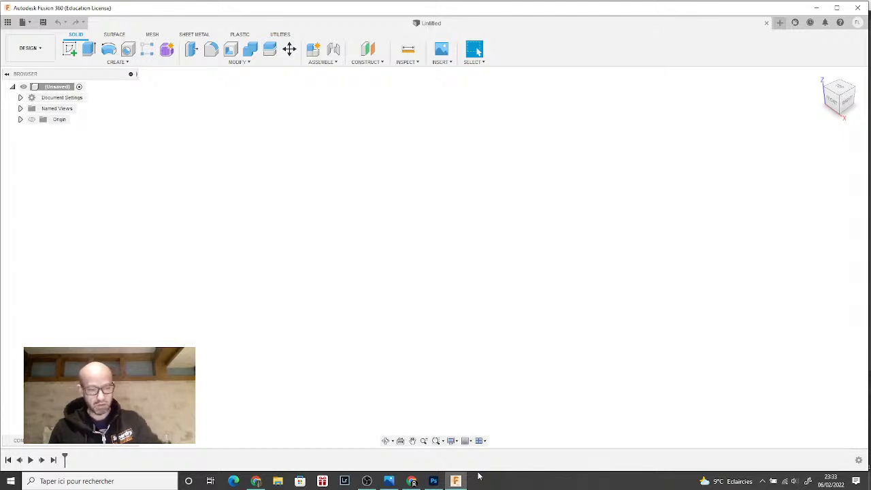
# - Make the origin planes and axes visible in the empty design
pyautogui.press('XF86AudioLowerVolume')
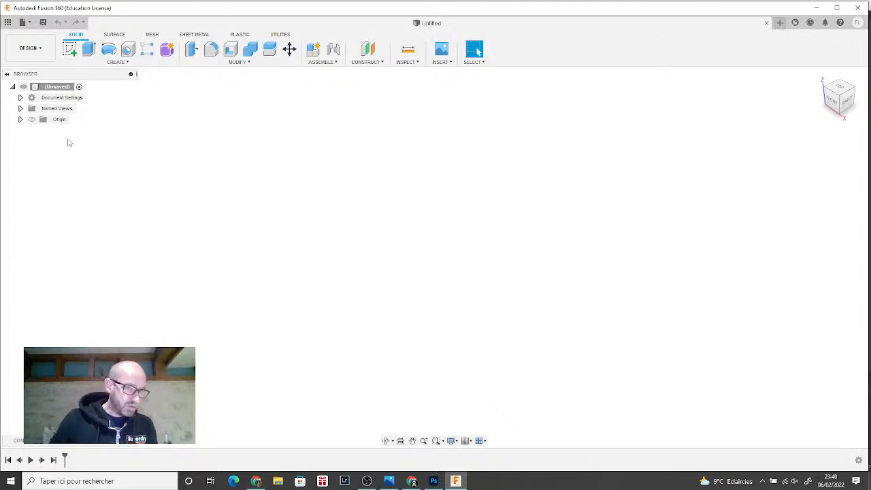
pyautogui.click(38, 123)
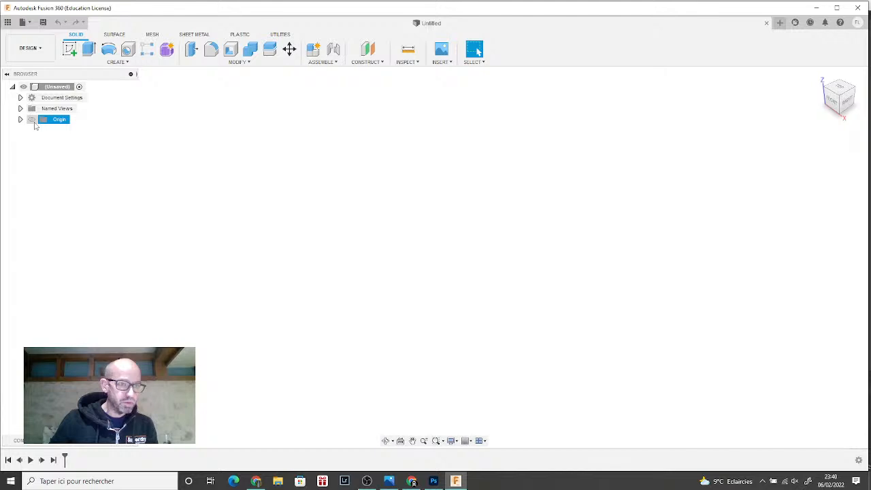
pyautogui.click(31, 120)
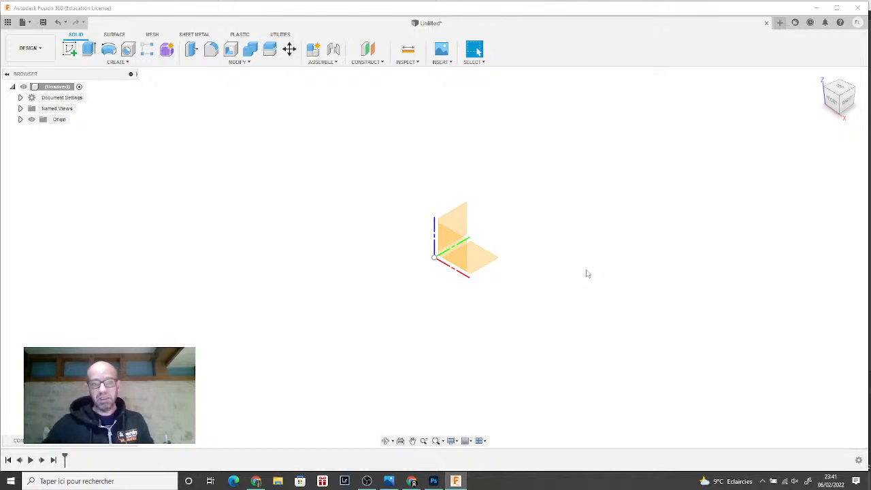
# - Start a new sketch on the horizontal XY origin plane, viewed from the top with X running horizontally
pyautogui.moveTo(587, 275); pyautogui.dragTo(613, 273, button='middle')
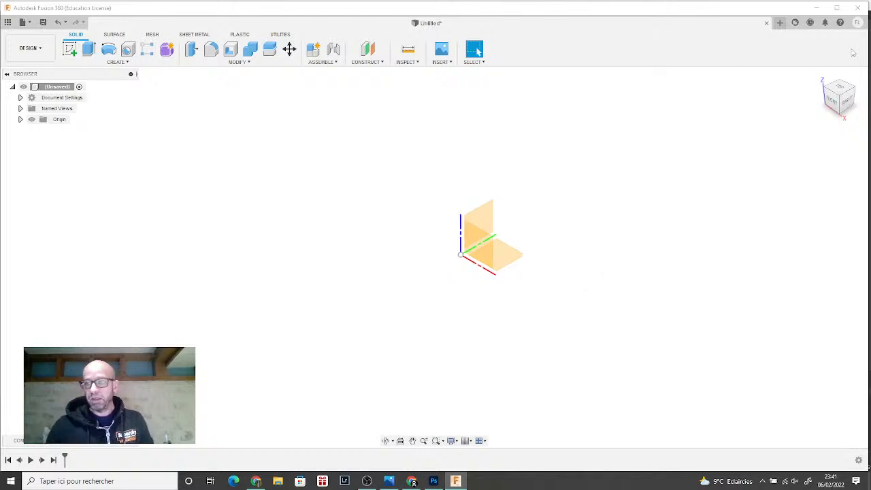
pyautogui.click(840, 87)
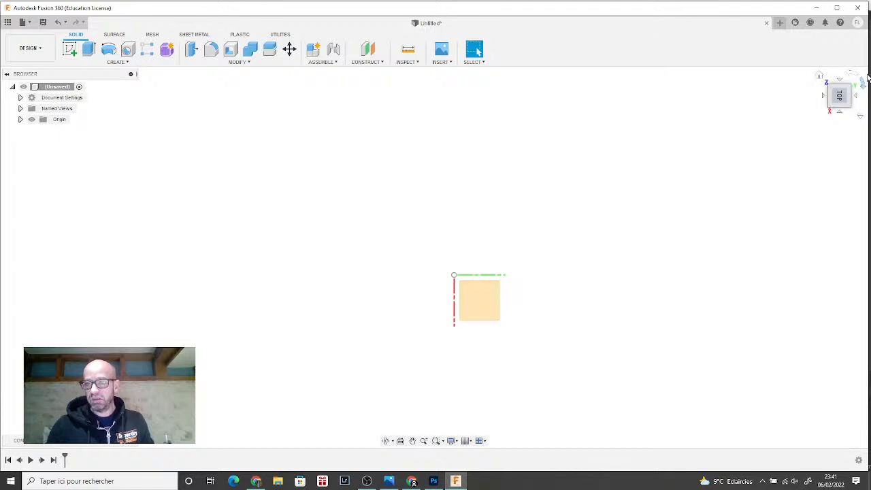
pyautogui.click(852, 74)
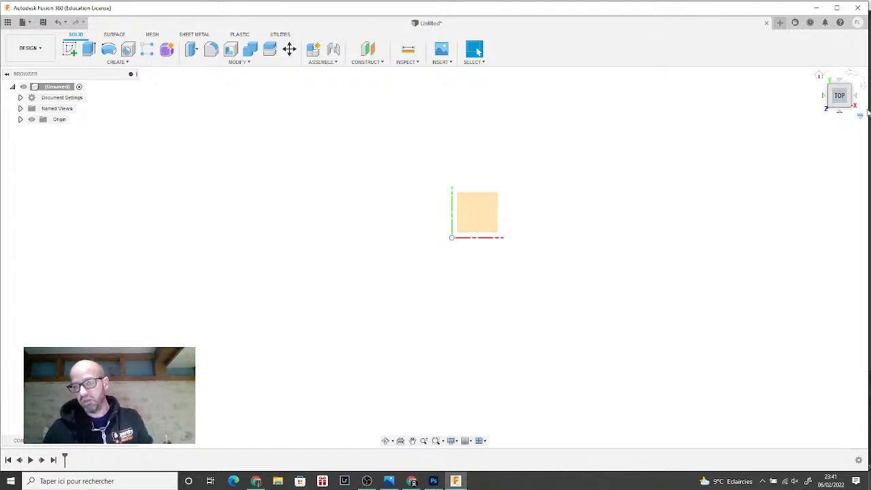
pyautogui.moveTo(845, 101)
pyautogui.mouseDown()
pyautogui.moveTo(836, 109)
pyautogui.moveTo(846, 102)
pyautogui.mouseUp()
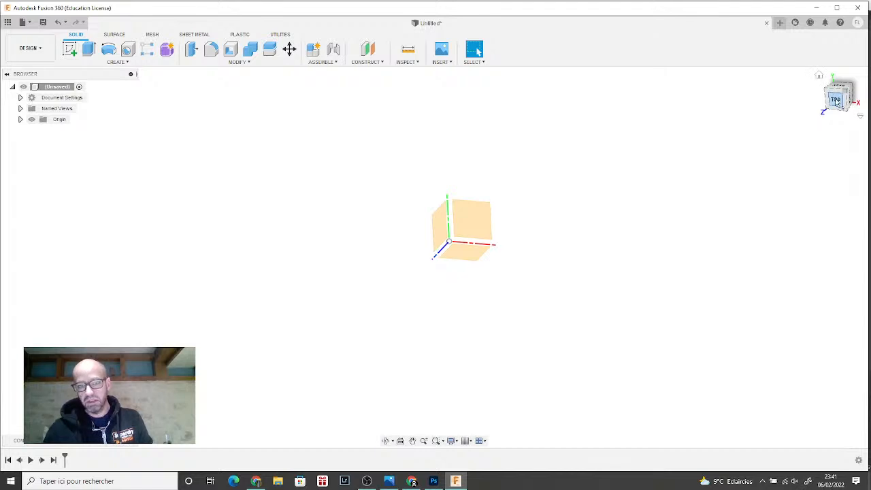
pyautogui.click(836, 101)
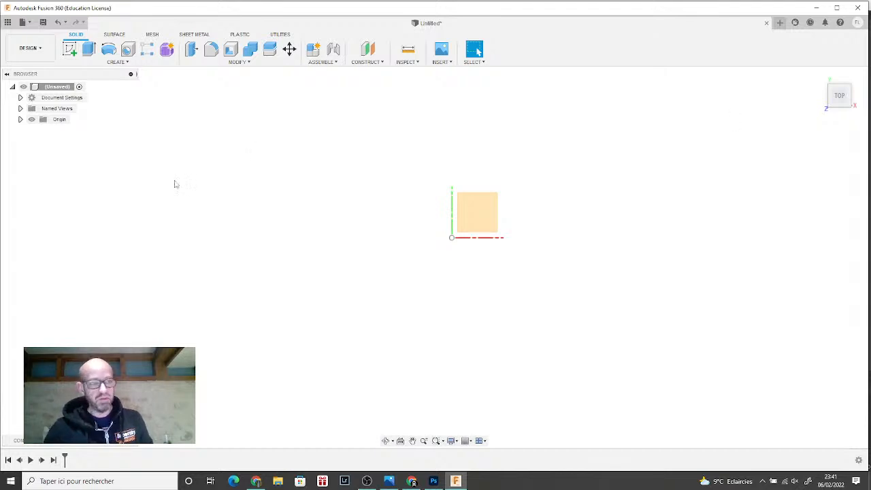
pyautogui.click(70, 49)
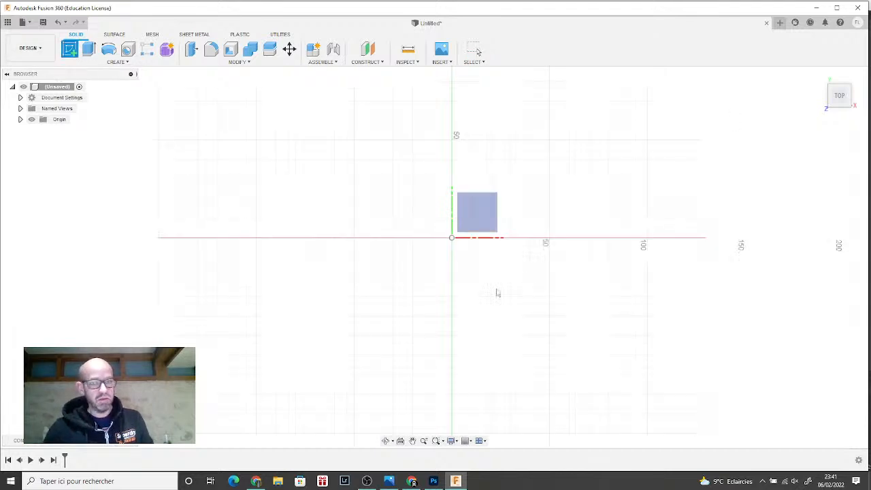
pyautogui.click(428, 253)
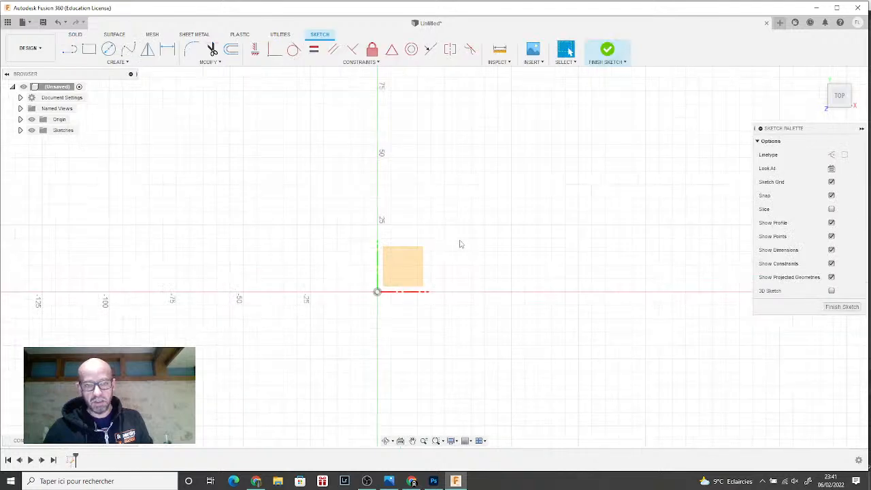
# - Draw a horizontal construction line from the origin along the positive X axis with a length of 13.5/2 mm
pyautogui.click(70, 49)
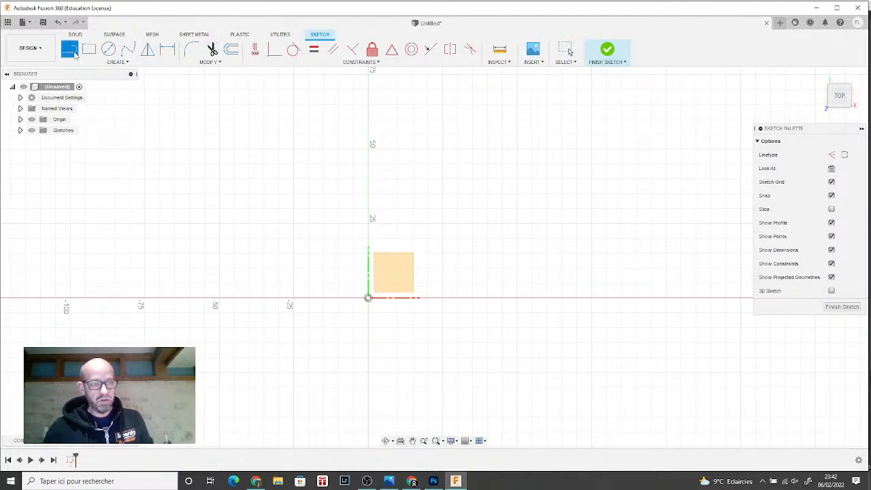
pyautogui.click(832, 154)
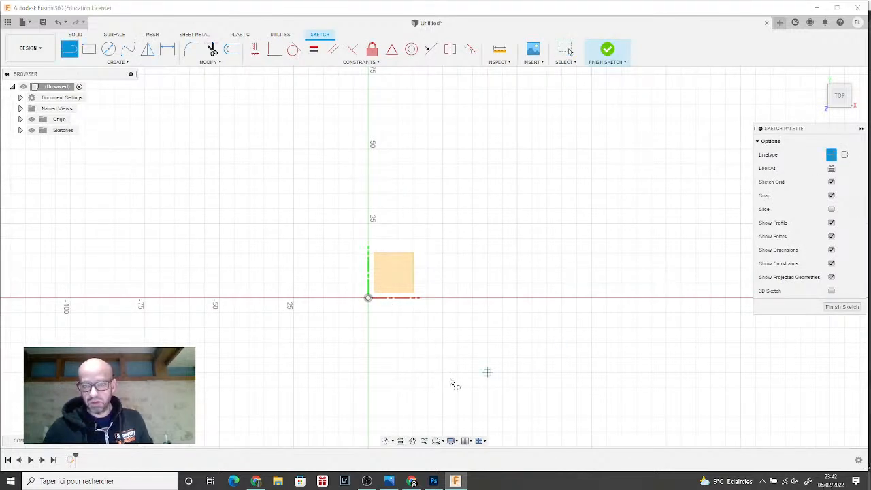
pyautogui.click(369, 297)
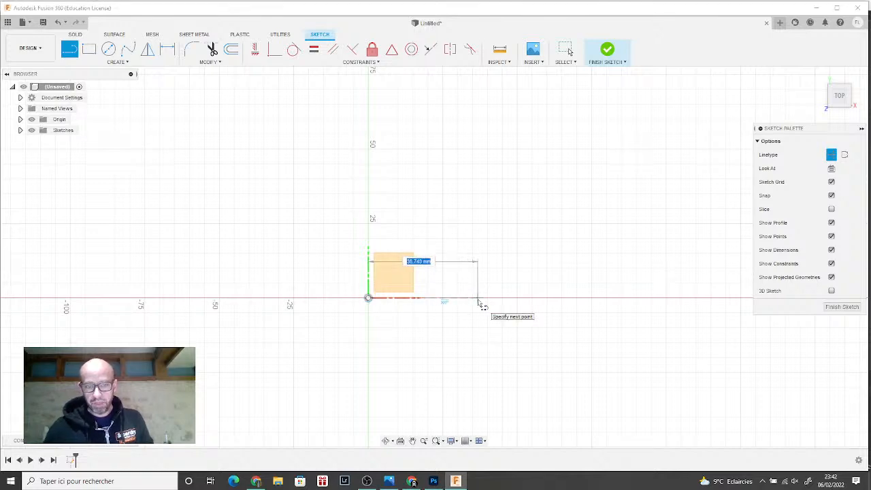
pyautogui.write('13.5')
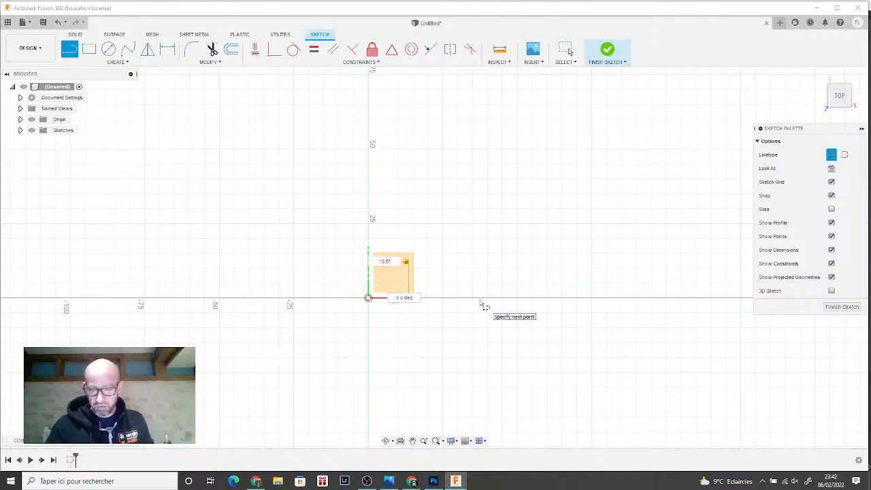
pyautogui.write('/2')
pyautogui.press('Return')
pyautogui.press('Escape')
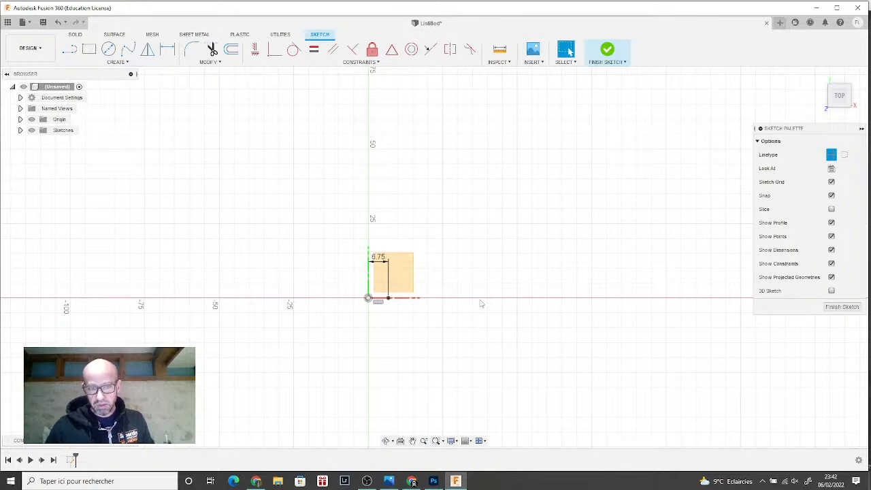
# - Draw a 2.4 mm solid vertical line upward from the origin along the Y axis, with the construction linetype turned off
pyautogui.scroll(10, 481, 304)
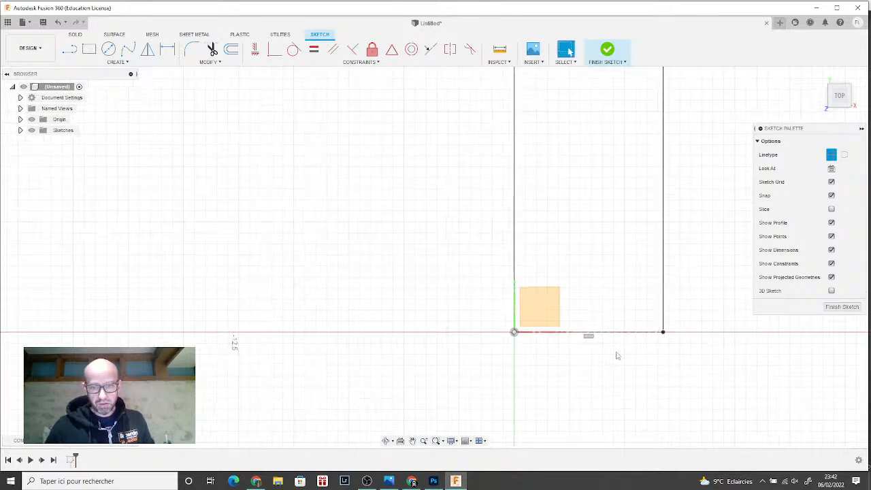
pyautogui.scroll(1, 617, 356)
pyautogui.moveTo(618, 356); pyautogui.dragTo(501, 354, button='middle')
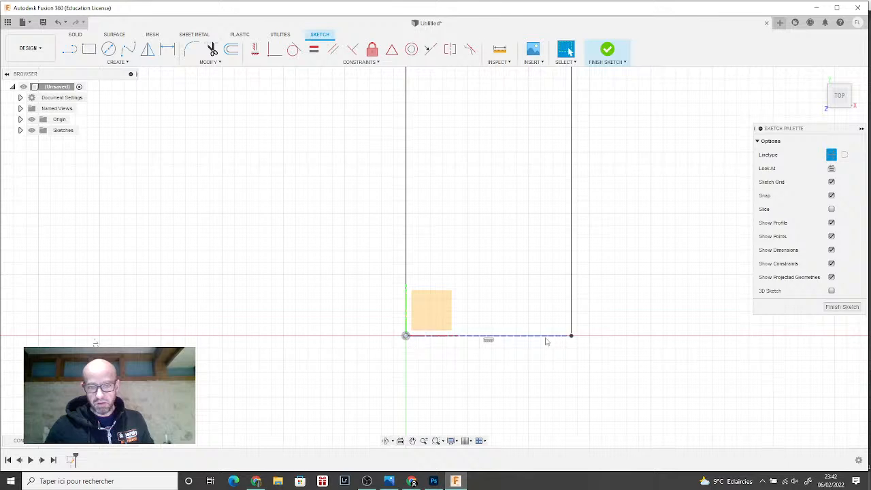
pyautogui.scroll(-1, 572, 388)
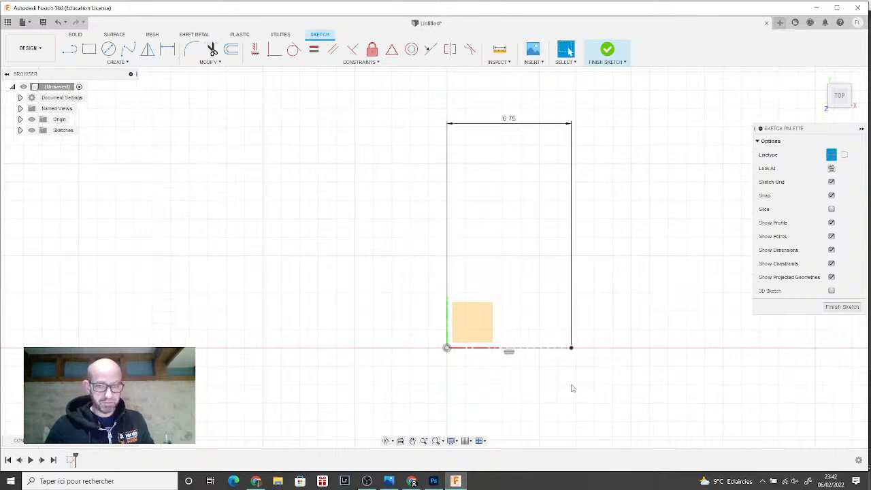
pyautogui.moveTo(572, 388); pyautogui.dragTo(469, 317, button='middle')
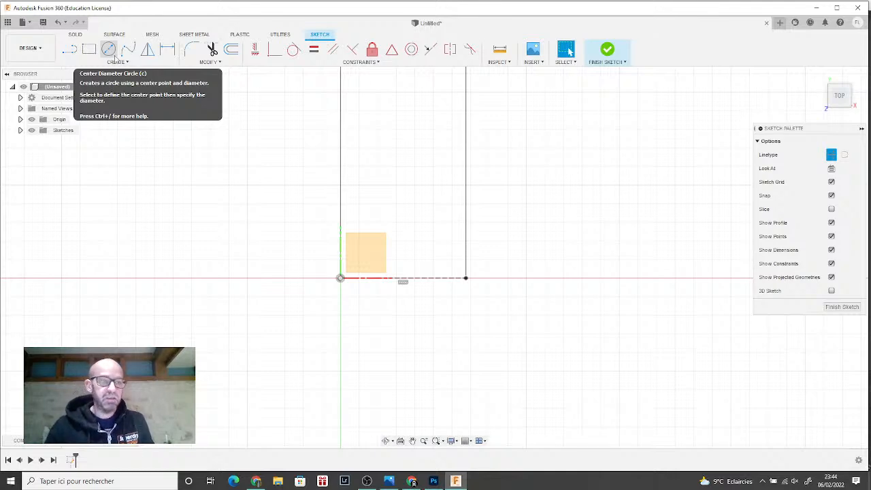
pyautogui.click(70, 51)
pyautogui.click(340, 278)
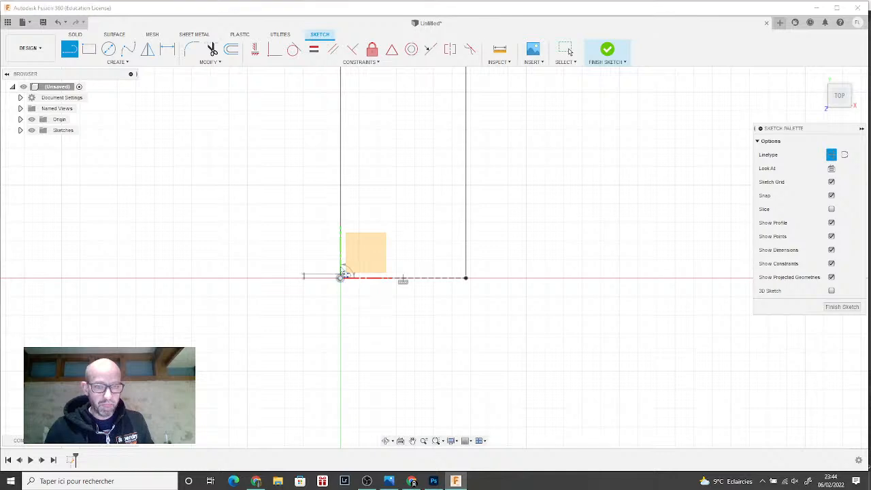
pyautogui.write('2.4')
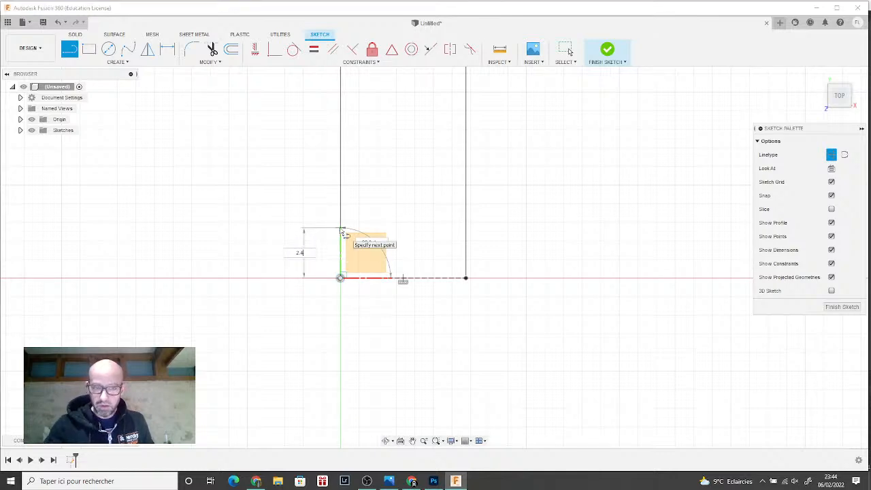
pyautogui.press('Tab')
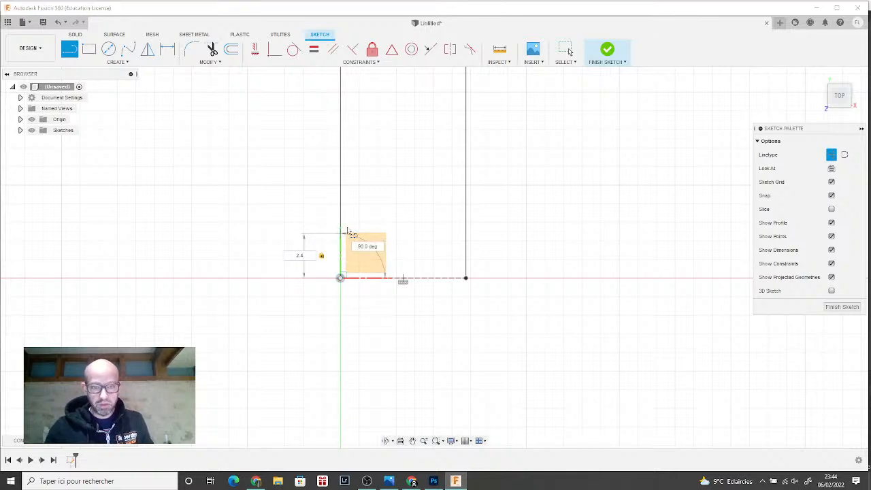
pyautogui.press('Tab')
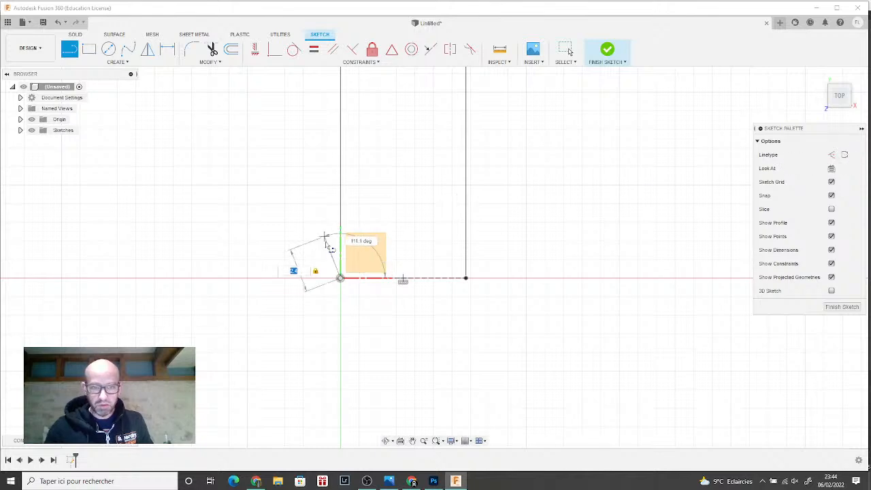
pyautogui.click(348, 243)
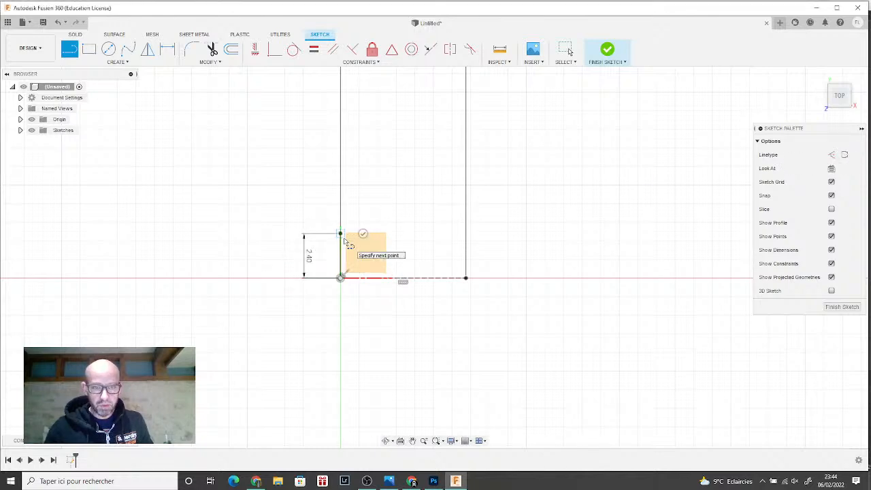
# - Continue with a horizontal line from the vertical line's upper end, reaching just past the middle of the construction line
pyautogui.scroll(4, 350, 242)
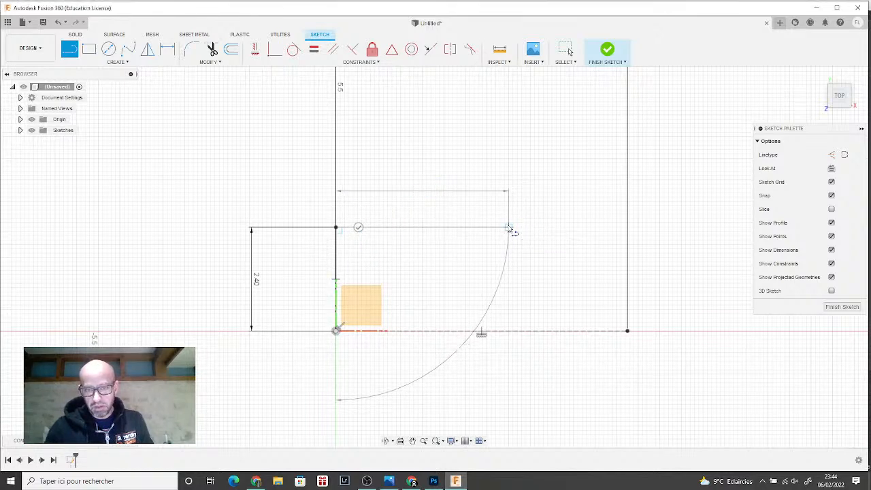
pyautogui.click(508, 228)
pyautogui.press('Escape')
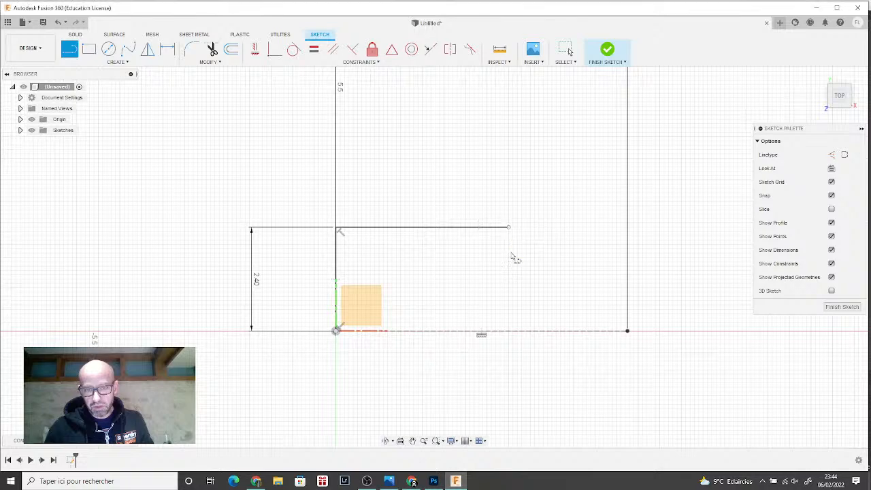
# - Draw a fit point spline from the horizontal line's free end through three intermediate points down to the construction line's outer end
pyautogui.click(128, 49)
pyautogui.scroll(4, 510, 228)
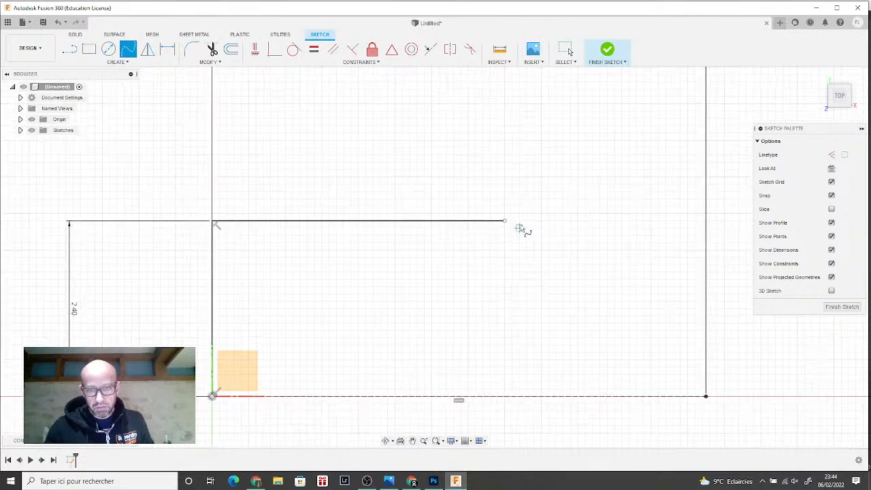
pyautogui.click(505, 221)
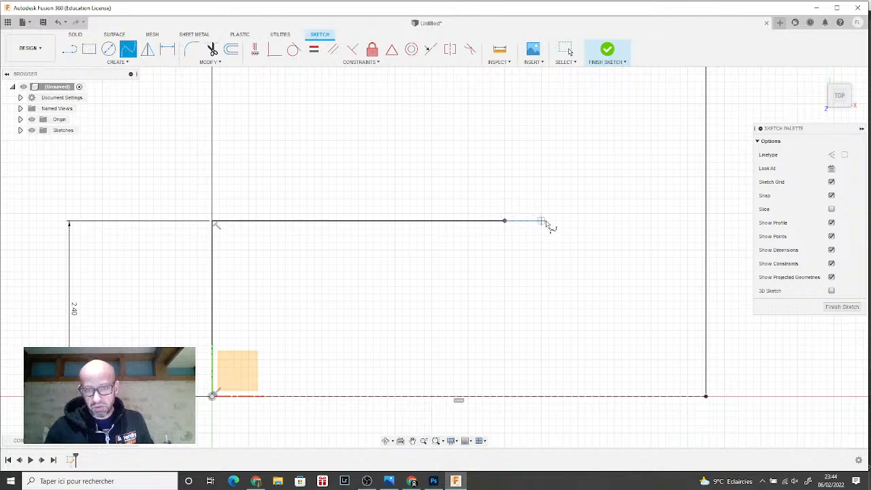
pyautogui.click(556, 221)
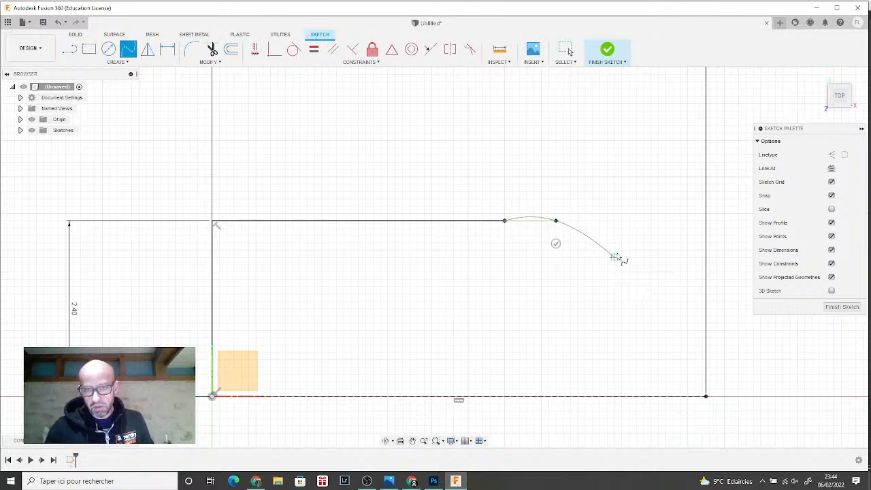
pyautogui.click(615, 251)
pyautogui.click(666, 315)
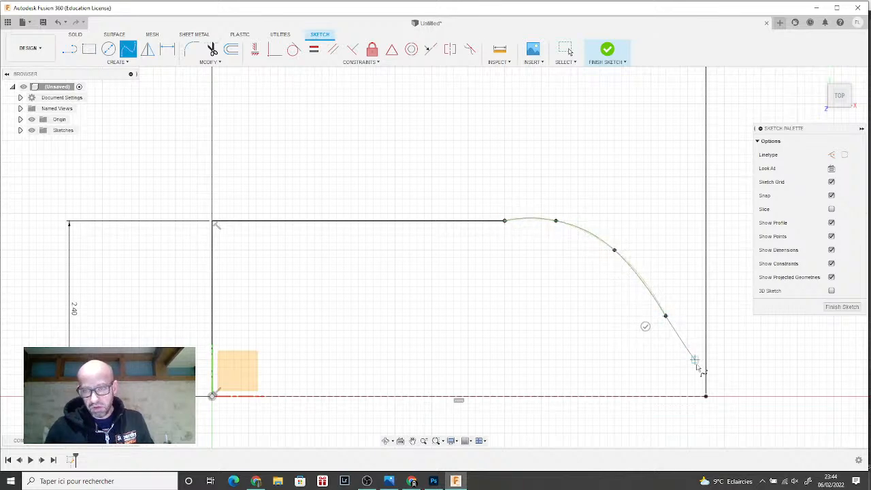
pyautogui.click(705, 396)
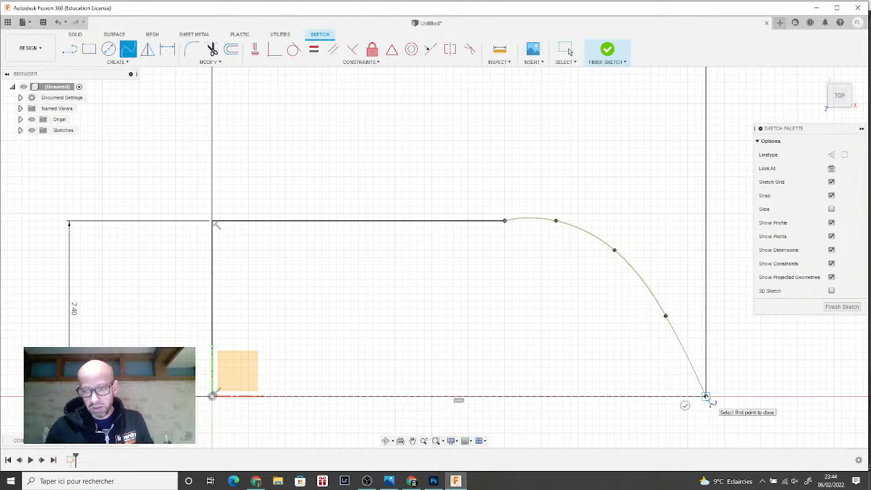
pyautogui.click(686, 406)
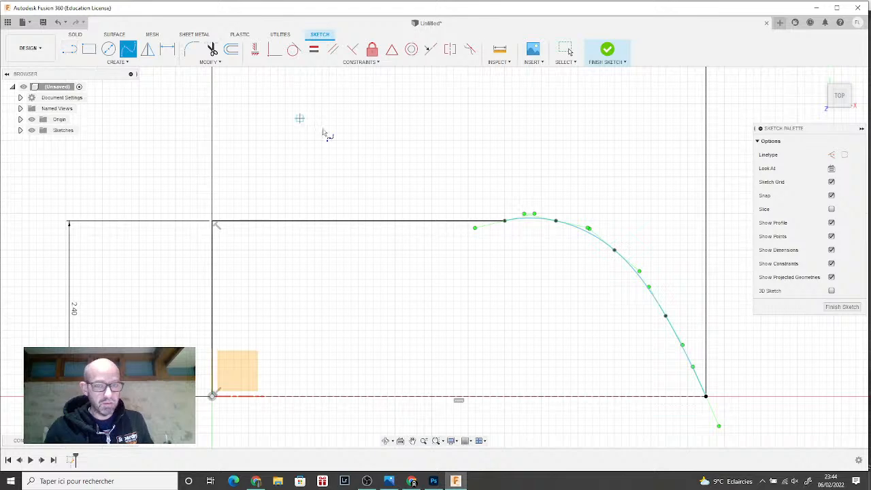
pyautogui.press('Escape')
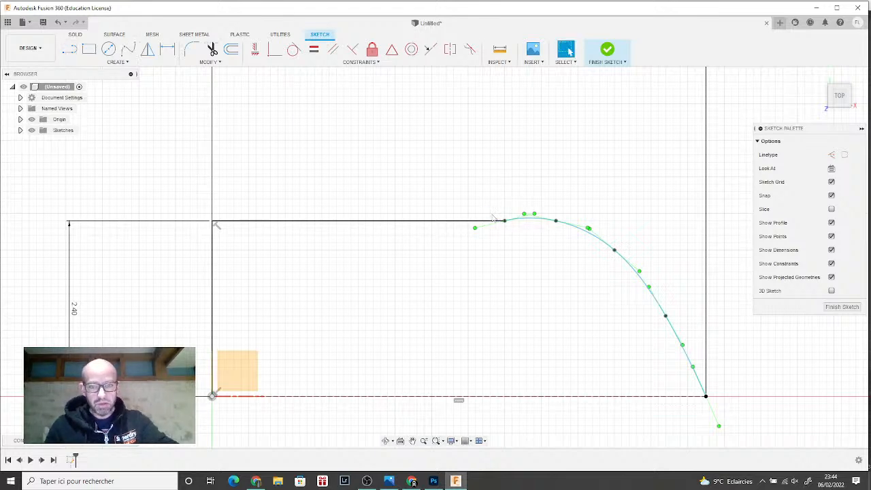
# - Try to make the spline's start tangent handle parallel to the upper horizontal line
pyautogui.click(492, 227)
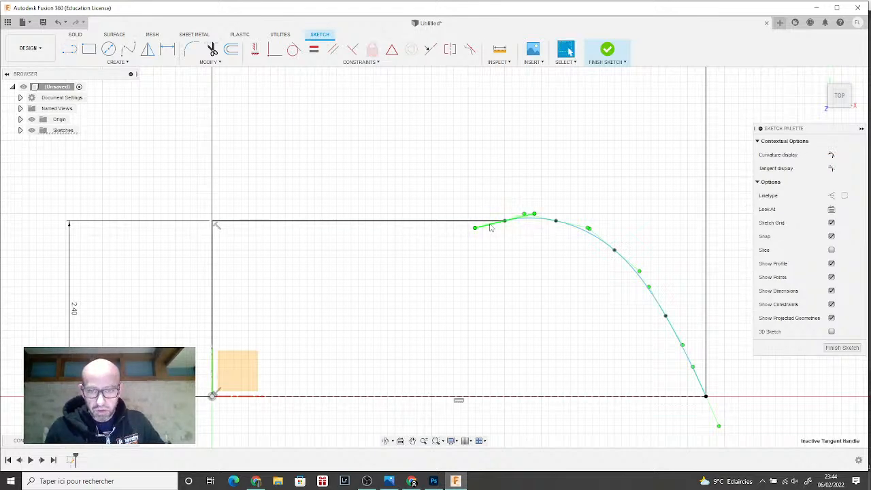
pyautogui.scroll(5, 493, 226)
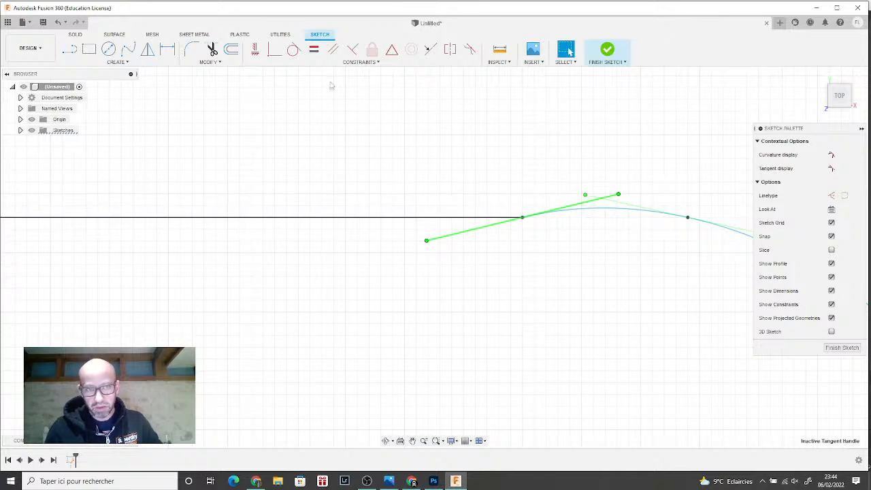
pyautogui.click(333, 50)
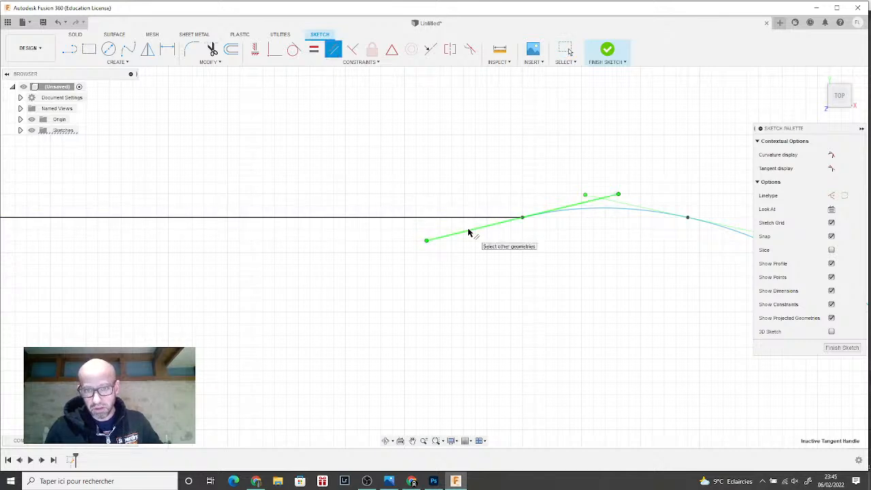
pyautogui.click(469, 231)
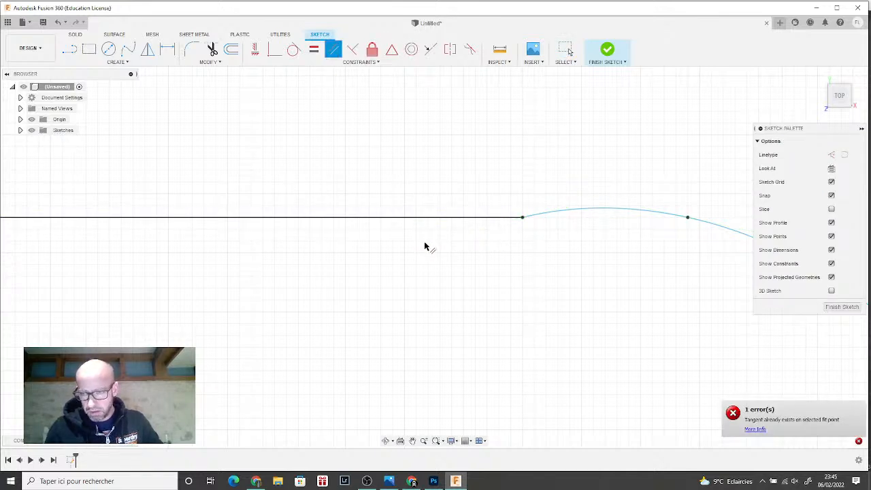
pyautogui.scroll(-5, 426, 246)
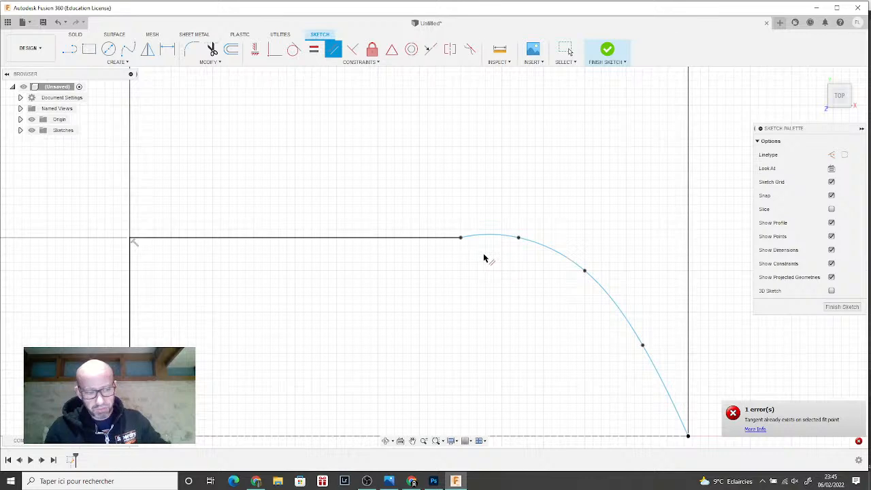
pyautogui.press('Escape')
# - Select the spline to show its handles and constrain its start tangent handle parallel to the upper horizontal line
pyautogui.click(538, 245)
pyautogui.scroll(4, 538, 247)
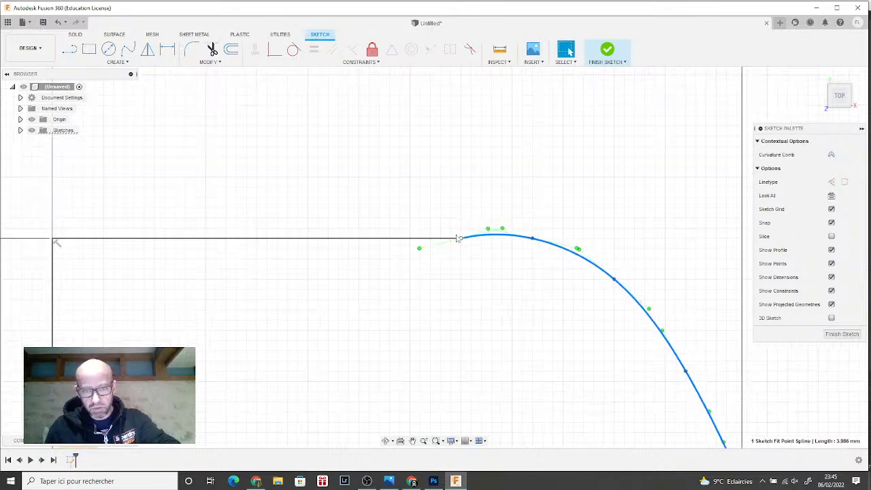
pyautogui.click(463, 244)
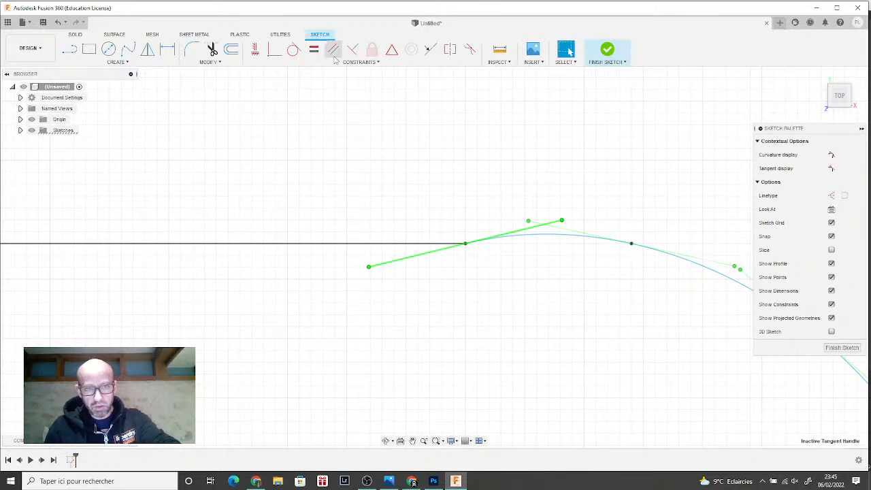
pyautogui.click(333, 49)
pyautogui.click(395, 244)
pyautogui.click(394, 244)
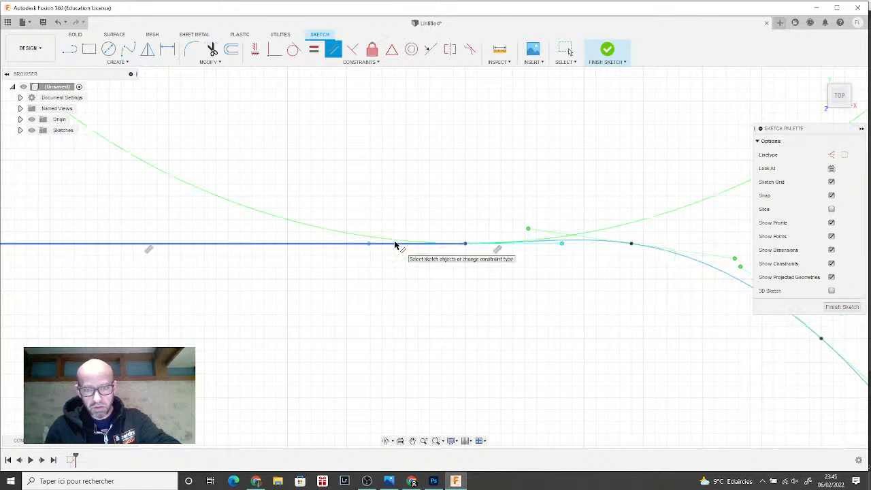
pyautogui.scroll(-3, 395, 272)
pyautogui.press('Escape')
pyautogui.moveTo(400, 279); pyautogui.dragTo(401, 165, button='middle')
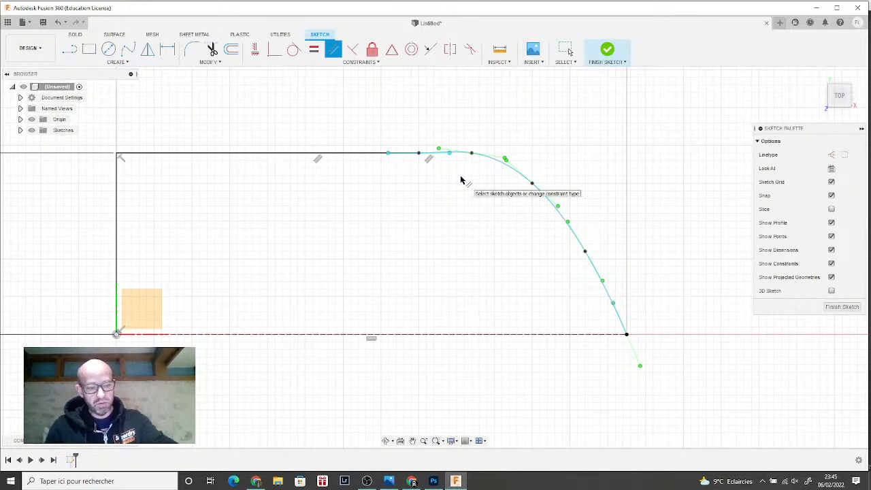
pyautogui.press('Escape')
# - Reshape the spline by moving its second fit point to about X 4.90, Y 2.30 mm and its start point to about X 4.15 mm
pyautogui.click(528, 185)
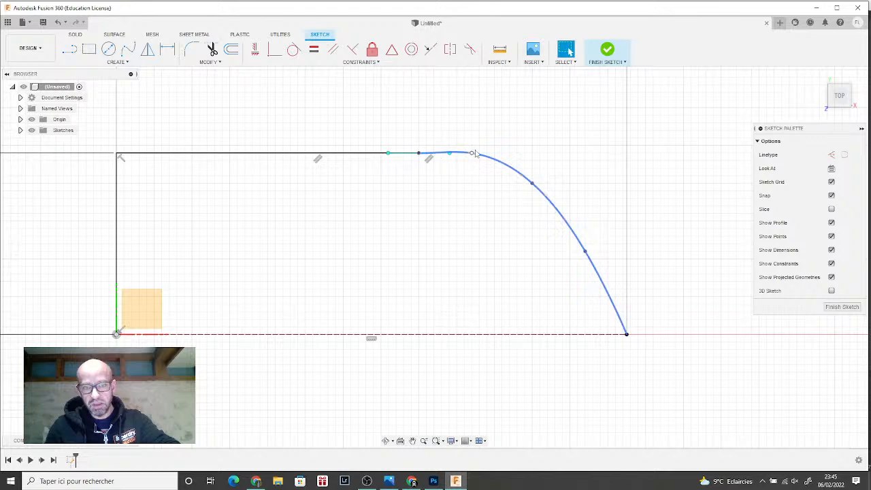
pyautogui.moveTo(471, 155); pyautogui.dragTo(486, 161)
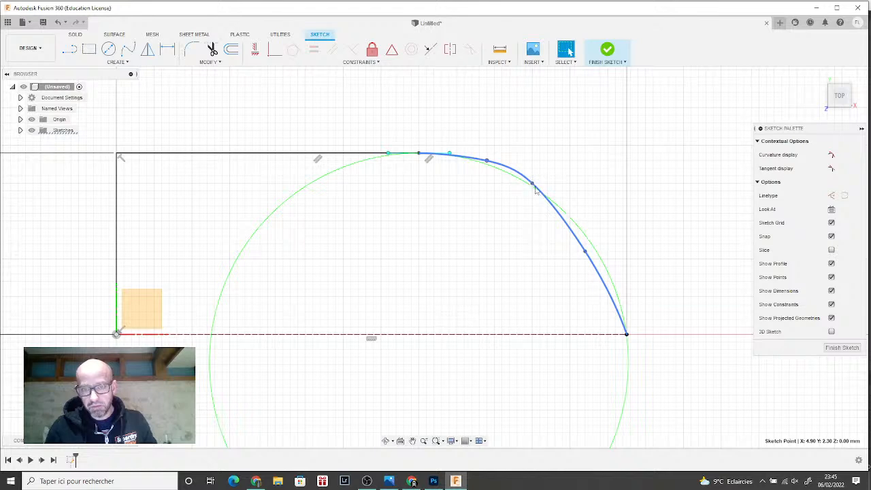
pyautogui.moveTo(539, 191); pyautogui.dragTo(546, 196)
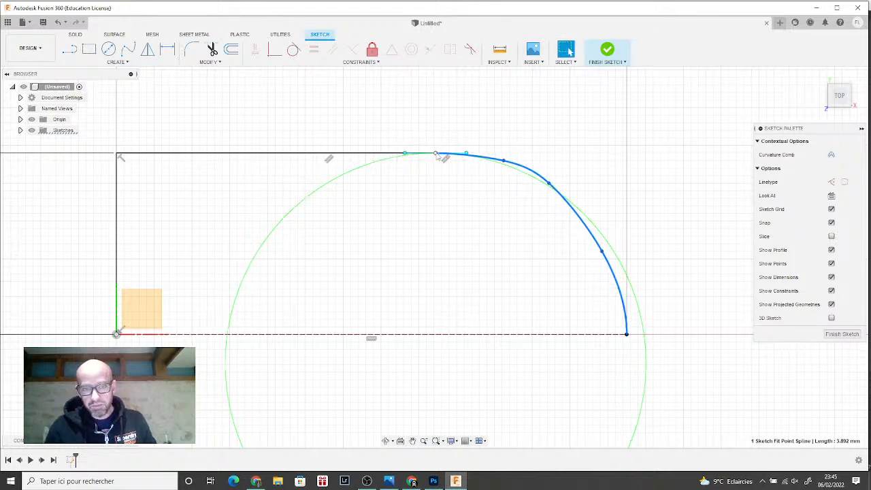
pyautogui.moveTo(437, 154); pyautogui.dragTo(428, 156)
pyautogui.scroll(3, 565, 276)
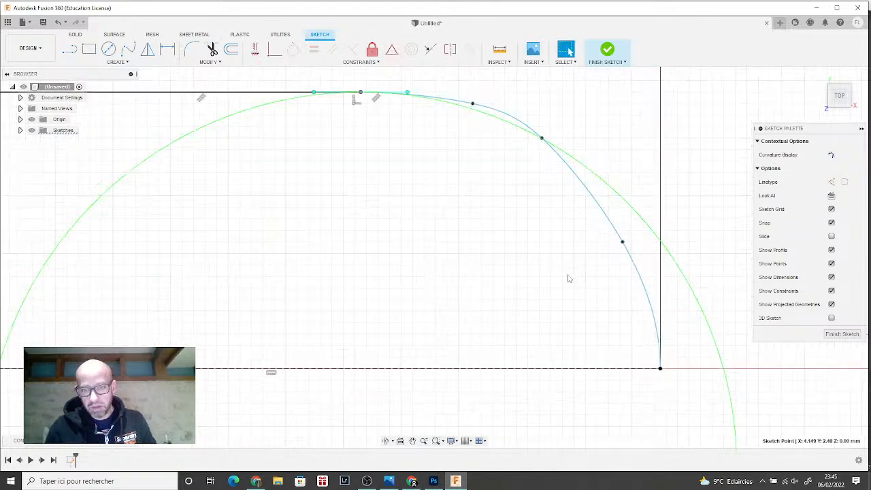
# - Try to apply a Perpendicular constraint to the spline's end tangent handle at the construction line's outer end
pyautogui.click(644, 290)
pyautogui.scroll(-3, 658, 340)
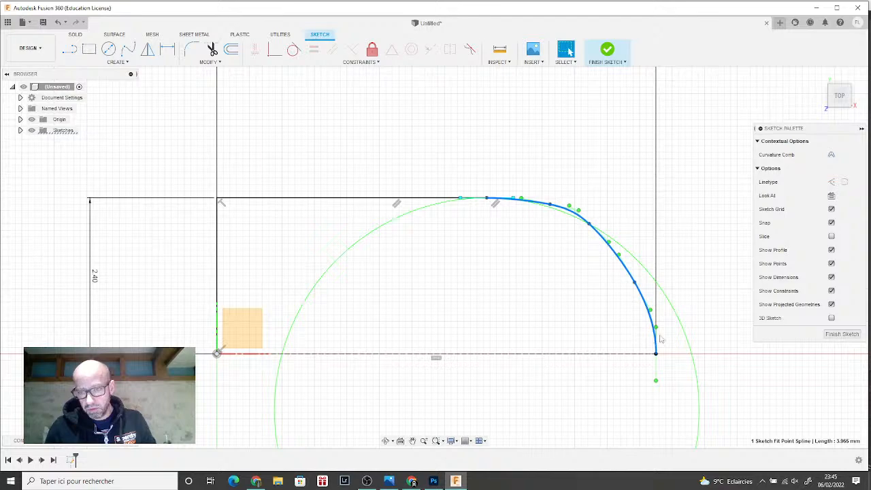
pyautogui.scroll(3, 657, 341)
pyautogui.scroll(1, 656, 368)
pyautogui.click(657, 368)
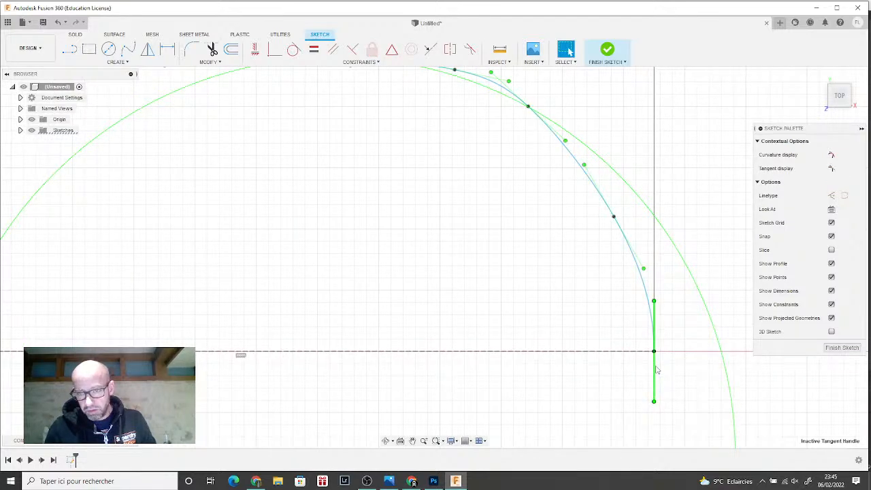
pyautogui.click(353, 49)
pyautogui.click(655, 368)
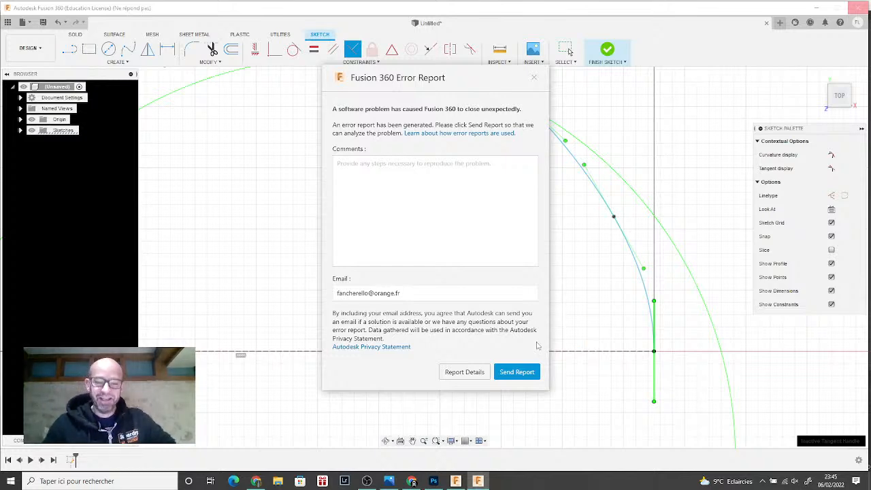
# - Send and close the error report, clear the windows covering the desktop, and relaunch Fusion 360
pyautogui.click(512, 376)
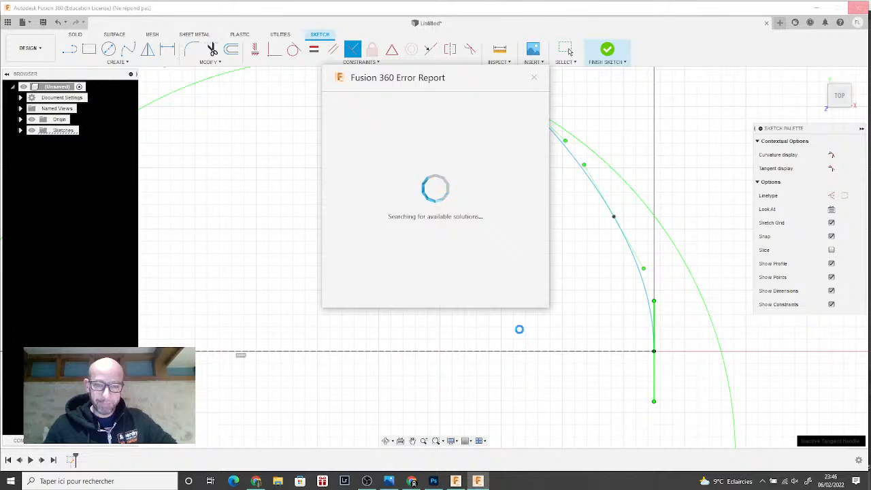
pyautogui.click(534, 77)
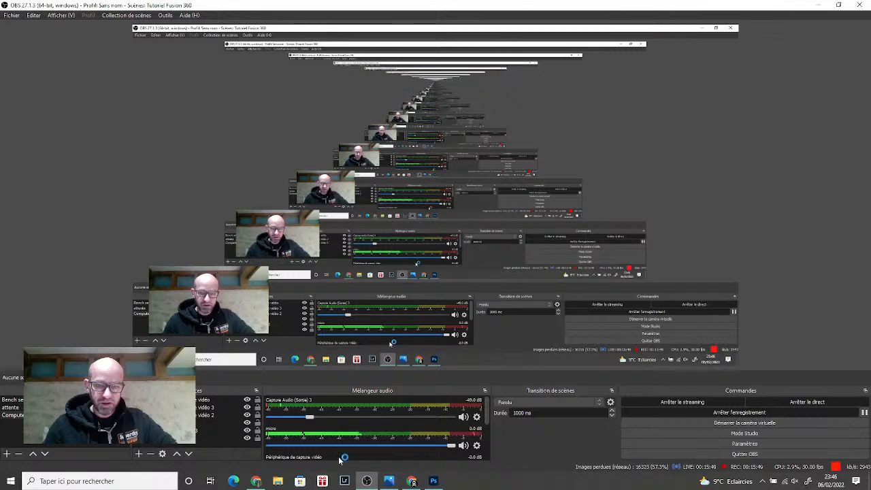
pyautogui.click(818, 5)
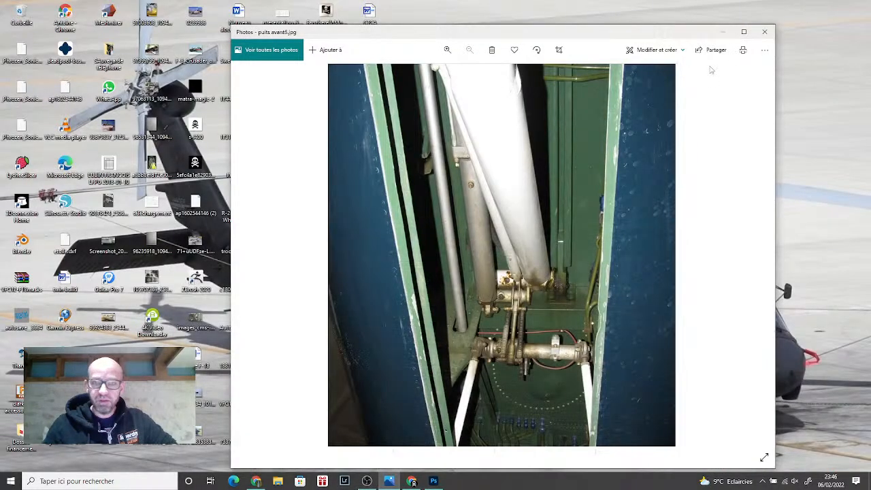
pyautogui.click(723, 32)
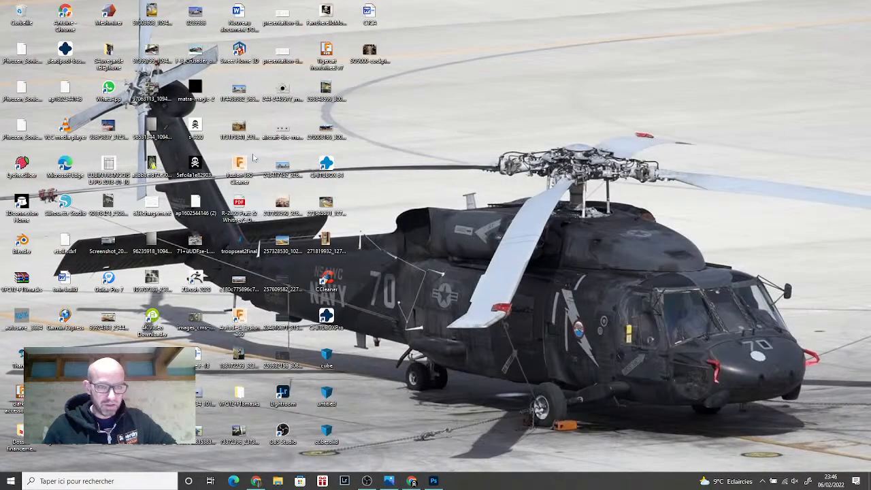
pyautogui.doubleClick(238, 318)
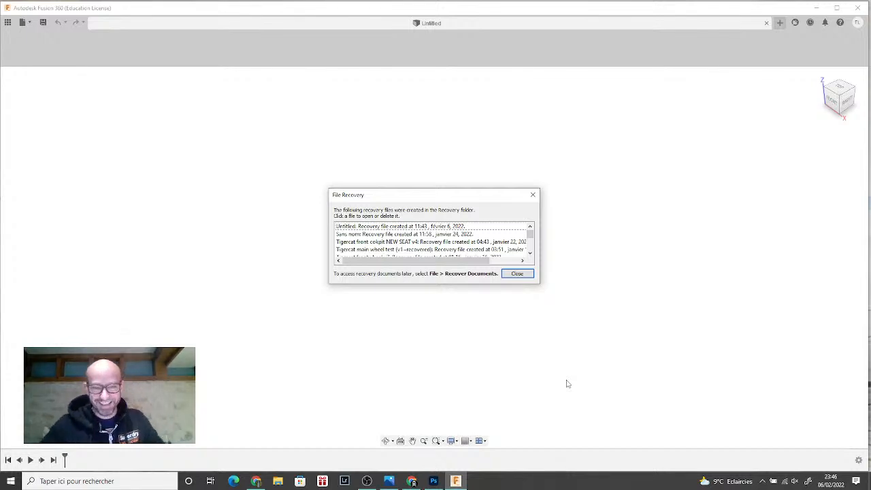
# - Open the Untitled recovery file created on février 6, 2022 and close the file recovery list
pyautogui.click(481, 226)
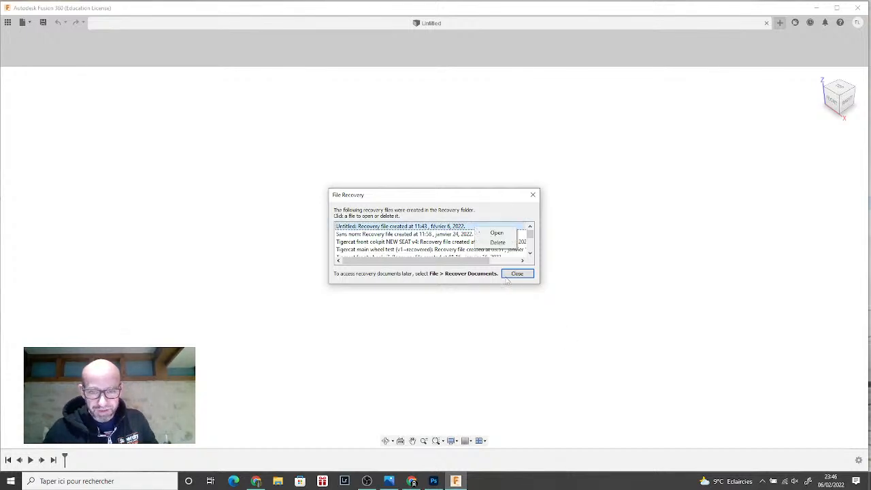
pyautogui.click(505, 237)
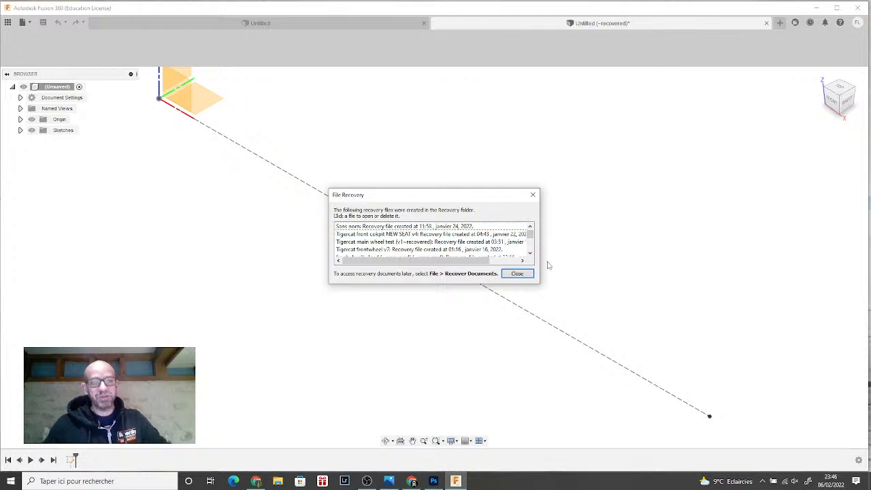
pyautogui.click(533, 195)
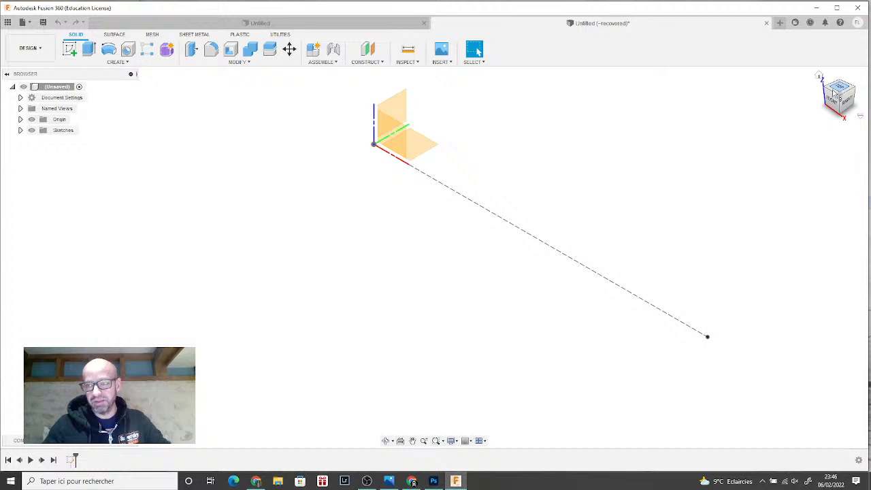
# - Set an upright top view with the baseline horizontal and reopen the recovered sketch for editing
pyautogui.click(840, 89)
pyautogui.click(853, 76)
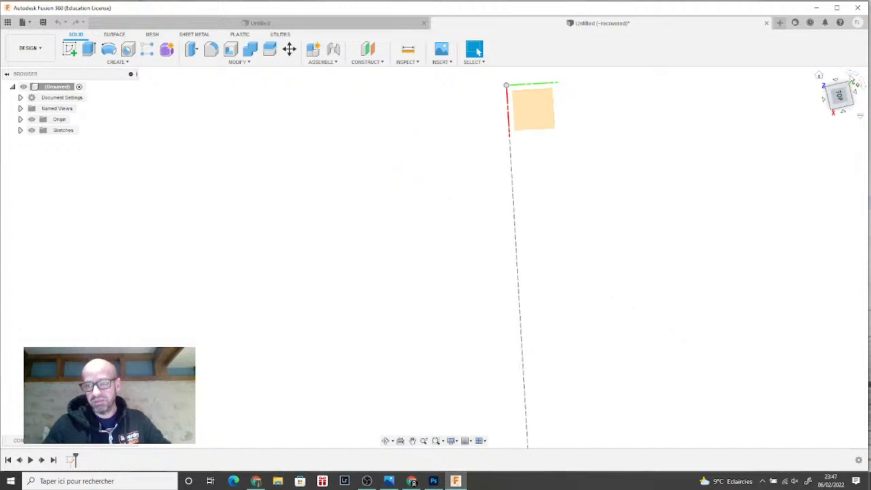
pyautogui.click(436, 441)
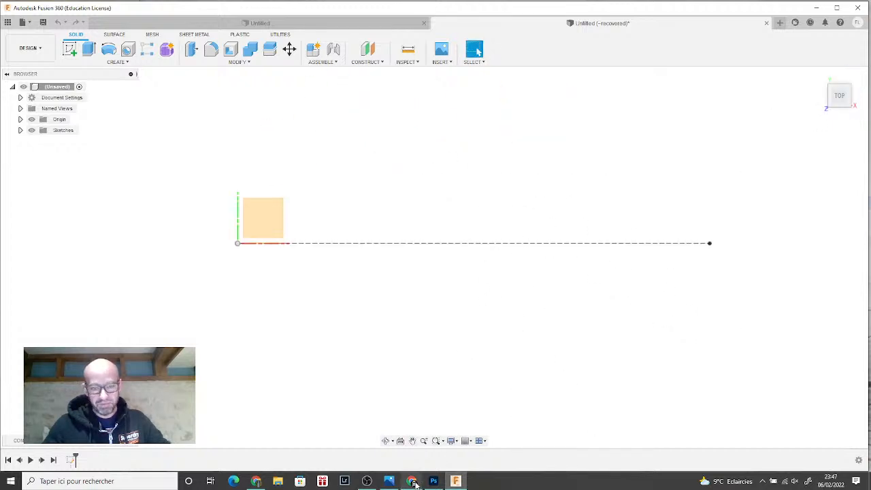
pyautogui.scroll(3, 410, 354)
pyautogui.moveTo(368, 288); pyautogui.dragTo(332, 337, button='middle')
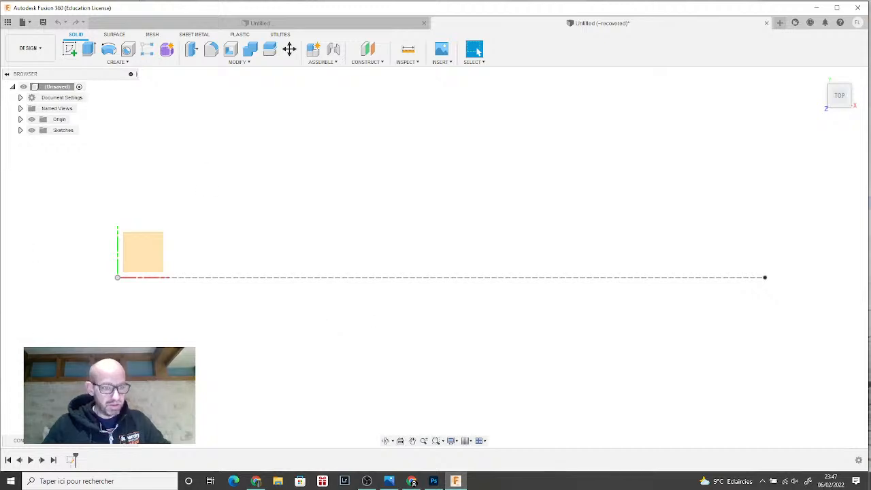
pyautogui.rightClick(77, 460)
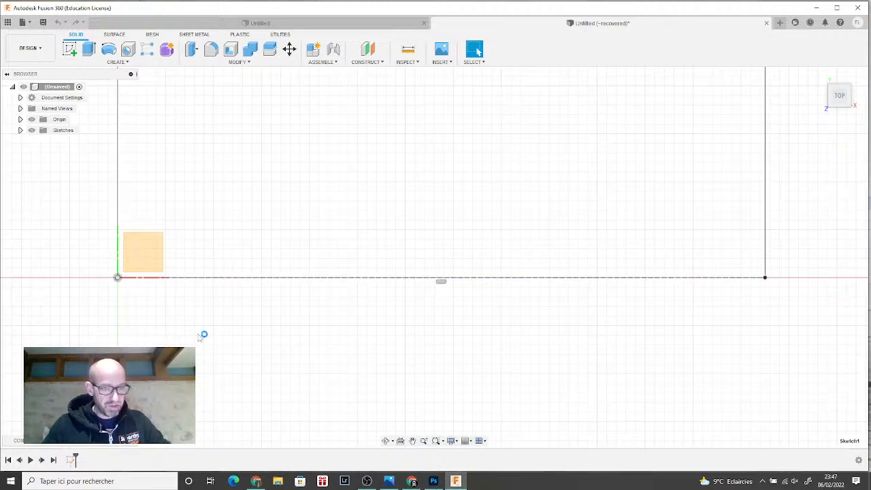
# - Move the 6.75 mm dimension down closer to the construction baseline
pyautogui.scroll(-5, 202, 334)
pyautogui.moveTo(265, 252); pyautogui.dragTo(262, 336, button='middle')
pyautogui.scroll(1, 263, 327)
pyautogui.moveTo(285, 75); pyautogui.dragTo(254, 318)
pyautogui.click(286, 107)
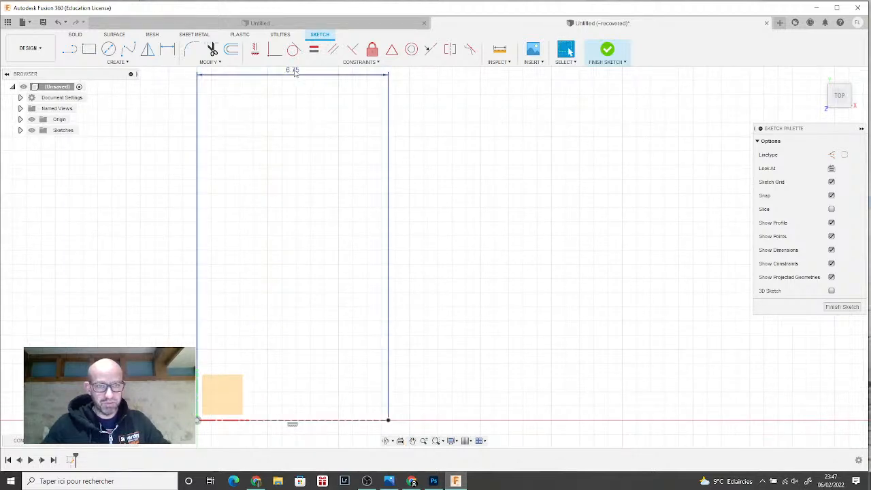
pyautogui.moveTo(291, 75)
pyautogui.mouseDown()
pyautogui.moveTo(283, 322)
pyautogui.moveTo(282, 296)
pyautogui.mouseUp()
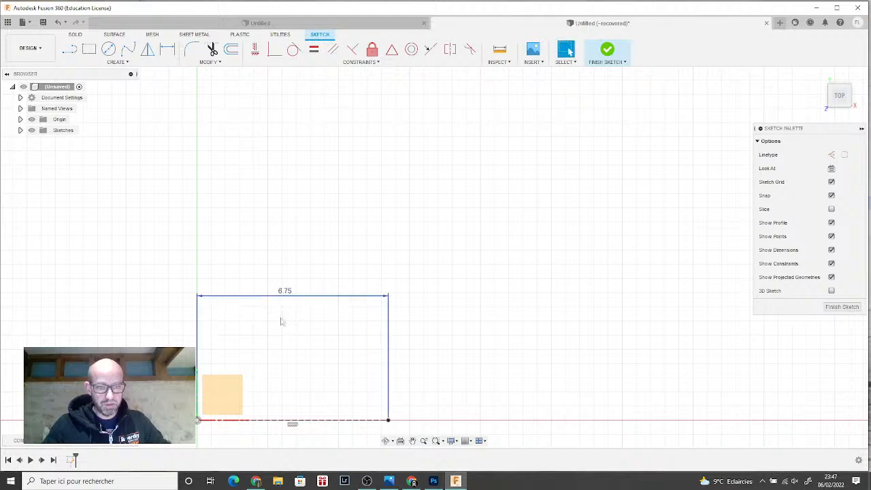
pyautogui.moveTo(278, 377); pyautogui.dragTo(303, 282, button='middle')
pyautogui.scroll(1, 304, 286)
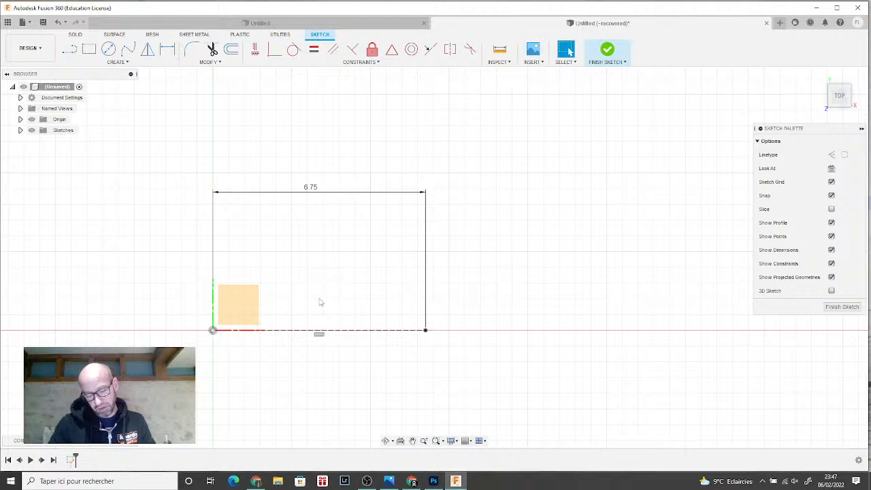
# - Draw a 2.4 mm vertical line upward from the origin along the Y axis
pyautogui.click(70, 49)
pyautogui.scroll(3, 227, 363)
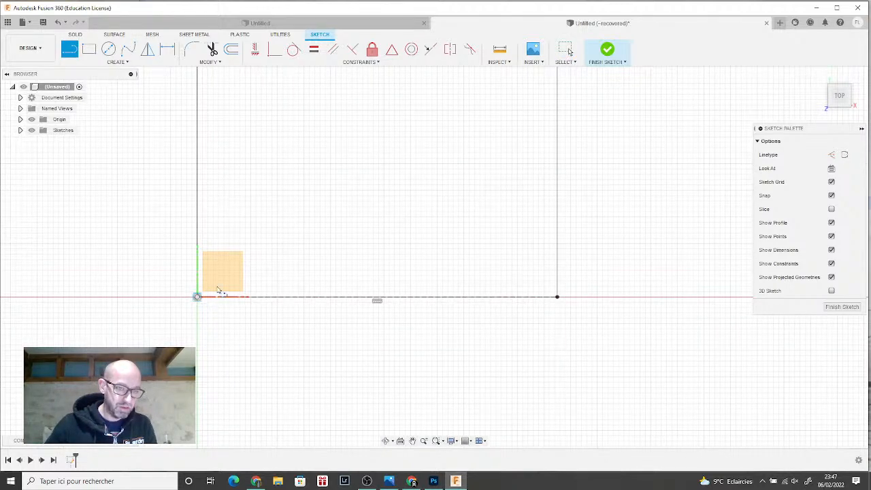
pyautogui.click(197, 297)
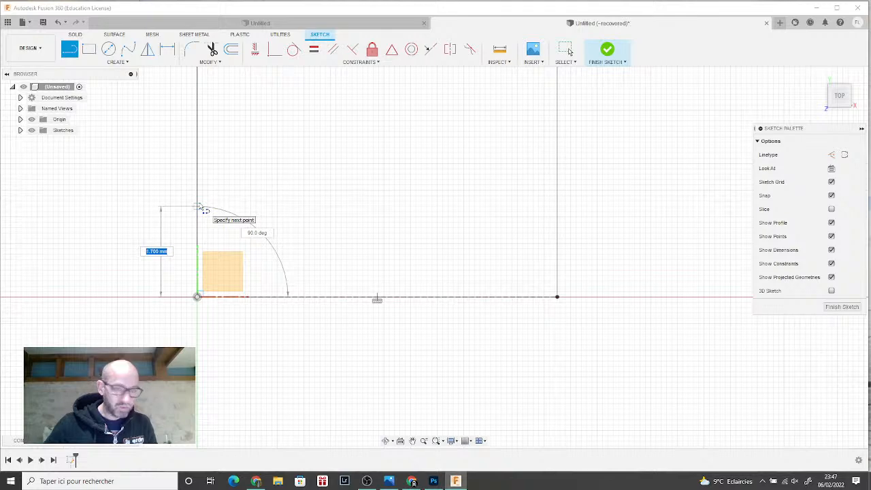
pyautogui.write('2.4')
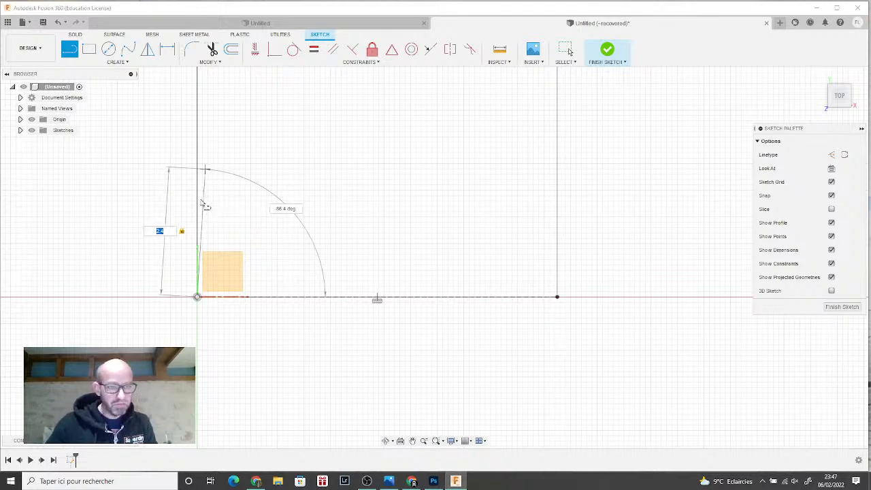
pyautogui.press('Return')
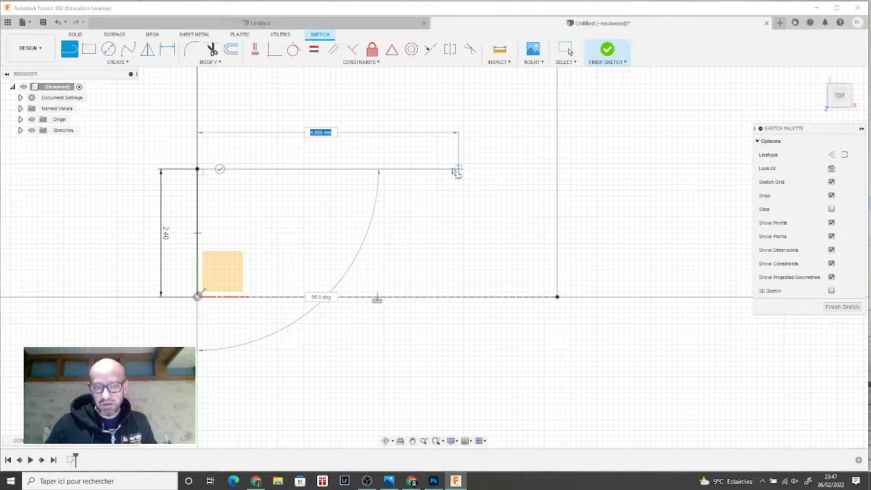
# - Draw the horizontal top edge from the vertical line's upper end and a four-point fit spline curving down to the baseline's far end
pyautogui.click(449, 170)
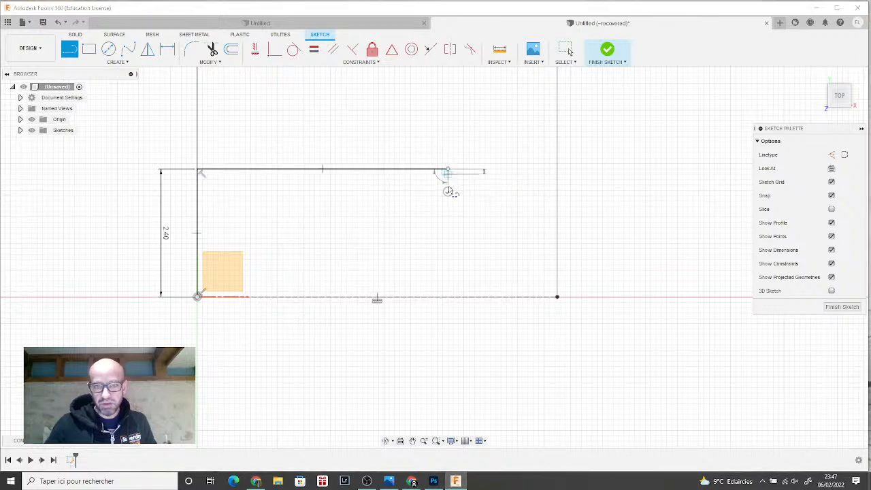
pyautogui.click(447, 191)
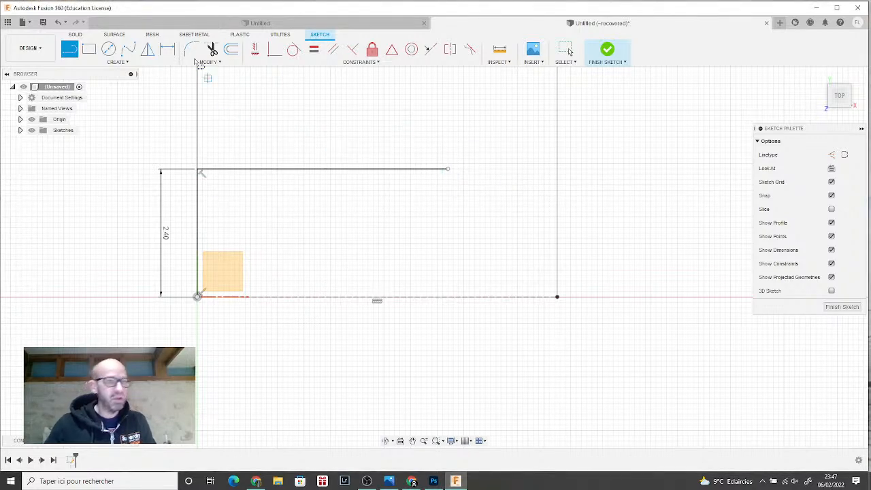
pyautogui.click(128, 49)
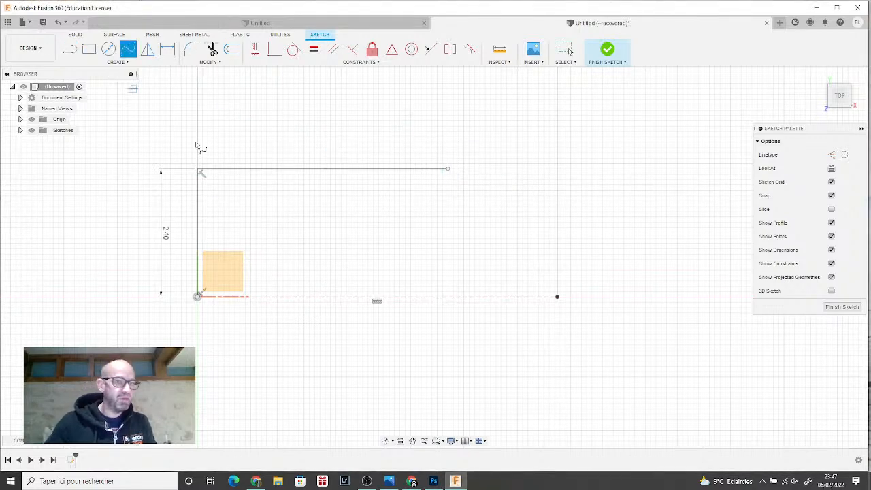
pyautogui.click(448, 169)
pyautogui.click(496, 201)
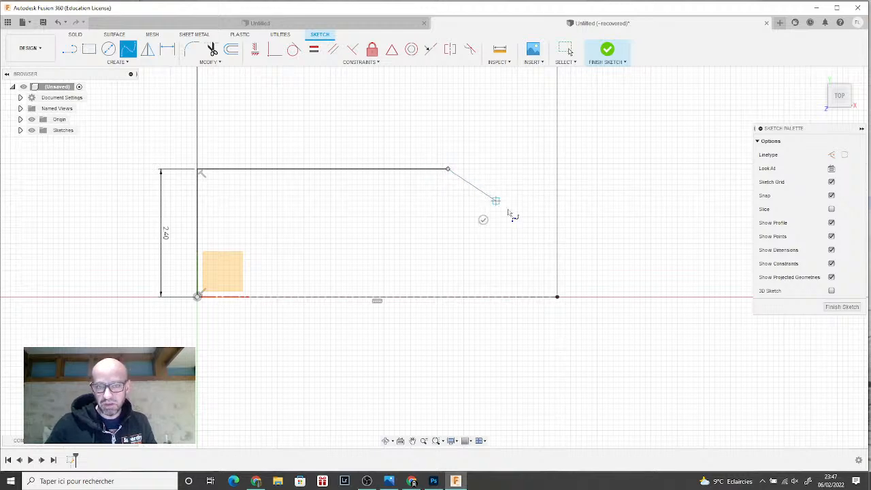
pyautogui.click(529, 244)
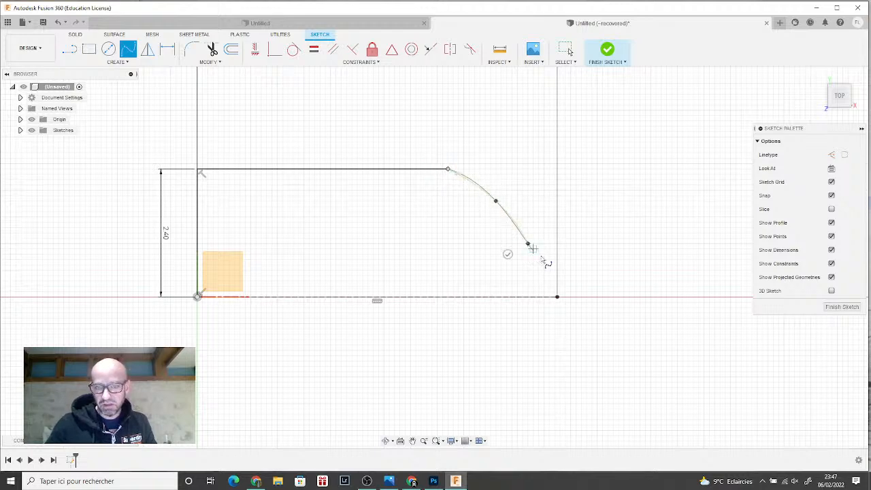
pyautogui.click(557, 297)
pyautogui.click(538, 308)
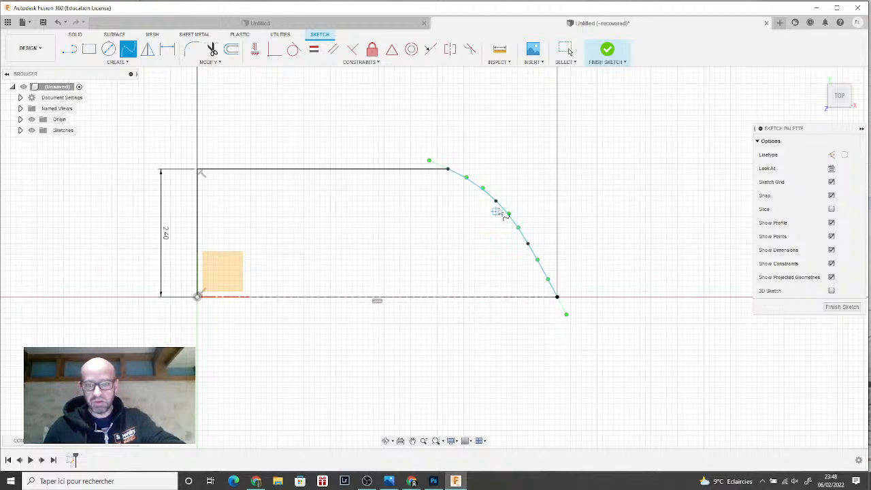
# - Constrain the spline's upper end tangent handle parallel to the horizontal top edge
pyautogui.scroll(2, 496, 228)
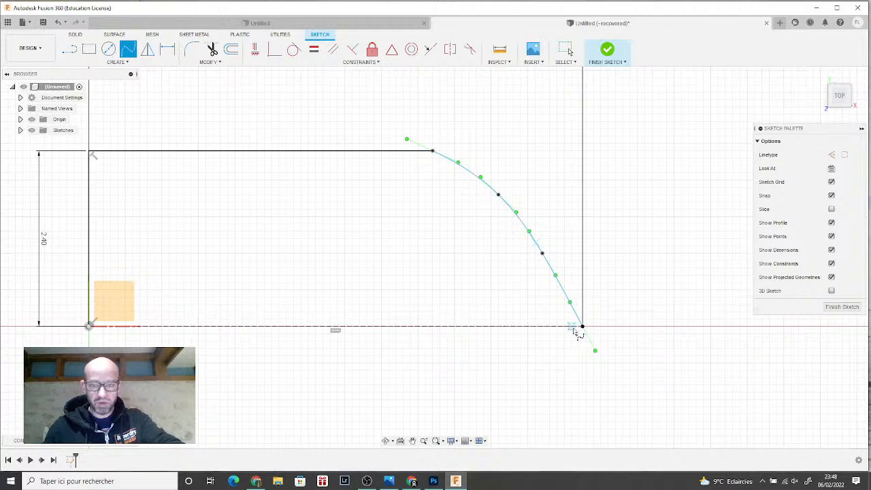
pyautogui.click(333, 51)
pyautogui.scroll(2, 415, 129)
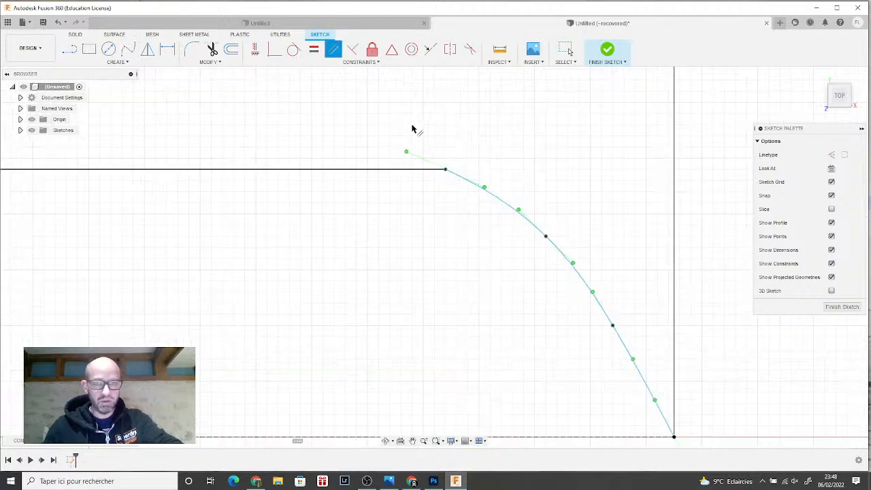
pyautogui.click(422, 160)
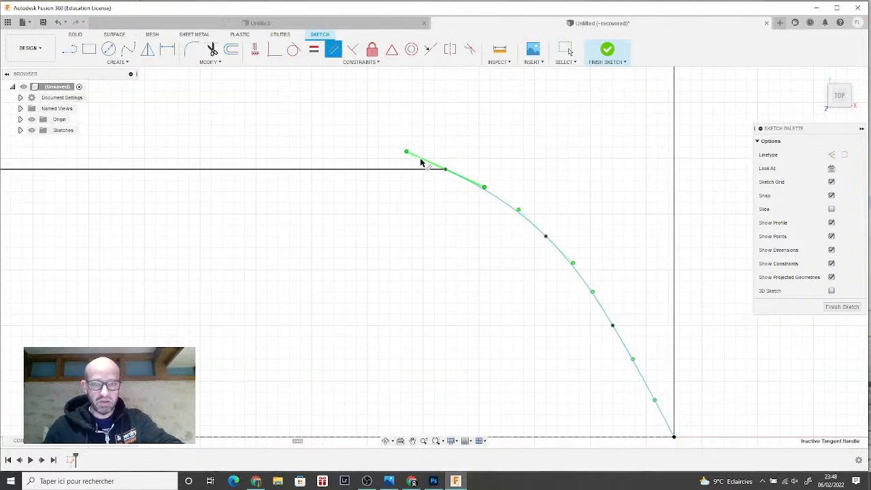
pyautogui.click(373, 170)
# - Constrain the spline's lower end tangent handle parallel to the 2.4 mm vertical line
pyautogui.scroll(-3, 320, 292)
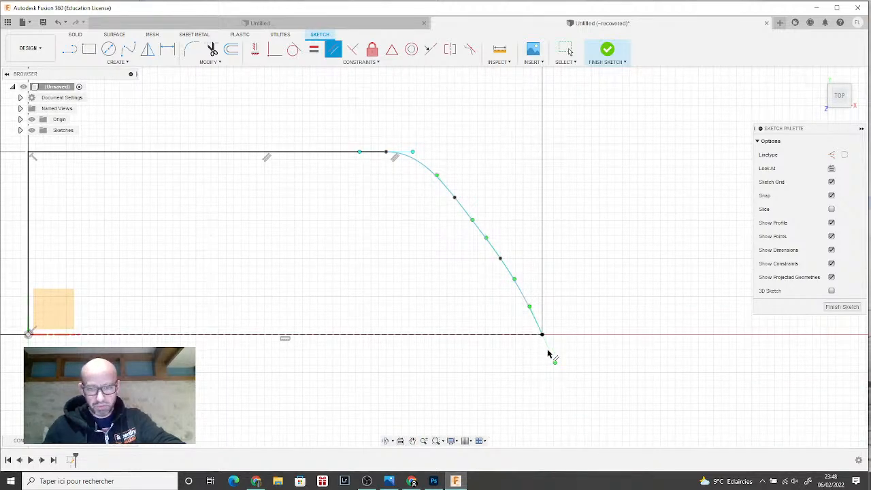
pyautogui.click(549, 350)
pyautogui.moveTo(464, 353); pyautogui.dragTo(566, 340, button='middle')
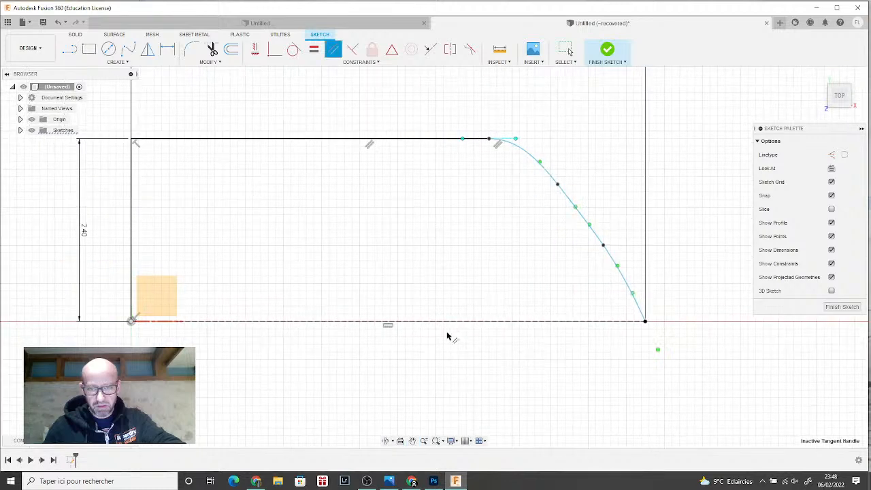
pyautogui.click(132, 281)
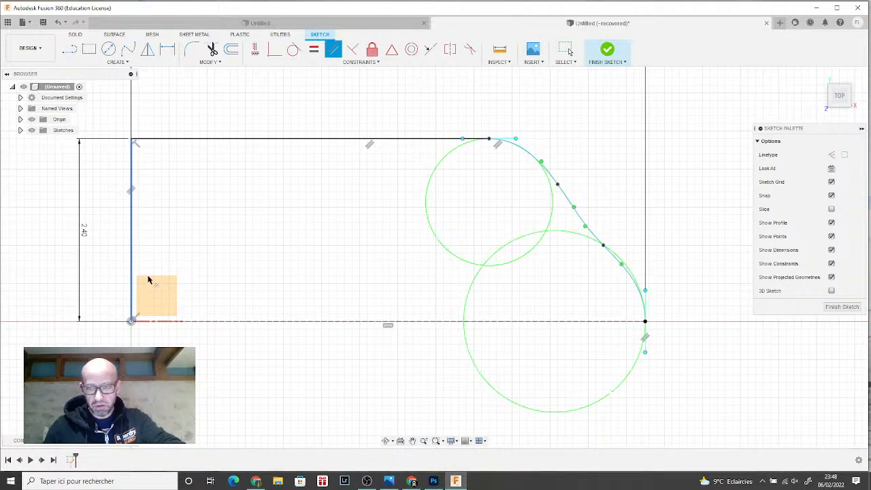
pyautogui.scroll(2, 338, 249)
pyautogui.click(351, 256)
pyautogui.moveTo(348, 255); pyautogui.dragTo(285, 268, button='middle')
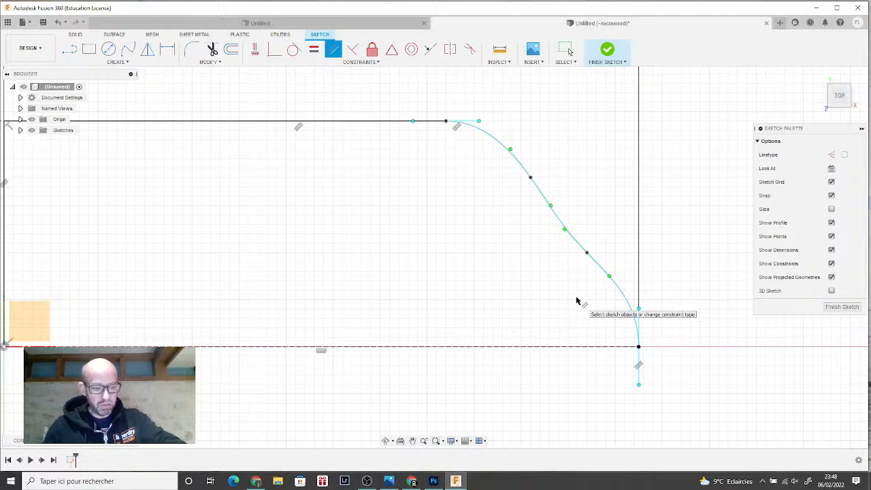
pyautogui.press('Escape')
# - Round out the spline by moving its inner fit points outward to about X 6.00, Y 1.90 and X 6.557, Y 1.072 mm
pyautogui.click(528, 179)
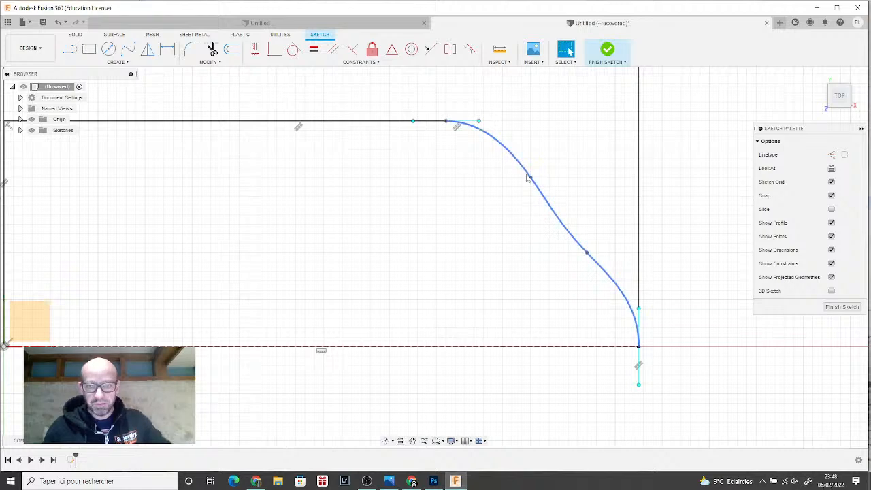
pyautogui.moveTo(528, 178); pyautogui.dragTo(558, 177)
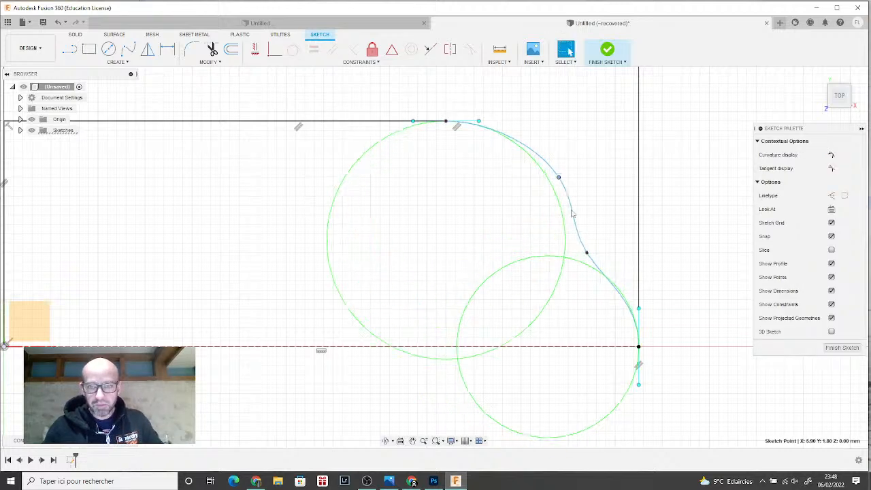
pyautogui.moveTo(587, 253); pyautogui.dragTo(613, 244)
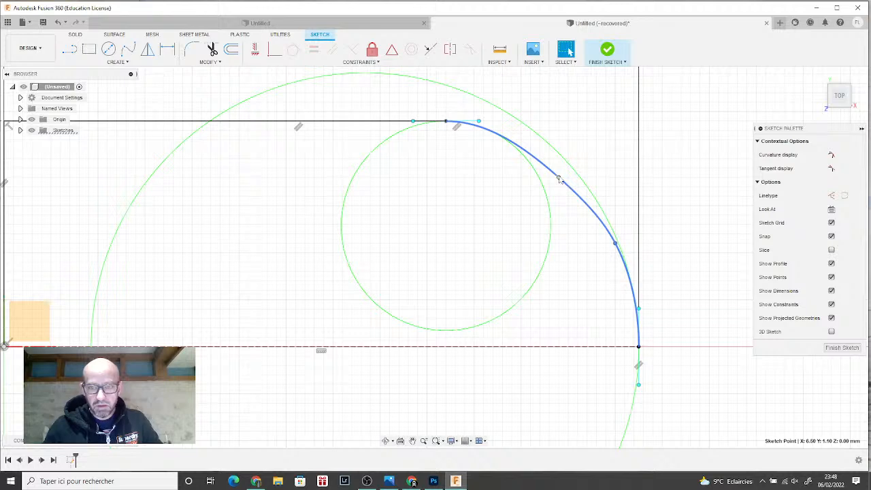
pyautogui.moveTo(558, 177); pyautogui.dragTo(569, 169)
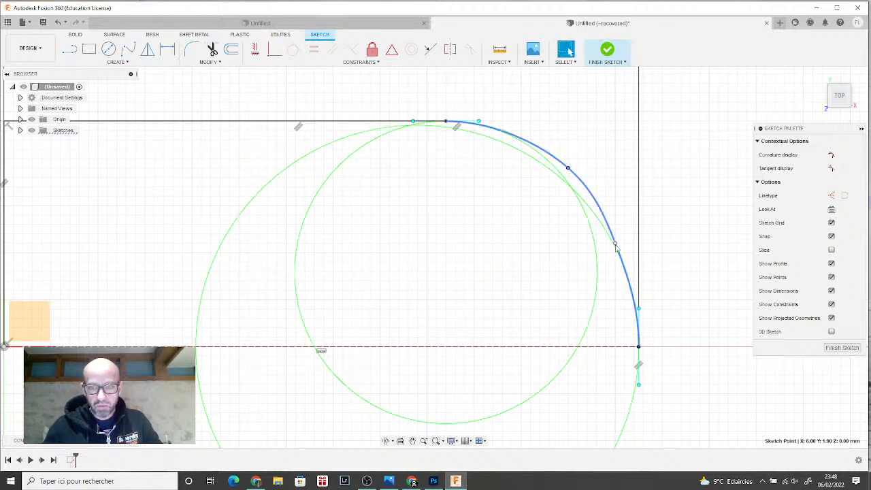
pyautogui.moveTo(618, 246); pyautogui.dragTo(621, 249)
# - Close the profile with a solid line along the baseline from the spline's lower end to the origin, and finish the sketch
pyautogui.scroll(-5, 467, 313)
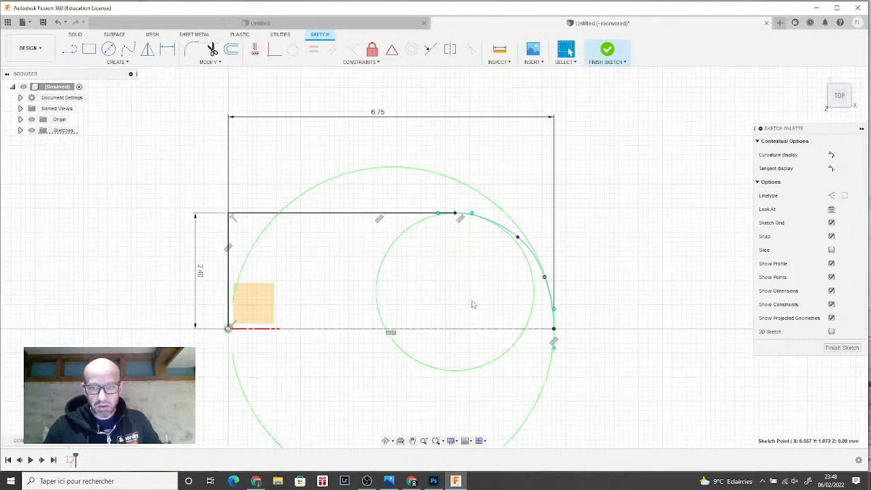
pyautogui.moveTo(486, 292); pyautogui.dragTo(531, 251, button='middle')
pyautogui.scroll(1, 619, 271)
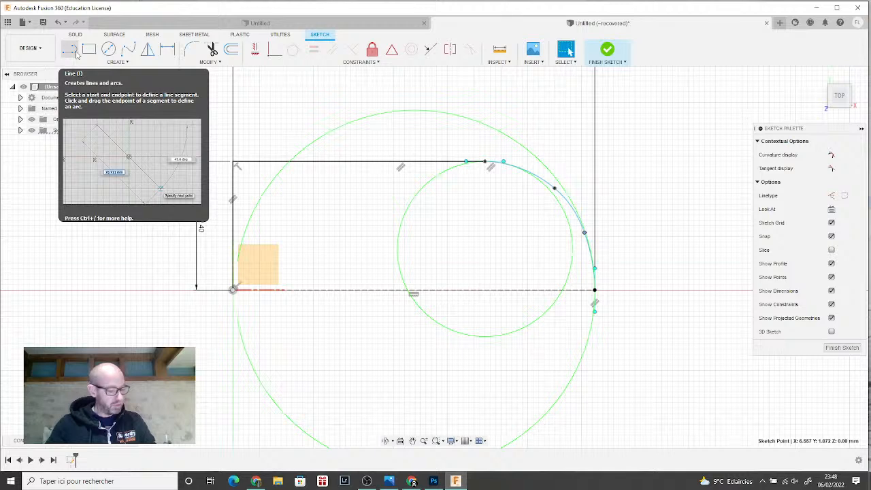
pyautogui.click(76, 53)
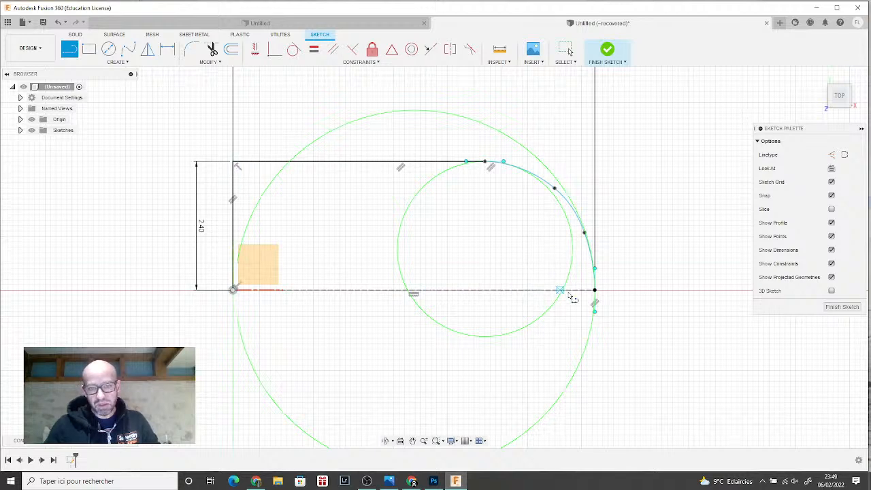
pyautogui.click(594, 292)
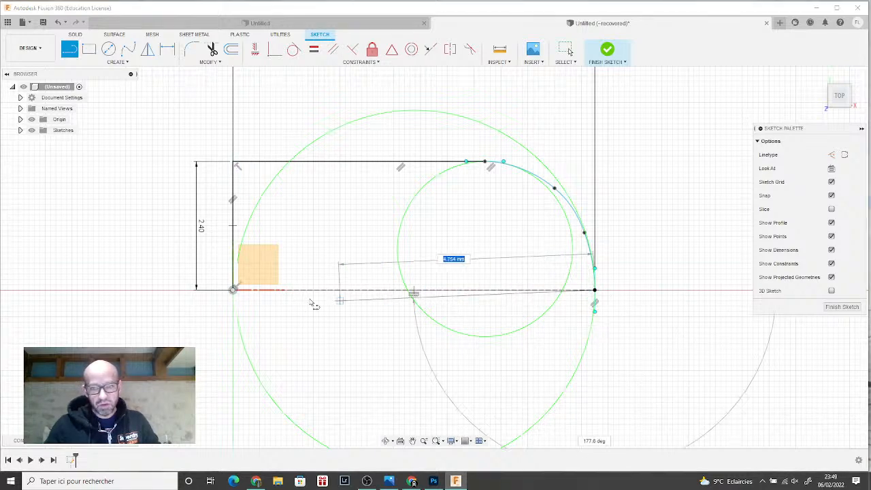
pyautogui.click(234, 292)
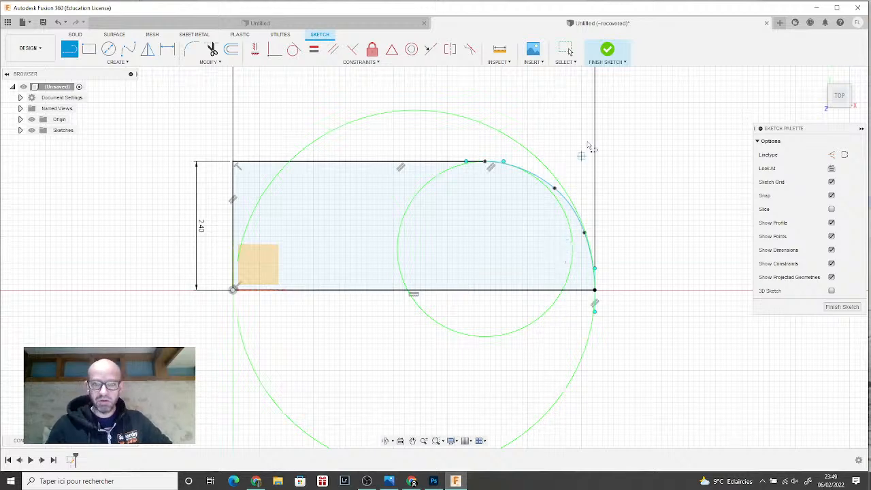
pyautogui.scroll(-2, 570, 146)
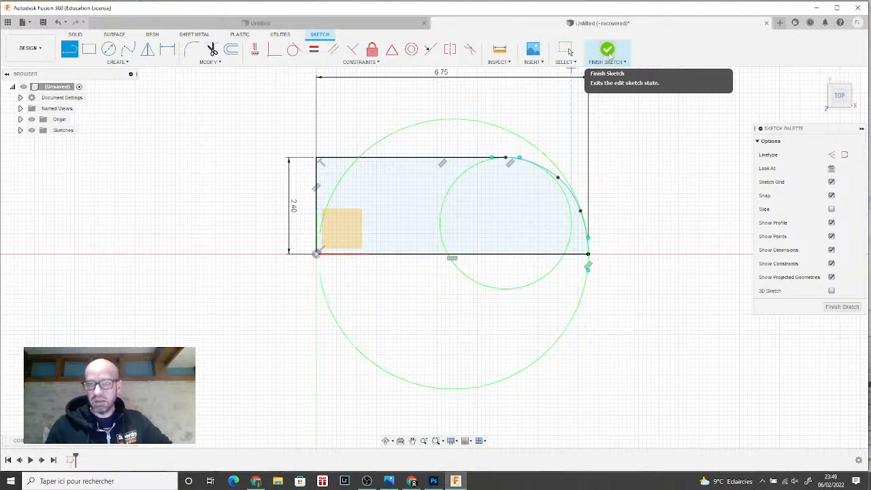
pyautogui.click(607, 53)
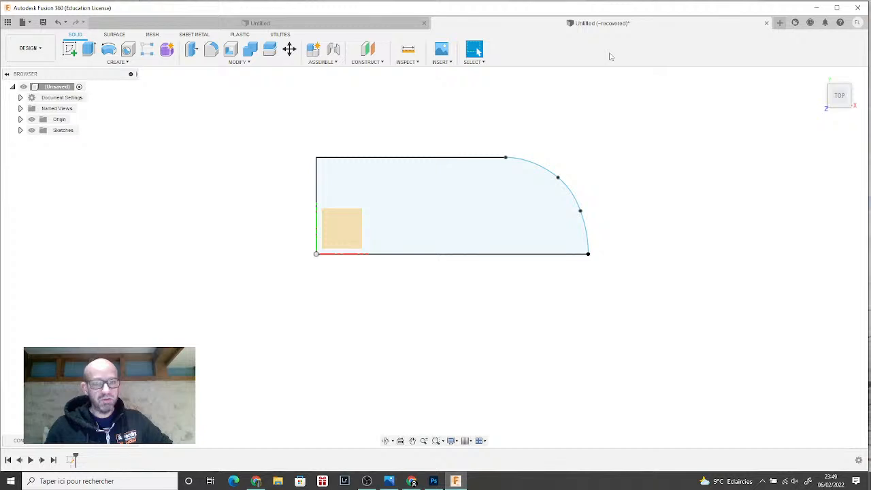
# - Set up a new-body Revolve of the closed profile around its 6.75 mm baseline
pyautogui.click(157, 63)
pyautogui.click(112, 121)
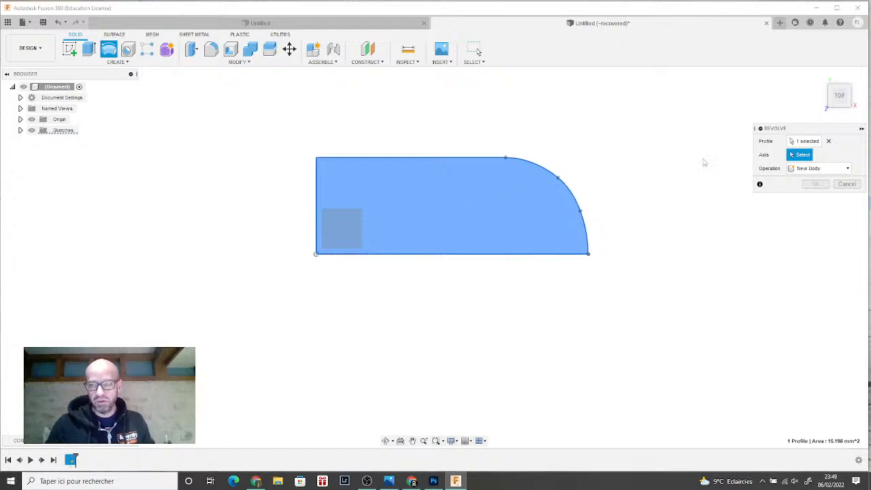
pyautogui.click(343, 253)
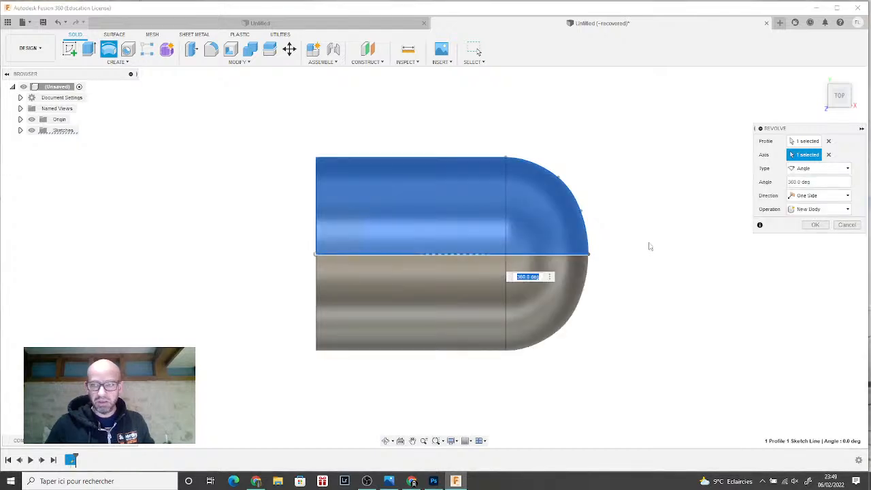
# - Try partial revolve angles of 155, 265 and -5 degrees on the body preview
pyautogui.click(843, 102)
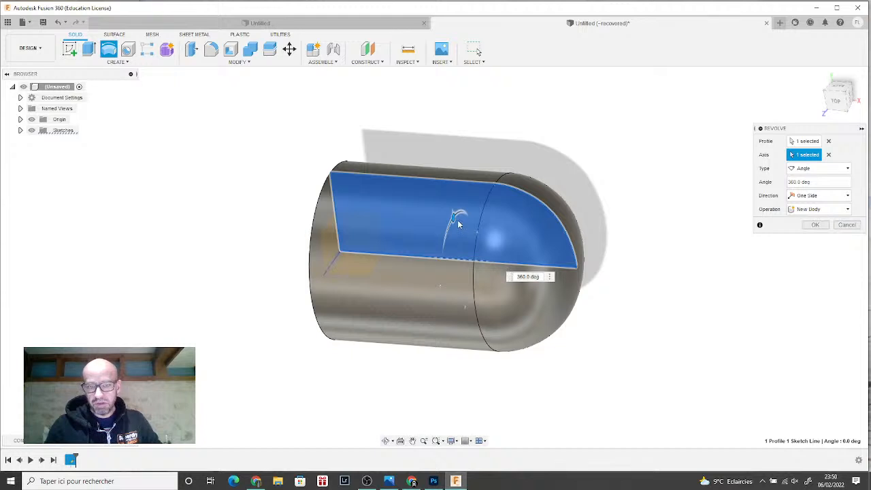
pyautogui.click(807, 170)
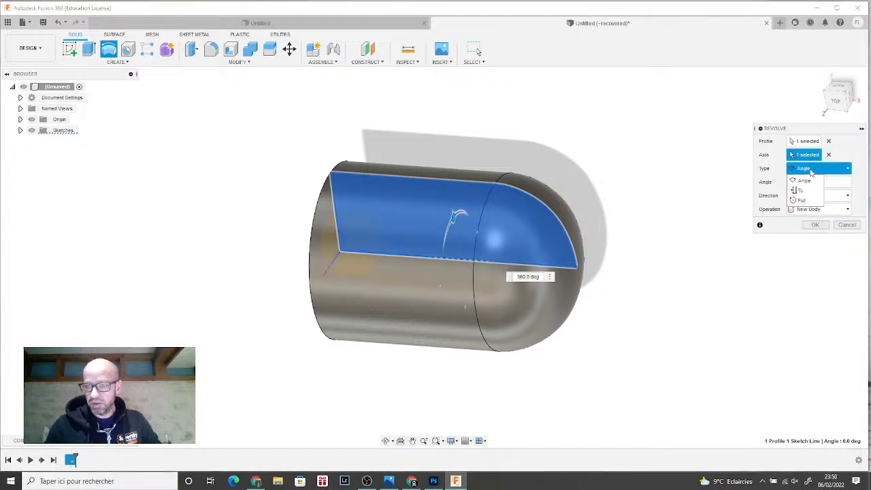
pyautogui.click(810, 173)
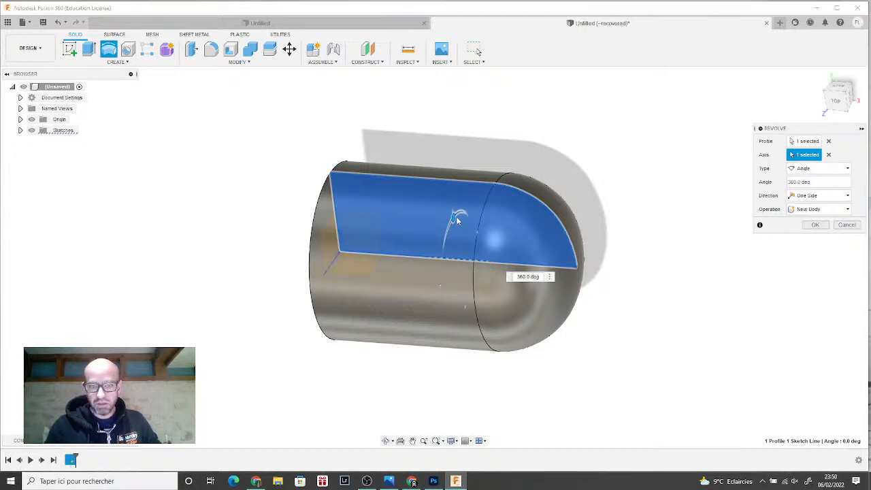
pyautogui.moveTo(455, 217); pyautogui.dragTo(460, 299)
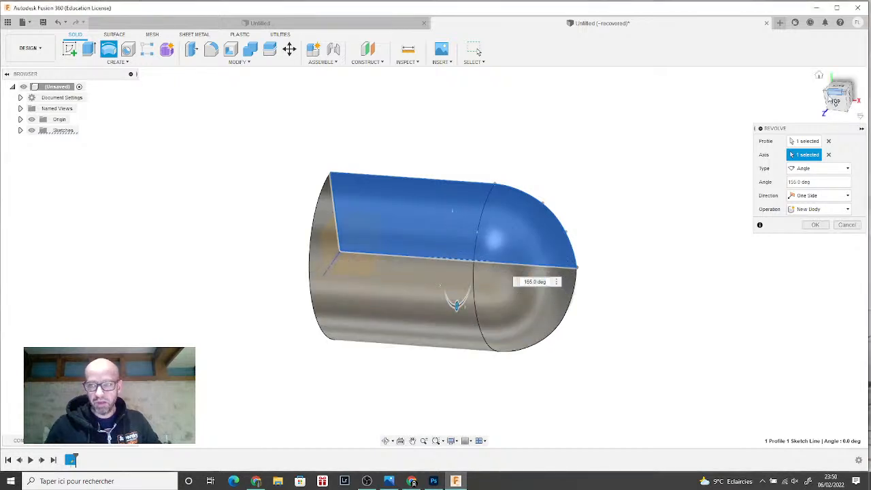
pyautogui.moveTo(837, 98); pyautogui.dragTo(845, 99)
pyautogui.keyDown('shift'); pyautogui.moveTo(434, 257); pyautogui.dragTo(531, 252, button='middle'); pyautogui.keyUp('shift')
pyautogui.moveTo(837, 96); pyautogui.dragTo(830, 95)
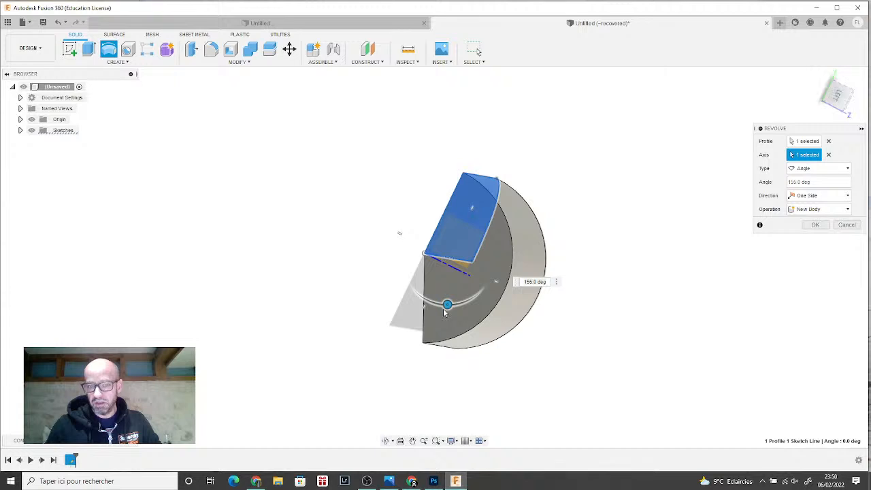
pyautogui.moveTo(446, 305); pyautogui.dragTo(405, 240)
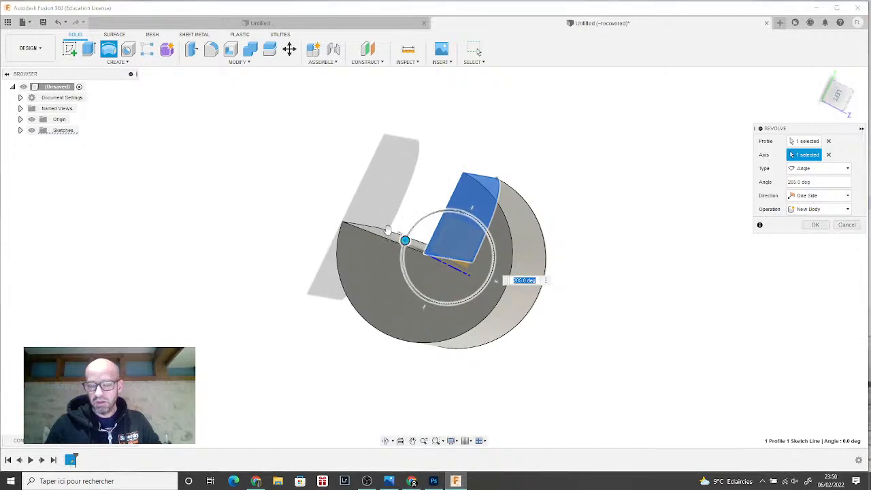
pyautogui.moveTo(842, 96); pyautogui.dragTo(846, 108)
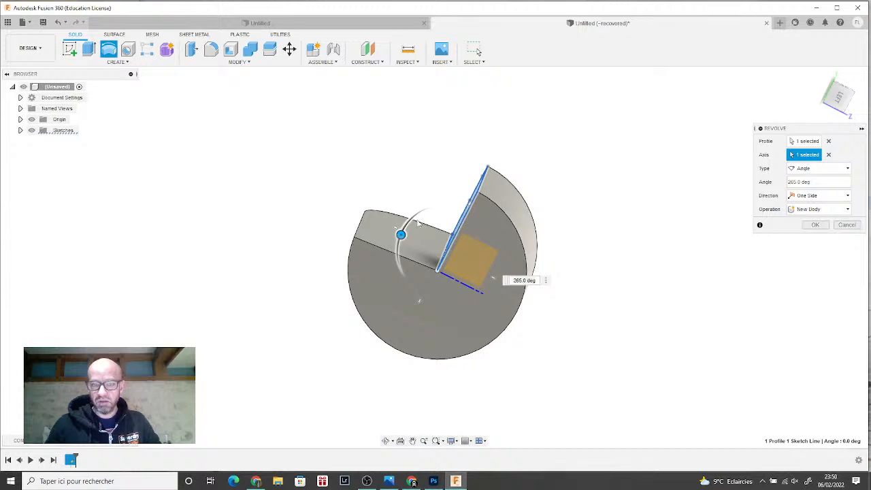
pyautogui.moveTo(400, 235); pyautogui.dragTo(462, 209)
# - Set the Revolve to a full turn and create the new body
pyautogui.click(830, 168)
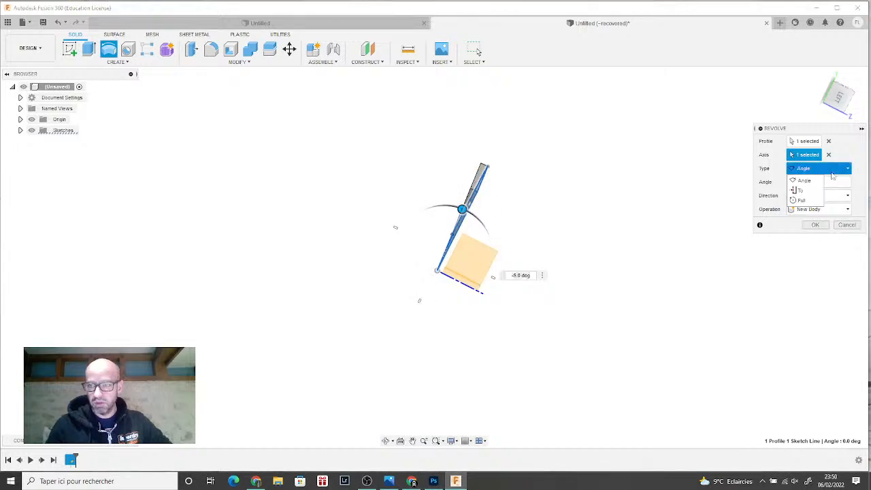
pyautogui.click(806, 202)
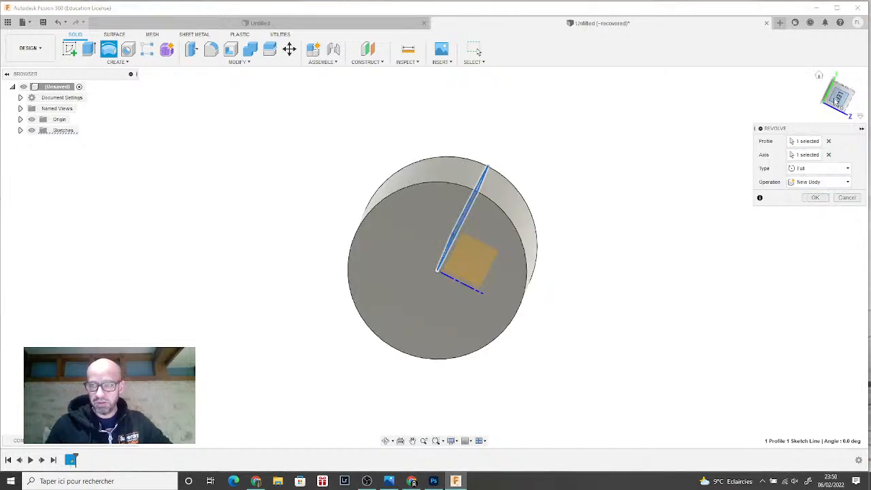
pyautogui.moveTo(839, 98)
pyautogui.mouseDown()
pyautogui.moveTo(822, 97)
pyautogui.moveTo(834, 97)
pyautogui.mouseUp()
pyautogui.click(816, 197)
# - Try to mirror the revolved body about its flat end face with the Join operation
pyautogui.click(117, 62)
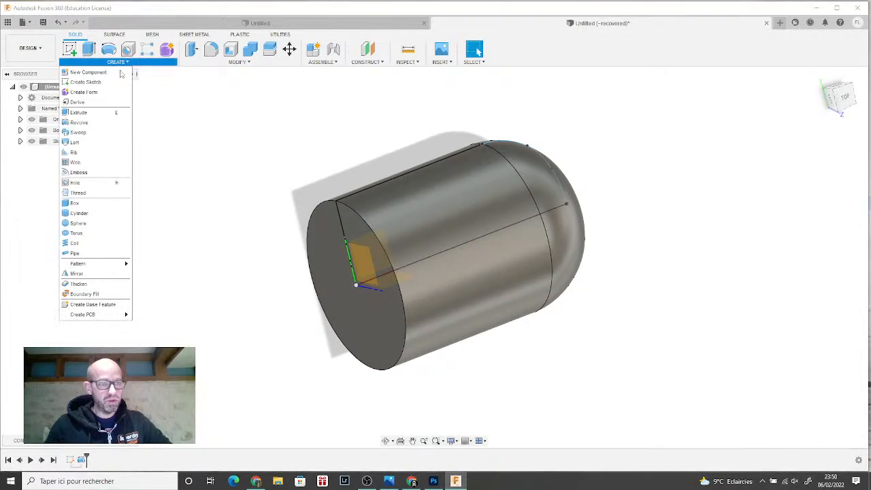
pyautogui.click(96, 274)
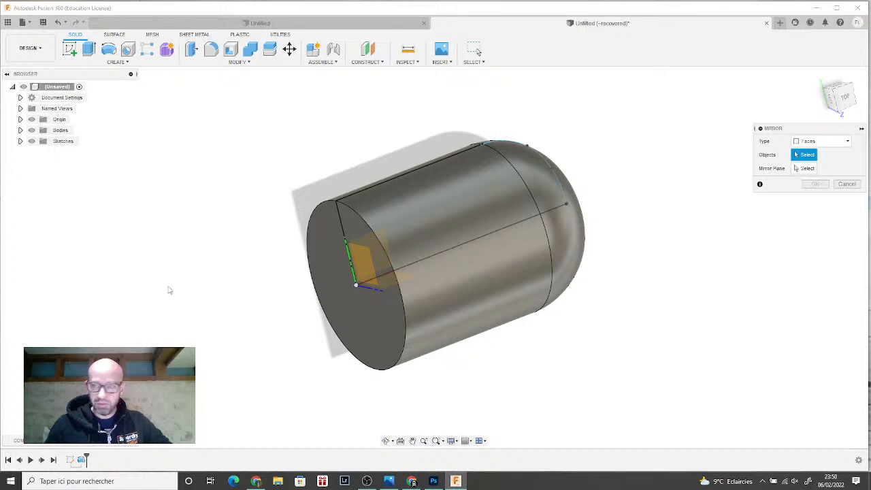
pyautogui.click(824, 141)
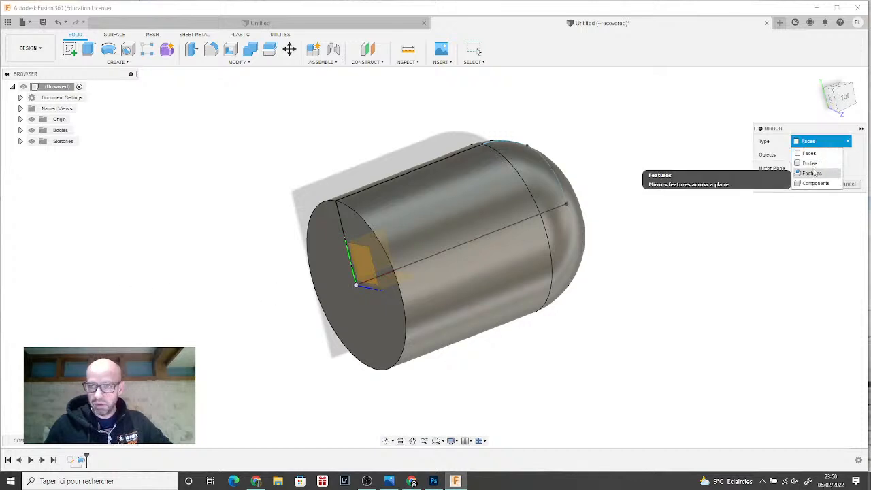
pyautogui.click(804, 160)
pyautogui.click(506, 187)
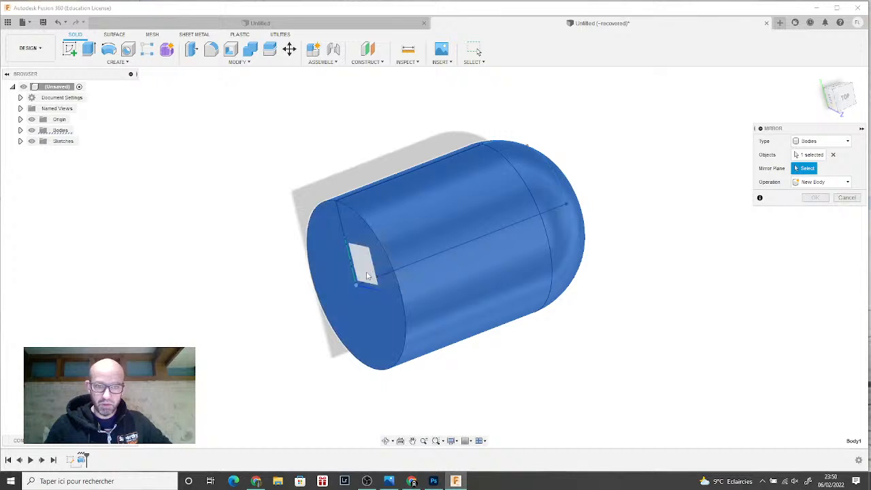
pyautogui.click(346, 232)
pyautogui.scroll(-2, 313, 257)
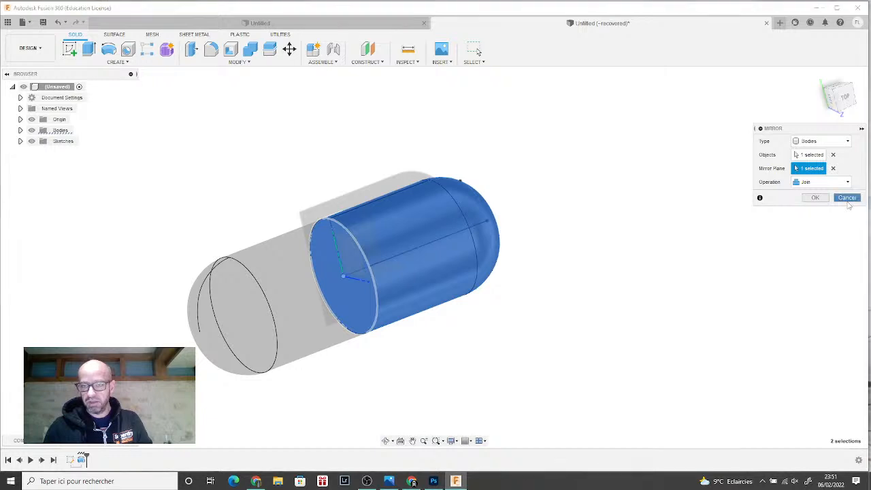
pyautogui.click(846, 198)
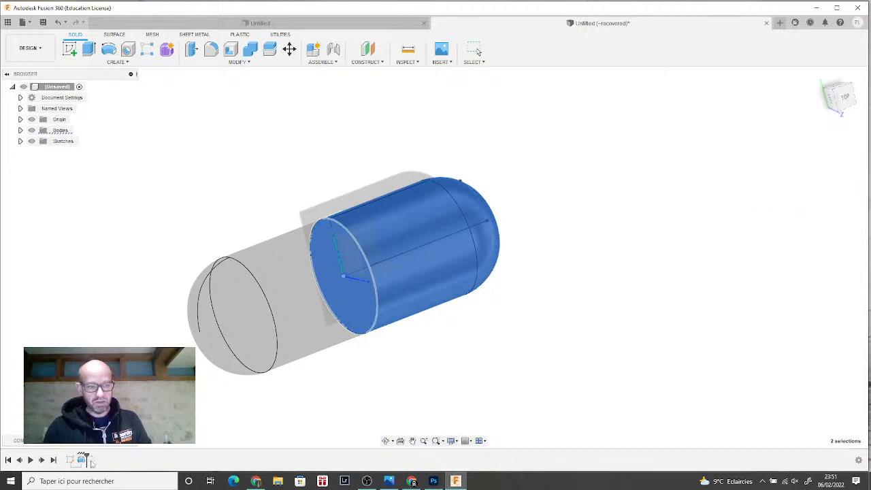
# - Reopen the half profile sketch of the revolved body for editing
pyautogui.click(844, 97)
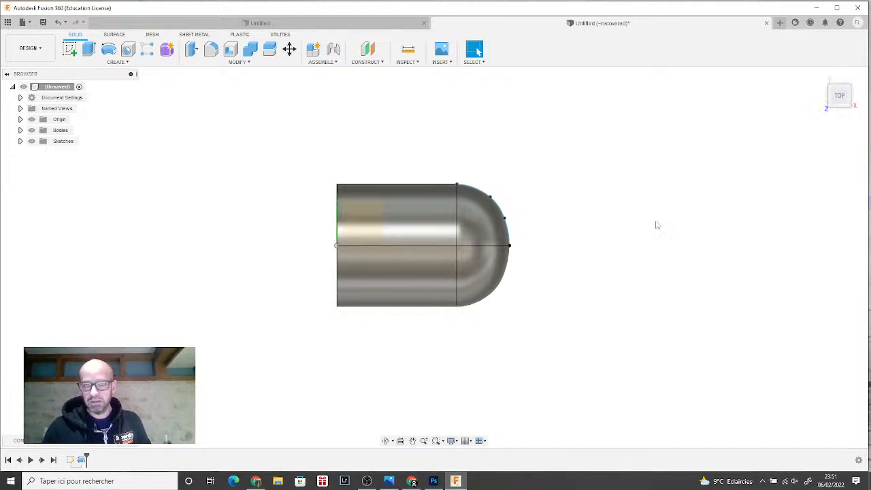
pyautogui.scroll(2, 654, 224)
pyautogui.moveTo(542, 192); pyautogui.dragTo(646, 210, button='middle')
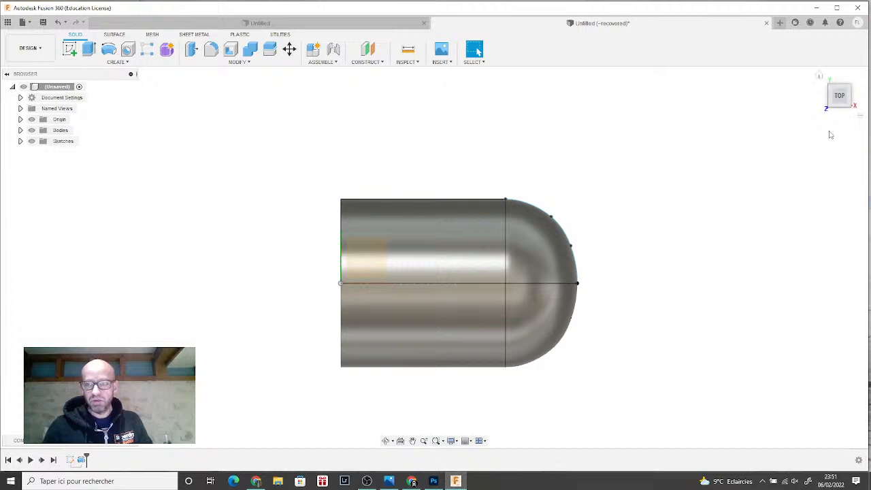
pyautogui.moveTo(839, 96); pyautogui.dragTo(846, 98)
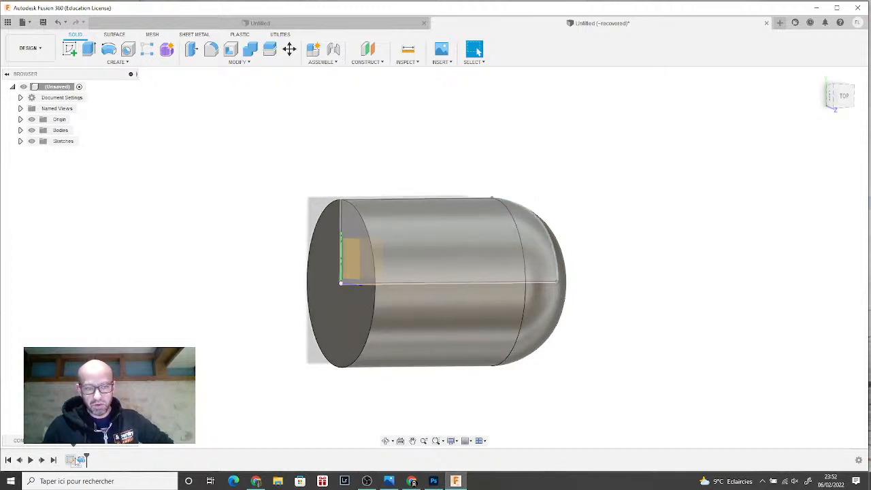
pyautogui.click(76, 461)
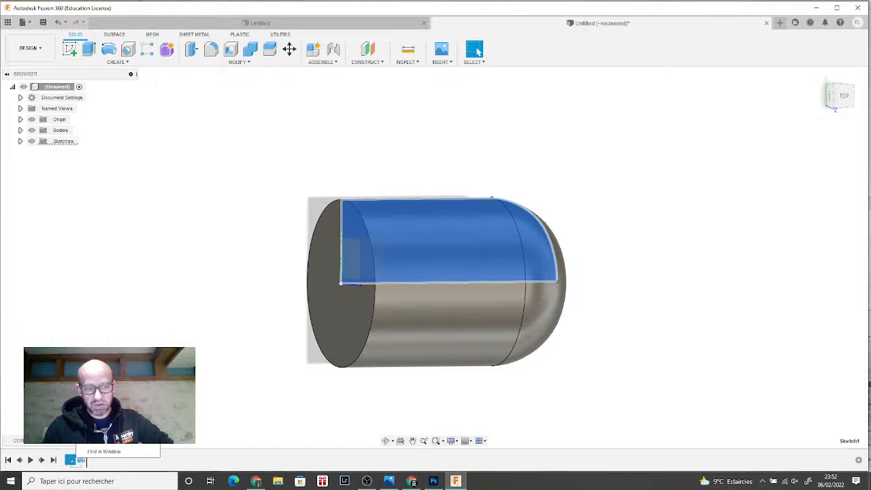
pyautogui.doubleClick(80, 461)
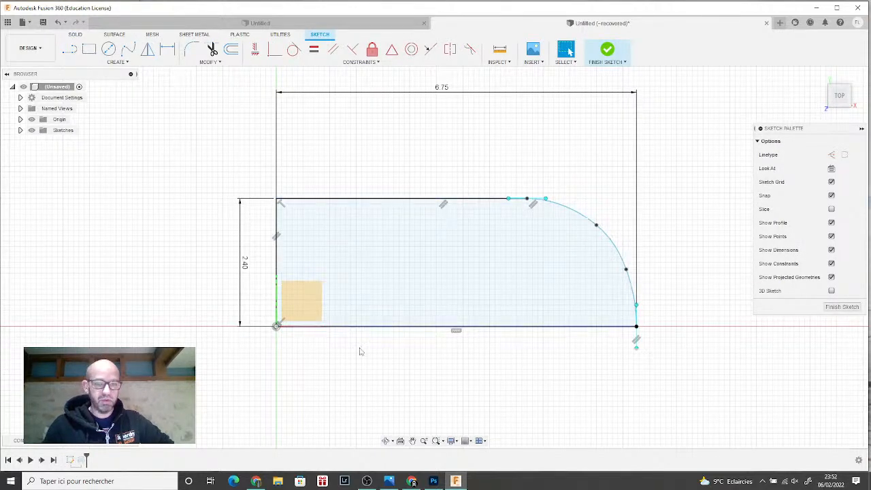
pyautogui.click(435, 199)
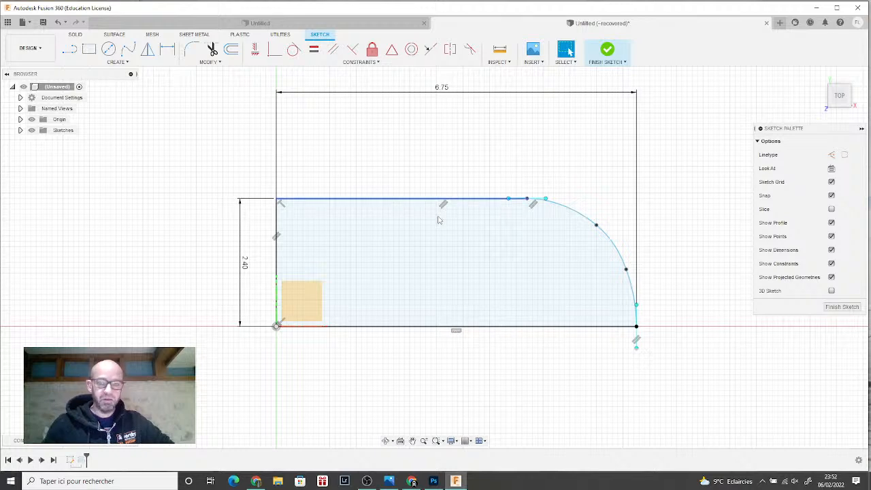
pyautogui.click(544, 350)
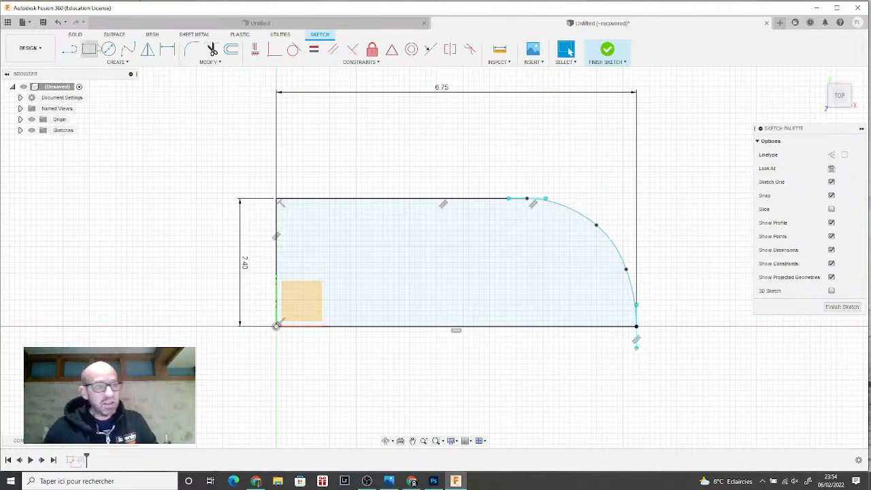
# - Sketch a rectangle about 0.6 mm wide and 0.3 mm high on the profile's upper line near the spline, nudging its right edge slightly outward
pyautogui.click(89, 49)
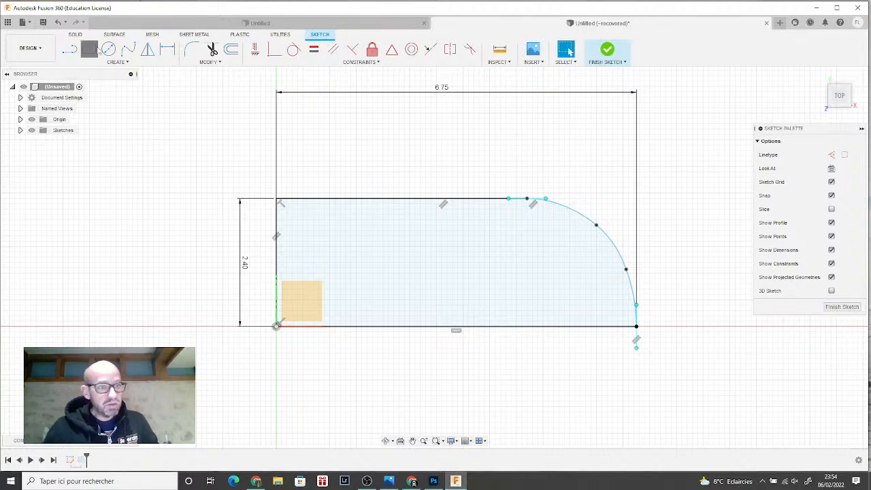
pyautogui.click(490, 197)
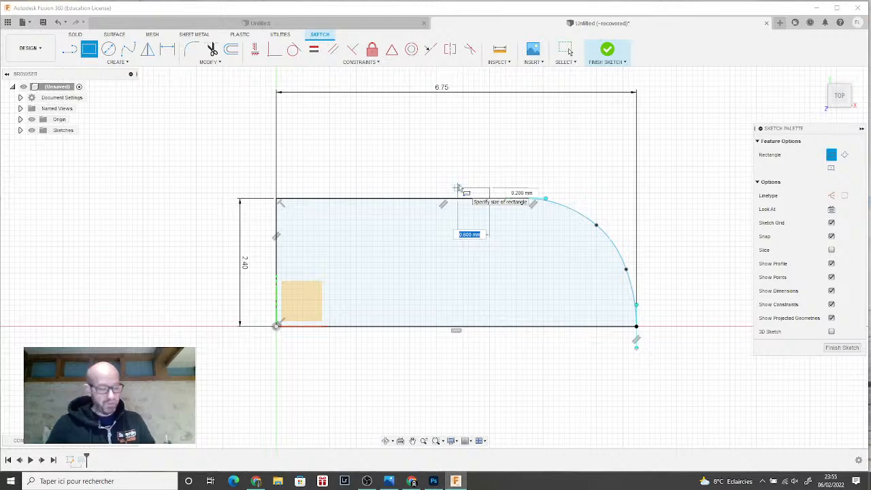
pyautogui.click(458, 184)
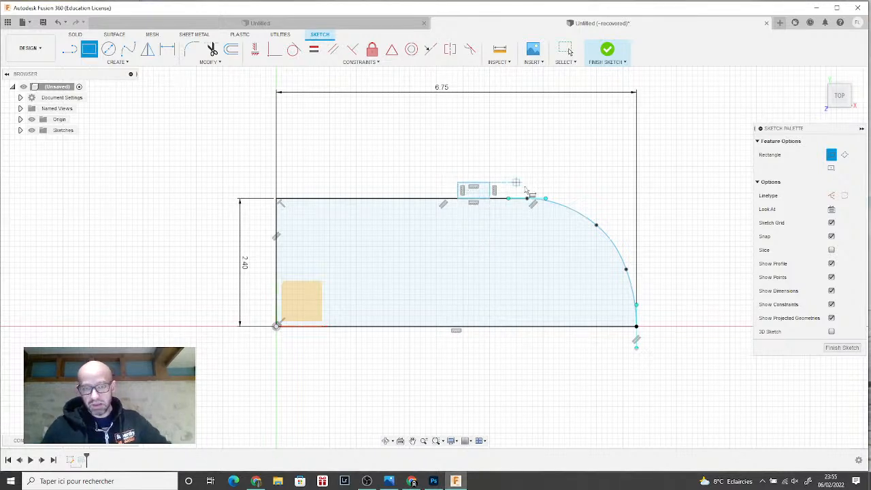
pyautogui.scroll(4, 504, 185)
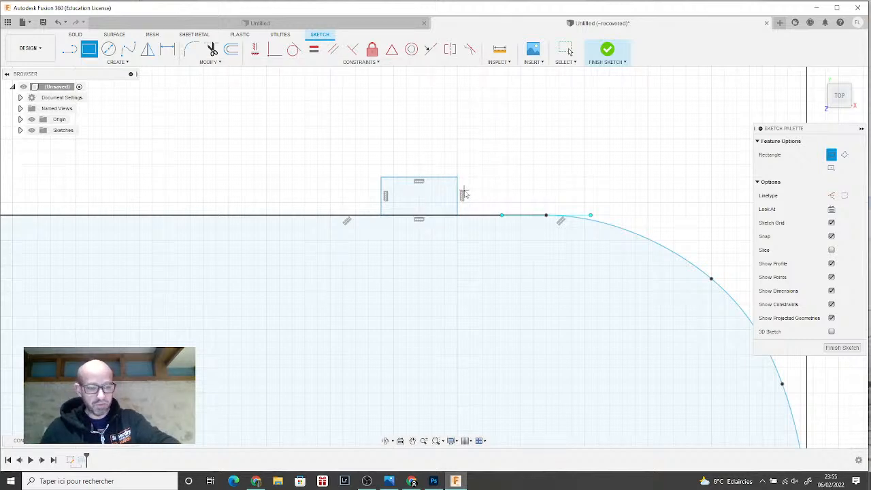
pyautogui.press('Escape')
pyautogui.moveTo(460, 196); pyautogui.dragTo(463, 195)
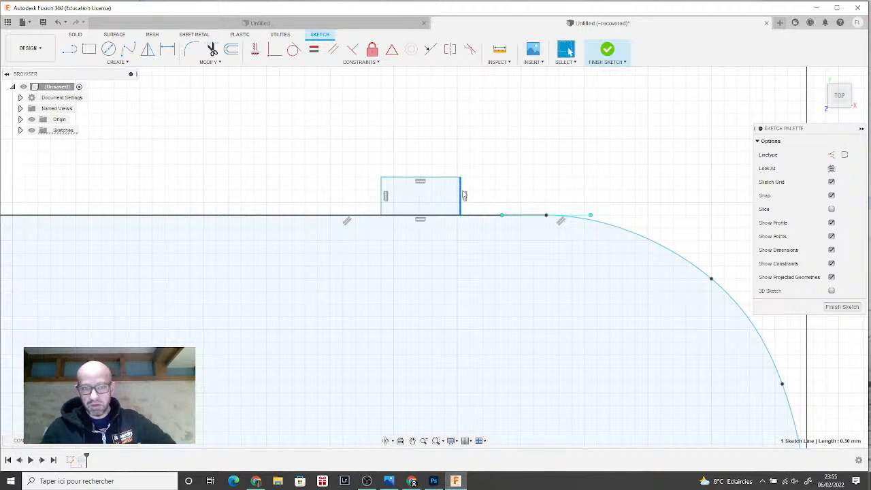
# - Dimension the small rectangle's height to 0.35 mm and finish the sketch
pyautogui.click(382, 192)
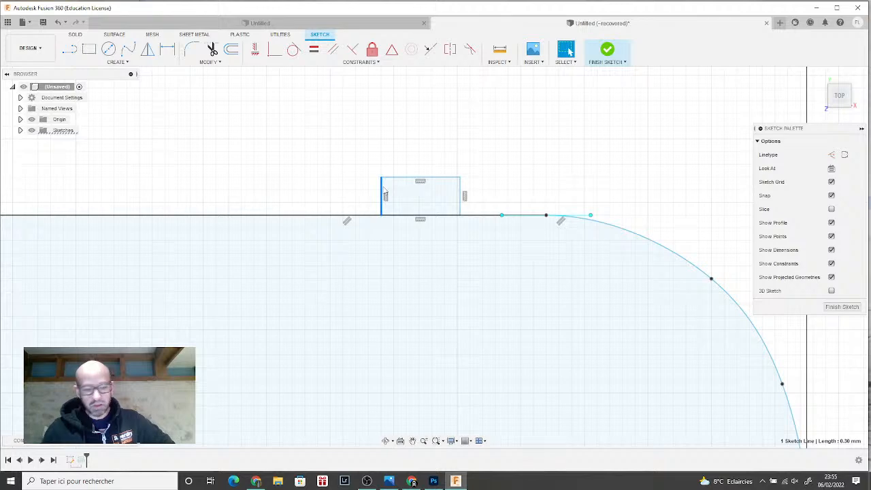
pyautogui.press('d')
pyautogui.click(386, 192)
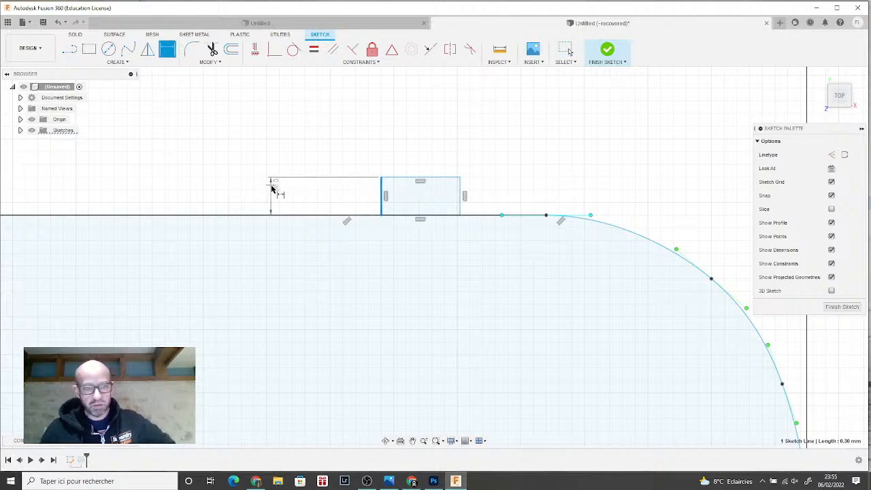
pyautogui.click(275, 195)
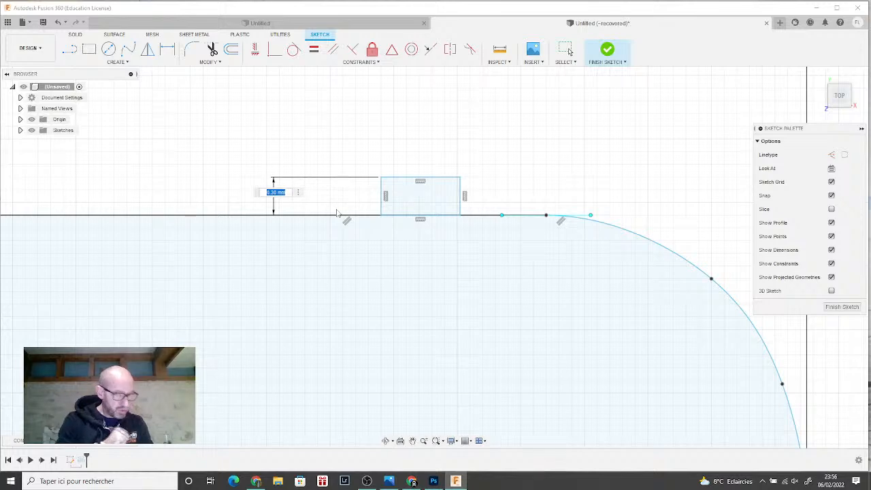
pyautogui.write('35')
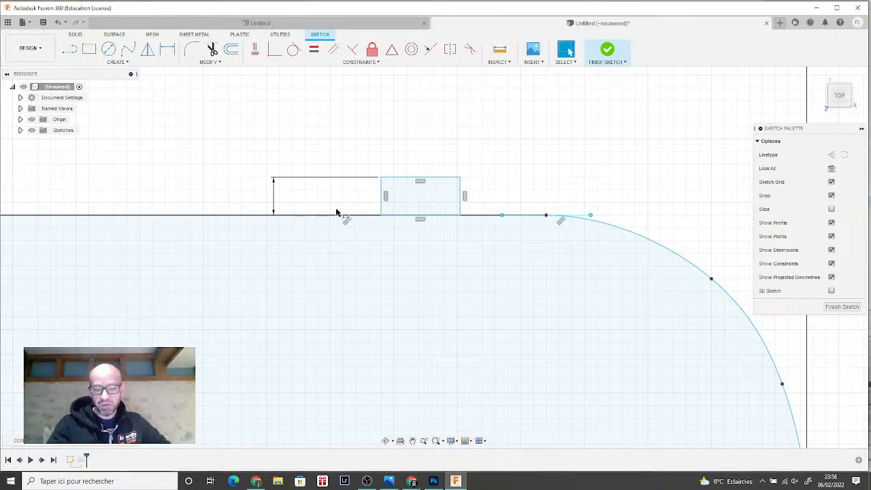
pyautogui.press('Return')
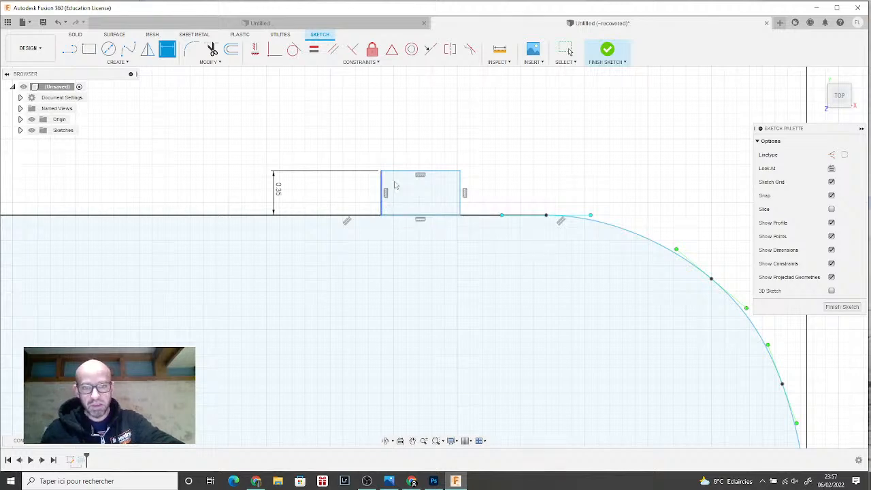
pyautogui.press('Escape')
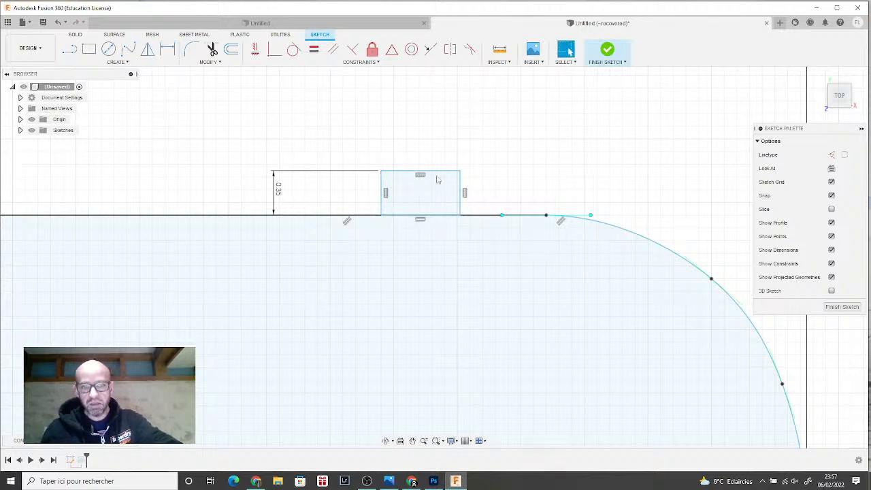
pyautogui.click(606, 52)
pyautogui.scroll(-4, 579, 167)
pyautogui.scroll(-1, 586, 167)
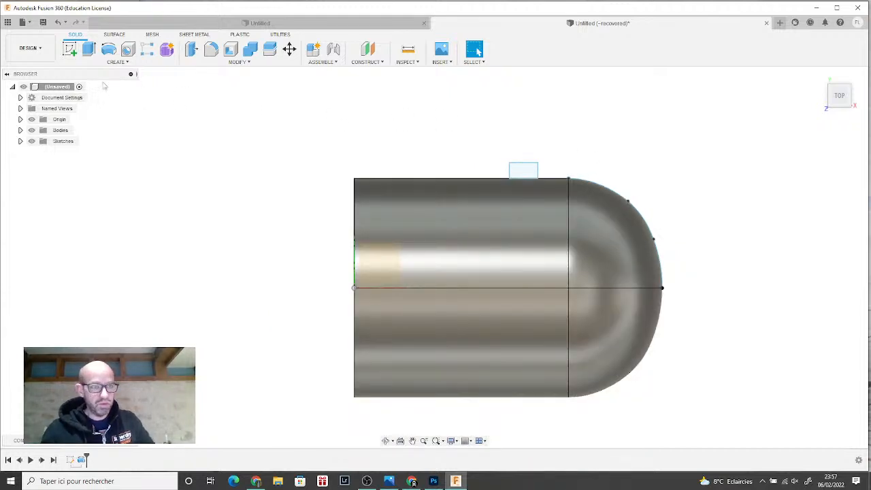
# - Edit the existing full Revolve to include the small rectangle as a second profile, forming a ring around the body
pyautogui.click(109, 52)
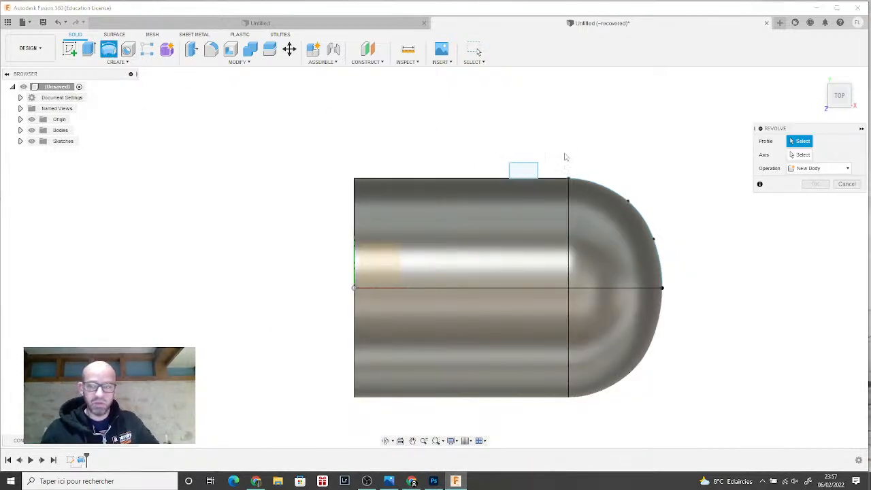
pyautogui.click(848, 185)
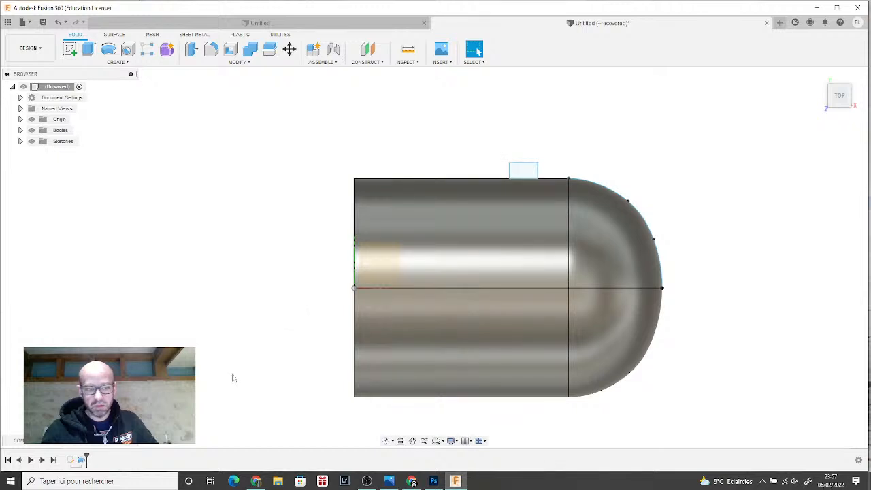
pyautogui.rightClick(81, 460)
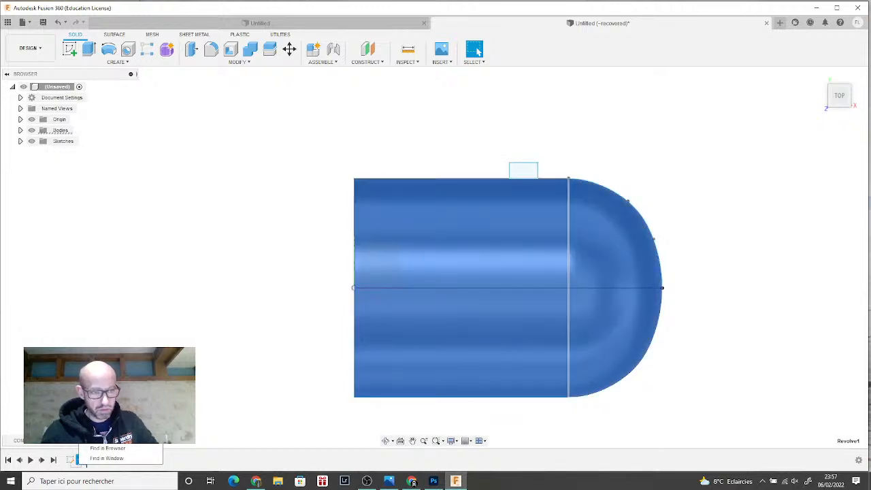
pyautogui.click(109, 381)
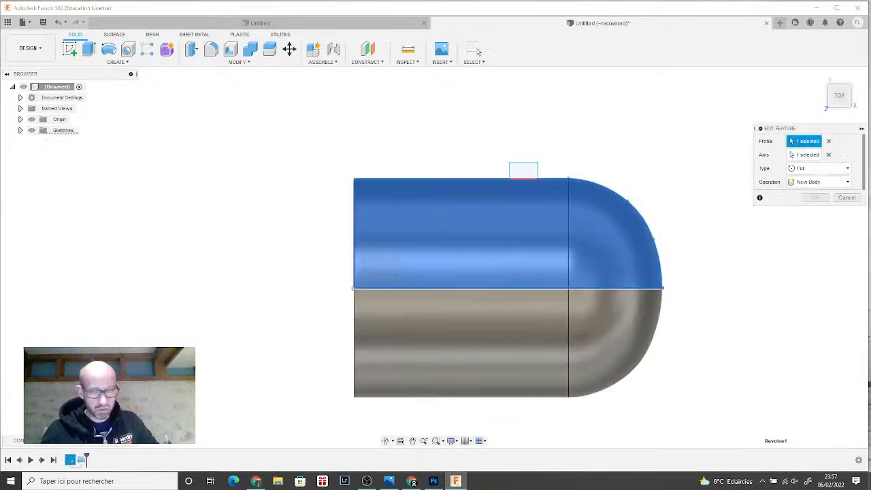
pyautogui.click(522, 169)
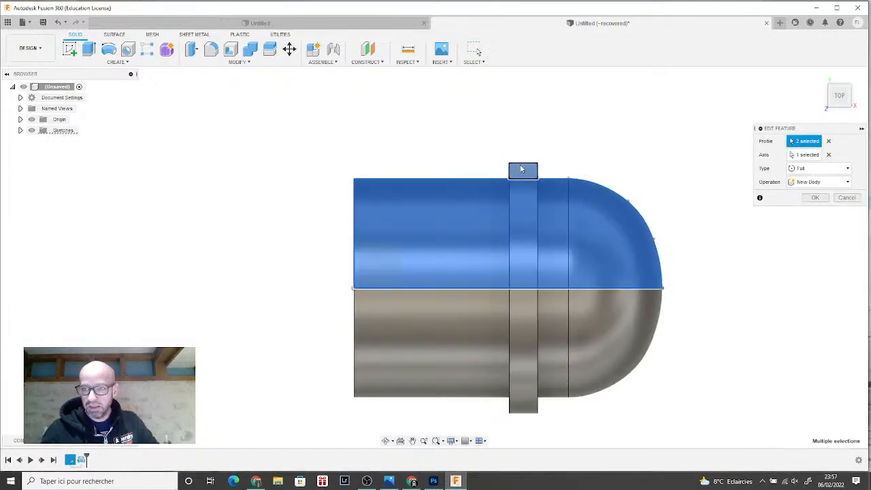
pyautogui.click(816, 198)
# - Widen the small rectangle slightly by moving its edge away from the dome, and include it again as a profile of the full Revolve
pyautogui.moveTo(835, 97); pyautogui.dragTo(815, 105)
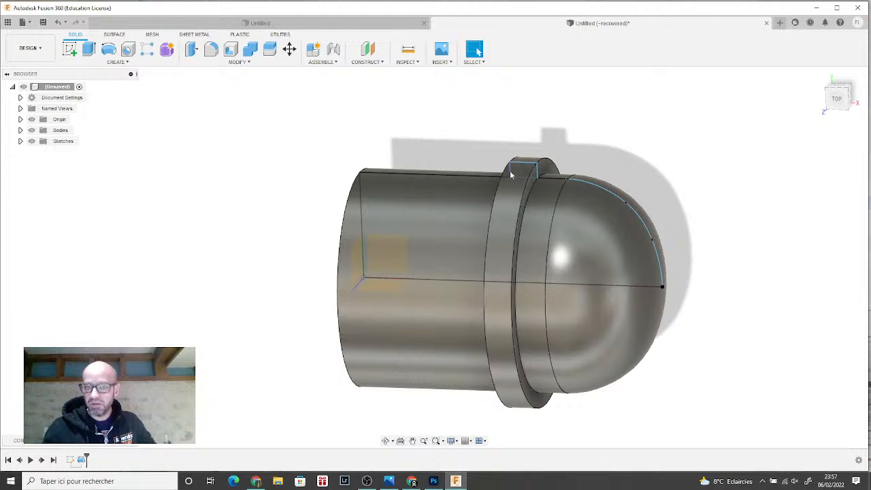
pyautogui.moveTo(509, 170); pyautogui.dragTo(502, 173)
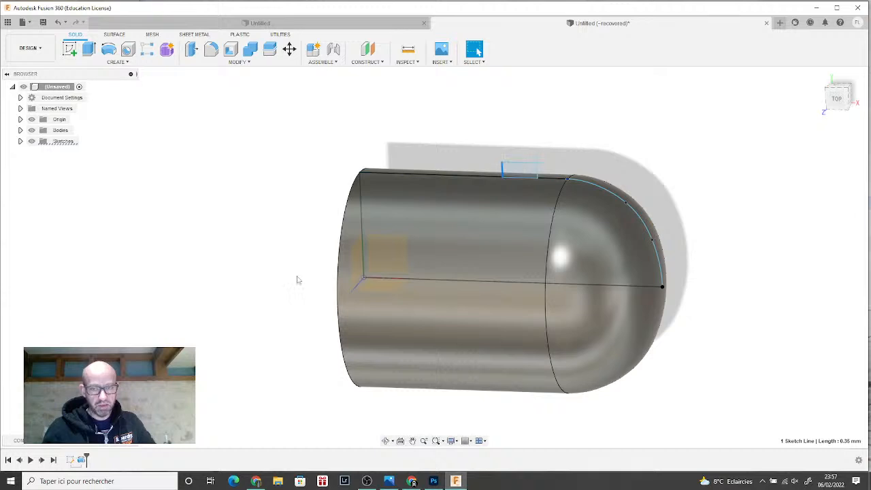
pyautogui.rightClick(80, 462)
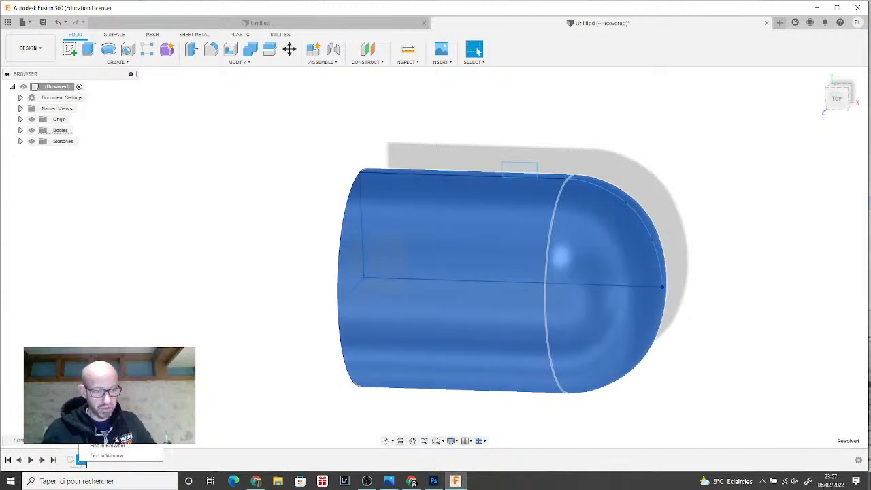
pyautogui.doubleClick(80, 461)
pyautogui.click(520, 168)
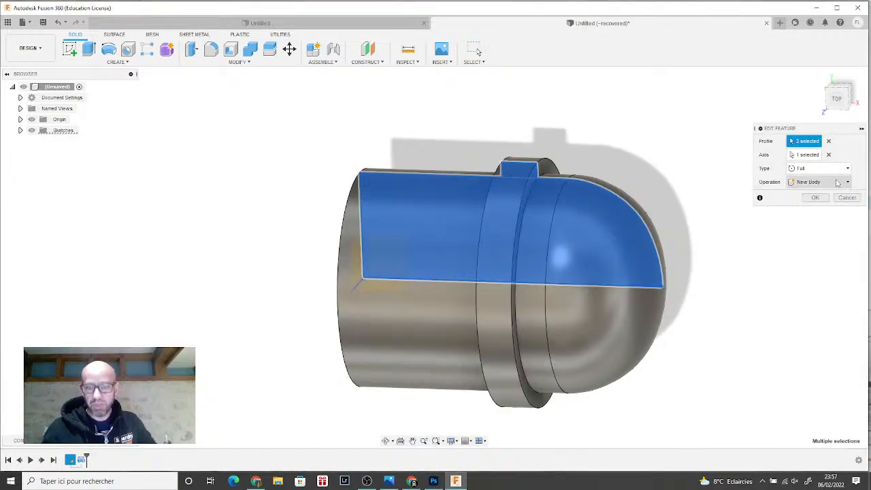
pyautogui.click(816, 198)
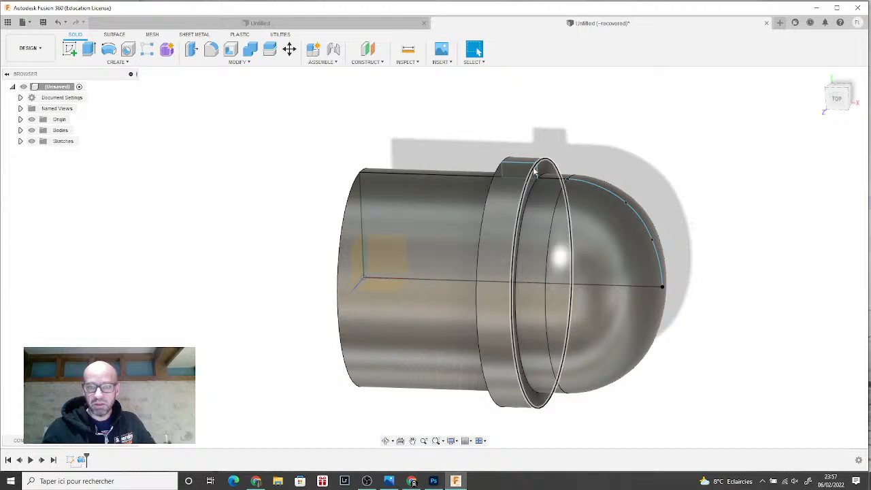
# - Reopen the half profile sketch of the revolved body for editing
pyautogui.click(854, 96)
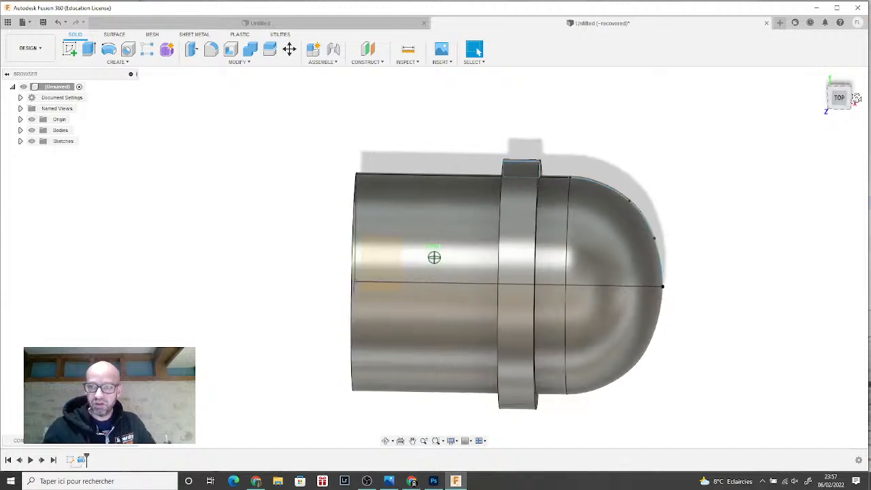
pyautogui.keyDown('shift'); pyautogui.moveTo(857, 98); pyautogui.dragTo(869, 98, button='middle'); pyautogui.keyUp('shift')
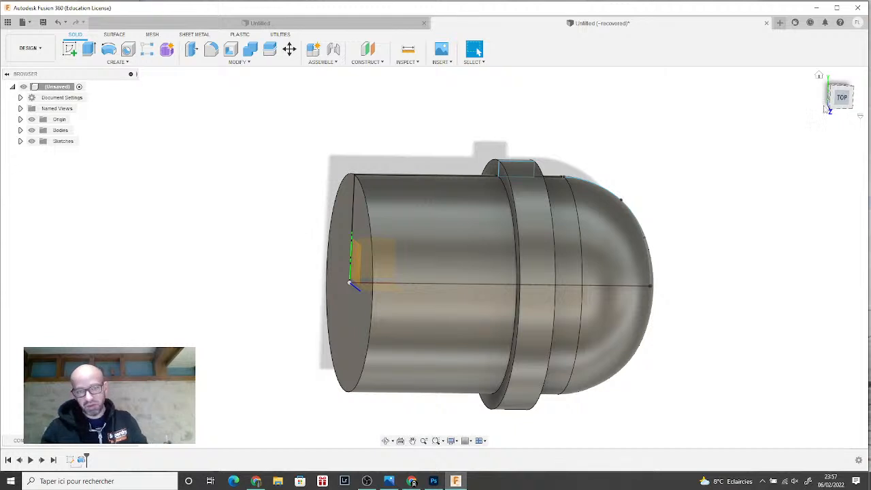
pyautogui.moveTo(841, 98); pyautogui.dragTo(822, 98)
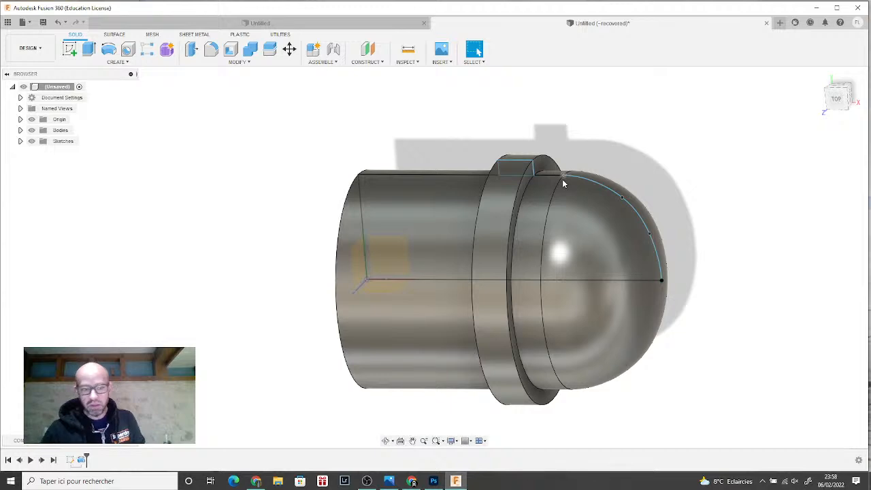
pyautogui.click(71, 461)
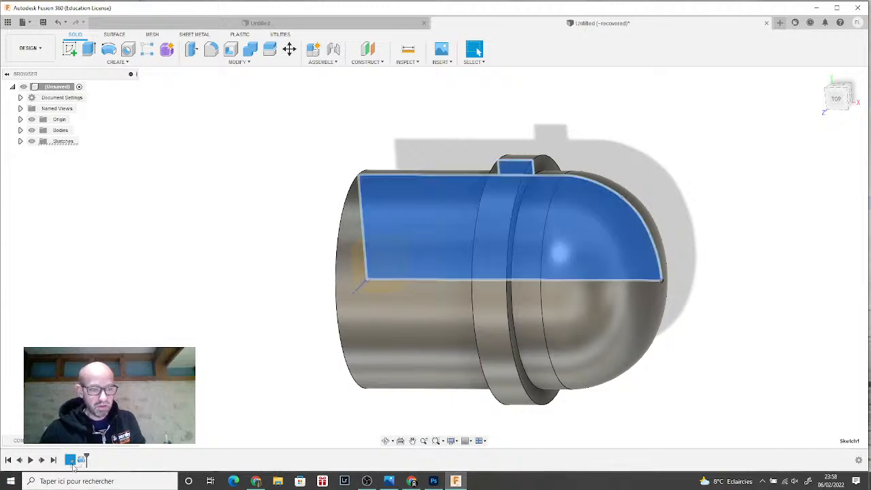
pyautogui.rightClick(72, 463)
pyautogui.click(102, 378)
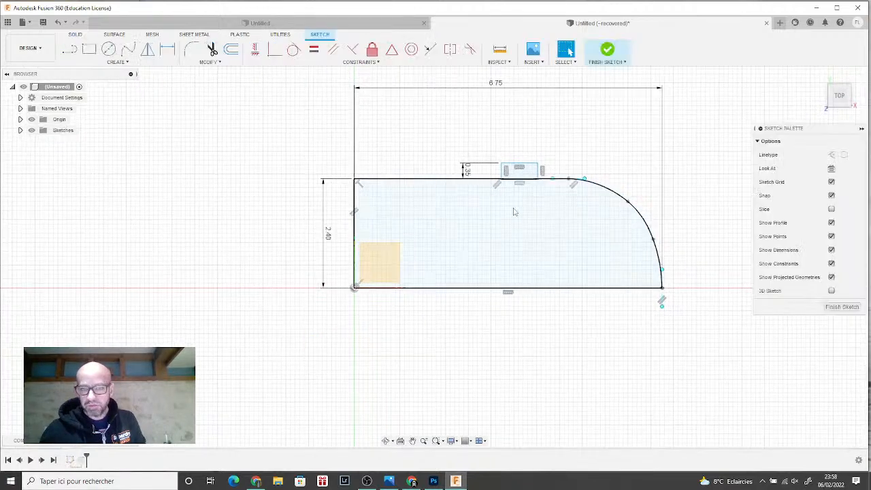
# - Measure the small rectangle's short edge and the distance from its upper corner farthest from the dome to the profile's tip on the axis
pyautogui.scroll(2, 513, 212)
pyautogui.click(501, 62)
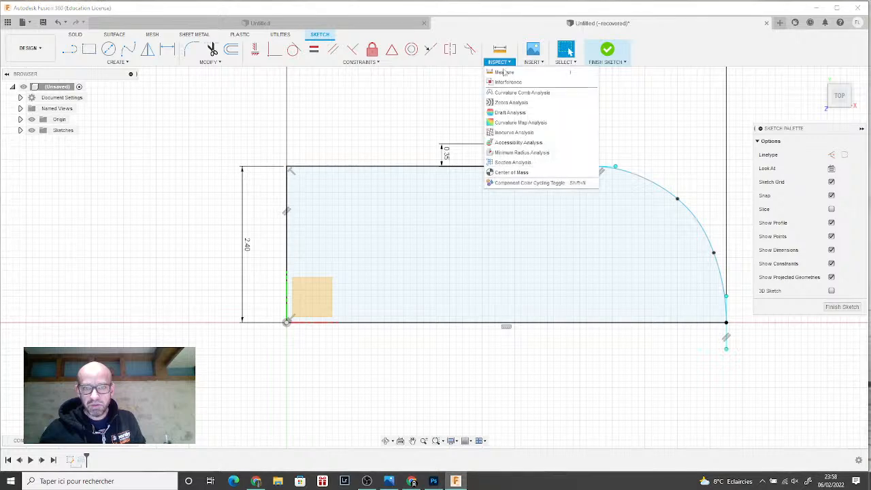
pyautogui.click(500, 71)
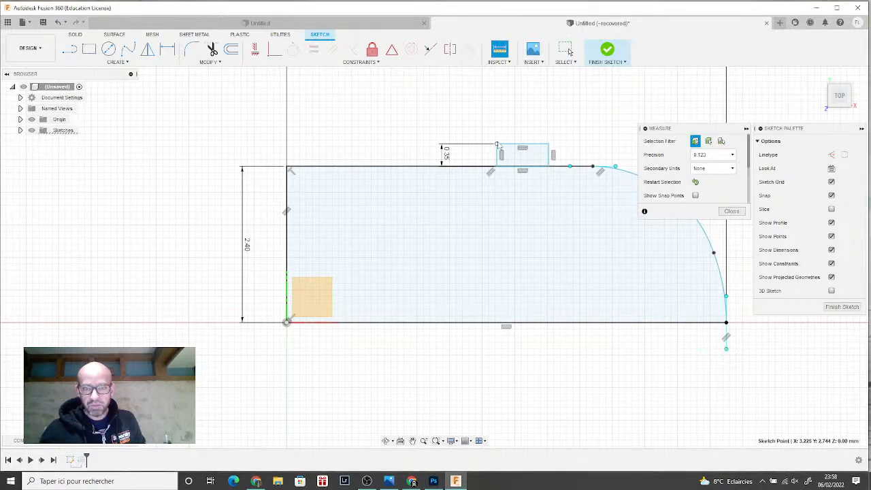
pyautogui.moveTo(563, 118); pyautogui.dragTo(444, 122, button='middle')
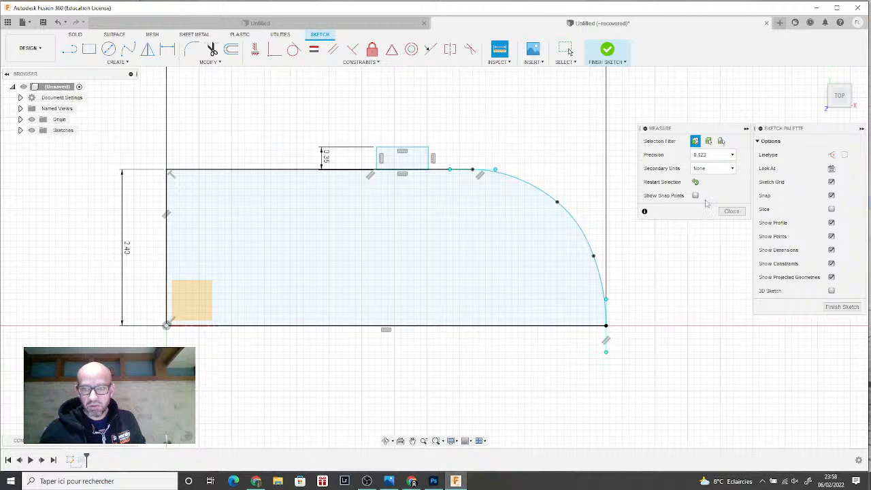
pyautogui.click(379, 160)
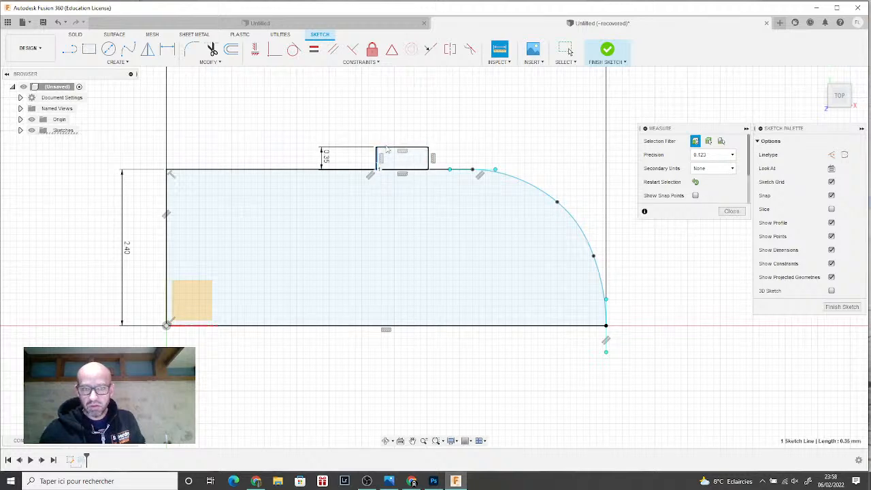
pyautogui.click(501, 51)
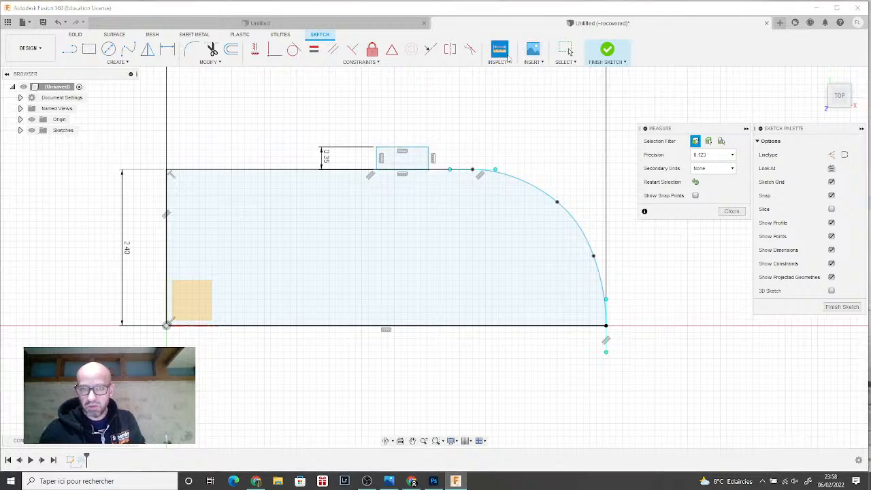
pyautogui.click(379, 162)
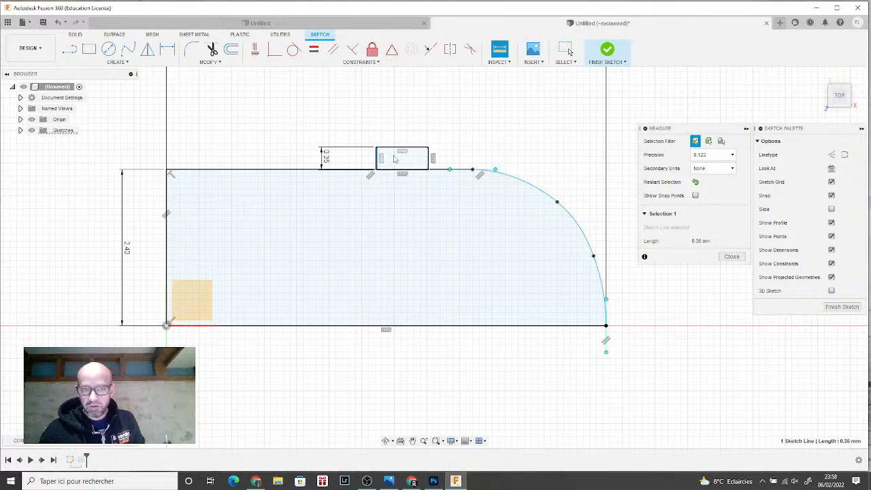
pyautogui.click(499, 63)
pyautogui.click(498, 74)
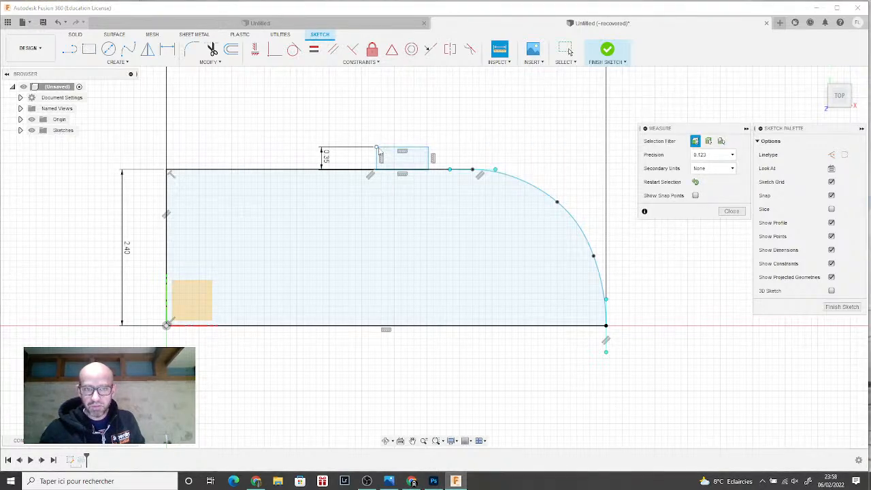
pyautogui.click(377, 147)
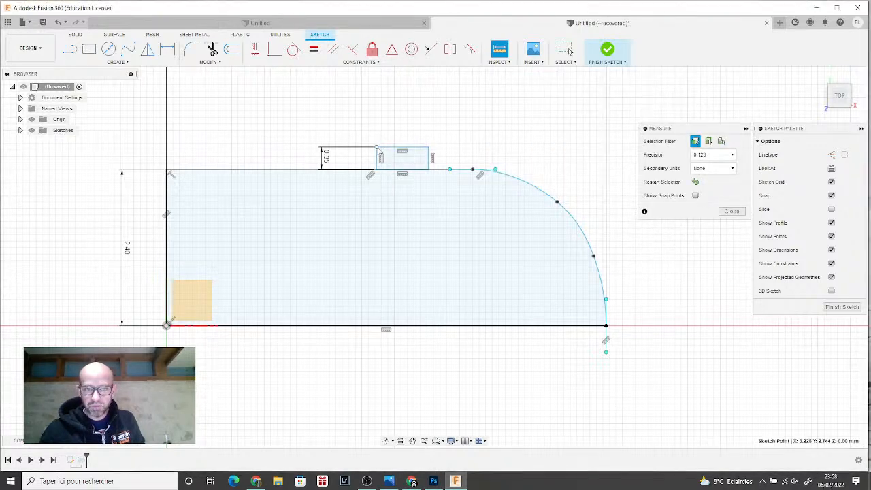
pyautogui.click(606, 325)
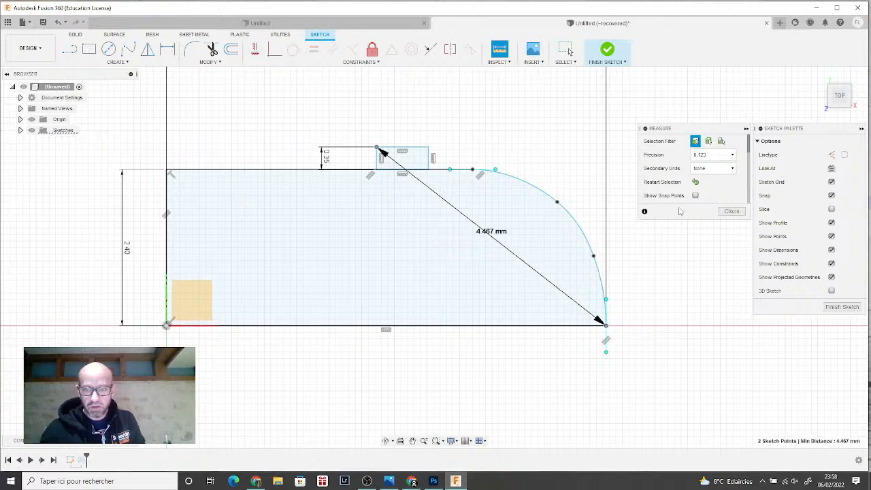
pyautogui.click(732, 211)
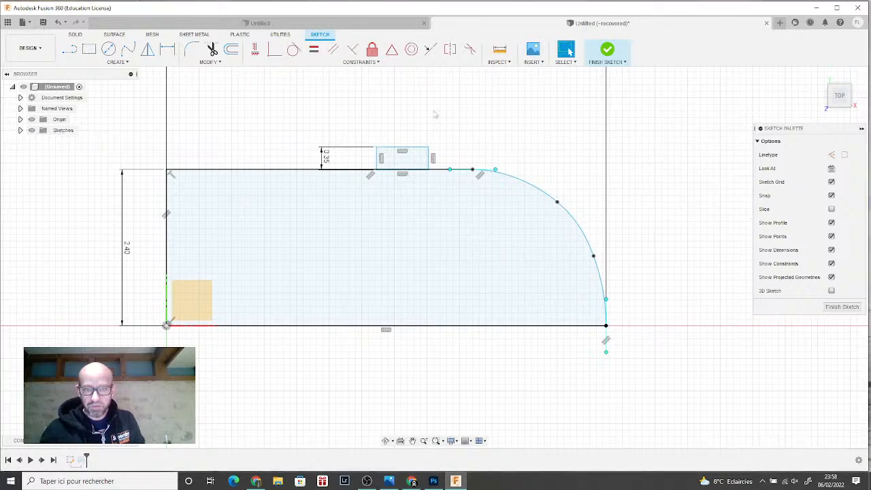
# - Try to draw a construction line from the small rectangle's upper corner, and finish the sketch
pyautogui.click(499, 62)
pyautogui.click(502, 73)
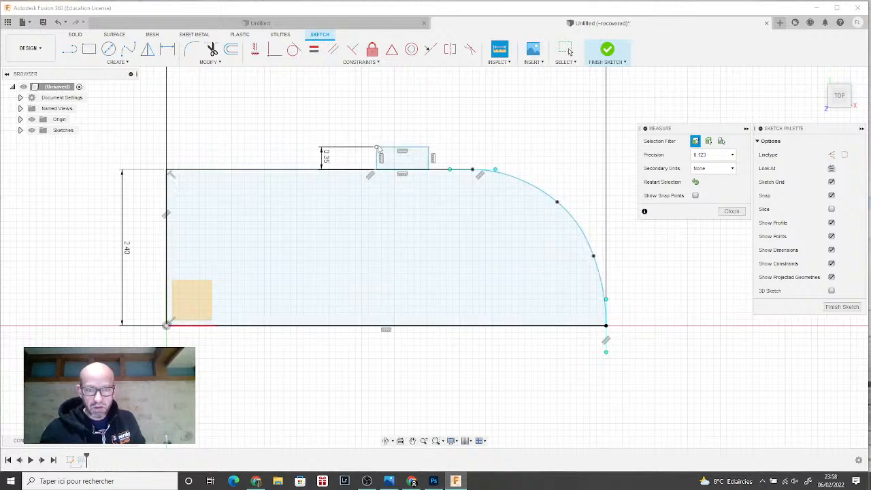
pyautogui.click(71, 49)
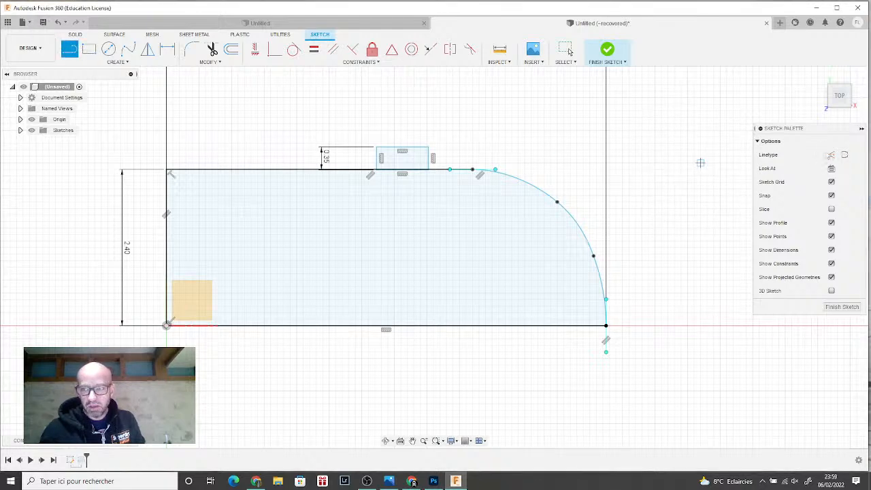
pyautogui.click(832, 155)
pyautogui.click(376, 146)
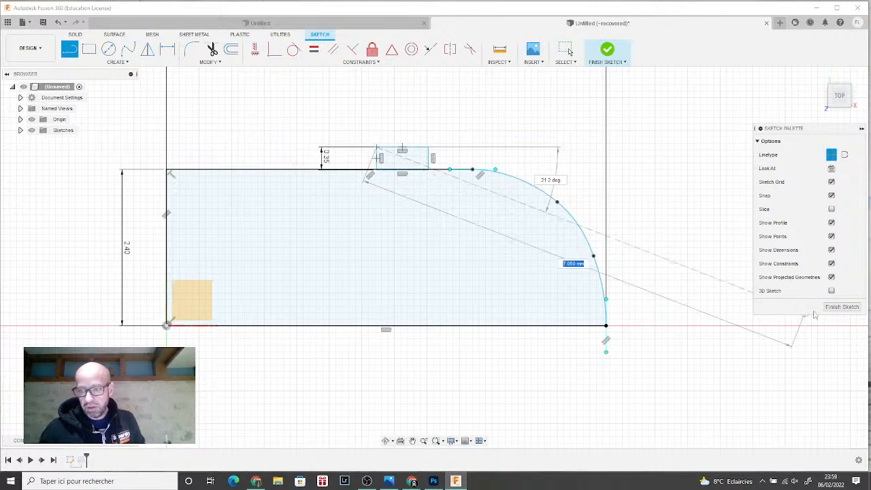
pyautogui.click(842, 307)
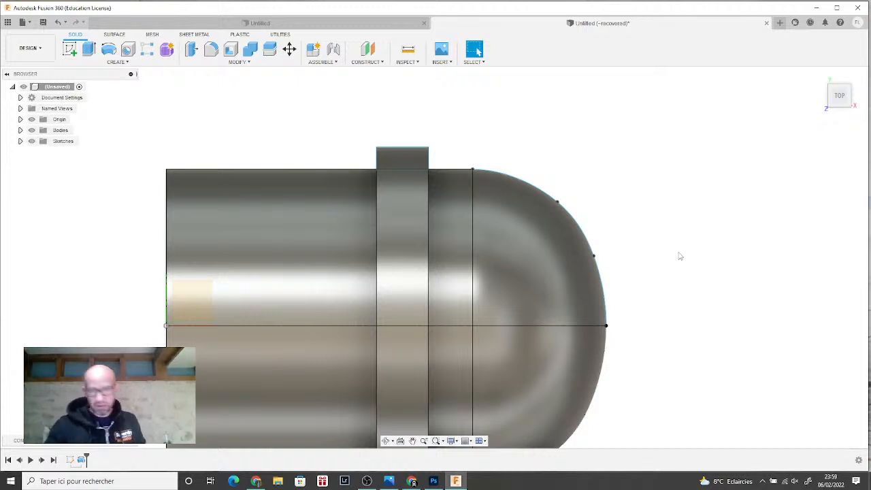
# - Edit the full Revolve to clear its profiles and use only the large half profile, without the small rectangle
pyautogui.click(848, 109)
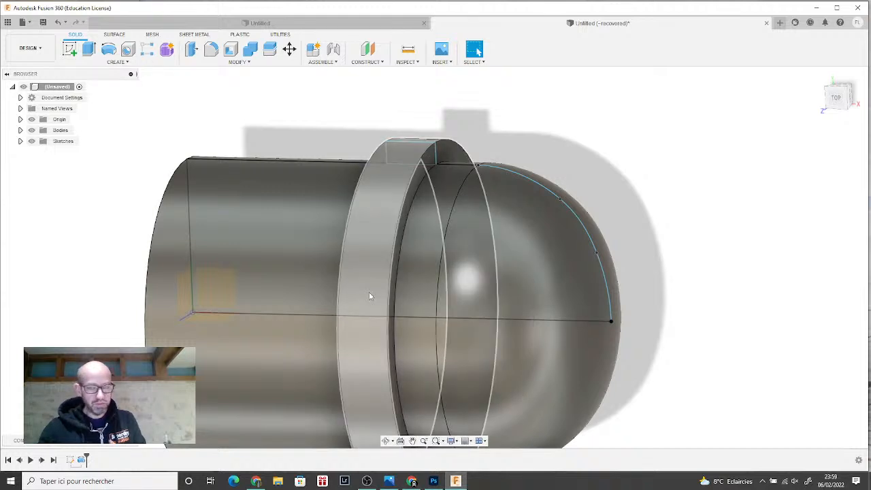
pyautogui.scroll(-3, 362, 296)
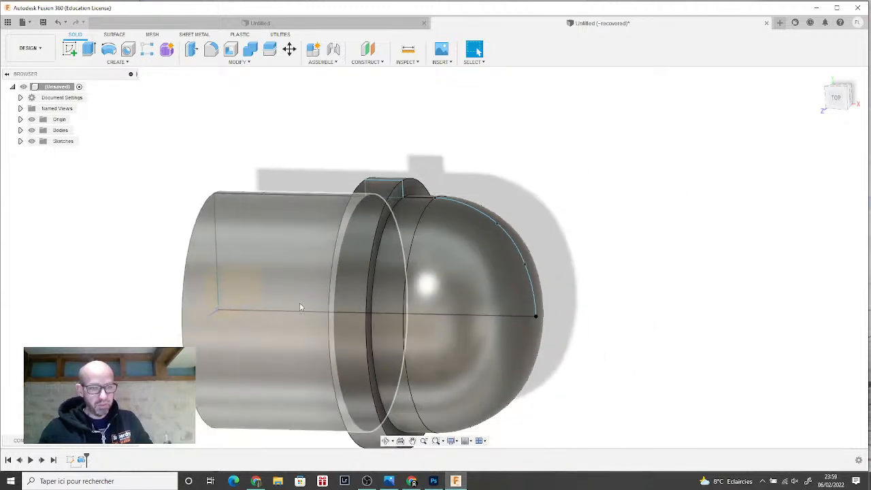
pyautogui.rightClick(82, 460)
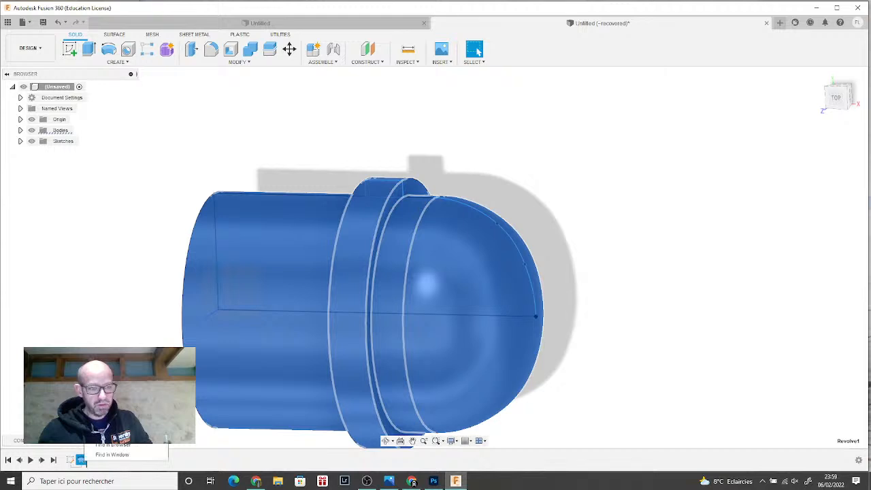
pyautogui.click(112, 358)
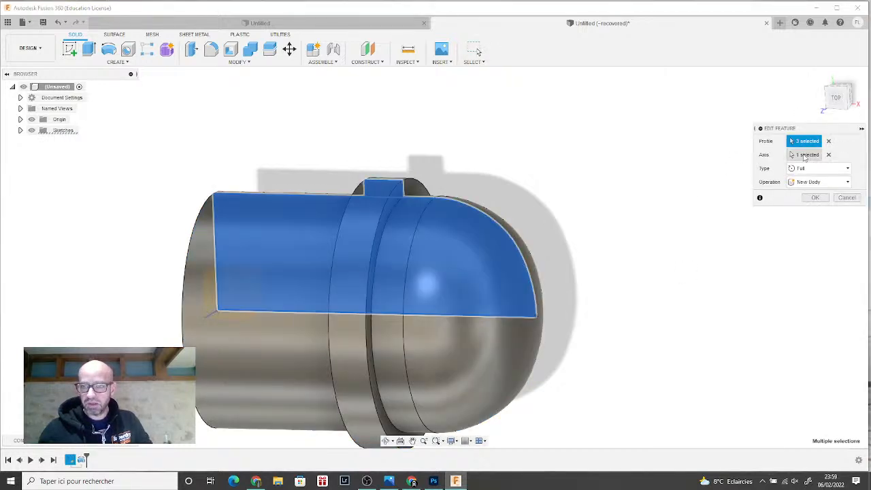
pyautogui.click(829, 141)
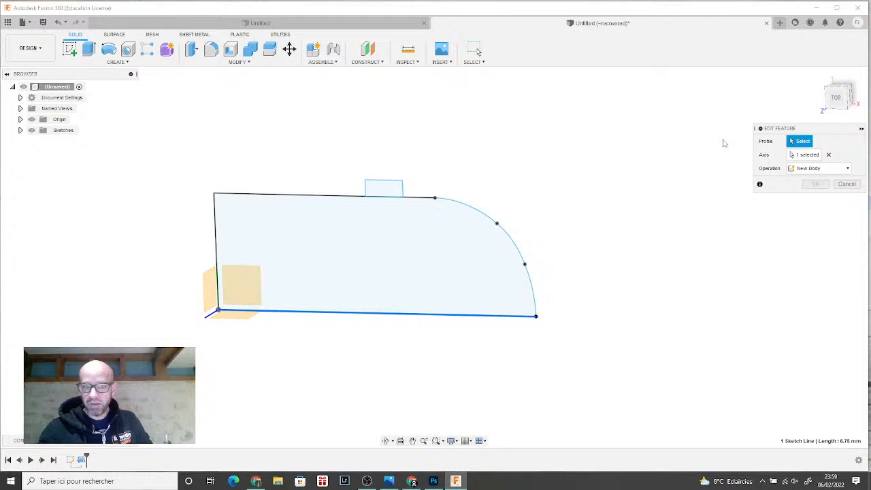
pyautogui.click(422, 245)
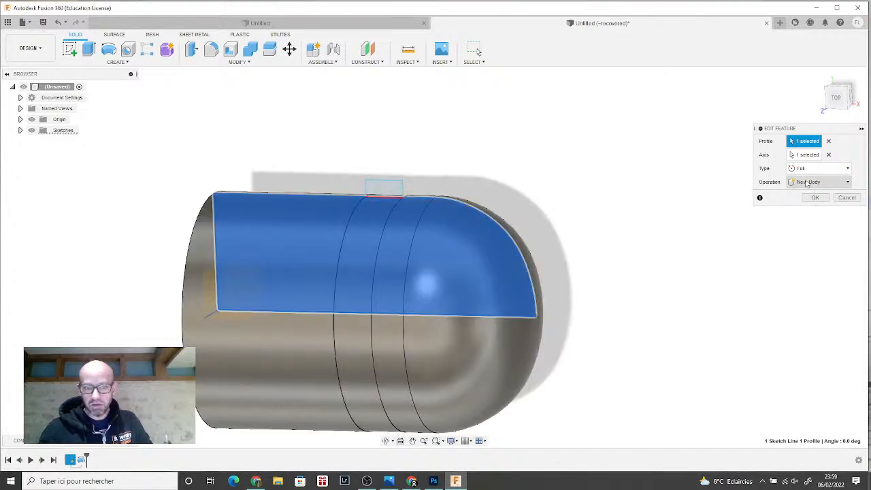
pyautogui.scroll(3, 327, 261)
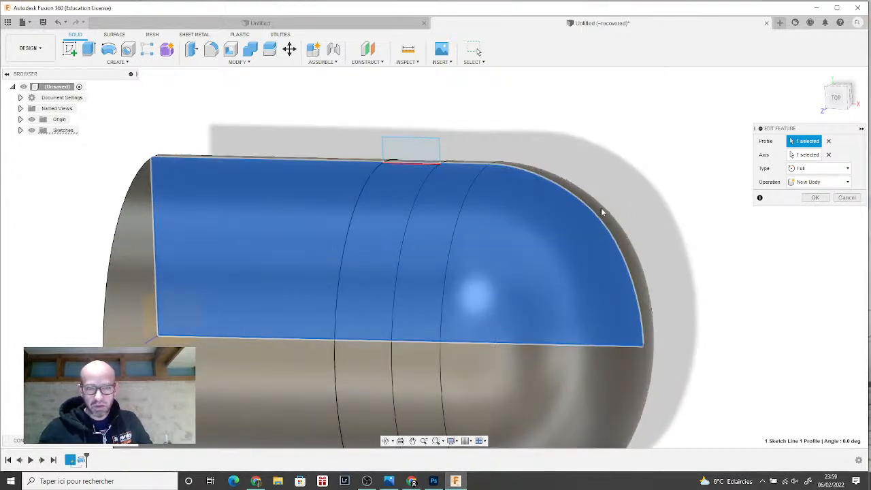
pyautogui.click(825, 200)
# - Examine up close, from the top view, where the small rectangle's lower edge meets the revolved body's outline
pyautogui.scroll(5, 388, 182)
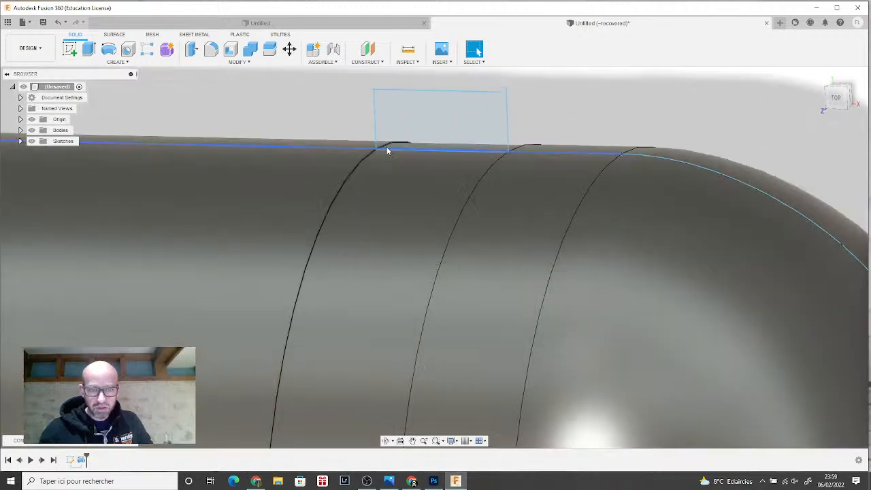
pyautogui.click(836, 98)
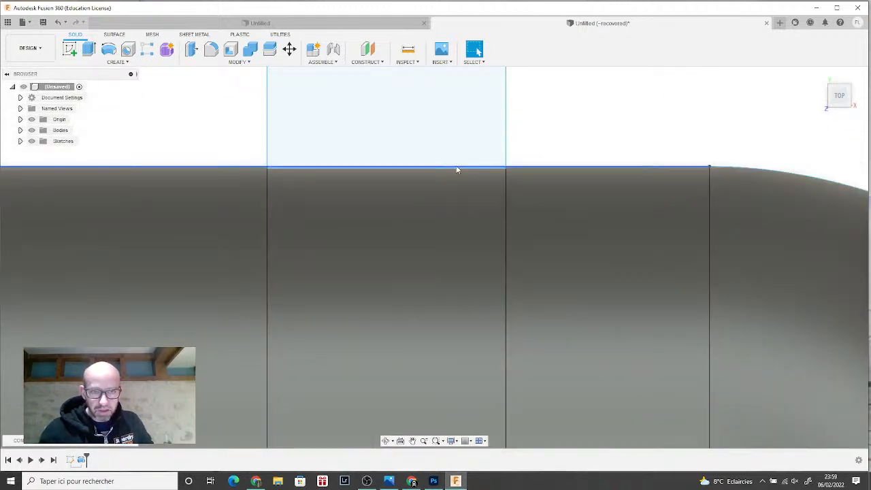
pyautogui.scroll(4, 306, 202)
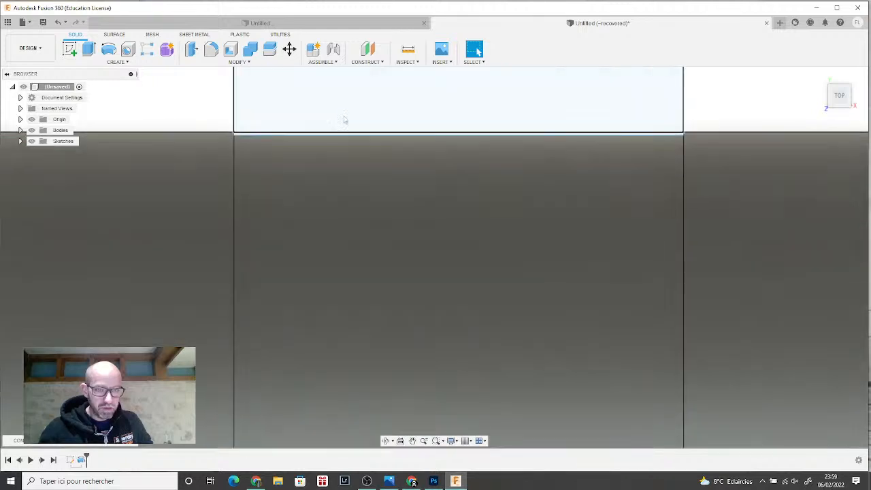
pyautogui.moveTo(342, 121); pyautogui.dragTo(313, 201, button='middle')
pyautogui.scroll(2, 313, 201)
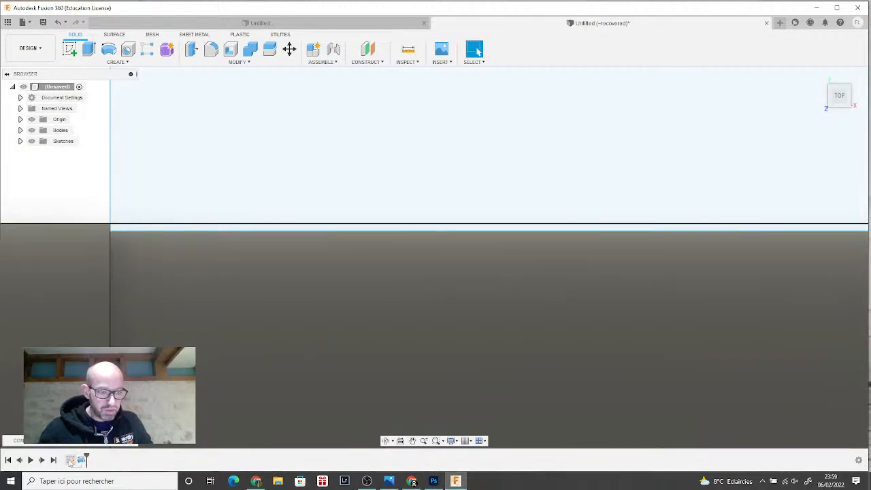
# - Edit the sketch to make the small rectangle's lower corner near the open end coincident with the half profile's long outer edge, and finish the sketch
pyautogui.rightClick(70, 460)
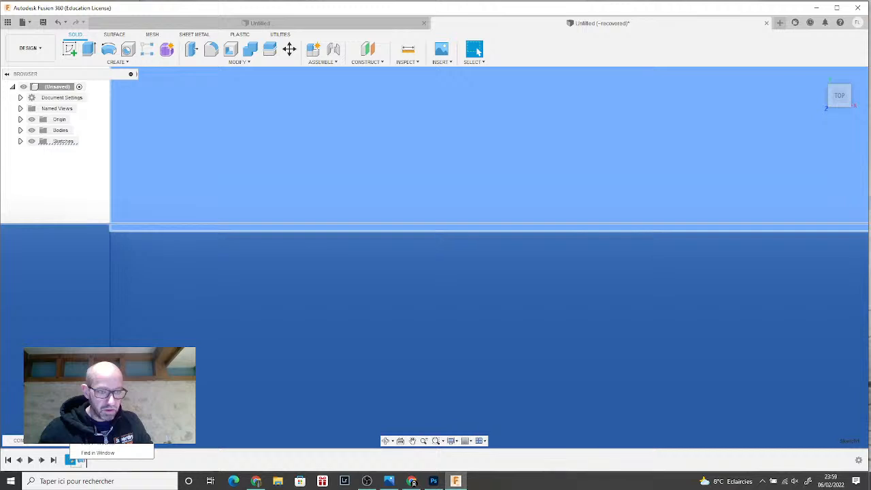
pyautogui.click(111, 363)
pyautogui.scroll(1, 224, 267)
pyautogui.scroll(-3, 225, 276)
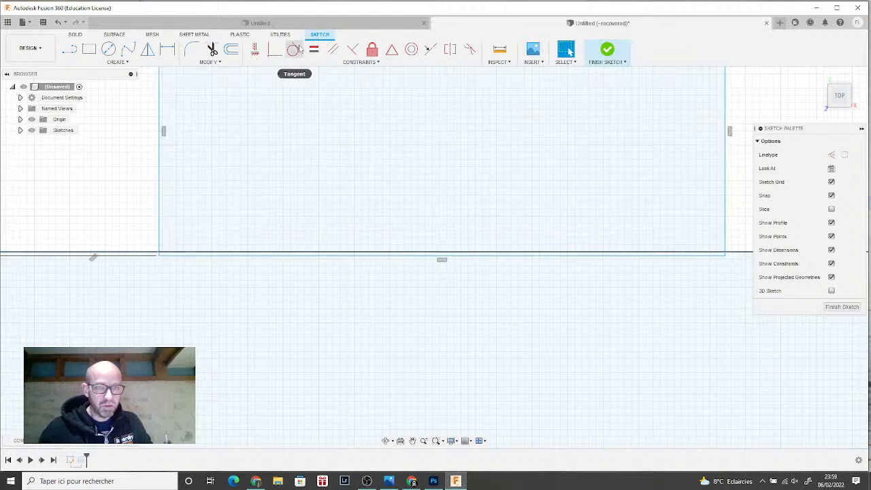
pyautogui.click(275, 49)
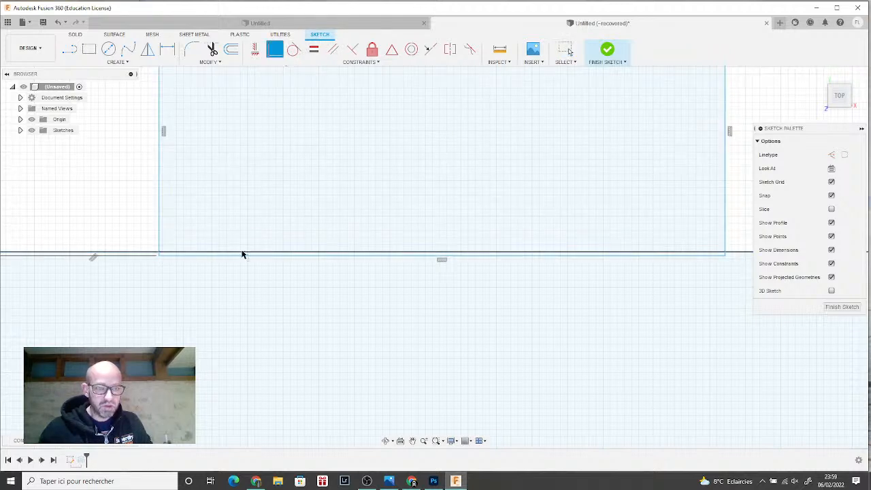
pyautogui.click(155, 256)
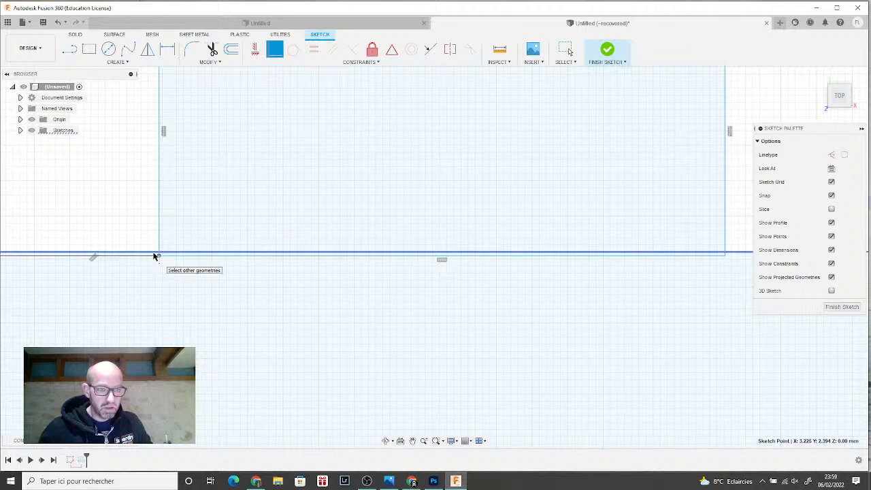
pyautogui.click(154, 262)
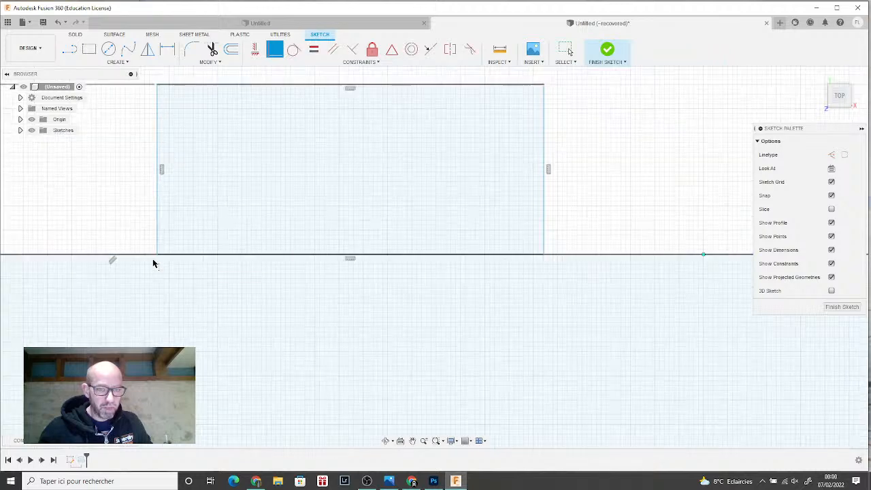
pyautogui.click(608, 51)
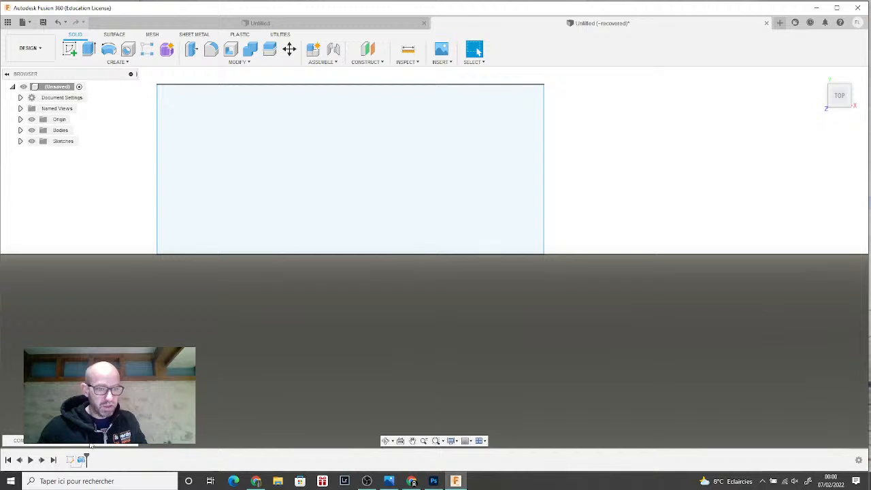
# - Revolve the small rectangle fully around the body's central axis line with the Join operation
pyautogui.scroll(-5, 220, 258)
pyautogui.moveTo(263, 306); pyautogui.dragTo(393, 274, button='middle')
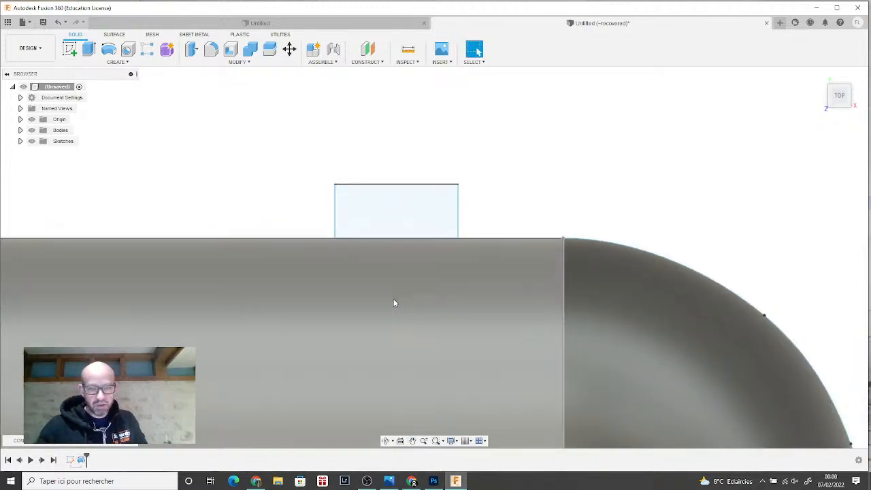
pyautogui.scroll(-3, 399, 391)
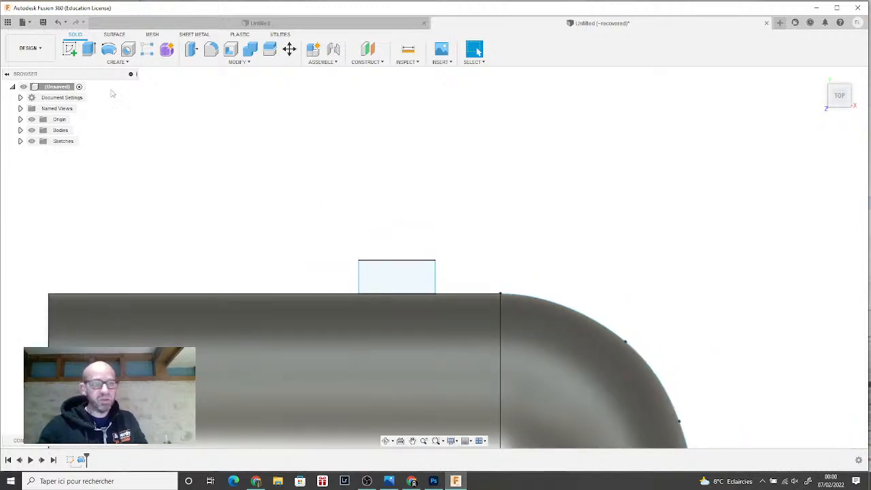
pyautogui.click(108, 52)
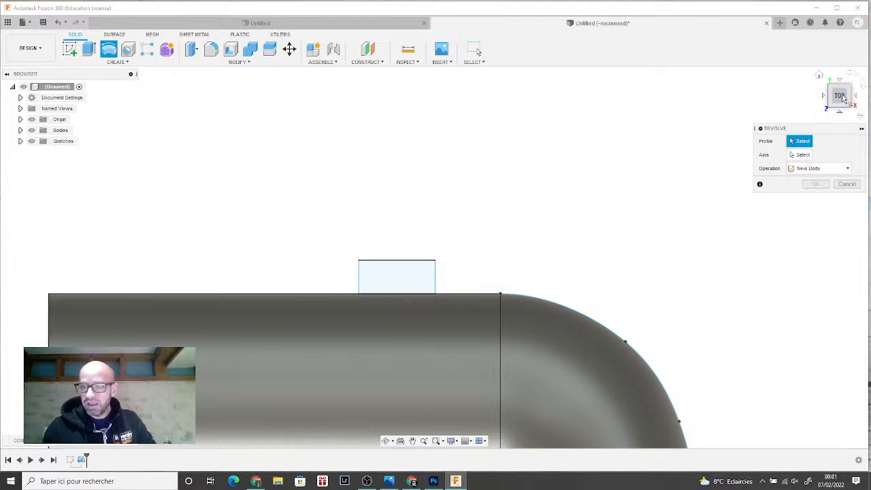
pyautogui.click(411, 276)
pyautogui.click(802, 155)
pyautogui.scroll(-4, 496, 277)
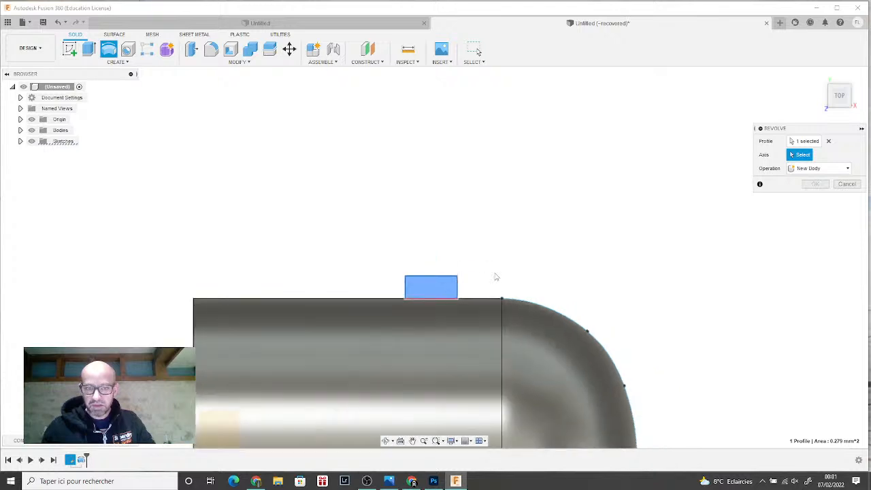
pyautogui.click(444, 319)
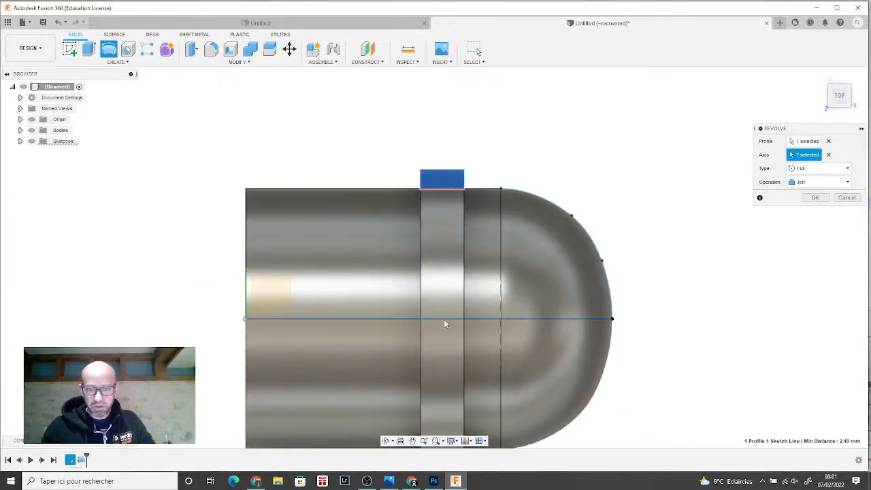
pyautogui.click(816, 197)
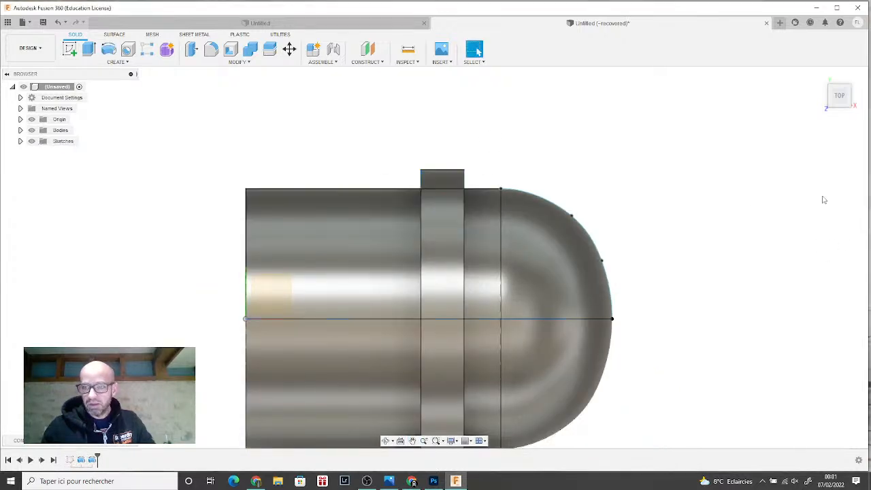
# - Edit the ring's Revolve feature to use the New Body operation
pyautogui.rightClick(94, 462)
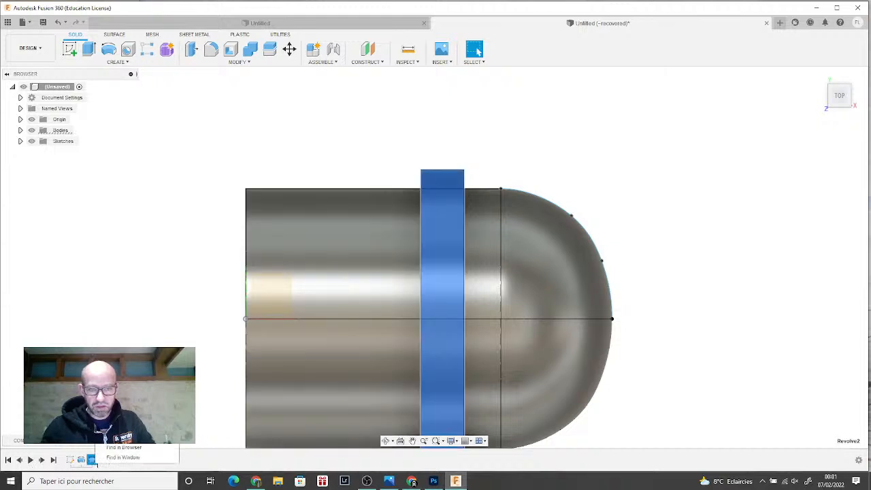
pyautogui.click(122, 373)
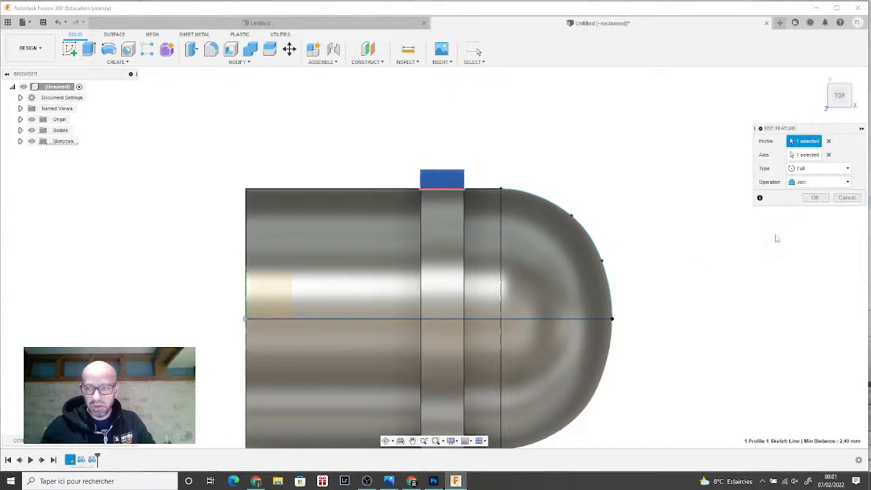
pyautogui.click(825, 180)
pyautogui.click(810, 224)
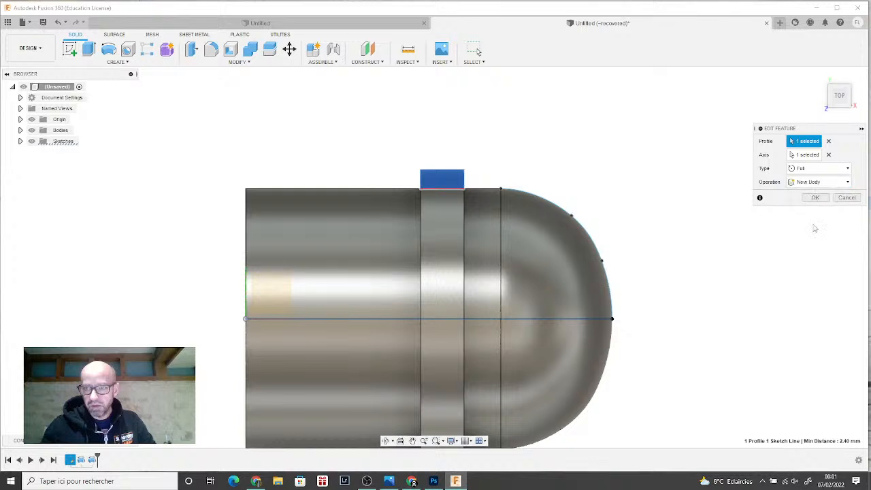
pyautogui.click(825, 200)
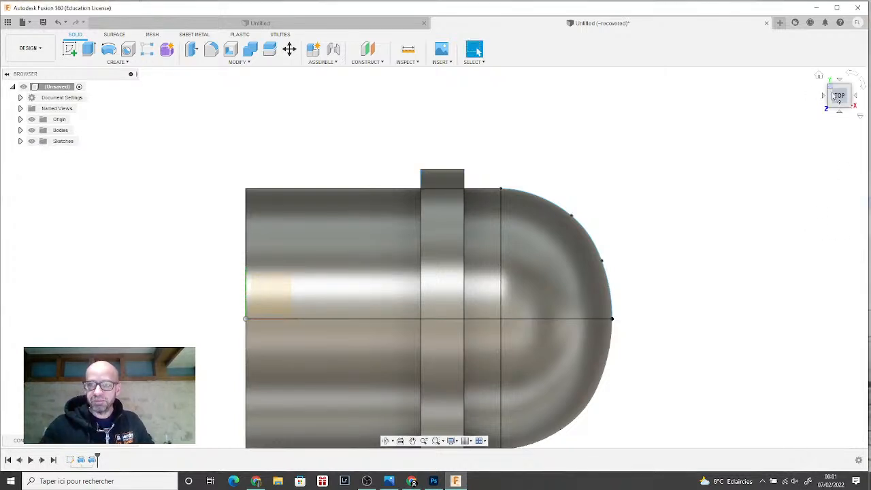
# - Expand the bodies list and examine Body1 and Body2 in turn from an angled view of the part
pyautogui.moveTo(839, 96); pyautogui.dragTo(822, 105)
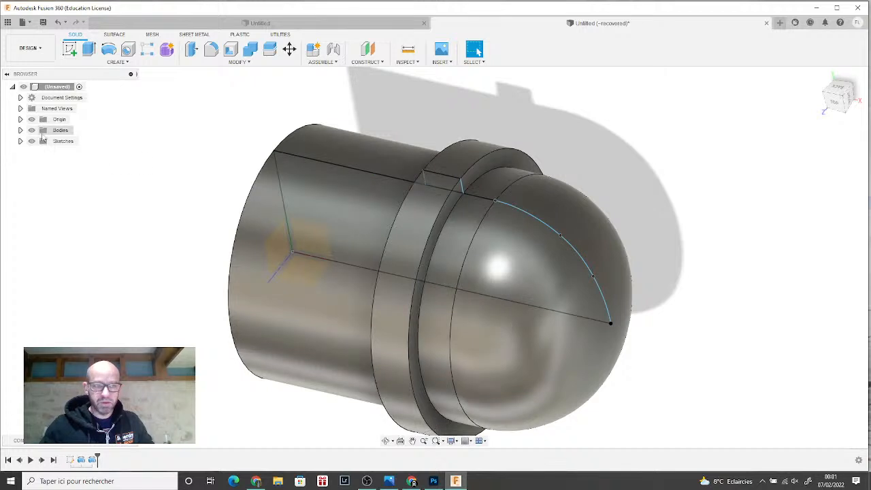
pyautogui.click(21, 130)
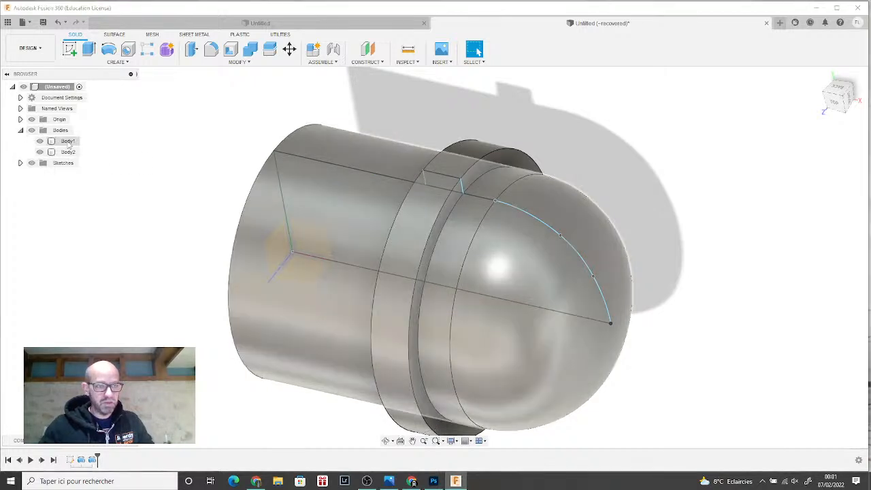
pyautogui.rightClick(68, 142)
pyautogui.click(116, 140)
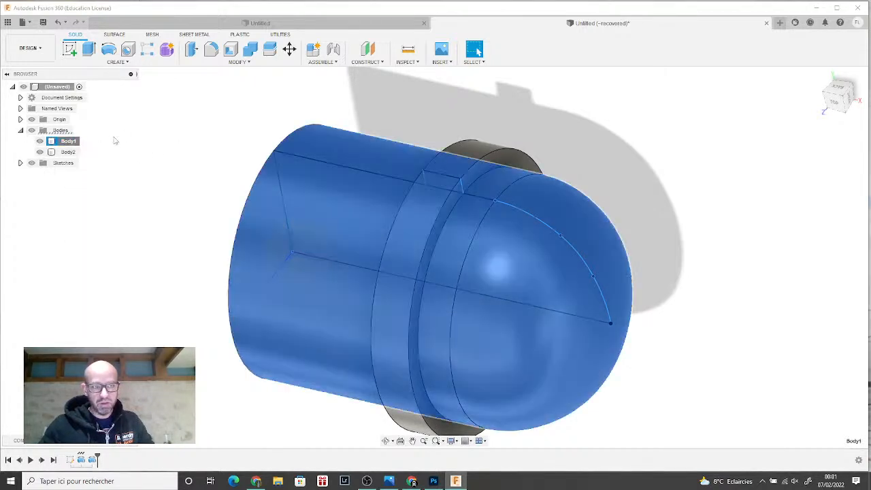
pyautogui.click(79, 154)
pyautogui.click(137, 159)
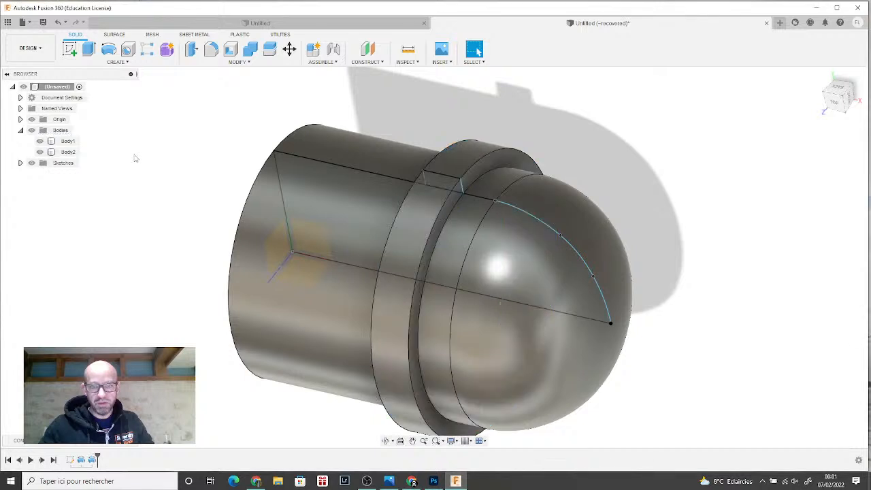
pyautogui.scroll(-1, 176, 165)
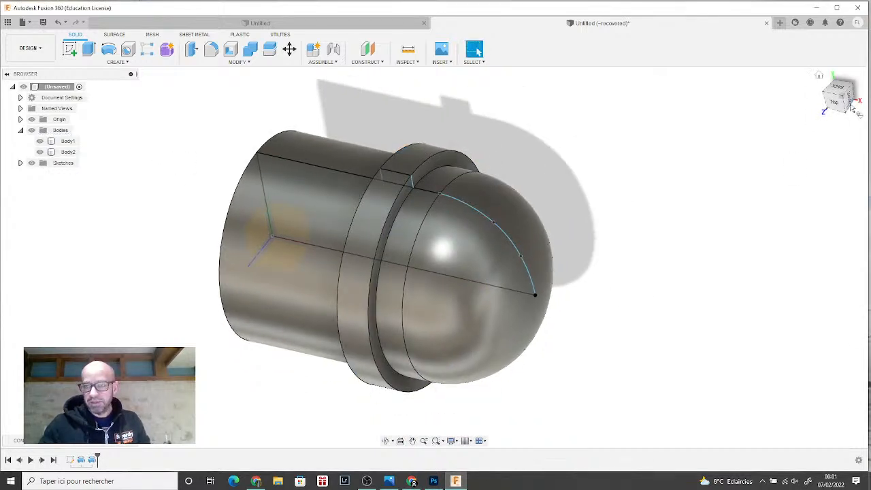
pyautogui.moveTo(842, 111); pyautogui.dragTo(861, 95)
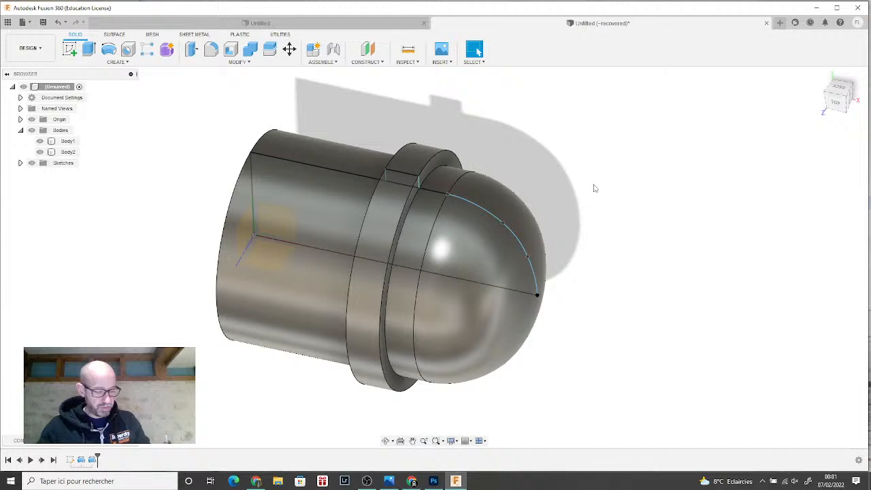
pyautogui.click(400, 194)
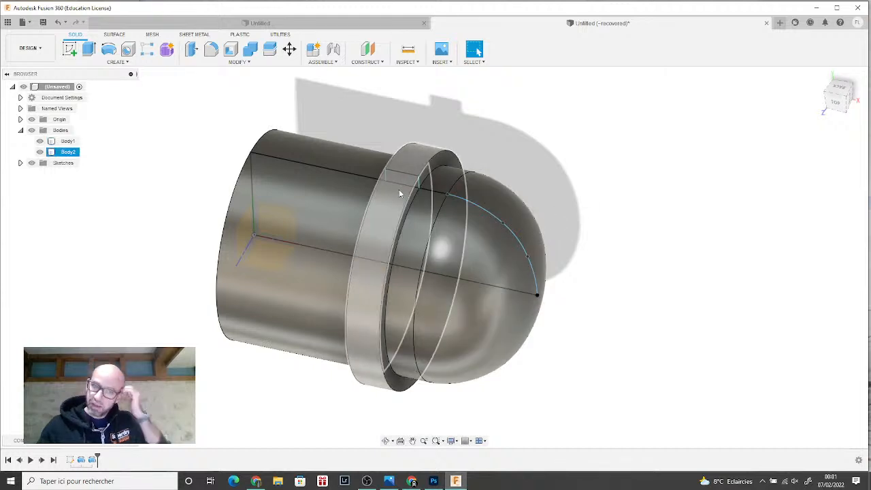
pyautogui.click(681, 125)
pyautogui.scroll(3, 637, 139)
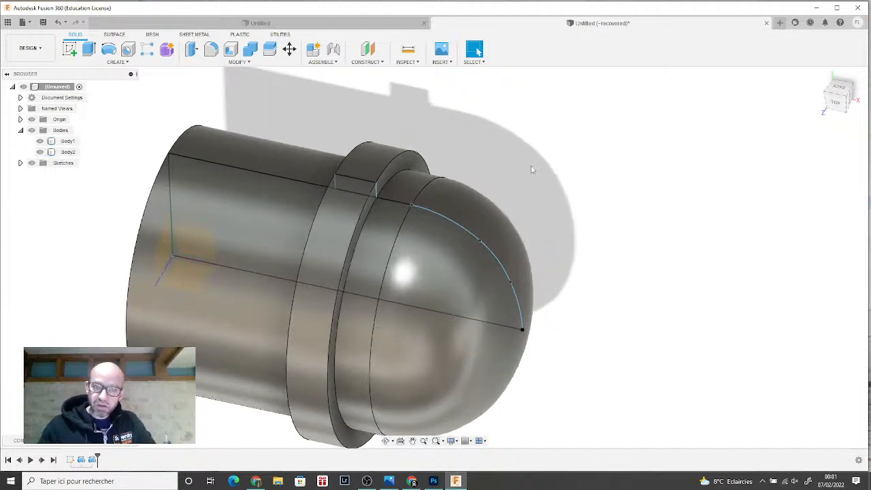
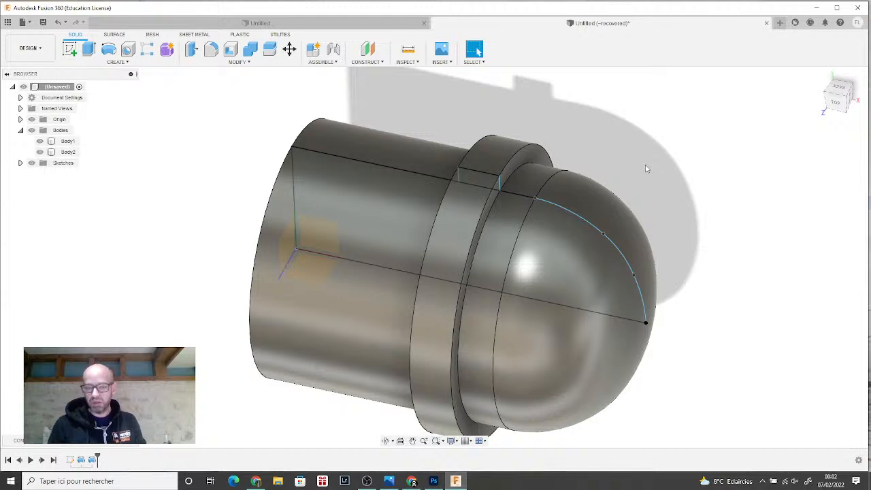
# - Examine the junction between the ring and the domed cylinder up close, selecting each body alternately
pyautogui.scroll(3, 497, 231)
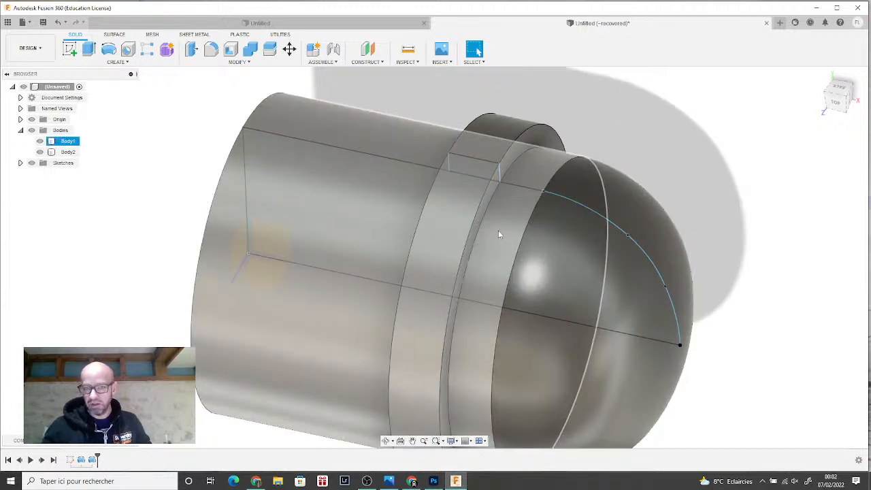
pyautogui.click(492, 195)
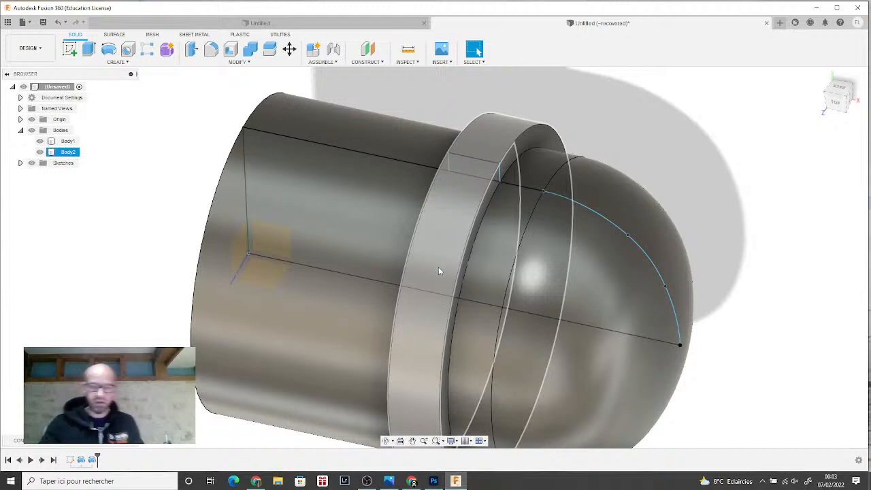
pyautogui.click(390, 207)
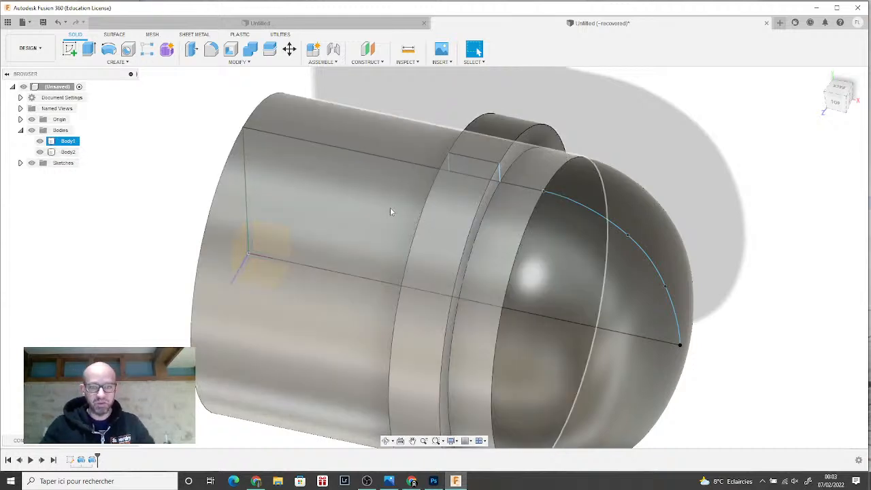
pyautogui.scroll(3, 395, 204)
pyautogui.scroll(-2, 361, 224)
pyautogui.press('Escape')
pyautogui.press('Escape')
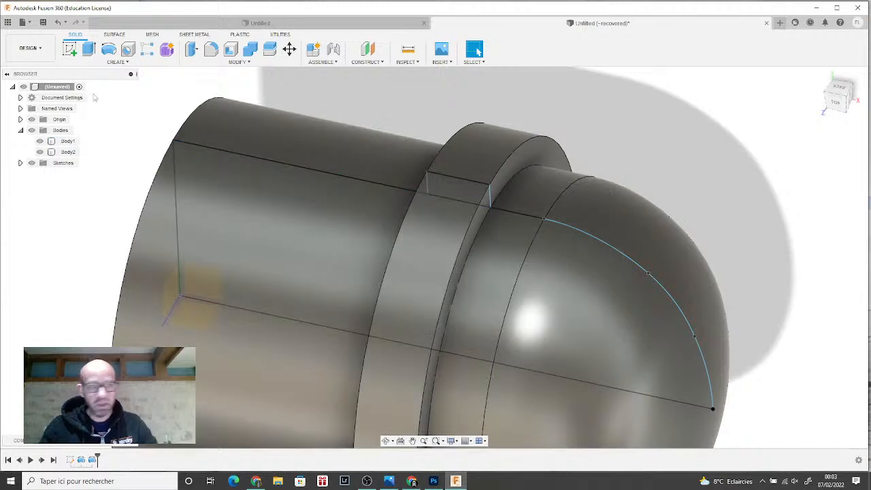
pyautogui.click(335, 173)
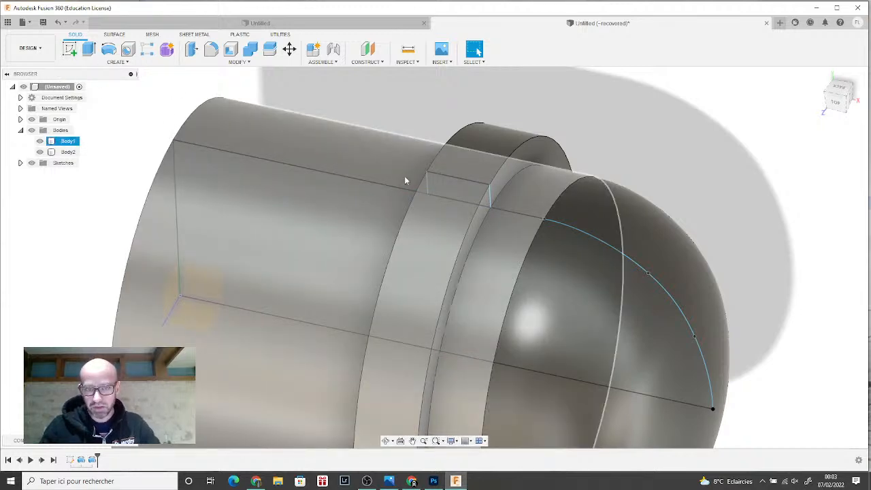
pyautogui.press('Escape')
pyautogui.scroll(3, 404, 179)
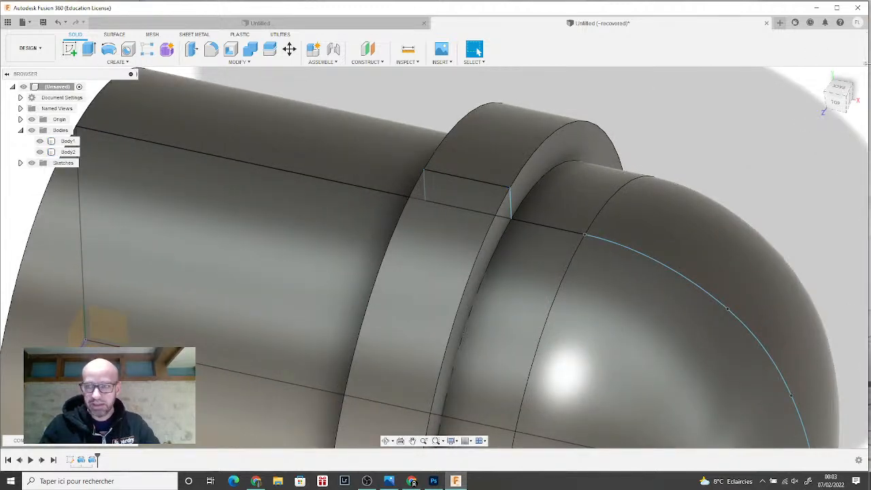
pyautogui.keyDown('shift'); pyautogui.moveTo(434, 258); pyautogui.dragTo(463, 249, button='middle'); pyautogui.keyUp('shift')
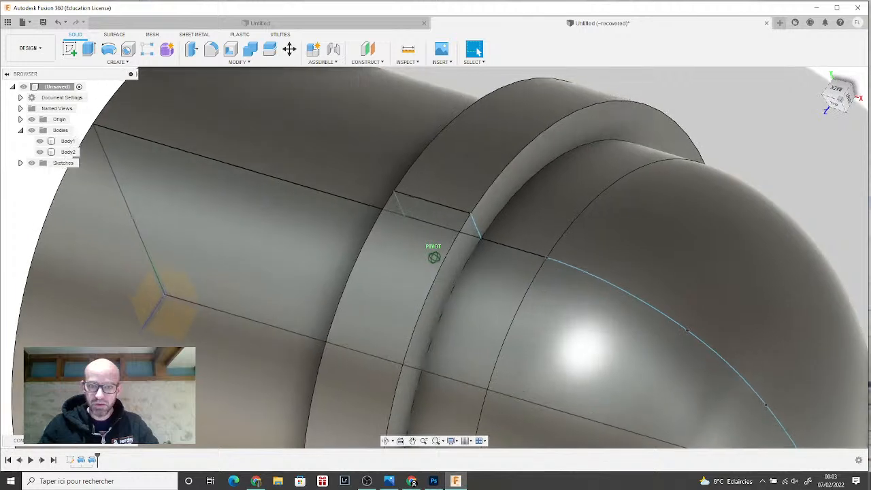
pyautogui.click(387, 178)
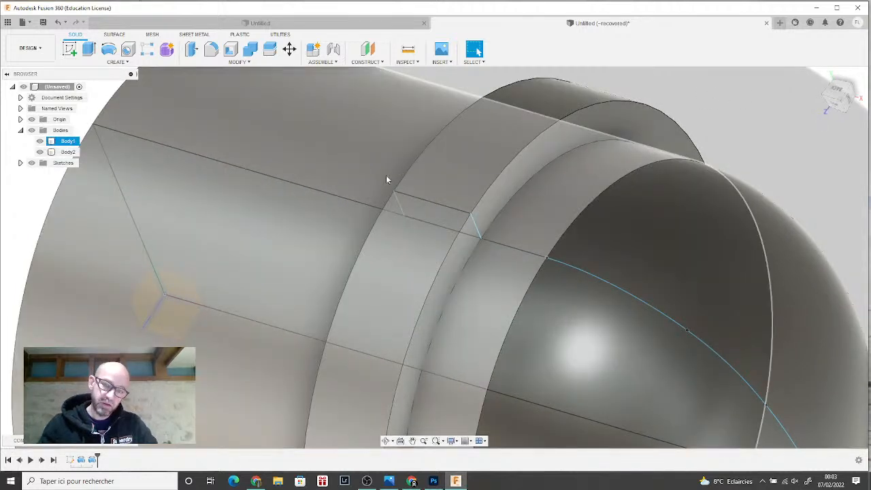
pyautogui.press('Escape')
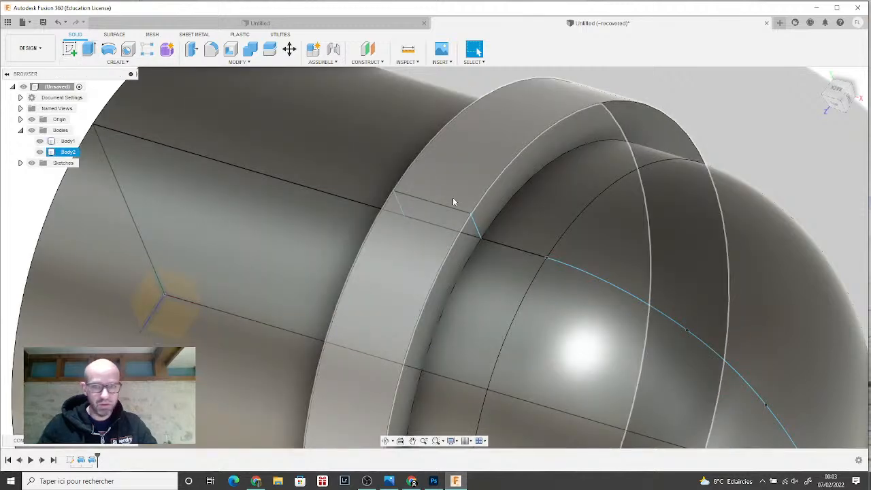
pyautogui.click(451, 196)
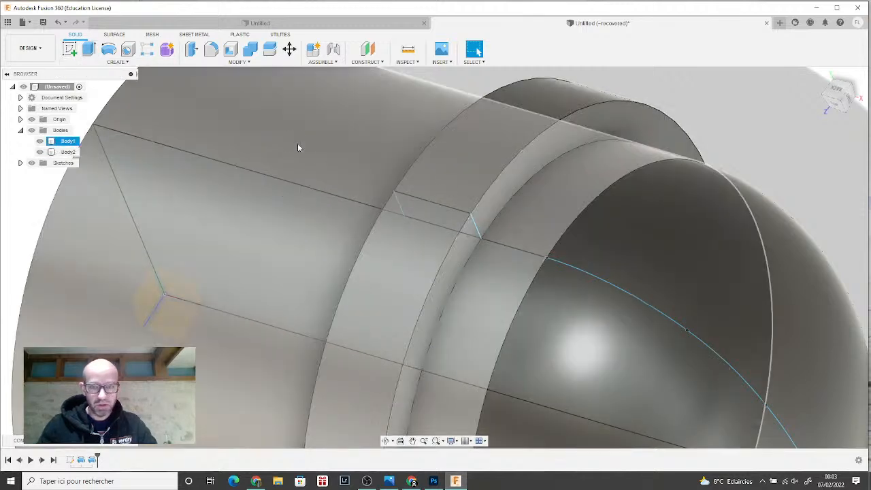
# - Create an offset construction plane from the ring's flat annular face on the dome side
pyautogui.press('Escape')
pyautogui.click(368, 62)
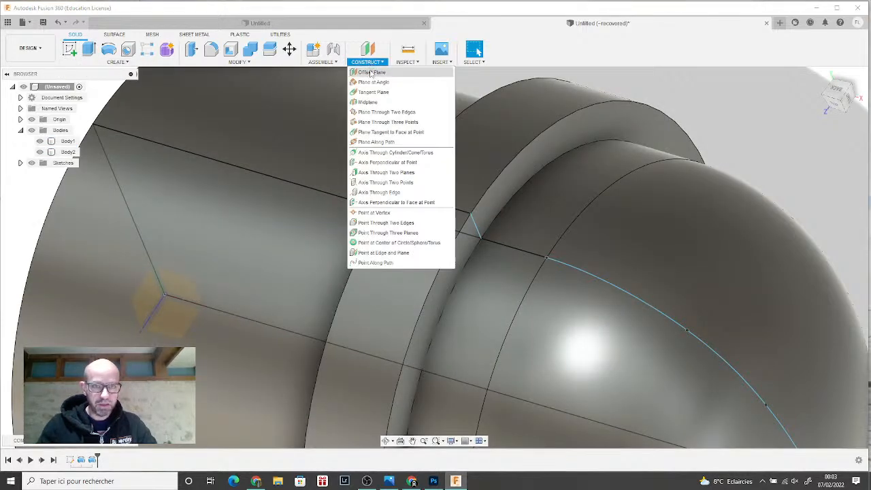
pyautogui.click(371, 73)
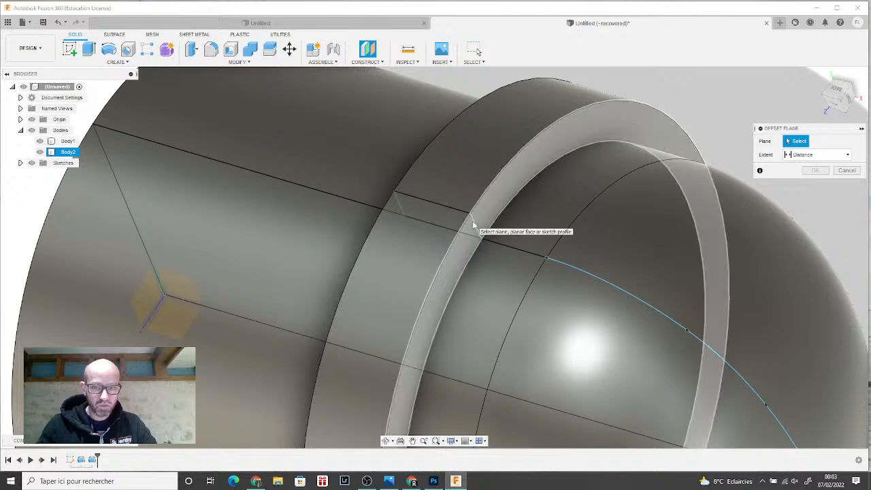
pyautogui.click(479, 226)
pyautogui.click(815, 185)
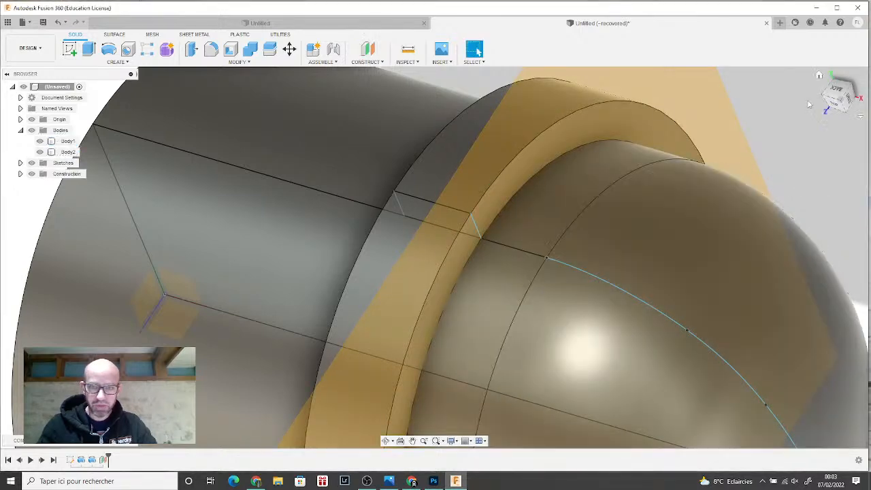
# - Start a new sketch on the construction plane at the ring's dome-side face
pyautogui.keyDown('shift'); pyautogui.moveTo(434, 257); pyautogui.dragTo(470, 249, button='middle'); pyautogui.keyUp('shift')
pyautogui.keyDown('shift'); pyautogui.moveTo(501, 219); pyautogui.dragTo(474, 217, button='middle'); pyautogui.keyUp('shift')
pyautogui.scroll(-1, 473, 217)
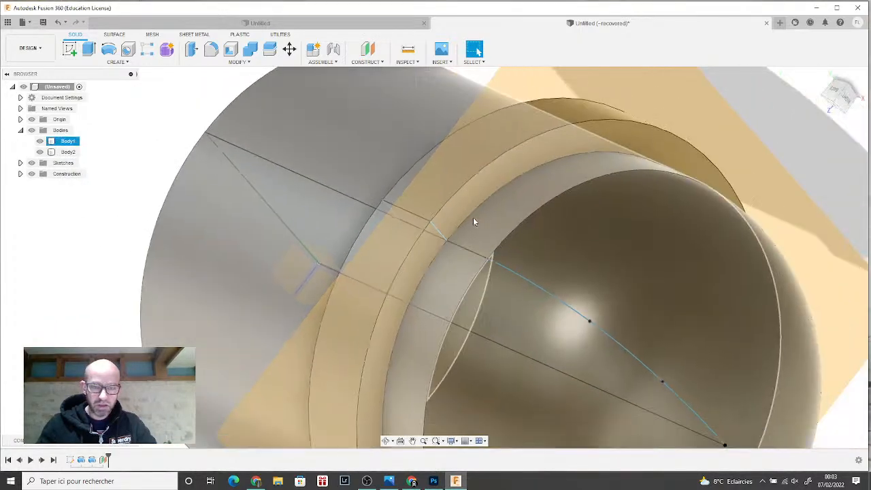
pyautogui.moveTo(395, 203); pyautogui.dragTo(313, 193, button='middle')
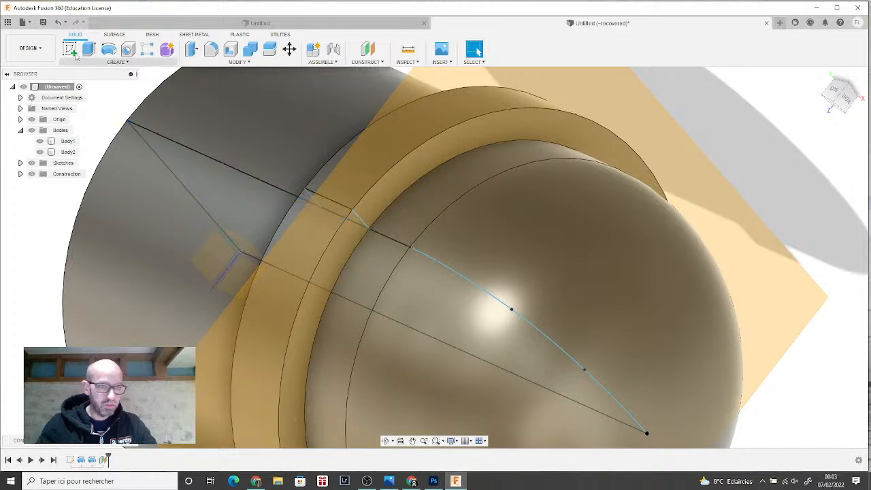
pyautogui.click(69, 49)
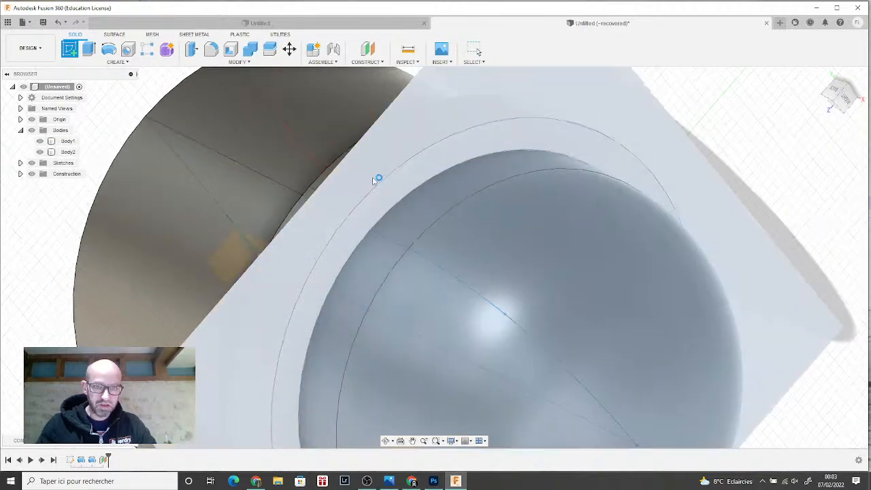
pyautogui.click(377, 179)
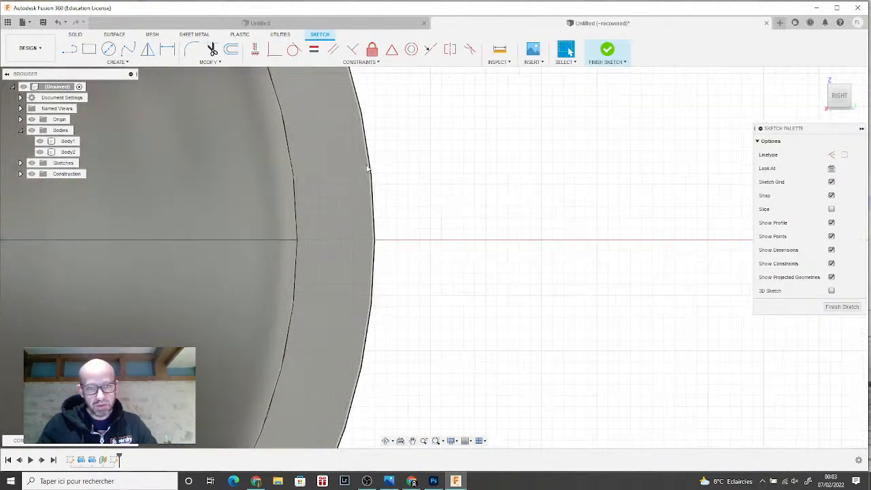
# - Sketch a circle 0.5 mm in diameter centred where the ring's outer edge crosses the horizontal axis
pyautogui.click(107, 49)
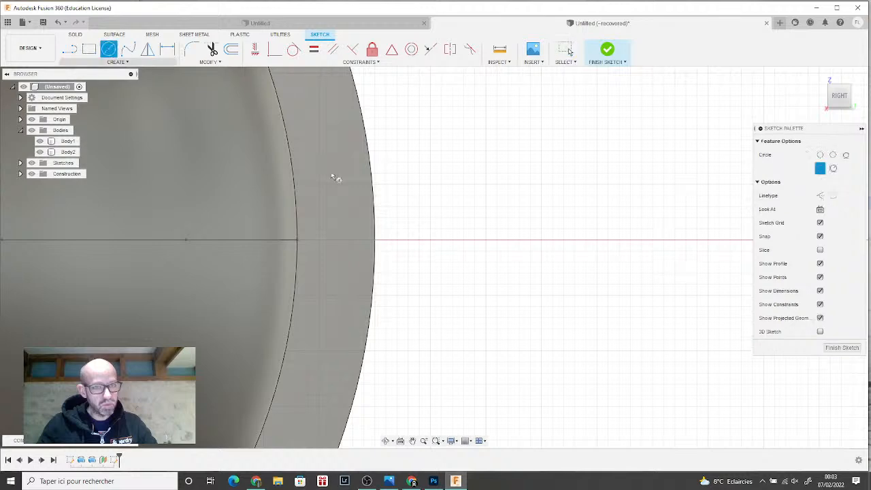
pyautogui.click(375, 240)
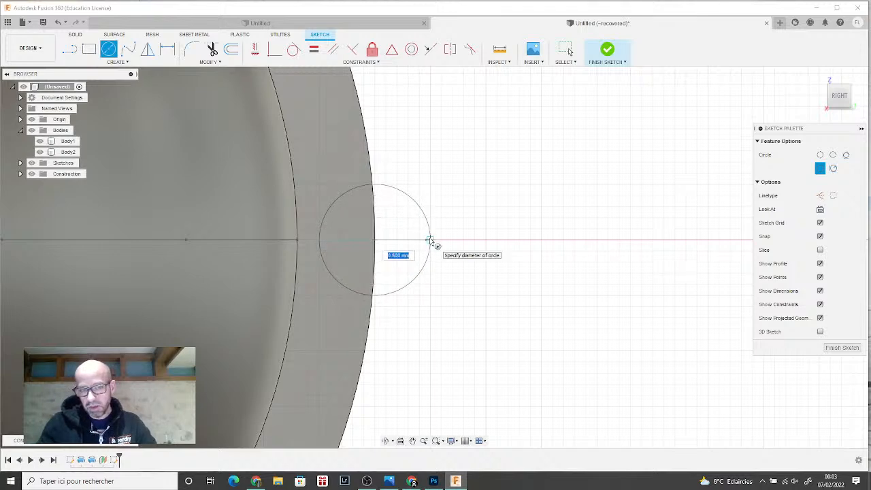
pyautogui.click(430, 239)
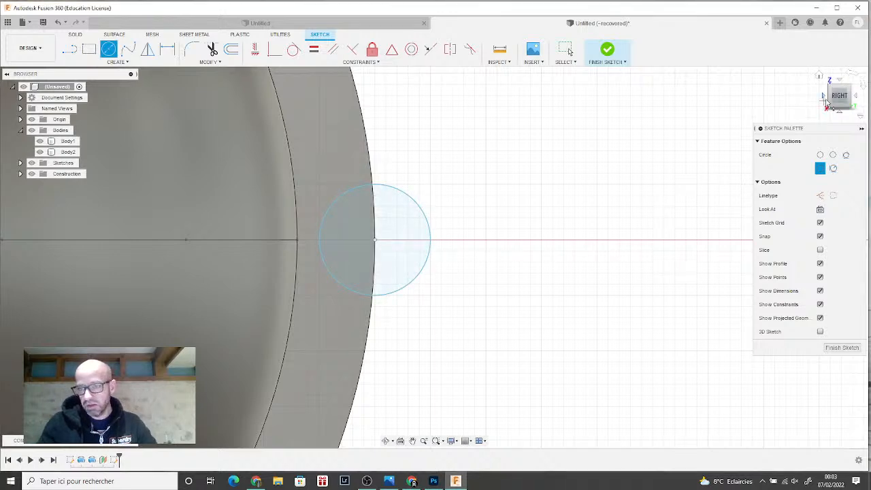
# - Add a concentric circle with a diameter of 0.8 mm around the 0.5 mm circle
pyautogui.moveTo(837, 97); pyautogui.dragTo(762, 76)
pyautogui.moveTo(524, 279); pyautogui.dragTo(488, 281, button='middle')
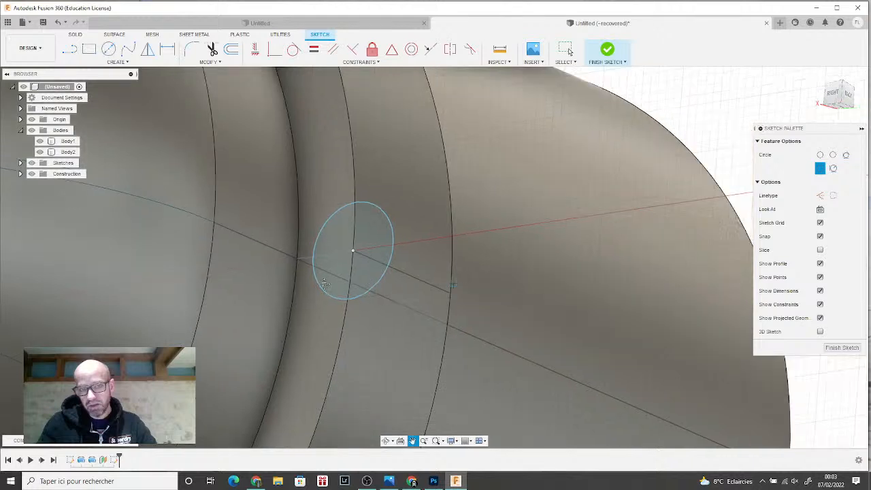
pyautogui.scroll(-2, 317, 282)
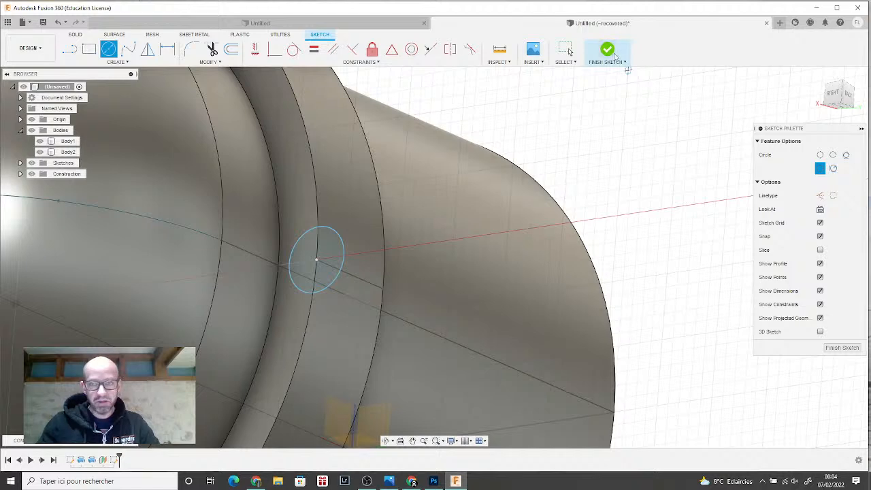
pyautogui.scroll(1, 322, 270)
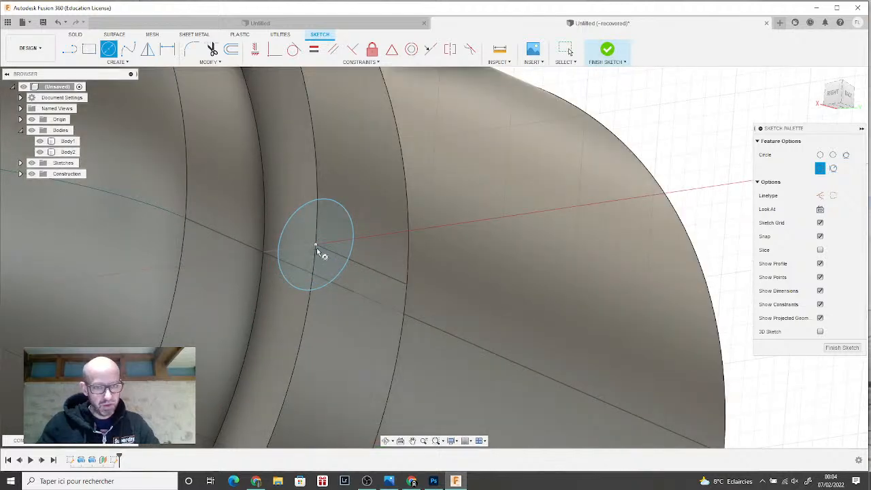
pyautogui.click(317, 245)
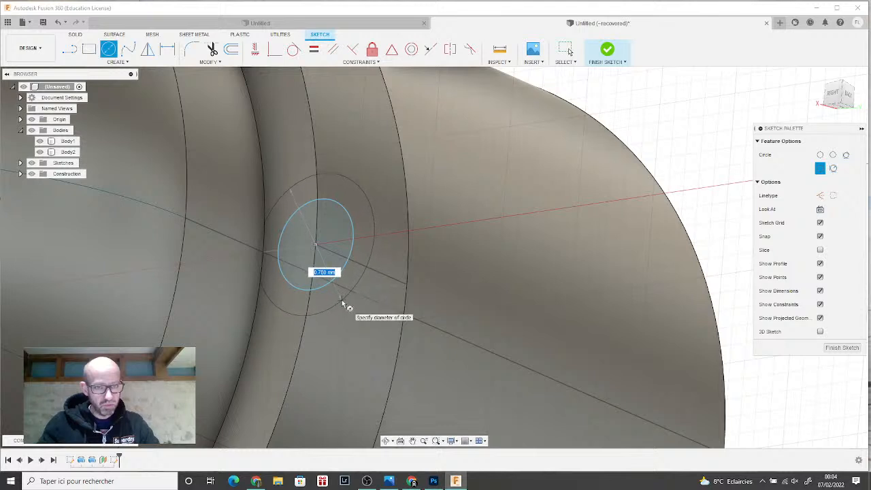
pyautogui.write('8')
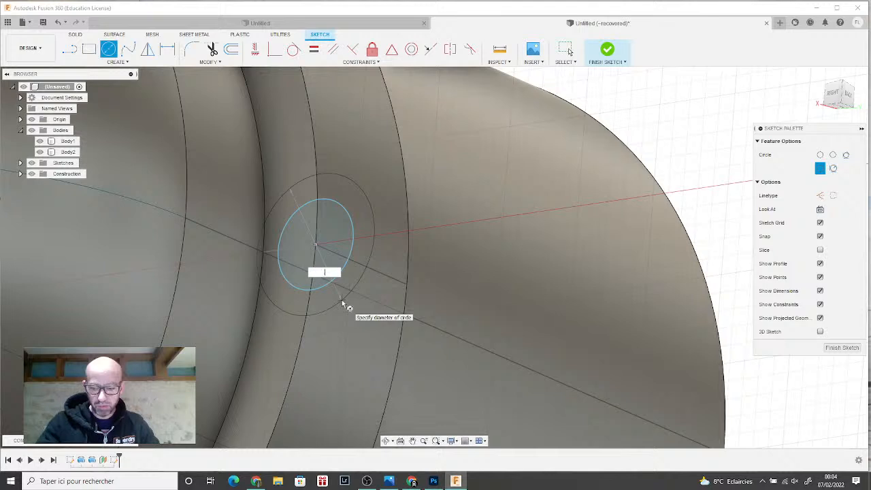
pyautogui.press('Return')
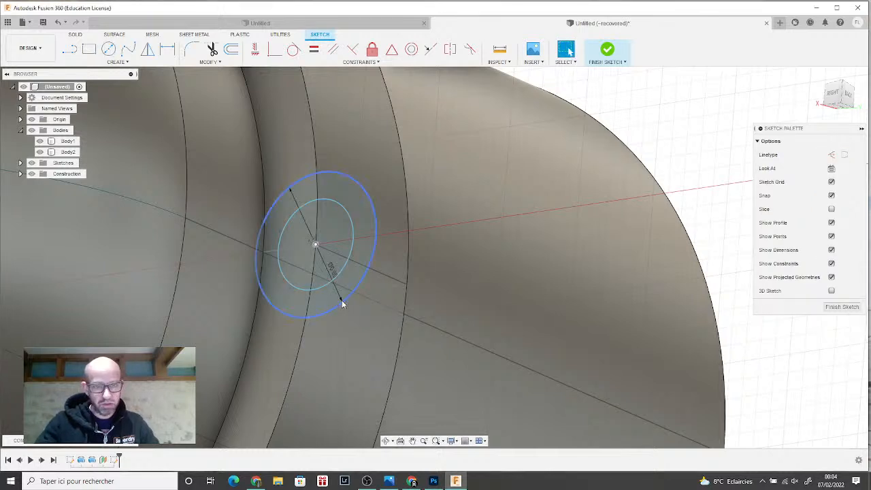
pyautogui.press('Escape')
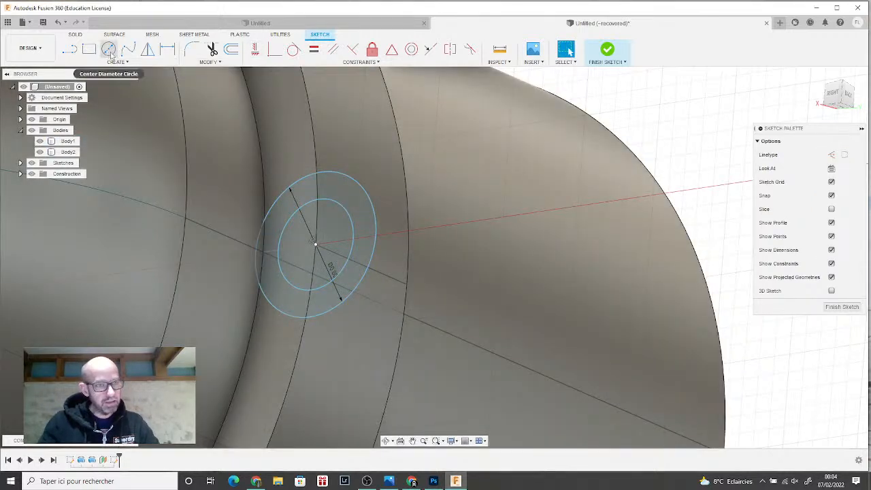
# - Sketch a concentric six-sided polygon about 0.3 mm in radius between the two circles and finish the sketch
pyautogui.click(114, 62)
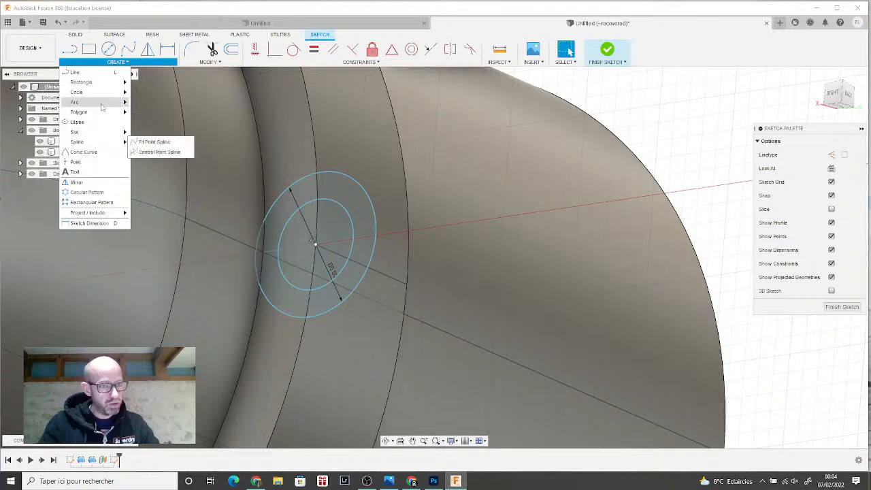
pyautogui.moveTo(101, 110)
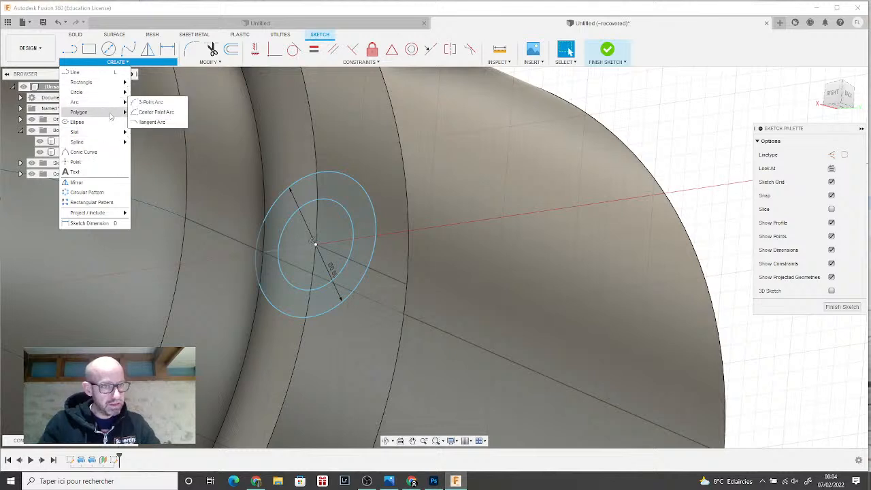
pyautogui.click(148, 113)
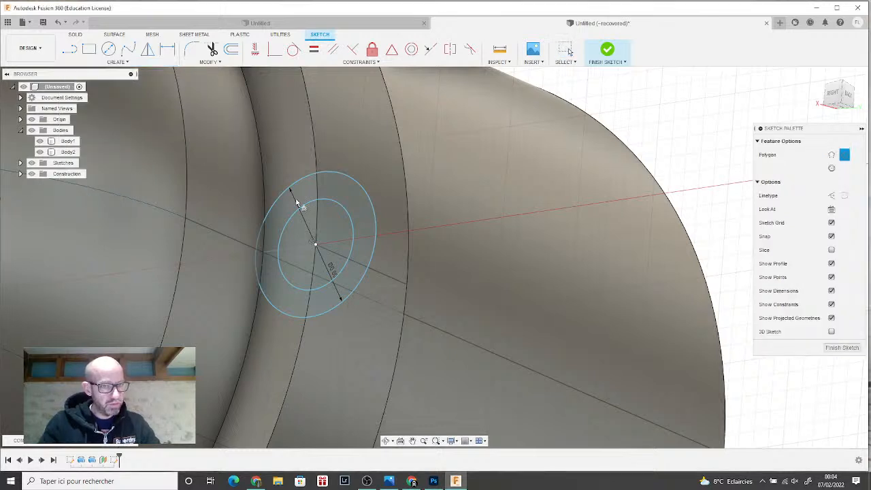
pyautogui.click(314, 243)
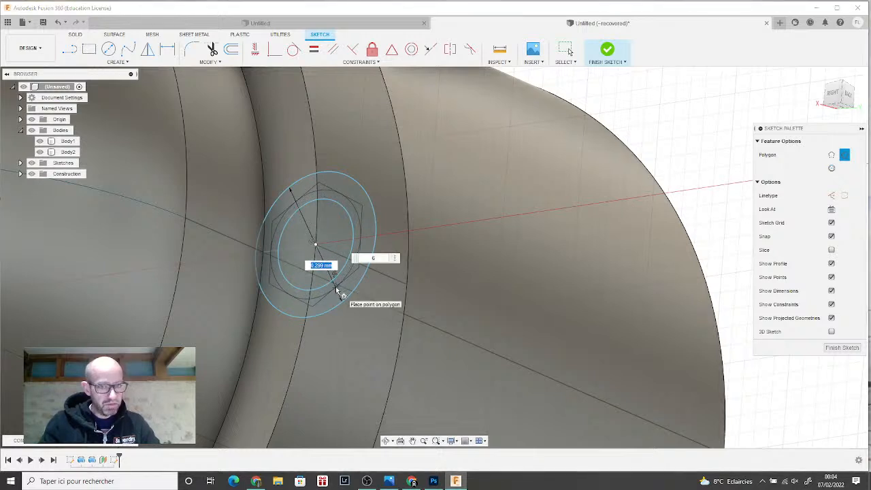
pyautogui.click(337, 291)
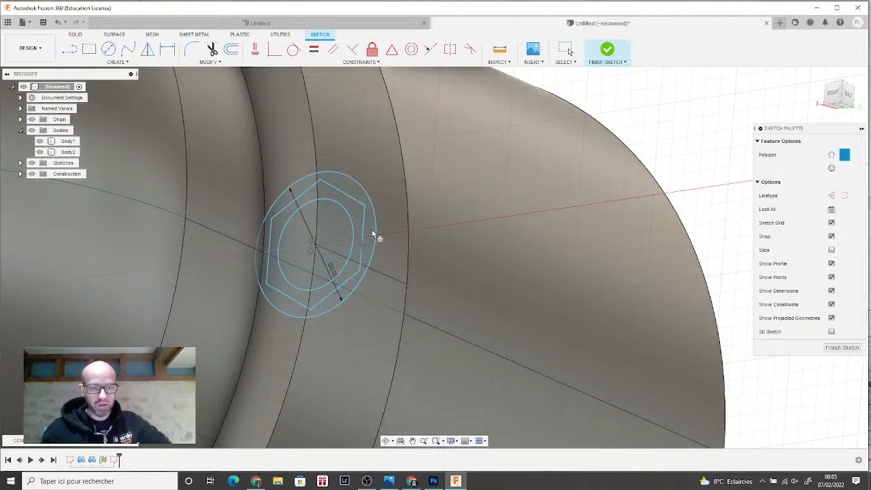
pyautogui.click(608, 50)
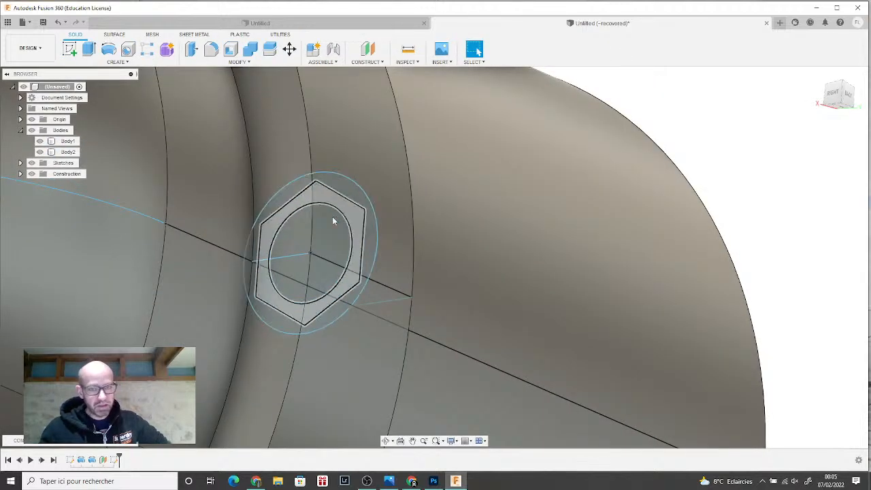
# - Extrude the inner circle profile -1.10 mm through the ring, away from the dome, with the Join operation
pyautogui.click(329, 235)
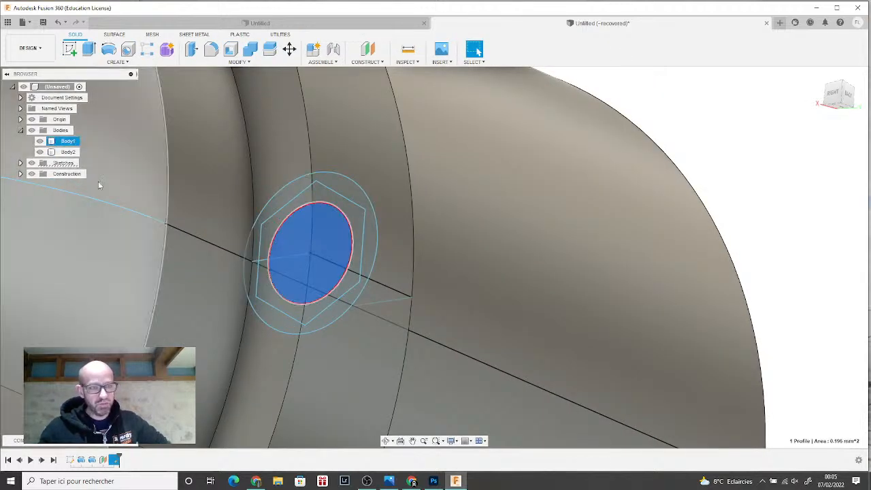
pyautogui.click(88, 49)
pyautogui.moveTo(335, 263); pyautogui.dragTo(455, 317)
pyautogui.click(836, 243)
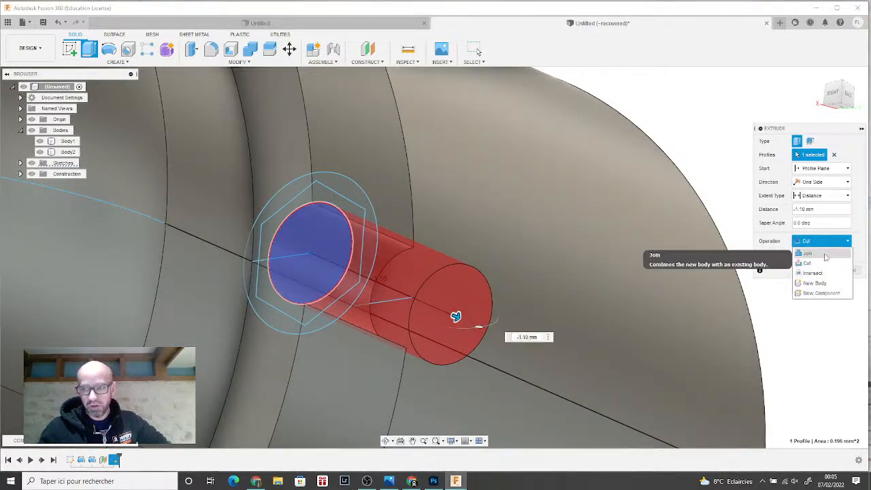
pyautogui.click(823, 255)
pyautogui.moveTo(850, 98); pyautogui.dragTo(830, 93)
pyautogui.keyDown('shift'); pyautogui.moveTo(763, 300); pyautogui.dragTo(707, 284, button='middle'); pyautogui.keyUp('shift')
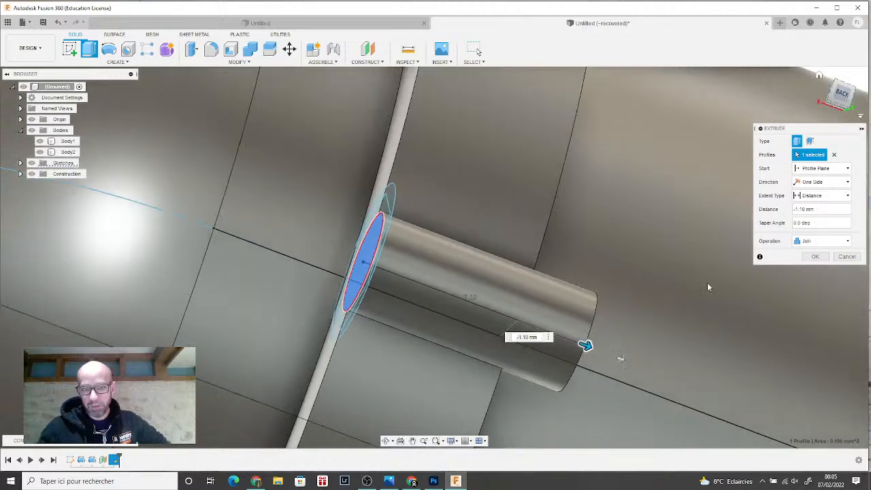
pyautogui.scroll(-1, 703, 289)
pyautogui.moveTo(611, 297); pyautogui.dragTo(569, 277, button='middle')
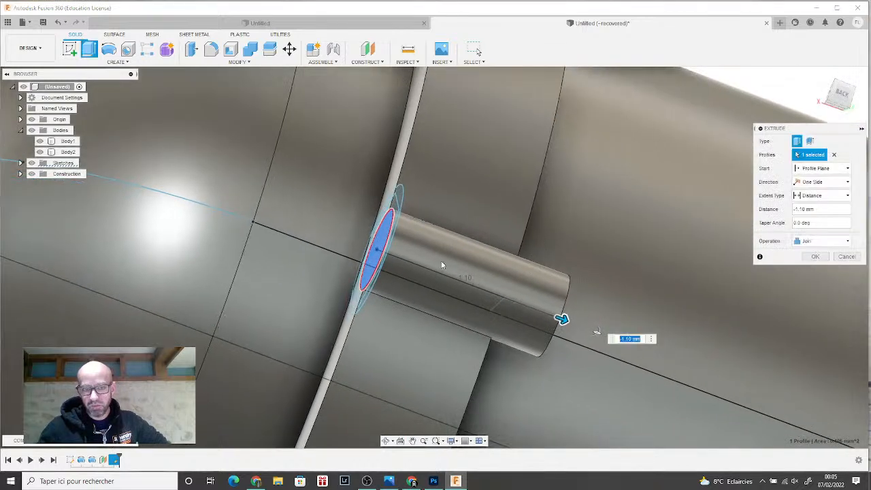
pyautogui.click(817, 257)
# - Extrude the hexagon together with its inner circle 0.50 mm towards the dome as a bolt head, using Join
pyautogui.scroll(-1, 602, 275)
pyautogui.scroll(1, 601, 278)
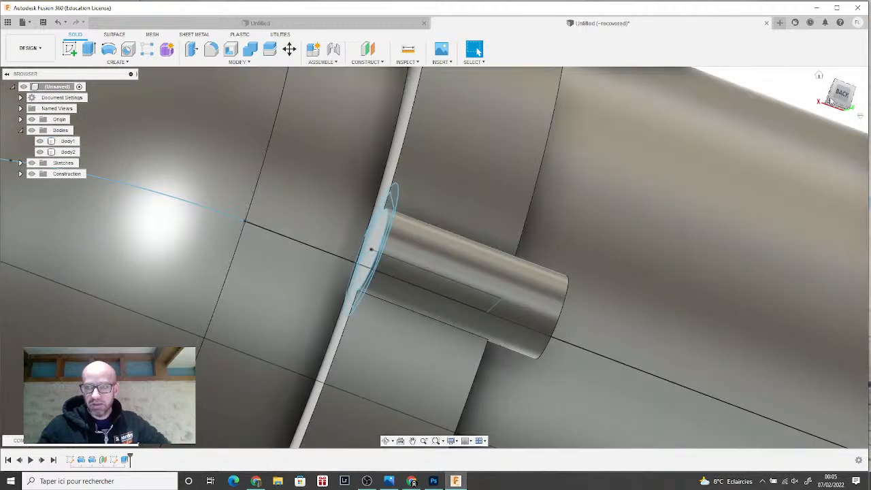
pyautogui.click(828, 93)
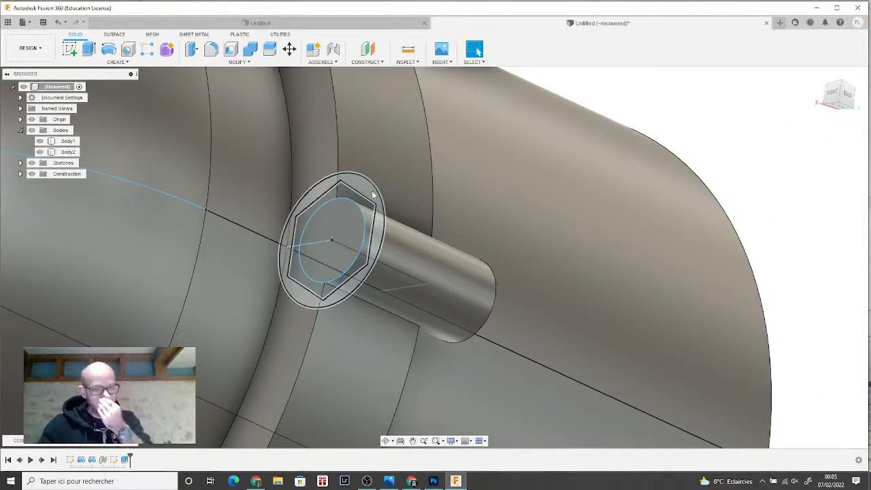
pyautogui.click(373, 197)
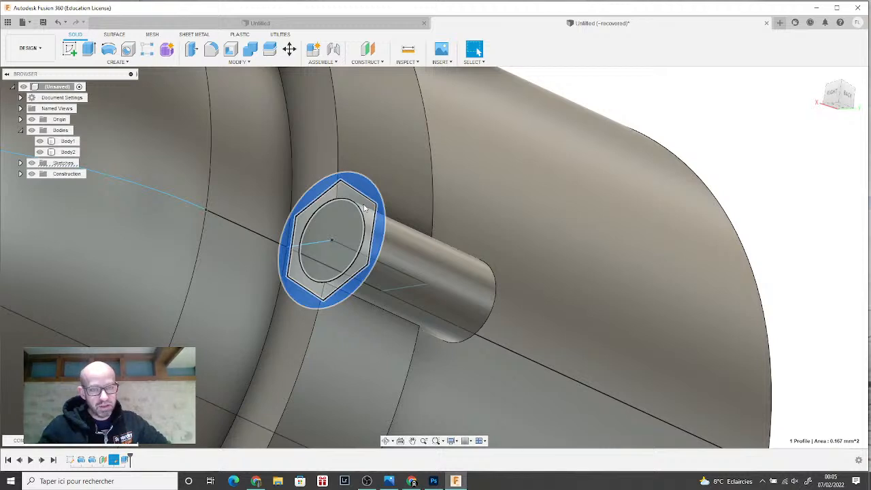
pyautogui.click(365, 208)
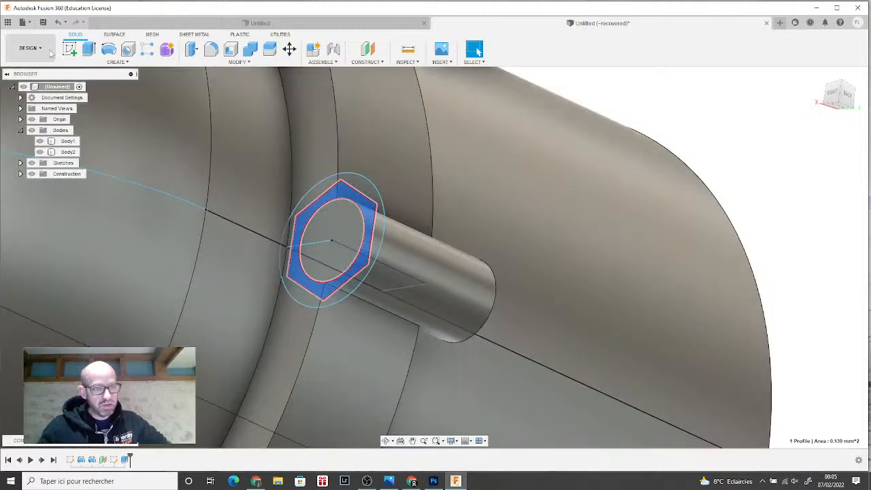
pyautogui.click(87, 49)
pyautogui.click(322, 235)
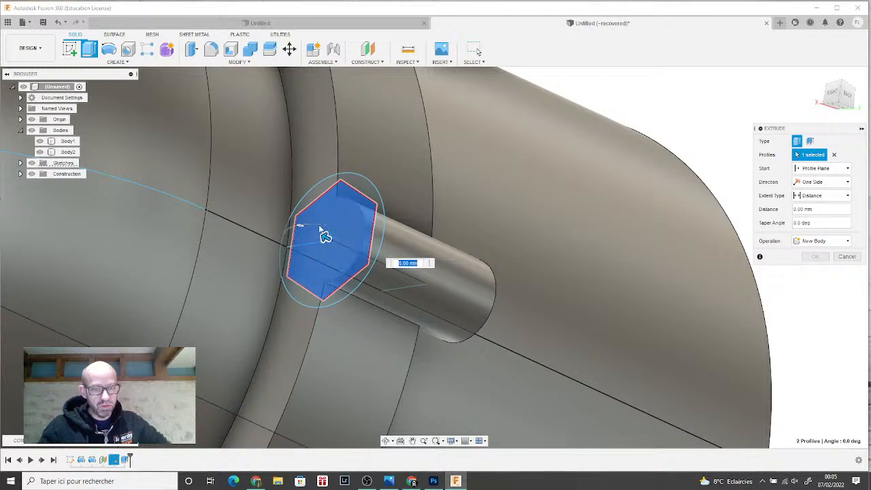
pyautogui.moveTo(327, 237); pyautogui.dragTo(266, 209)
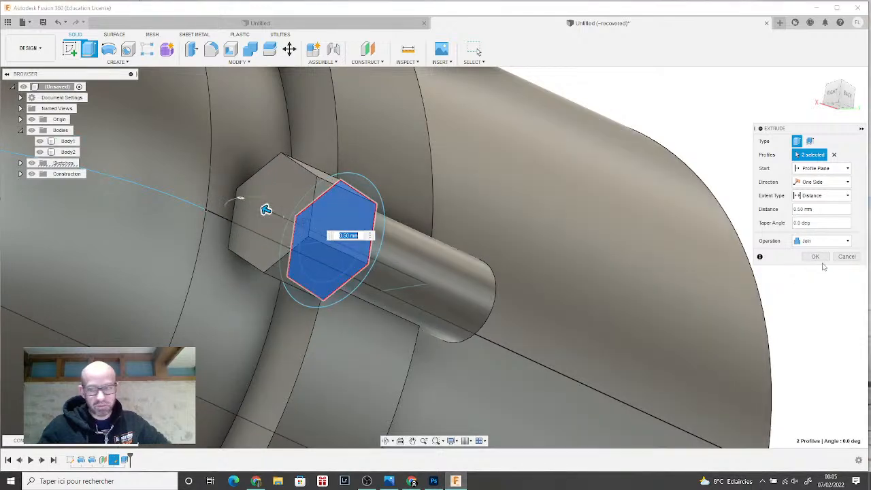
pyautogui.click(816, 257)
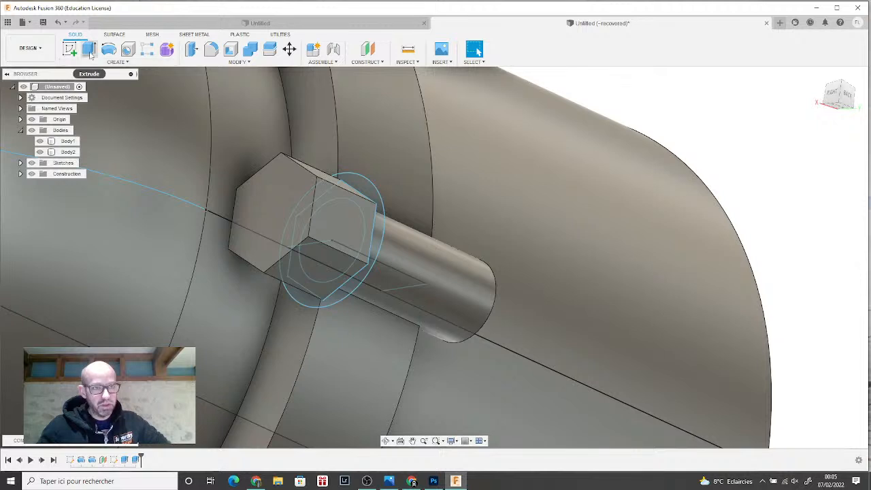
# - Extrude the profile between the hexagon and the outer circle 0.30 mm towards the dome with the Cut operation
pyautogui.click(89, 50)
pyautogui.click(351, 195)
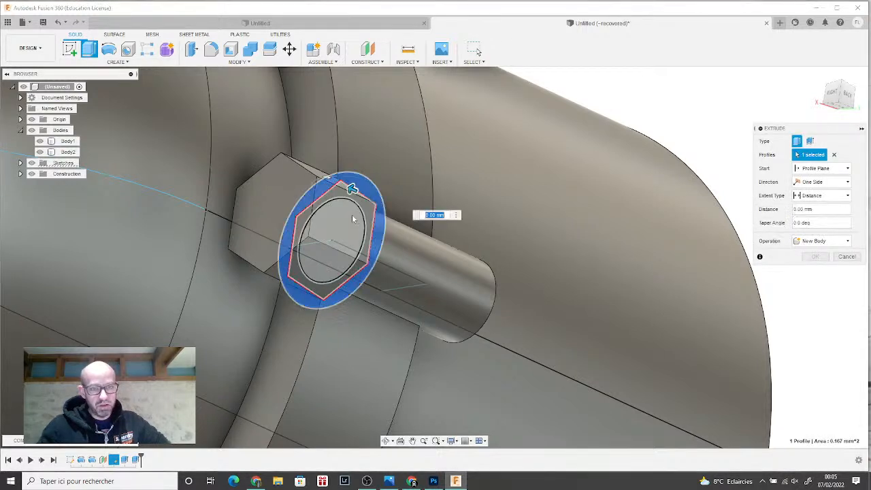
pyautogui.moveTo(352, 196); pyautogui.dragTo(315, 188)
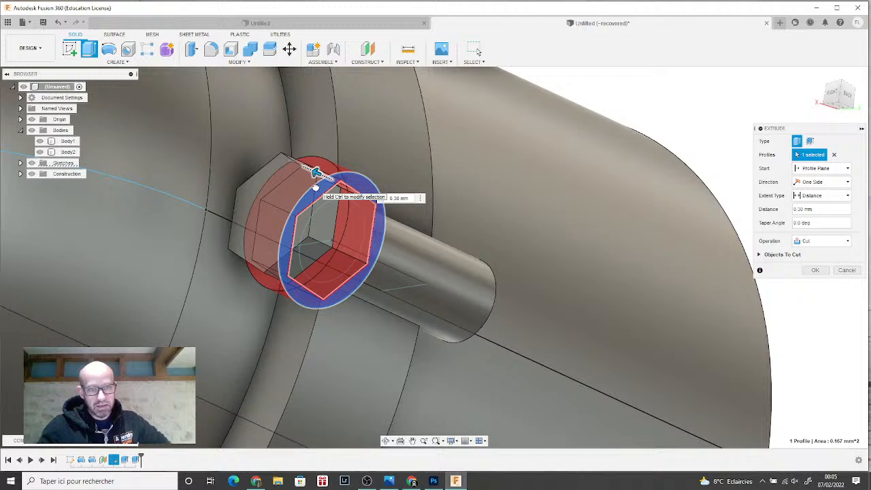
pyautogui.click(399, 198)
pyautogui.write('1')
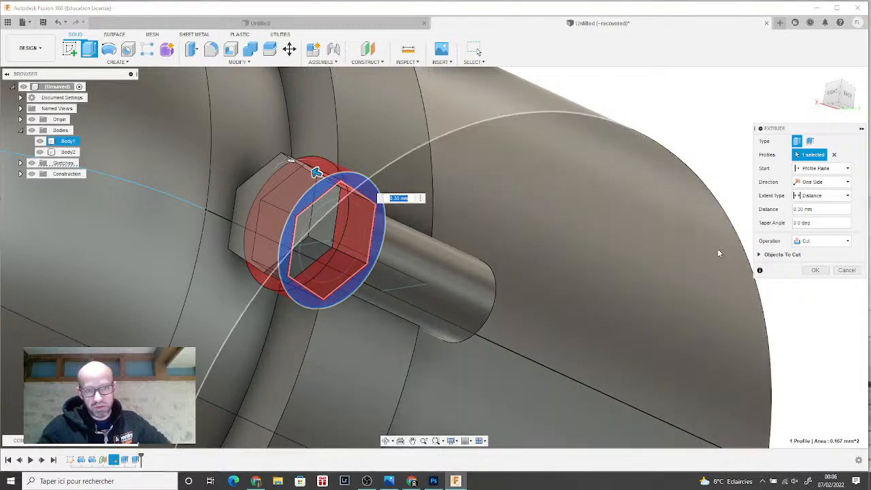
pyautogui.press('Return')
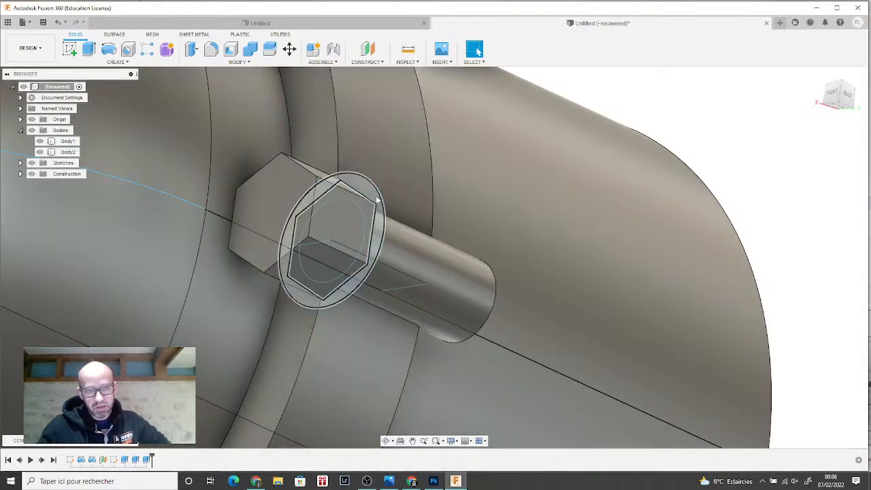
# - Extrude the profile between the hexagon and the outer circle 0.3 mm as a collar, using Join
pyautogui.click(376, 211)
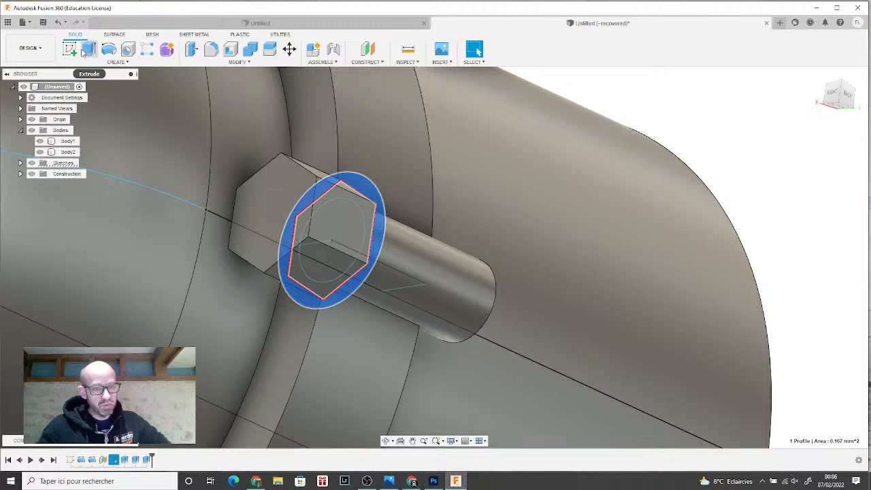
pyautogui.click(88, 49)
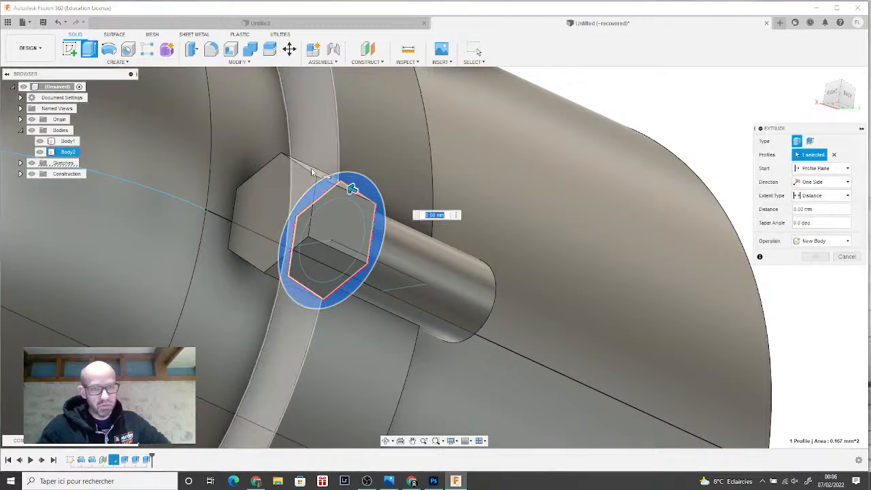
pyautogui.write('3')
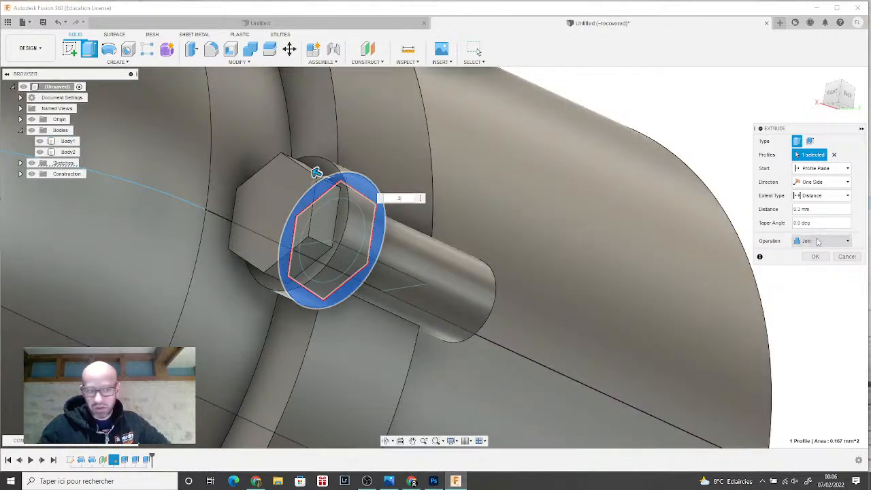
pyautogui.click(815, 257)
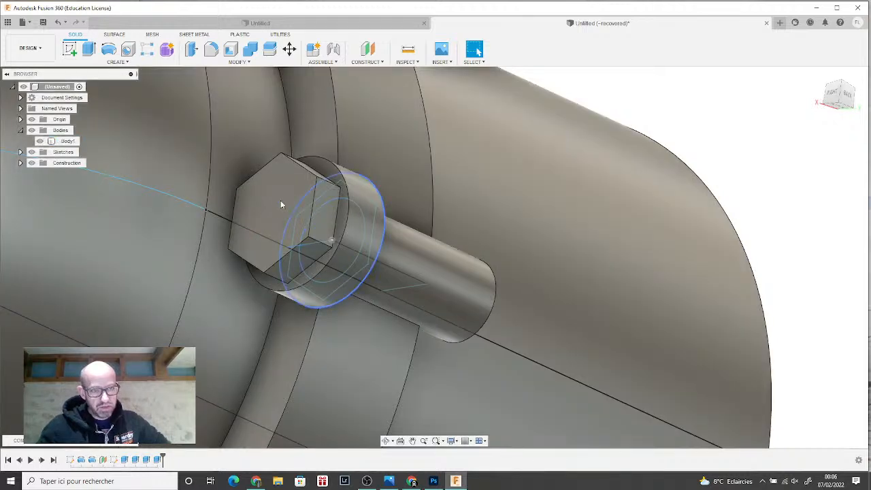
pyautogui.click(270, 252)
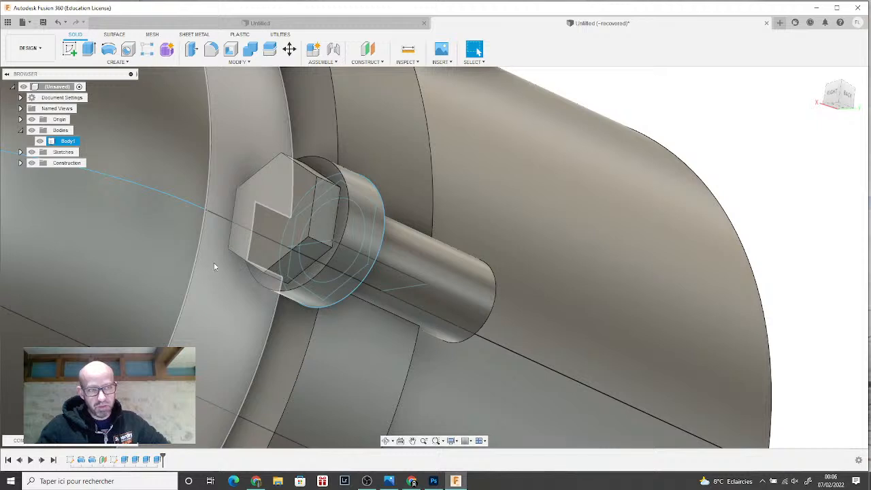
pyautogui.press('Escape')
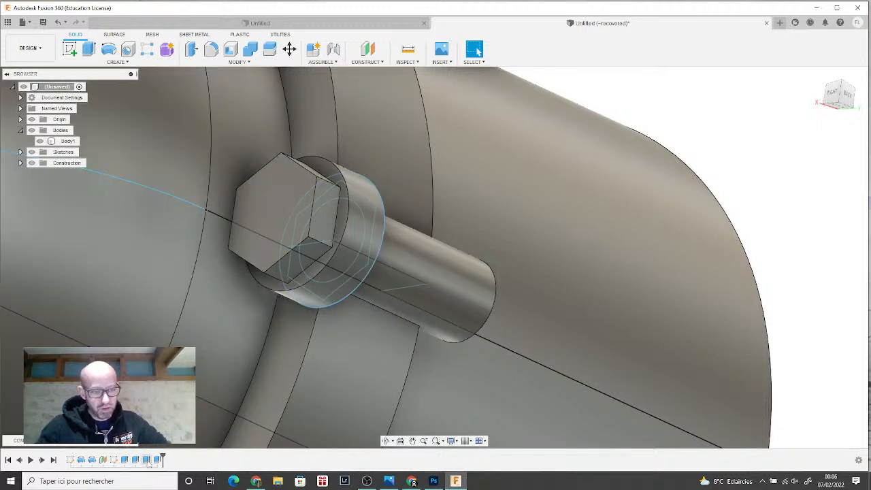
pyautogui.rightClick(148, 460)
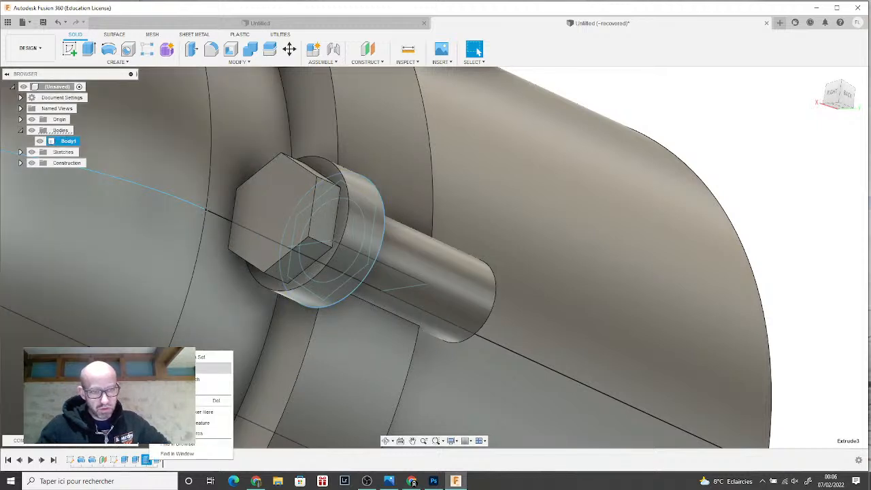
pyautogui.click(211, 368)
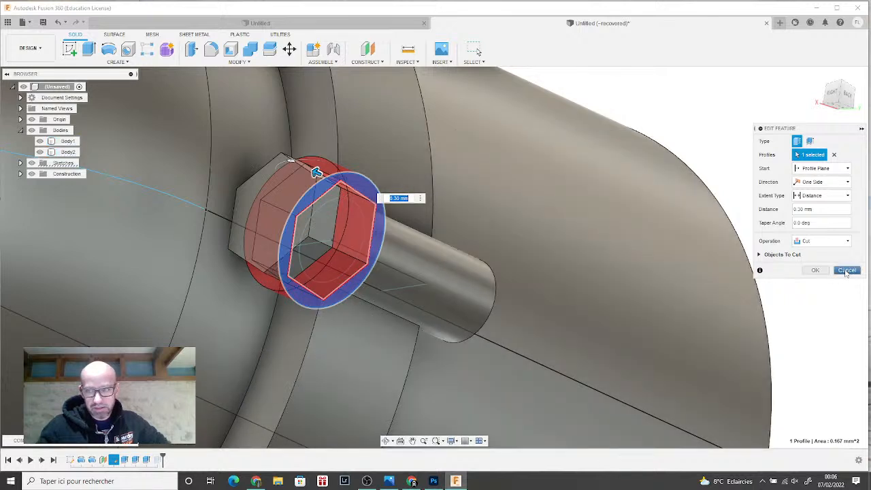
pyautogui.click(847, 270)
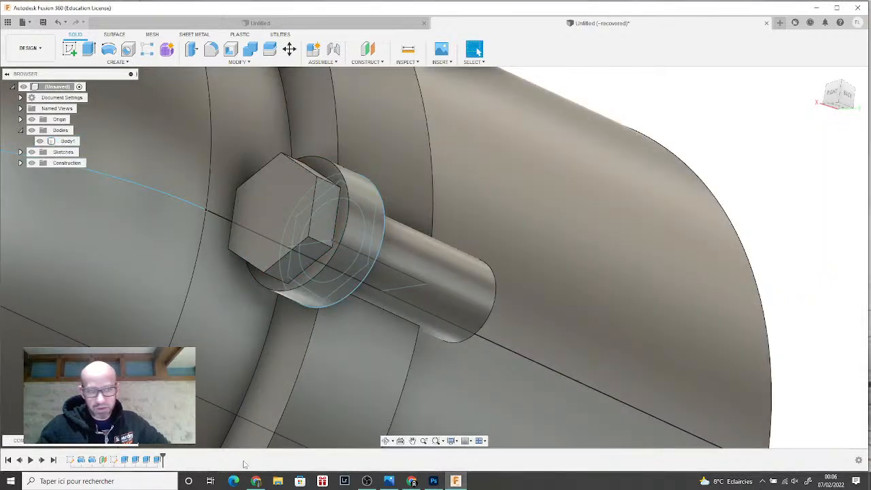
# - Edit the 0.30 mm Cut extrusion with the dome body hidden, set its operation to Join and show the body again
pyautogui.rightClick(147, 462)
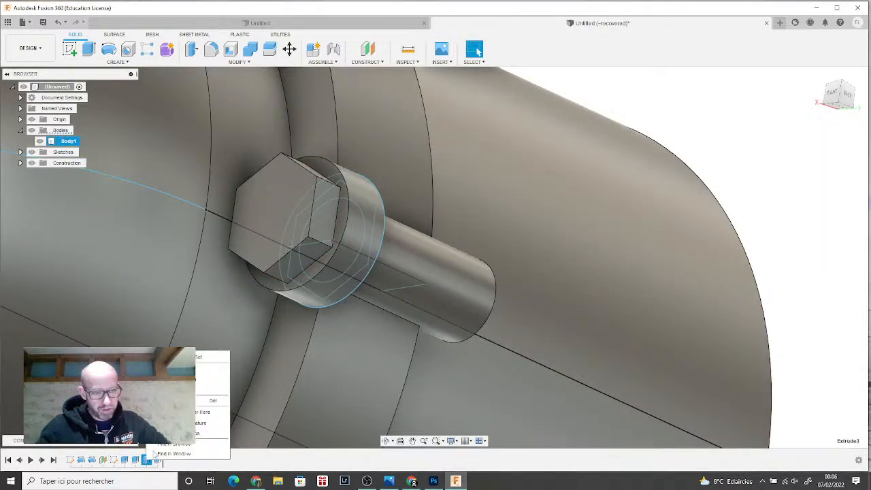
pyautogui.click(211, 368)
pyautogui.click(39, 141)
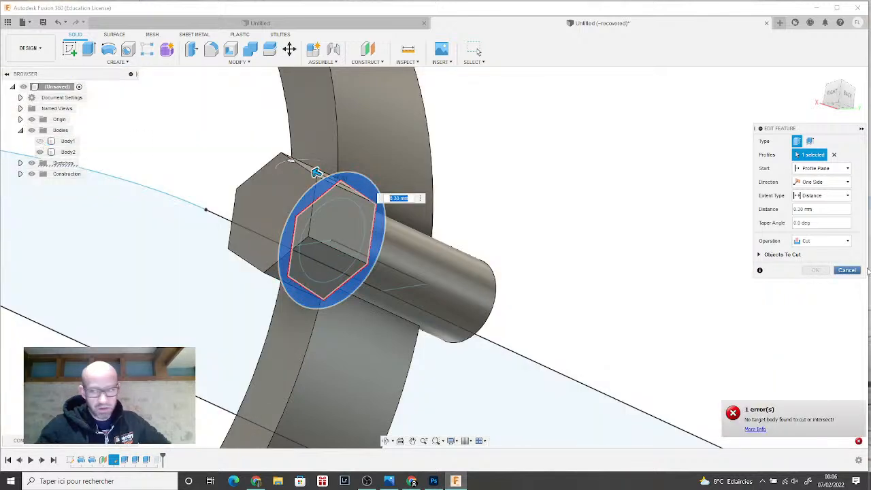
pyautogui.click(821, 241)
pyautogui.click(820, 251)
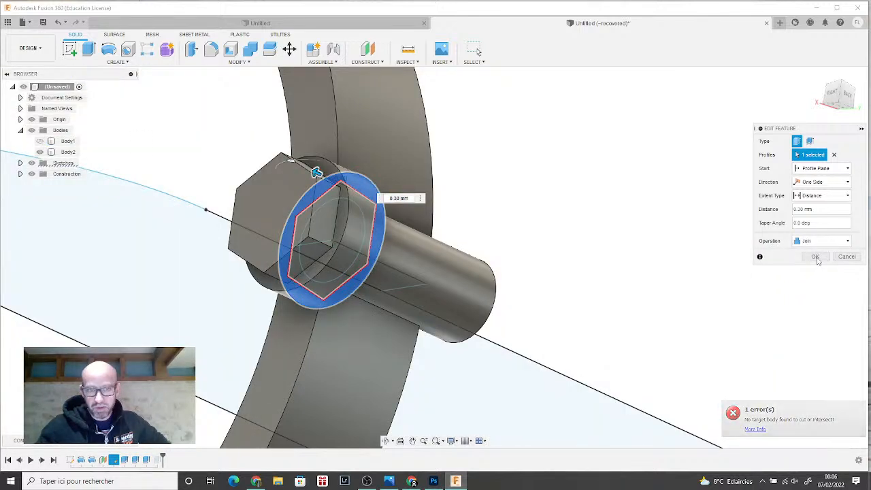
pyautogui.click(816, 257)
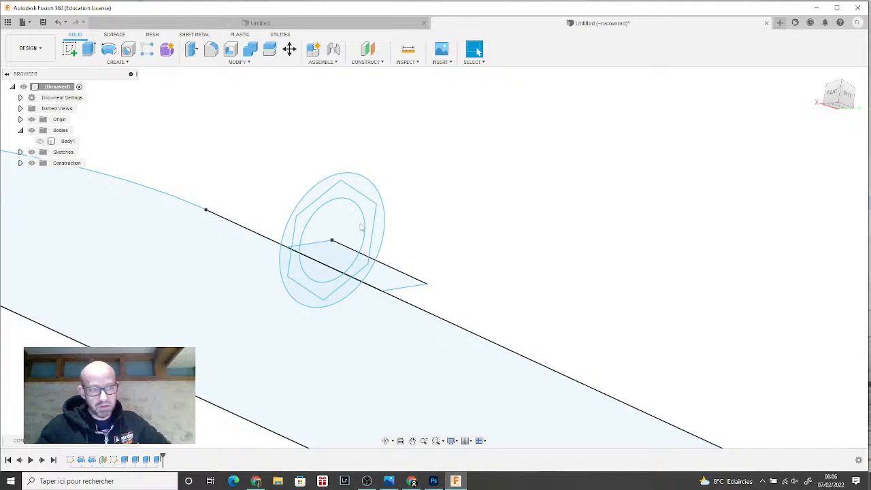
pyautogui.click(39, 140)
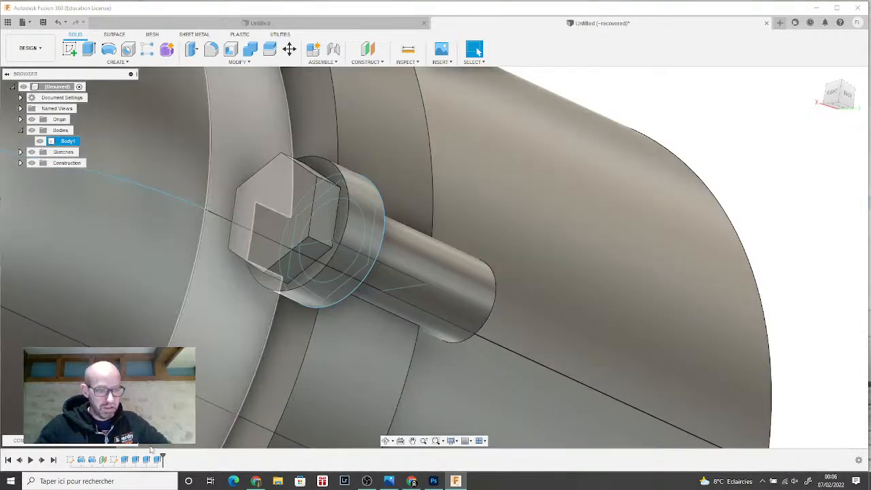
# - Roll the design history back to just after the shank extrusion and delete the bolt head and collar extrusions that follow it
pyautogui.click(151, 449)
pyautogui.moveTo(127, 457); pyautogui.dragTo(130, 460)
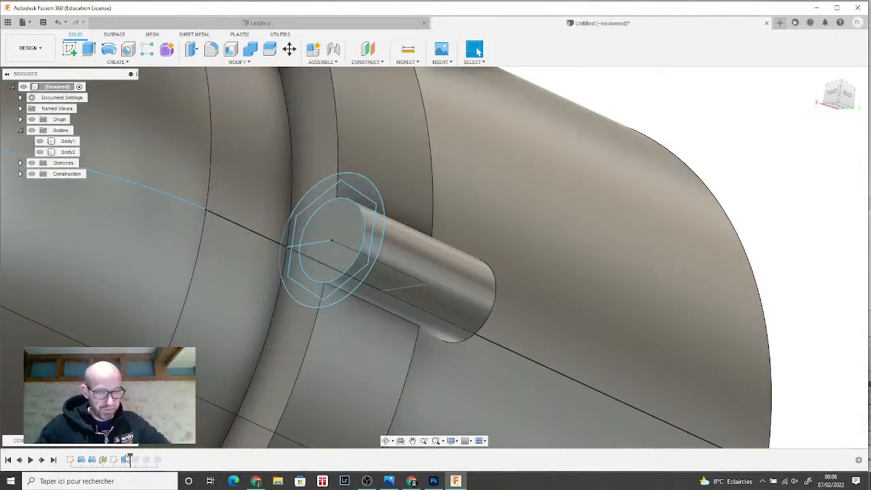
pyautogui.click(142, 460)
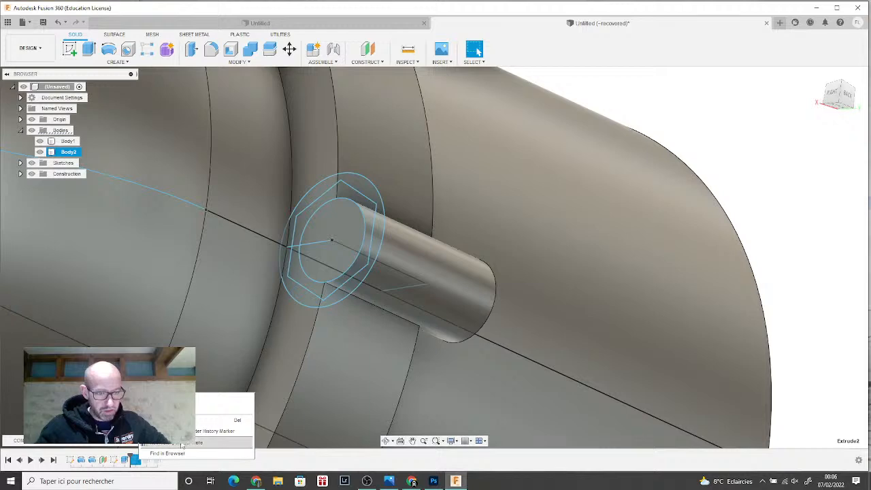
pyautogui.press('Delete')
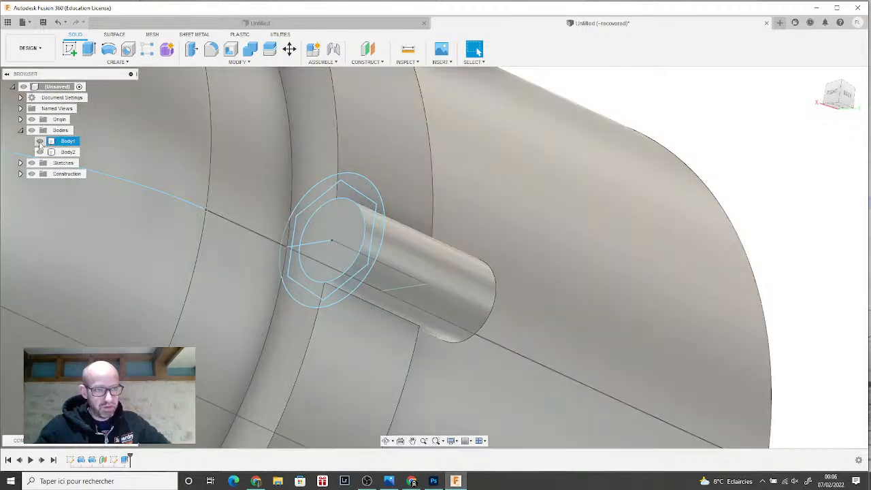
# - Hide the dome body and extrude the hexagon with its inner circle 0.50 mm as the bolt head, joined to the ring body
pyautogui.click(39, 141)
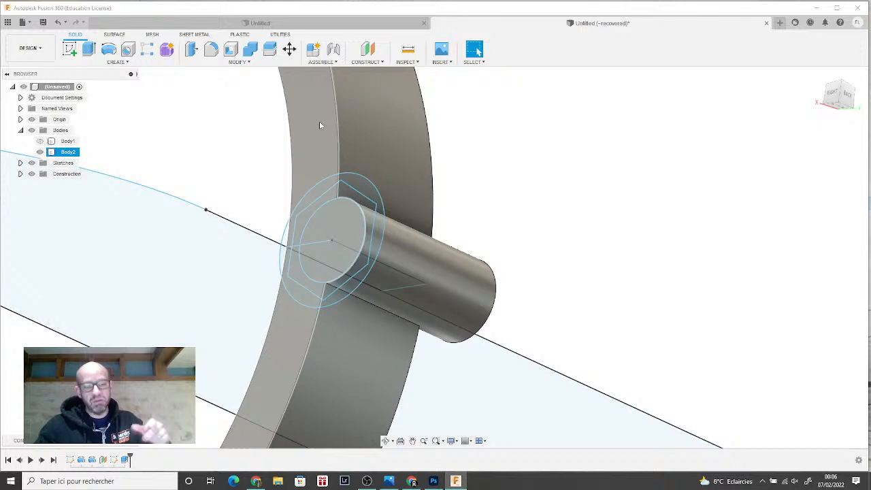
pyautogui.click(329, 183)
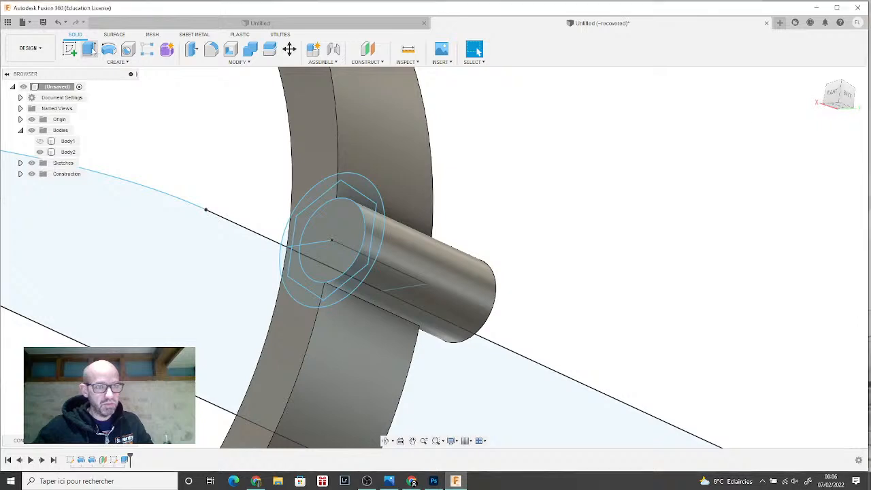
pyautogui.click(90, 48)
pyautogui.click(373, 192)
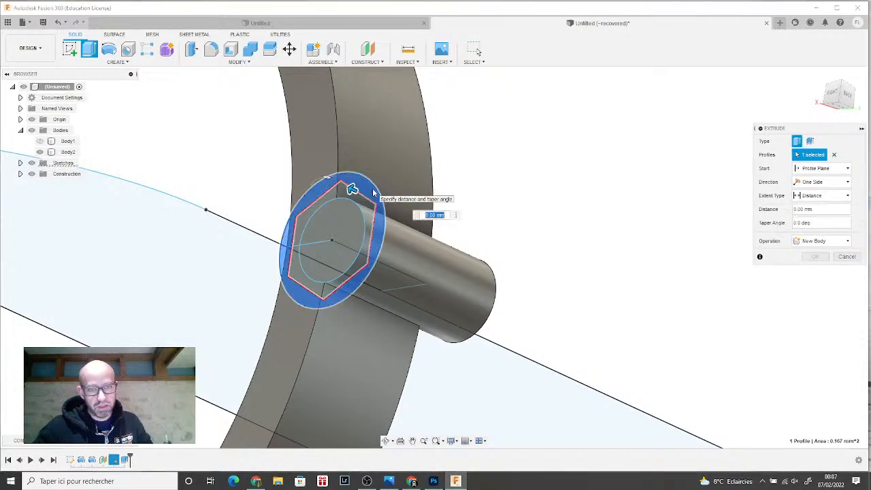
pyautogui.click(327, 234)
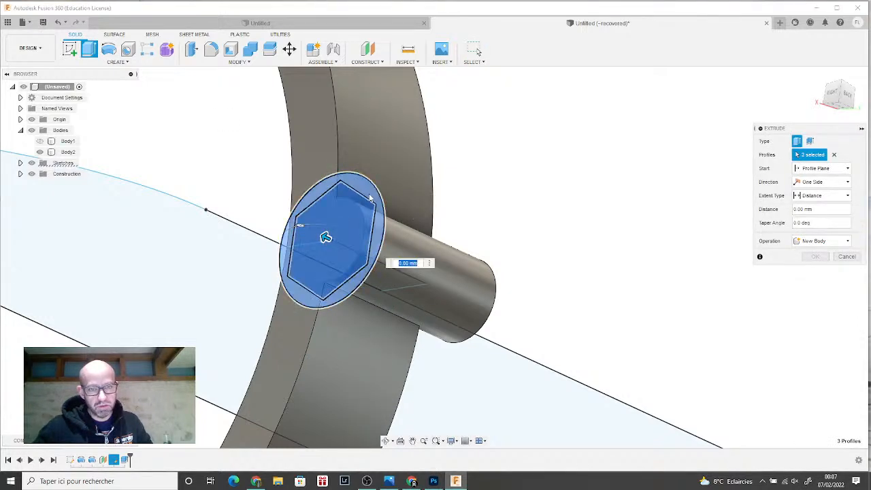
pyautogui.moveTo(326, 237); pyautogui.dragTo(267, 209)
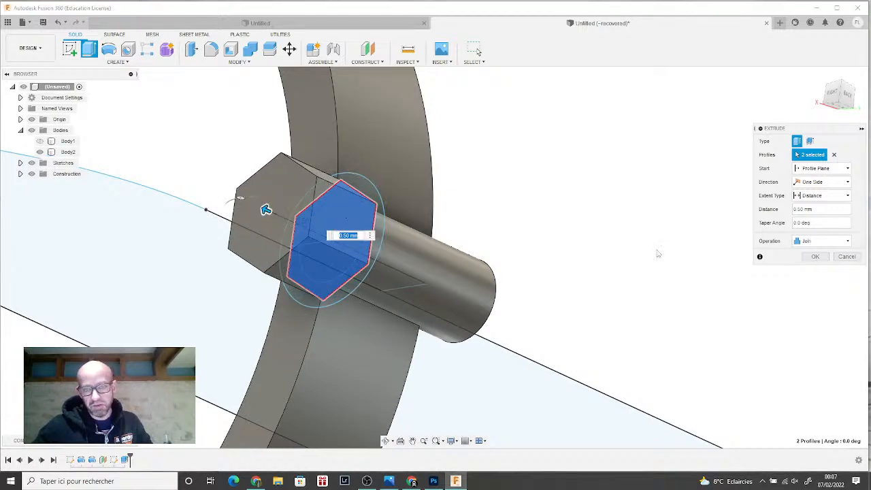
pyautogui.click(813, 257)
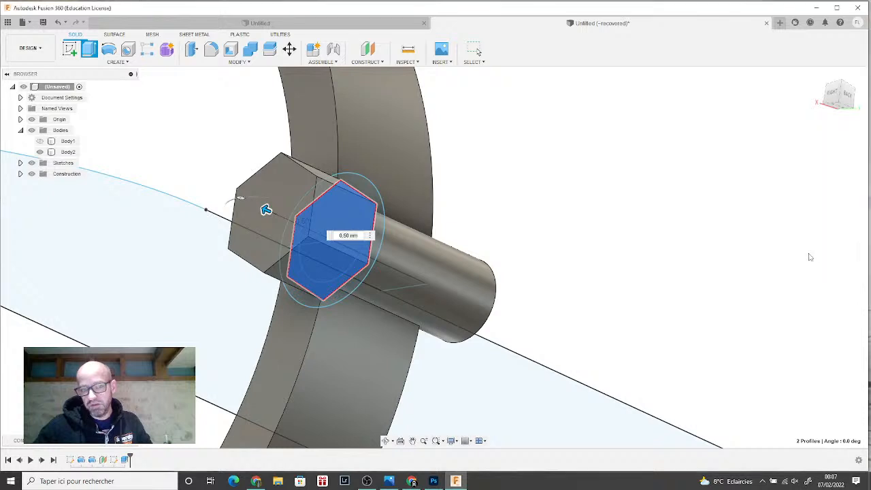
pyautogui.press('Escape')
# - Extrude the profile between the hexagon and the outer circle 0.25 mm as a collar around the bolt head, using Join
pyautogui.click(379, 205)
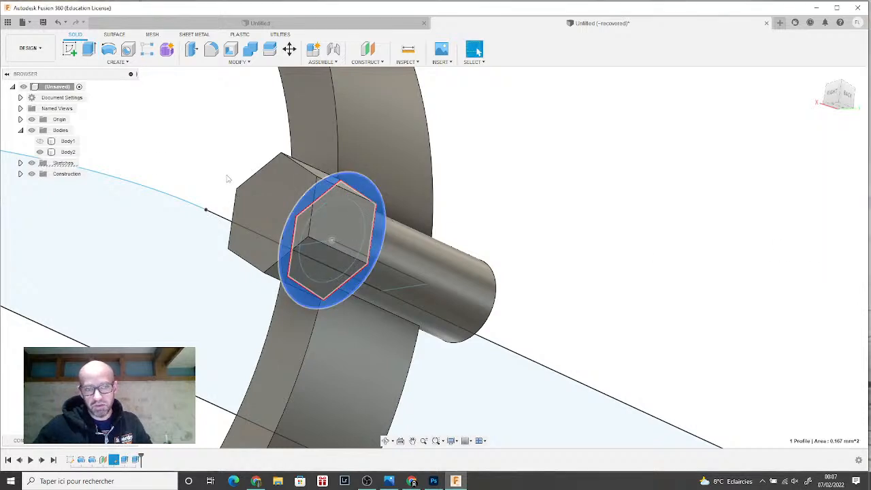
pyautogui.click(88, 49)
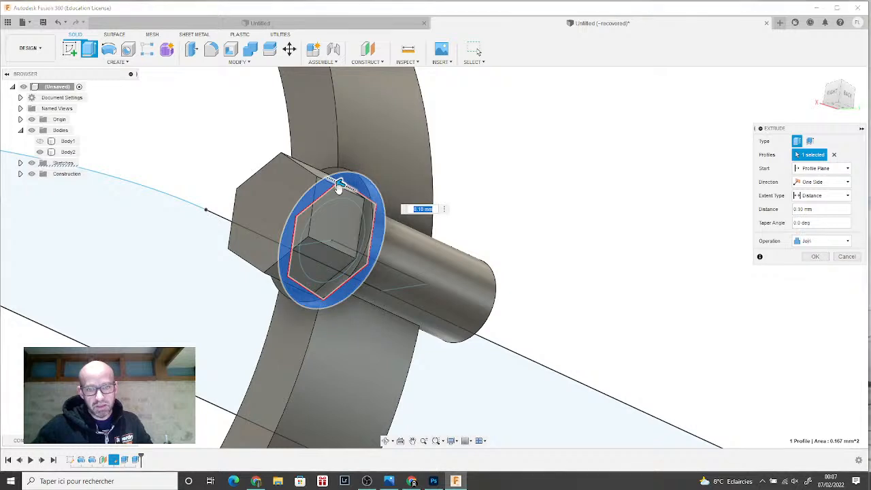
pyautogui.press('BackSpace')
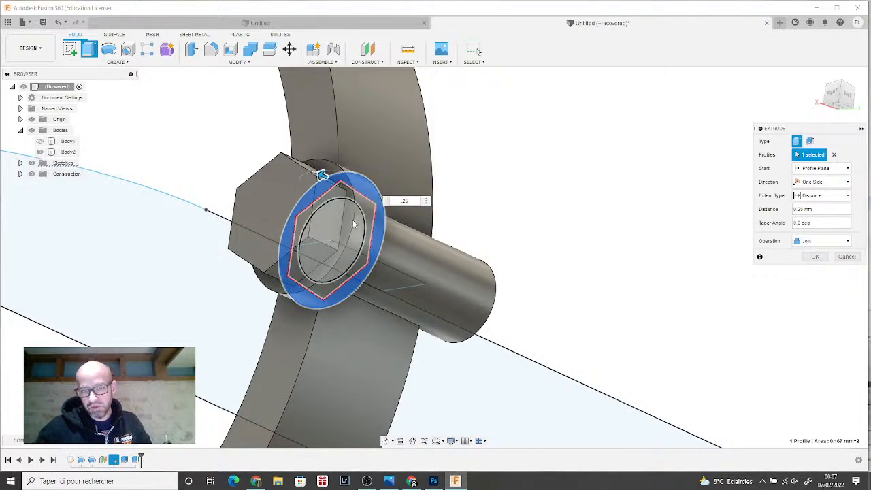
pyautogui.click(816, 257)
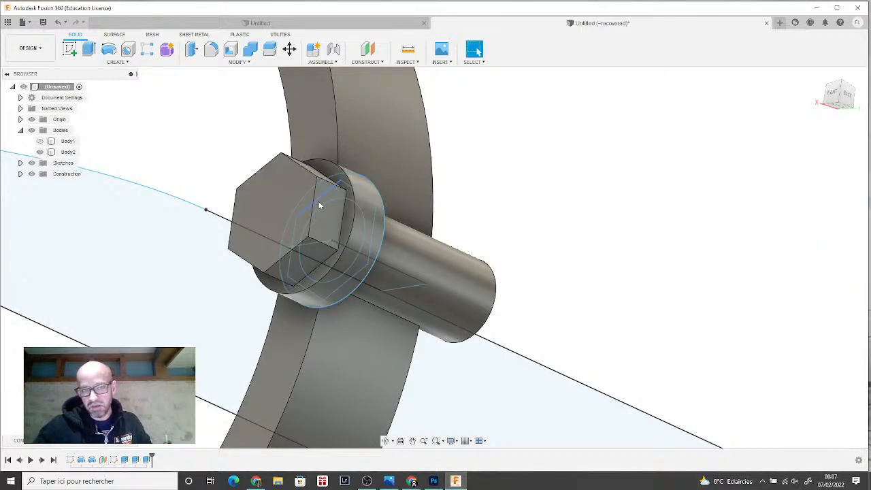
pyautogui.scroll(-3, 584, 210)
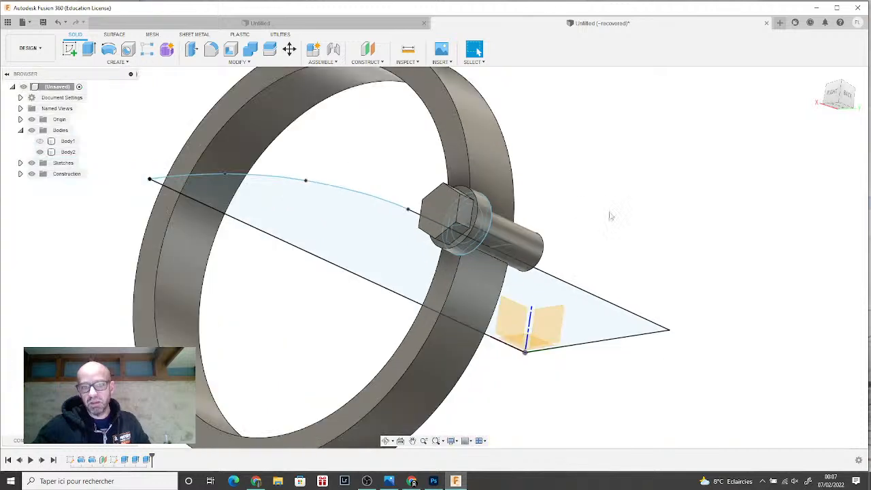
pyautogui.scroll(-2, 631, 211)
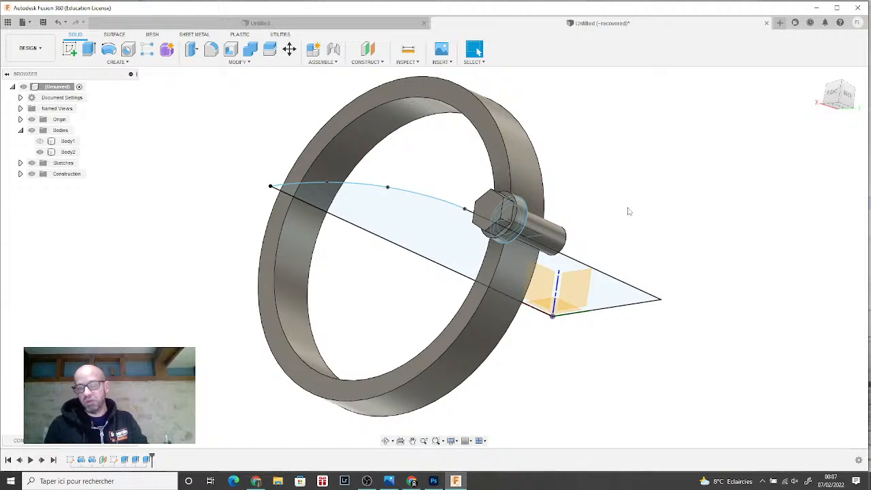
pyautogui.moveTo(842, 95)
pyautogui.mouseDown()
pyautogui.moveTo(820, 98)
pyautogui.moveTo(842, 93)
pyautogui.mouseUp()
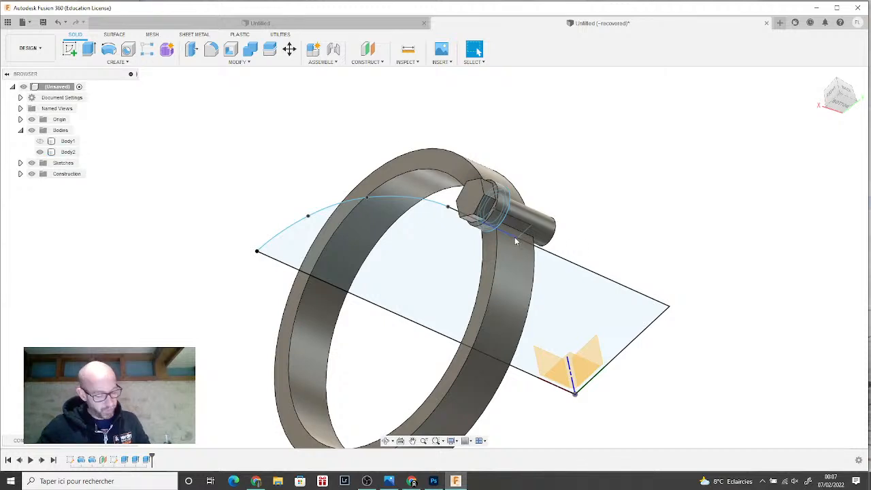
pyautogui.click(514, 236)
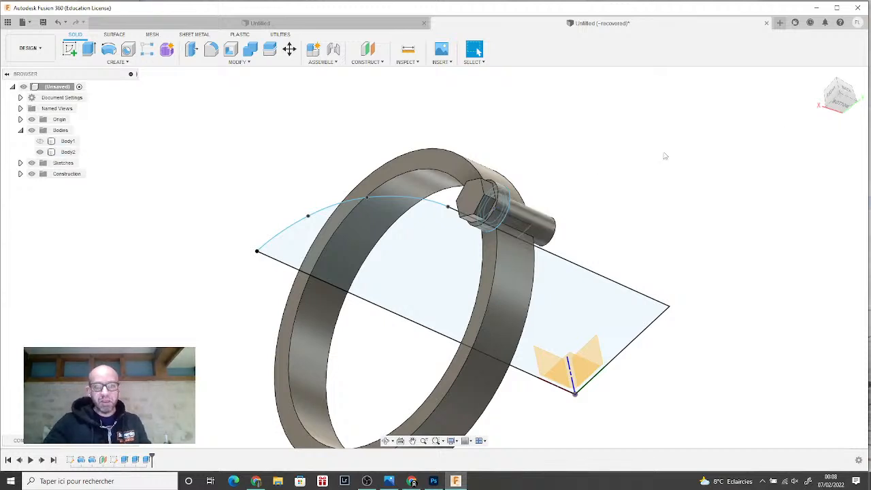
# - Start a new sketch on the horizontal XY origin plane, working from the top view
pyautogui.click(846, 91)
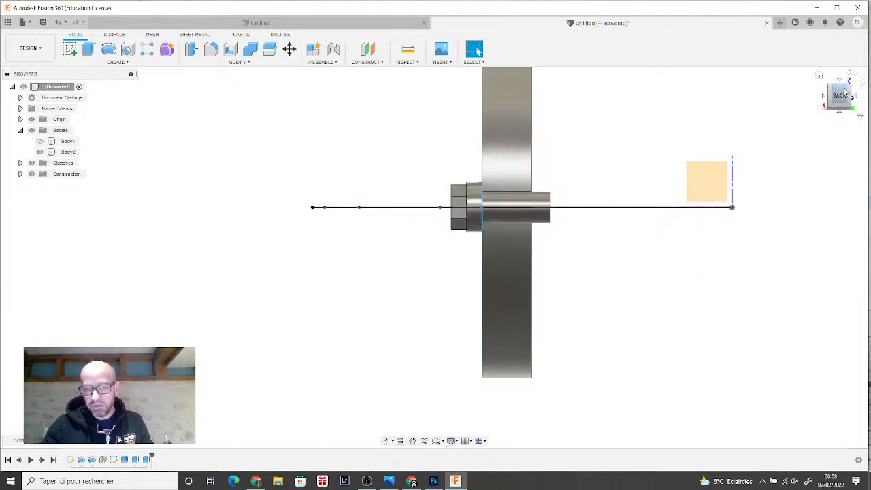
pyautogui.click(846, 90)
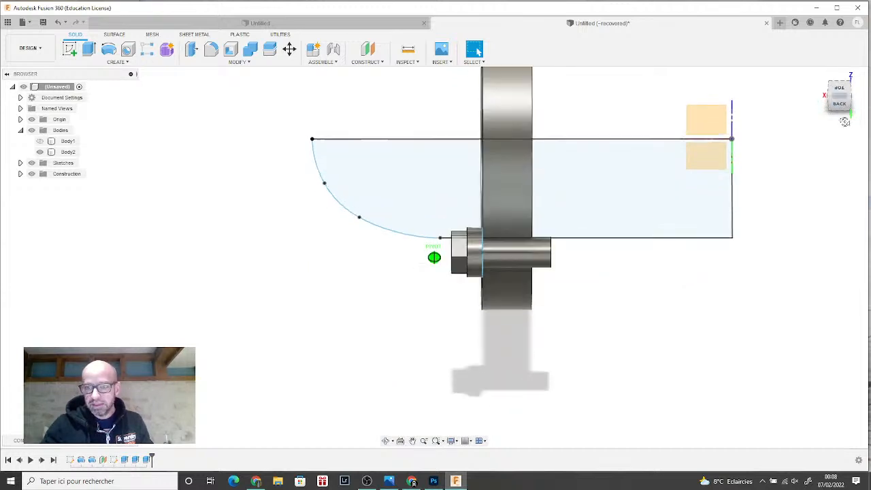
pyautogui.click(847, 91)
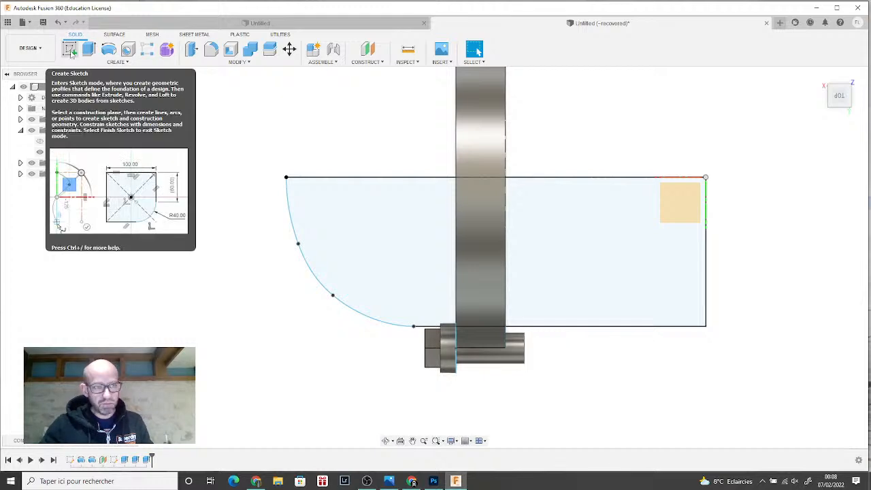
pyautogui.click(71, 50)
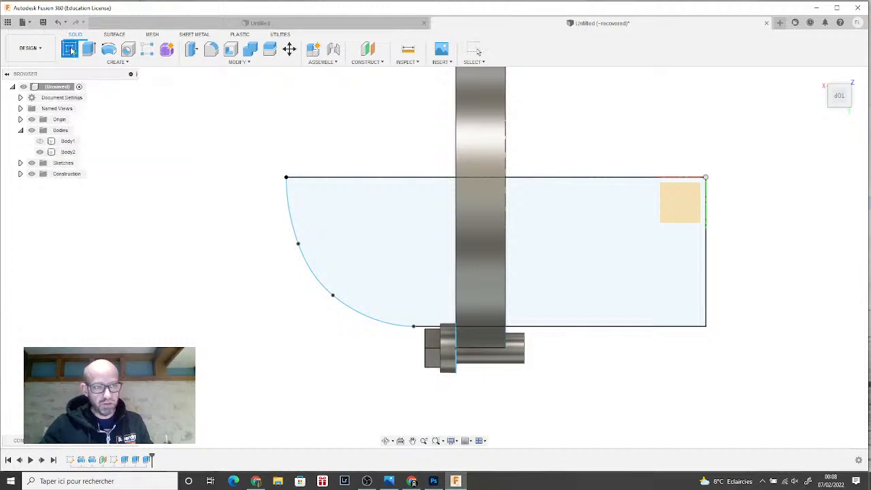
pyautogui.click(672, 209)
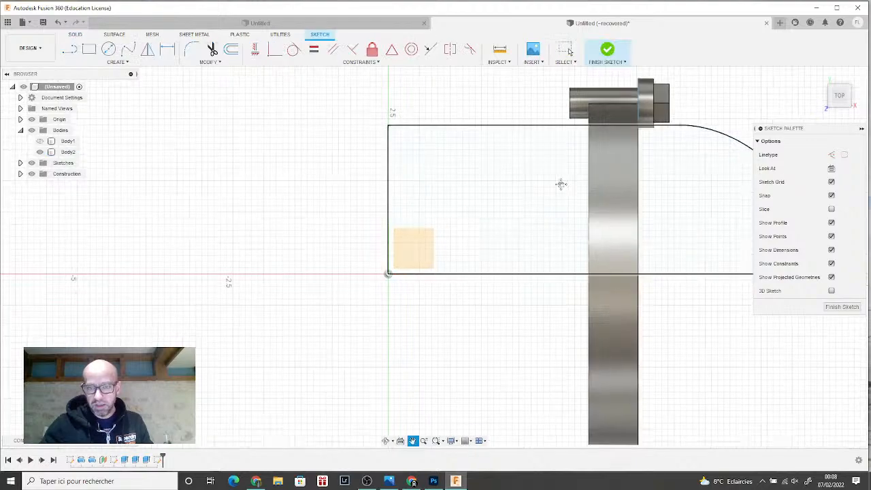
# - Project the ring's outer face into the sketch, keeping the projection linked
pyautogui.click(102, 62)
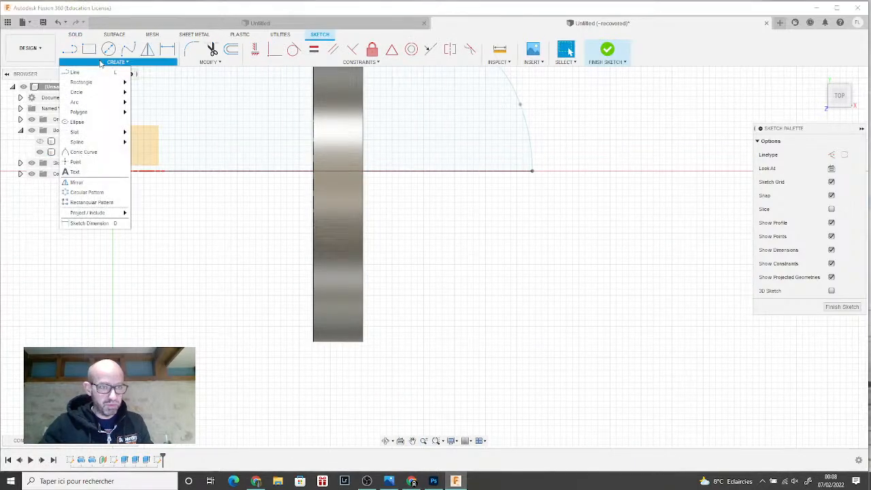
pyautogui.moveTo(95, 212)
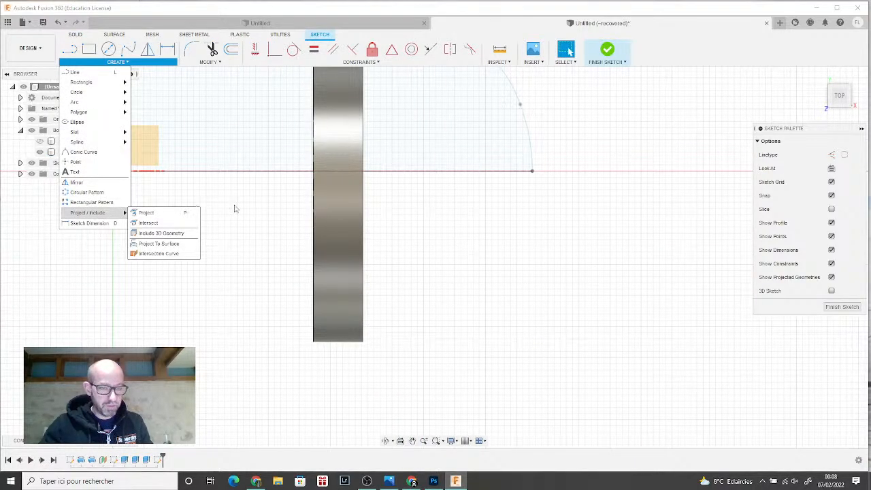
pyautogui.scroll(-2, 234, 209)
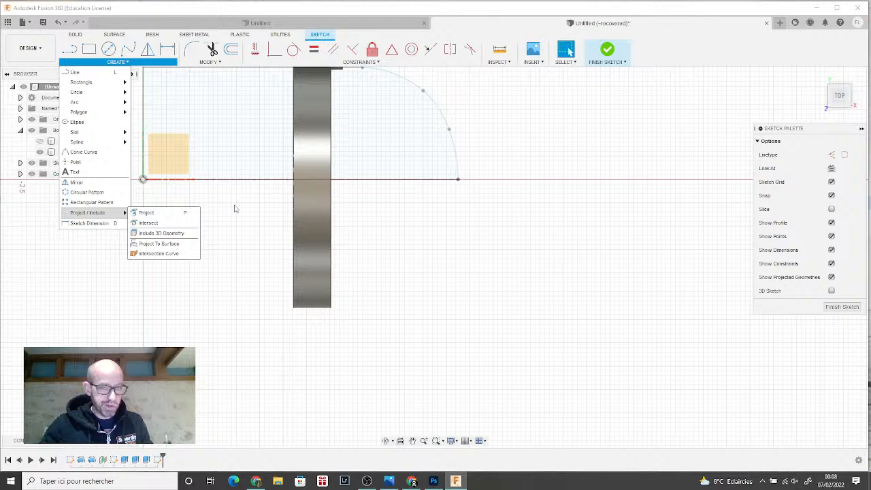
pyautogui.scroll(4, 235, 209)
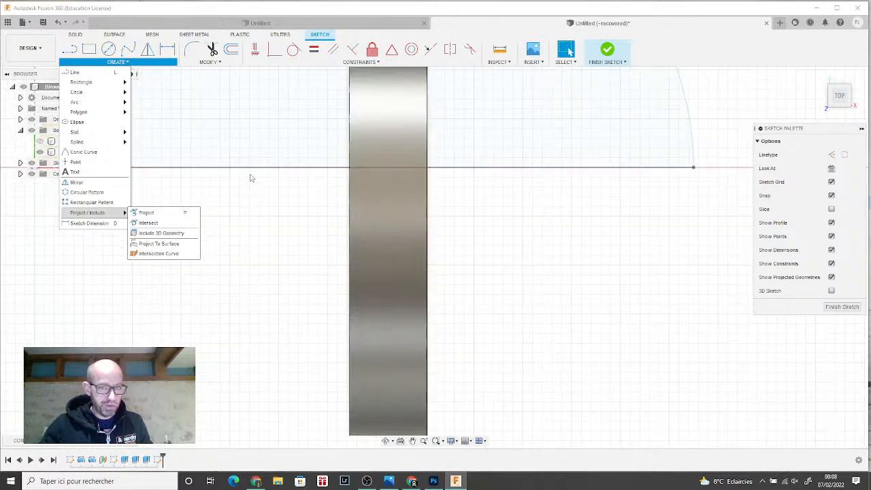
pyautogui.click(161, 213)
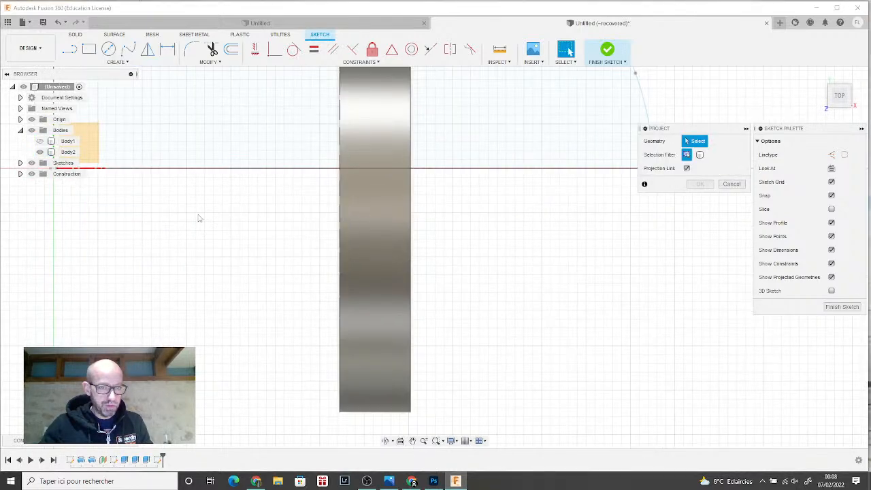
pyautogui.click(366, 216)
pyautogui.click(700, 184)
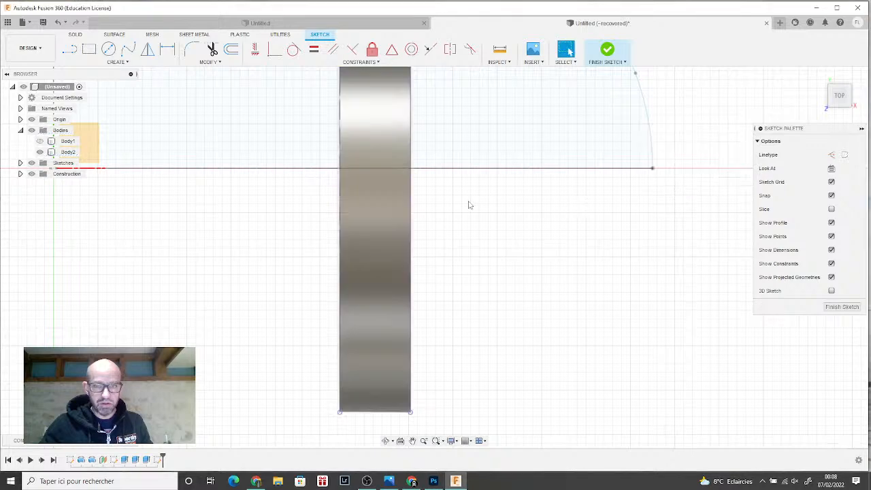
# - Hide the ring body and the two earlier sketches to isolate the projected ring edges for drawing
pyautogui.scroll(-2, 440, 206)
pyautogui.scroll(-1, 440, 202)
pyautogui.moveTo(441, 202); pyautogui.dragTo(433, 233, button='middle')
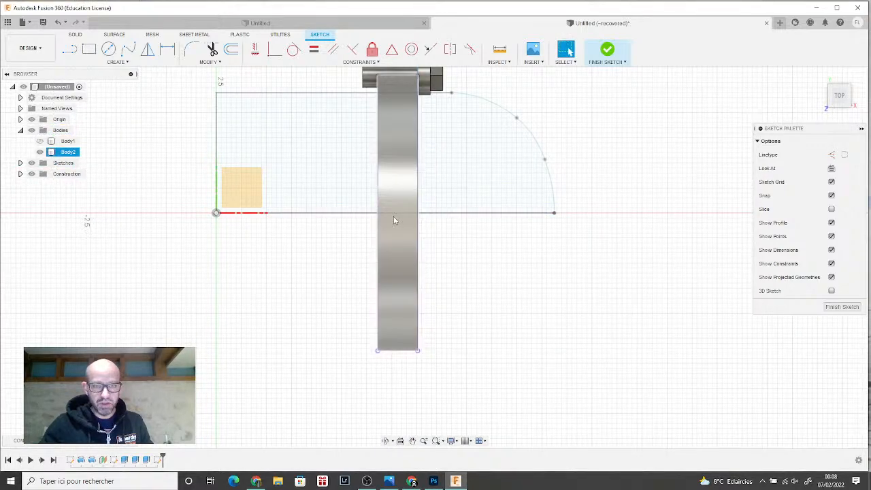
pyautogui.scroll(2, 386, 212)
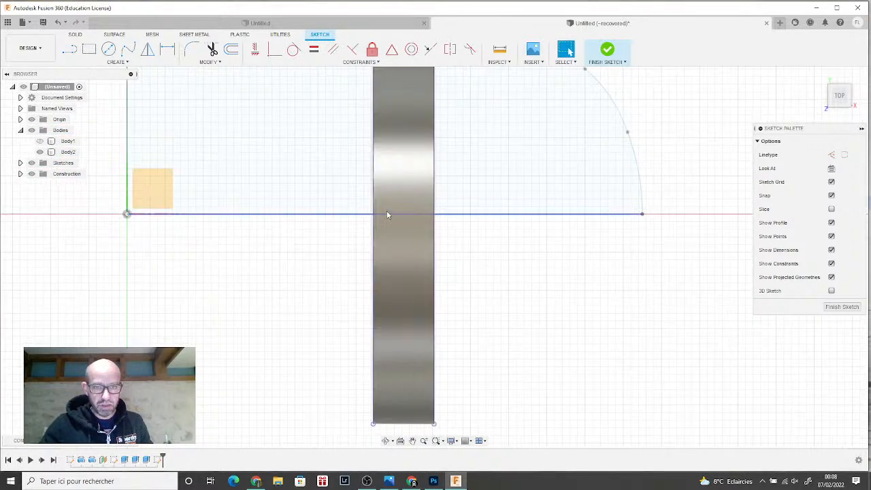
pyautogui.click(39, 152)
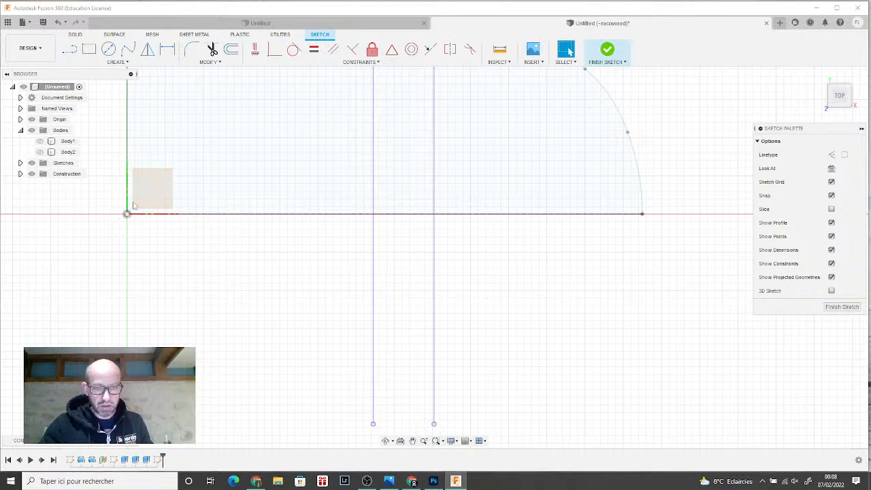
pyautogui.click(39, 152)
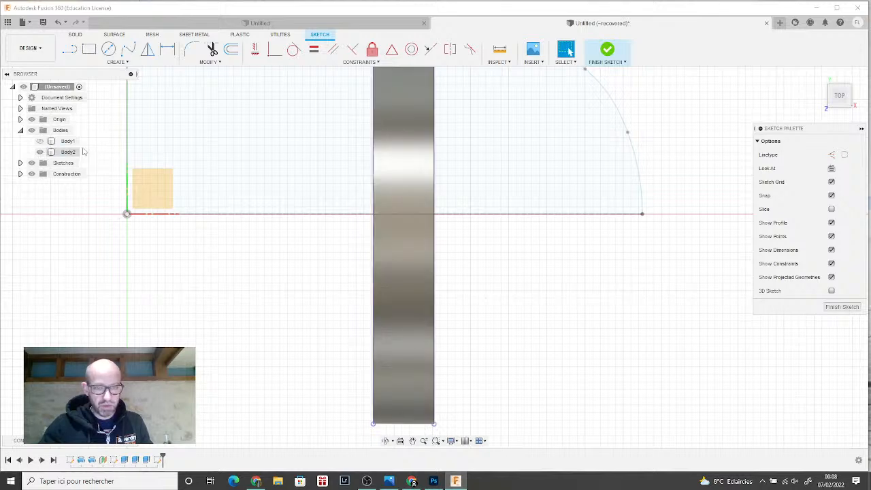
pyautogui.click(69, 49)
pyautogui.scroll(3, 395, 218)
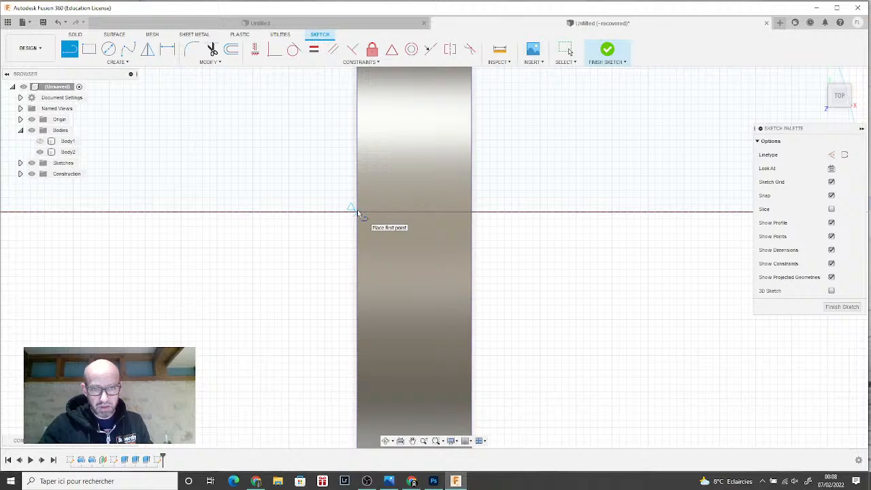
pyautogui.click(471, 214)
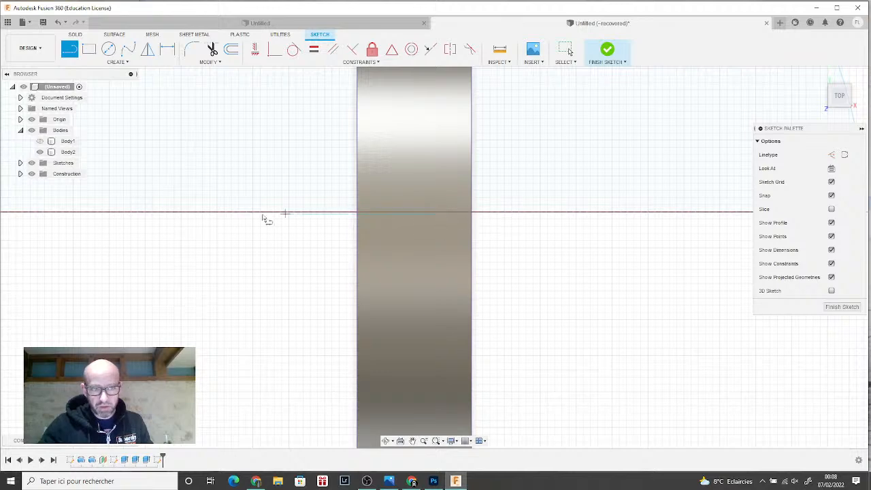
pyautogui.click(39, 152)
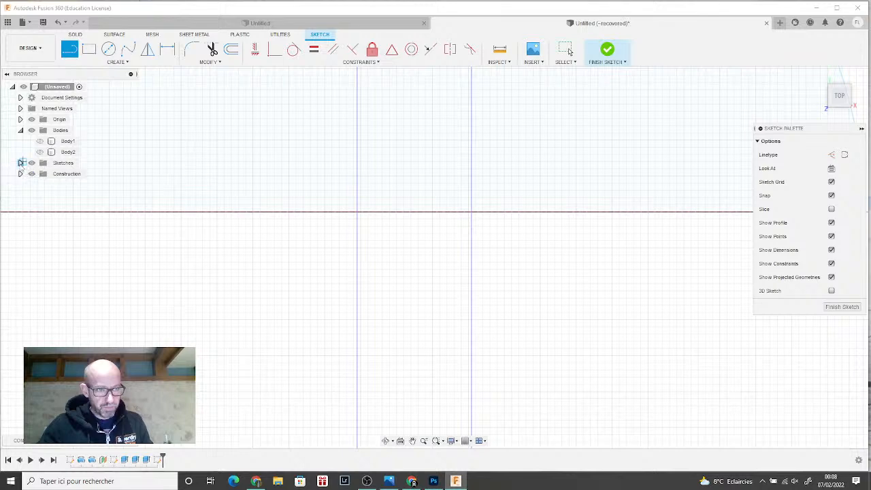
pyautogui.click(21, 163)
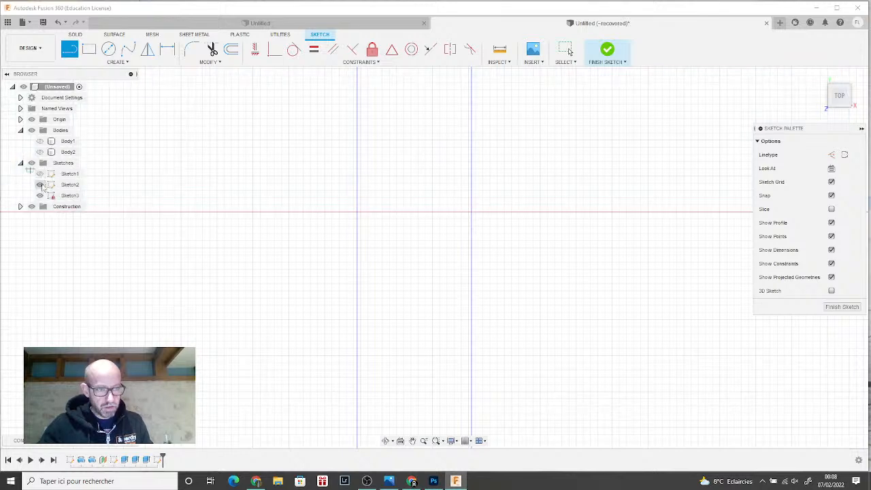
# - Draw a horizontal line about 0.8 mm long between the two projected ring edges, close to the X axis
pyautogui.click(358, 213)
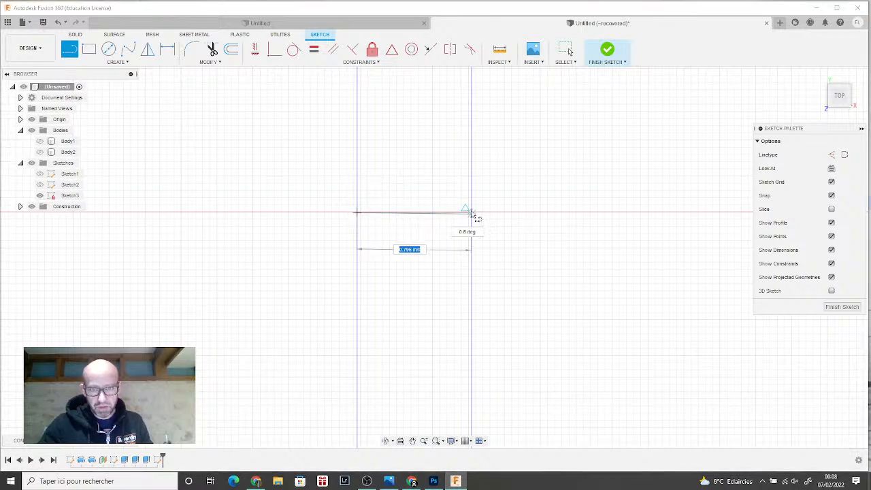
pyautogui.scroll(5, 473, 214)
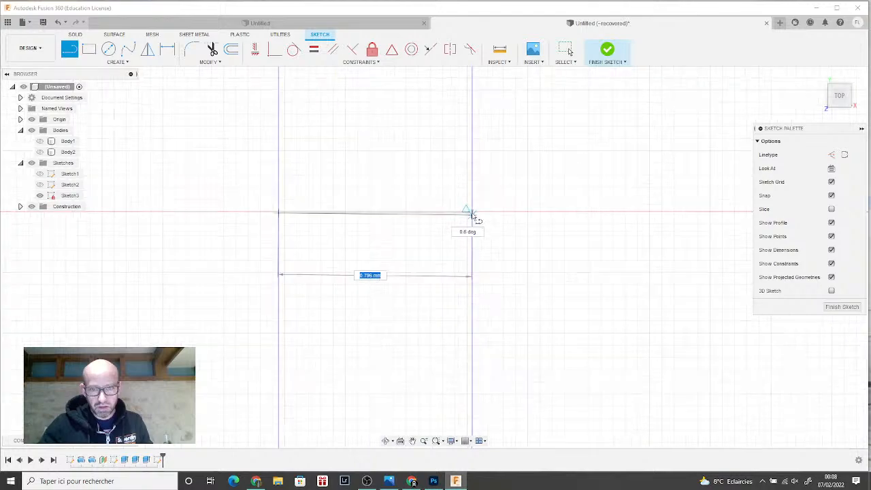
pyautogui.scroll(3, 477, 217)
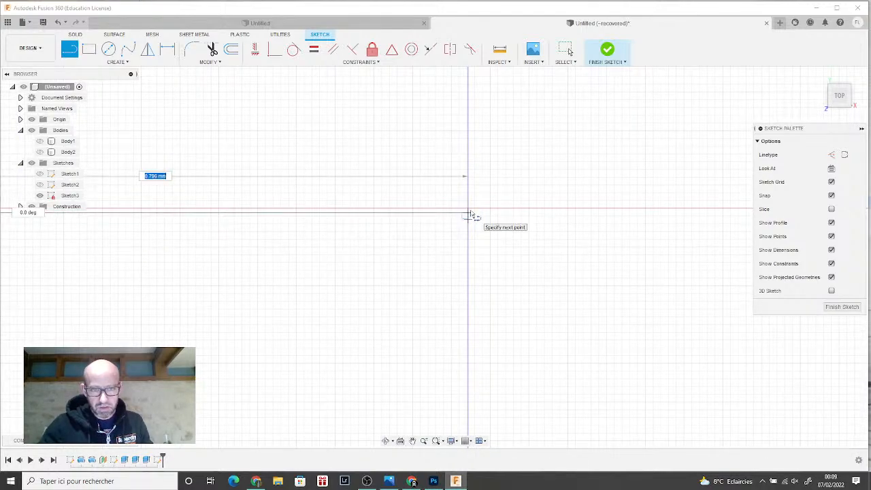
pyautogui.click(469, 211)
pyautogui.scroll(-3, 466, 217)
pyautogui.scroll(3, 317, 211)
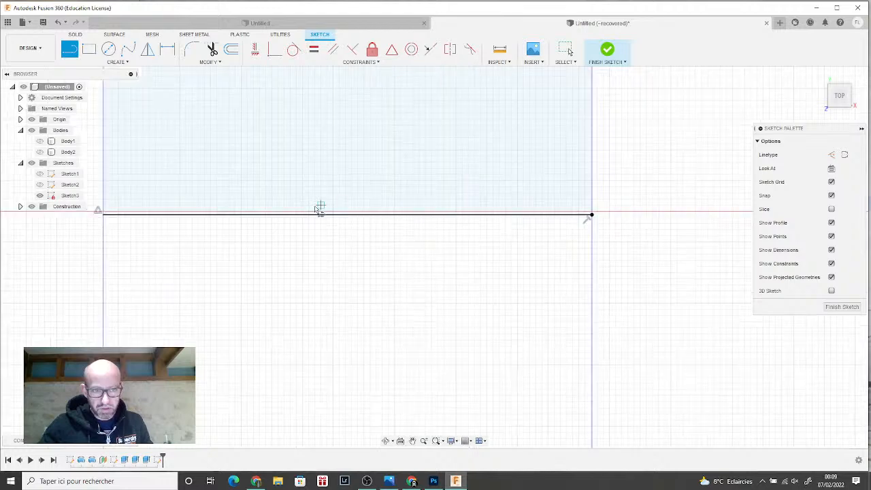
pyautogui.moveTo(307, 217)
pyautogui.mouseDown(button='middle')
pyautogui.moveTo(315, 191)
pyautogui.moveTo(315, 199)
pyautogui.mouseUp(button='middle')
pyautogui.scroll(-4, 304, 208)
pyautogui.scroll(-2, 299, 212)
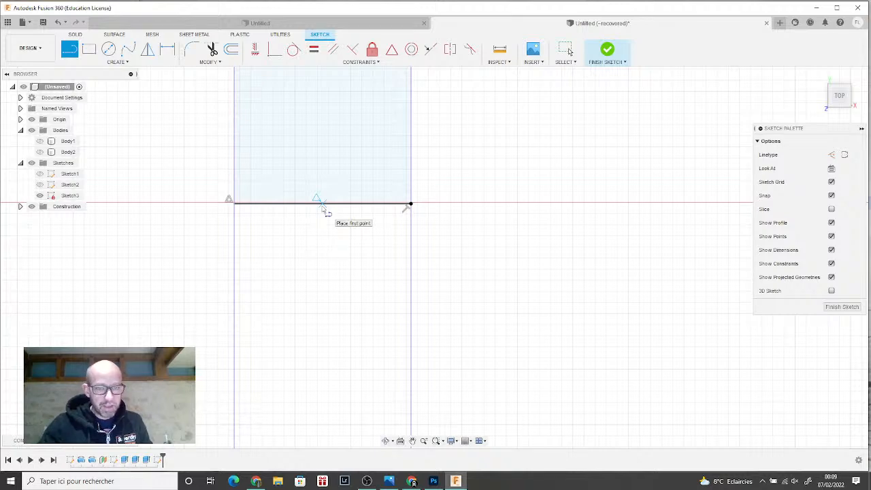
pyautogui.scroll(-2, 322, 208)
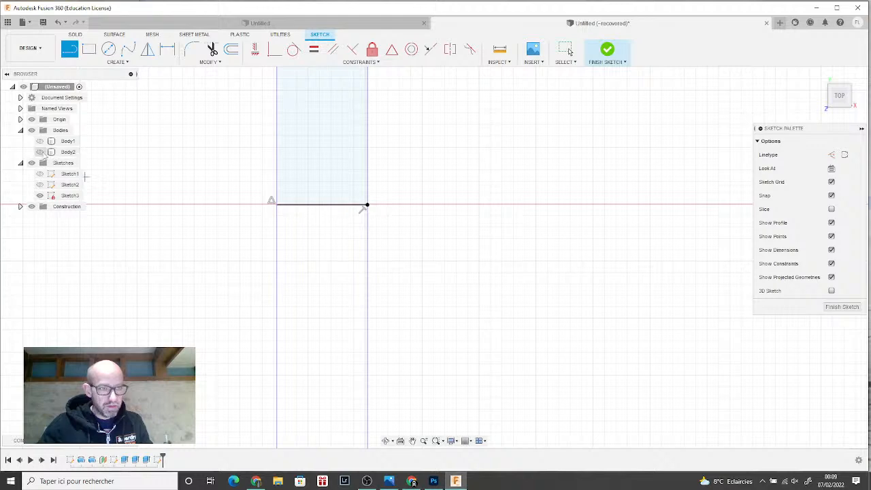
# - Show the ring body again, check the line against the ring from an angle and finish the sketch
pyautogui.click(40, 152)
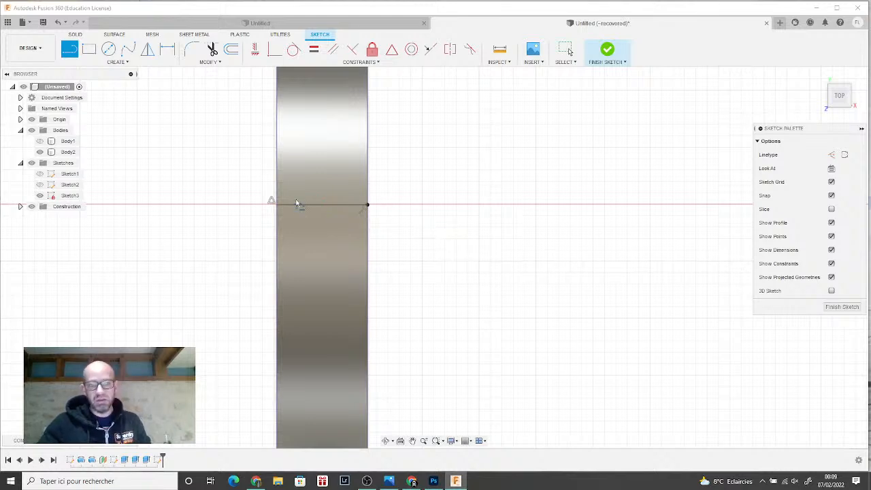
pyautogui.scroll(3, 294, 206)
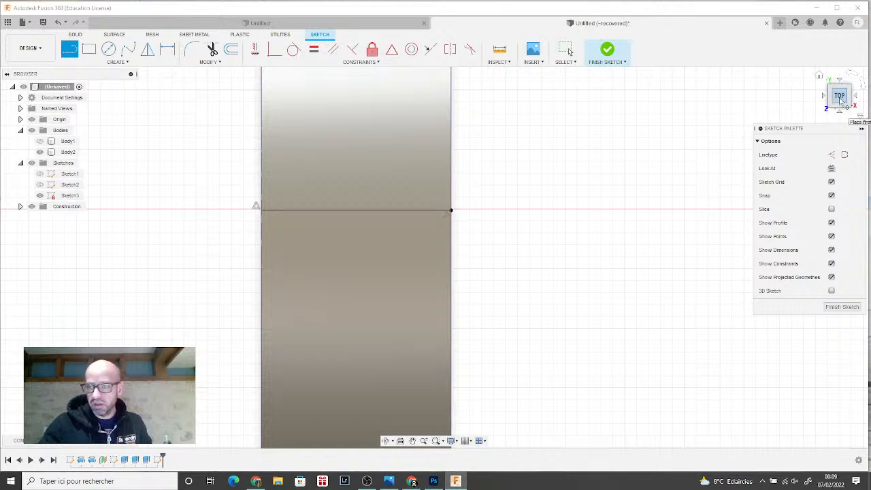
pyautogui.moveTo(839, 95)
pyautogui.mouseDown()
pyautogui.moveTo(808, 74)
pyautogui.moveTo(558, 224)
pyautogui.moveTo(373, 307)
pyautogui.mouseUp()
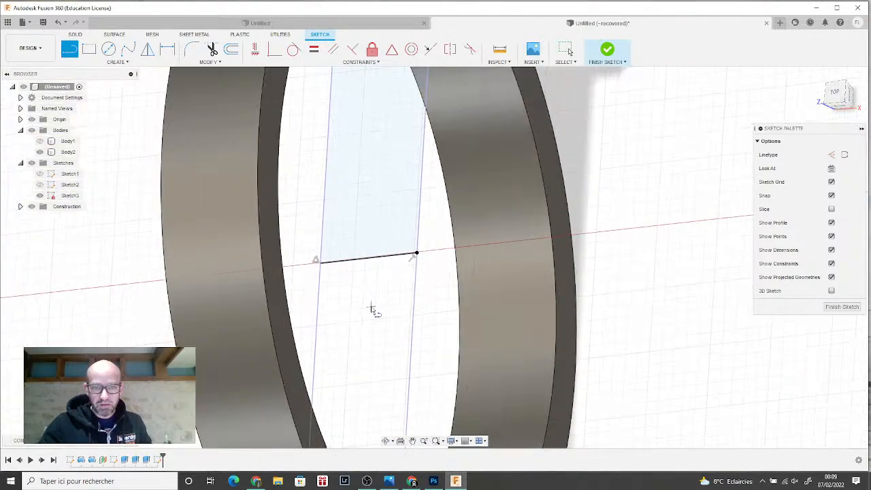
pyautogui.click(608, 50)
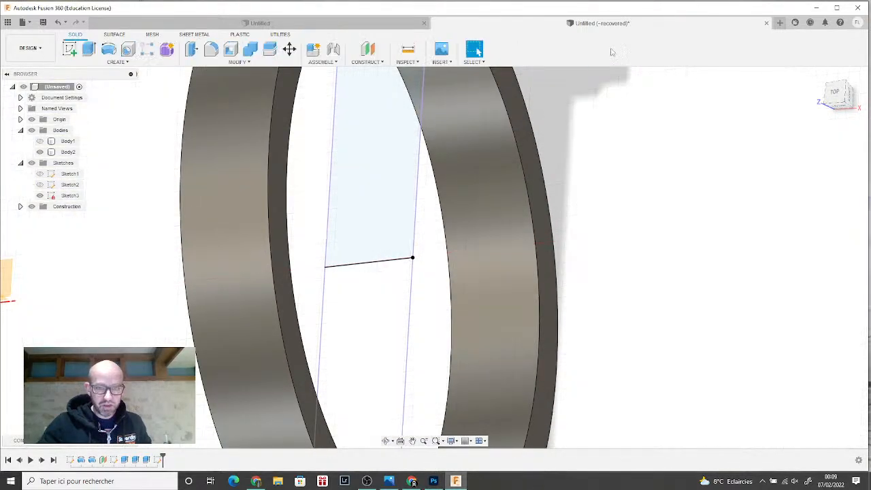
pyautogui.click(521, 280)
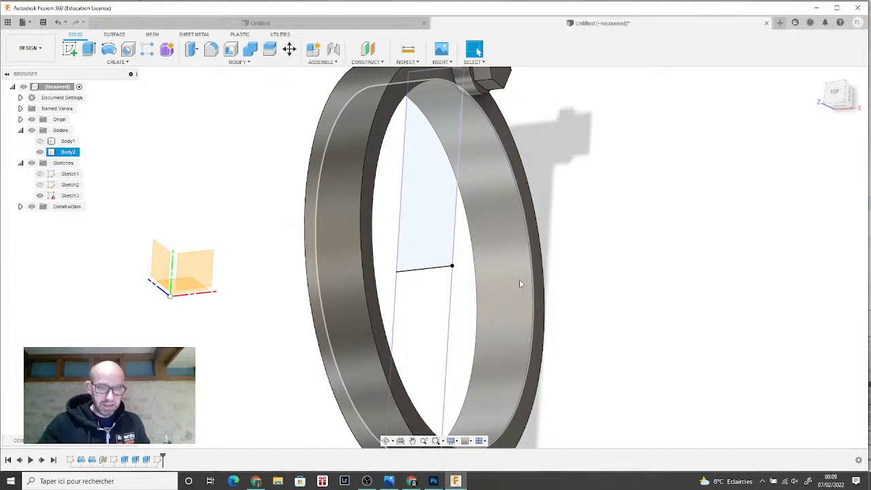
pyautogui.press('Escape')
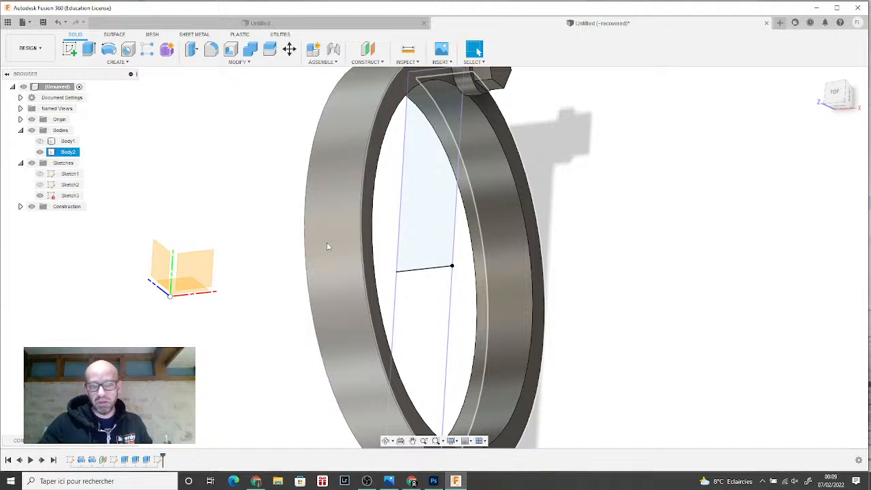
pyautogui.click(204, 175)
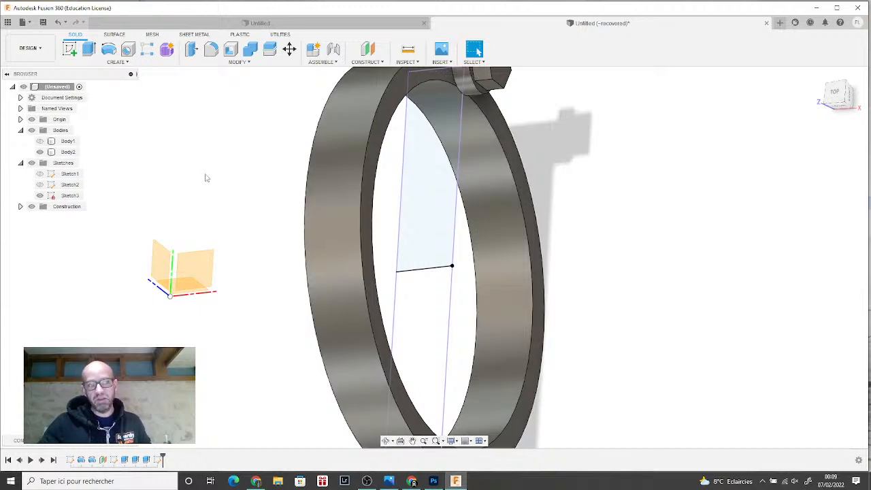
# - Start another sketch on the horizontal XY origin plane
pyautogui.click(70, 49)
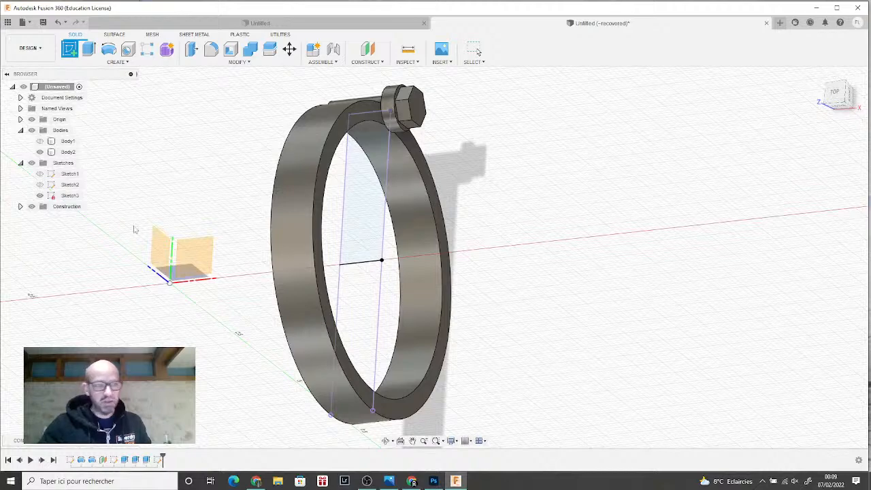
pyautogui.moveTo(840, 95); pyautogui.dragTo(870, 109)
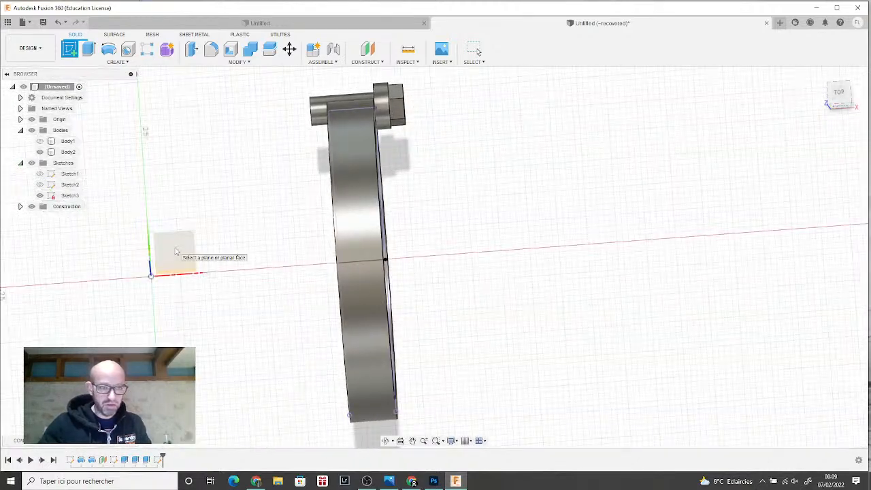
pyautogui.click(181, 252)
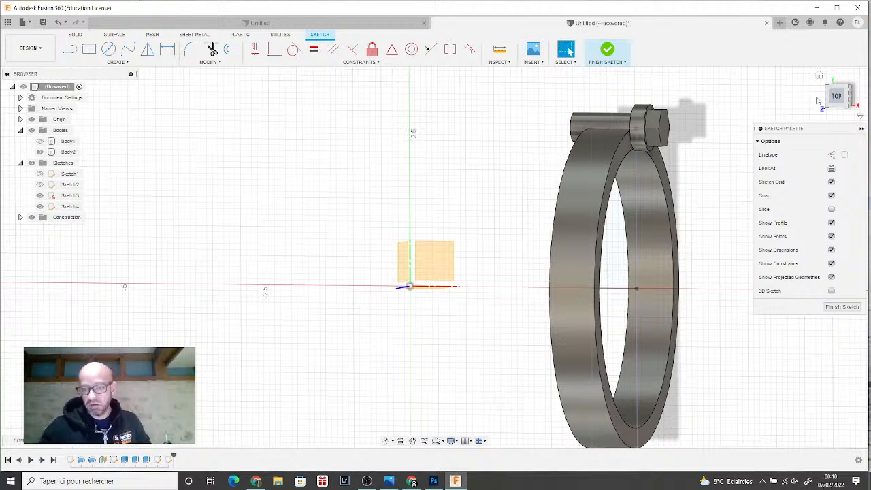
pyautogui.click(69, 49)
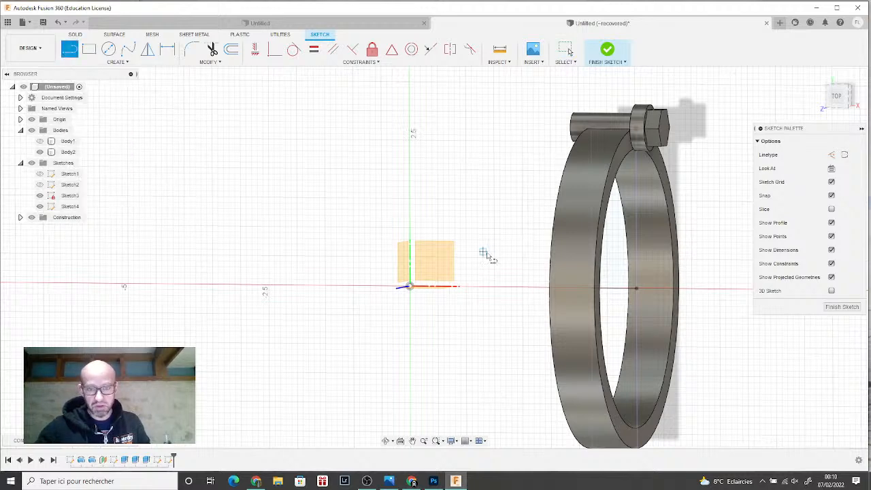
pyautogui.scroll(1, 486, 252)
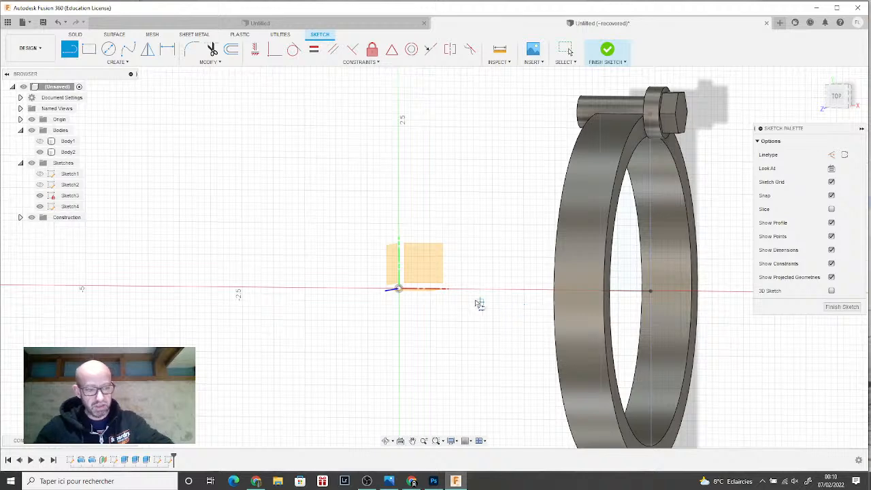
pyautogui.press('Escape')
pyautogui.click(130, 64)
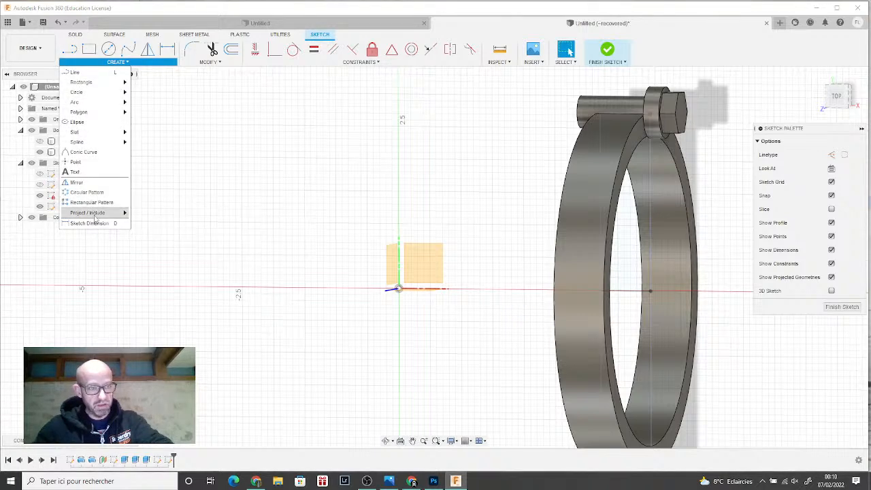
pyautogui.moveTo(109, 214)
pyautogui.click(152, 215)
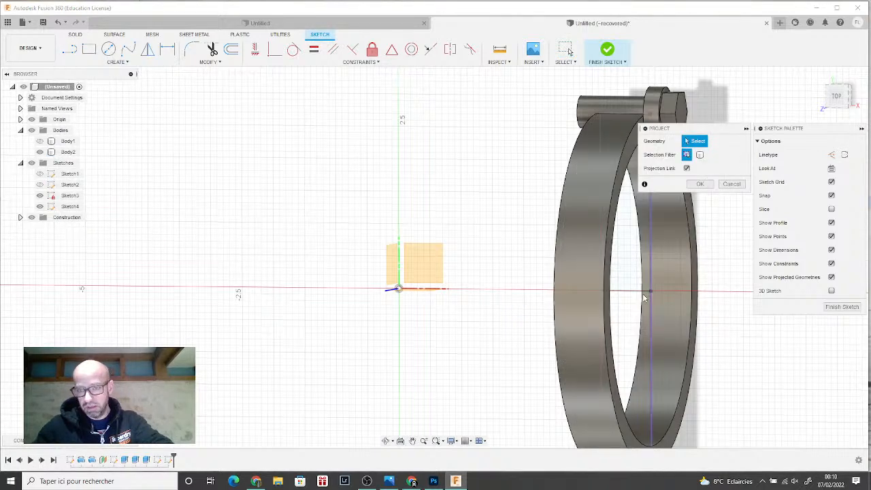
pyautogui.click(687, 281)
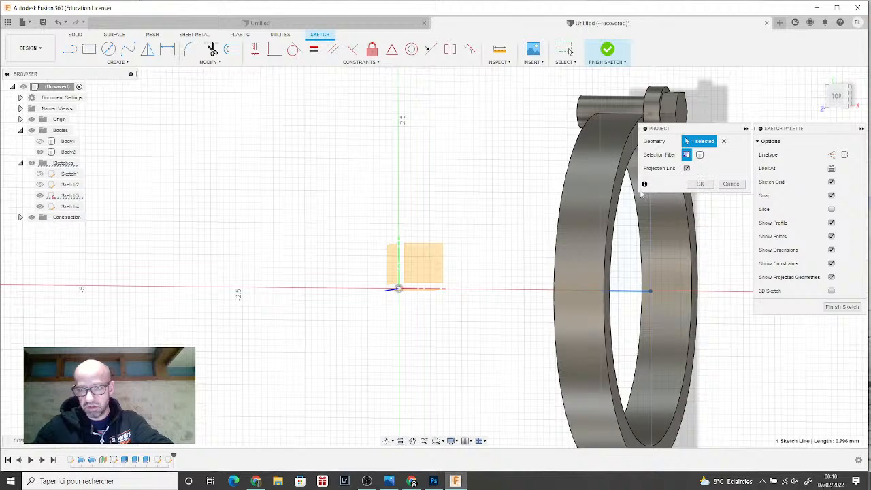
pyautogui.click(723, 141)
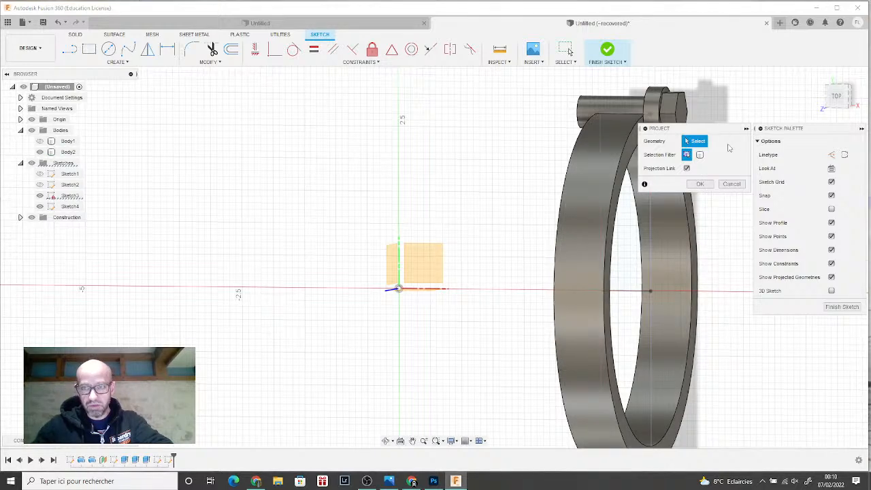
# - Set up a Project to Surface with the ring's outer cylindrical face as target and the short line inside the ring as curve
pyautogui.click(109, 64)
pyautogui.moveTo(99, 212)
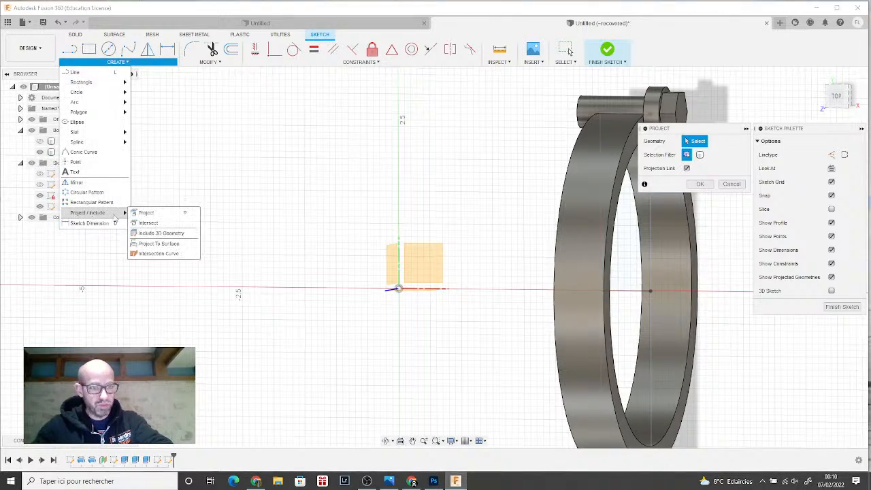
pyautogui.click(157, 244)
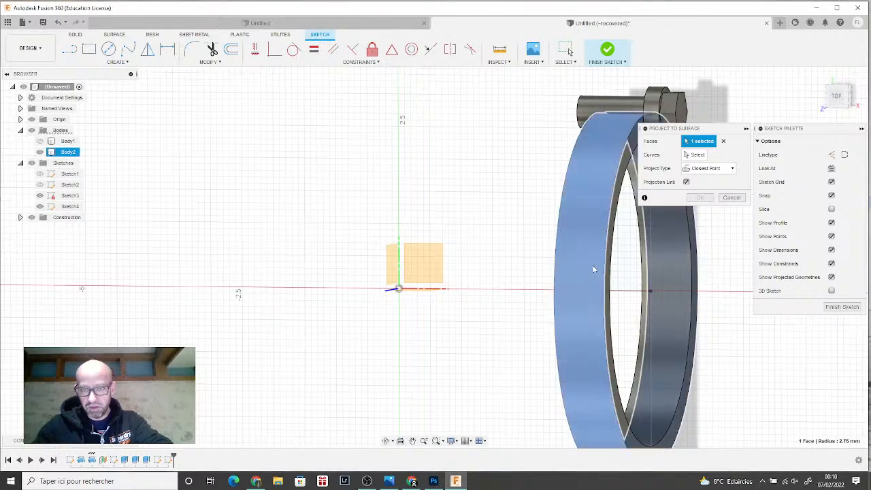
pyautogui.click(592, 265)
pyautogui.click(689, 155)
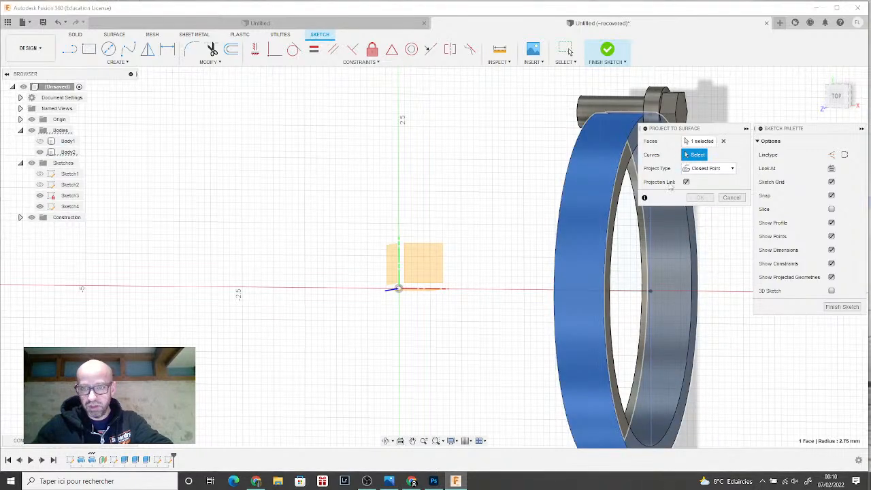
pyautogui.click(635, 293)
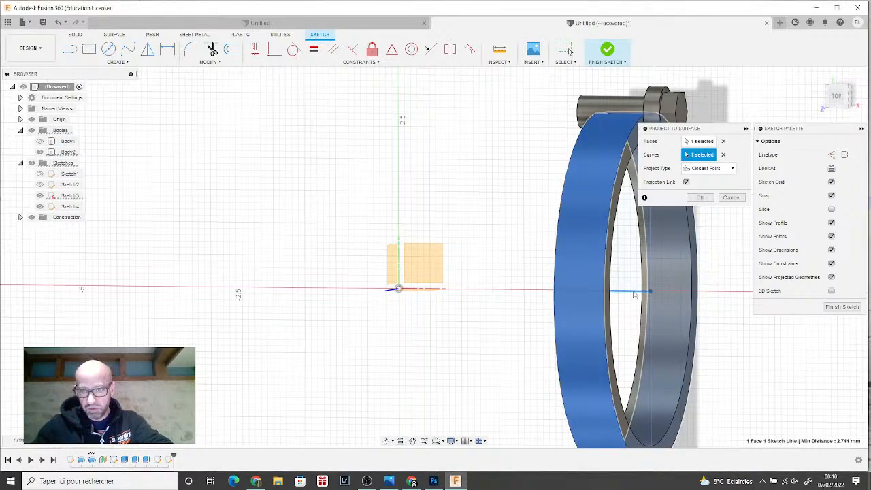
# - Project the line onto the ring face with the Along Vector type, using the blue Z axis as projection direction
pyautogui.click(714, 172)
pyautogui.click(708, 190)
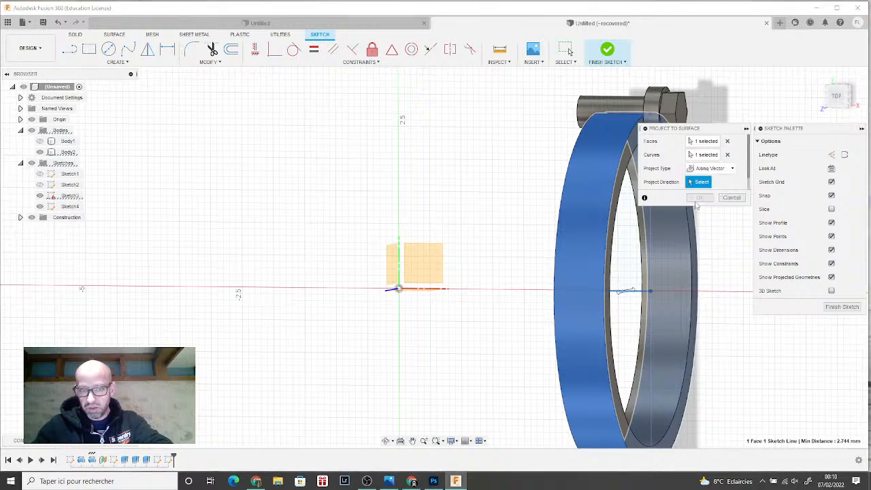
pyautogui.scroll(2, 395, 293)
pyautogui.click(400, 291)
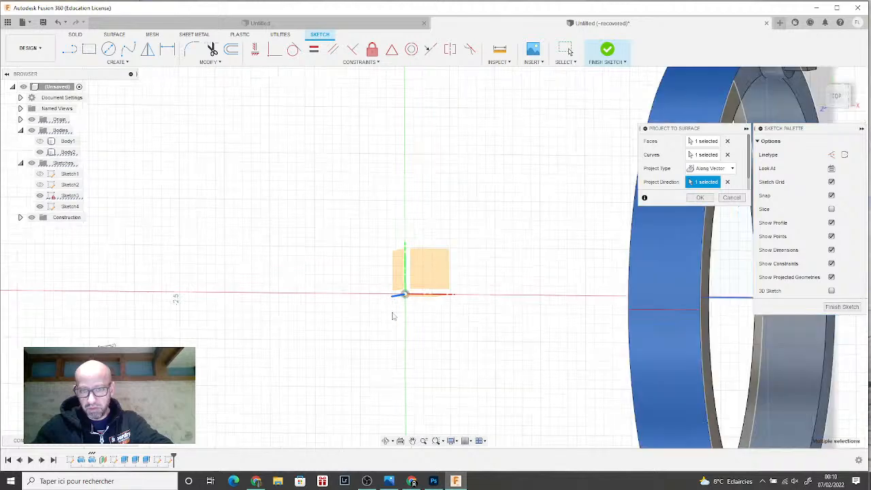
pyautogui.scroll(-2, 408, 313)
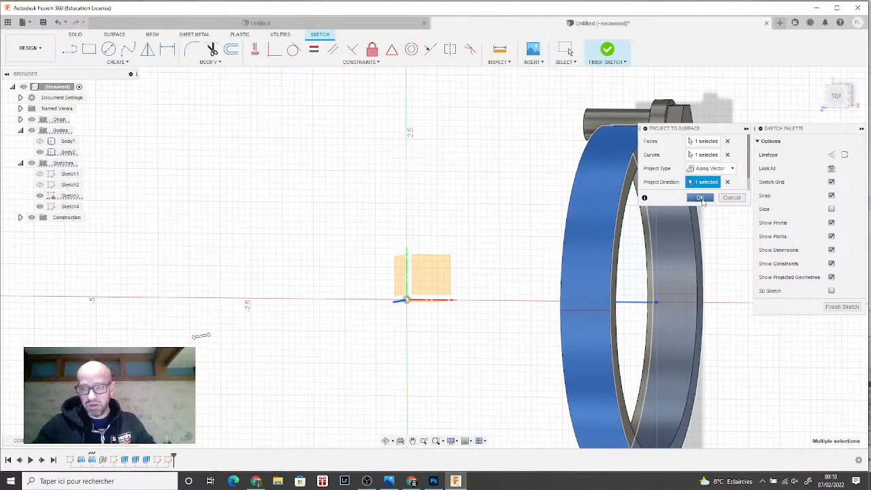
pyautogui.click(701, 198)
# - Check the projected lines on the ring from an angle and finish the sketch
pyautogui.scroll(2, 614, 329)
pyautogui.moveTo(613, 327); pyautogui.dragTo(492, 317, button='middle')
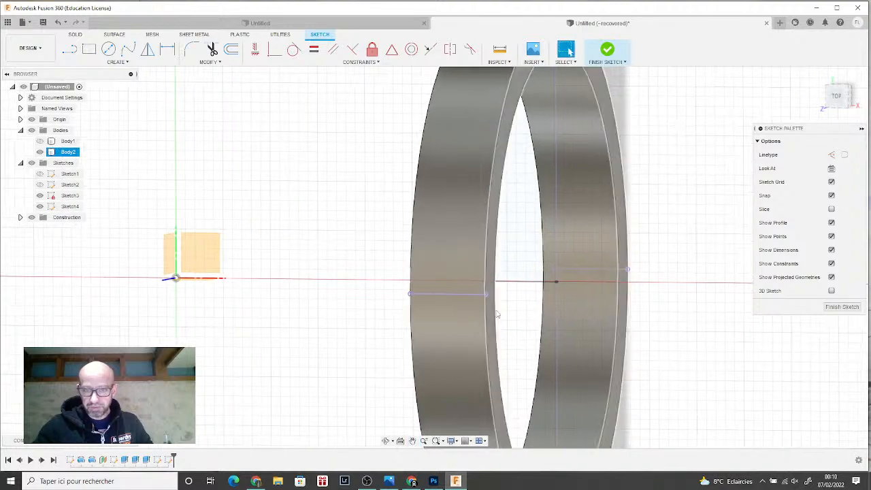
pyautogui.moveTo(838, 99); pyautogui.dragTo(819, 104)
pyautogui.scroll(-3, 538, 311)
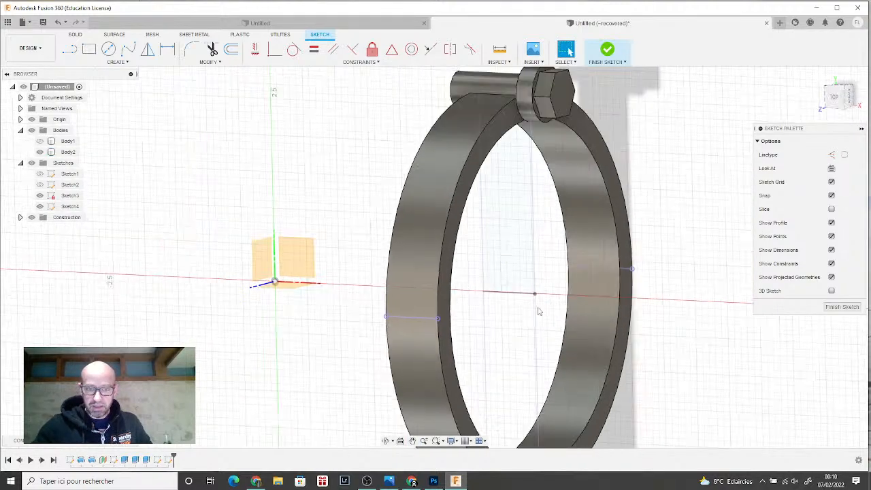
pyautogui.click(608, 53)
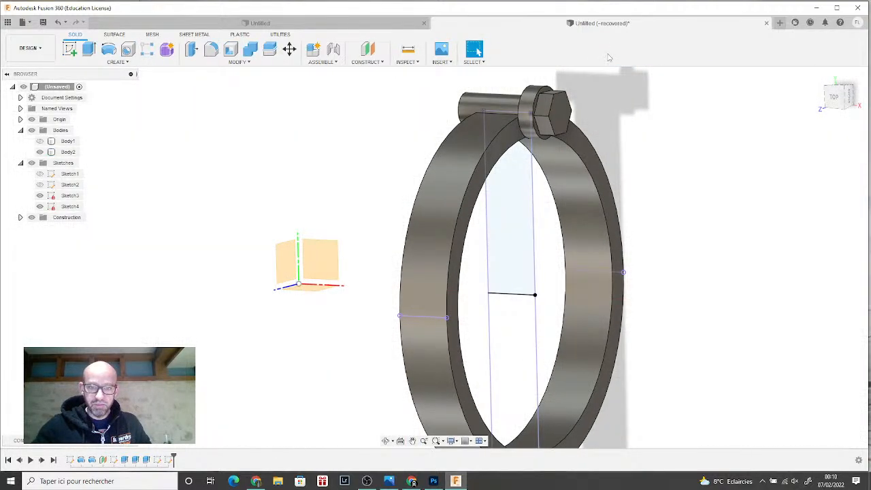
pyautogui.click(406, 314)
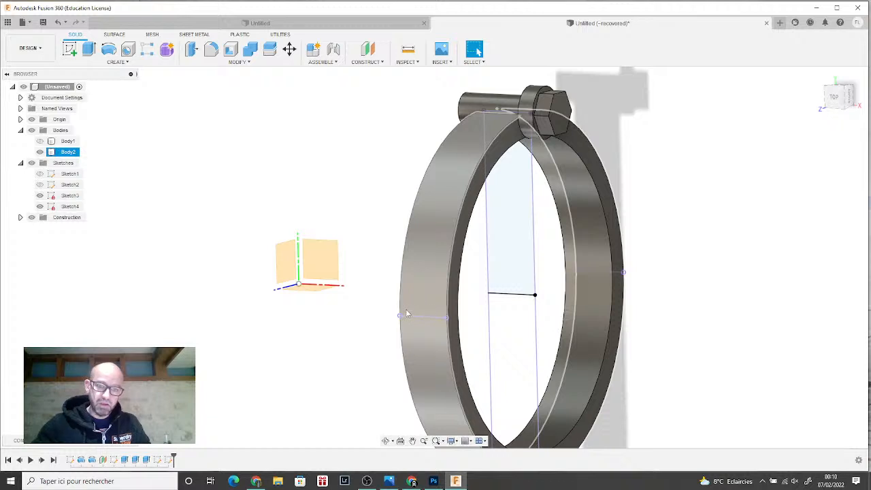
pyautogui.press('Escape')
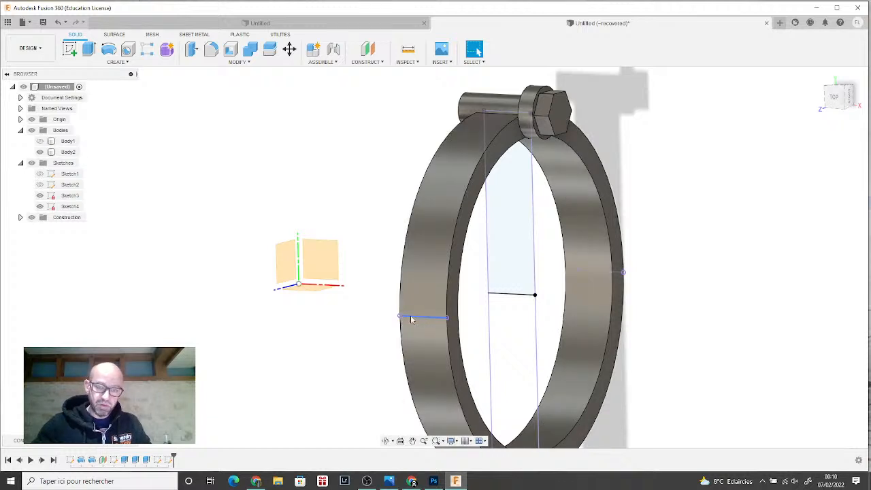
pyautogui.click(412, 314)
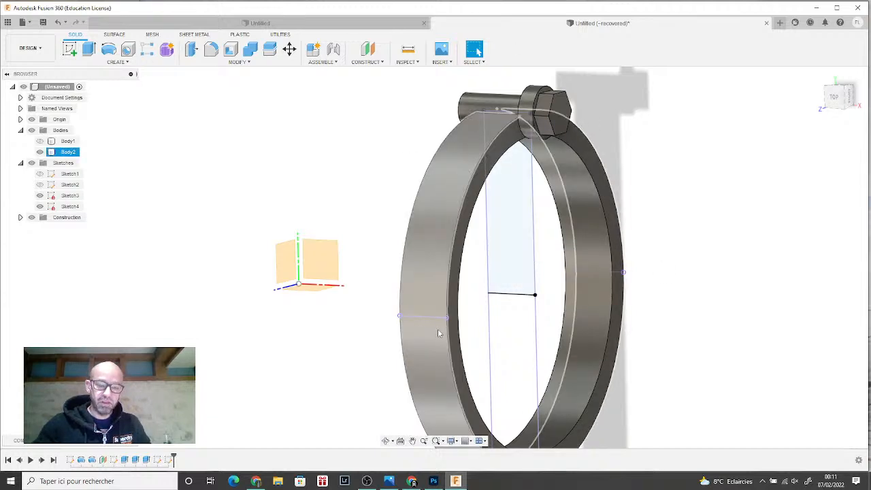
pyautogui.click(355, 252)
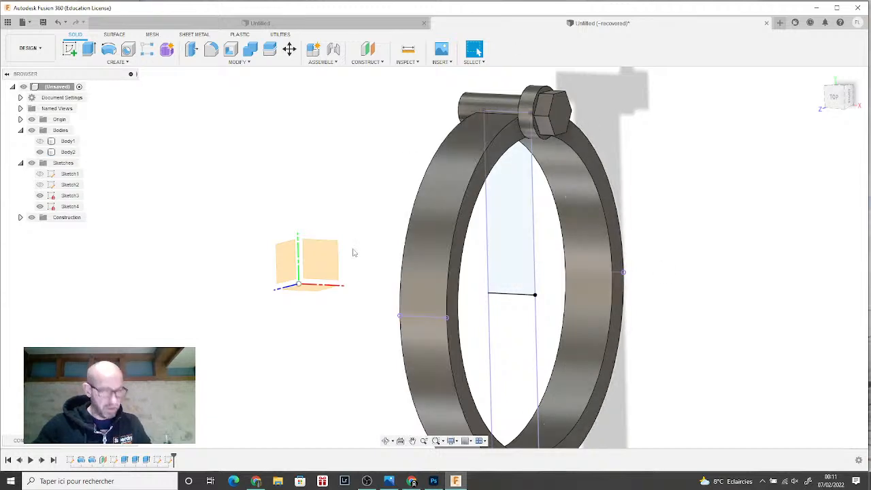
# - Start a Pipe feature with the projected line across the ring's outer face as its path
pyautogui.click(143, 63)
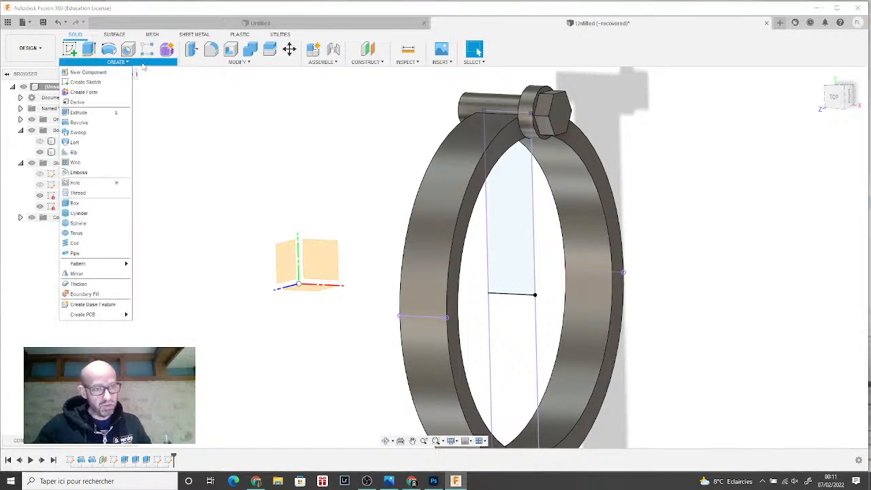
pyautogui.click(103, 254)
pyautogui.scroll(3, 389, 271)
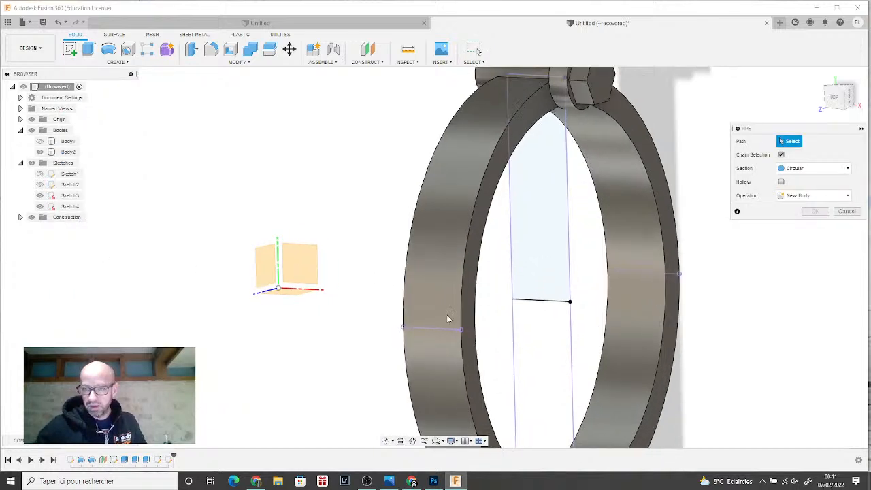
pyautogui.scroll(2, 446, 331)
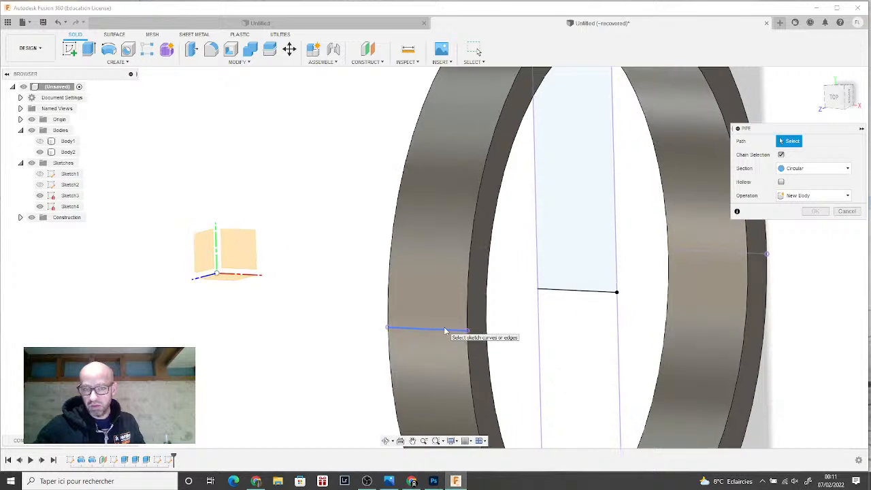
pyautogui.click(446, 332)
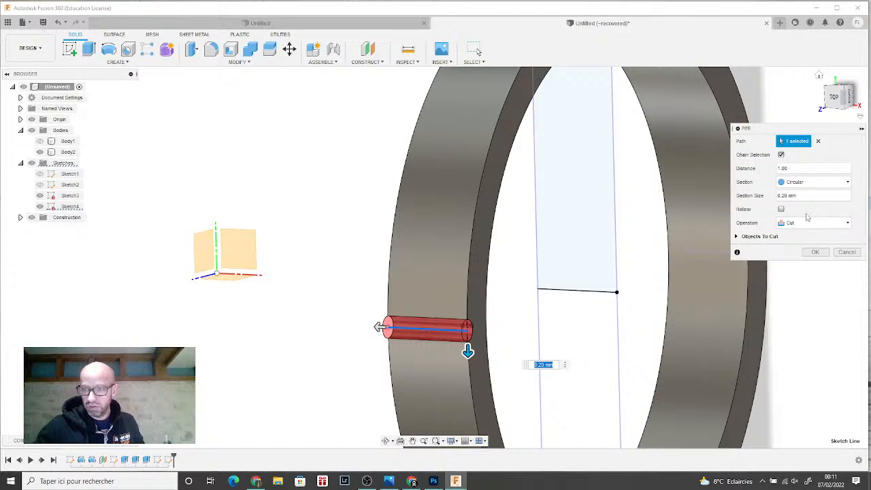
# - Compare the square and triangular pipe sections and set the section to Square
pyautogui.click(825, 185)
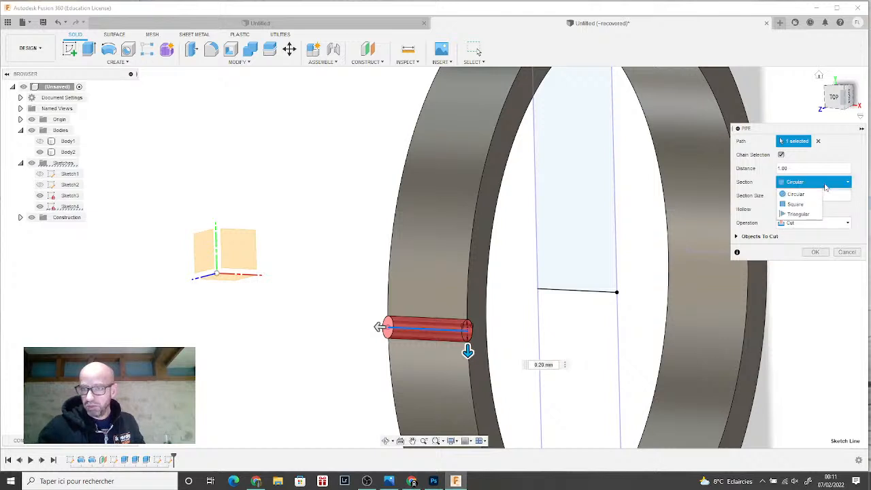
pyautogui.click(817, 204)
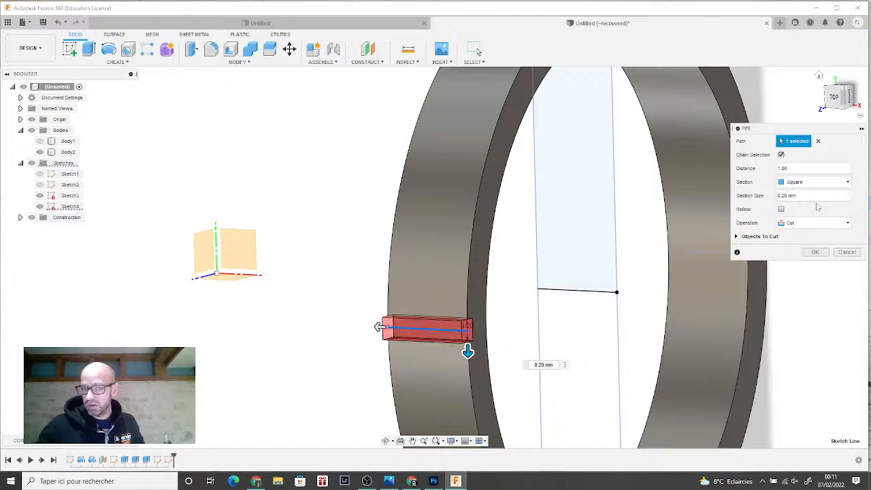
pyautogui.click(821, 182)
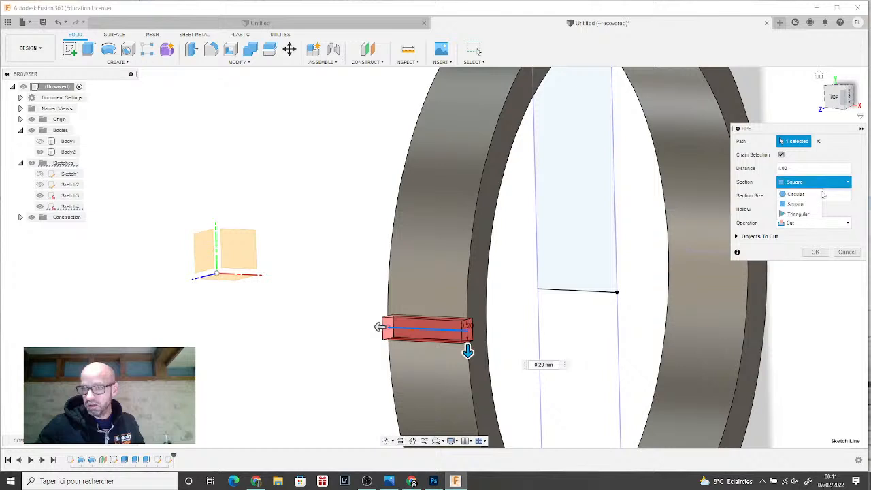
pyautogui.click(810, 216)
pyautogui.click(817, 183)
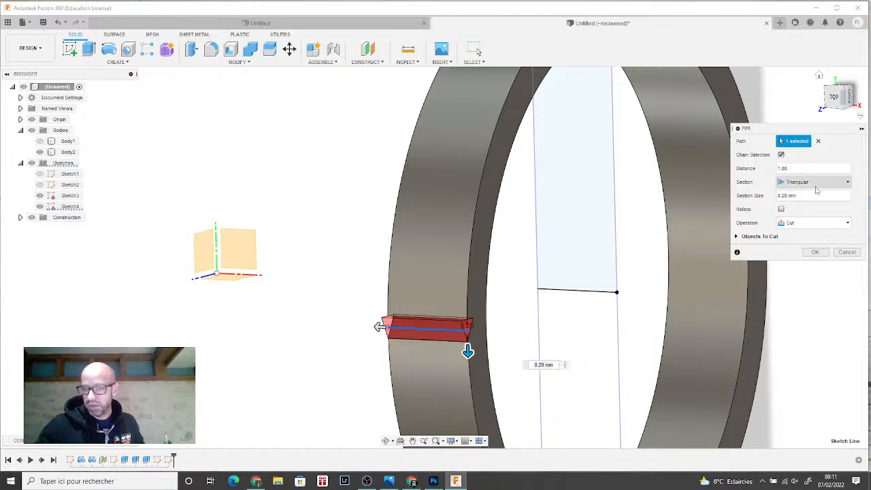
pyautogui.click(814, 204)
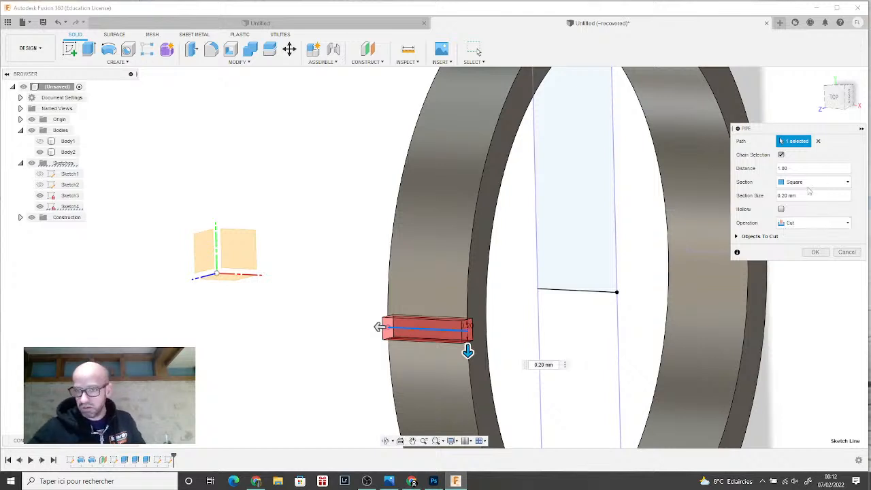
# - Check the square pipe section on the ring from several angles and complete the Pipe cut with a 0.20 mm section size
pyautogui.click(839, 102)
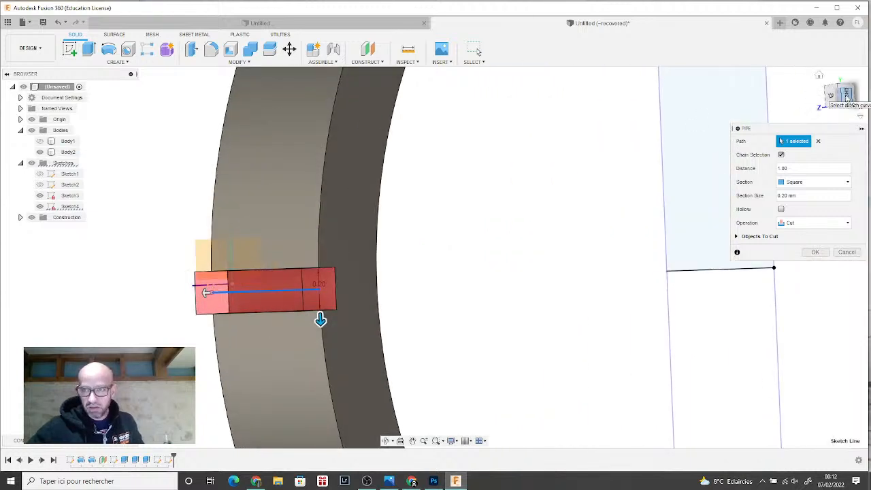
pyautogui.moveTo(436, 327)
pyautogui.keyDown('shift'); pyautogui.mouseDown(button='middle')
pyautogui.moveTo(408, 381)
pyautogui.moveTo(358, 414)
pyautogui.moveTo(506, 369)
pyautogui.mouseUp(button='middle'); pyautogui.keyUp('shift')
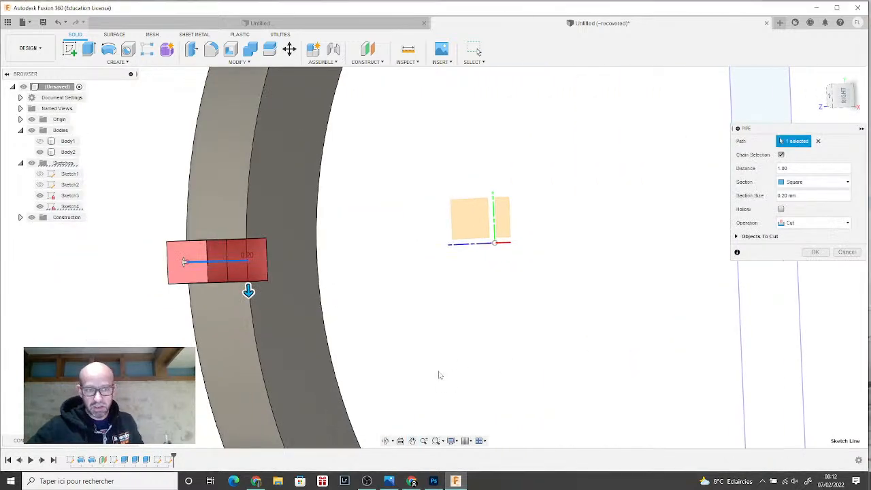
pyautogui.moveTo(247, 291); pyautogui.dragTo(294, 303, button='middle')
pyautogui.click(294, 303)
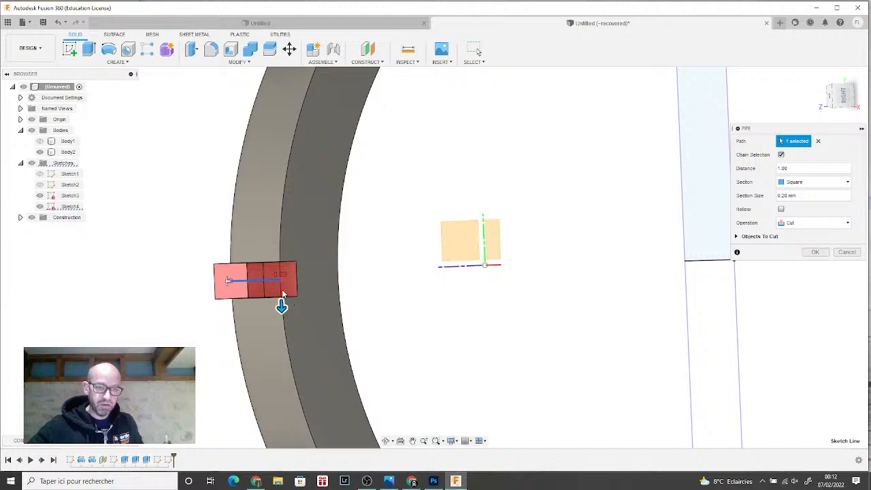
pyautogui.scroll(1, 283, 298)
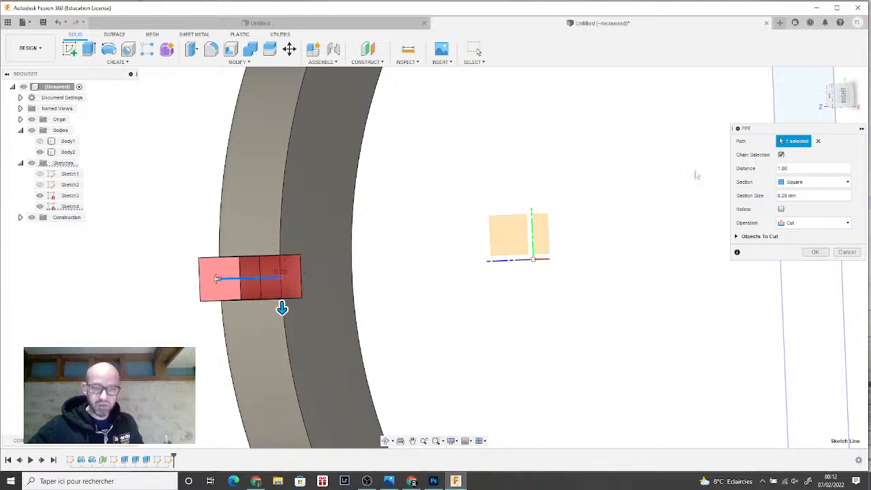
pyautogui.click(842, 98)
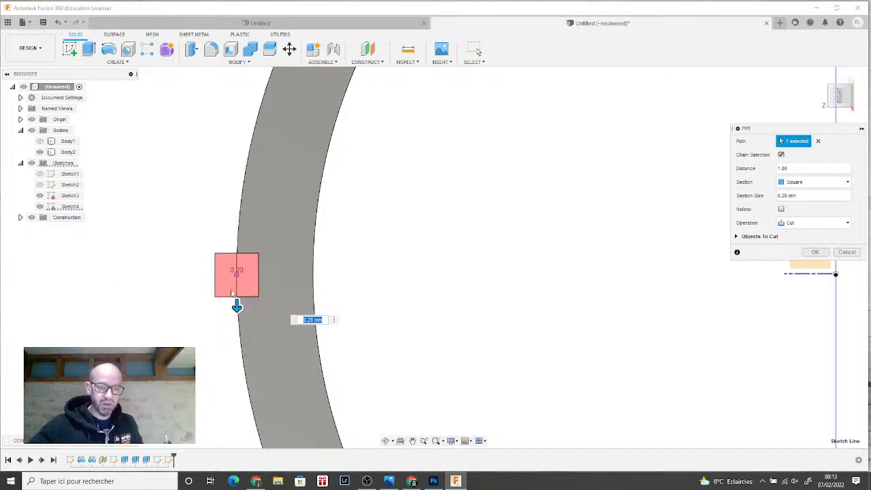
pyautogui.click(847, 100)
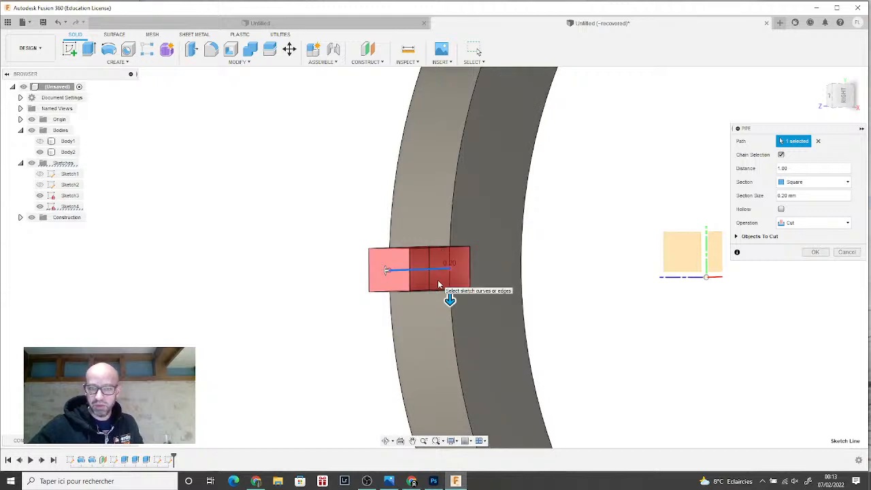
pyautogui.click(816, 252)
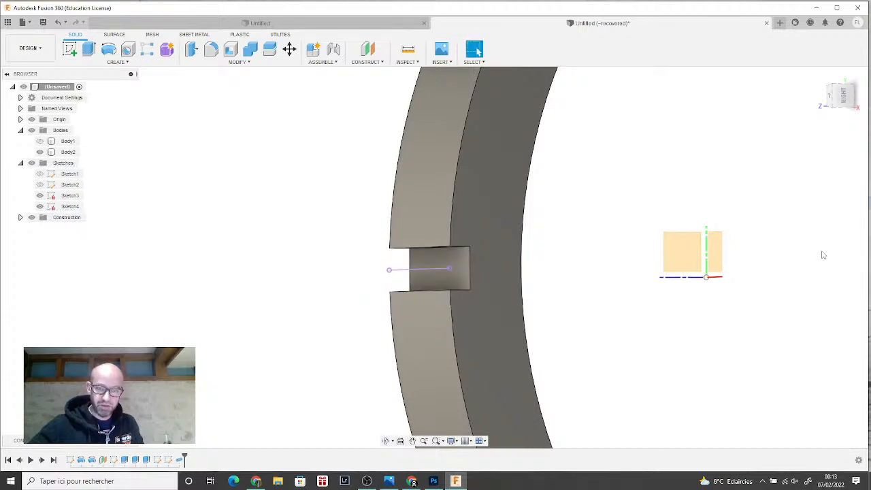
# - Offset the floor face of the ring's notch by -0.05 mm to deepen the cut
pyautogui.scroll(2, 328, 173)
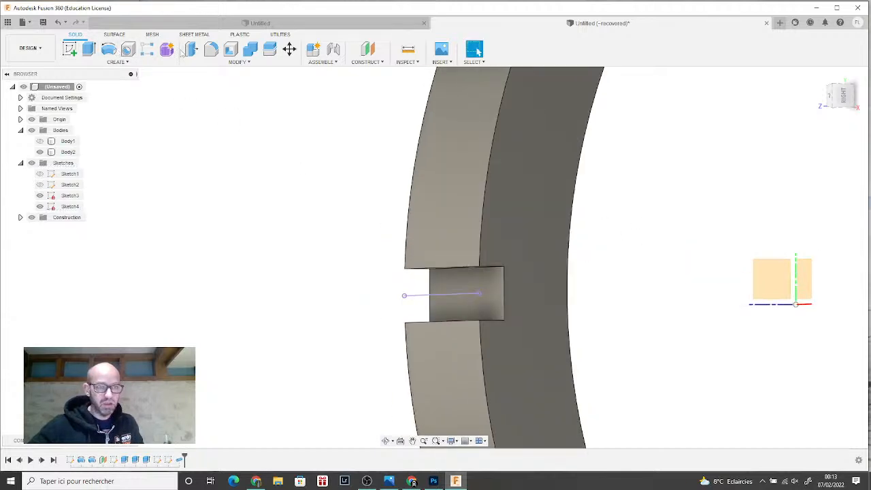
pyautogui.click(190, 53)
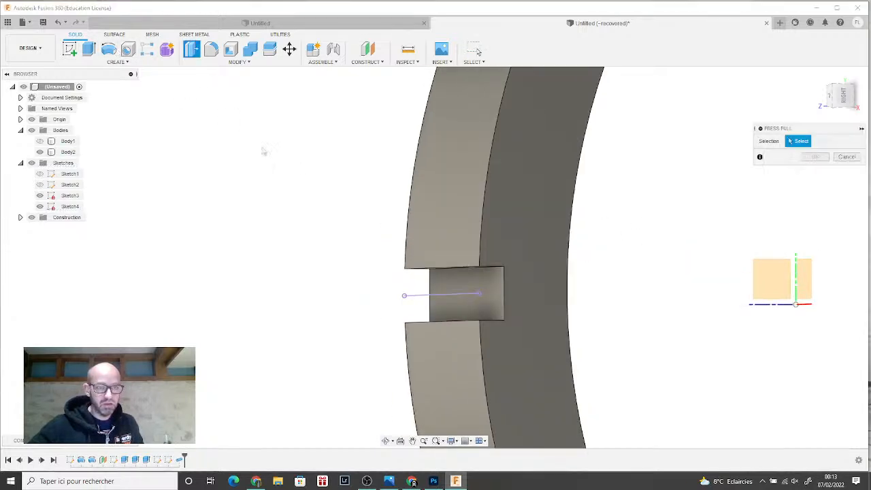
pyautogui.click(494, 302)
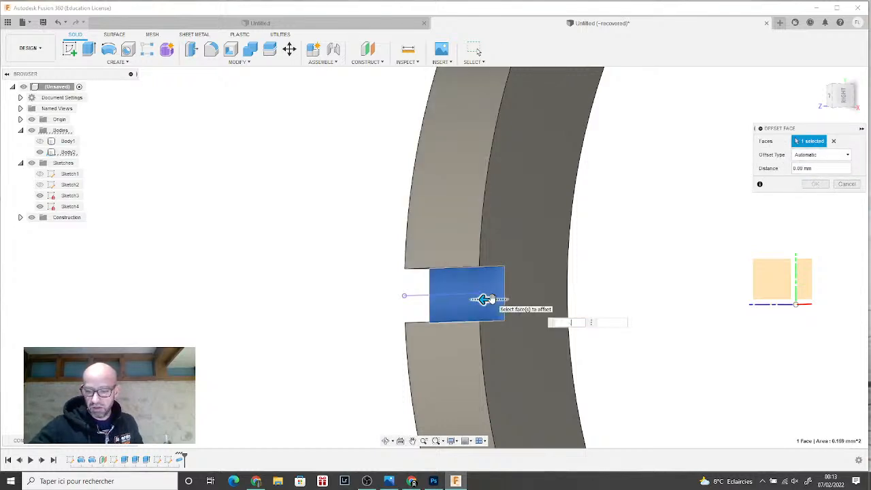
pyautogui.write('-.05')
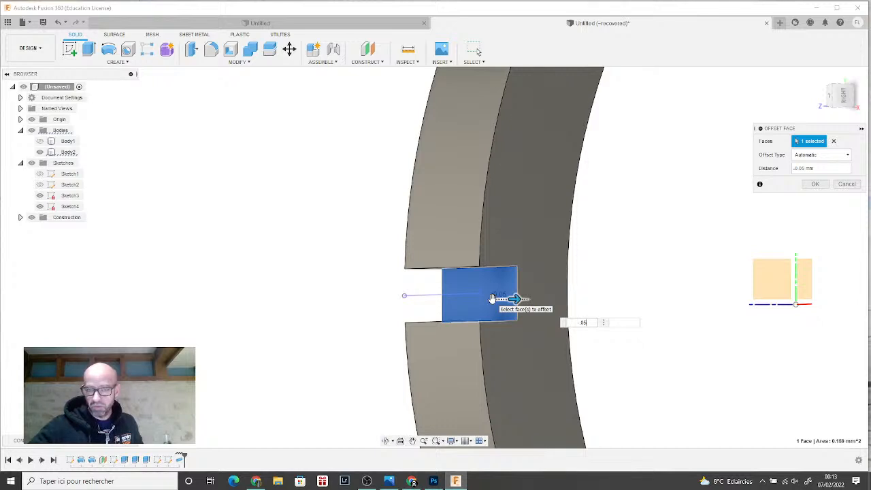
pyautogui.click(814, 184)
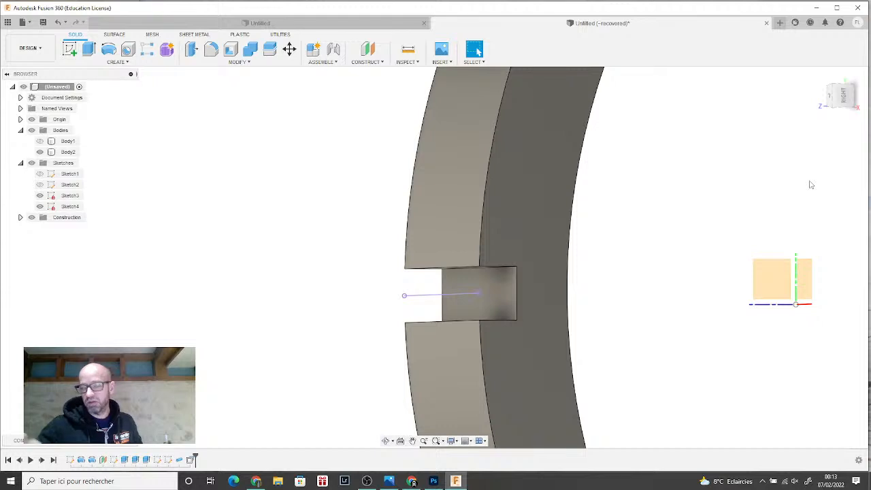
# - Start a Circular Pattern for the notch with the whole ring in view
pyautogui.scroll(-5, 617, 270)
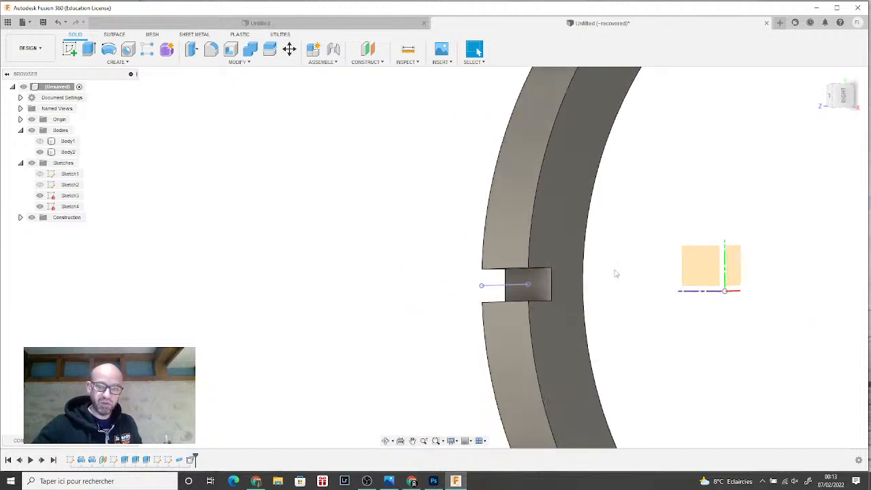
pyautogui.click(842, 107)
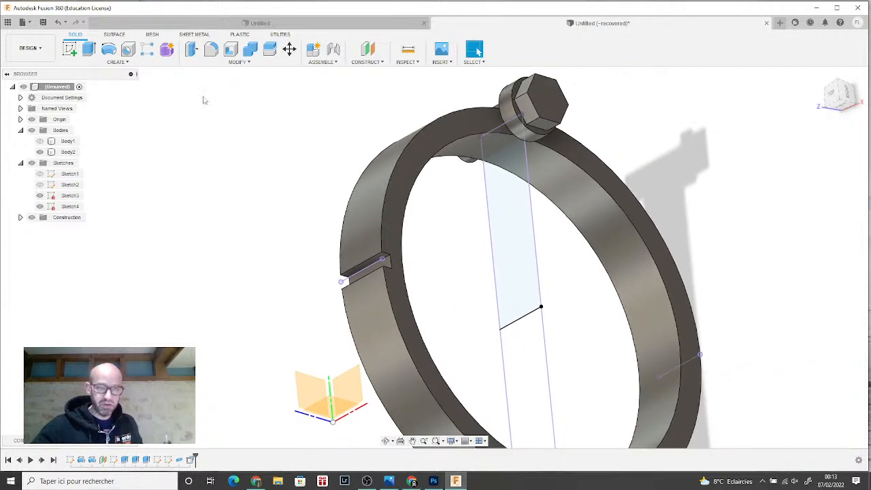
pyautogui.click(163, 66)
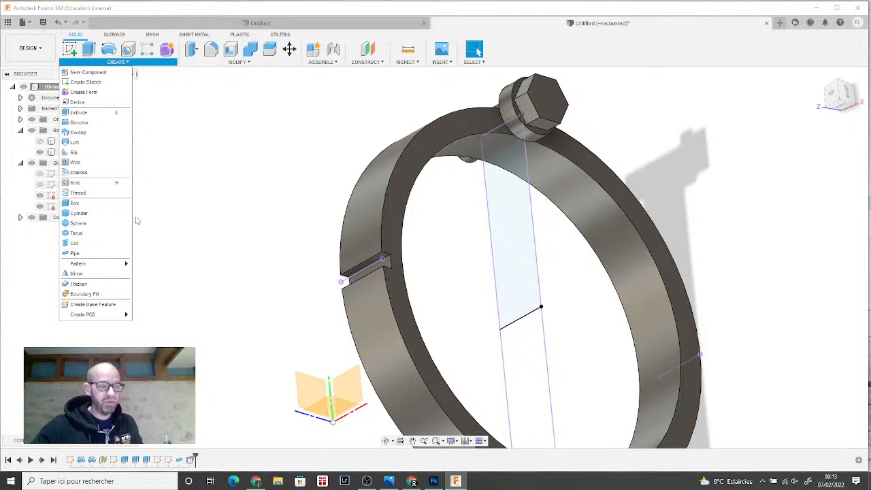
pyautogui.moveTo(117, 265)
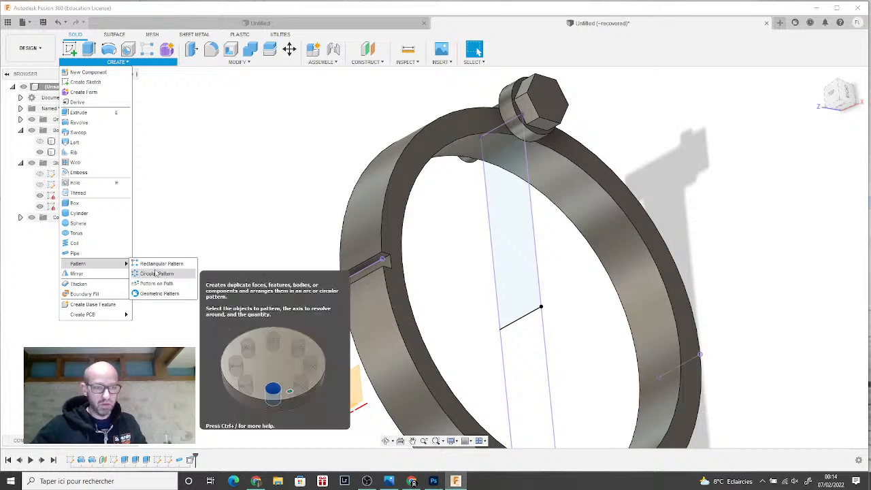
pyautogui.click(156, 273)
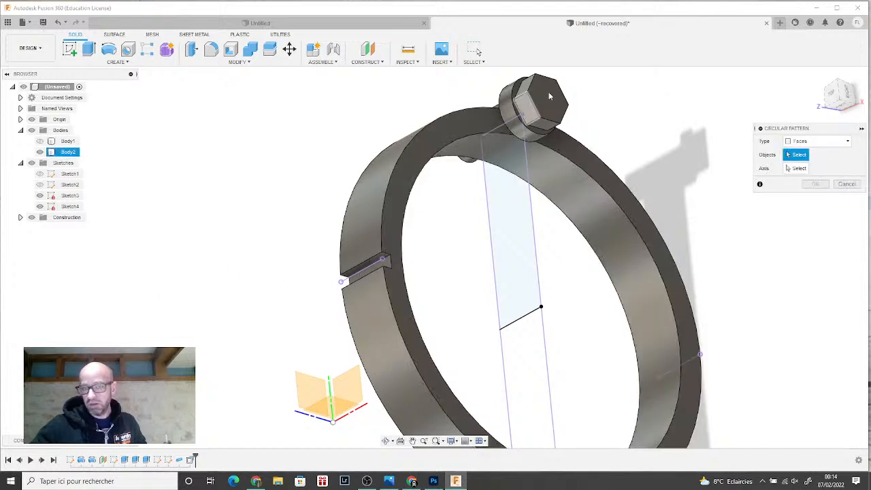
# - Try the Features pattern type with the pipe cut and the face offset as objects
pyautogui.click(816, 141)
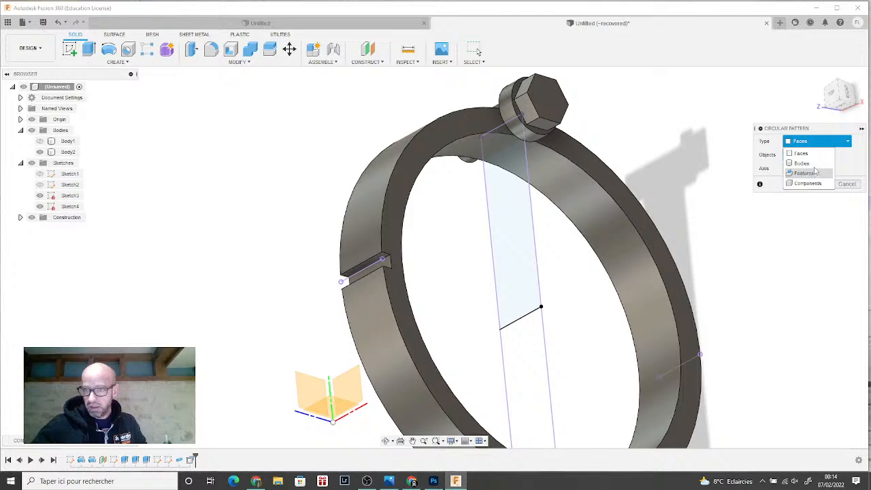
pyautogui.click(816, 175)
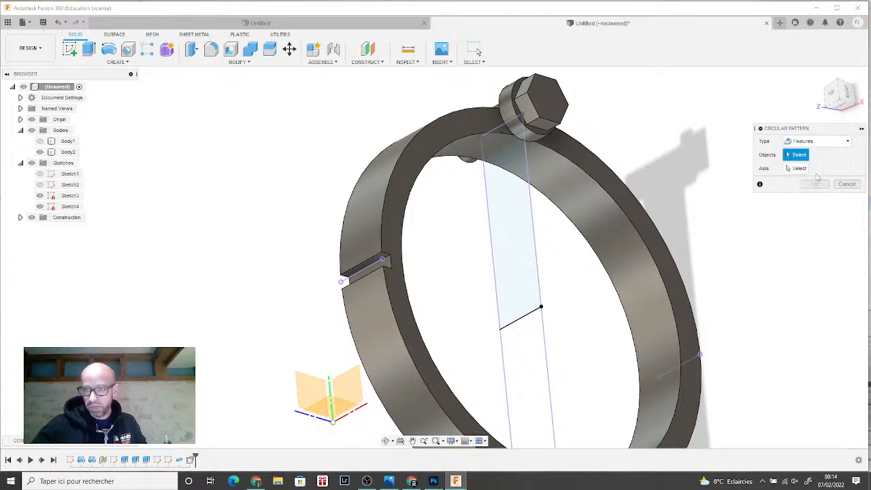
pyautogui.click(180, 461)
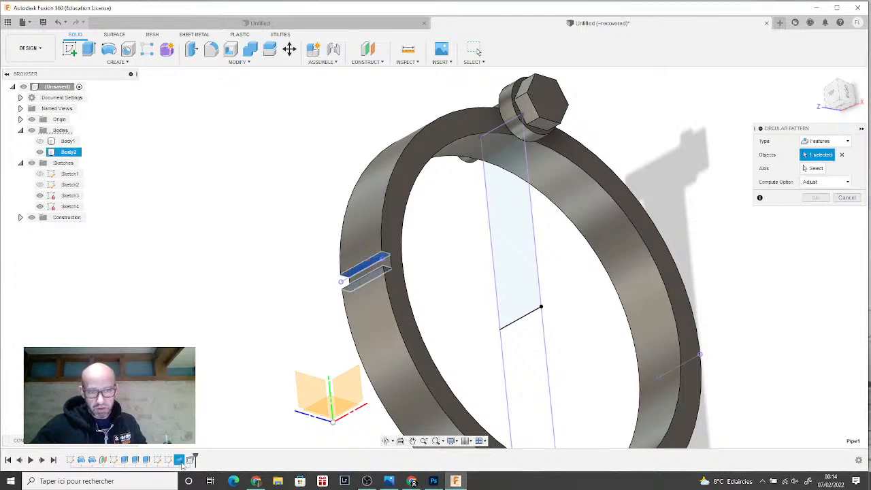
pyautogui.click(190, 460)
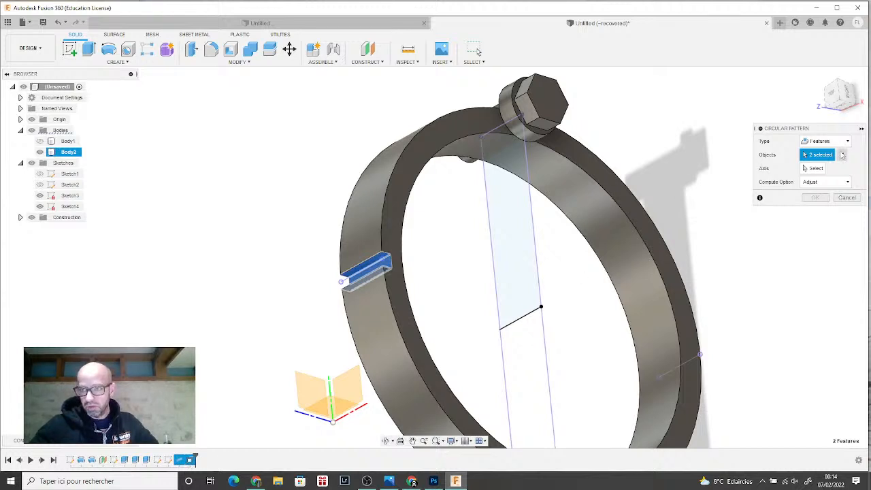
# - Set the pattern type to Faces and select the notch's three faces as the objects
pyautogui.click(848, 142)
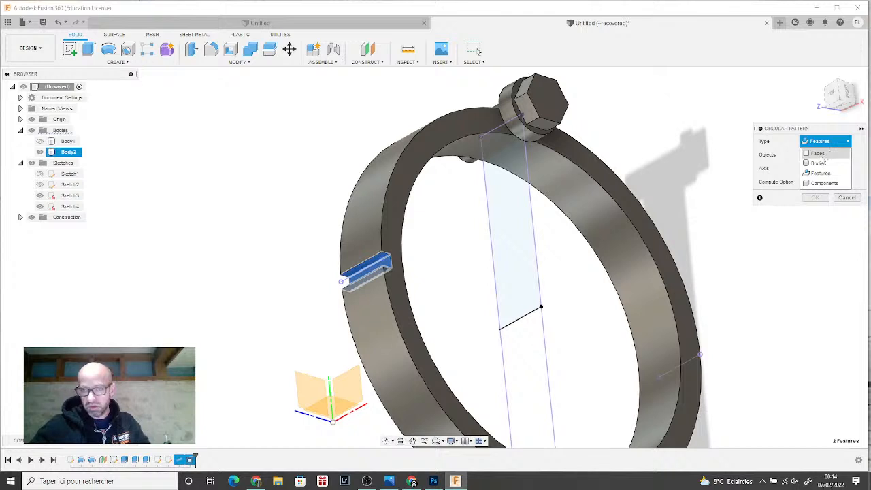
pyautogui.click(819, 154)
pyautogui.scroll(3, 364, 287)
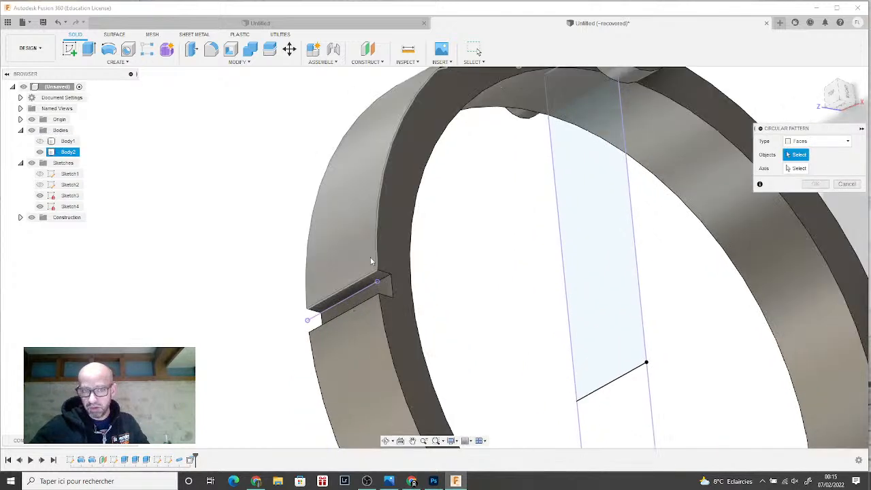
pyautogui.click(364, 287)
pyautogui.click(354, 316)
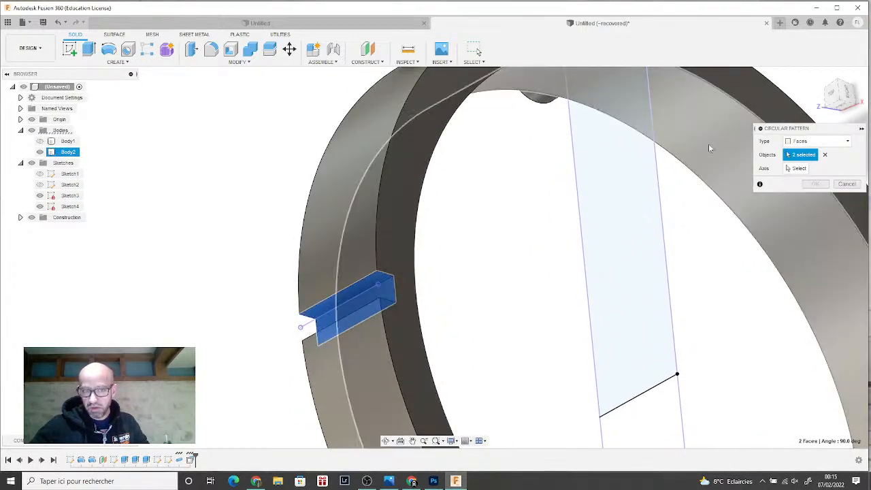
pyautogui.keyDown('shift'); pyautogui.moveTo(436, 256); pyautogui.dragTo(565, 197, button='middle'); pyautogui.keyUp('shift')
pyautogui.click(365, 317)
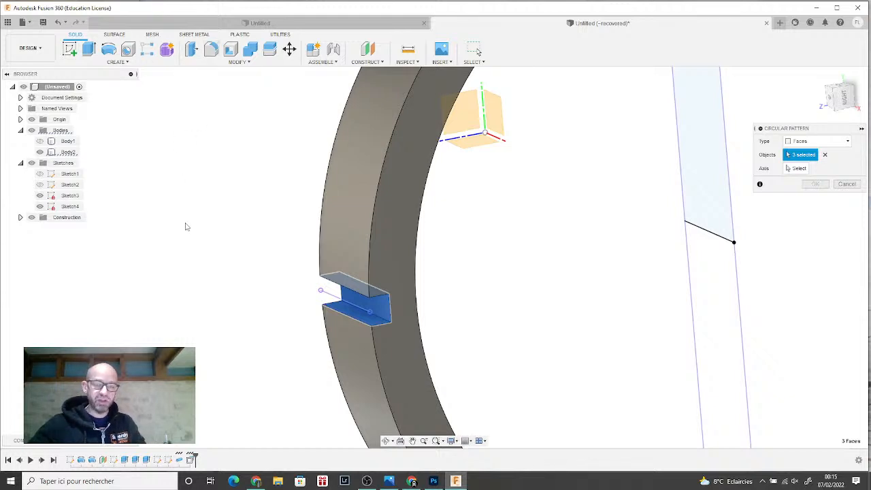
pyautogui.moveTo(185, 227); pyautogui.dragTo(170, 249, button='middle')
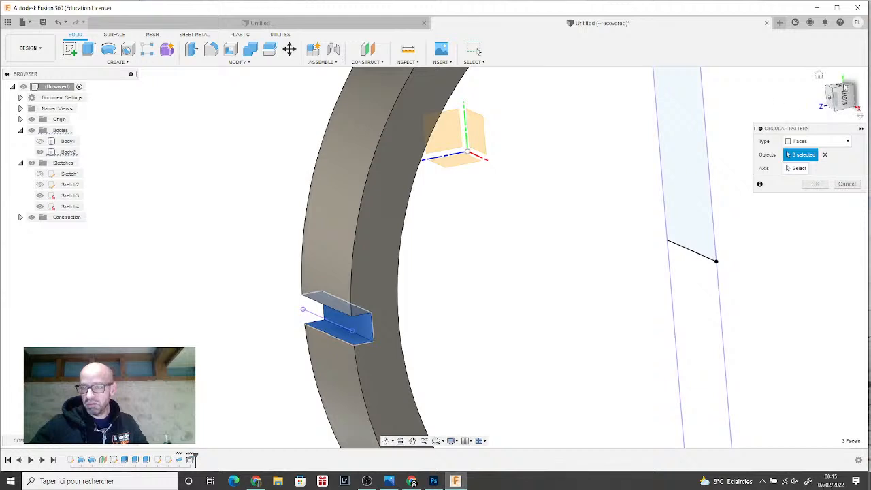
pyautogui.moveTo(845, 91); pyautogui.dragTo(577, 289)
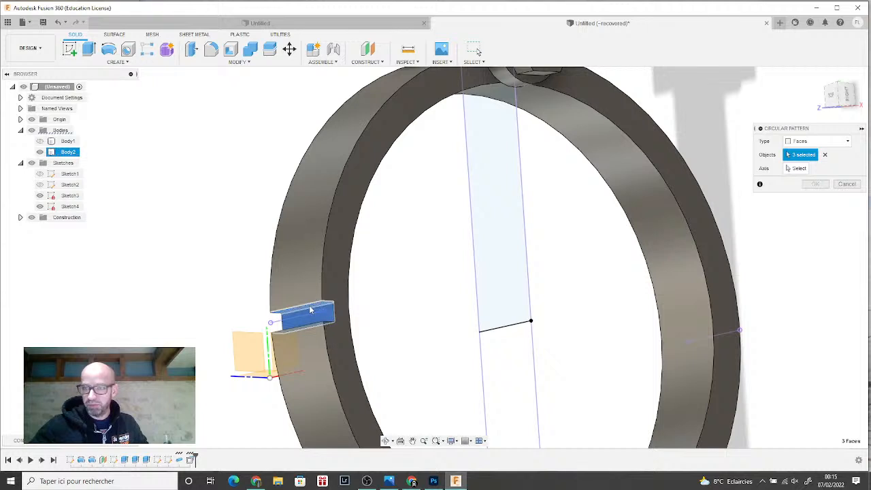
# - Set the short sketch line at the ring's centre as the pattern's rotation axis
pyautogui.click(798, 168)
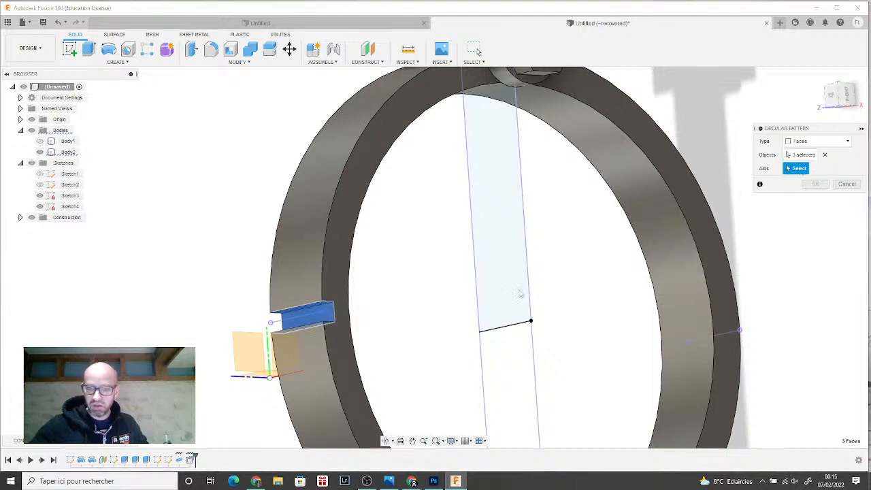
pyautogui.click(518, 325)
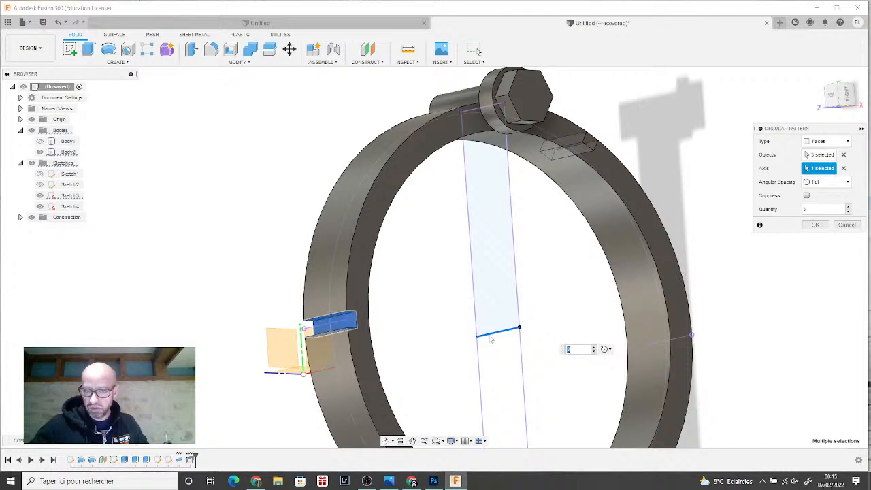
pyautogui.scroll(-3, 492, 339)
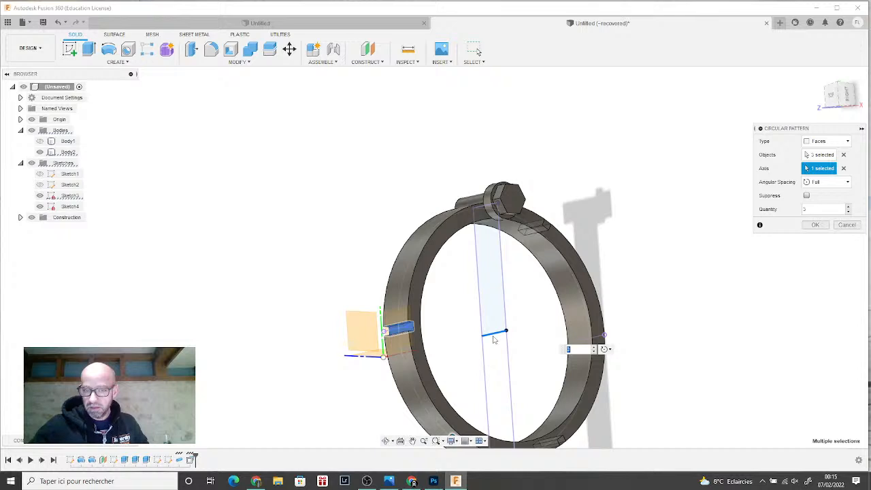
pyautogui.scroll(-1, 495, 340)
pyautogui.moveTo(495, 340); pyautogui.dragTo(477, 315, button='middle')
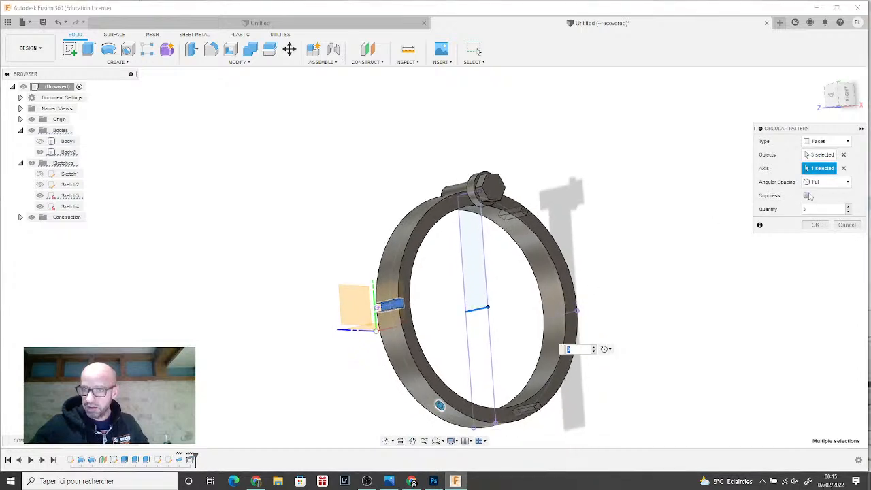
# - Keep instance suppression enabled for the circular pattern, try quantities of 20 and 30, and set the quantity to 40
pyautogui.click(807, 196)
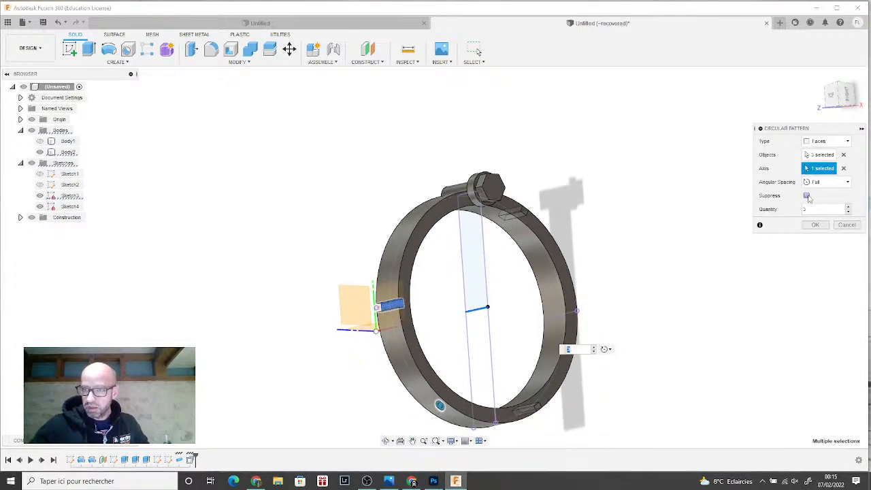
pyautogui.click(808, 196)
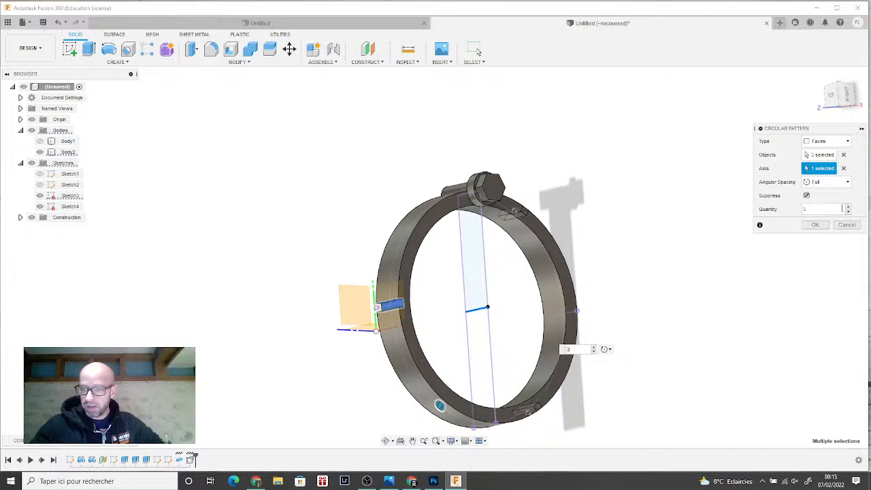
pyautogui.doubleClick(805, 209)
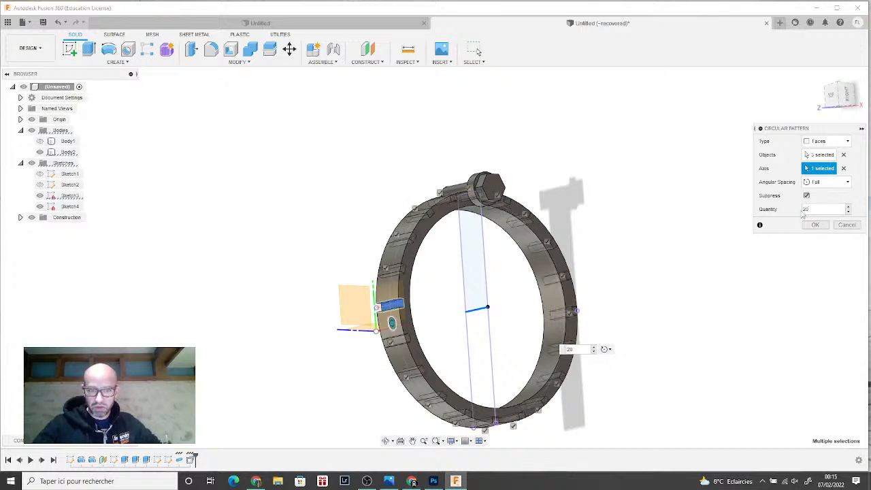
pyautogui.doubleClick(807, 209)
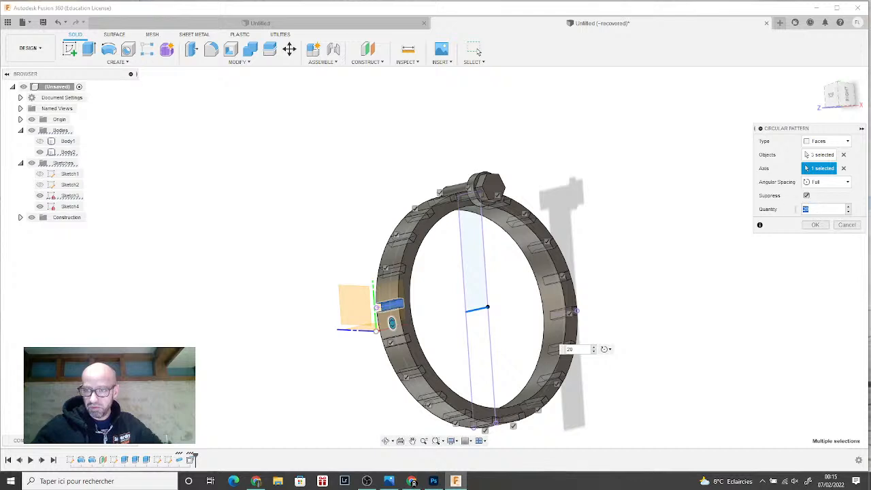
pyautogui.write('30')
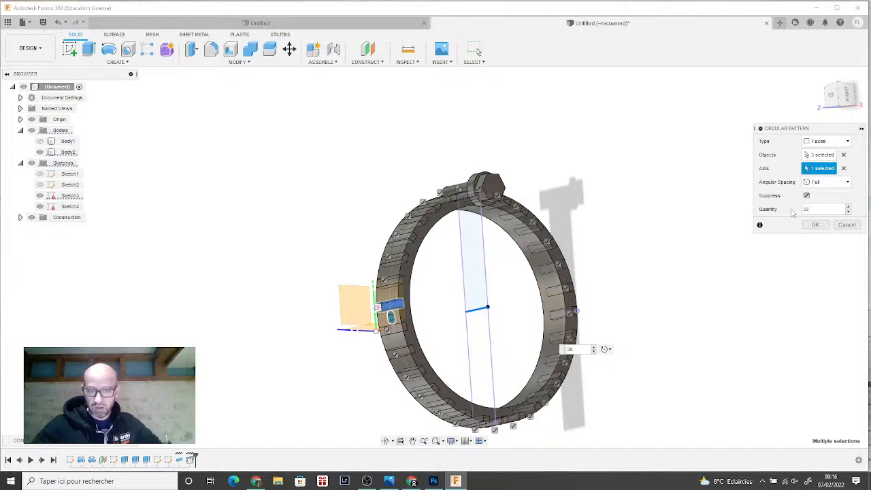
pyautogui.press('BackSpace')
pyautogui.press('BackSpace')
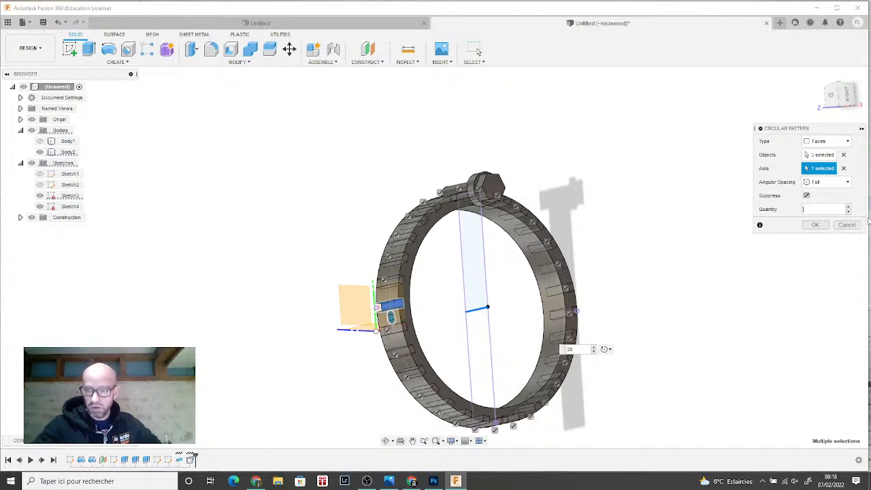
pyautogui.write('40')
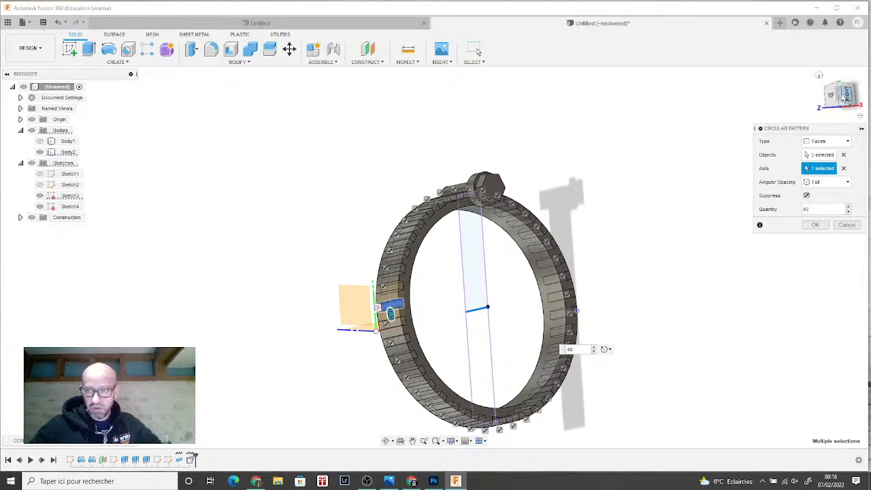
# - Exclude the notch instance that falls under the bolt from the circular pattern and apply the pattern to the ring
pyautogui.moveTo(841, 94); pyautogui.dragTo(856, 106)
pyautogui.keyDown('shift'); pyautogui.moveTo(435, 258); pyautogui.dragTo(552, 196, button='middle'); pyautogui.keyUp('shift')
pyautogui.scroll(5, 551, 196)
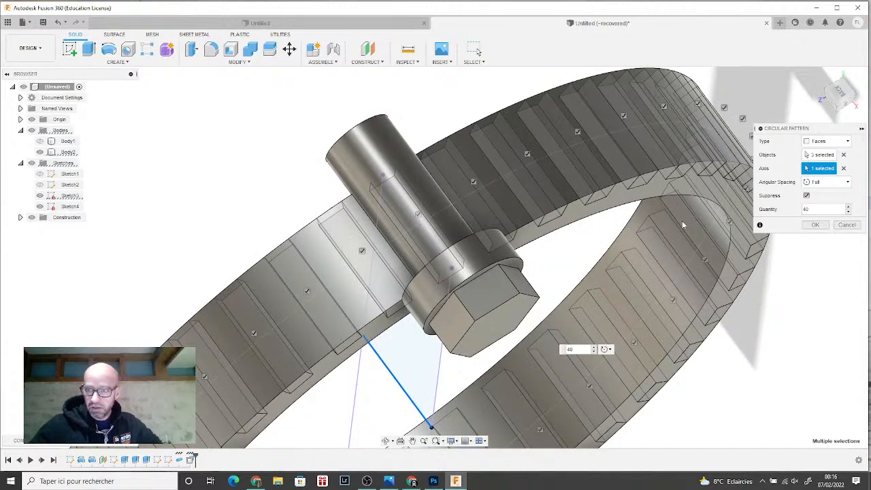
pyautogui.click(418, 216)
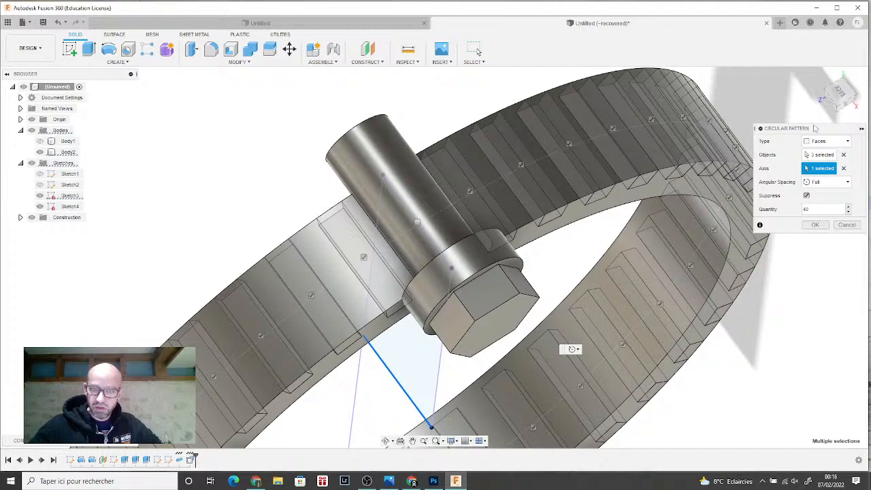
pyautogui.keyDown('shift'); pyautogui.moveTo(829, 113); pyautogui.dragTo(804, 129, button='middle'); pyautogui.keyUp('shift')
pyautogui.keyDown('shift'); pyautogui.moveTo(572, 350); pyautogui.dragTo(573, 350, button='middle'); pyautogui.keyUp('shift')
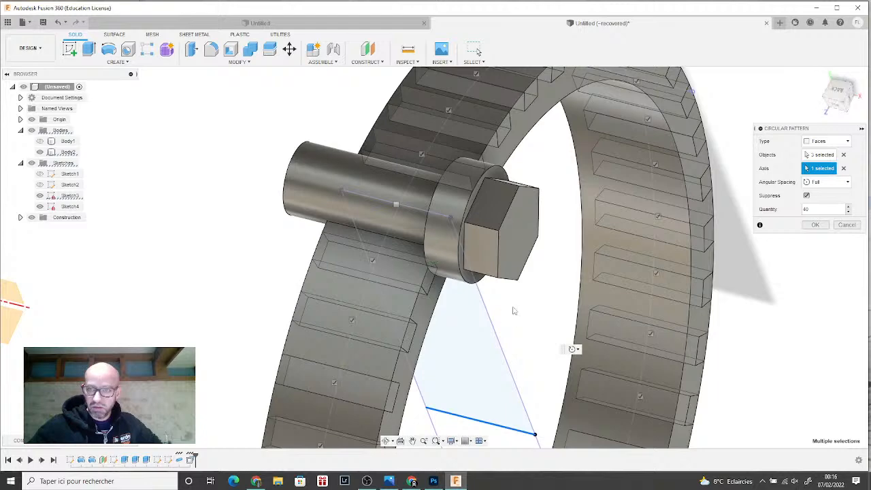
pyautogui.scroll(-4, 514, 309)
pyautogui.moveTo(513, 310); pyautogui.dragTo(467, 209, button='middle')
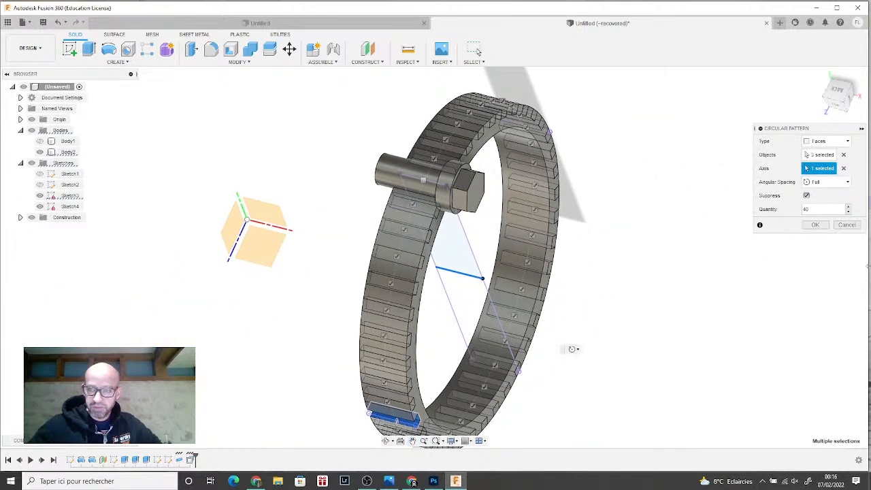
pyautogui.click(816, 225)
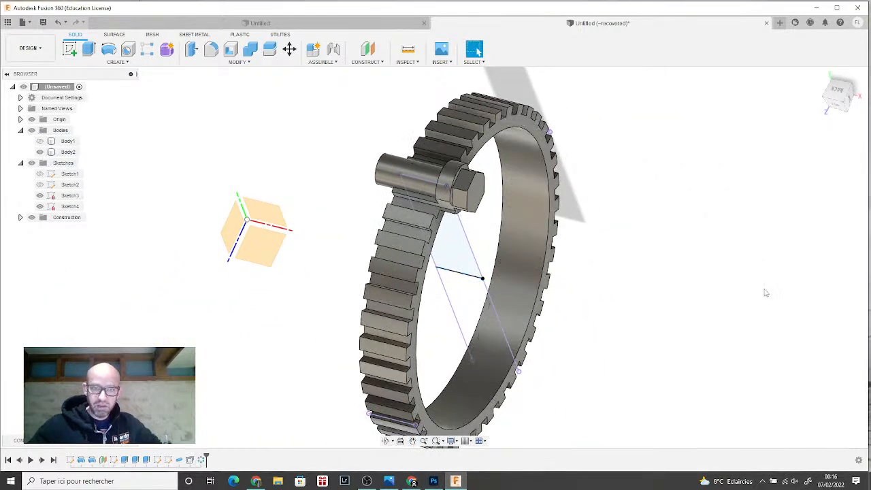
pyautogui.moveTo(835, 103)
pyautogui.mouseDown()
pyautogui.moveTo(819, 117)
pyautogui.moveTo(829, 102)
pyautogui.moveTo(844, 103)
pyautogui.moveTo(837, 101)
pyautogui.mouseUp()
pyautogui.scroll(-2, 688, 218)
pyautogui.scroll(5, 288, 239)
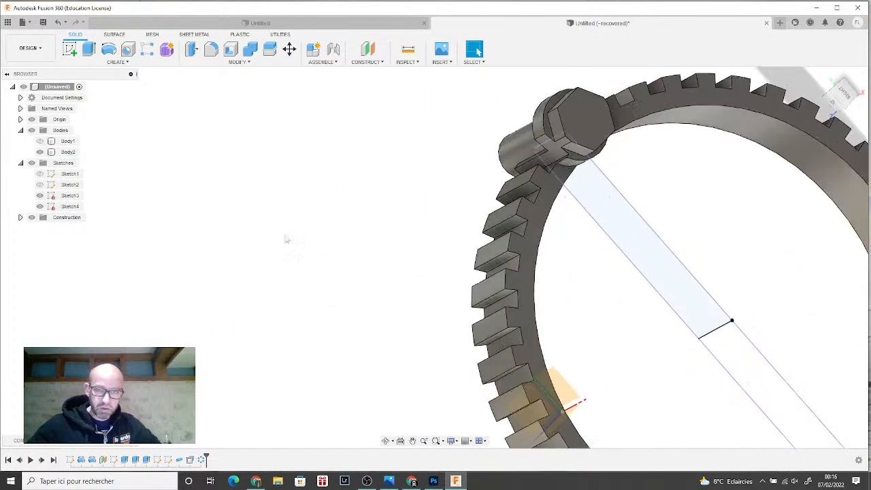
# - Edit the circular pattern of tooth cuts to suppress the occurrence just below the bolt
pyautogui.scroll(3, 572, 162)
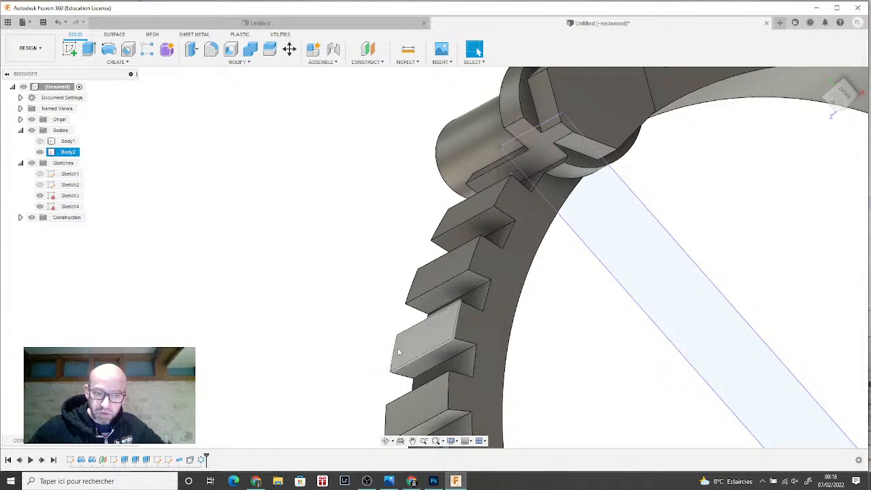
pyautogui.rightClick(202, 460)
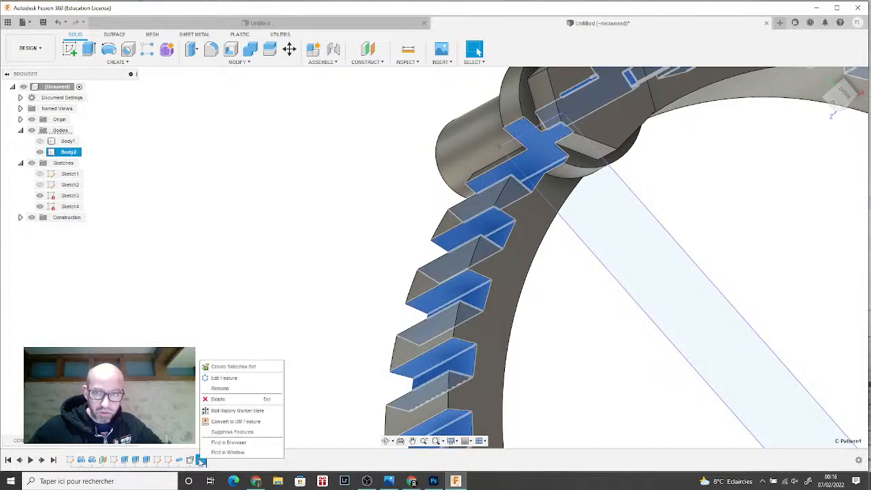
pyautogui.click(228, 377)
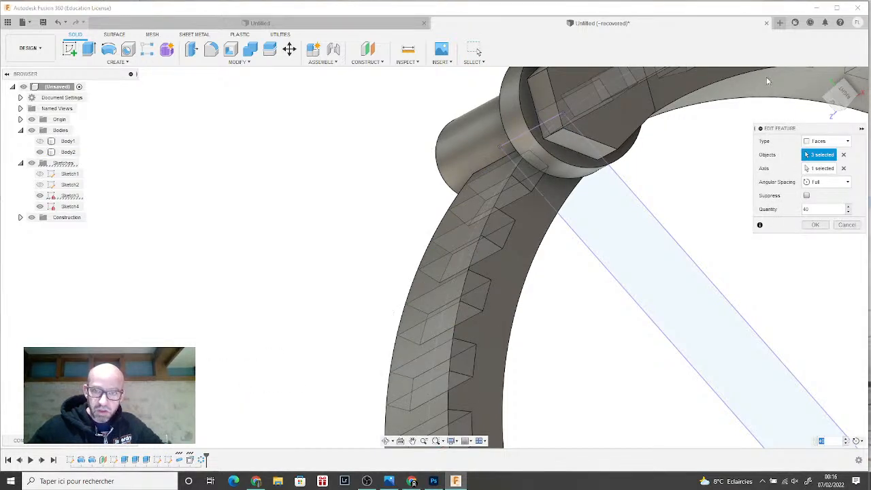
pyautogui.keyDown('shift'); pyautogui.moveTo(434, 256); pyautogui.dragTo(225, 224, button='middle'); pyautogui.keyUp('shift')
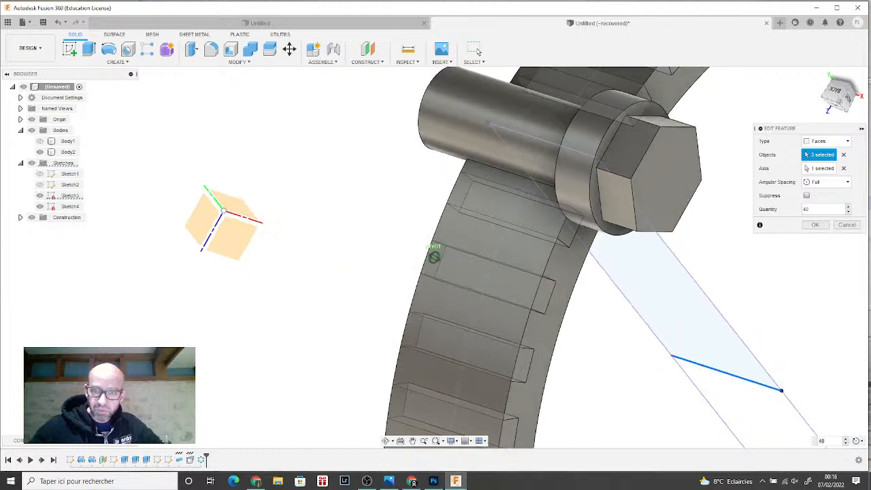
pyautogui.keyDown('shift'); pyautogui.moveTo(524, 134); pyautogui.dragTo(550, 141, button='middle'); pyautogui.keyUp('shift')
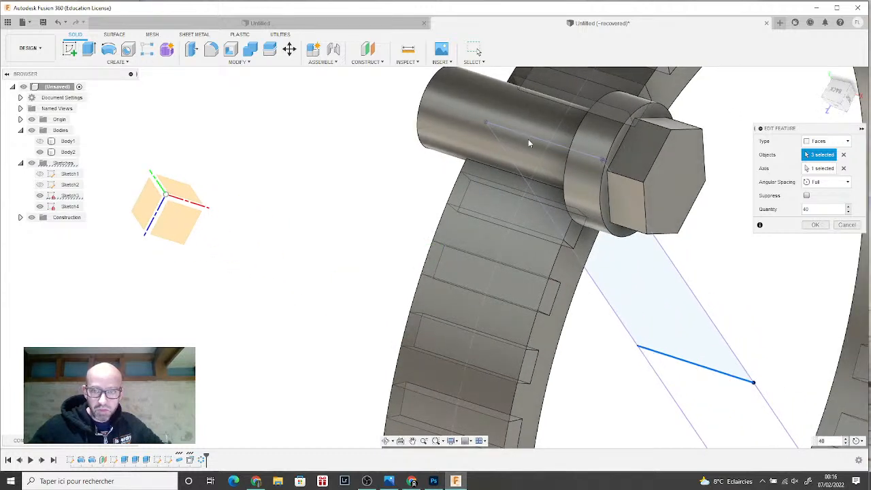
pyautogui.click(807, 196)
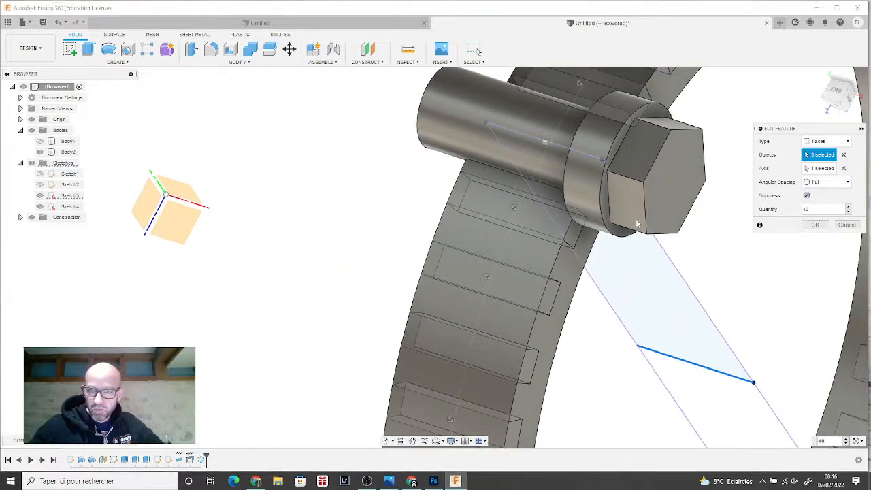
pyautogui.click(512, 207)
pyautogui.click(816, 226)
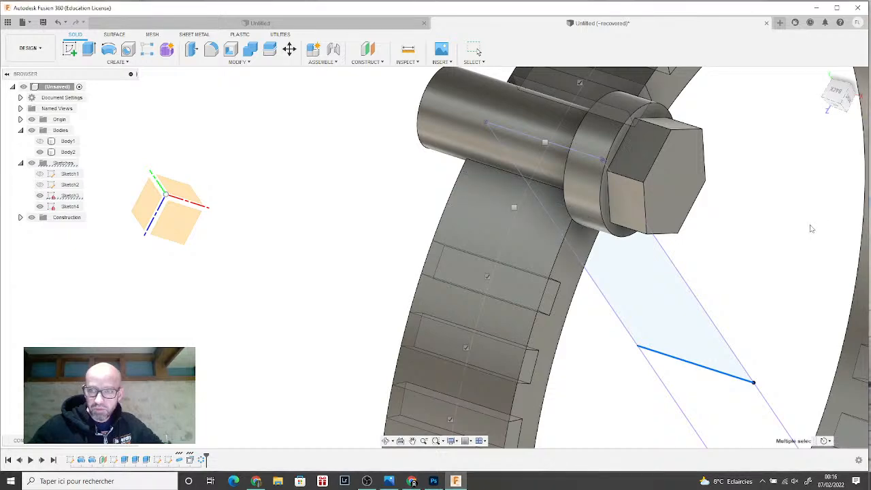
# - Edit the circular pattern again to restore the suppressed tooth cut just below the bolt
pyautogui.moveTo(836, 95); pyautogui.dragTo(816, 81)
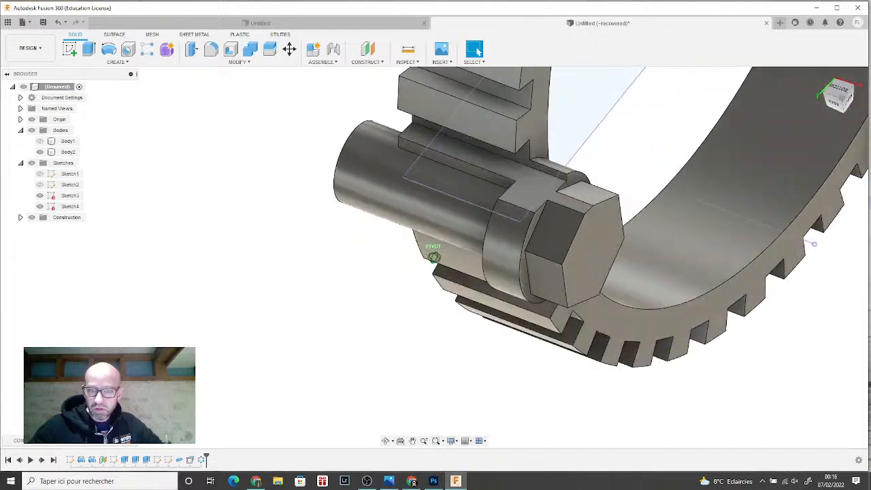
pyautogui.click(777, 119)
pyautogui.keyDown('shift'); pyautogui.moveTo(414, 251); pyautogui.dragTo(271, 385, button='middle'); pyautogui.keyUp('shift')
pyautogui.click(271, 385)
pyautogui.rightClick(203, 459)
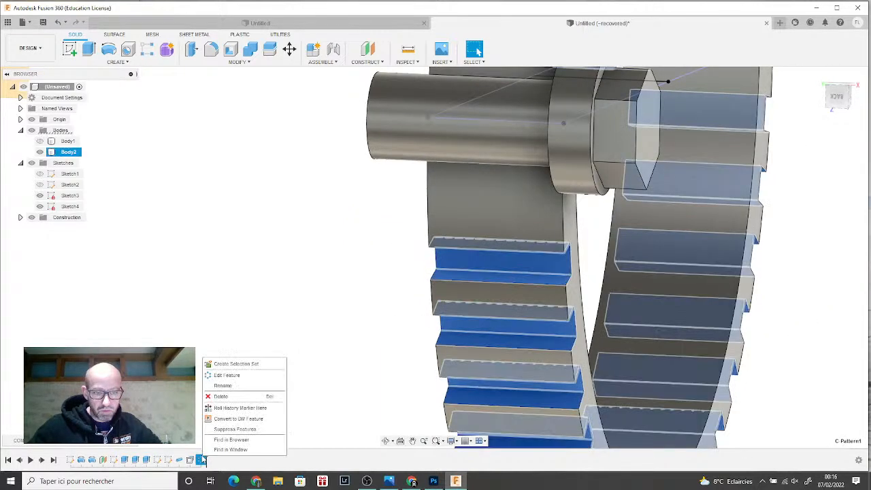
pyautogui.click(271, 375)
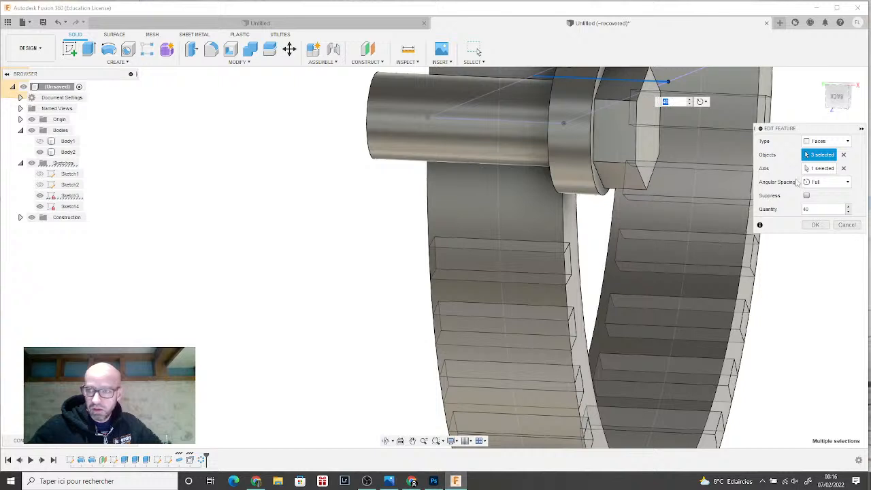
pyautogui.click(807, 196)
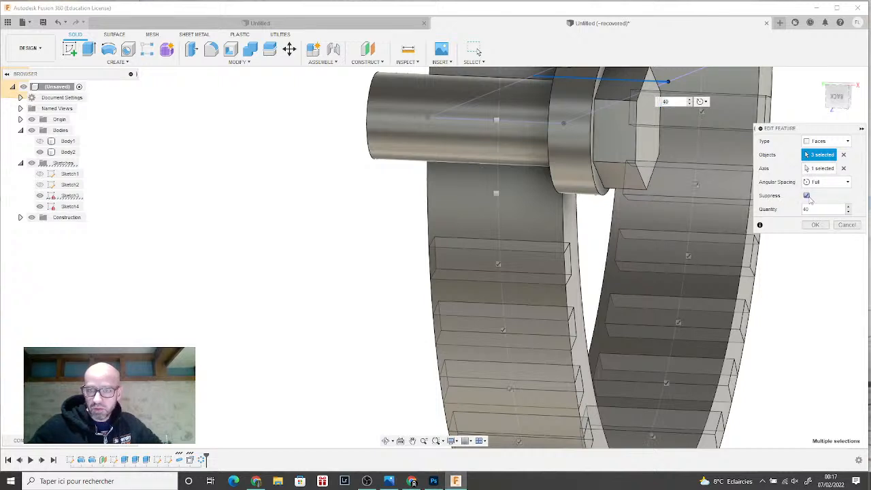
pyautogui.moveTo(494, 194); pyautogui.dragTo(460, 228, button='middle')
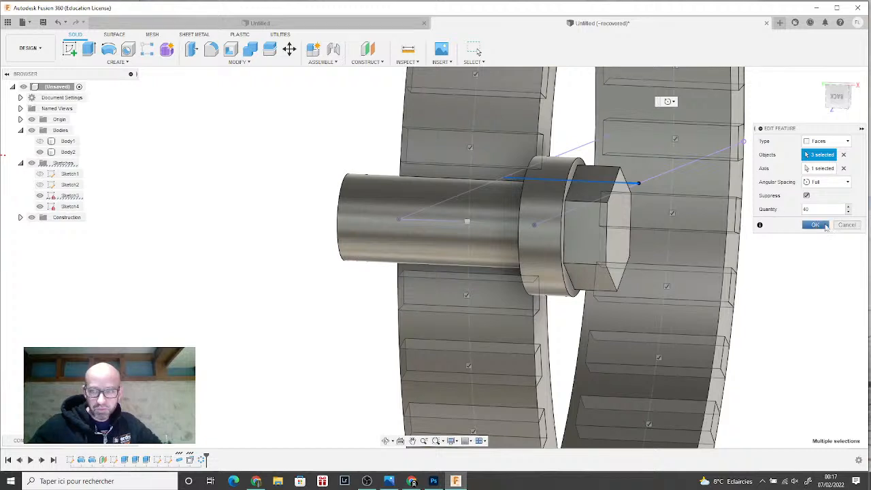
pyautogui.click(817, 226)
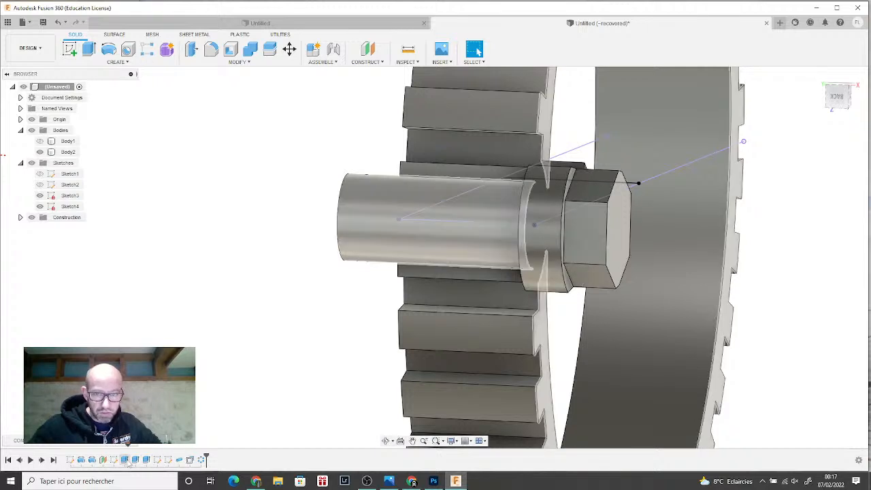
# - Roll the history back to the bolt shaft's extrusion and change that extrusion's operation to New Body
pyautogui.moveTo(204, 456); pyautogui.dragTo(151, 456)
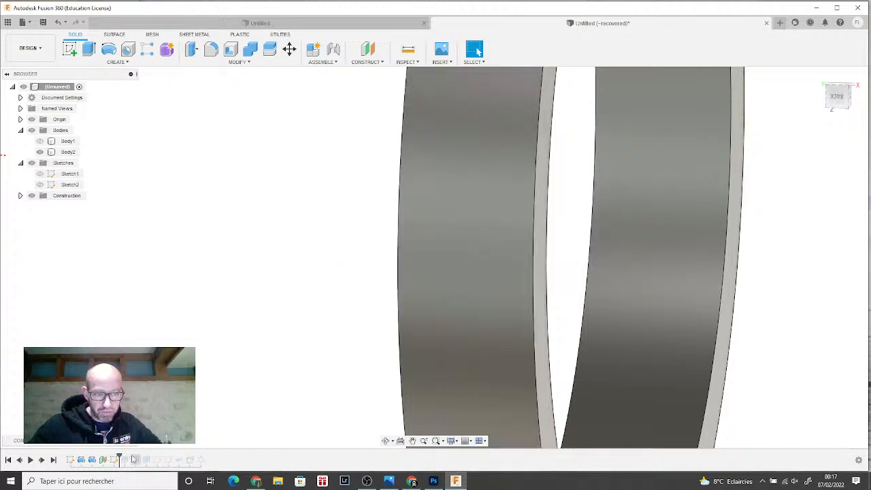
pyautogui.moveTo(125, 455); pyautogui.dragTo(128, 457)
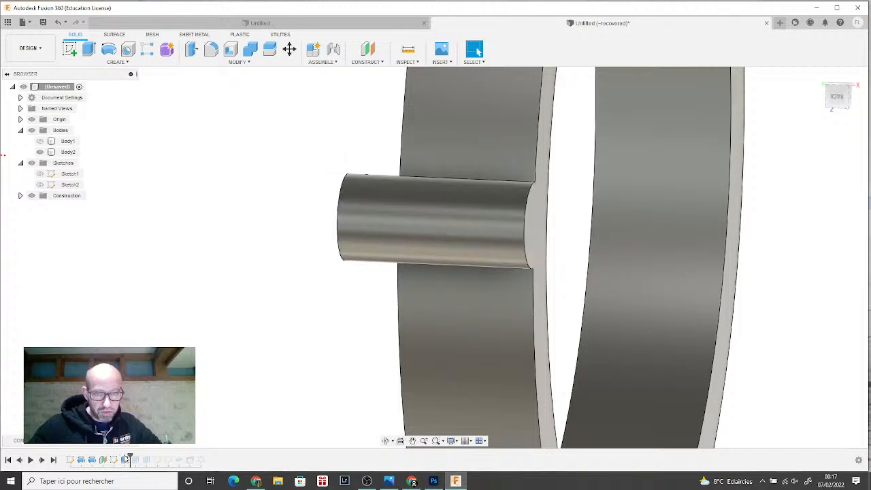
pyautogui.rightClick(125, 461)
pyautogui.click(167, 369)
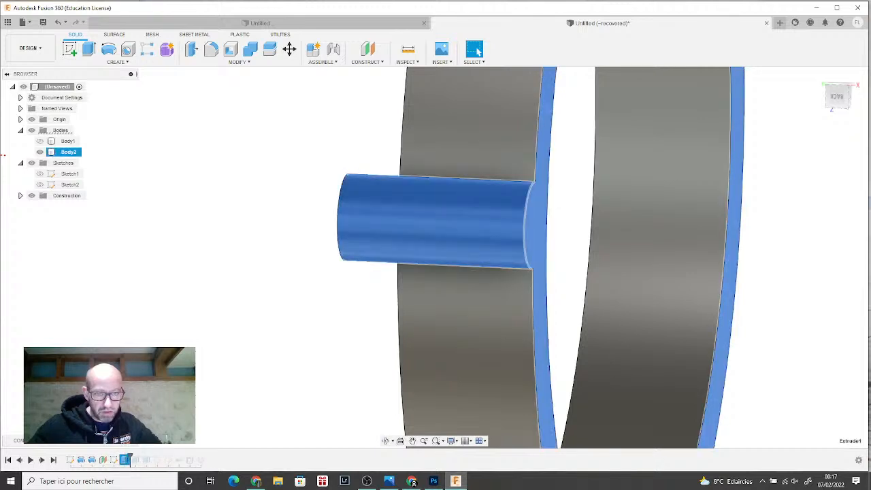
pyautogui.click(845, 239)
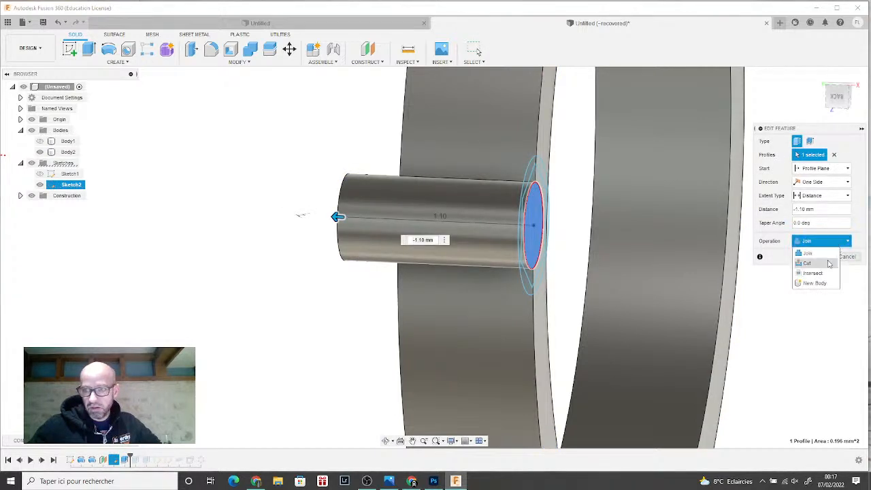
pyautogui.click(825, 285)
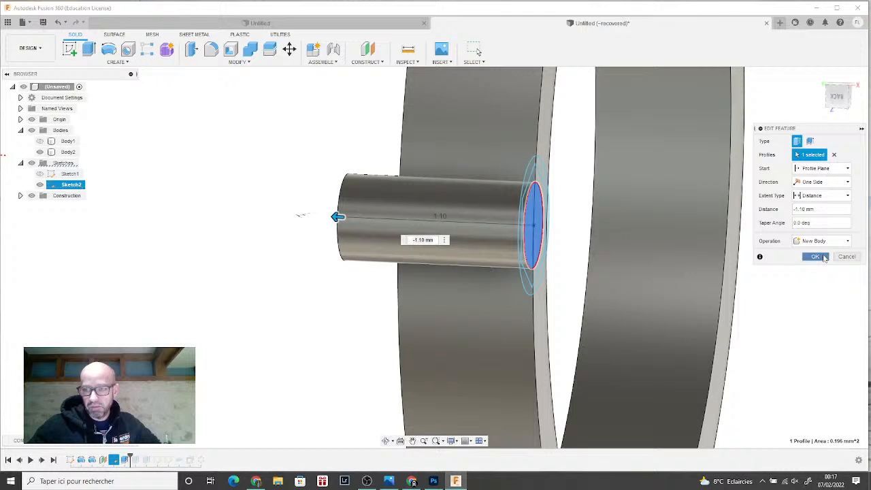
pyautogui.click(816, 256)
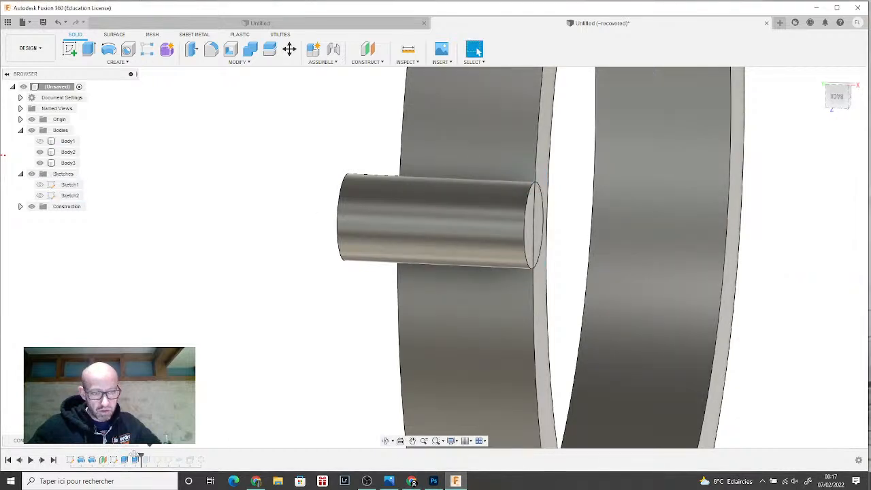
# - Change the operation of the bolt's hexagonal head extrusion to New Body
pyautogui.click(136, 460)
pyautogui.rightClick(135, 460)
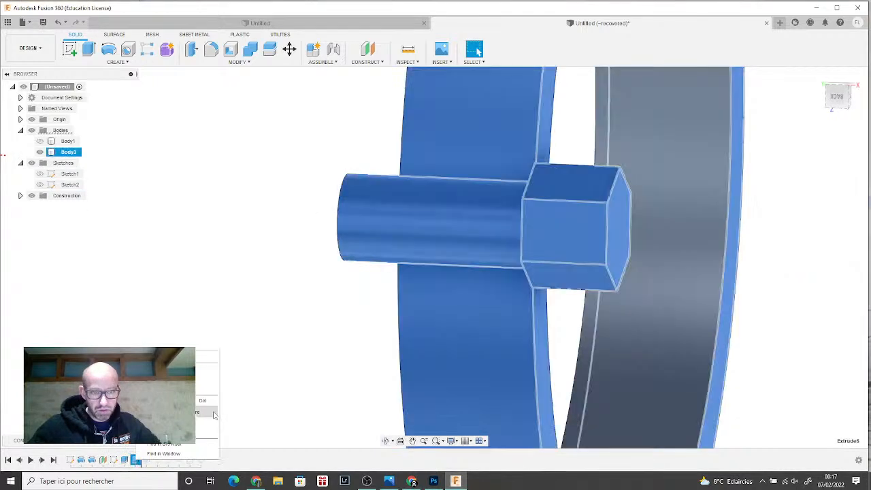
pyautogui.click(210, 373)
pyautogui.click(822, 241)
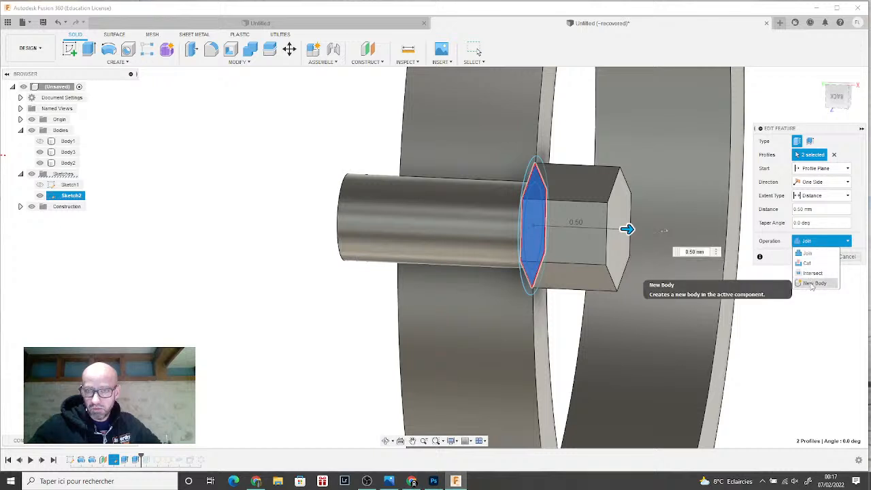
pyautogui.click(815, 283)
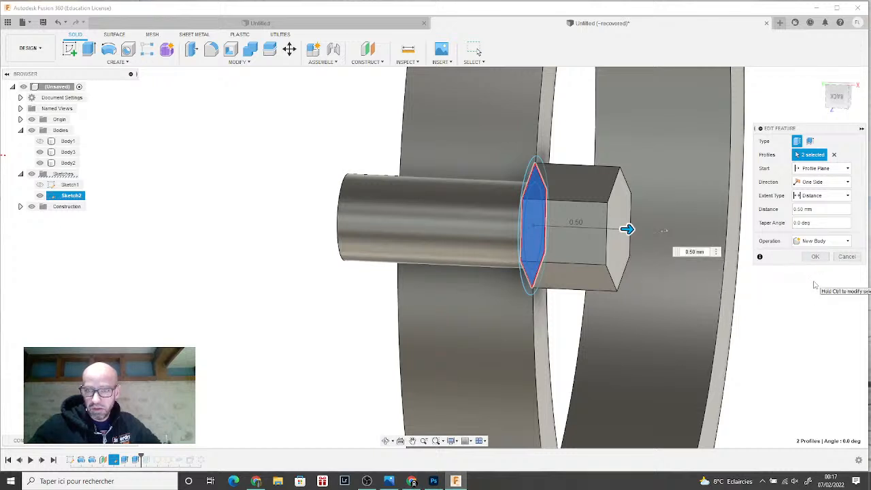
pyautogui.click(825, 257)
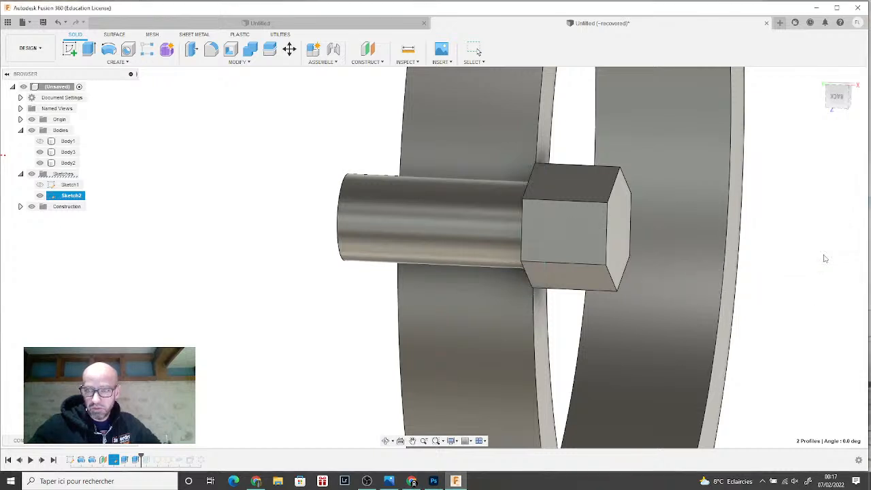
# - Advance the history to the bolt's round collar extrusion and change its operation to New Body
pyautogui.moveTo(145, 455); pyautogui.dragTo(150, 457)
pyautogui.rightClick(146, 459)
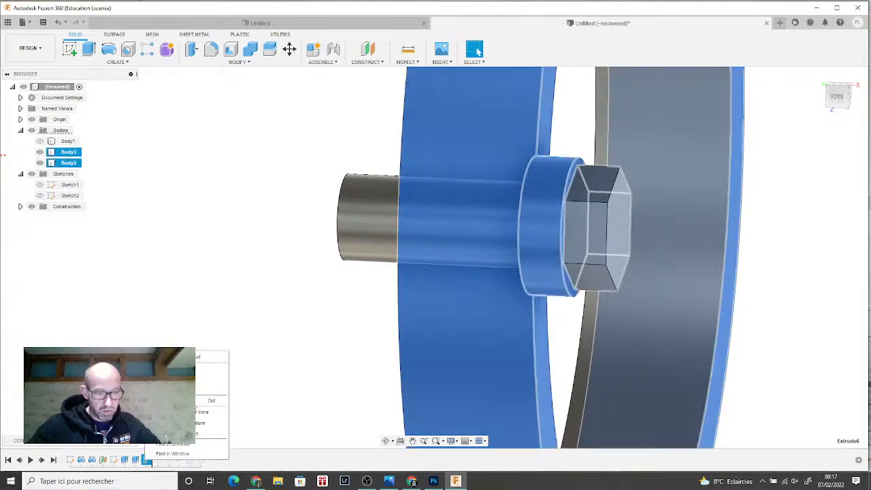
pyautogui.click(202, 375)
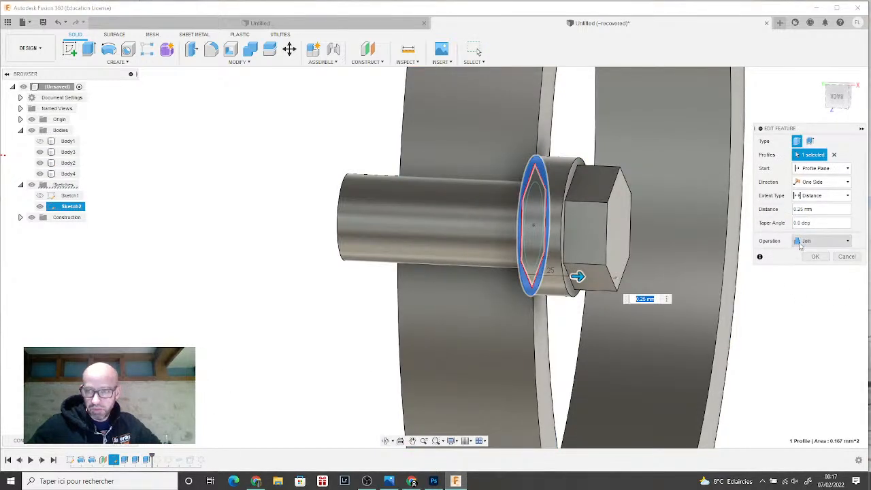
pyautogui.click(810, 241)
pyautogui.click(810, 283)
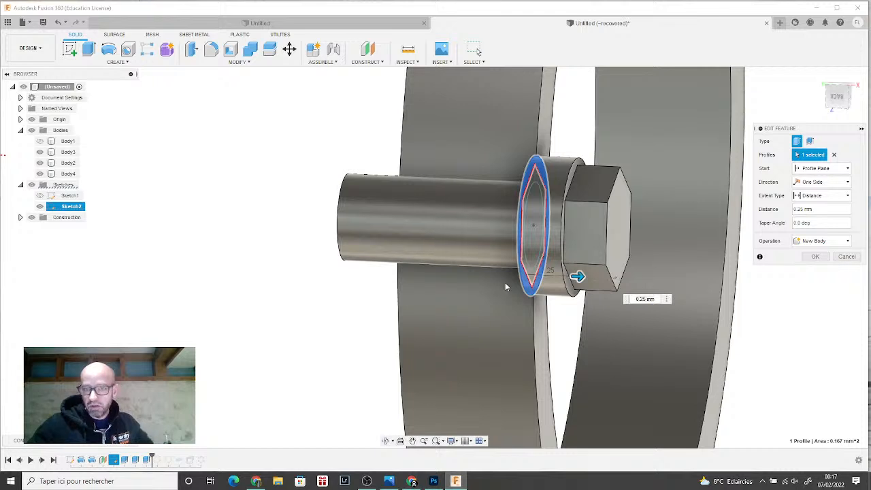
pyautogui.click(816, 257)
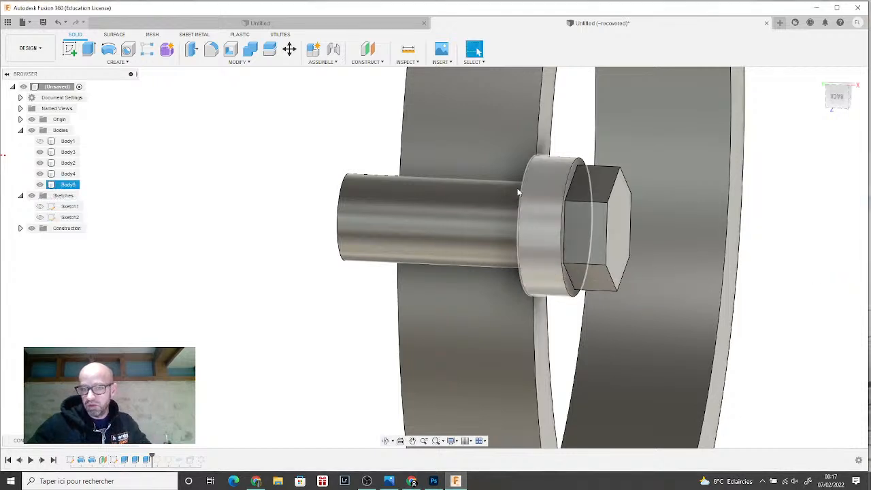
pyautogui.click(497, 115)
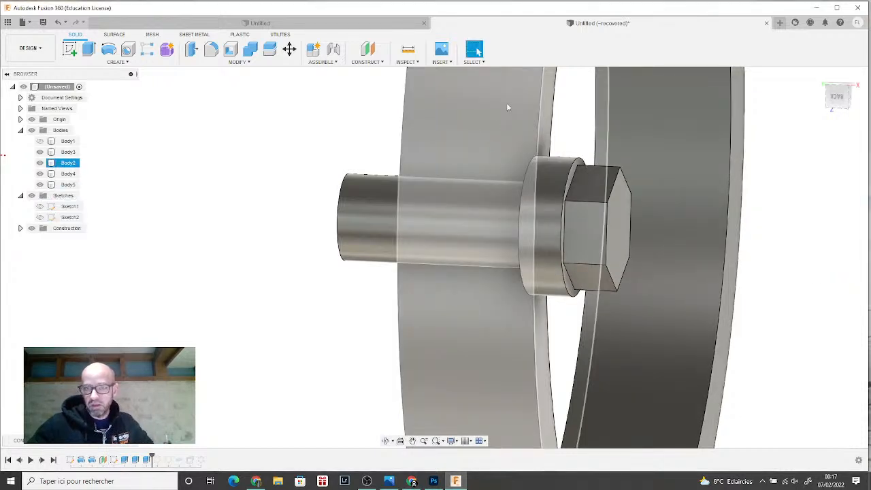
pyautogui.press('Escape')
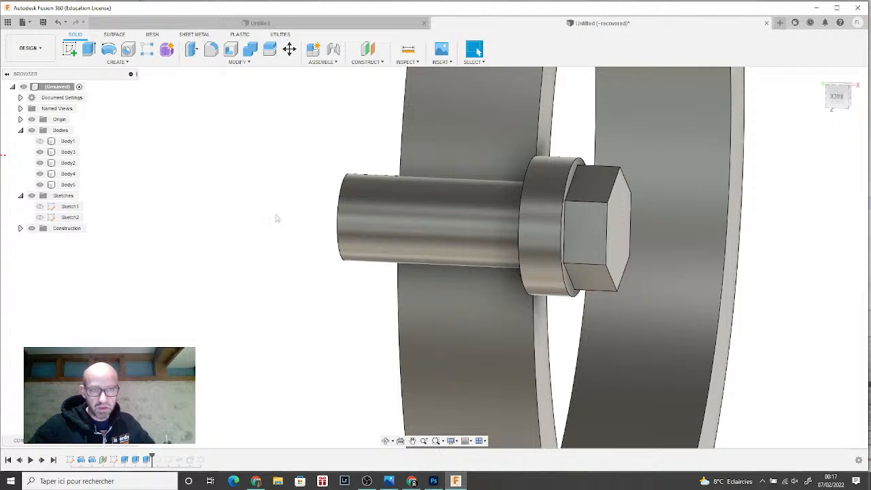
# - Combine the bolt shaft with the collar and hexagonal head bodies using the Join operation
pyautogui.click(250, 49)
pyautogui.click(416, 216)
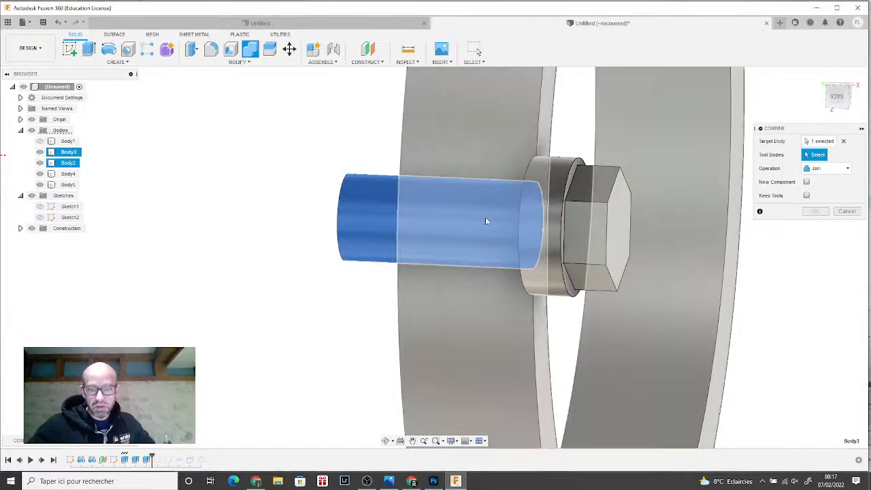
pyautogui.click(548, 228)
pyautogui.click(597, 256)
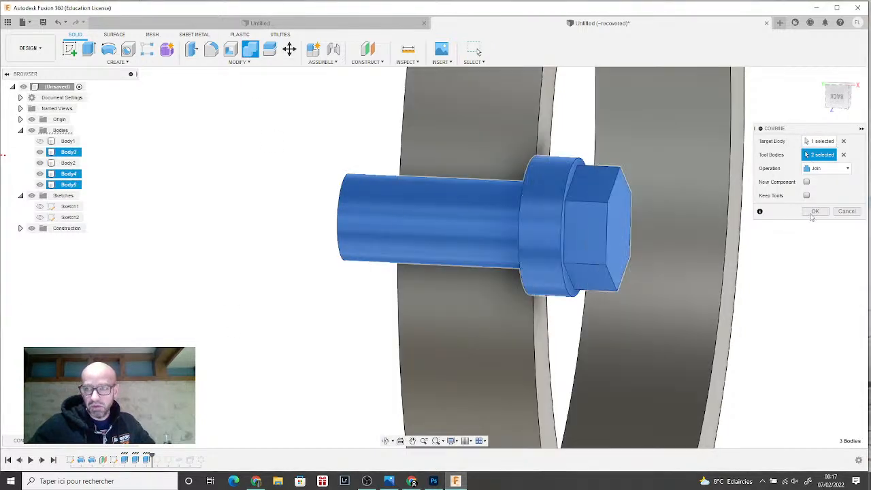
pyautogui.click(820, 212)
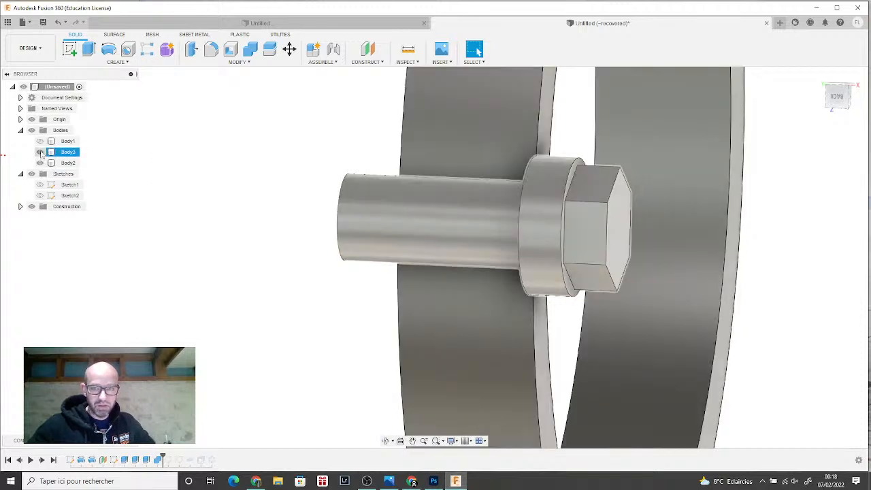
# - Roll the history forward to its last feature with the combined bolt hidden, and show the bolt again
pyautogui.click(39, 152)
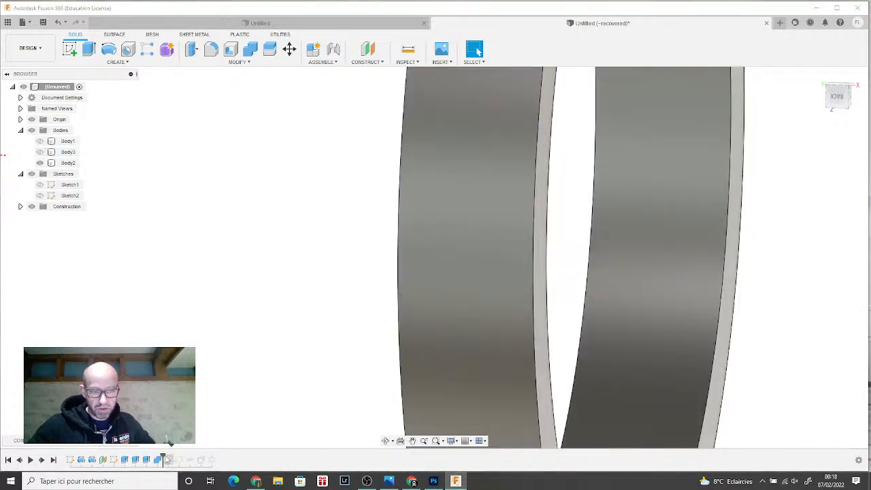
pyautogui.moveTo(163, 455); pyautogui.dragTo(215, 459)
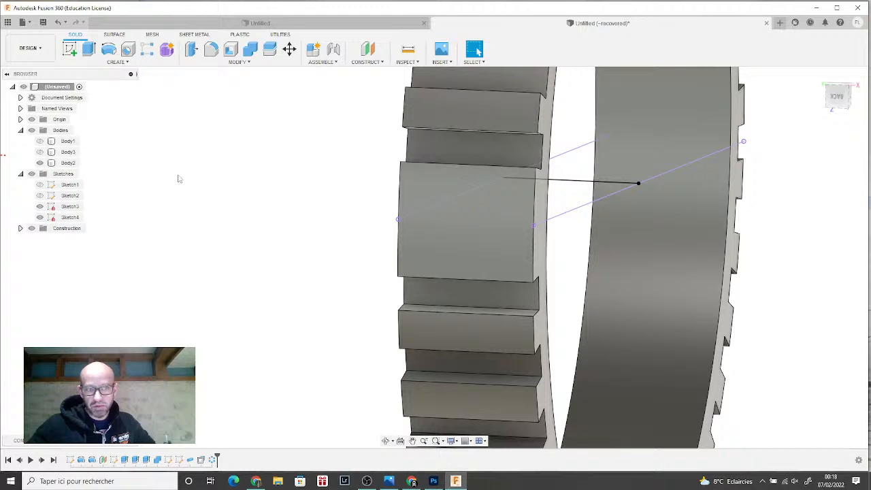
pyautogui.click(42, 153)
pyautogui.click(39, 151)
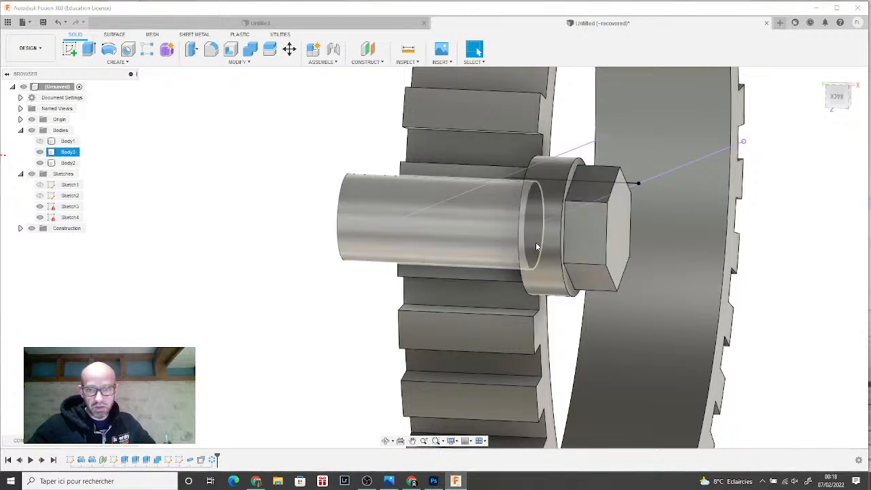
# - Show the hidden domed cylinder body together with the toothed ring and the bolt
pyautogui.moveTo(826, 105)
pyautogui.mouseDown()
pyautogui.moveTo(857, 102)
pyautogui.moveTo(827, 112)
pyautogui.moveTo(834, 102)
pyautogui.mouseUp()
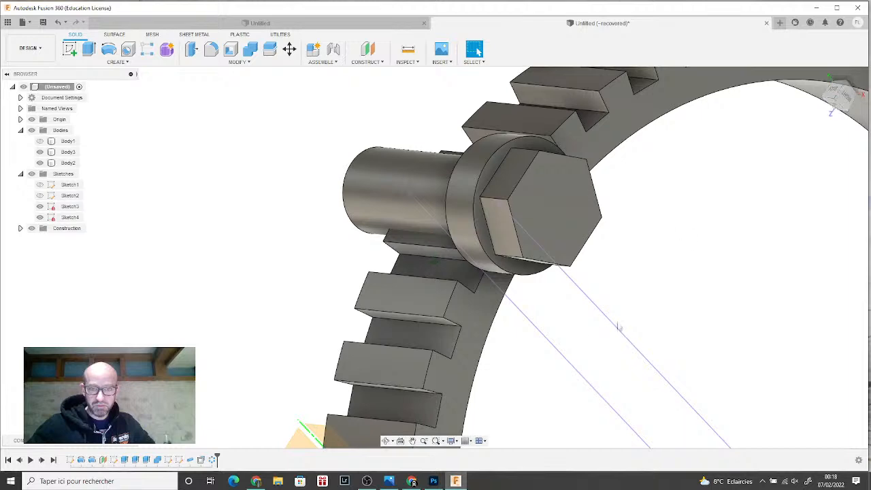
pyautogui.scroll(-2, 596, 339)
pyautogui.moveTo(589, 341); pyautogui.dragTo(458, 344, button='middle')
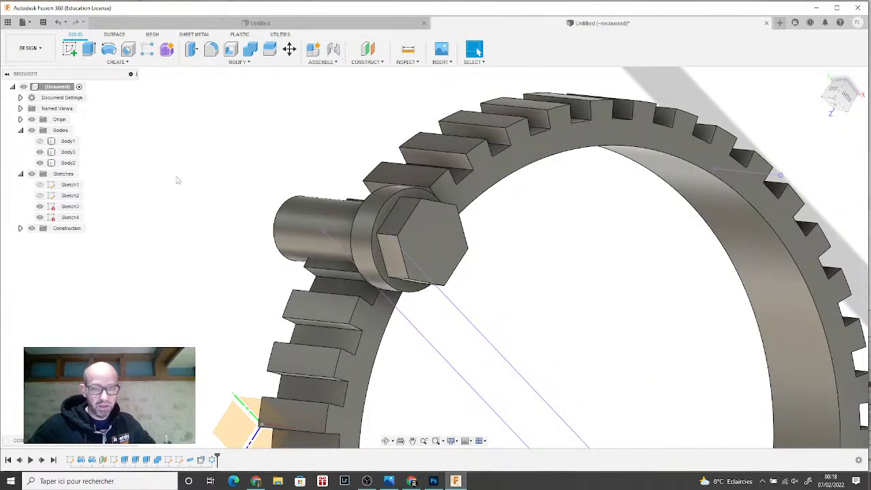
pyautogui.scroll(1, 403, 269)
pyautogui.scroll(-3, 401, 269)
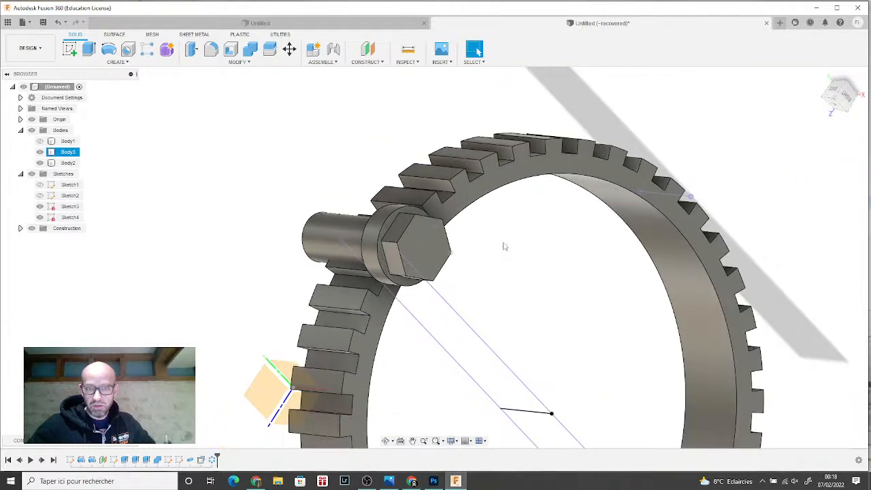
pyautogui.moveTo(836, 103)
pyautogui.mouseDown()
pyautogui.moveTo(858, 100)
pyautogui.moveTo(831, 85)
pyautogui.moveTo(856, 98)
pyautogui.moveTo(782, 119)
pyautogui.mouseUp()
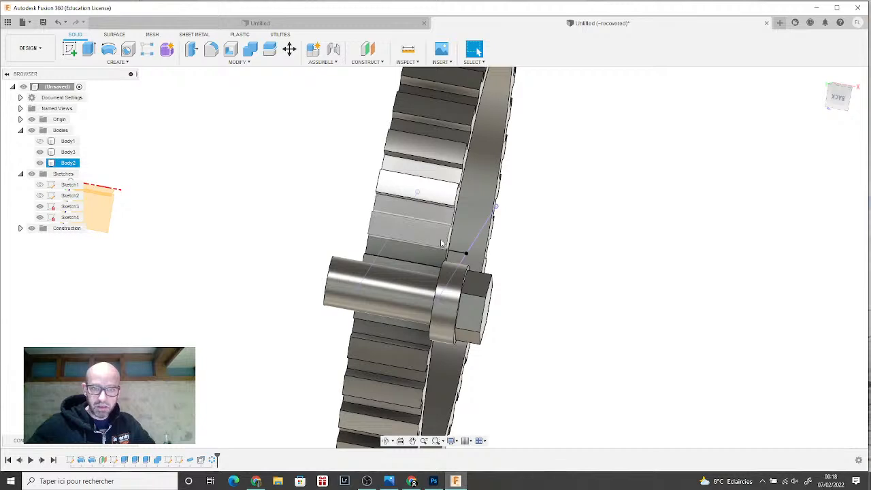
pyautogui.moveTo(839, 95); pyautogui.dragTo(866, 75)
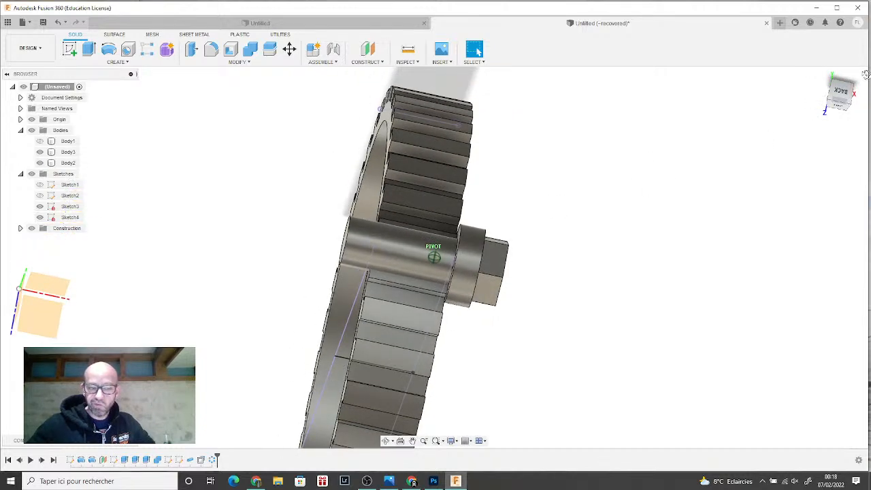
pyautogui.click(38, 142)
pyautogui.click(39, 141)
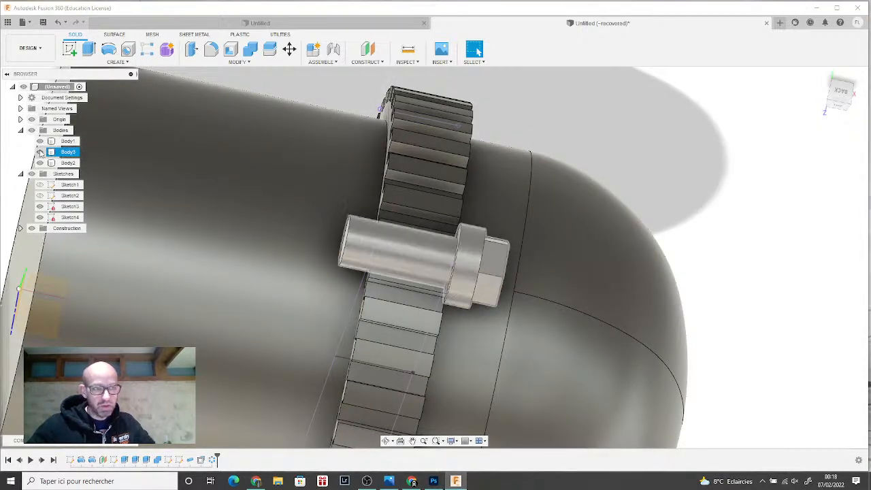
# - Examine from several sides how the toothed ring and the bolt sit on the domed cylinder
pyautogui.scroll(-2, 125, 303)
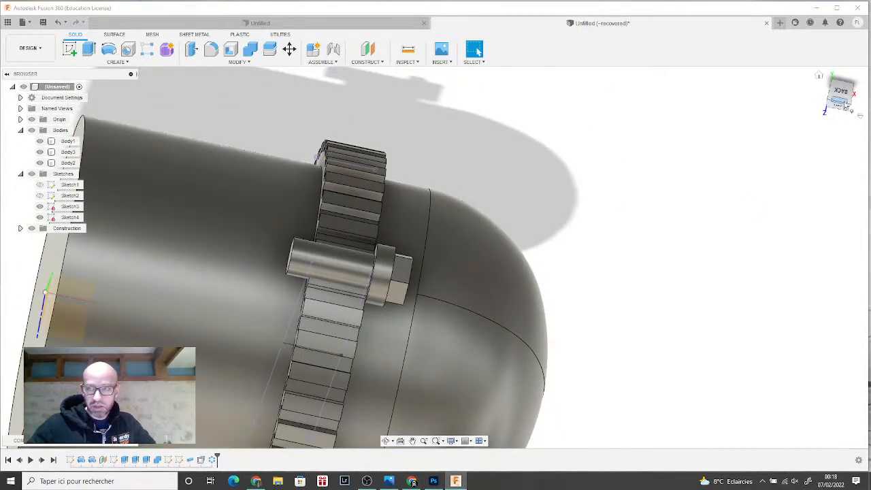
pyautogui.click(846, 107)
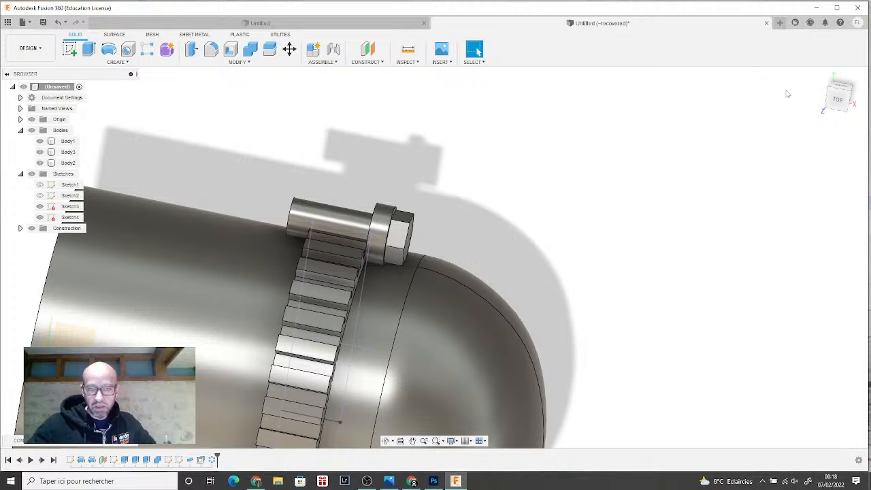
pyautogui.click(838, 97)
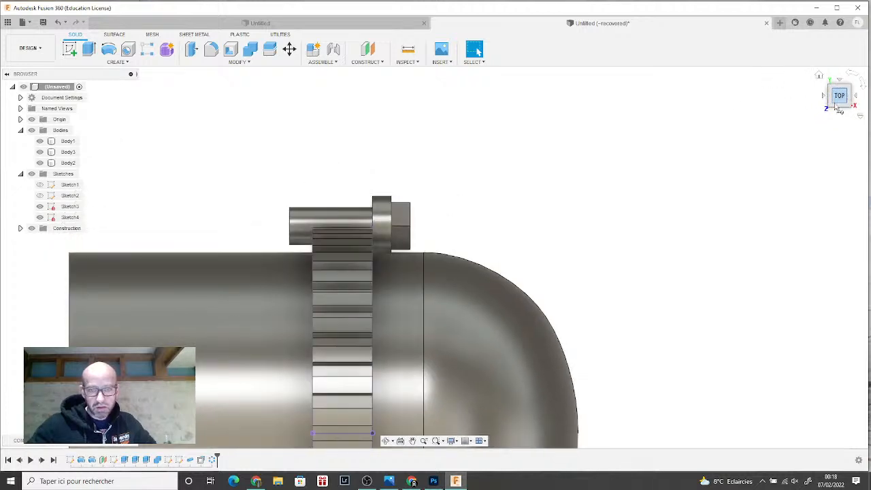
pyautogui.click(841, 109)
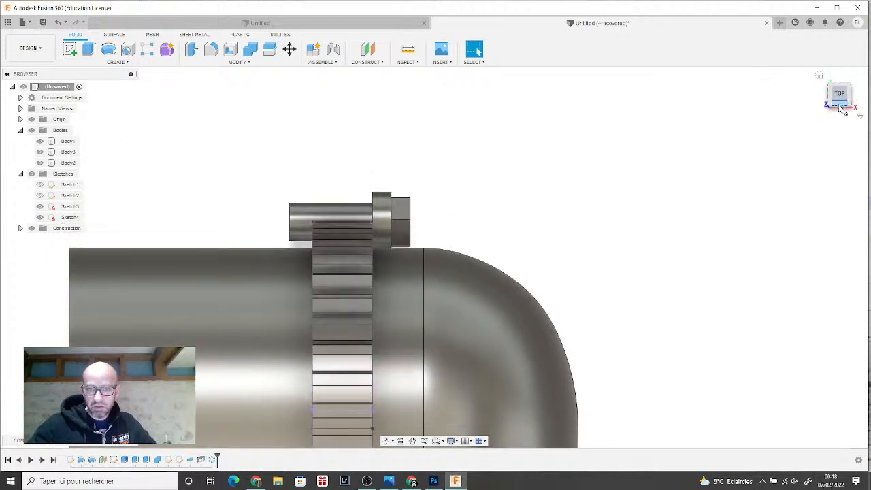
pyautogui.click(313, 156)
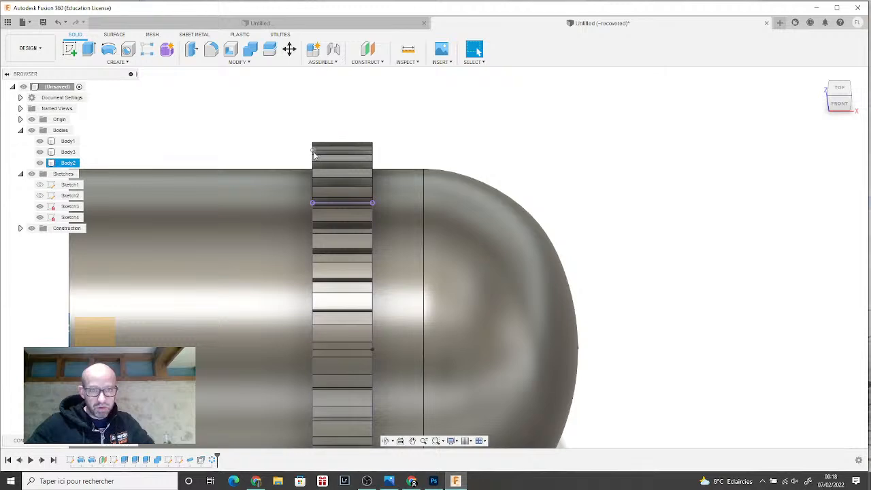
pyautogui.click(378, 159)
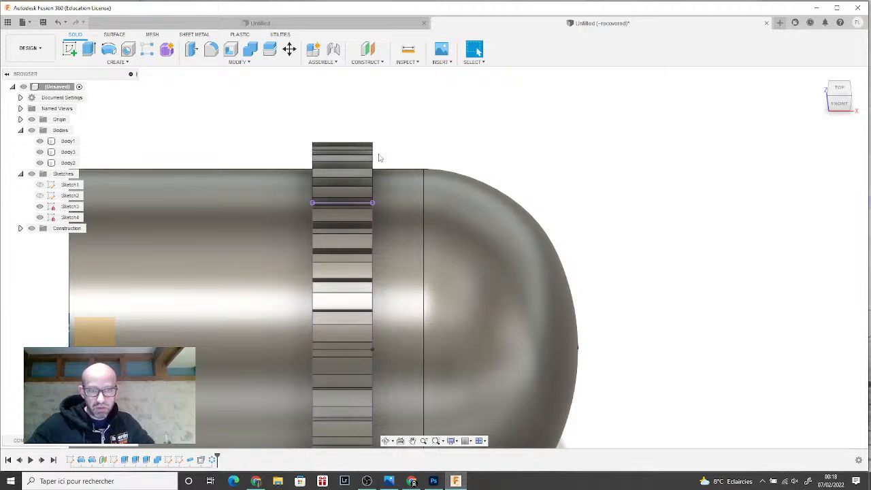
pyautogui.keyDown('shift'); pyautogui.moveTo(434, 258); pyautogui.dragTo(591, 191, button='middle'); pyautogui.keyUp('shift')
pyautogui.click(275, 257)
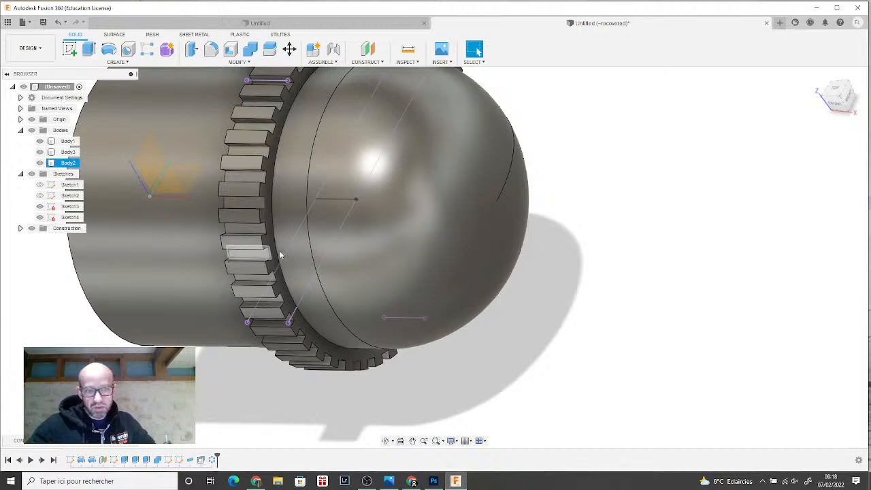
pyautogui.moveTo(835, 100); pyautogui.dragTo(612, 112)
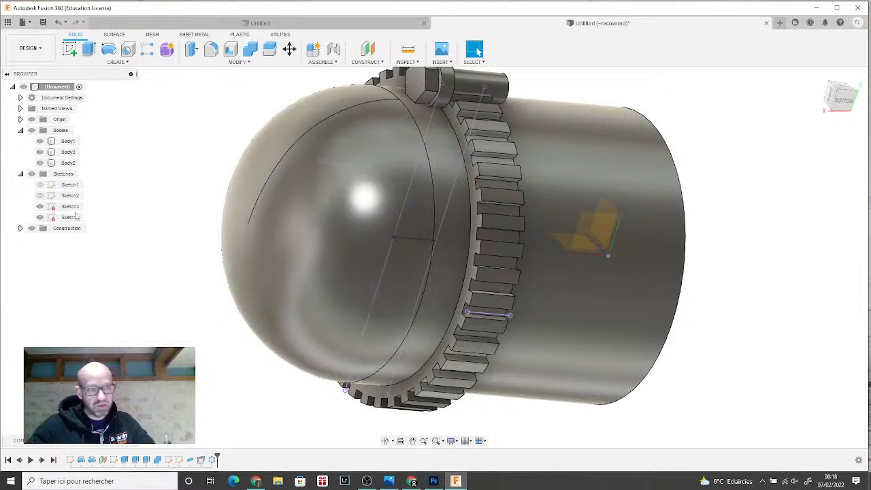
# - Show Sketch1 and hide Sketch3 and Sketch4, leaving Sketch2 hidden
pyautogui.click(39, 195)
pyautogui.click(40, 184)
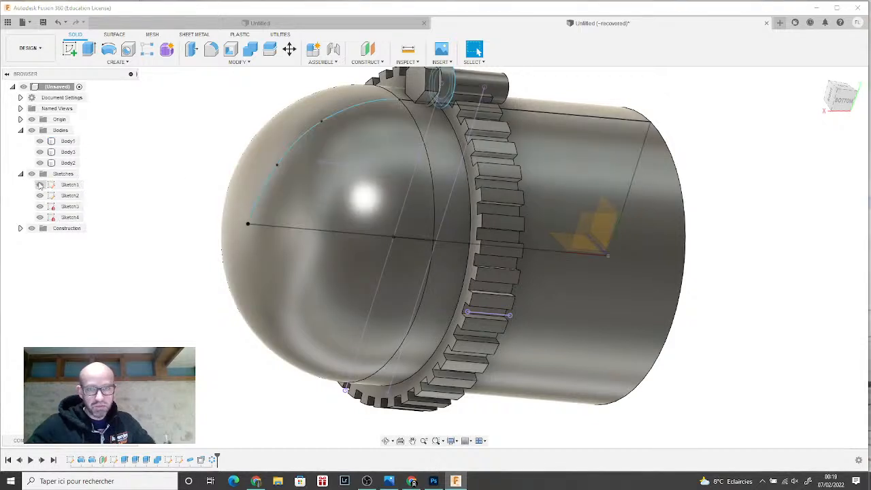
pyautogui.click(39, 196)
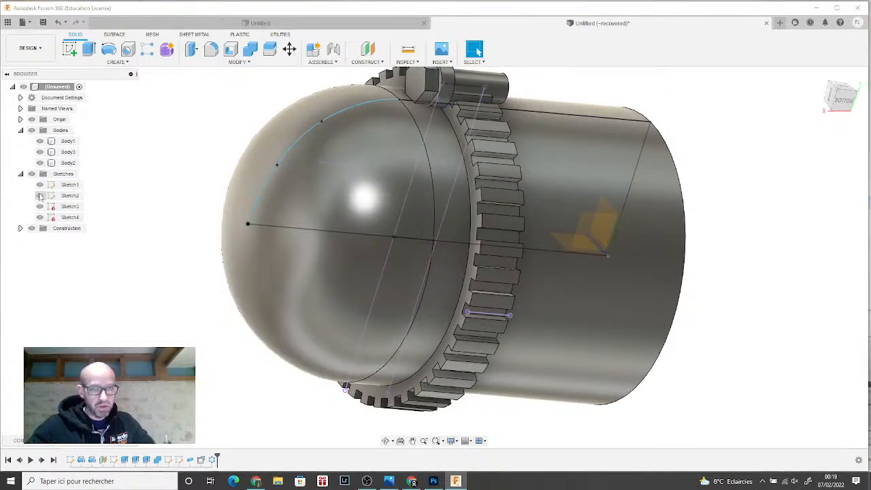
pyautogui.click(40, 207)
pyautogui.click(39, 218)
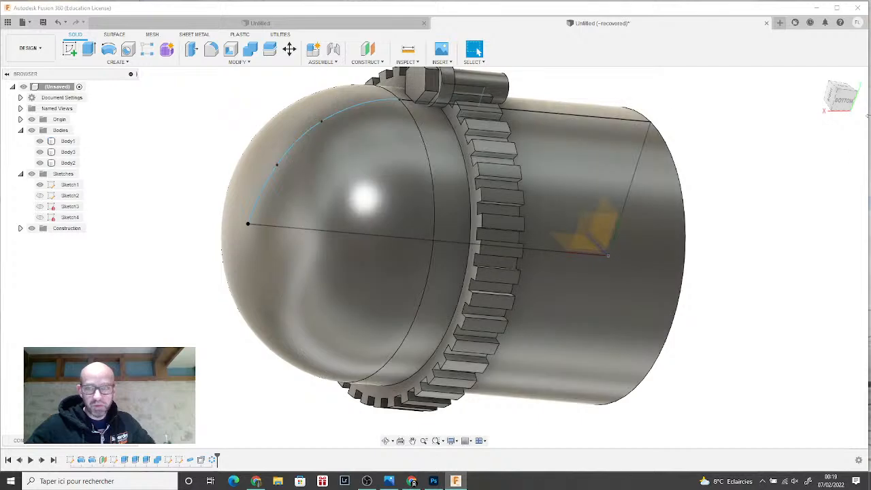
# - Hide all bodies and open Sketch1 for editing at the ring's rectangular profile
pyautogui.click(843, 100)
pyautogui.scroll(5, 461, 106)
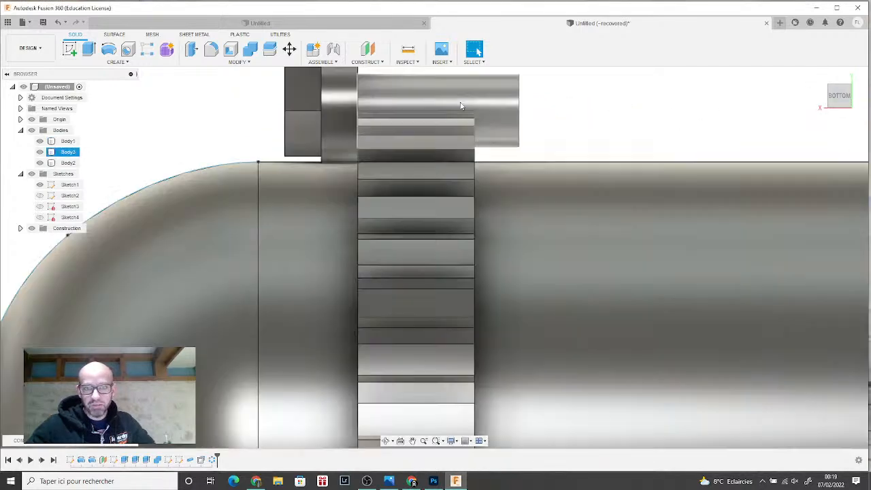
pyautogui.scroll(4, 449, 129)
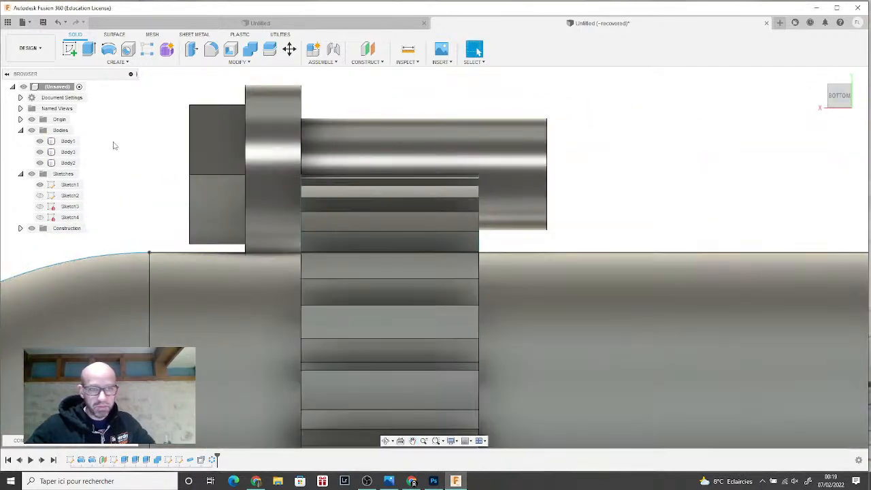
pyautogui.click(31, 130)
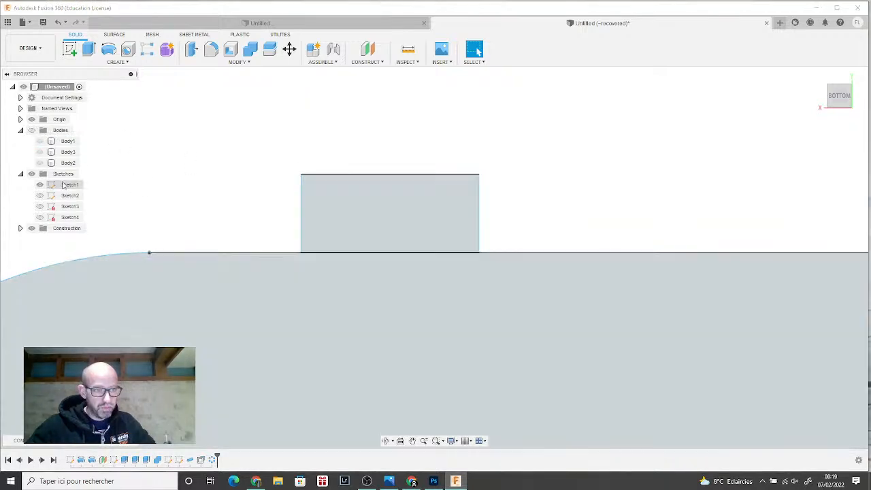
pyautogui.rightClick(63, 186)
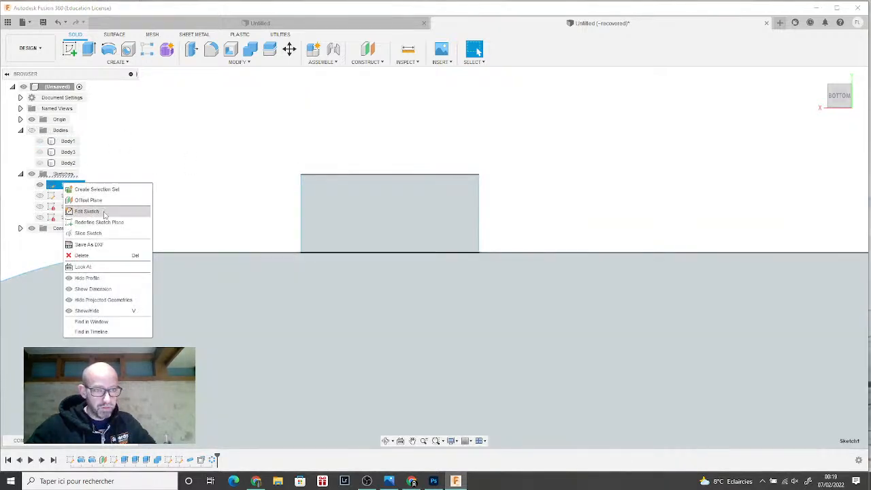
pyautogui.click(96, 209)
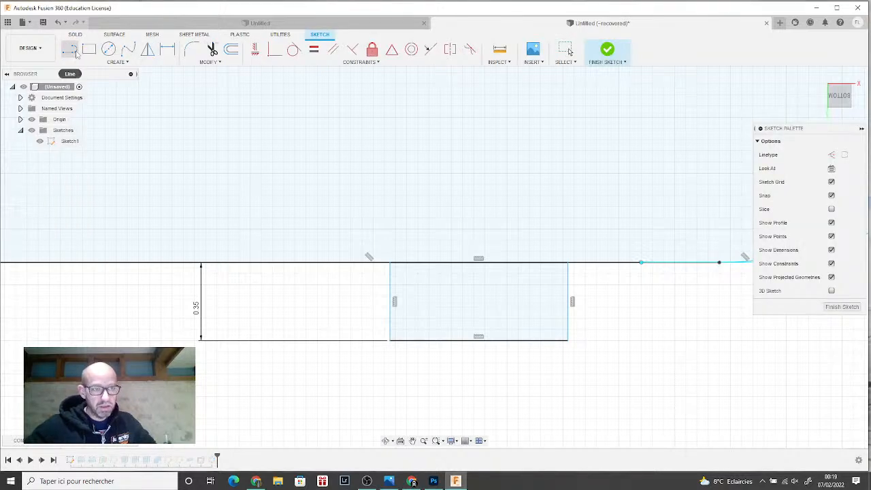
# - Draw a construction line through the ring profile, joining the midpoints of its two horizontal edges
pyautogui.click(832, 156)
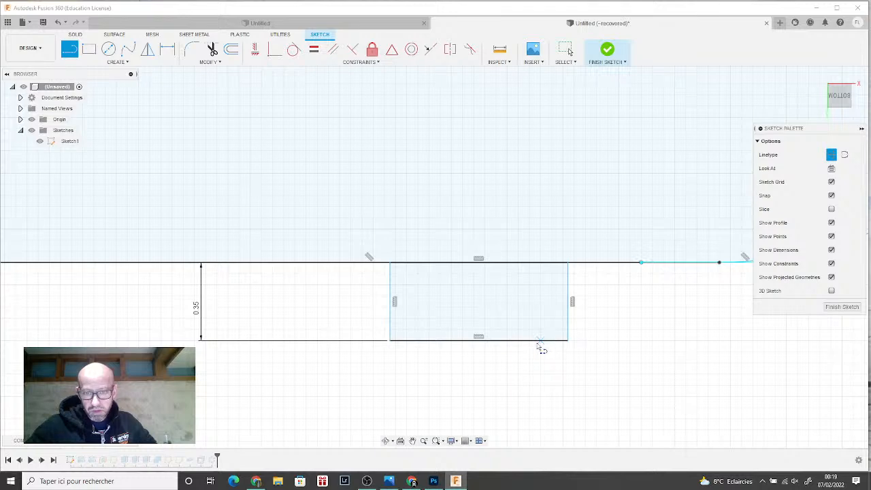
pyautogui.click(478, 337)
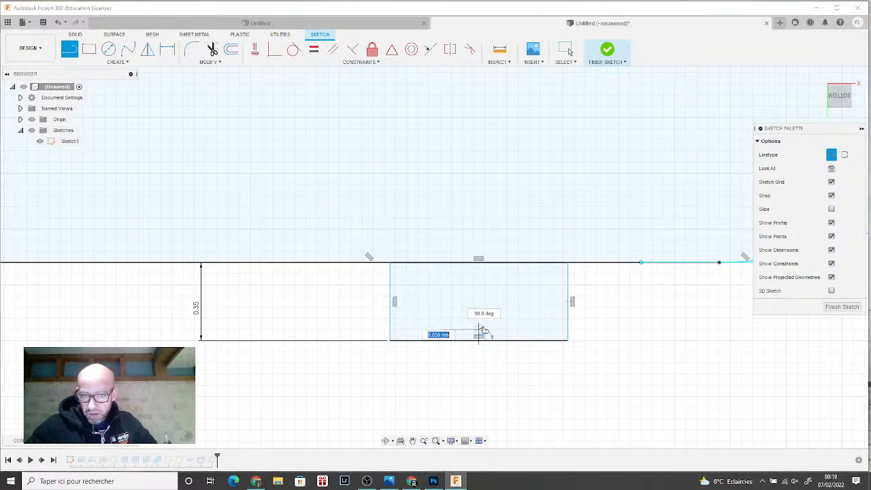
pyautogui.click(481, 263)
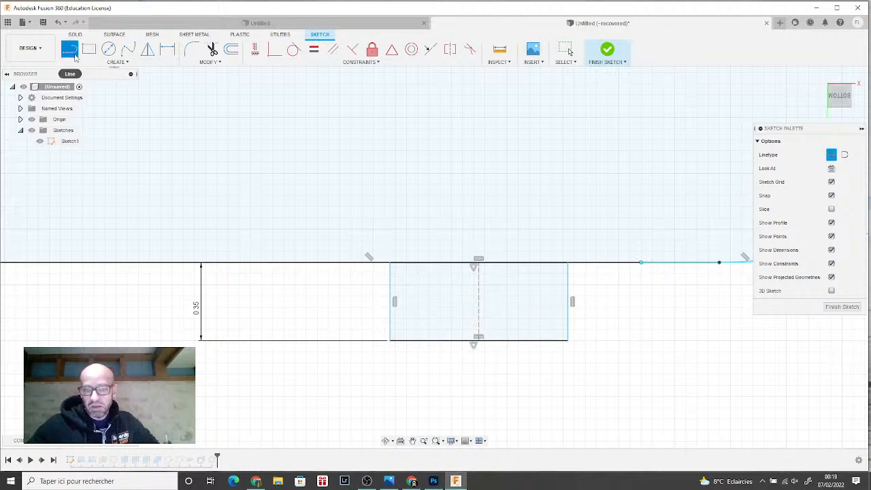
# - Draw a normal 0.35 mm line at 90 degrees across the ring profile, about 0.29 mm to the left of the construction centreline
pyautogui.click(835, 157)
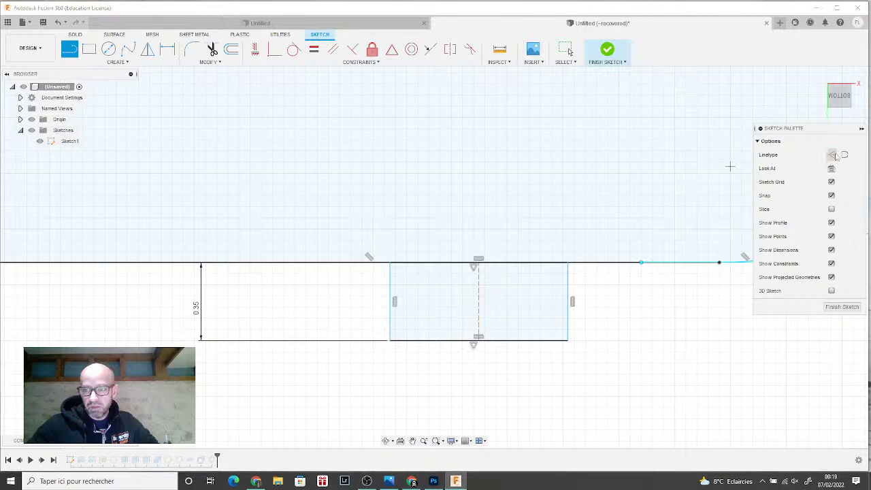
pyautogui.click(415, 340)
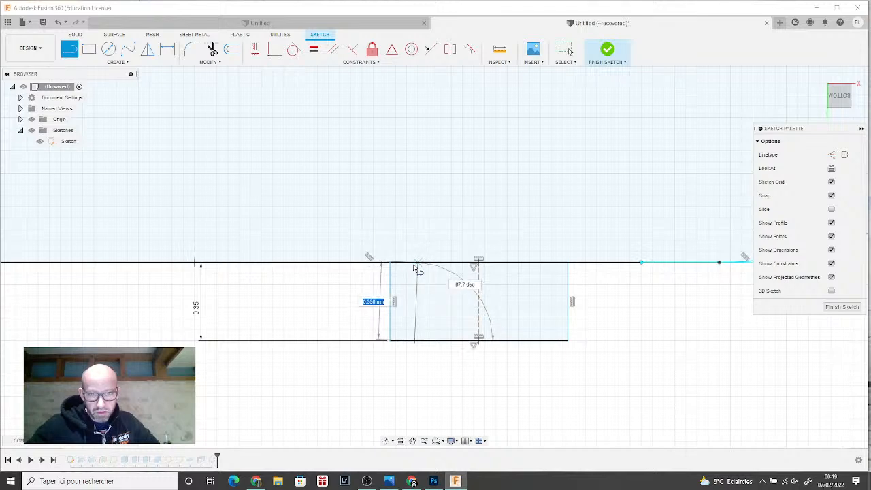
pyautogui.scroll(5, 418, 269)
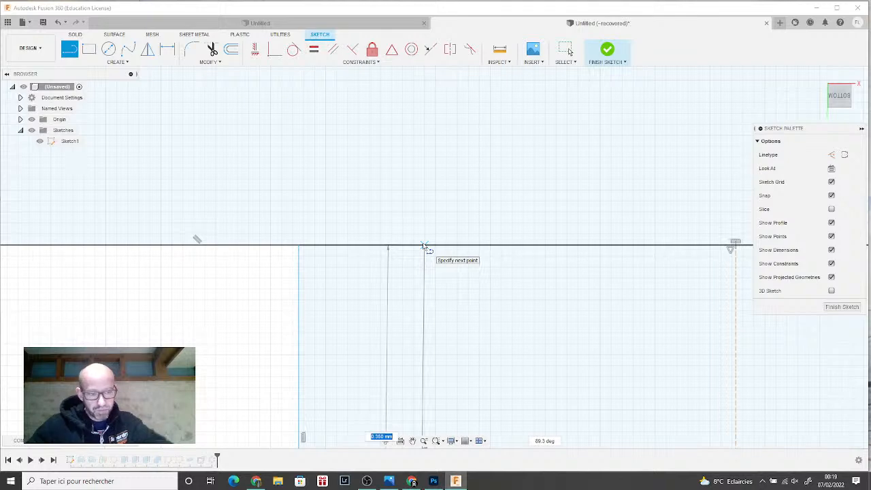
pyautogui.press('Tab')
pyautogui.write('90')
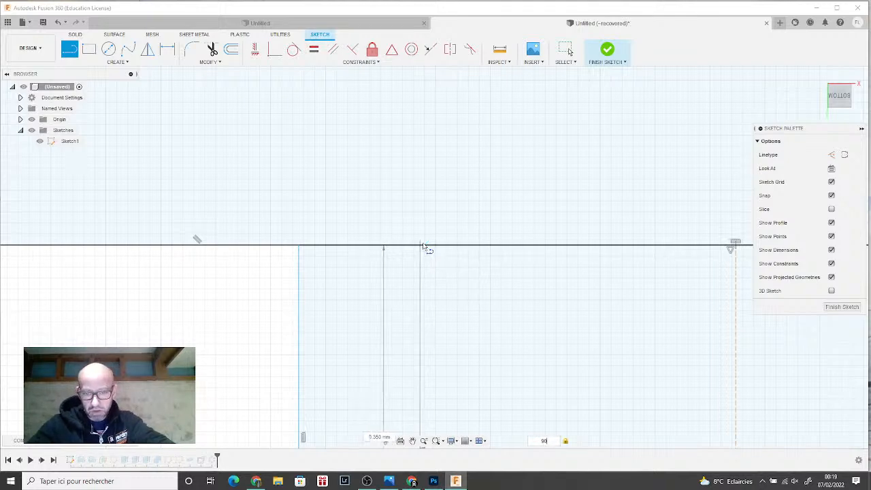
pyautogui.press('Return')
pyautogui.press('Escape')
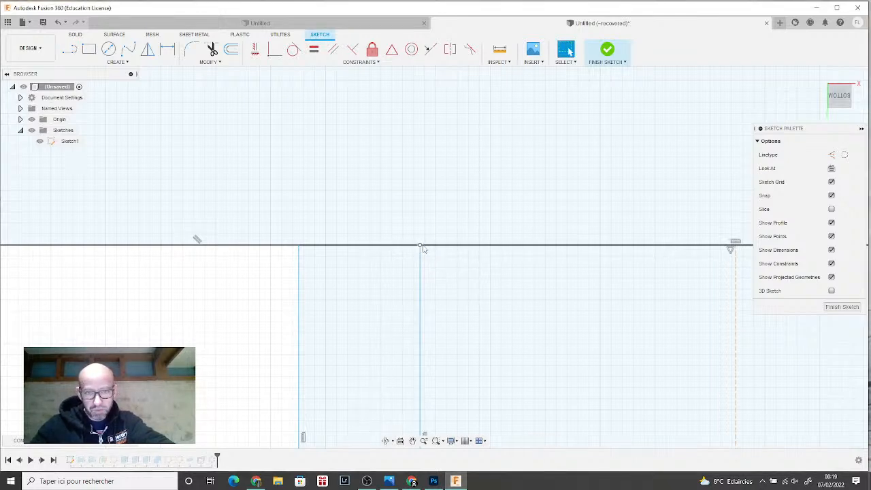
# - Mirror the new vertical line about the construction centreline of the ring profile
pyautogui.scroll(-2, 419, 275)
pyautogui.moveTo(399, 302); pyautogui.dragTo(383, 190, button='middle')
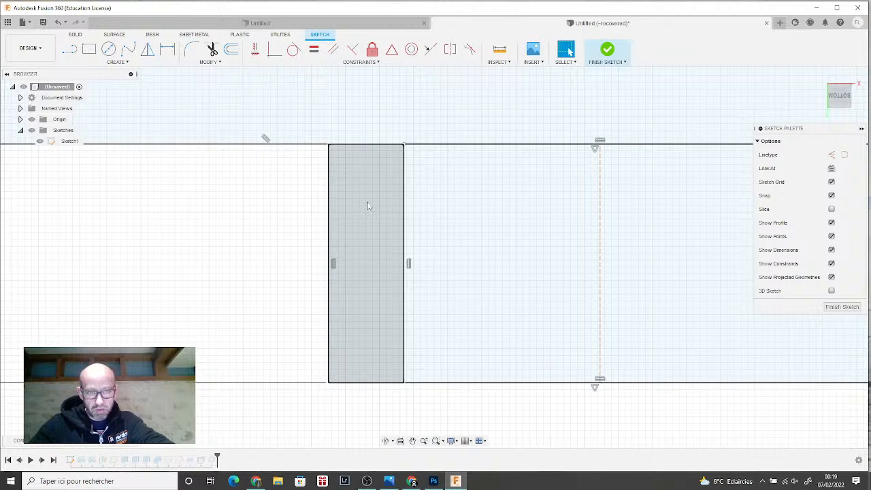
pyautogui.click(147, 49)
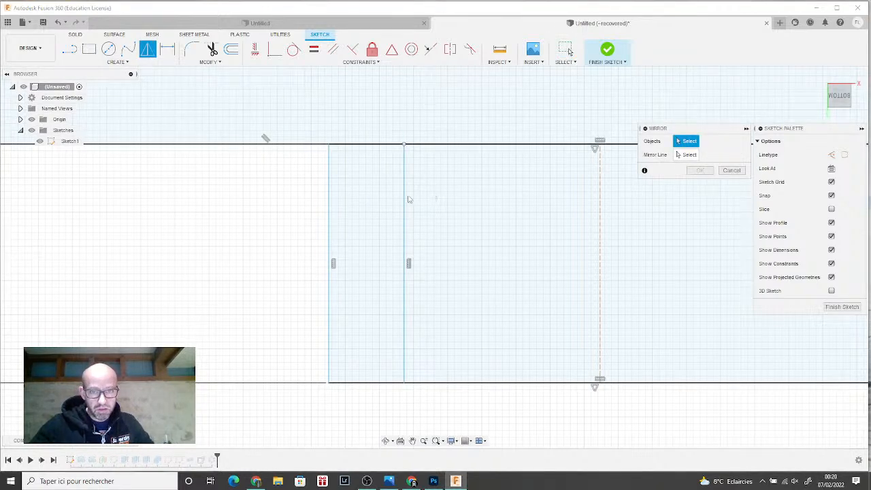
pyautogui.click(409, 200)
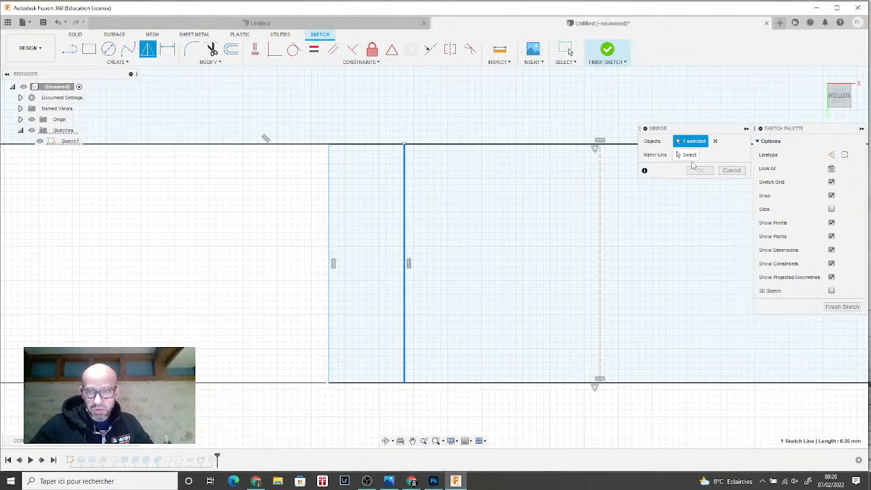
pyautogui.click(678, 156)
pyautogui.click(600, 192)
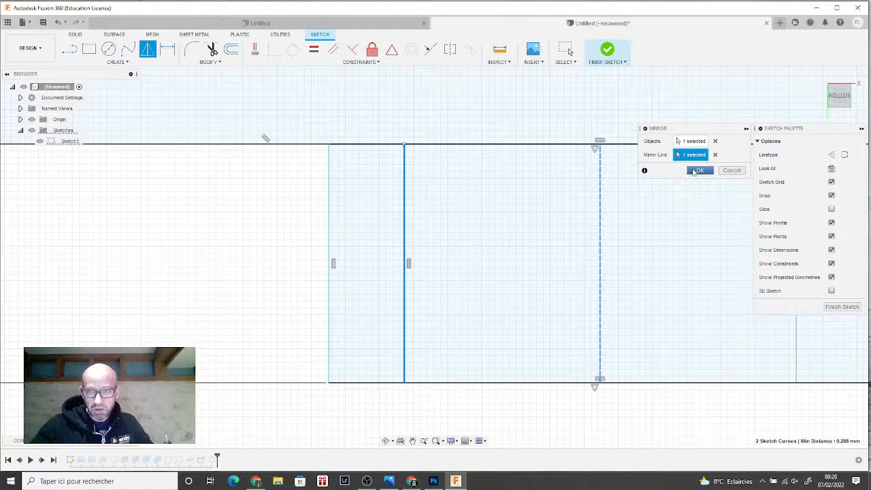
pyautogui.click(700, 170)
pyautogui.scroll(-2, 663, 276)
pyautogui.moveTo(745, 279); pyautogui.dragTo(593, 274, button='middle')
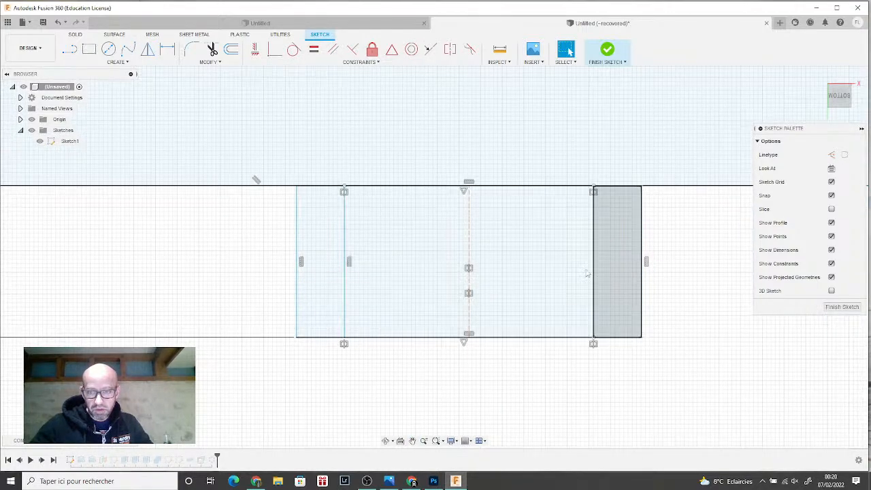
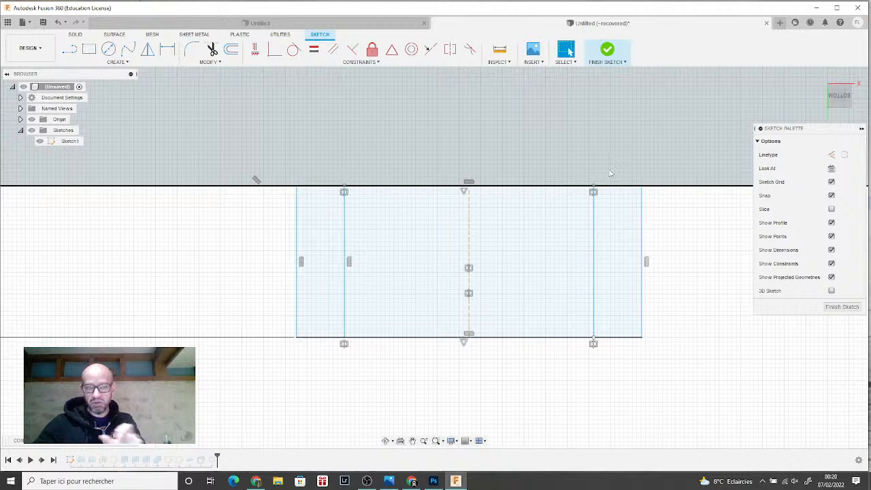
# - Finish editing the ring's profile sketch with its two symmetric dividing lines
pyautogui.click(608, 49)
pyautogui.scroll(-2, 255, 420)
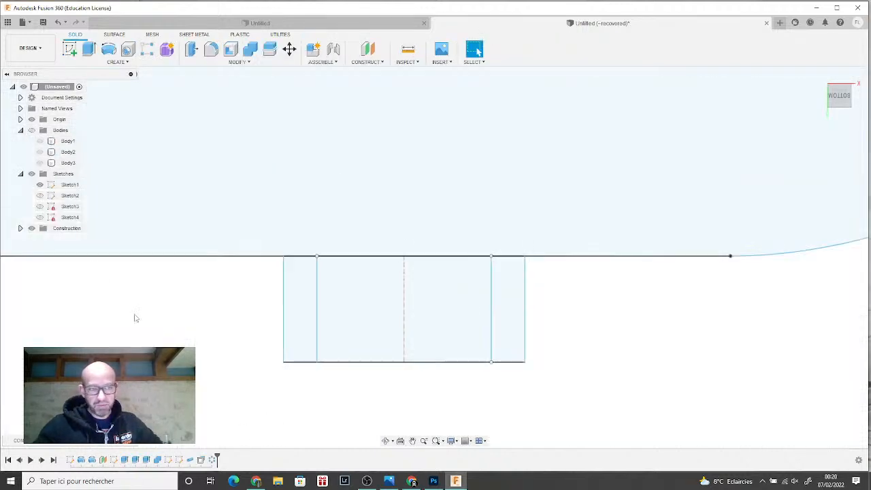
pyautogui.scroll(-1, 102, 279)
pyautogui.click(30, 131)
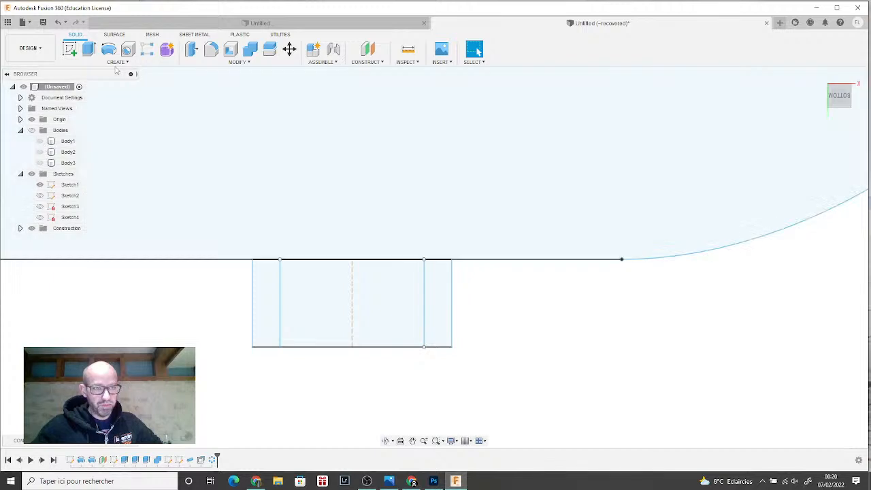
# - Start a Revolve with the two narrow outer strips of the ring profile as its profiles
pyautogui.click(88, 49)
pyautogui.click(326, 304)
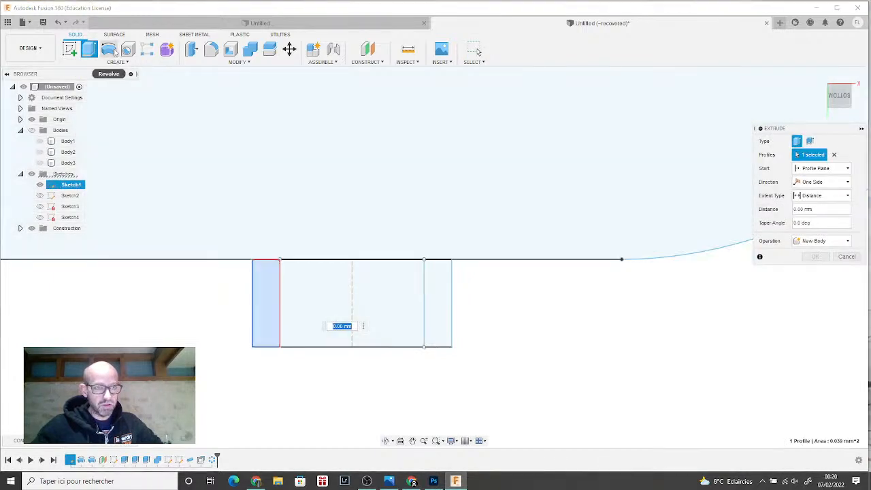
pyautogui.click(111, 50)
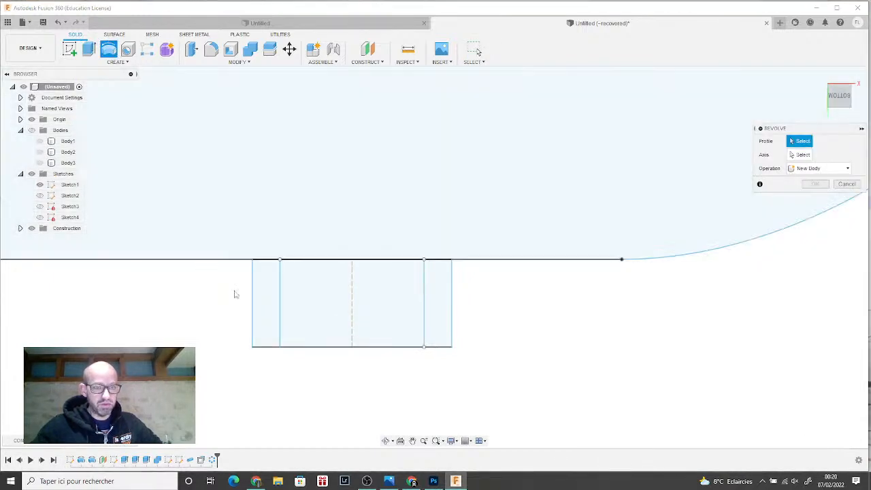
pyautogui.click(264, 325)
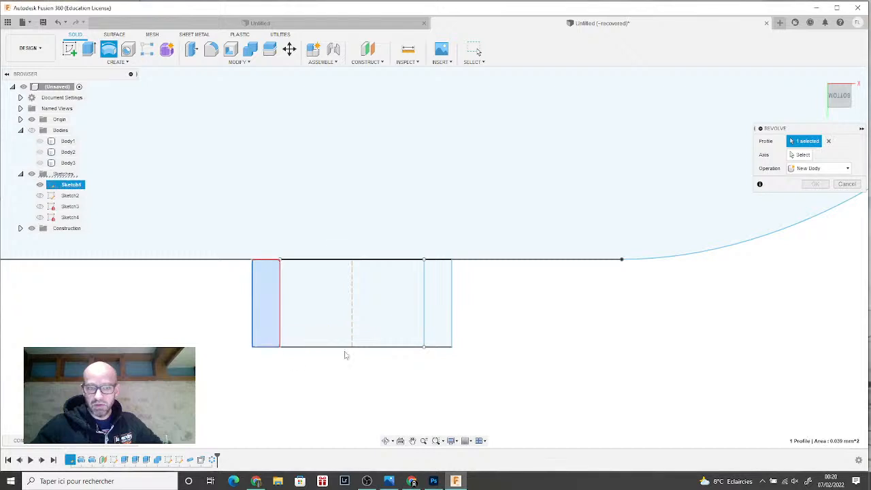
pyautogui.click(439, 333)
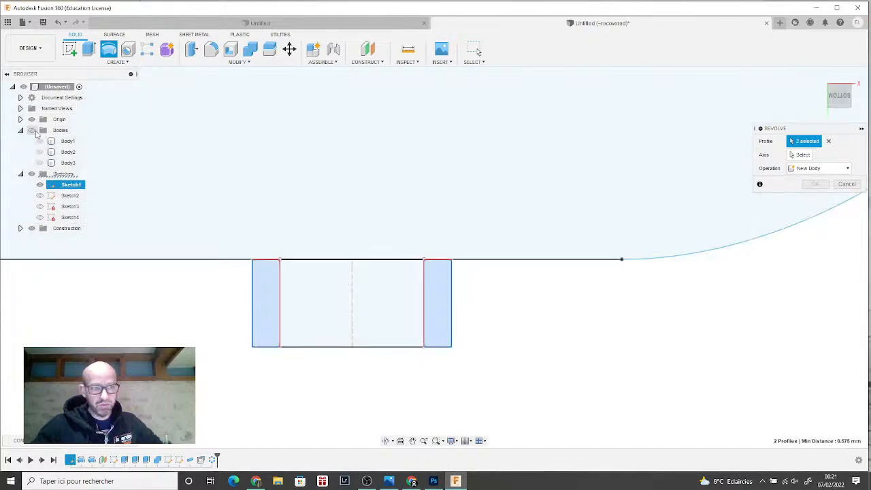
# - Show all bodies and choose the sketch line along the cylinder's centre as the revolve axis
pyautogui.click(32, 130)
pyautogui.scroll(-2, 45, 293)
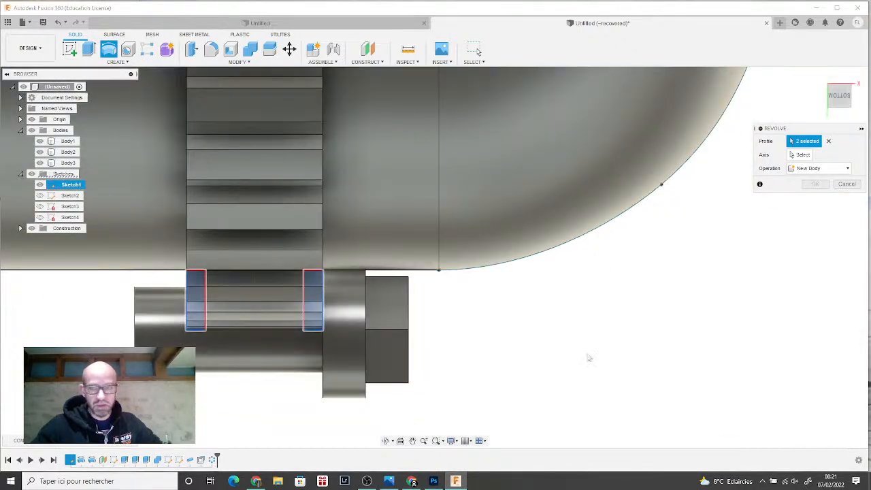
pyautogui.click(800, 156)
pyautogui.scroll(-2, 305, 296)
pyautogui.moveTo(359, 310); pyautogui.dragTo(859, 441, button='middle')
pyautogui.scroll(-1, 588, 300)
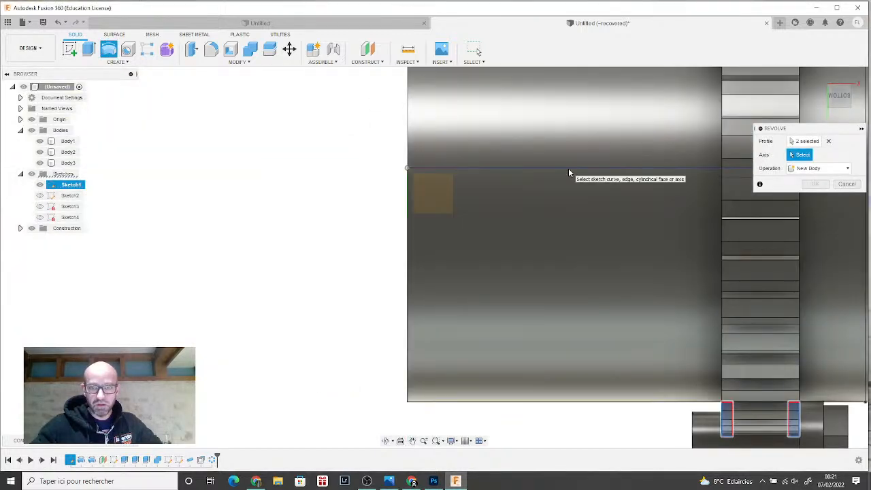
pyautogui.click(569, 167)
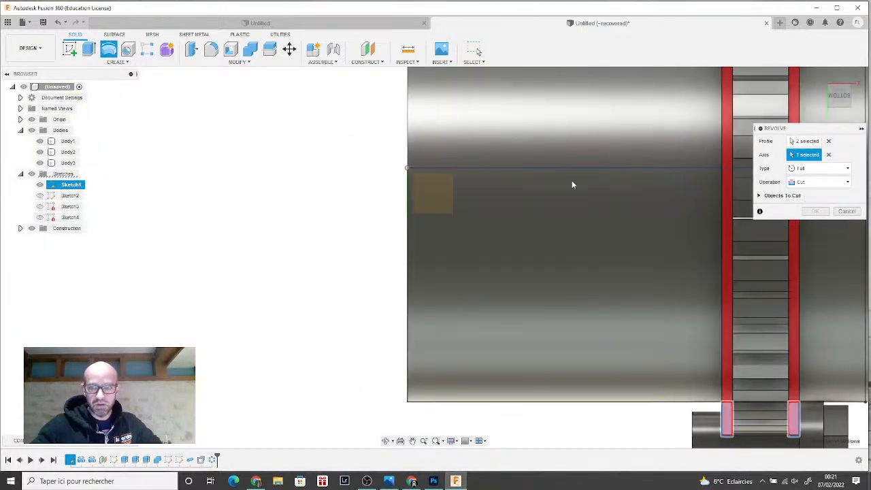
# - Revolve the two strips fully around the cylinder's axis as a Join operation
pyautogui.moveTo(531, 218); pyautogui.dragTo(351, 201, button='middle')
pyautogui.click(820, 182)
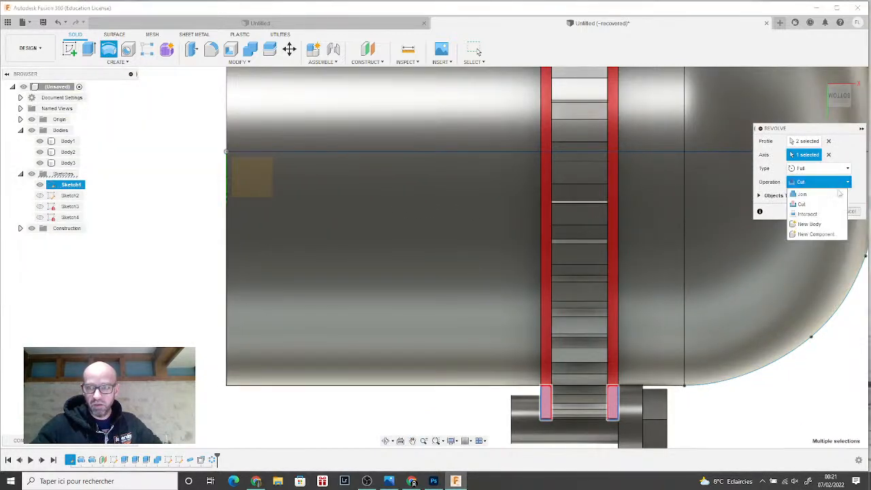
pyautogui.click(817, 193)
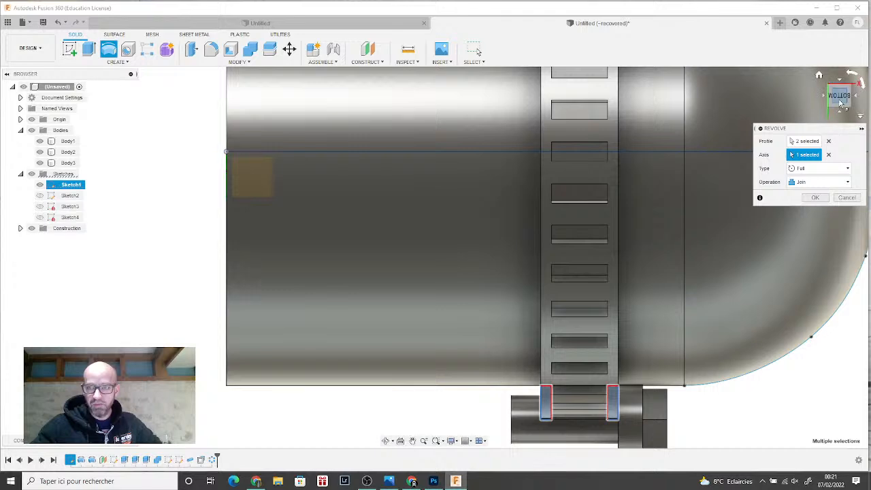
pyautogui.moveTo(840, 96); pyautogui.dragTo(765, 199)
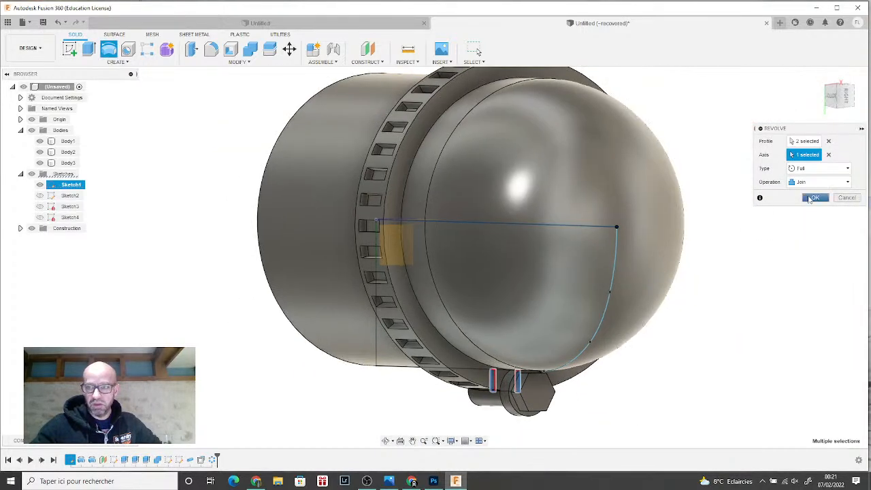
pyautogui.click(812, 199)
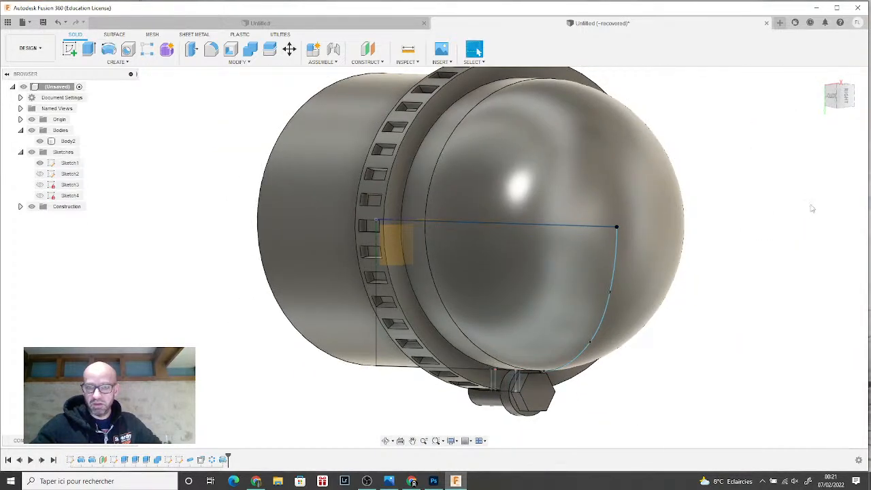
# - Examine the slotted ring and the bolt on the domed cylinder from several directions
pyautogui.moveTo(840, 97)
pyautogui.mouseDown()
pyautogui.moveTo(863, 109)
pyautogui.moveTo(868, 136)
pyautogui.moveTo(842, 103)
pyautogui.moveTo(845, 110)
pyautogui.mouseUp()
pyautogui.scroll(-4, 621, 233)
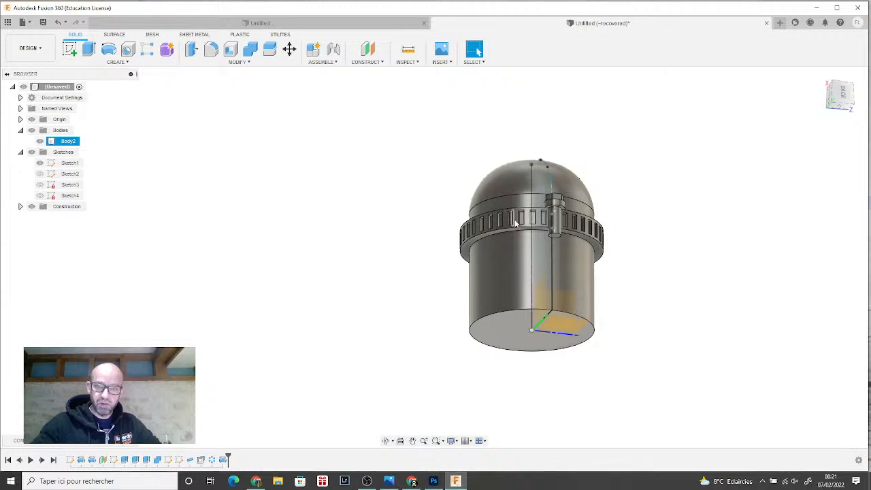
pyautogui.scroll(4, 572, 224)
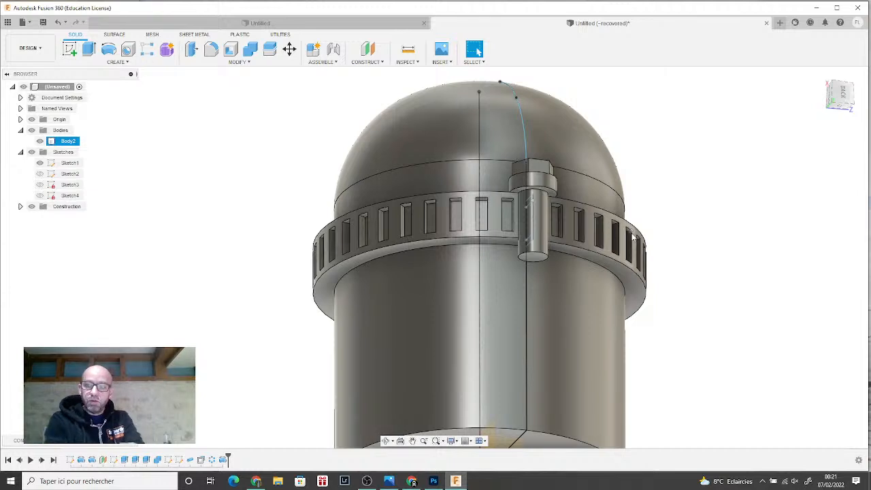
pyautogui.click(541, 235)
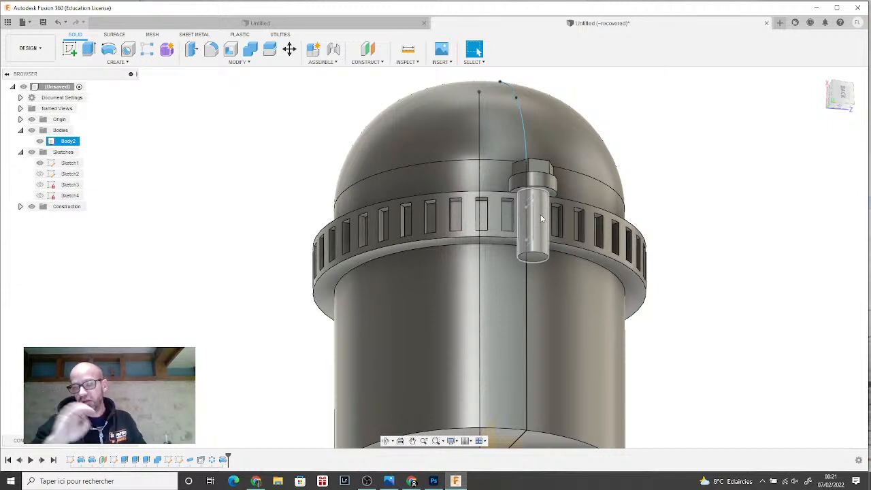
pyautogui.scroll(2, 538, 221)
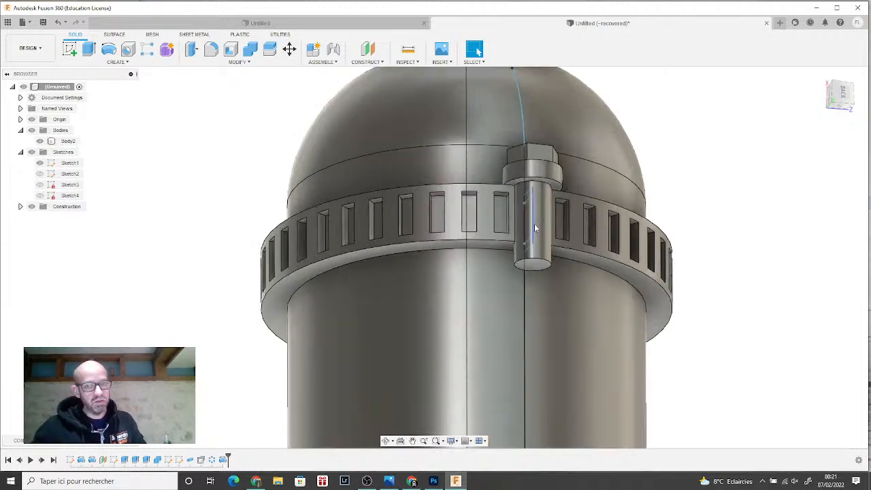
pyautogui.scroll(-4, 533, 243)
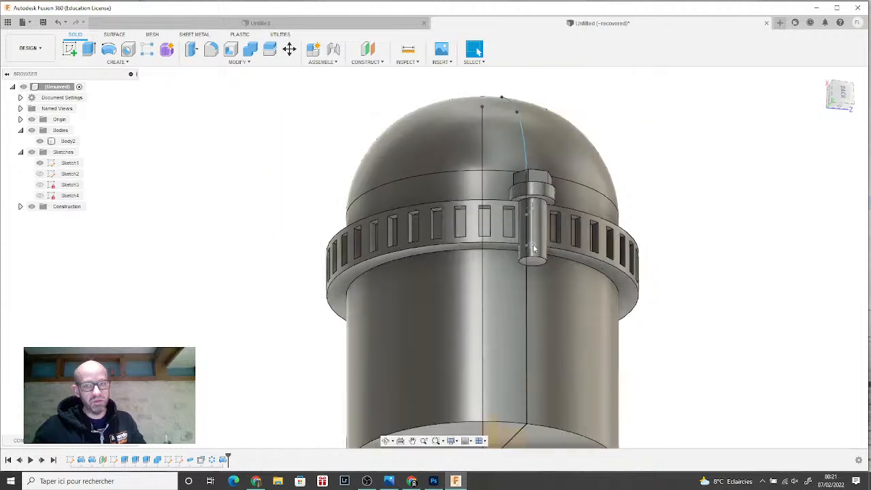
pyautogui.click(842, 99)
pyautogui.click(852, 75)
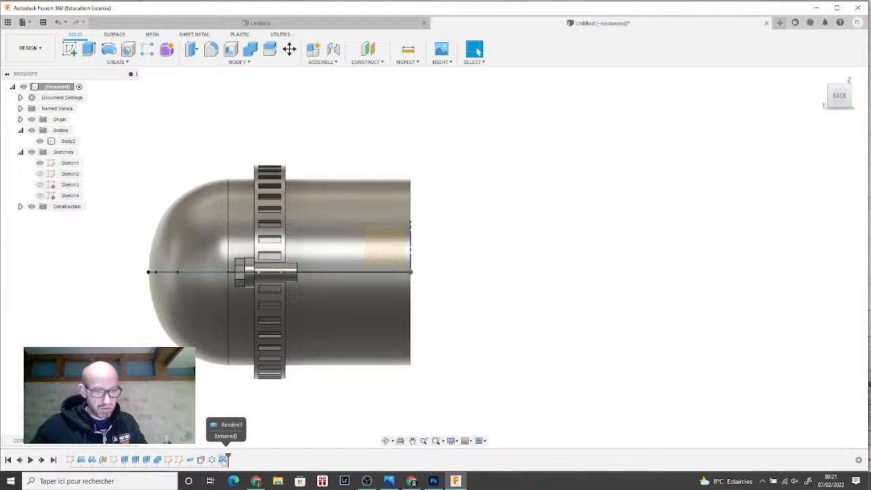
# - Roll the timeline back to before the joined revolve and hide the domed cylinder body
pyautogui.rightClick(224, 460)
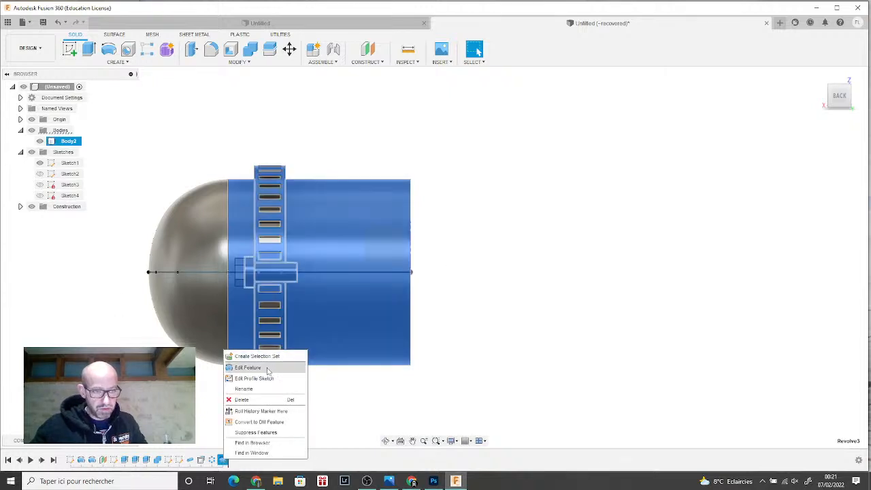
pyautogui.click(267, 400)
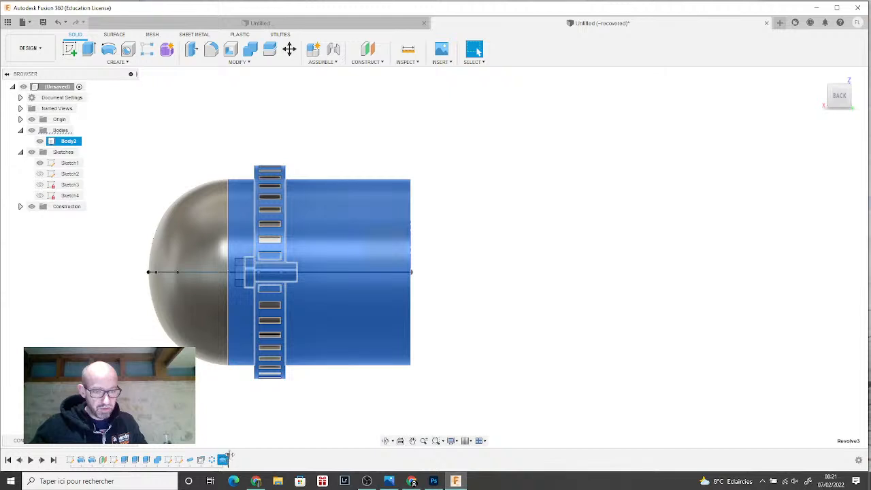
pyautogui.moveTo(228, 456); pyautogui.dragTo(217, 455)
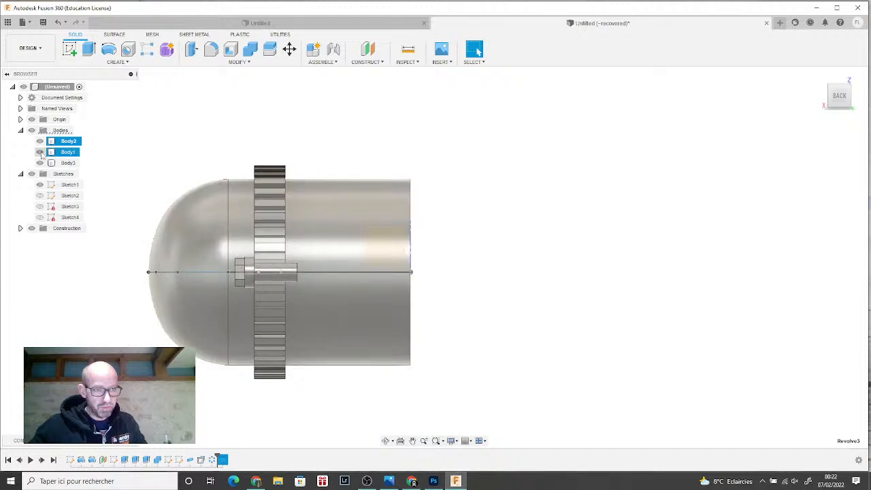
pyautogui.click(39, 152)
pyautogui.keyDown('ctrl'); pyautogui.click(51, 164); pyautogui.keyUp('ctrl')
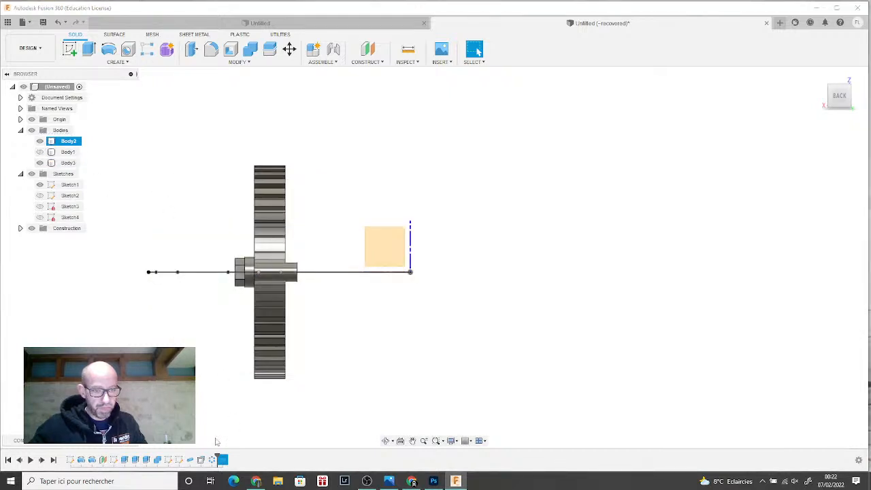
# - Delete the joined revolve of the two side strips from the timeline, keeping the history marker before it
pyautogui.moveTo(217, 454); pyautogui.dragTo(223, 458)
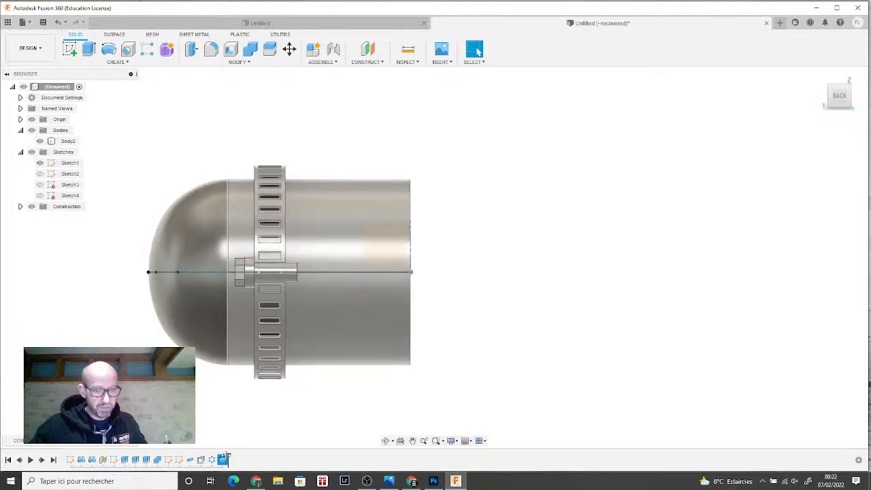
pyautogui.moveTo(224, 456); pyautogui.dragTo(218, 455)
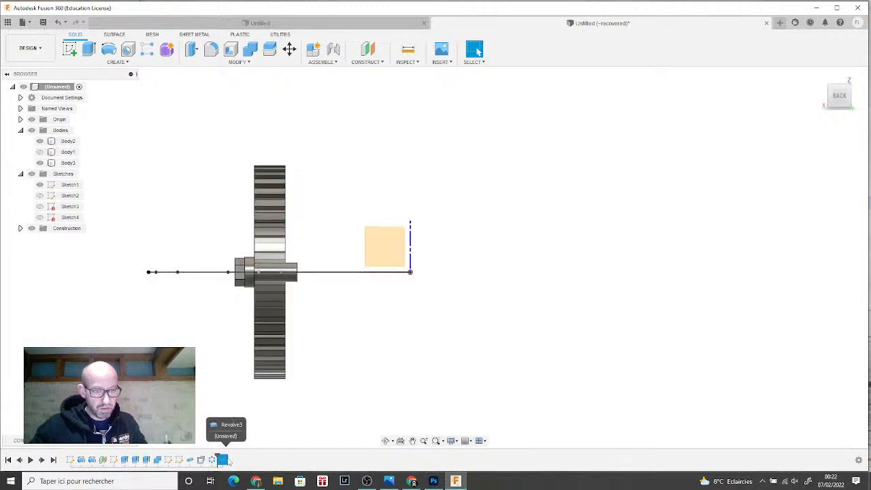
pyautogui.rightClick(227, 463)
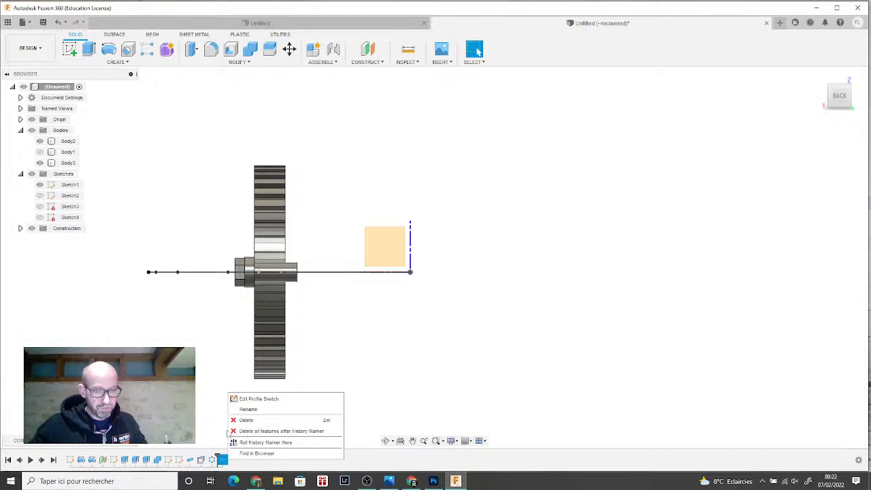
pyautogui.click(191, 424)
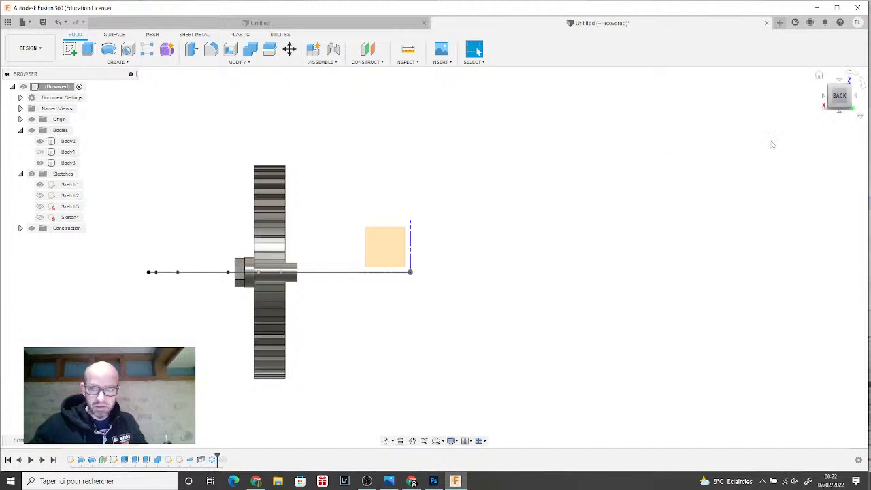
pyautogui.rightClick(222, 460)
pyautogui.click(247, 422)
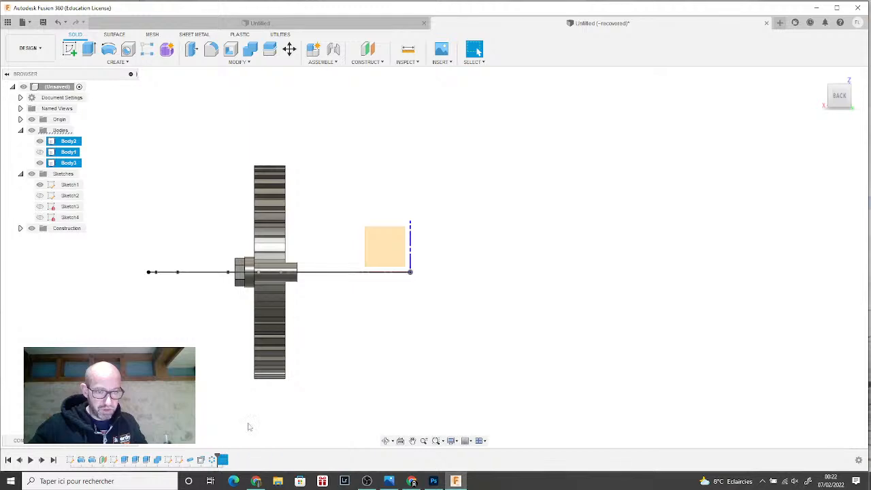
# - Examine where the bolt meets the toothed ring from the side and at an angle
pyautogui.click(832, 88)
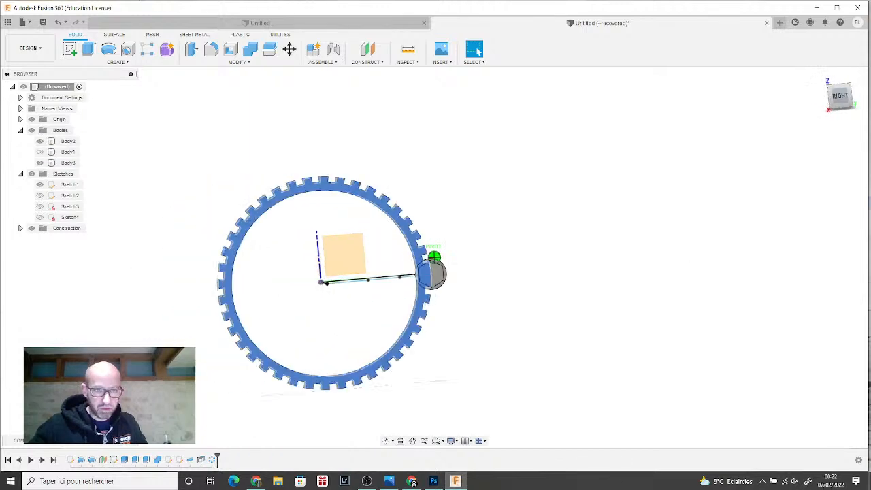
pyautogui.moveTo(840, 95); pyautogui.dragTo(837, 118)
pyautogui.scroll(3, 465, 189)
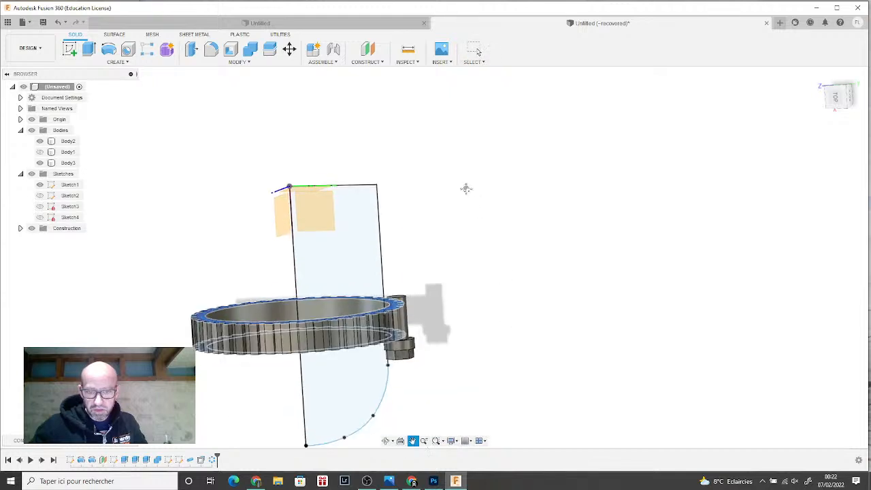
pyautogui.moveTo(465, 188); pyautogui.dragTo(526, 174, button='middle')
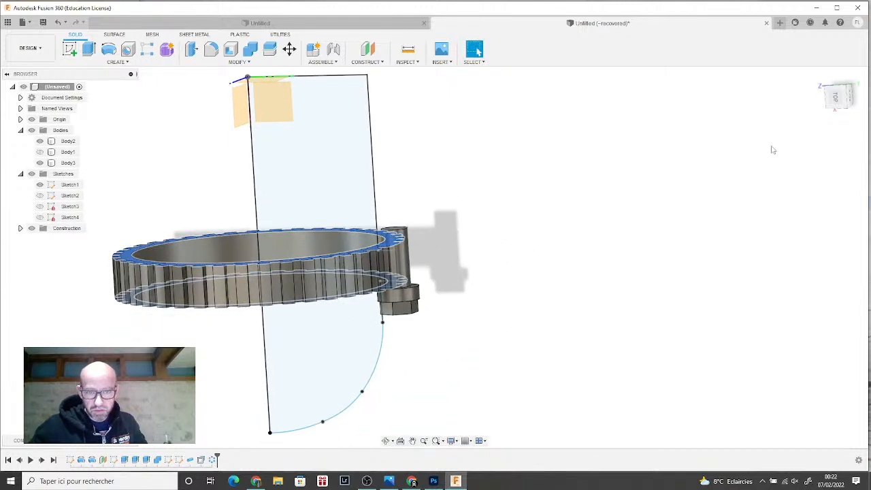
pyautogui.click(842, 97)
pyautogui.scroll(5, 378, 279)
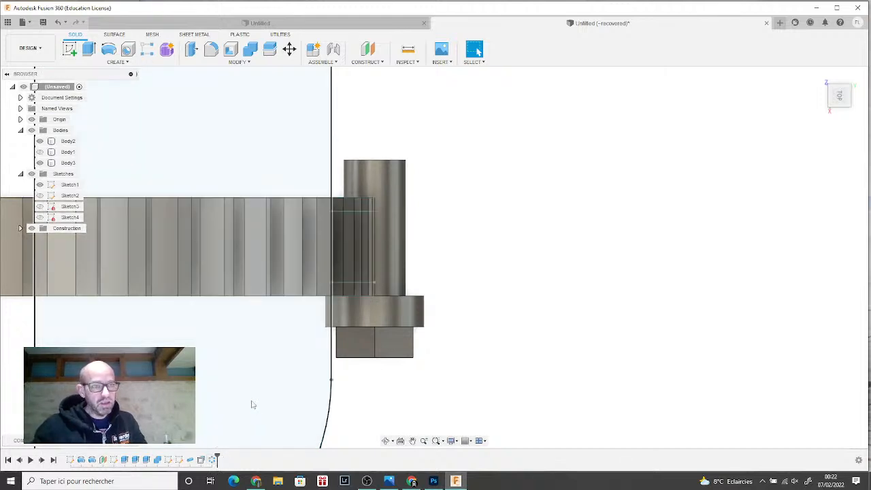
pyautogui.moveTo(844, 109); pyautogui.dragTo(822, 102)
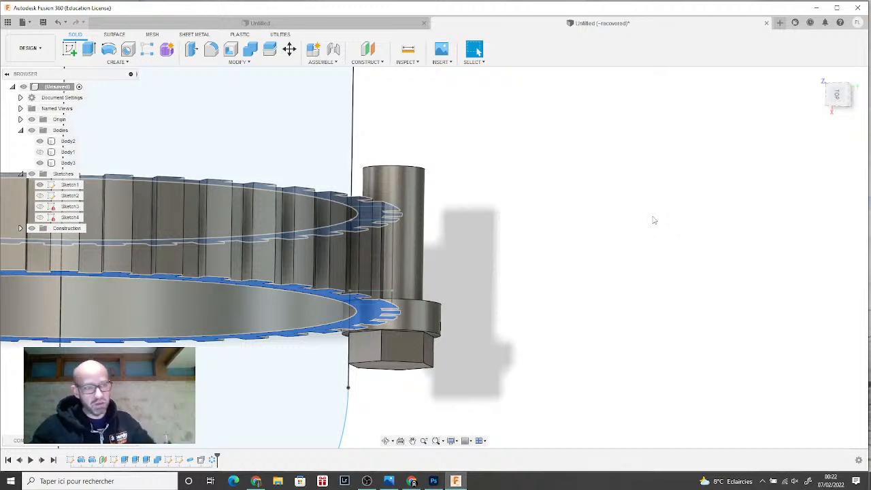
pyautogui.moveTo(434, 258)
pyautogui.keyDown('shift'); pyautogui.mouseDown(button='middle')
pyautogui.moveTo(378, 259)
pyautogui.moveTo(381, 286)
pyautogui.mouseUp(button='middle'); pyautogui.keyUp('shift')
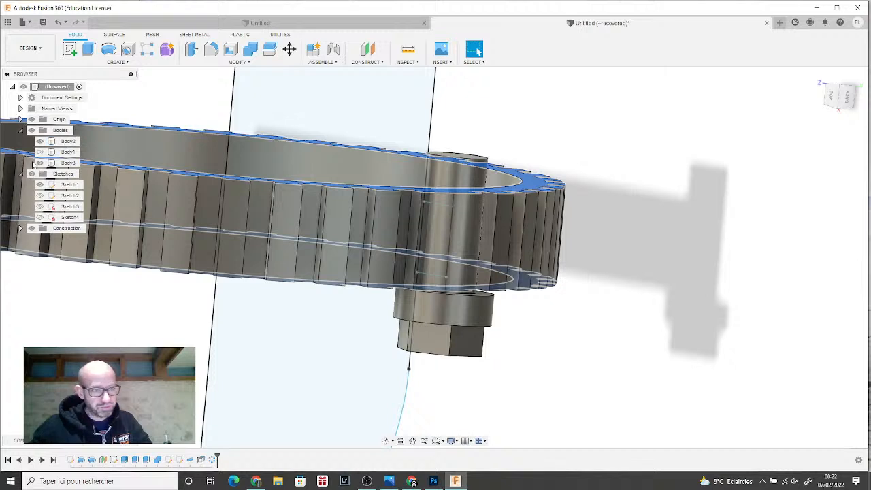
# - Revolve the two side strips a full turn around the cylinder's central axis, joining them to the toothed ring with the bolt hidden
pyautogui.click(31, 130)
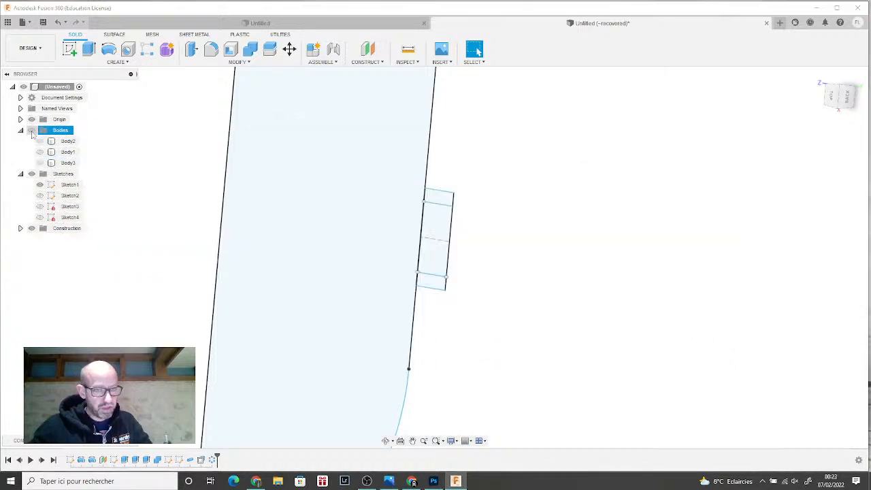
pyautogui.click(108, 49)
pyautogui.click(438, 198)
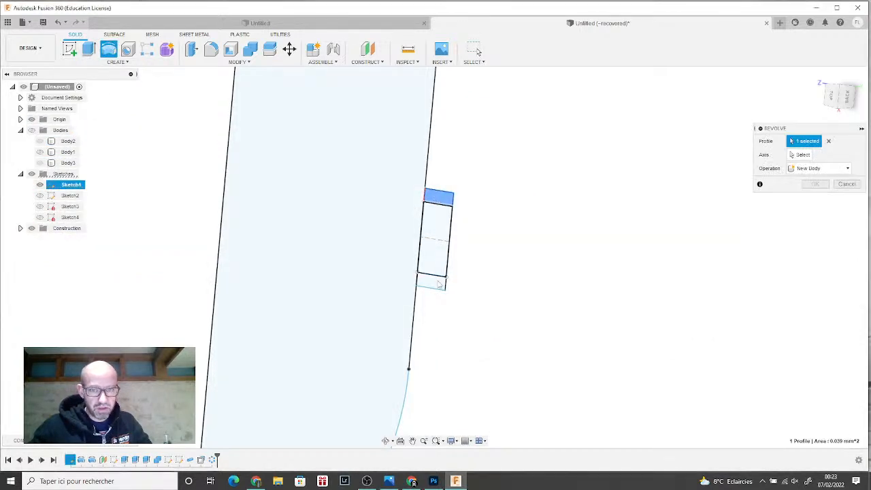
pyautogui.click(430, 282)
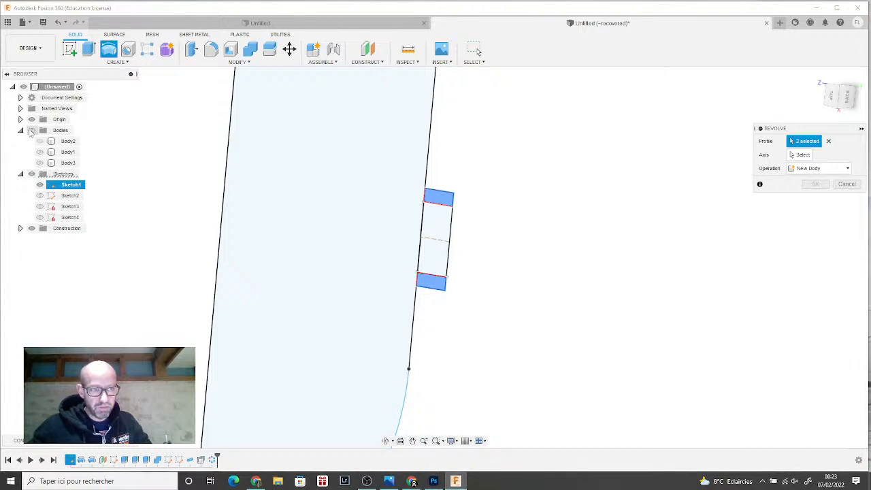
pyautogui.click(31, 130)
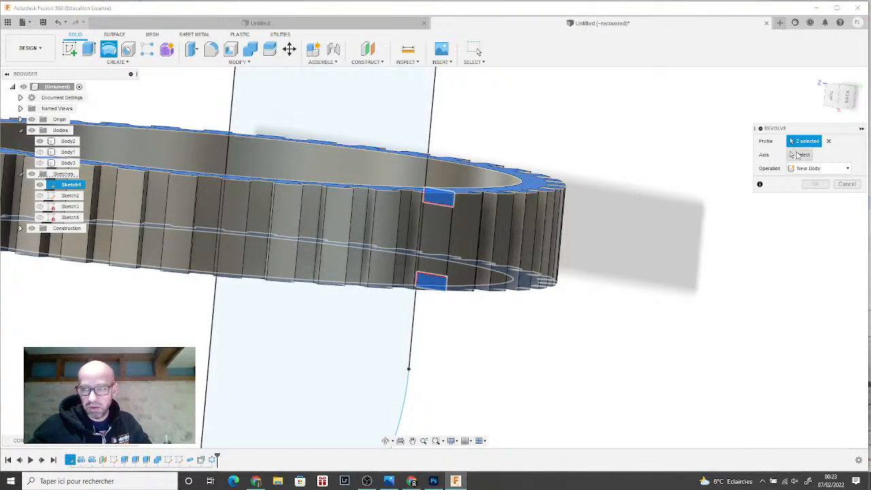
pyautogui.click(801, 154)
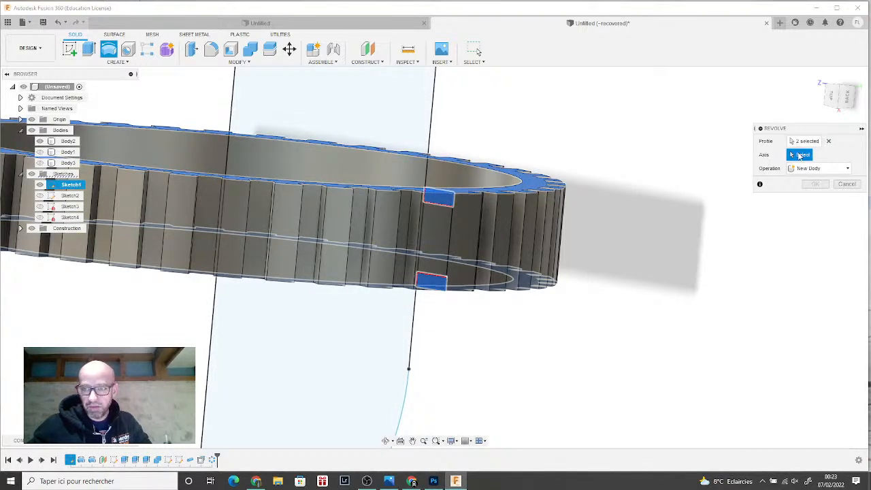
pyautogui.click(231, 115)
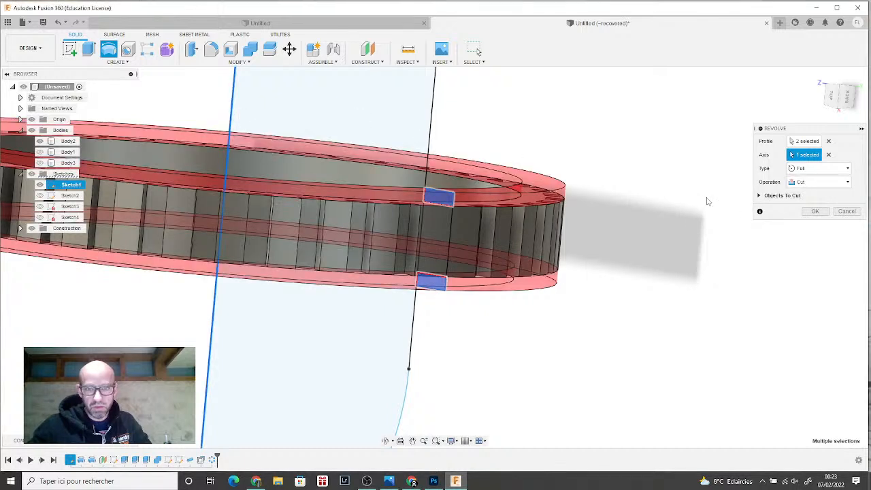
pyautogui.click(803, 182)
pyautogui.click(800, 193)
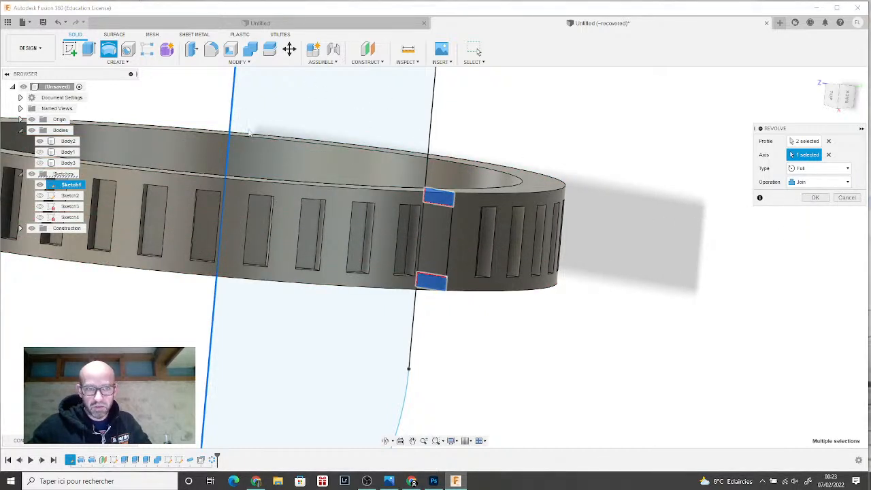
pyautogui.click(823, 200)
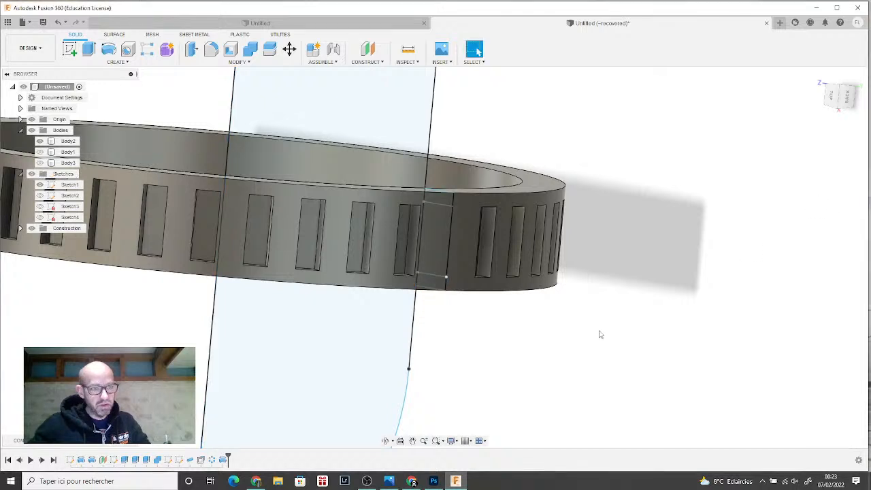
# - Make the domed cylinder and bolt bodies visible again around the rimmed ring
pyautogui.scroll(-2, 600, 335)
pyautogui.click(851, 97)
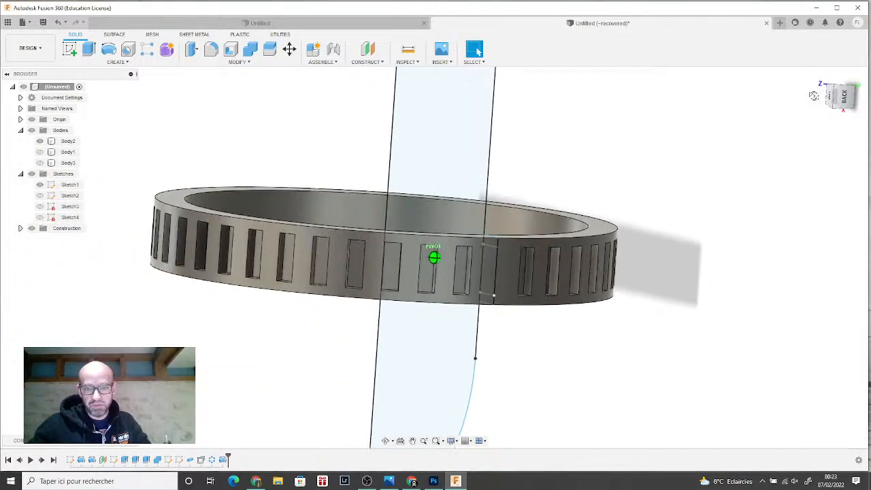
pyautogui.click(40, 152)
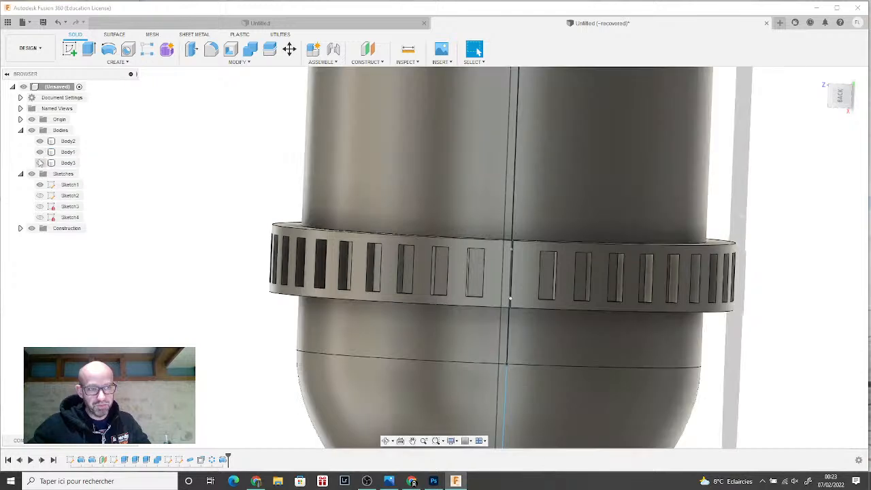
pyautogui.click(39, 163)
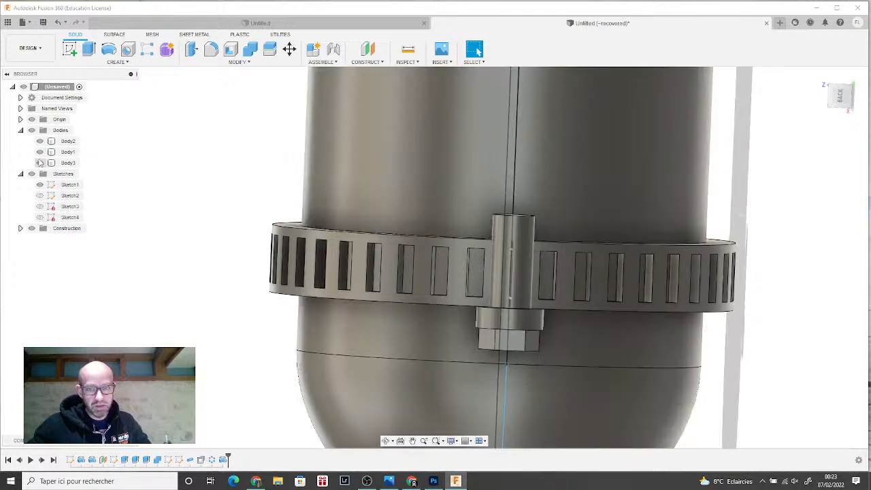
# - Combine the bolt with the rimmed ring using the Join operation, leaving the domed cylinder separate
pyautogui.click(251, 49)
pyautogui.click(518, 256)
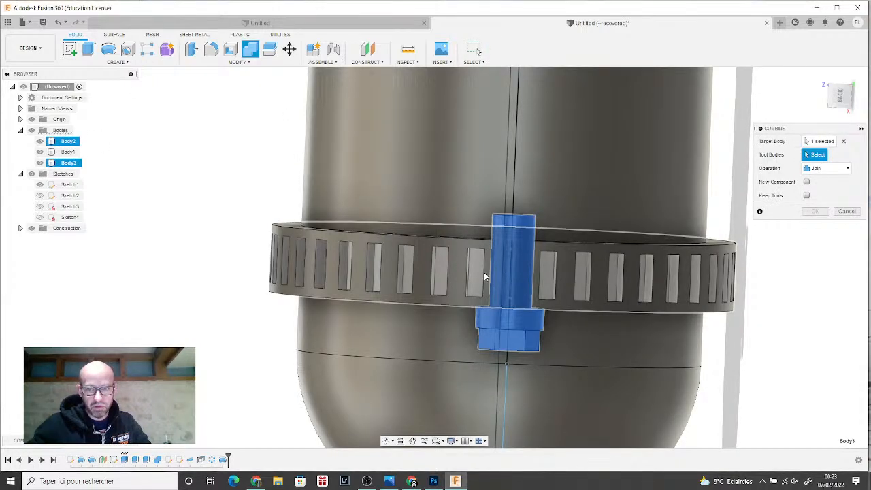
pyautogui.click(484, 273)
pyautogui.click(814, 211)
pyautogui.scroll(-4, 324, 271)
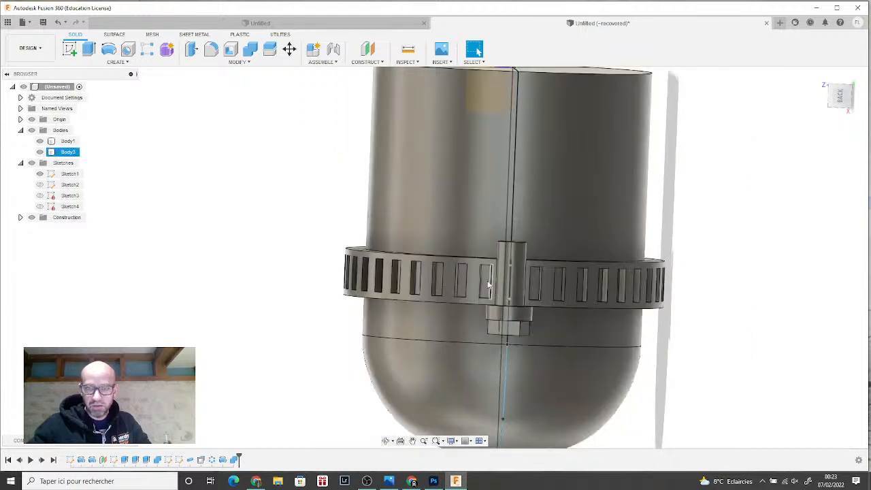
# - Mirror the domed cylinder and ring-with-bolt bodies across the origin plane at the cylinder's flat end, using the Join operation
pyautogui.keyDown('shift'); pyautogui.moveTo(783, 136); pyautogui.dragTo(731, 224, button='middle'); pyautogui.keyUp('shift')
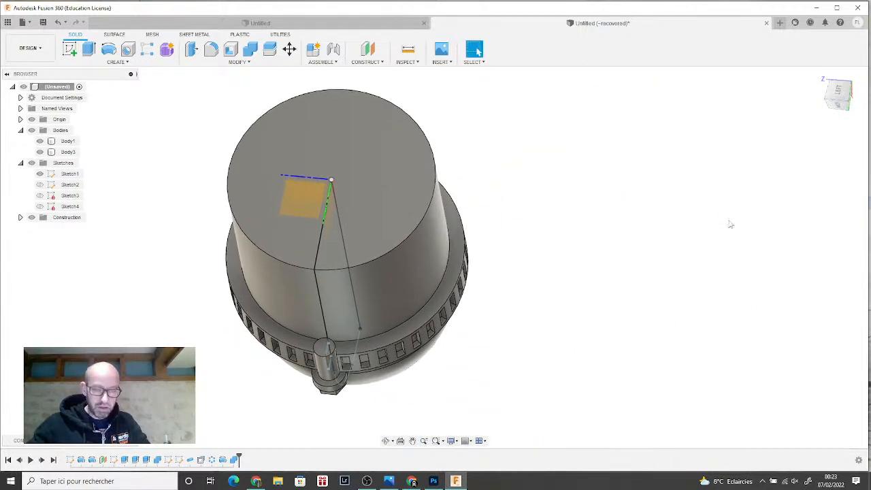
pyautogui.click(124, 63)
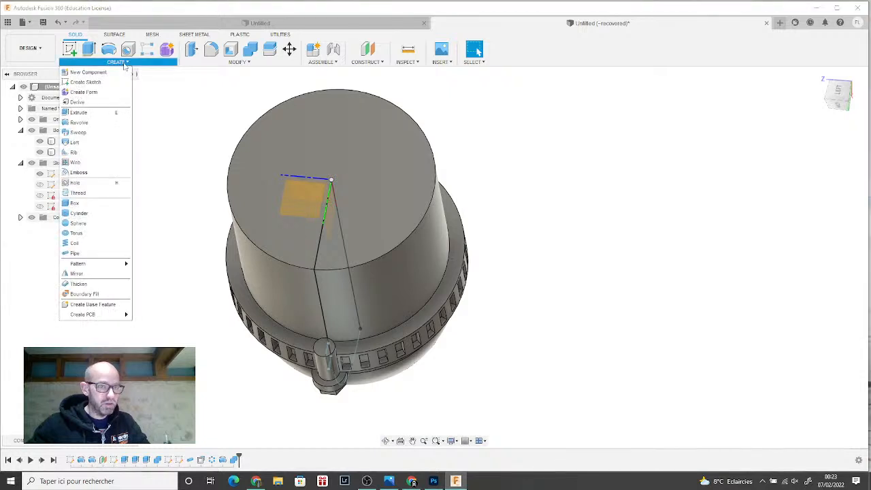
pyautogui.click(104, 276)
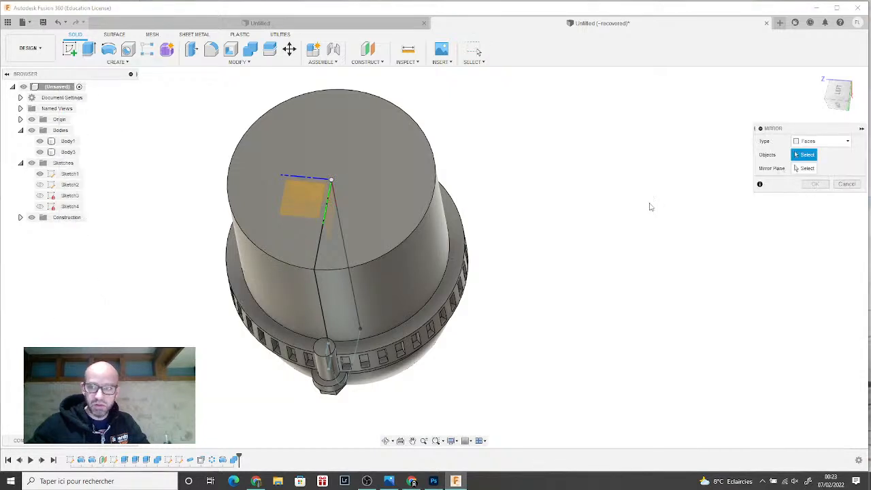
pyautogui.click(827, 141)
pyautogui.click(808, 162)
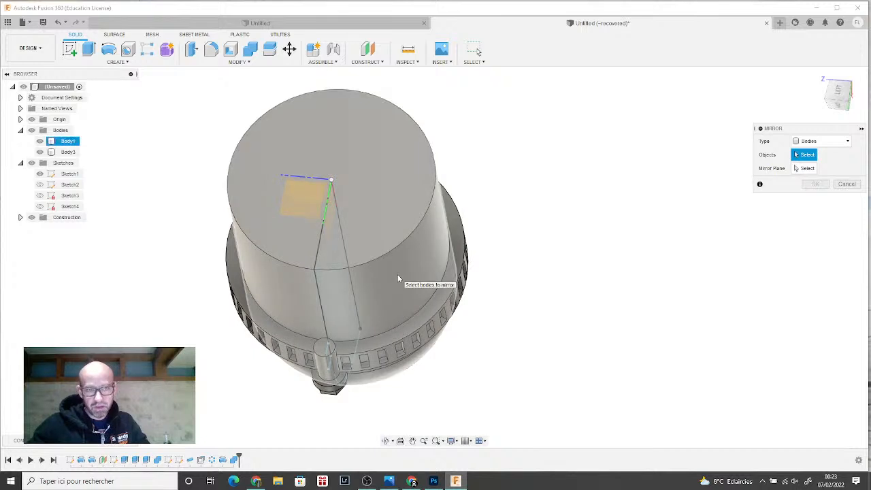
pyautogui.click(398, 278)
pyautogui.click(427, 311)
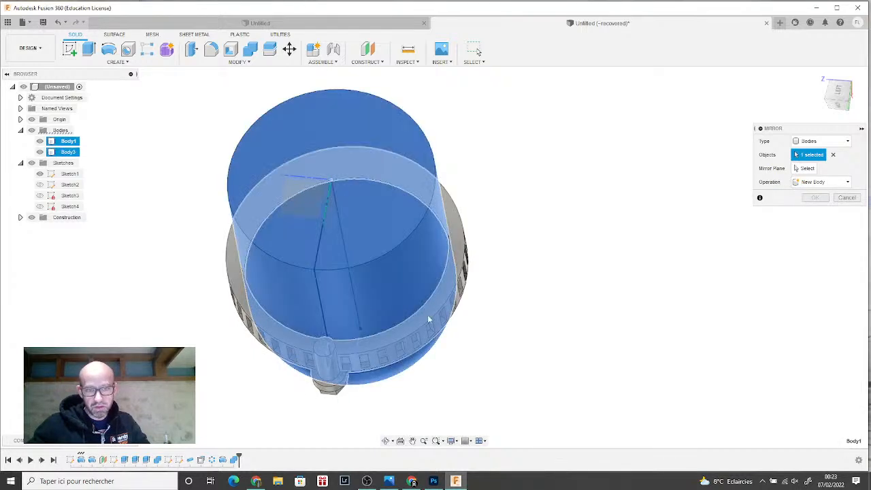
pyautogui.click(810, 189)
pyautogui.click(810, 190)
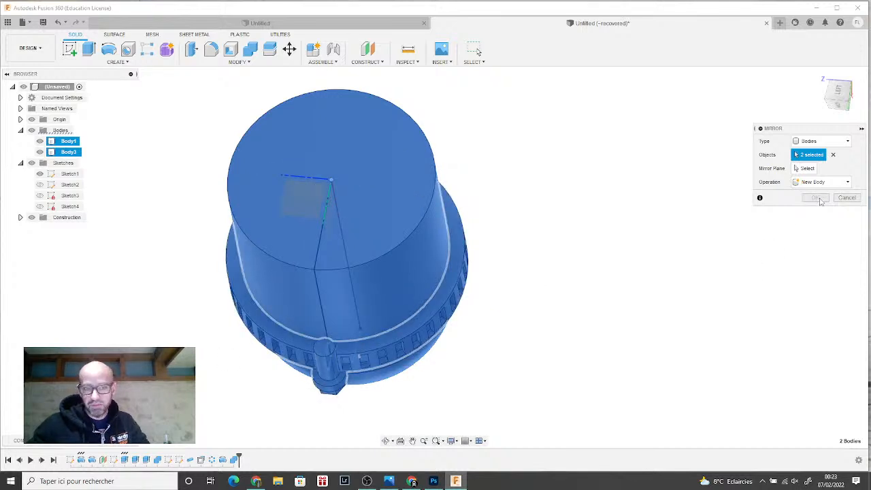
pyautogui.click(806, 168)
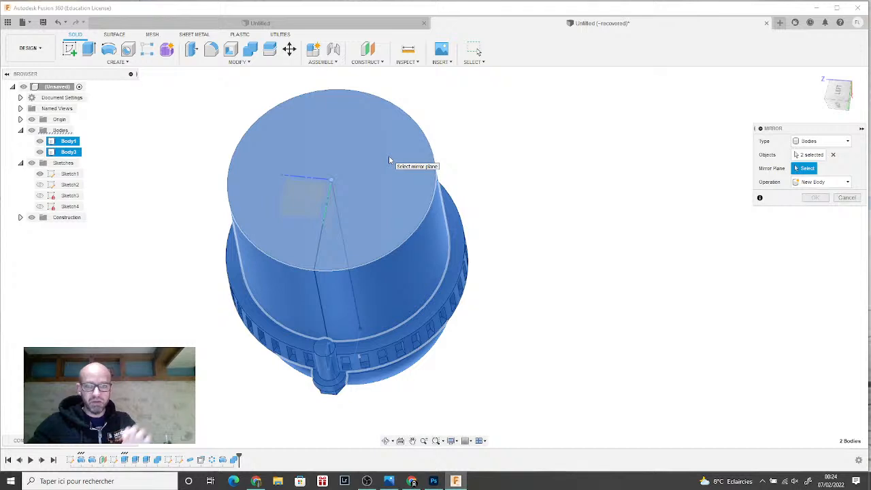
pyautogui.click(361, 216)
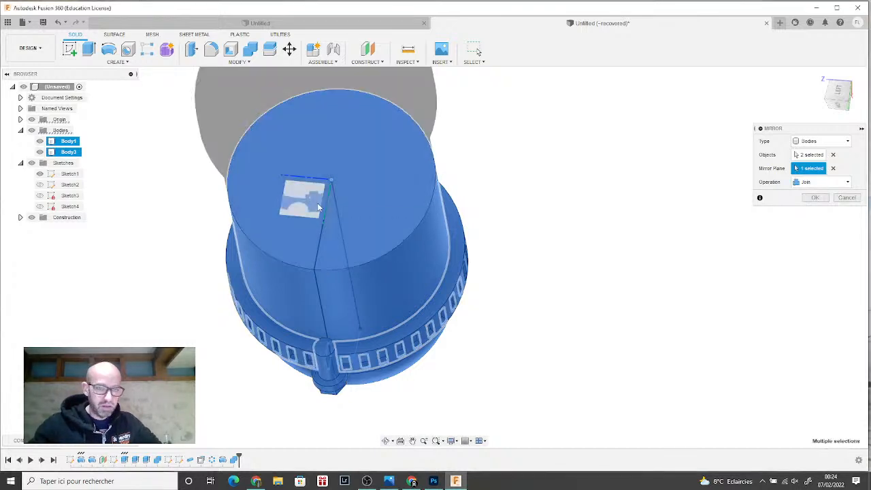
pyautogui.moveTo(835, 98)
pyautogui.mouseDown()
pyautogui.moveTo(814, 86)
pyautogui.moveTo(826, 93)
pyautogui.mouseUp()
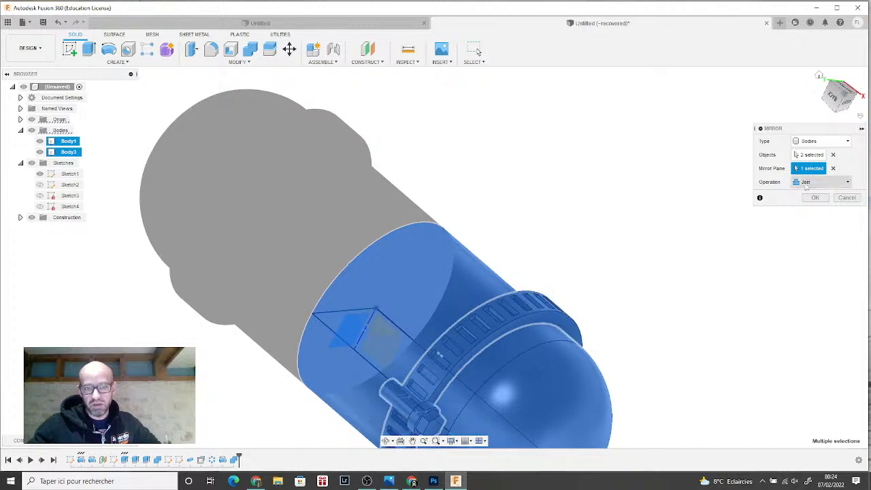
pyautogui.click(816, 197)
# - Examine the mirrored capsule from several directions and review the warning on the mirror feature
pyautogui.moveTo(635, 285); pyautogui.dragTo(650, 207, button='middle')
pyautogui.moveTo(844, 100); pyautogui.dragTo(840, 91)
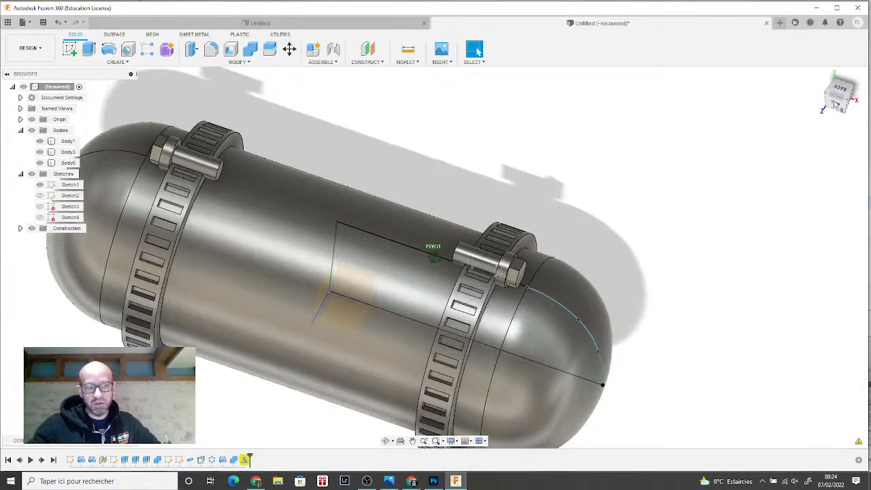
pyautogui.moveTo(602, 222); pyautogui.dragTo(715, 185, button='middle')
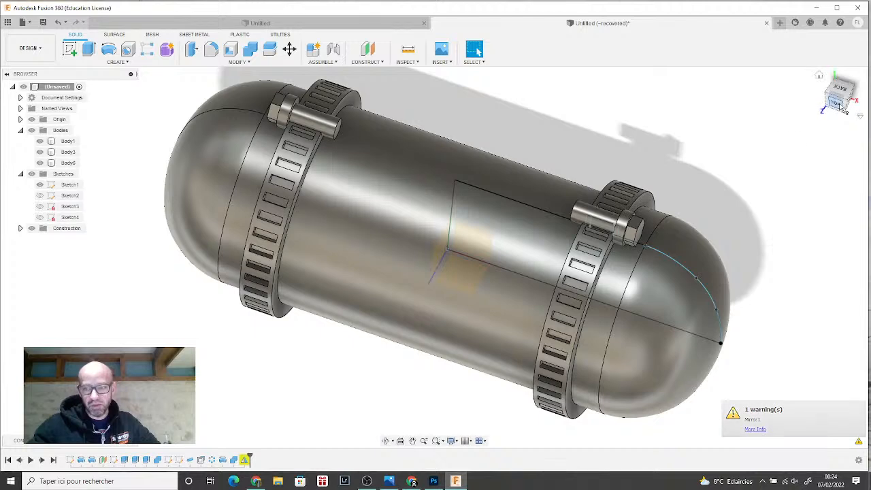
pyautogui.moveTo(840, 100); pyautogui.dragTo(841, 102)
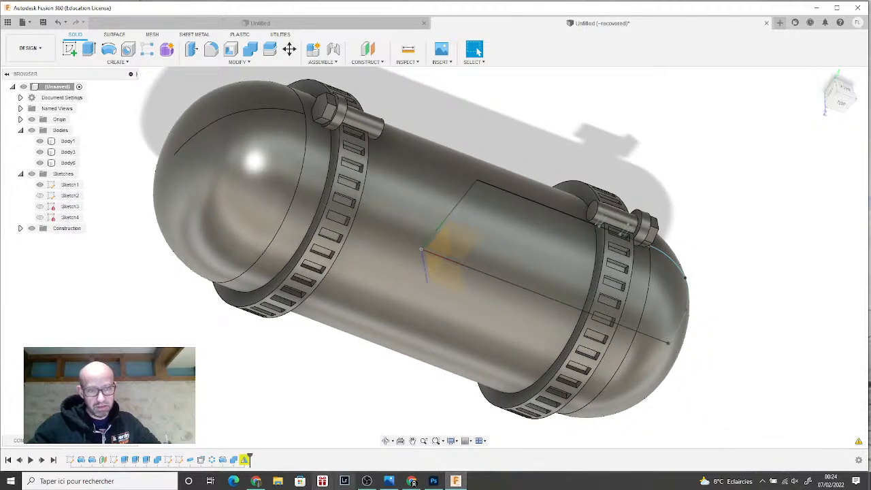
pyautogui.rightClick(245, 460)
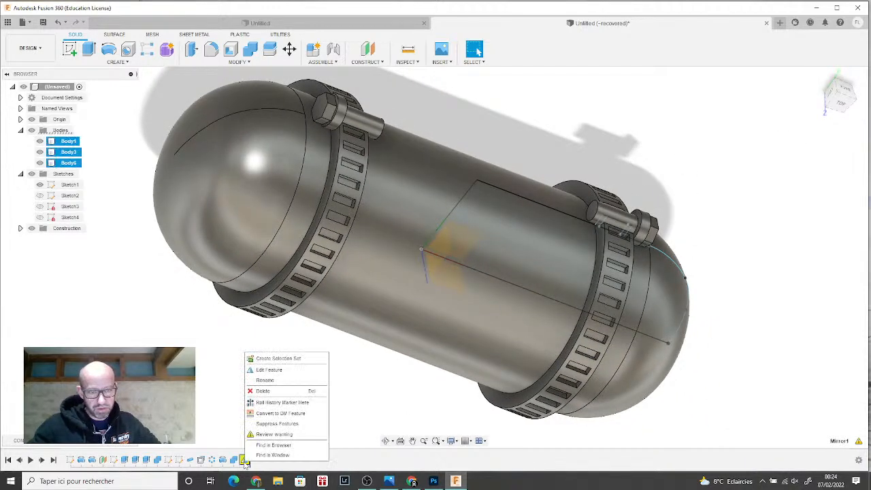
pyautogui.click(274, 434)
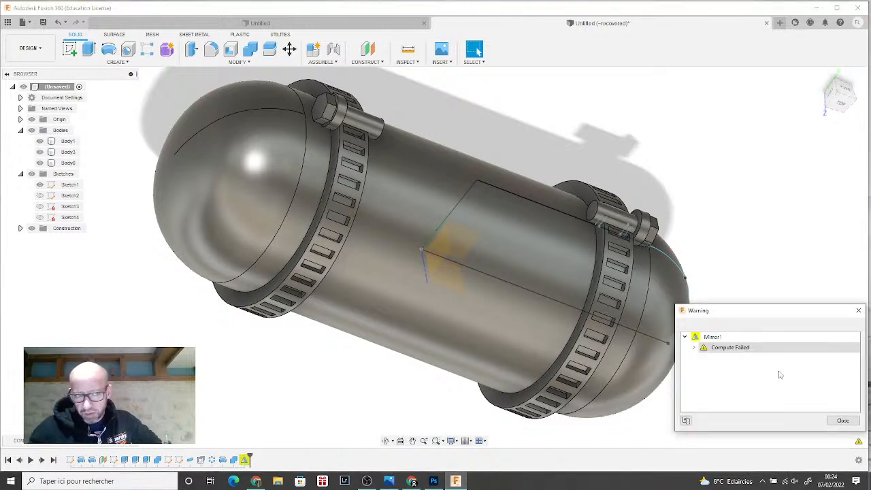
pyautogui.click(832, 422)
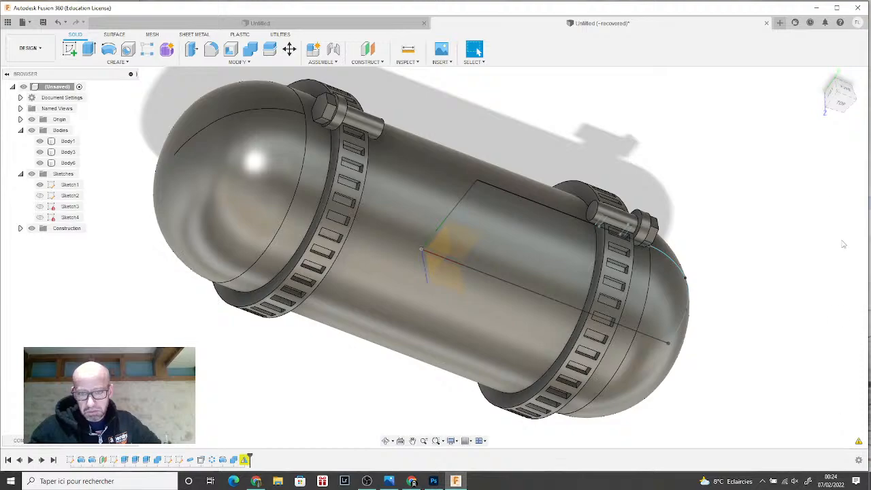
pyautogui.moveTo(845, 99); pyautogui.dragTo(258, 122)
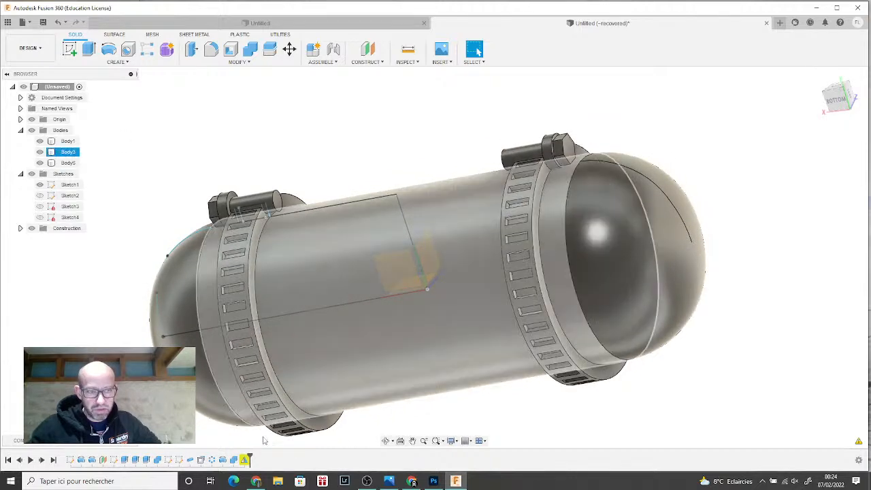
# - Edit the mirror feature to use the cylinder's flat end face as the mirror plane and New Body as the operation
pyautogui.rightClick(244, 460)
pyautogui.click(317, 371)
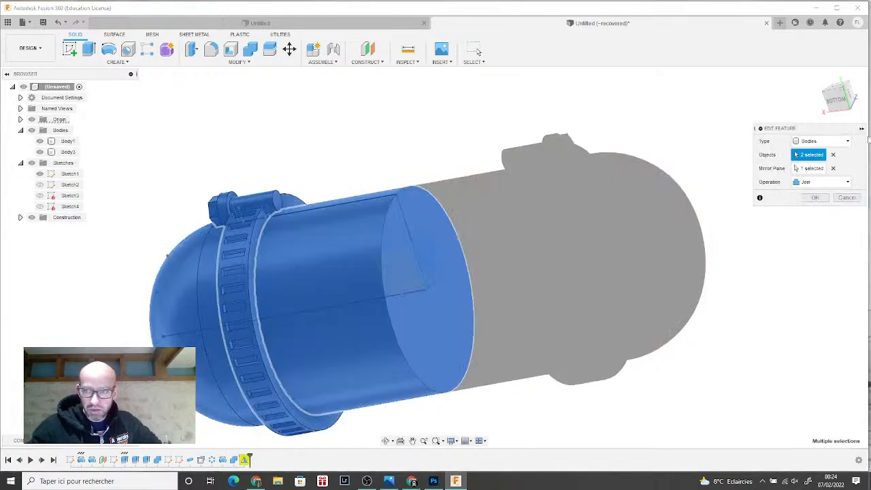
pyautogui.click(833, 168)
pyautogui.click(408, 336)
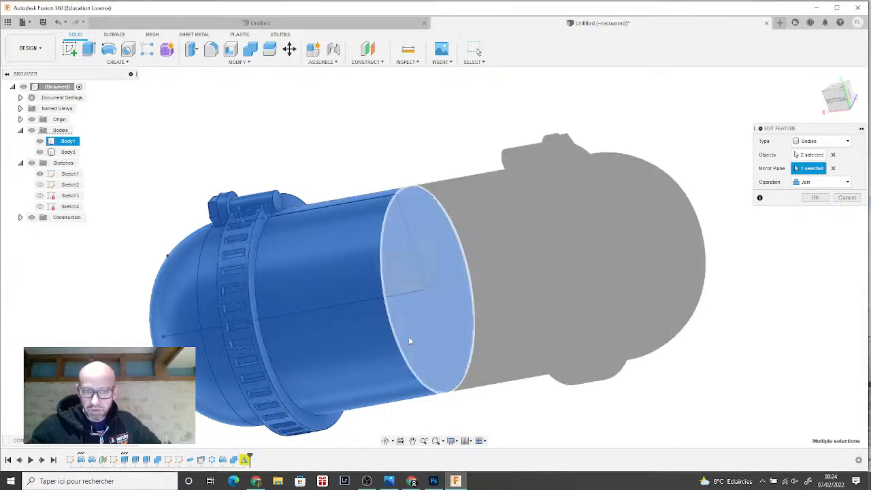
pyautogui.click(829, 183)
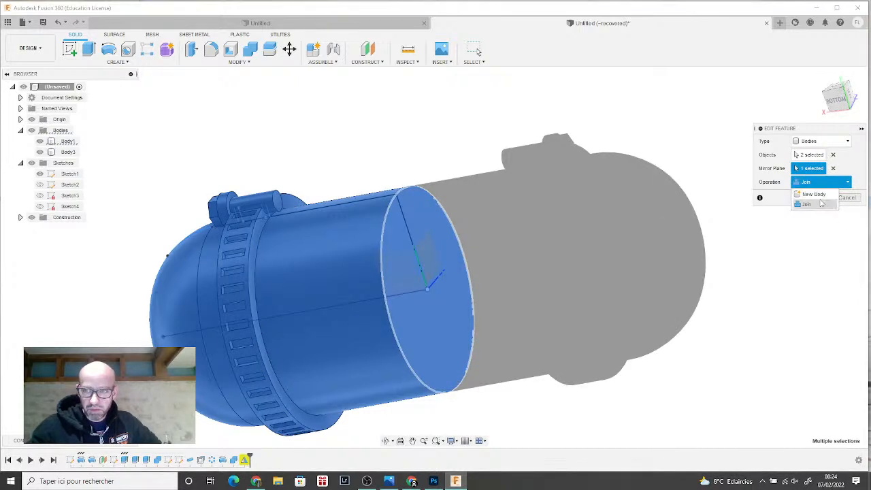
pyautogui.click(820, 194)
pyautogui.click(816, 198)
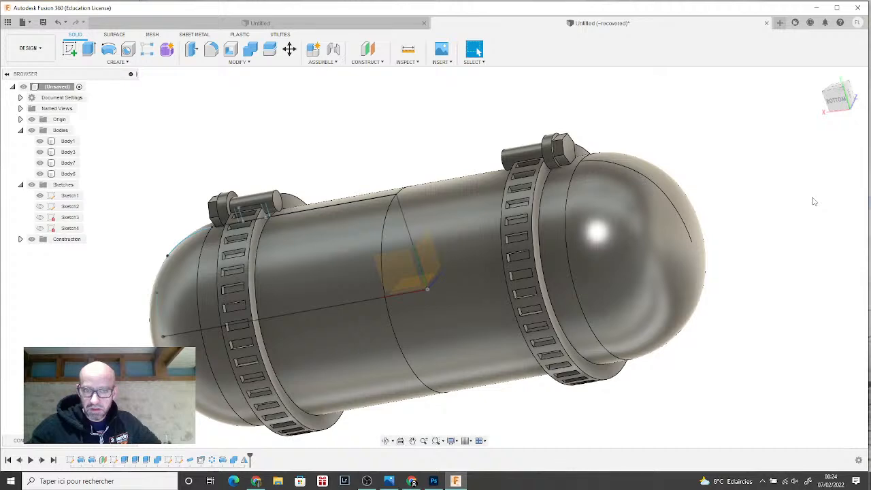
# - Examine the seam between the two cylinder halves up close
pyautogui.click(403, 209)
pyautogui.scroll(2, 380, 202)
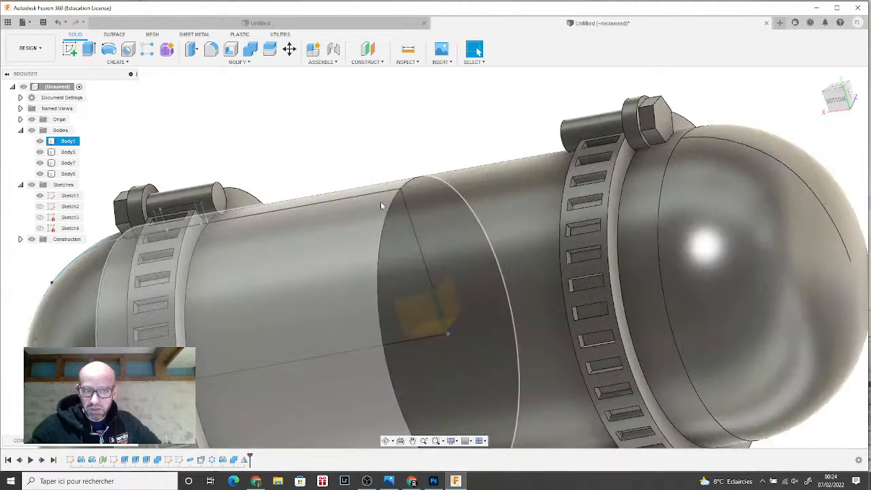
pyautogui.click(392, 197)
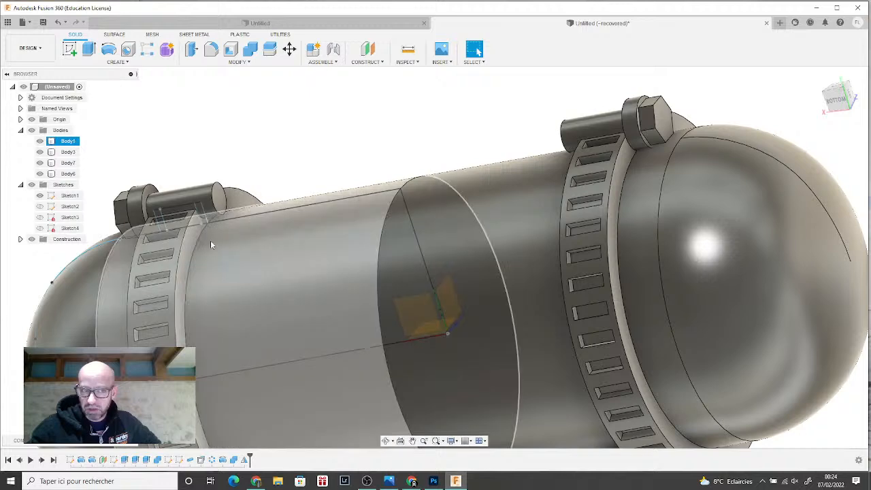
# - Start a Move/Copy operation on the mirrored clamp ring and bolt body only
pyautogui.scroll(-5, 210, 242)
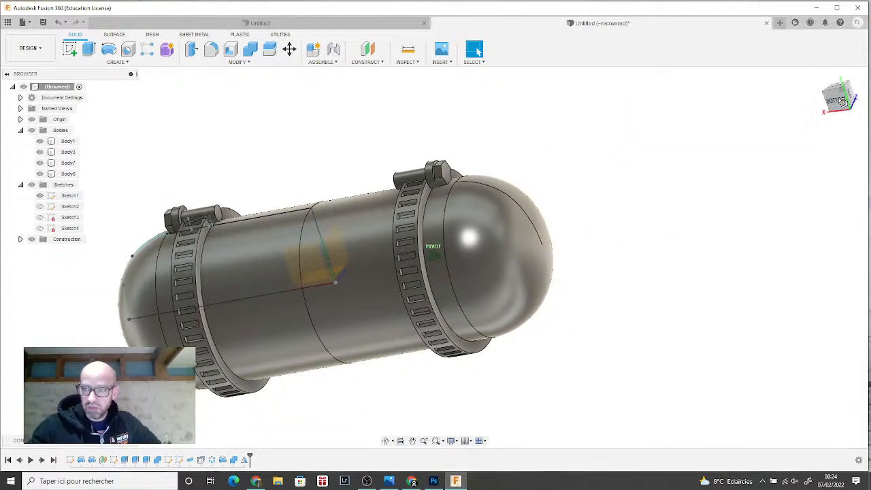
pyautogui.moveTo(843, 101); pyautogui.dragTo(837, 99)
pyautogui.scroll(-2, 733, 215)
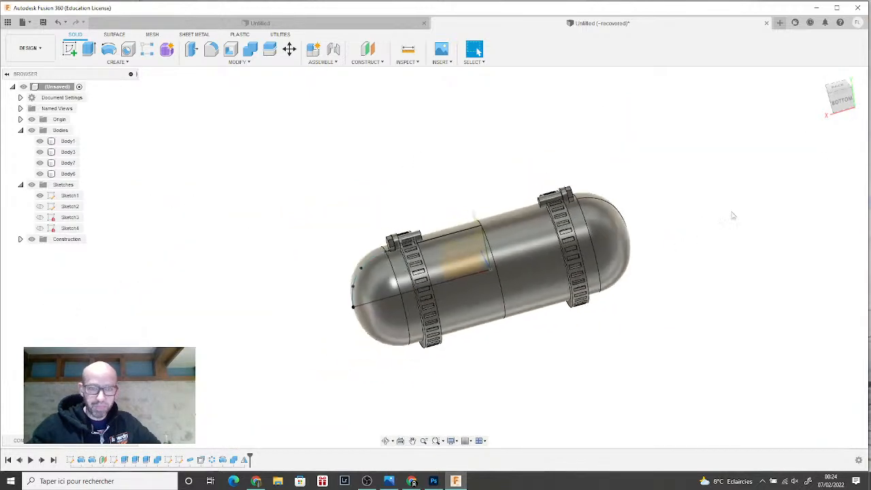
pyautogui.click(45, 164)
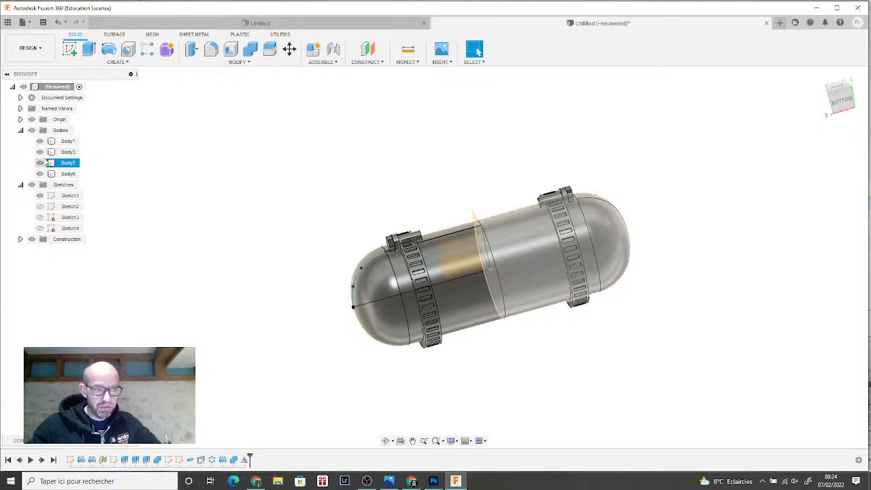
pyautogui.click(289, 49)
pyautogui.moveTo(388, 134); pyautogui.dragTo(290, 168, button='middle')
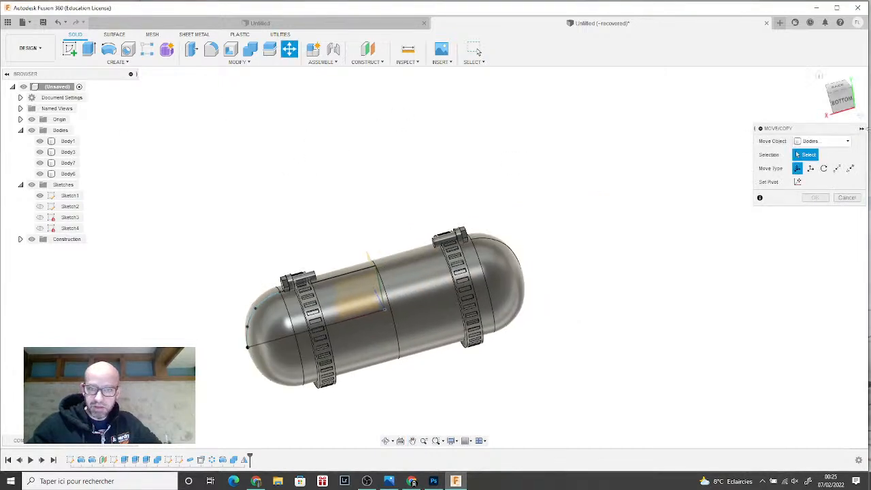
pyautogui.moveTo(841, 106); pyautogui.dragTo(853, 109)
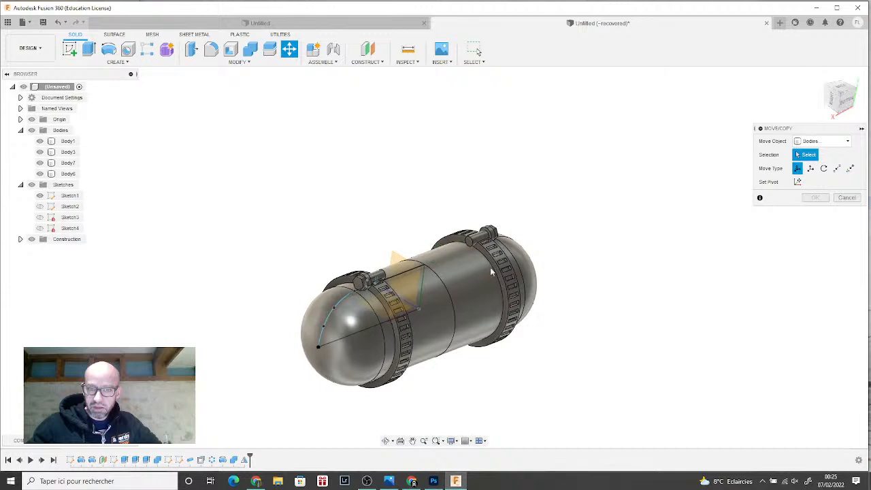
pyautogui.scroll(2, 458, 278)
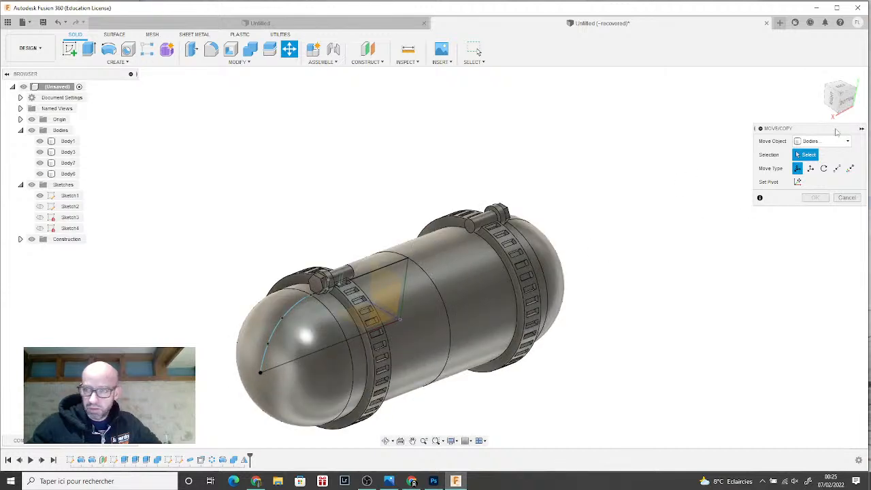
pyautogui.click(493, 220)
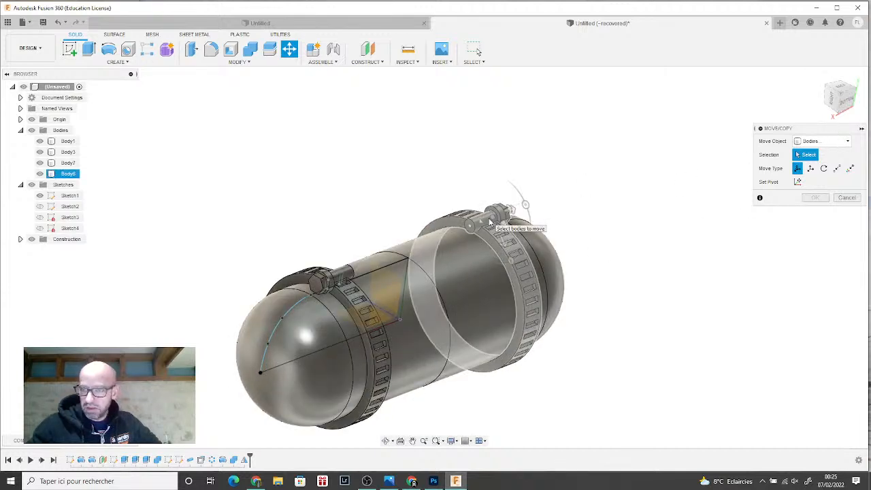
pyautogui.click(490, 222)
pyautogui.click(524, 270)
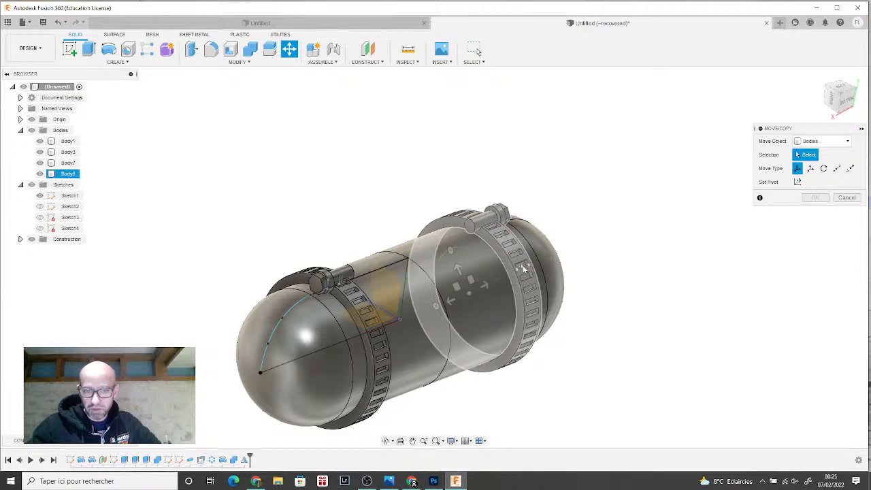
pyautogui.click(538, 272)
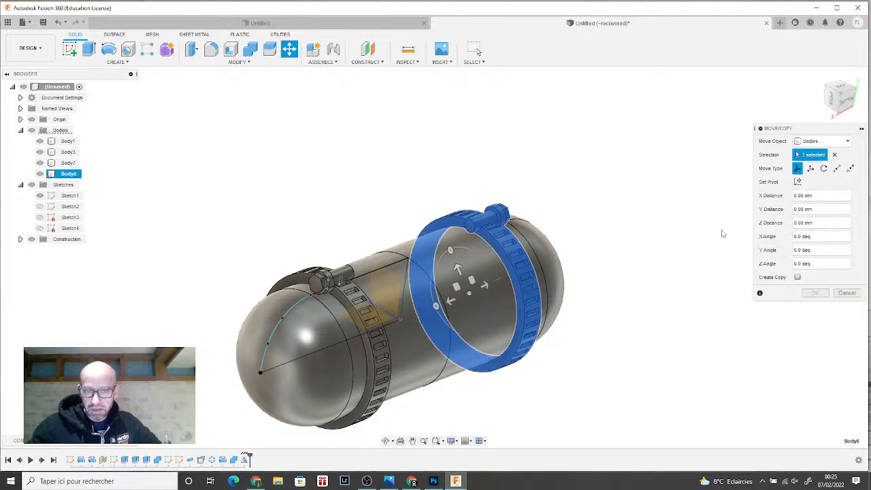
# - Rotate the mirrored clamp ring and bolt 20 degrees about the capsule's long axis so the two bolts are staggered
pyautogui.click(860, 115)
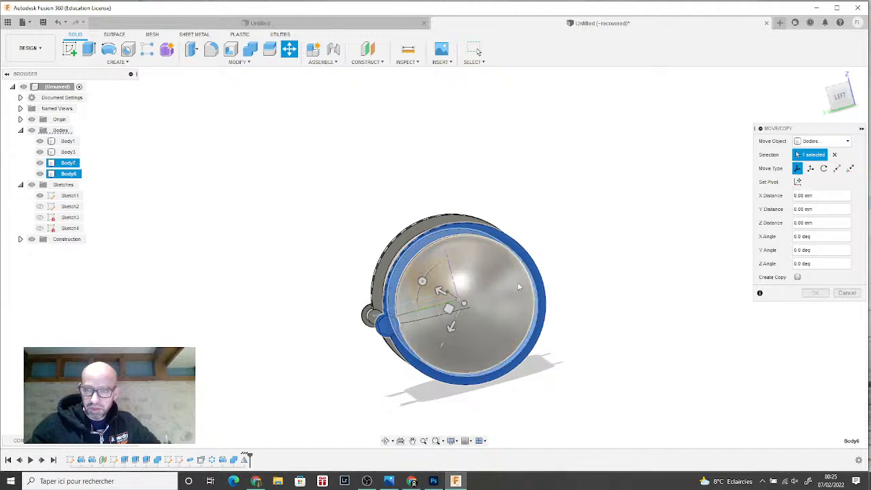
pyautogui.click(839, 98)
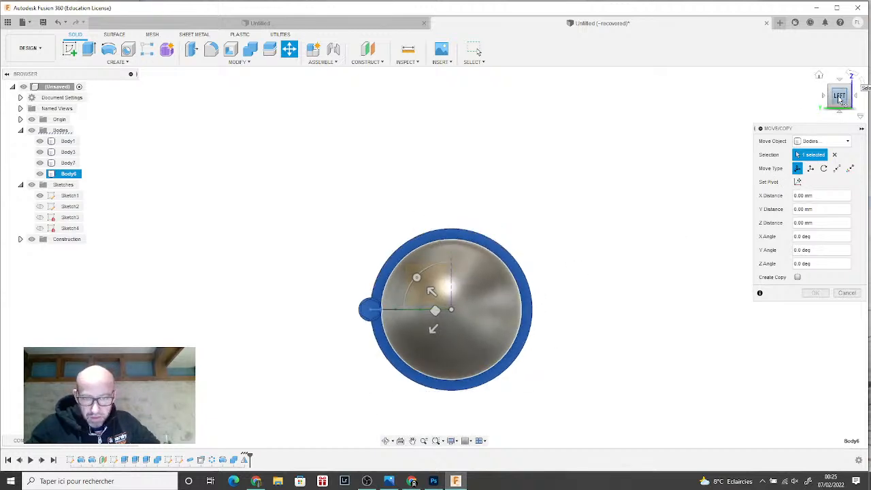
pyautogui.moveTo(840, 99); pyautogui.dragTo(745, 151)
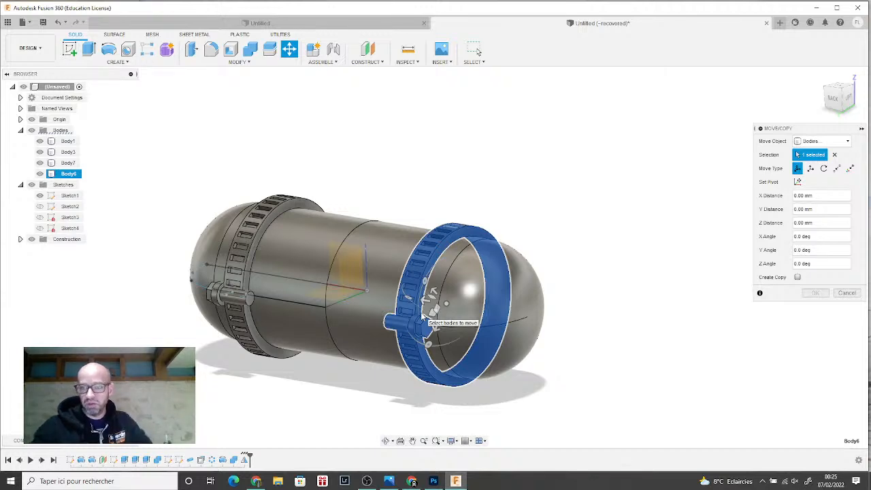
pyautogui.click(543, 293)
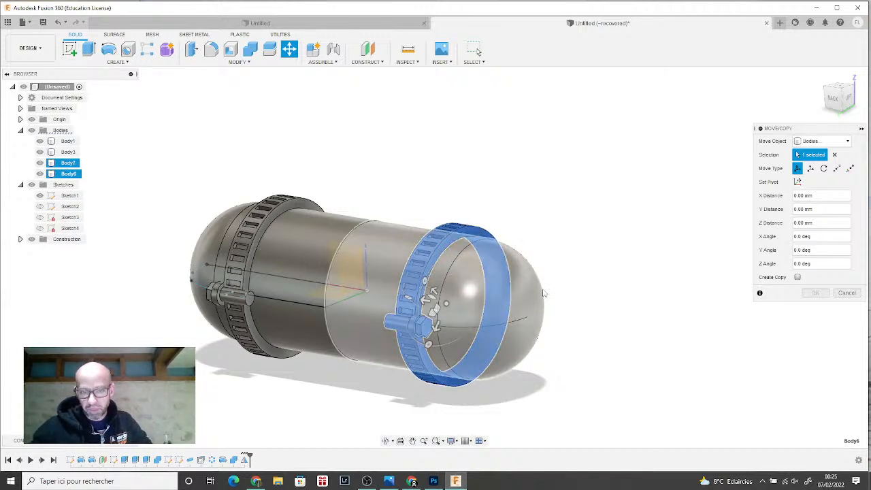
pyautogui.click(851, 100)
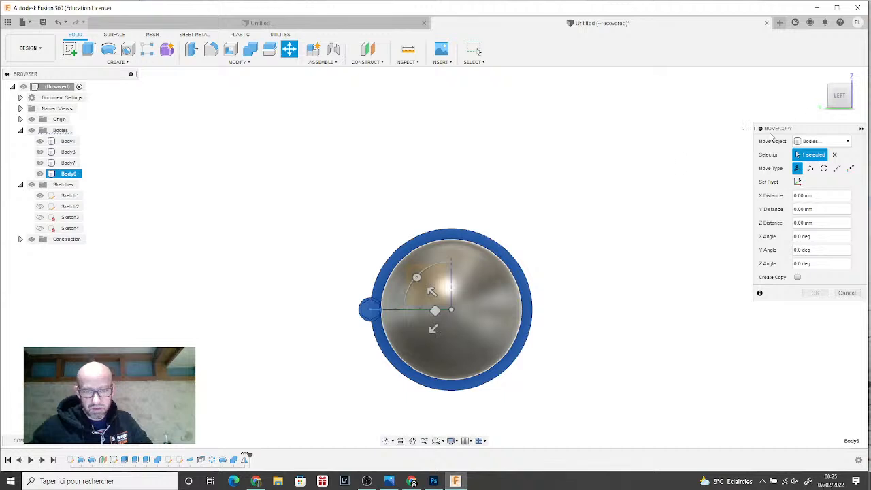
pyautogui.click(842, 97)
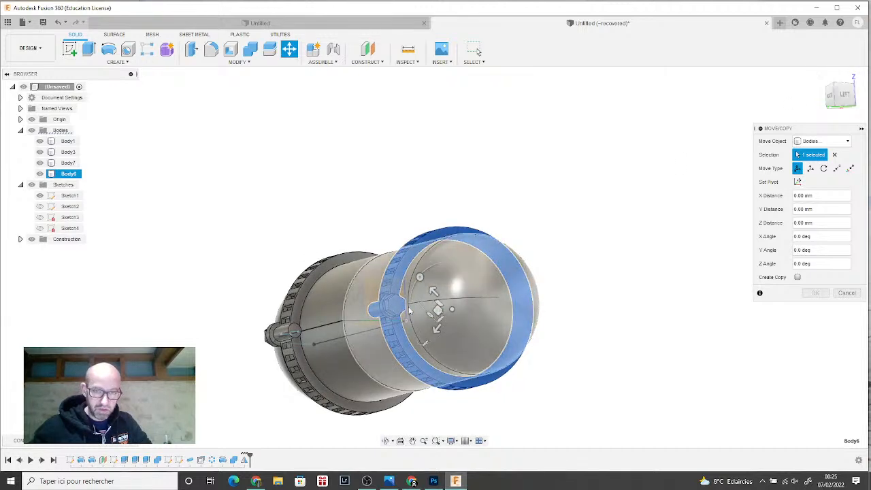
pyautogui.moveTo(420, 277); pyautogui.dragTo(431, 267)
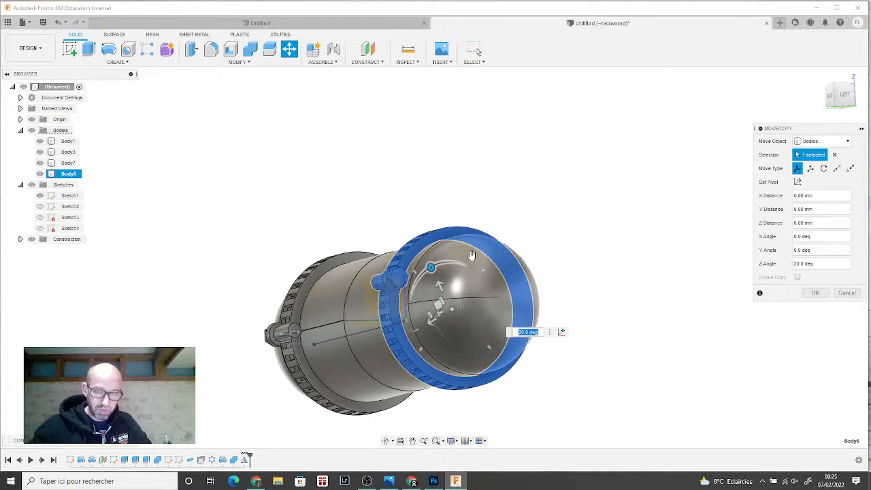
pyautogui.click(855, 85)
pyautogui.click(842, 92)
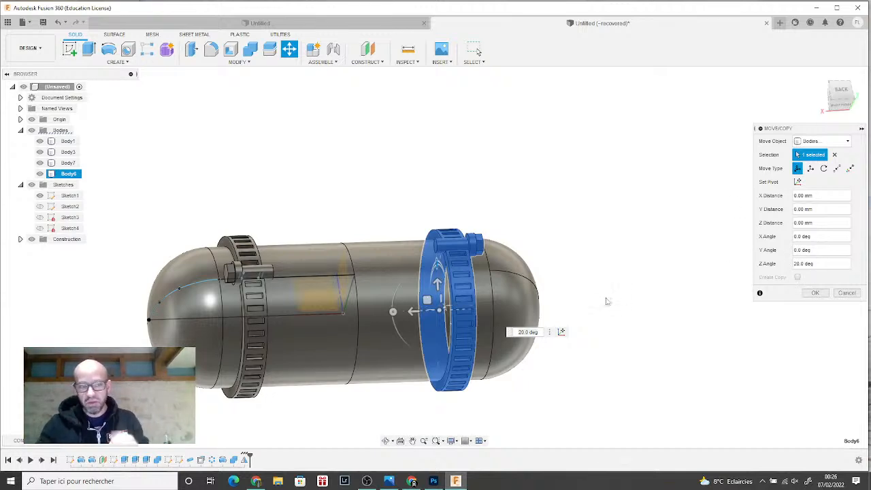
pyautogui.click(814, 293)
# - Combine both capsule halves and both clamp rings into a single body with the Join operation
pyautogui.scroll(-1, 624, 369)
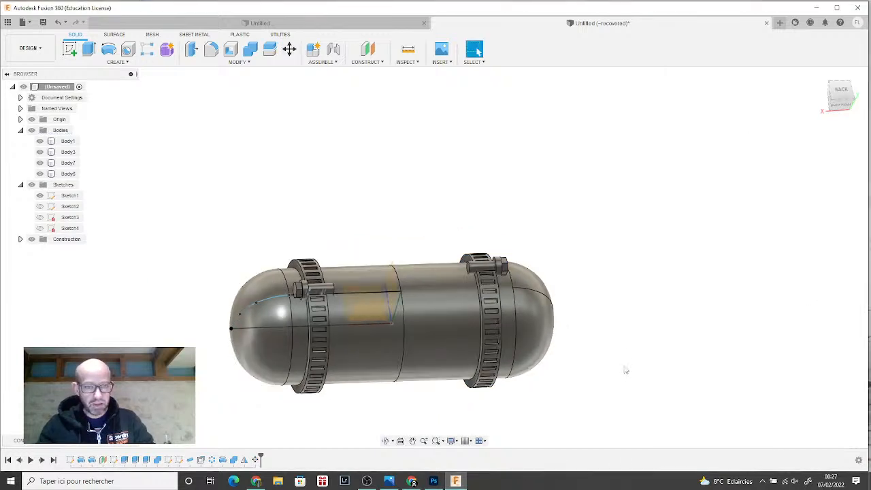
pyautogui.scroll(1, 510, 234)
pyautogui.moveTo(835, 93); pyautogui.dragTo(817, 104)
pyautogui.moveTo(753, 161); pyautogui.dragTo(797, 121, button='middle')
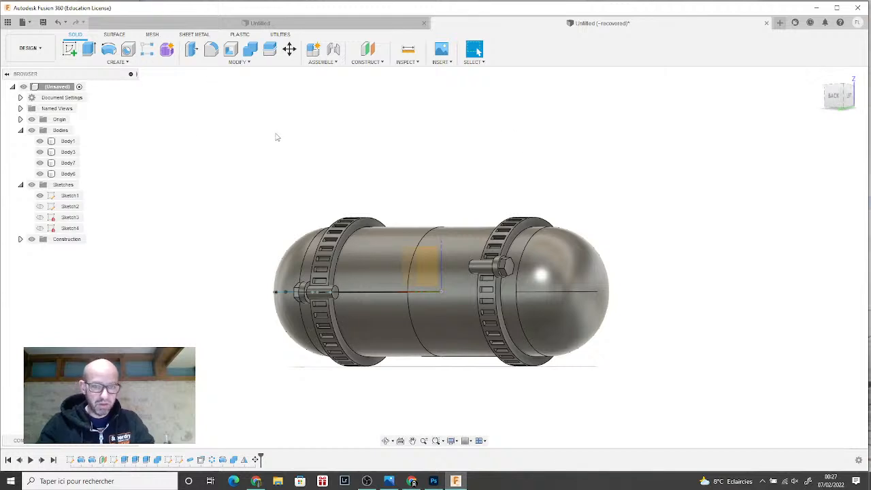
pyautogui.click(250, 49)
pyautogui.click(67, 141)
pyautogui.click(67, 151)
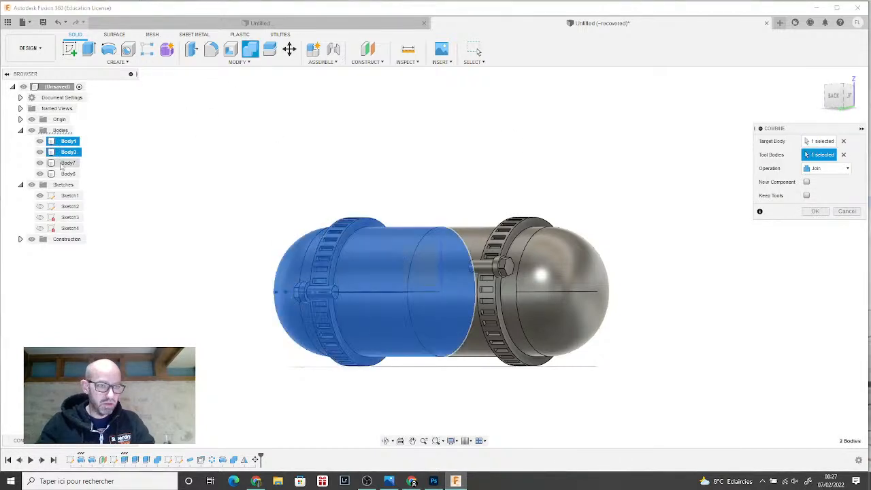
pyautogui.click(67, 162)
pyautogui.click(67, 173)
pyautogui.click(816, 211)
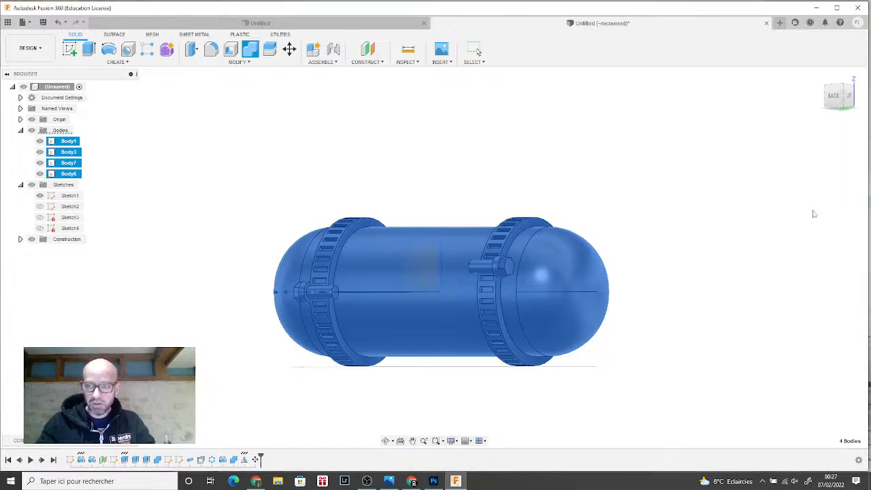
# - Examine the joined capsule from several directions, including its domed end
pyautogui.moveTo(839, 101)
pyautogui.mouseDown()
pyautogui.moveTo(863, 104)
pyautogui.moveTo(864, 143)
pyautogui.moveTo(842, 109)
pyautogui.moveTo(851, 102)
pyautogui.moveTo(842, 100)
pyautogui.moveTo(851, 102)
pyautogui.mouseUp()
pyautogui.click(270, 291)
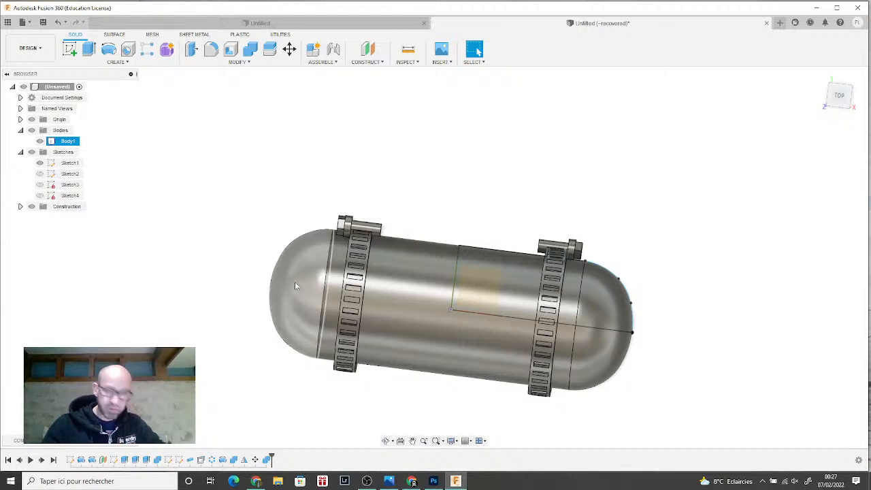
pyautogui.click(696, 115)
pyautogui.click(831, 103)
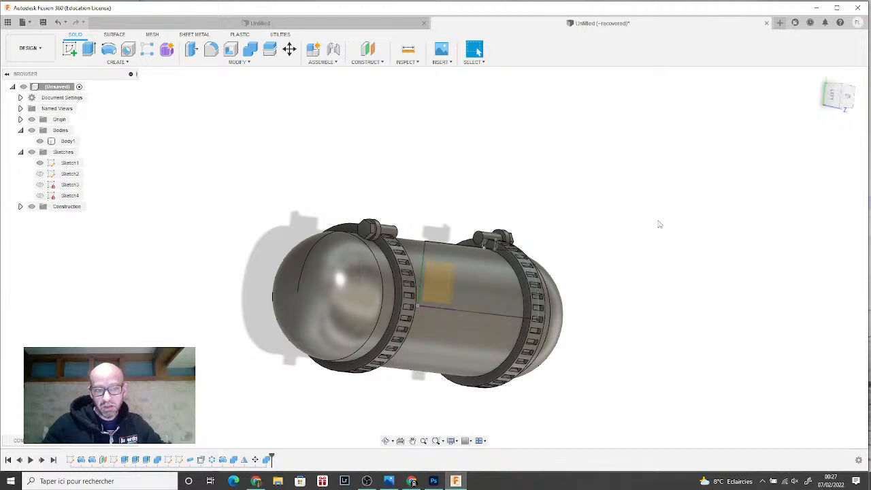
pyautogui.scroll(2, 660, 223)
pyautogui.moveTo(660, 217); pyautogui.dragTo(747, 184, button='middle')
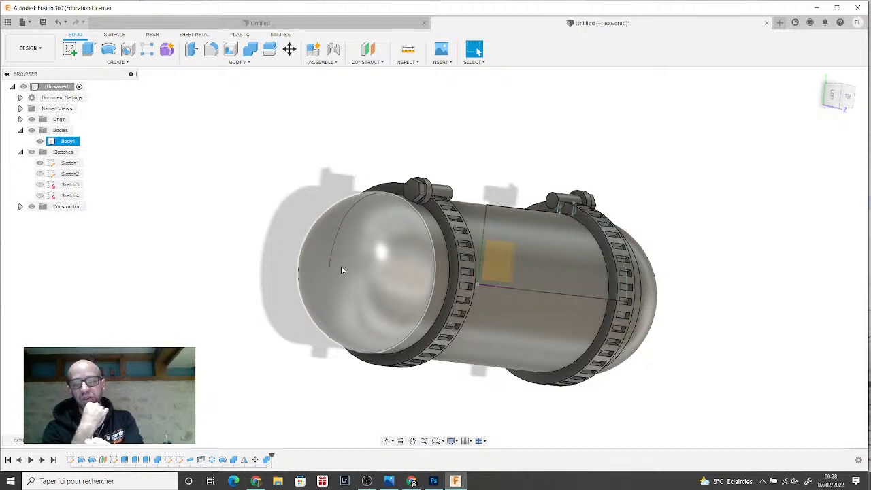
# - Create a construction plane offset -9 mm from the origin YZ plane, just beyond the capsule's domed end
pyautogui.click(69, 53)
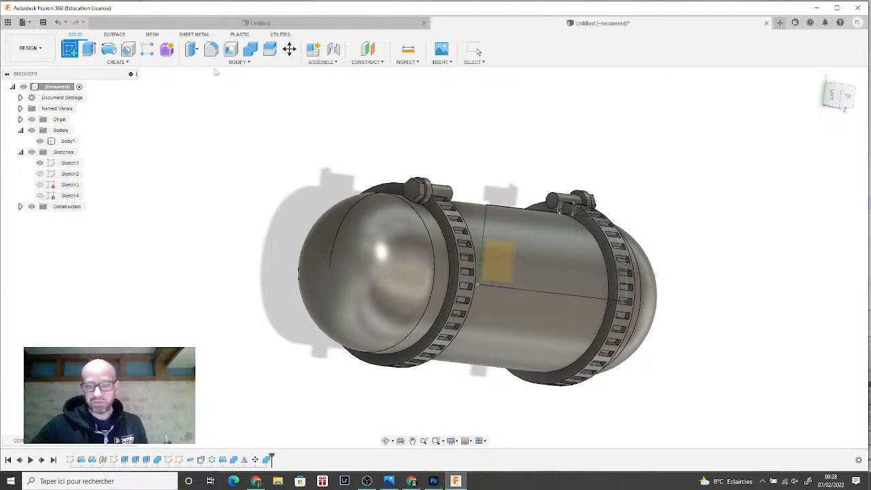
pyautogui.click(832, 94)
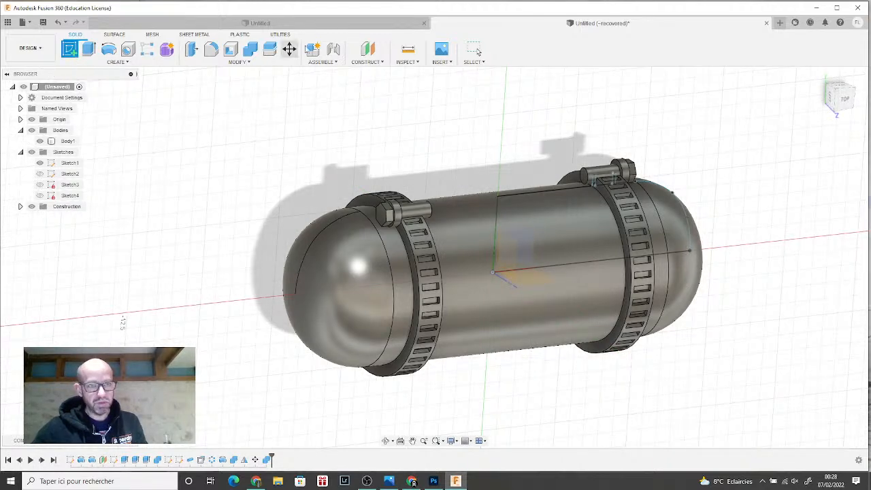
pyautogui.click(368, 49)
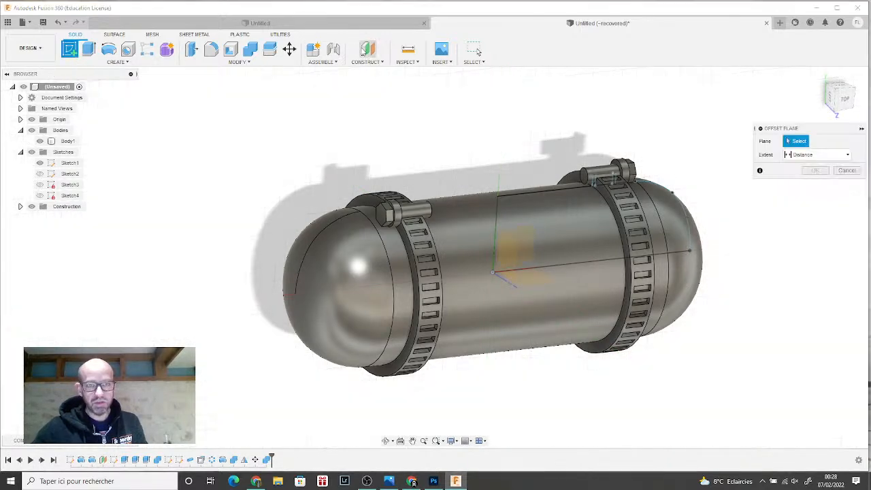
pyautogui.click(508, 247)
pyautogui.scroll(-2, 627, 211)
pyautogui.scroll(-1, 625, 208)
pyautogui.moveTo(626, 208); pyautogui.dragTo(537, 259, button='middle')
pyautogui.scroll(-1, 537, 259)
pyautogui.moveTo(597, 83); pyautogui.dragTo(459, 144)
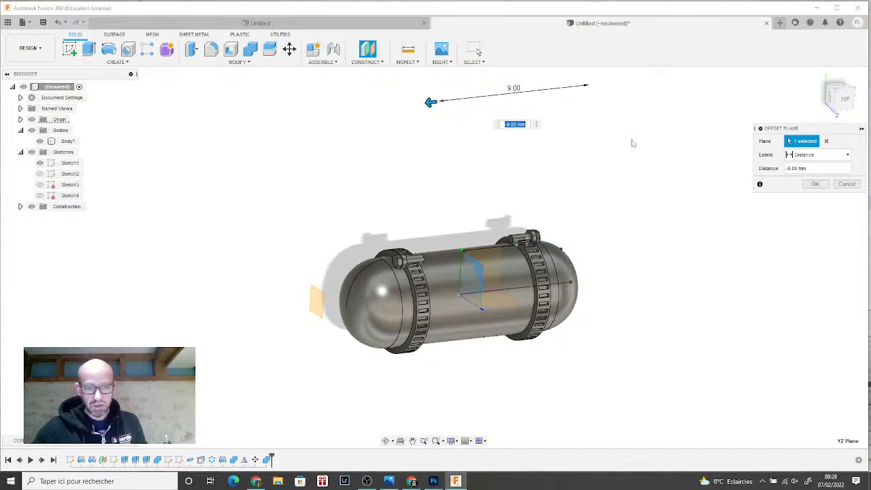
pyautogui.click(810, 185)
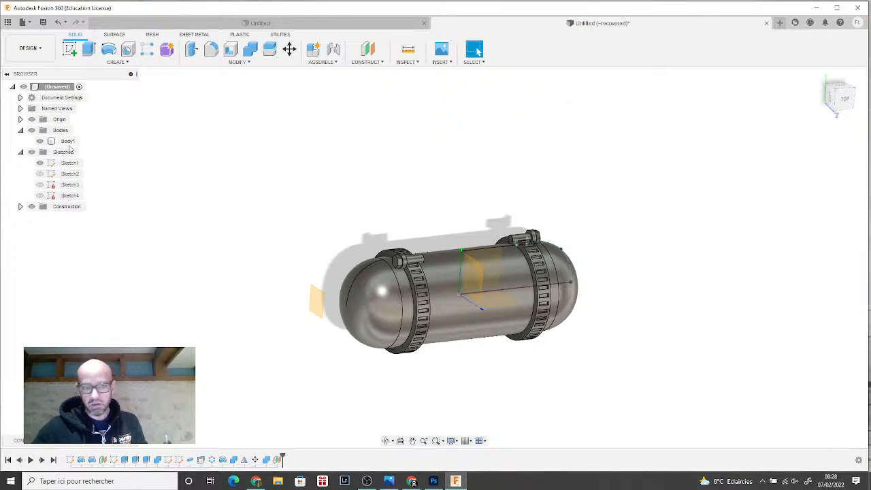
# - Sketch a circle about 1.6 mm in diameter on the offset plane, centred on the origin, and finish the sketch
pyautogui.click(69, 49)
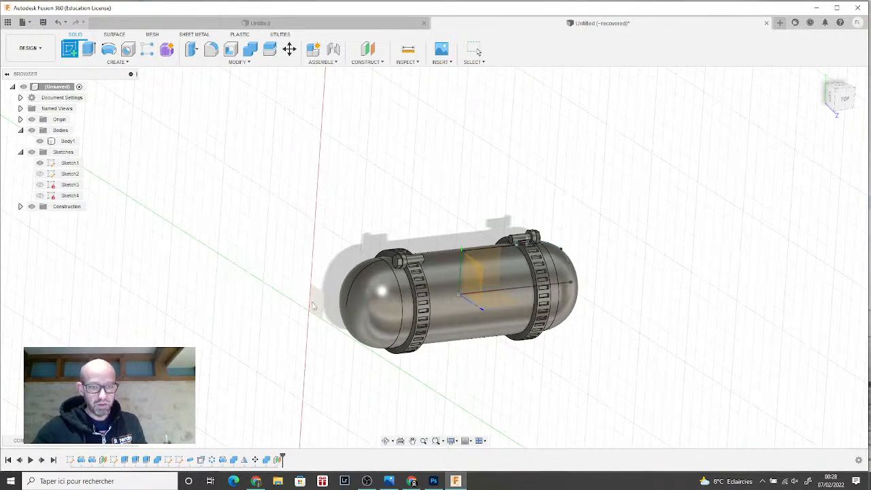
pyautogui.click(317, 304)
pyautogui.scroll(2, 405, 236)
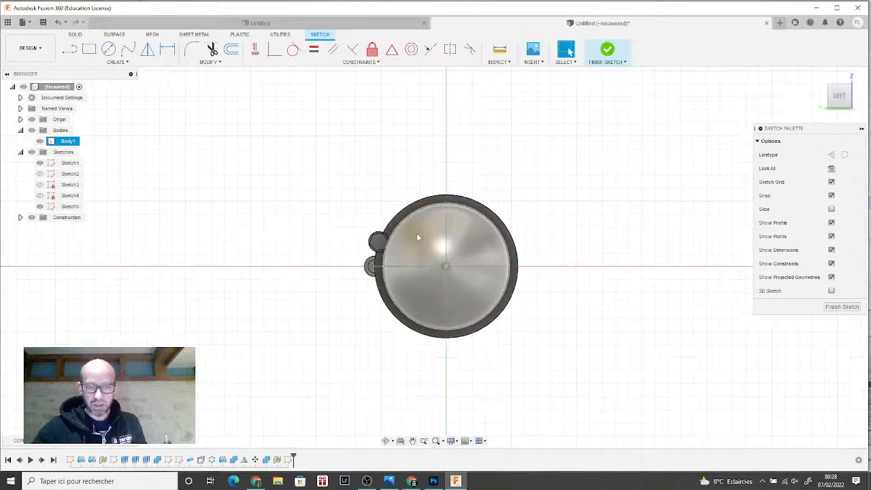
pyautogui.moveTo(417, 233); pyautogui.dragTo(277, 210, button='middle')
pyautogui.click(108, 50)
pyautogui.scroll(5, 286, 225)
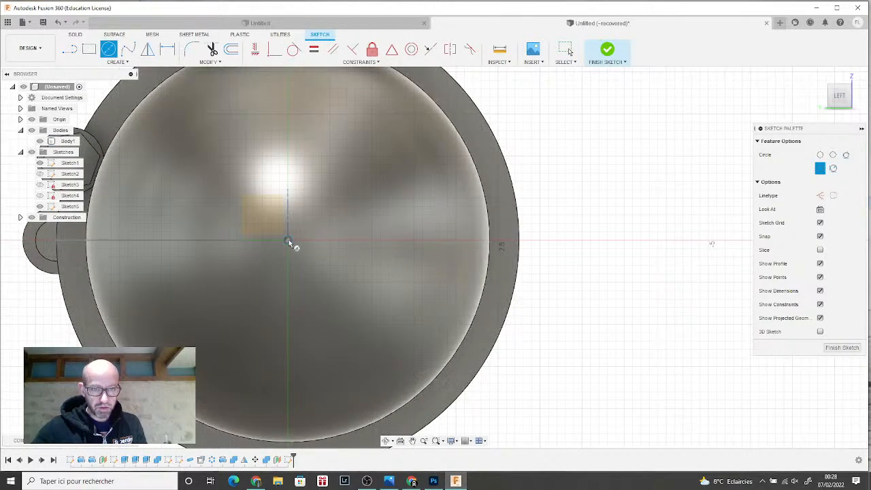
pyautogui.click(288, 241)
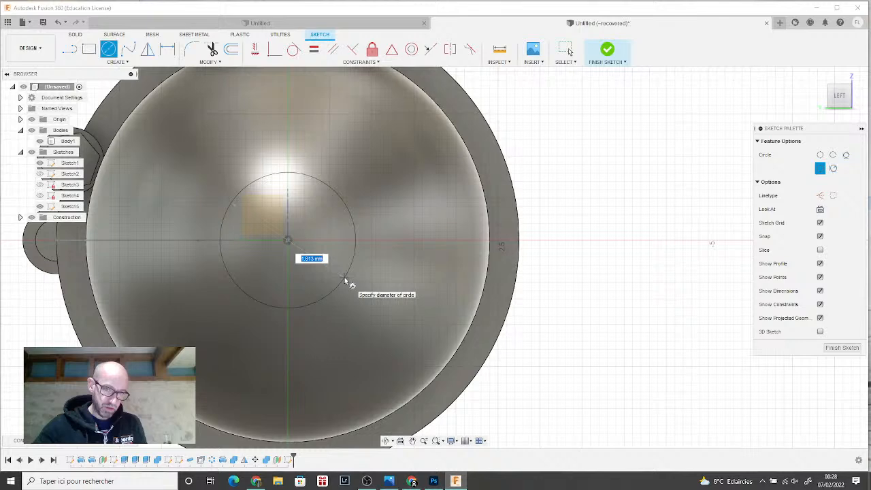
pyautogui.click(348, 283)
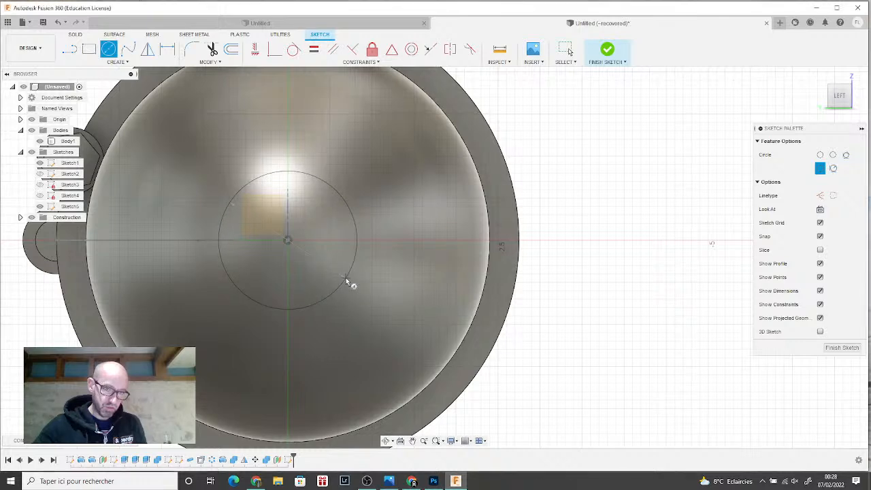
pyautogui.click(608, 52)
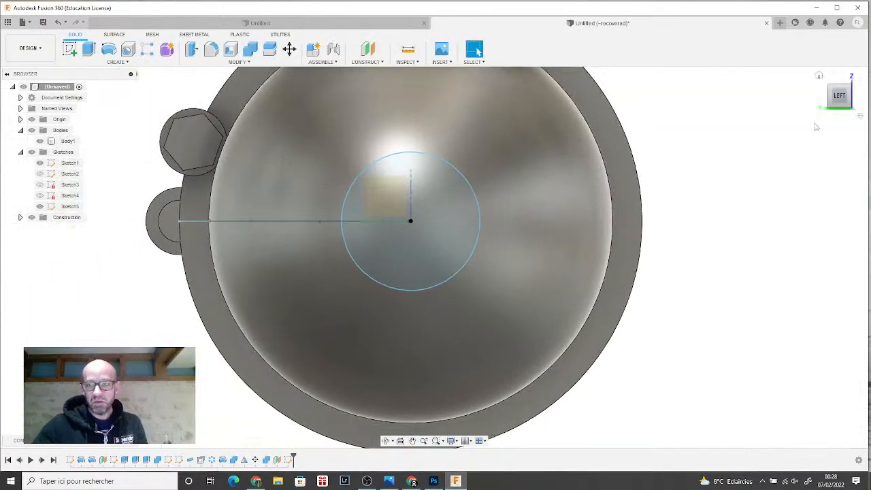
# - Extrude the circle on the offset plane 2.50 mm into the capsule's domed end as a cut
pyautogui.keyDown('shift'); pyautogui.moveTo(436, 255); pyautogui.dragTo(508, 271, button='middle'); pyautogui.keyUp('shift')
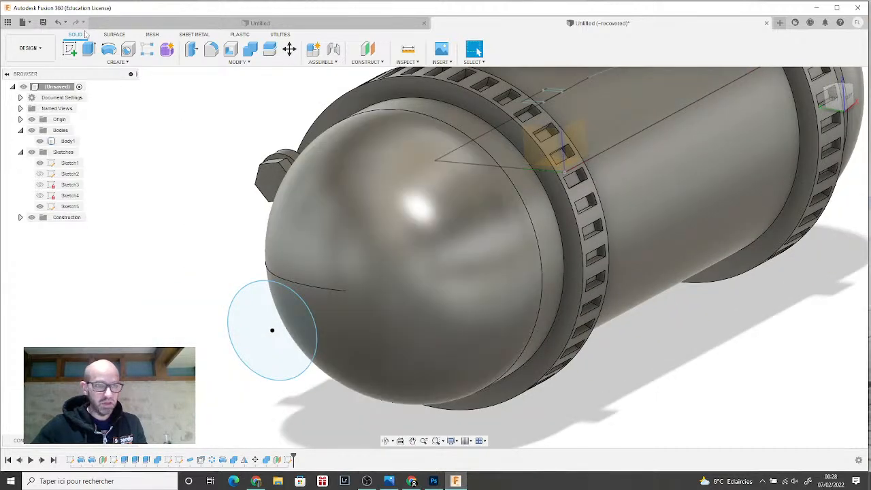
pyautogui.click(88, 49)
pyautogui.click(259, 332)
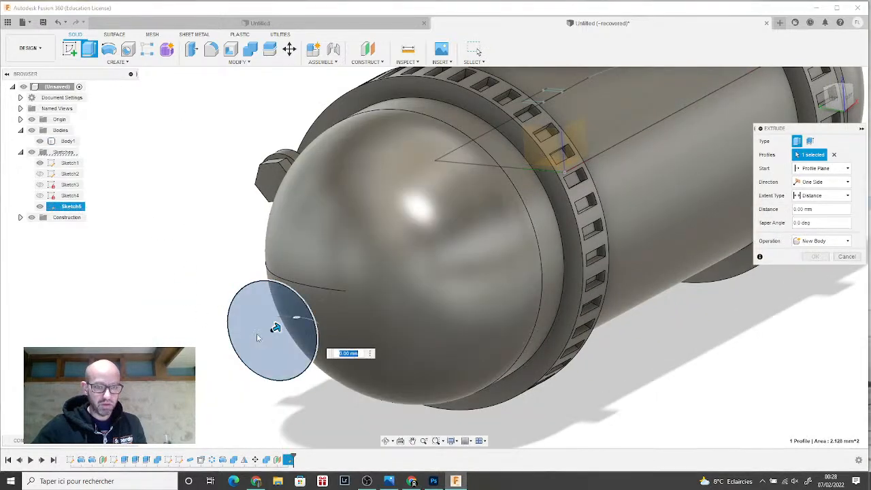
pyautogui.moveTo(297, 319); pyautogui.dragTo(358, 283)
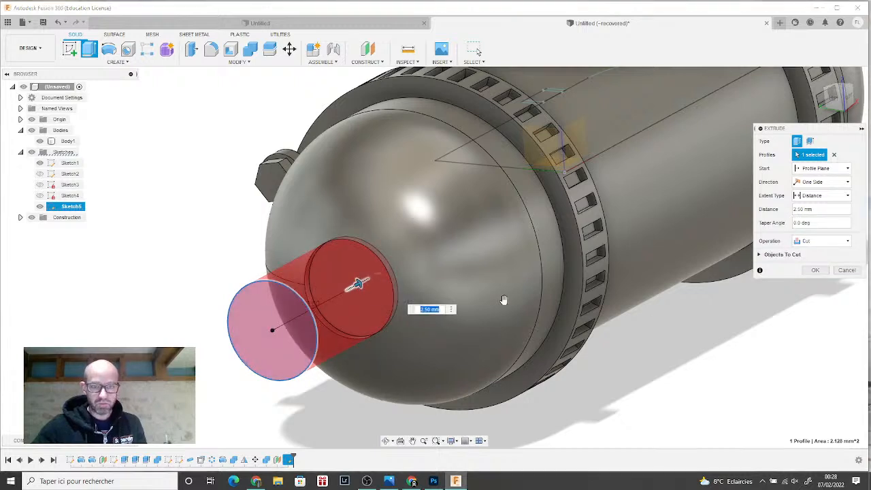
pyautogui.click(817, 271)
pyautogui.scroll(-3, 661, 350)
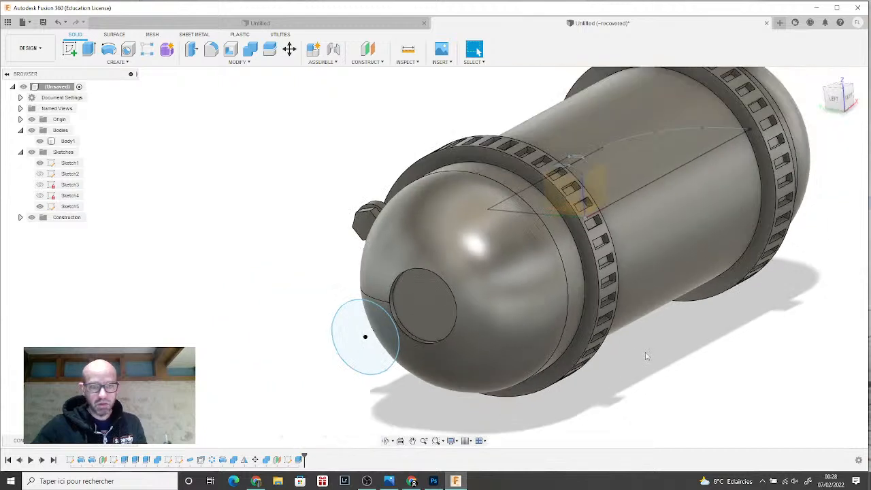
# - Enlarge the sketched circle on the offset plane to about 2.17 mm in diameter
pyautogui.click(599, 354)
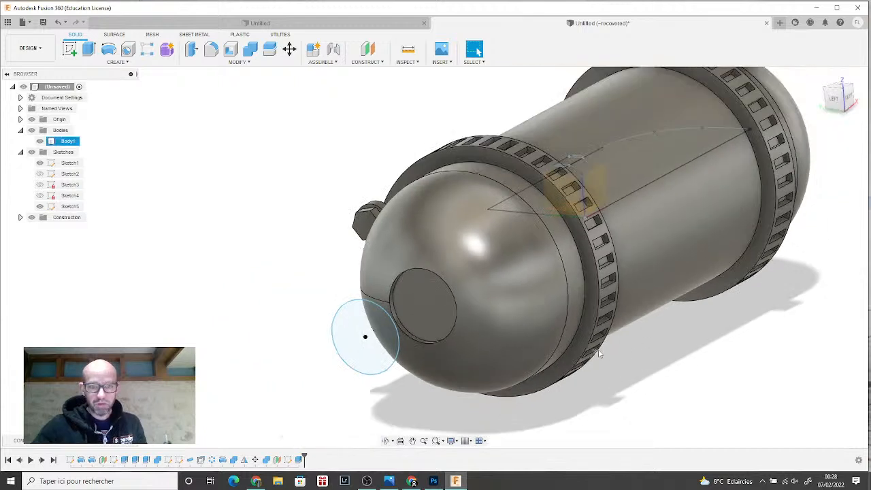
pyautogui.click(352, 293)
pyautogui.moveTo(352, 293); pyautogui.dragTo(352, 292)
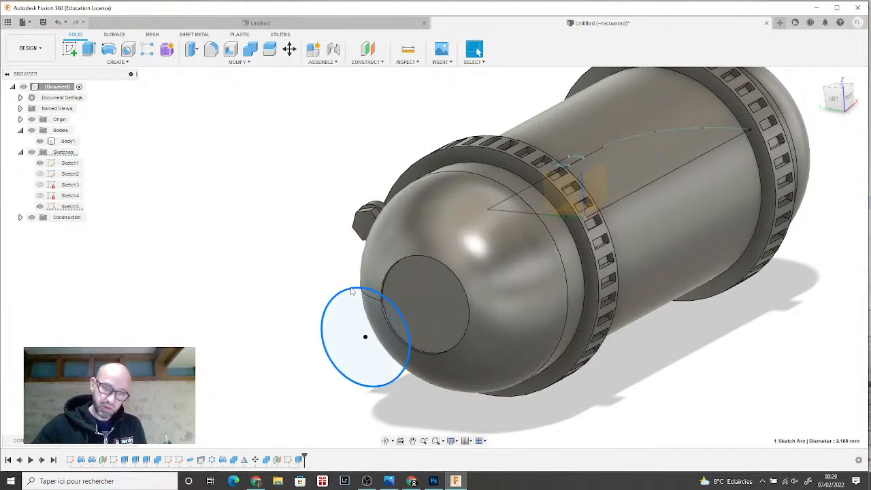
# - Fillet the circular edge of the cut in the dome with a constant radius of 0.05 mm
pyautogui.click(208, 48)
pyautogui.scroll(1, 404, 267)
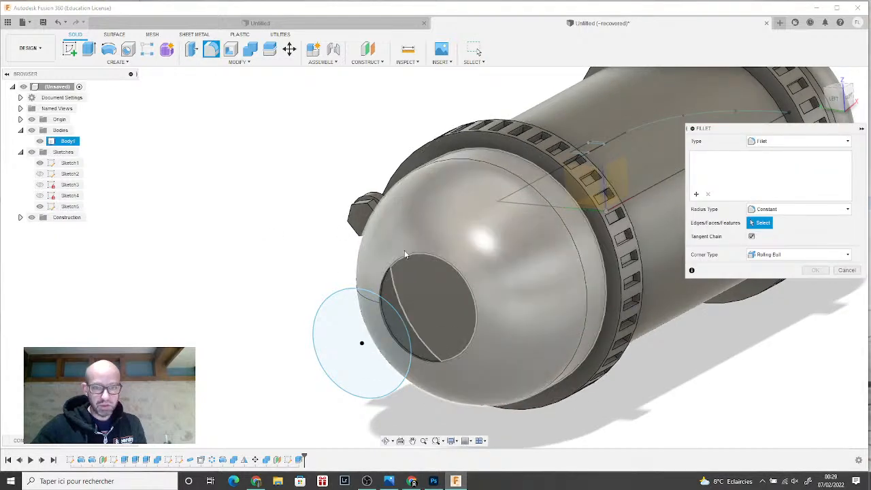
pyautogui.click(404, 257)
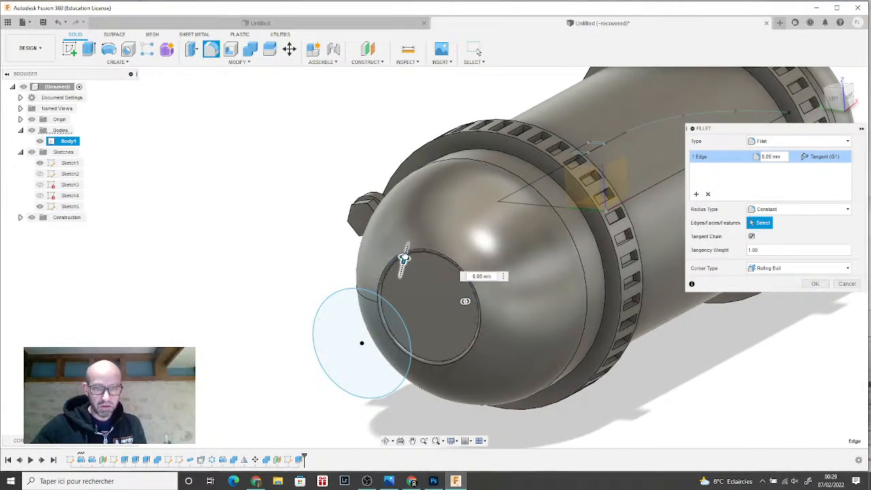
pyautogui.moveTo(404, 257); pyautogui.dragTo(404, 260)
pyautogui.click(815, 284)
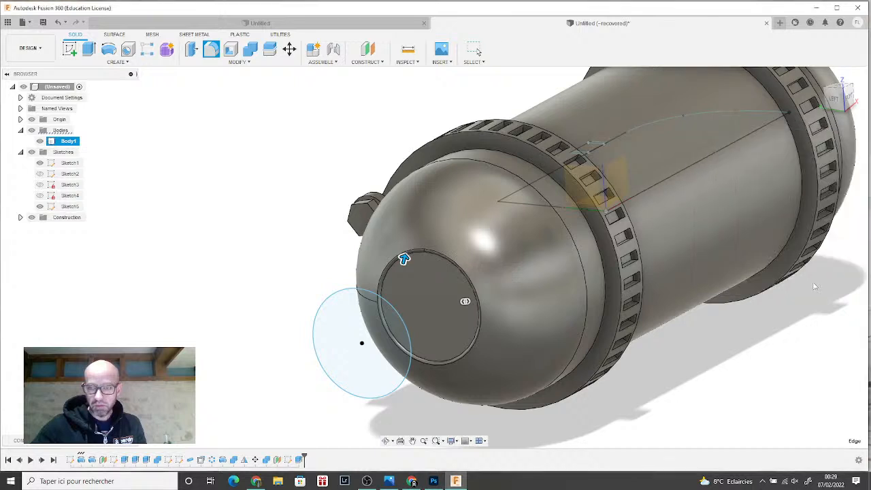
# - Reopen the circle's sketch and add a concentric circle 0.5 mm in diameter, centred on the origin
pyautogui.scroll(-3, 156, 266)
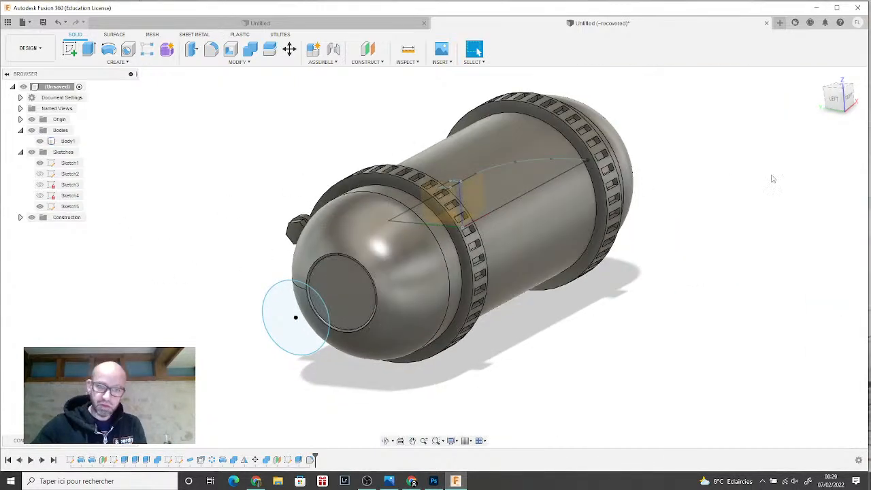
pyautogui.keyDown('shift'); pyautogui.moveTo(434, 256); pyautogui.dragTo(490, 258, button='middle'); pyautogui.keyUp('shift')
pyautogui.moveTo(819, 97); pyautogui.dragTo(832, 106)
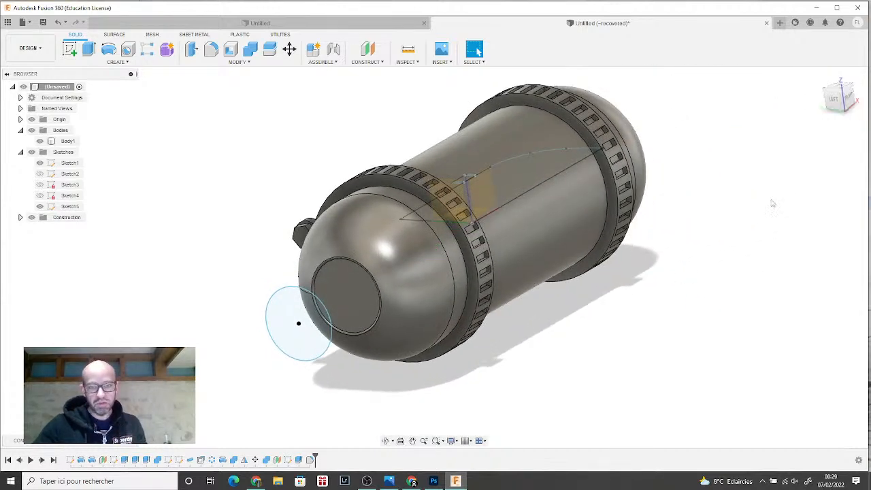
pyautogui.click(838, 104)
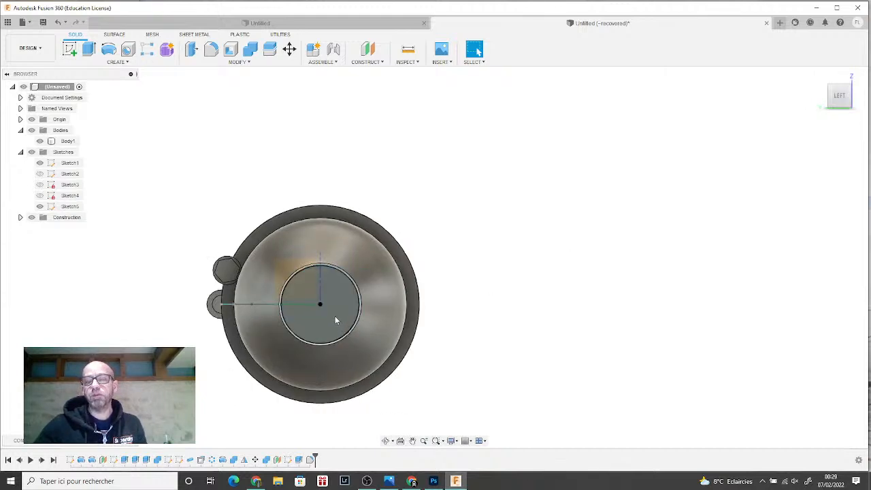
pyautogui.moveTo(837, 101); pyautogui.dragTo(814, 121)
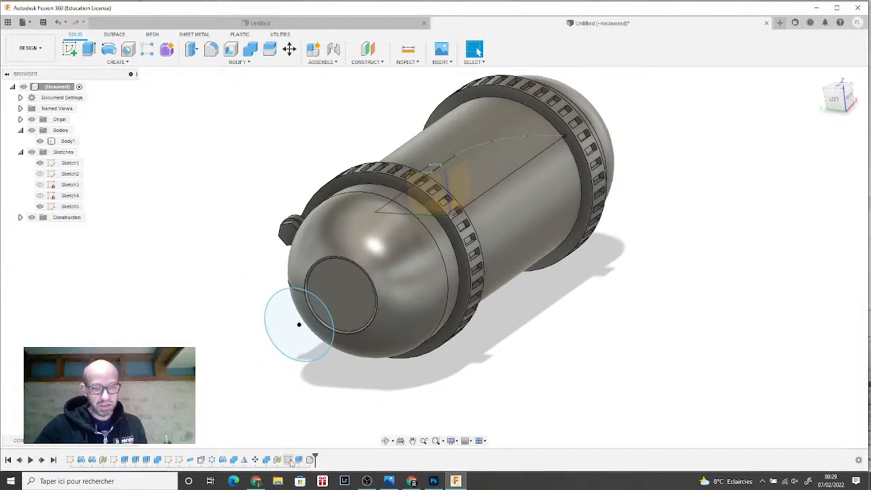
pyautogui.rightClick(291, 462)
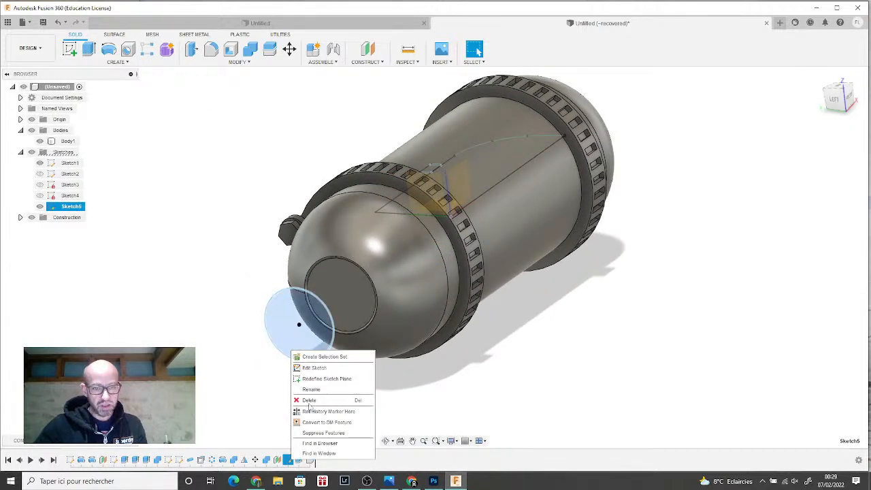
pyautogui.click(317, 369)
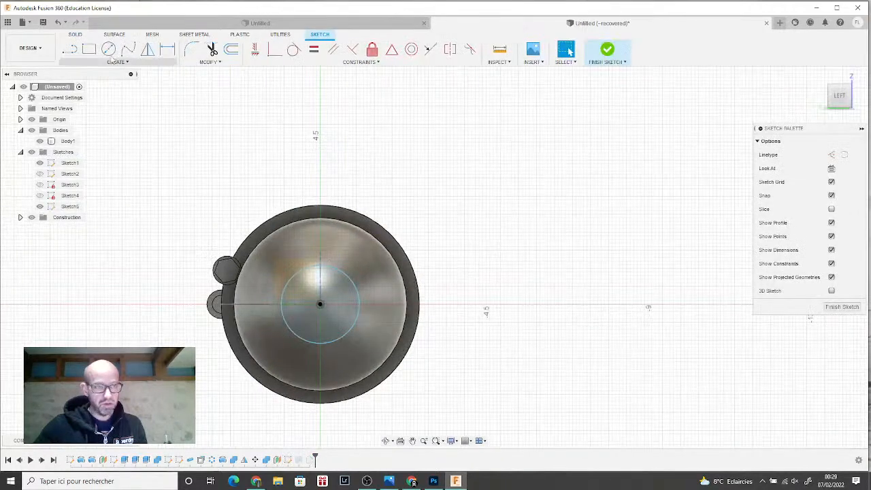
pyautogui.click(108, 49)
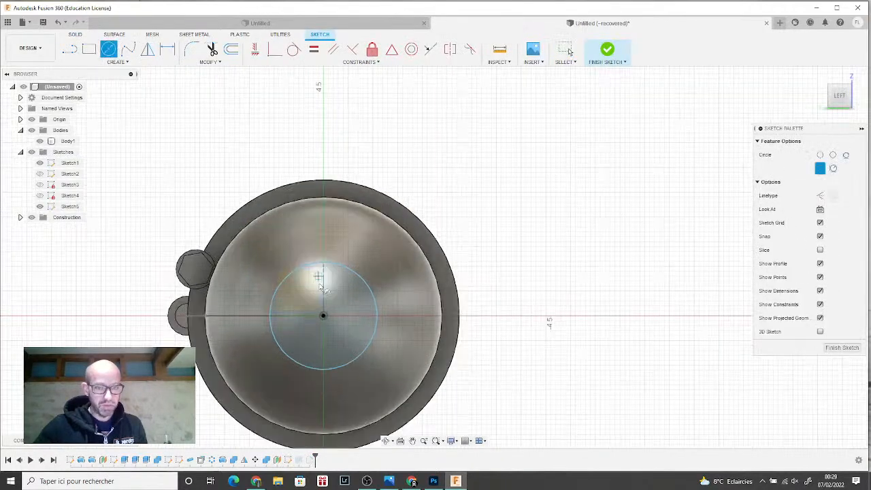
pyautogui.click(330, 327)
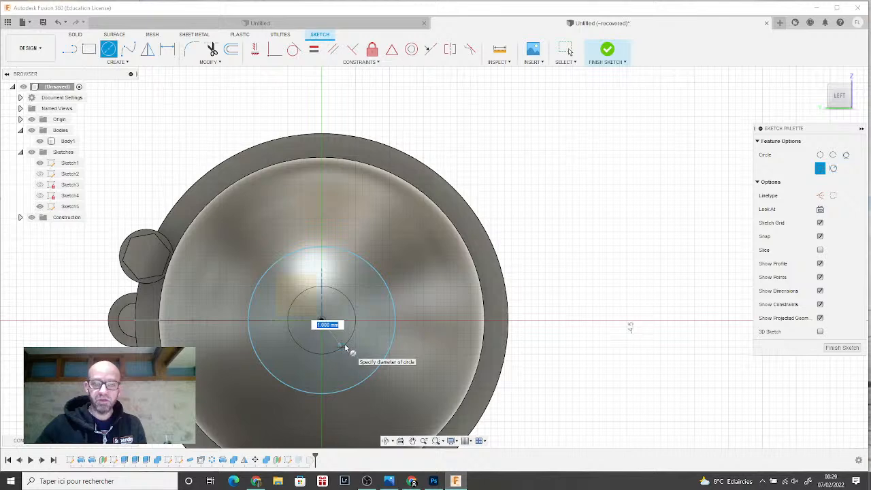
pyautogui.press('BackSpace')
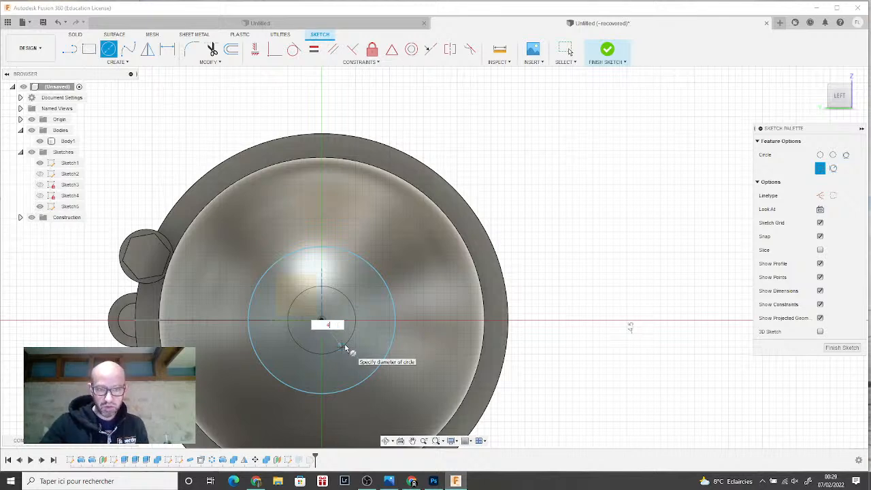
pyautogui.write('4')
pyautogui.press('Return')
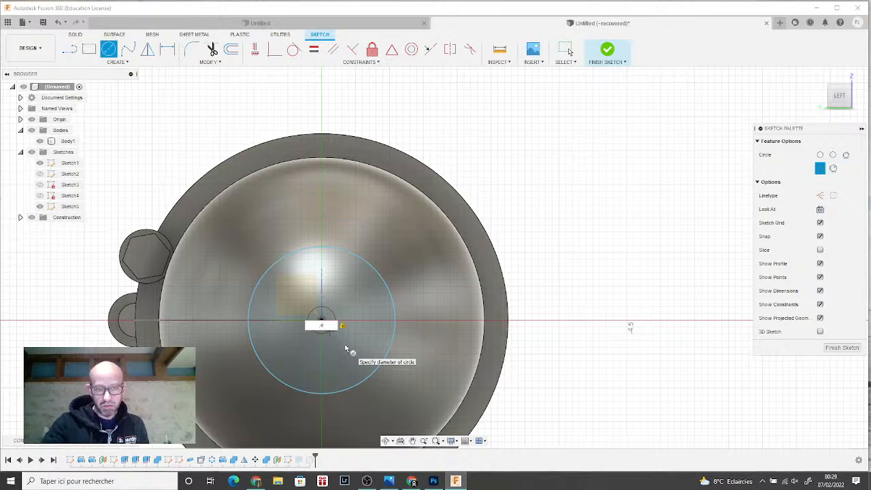
pyautogui.write('5')
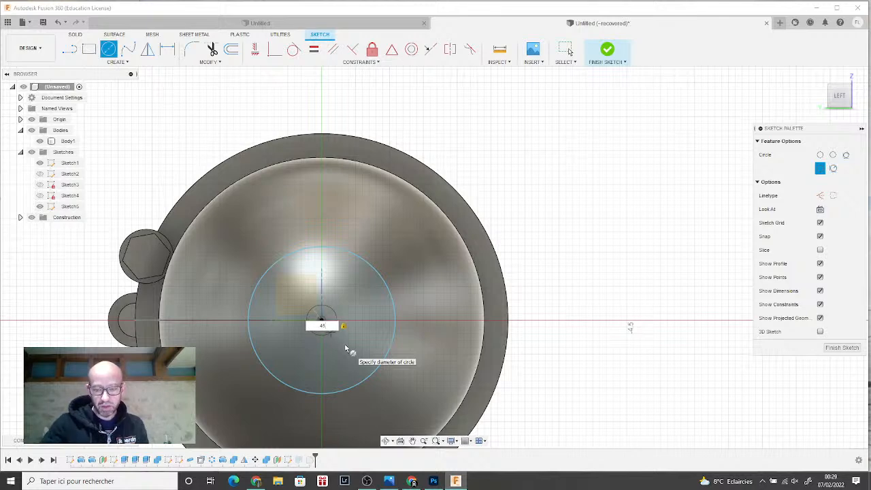
pyautogui.press('BackSpace')
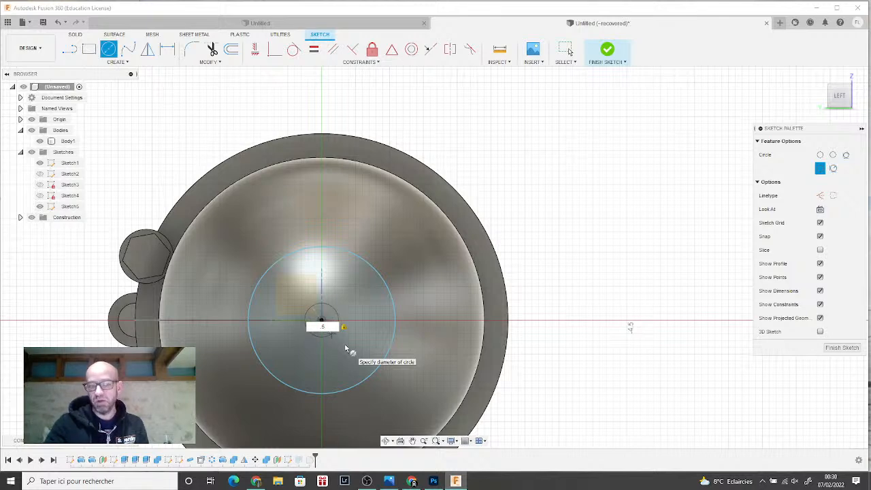
pyautogui.press('Return')
pyautogui.press('Escape')
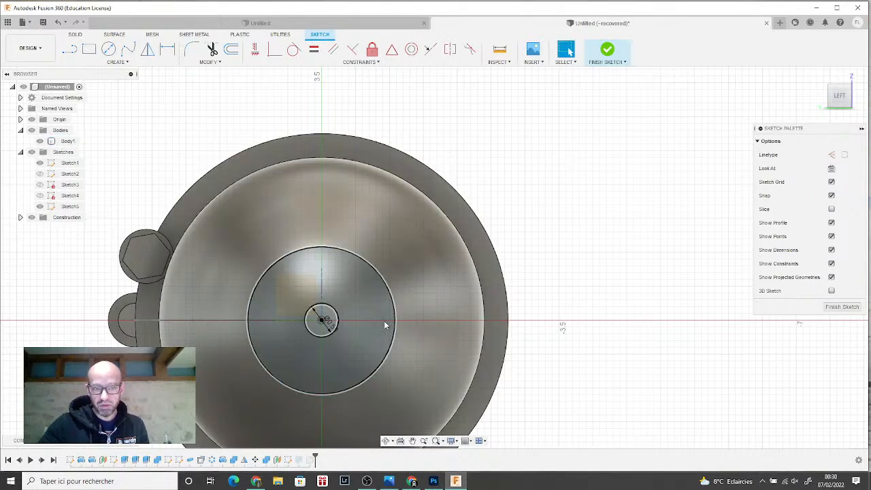
pyautogui.click(329, 307)
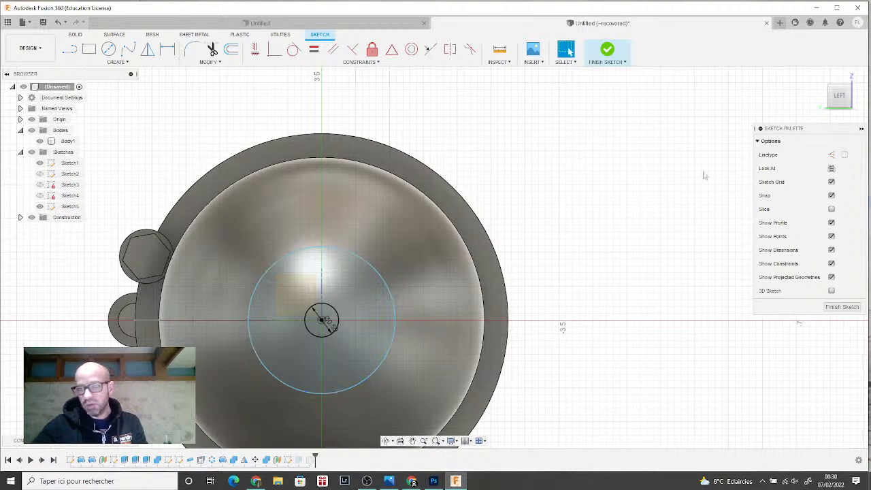
# - Examine how the two concentric sketch circles sit relative to the capsule's domed end from several directions
pyautogui.moveTo(835, 99); pyautogui.dragTo(817, 109)
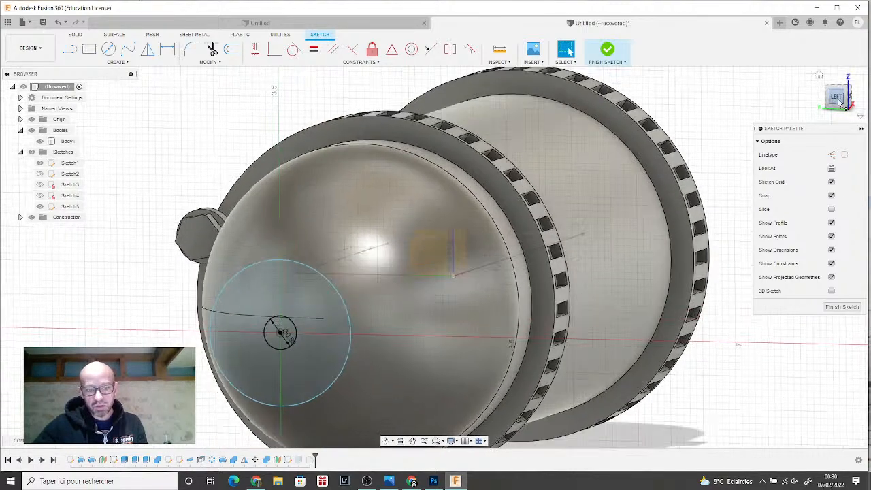
pyautogui.scroll(1, 335, 320)
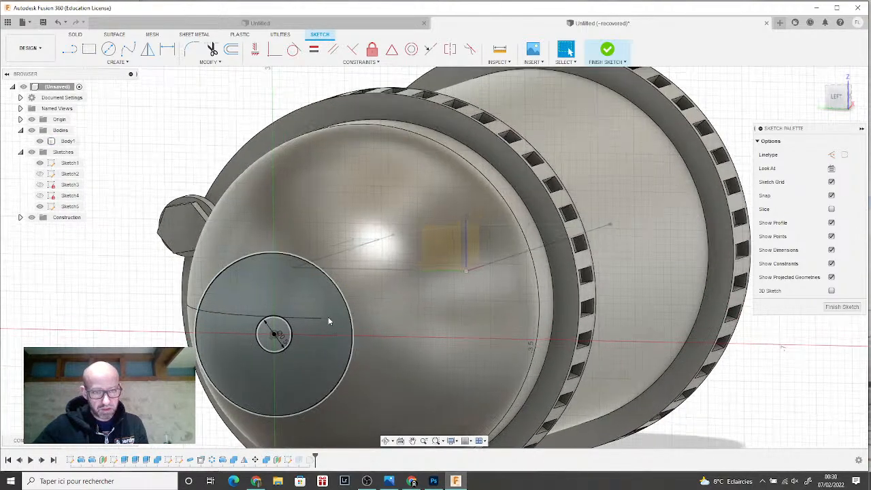
pyautogui.moveTo(329, 318); pyautogui.dragTo(405, 279, button='middle')
pyautogui.scroll(1, 394, 289)
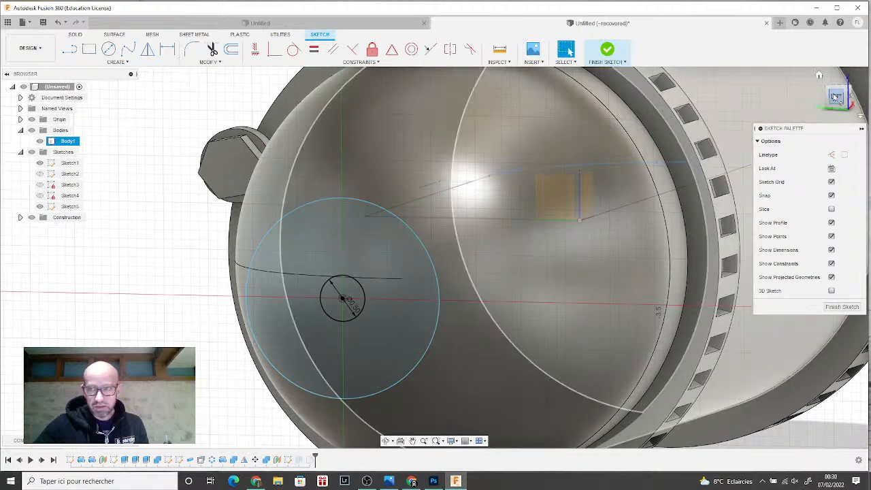
pyautogui.moveTo(844, 100); pyautogui.dragTo(839, 97)
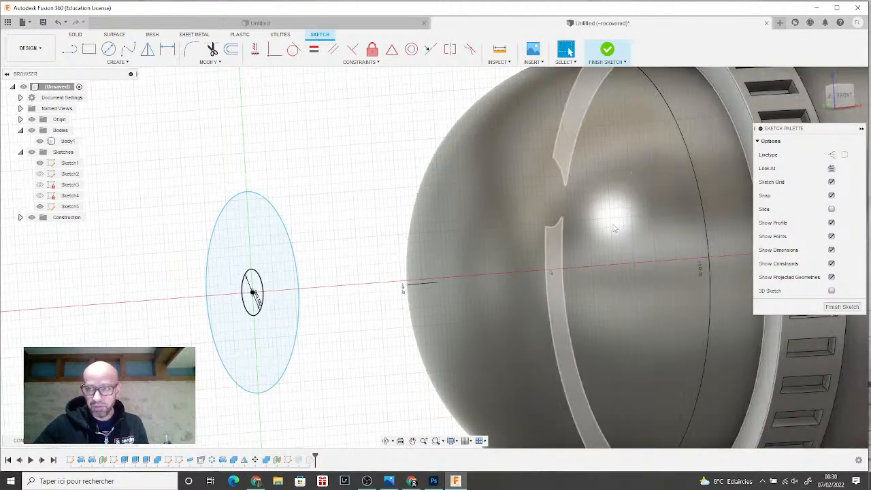
pyautogui.scroll(-4, 455, 307)
pyautogui.scroll(-3, 437, 314)
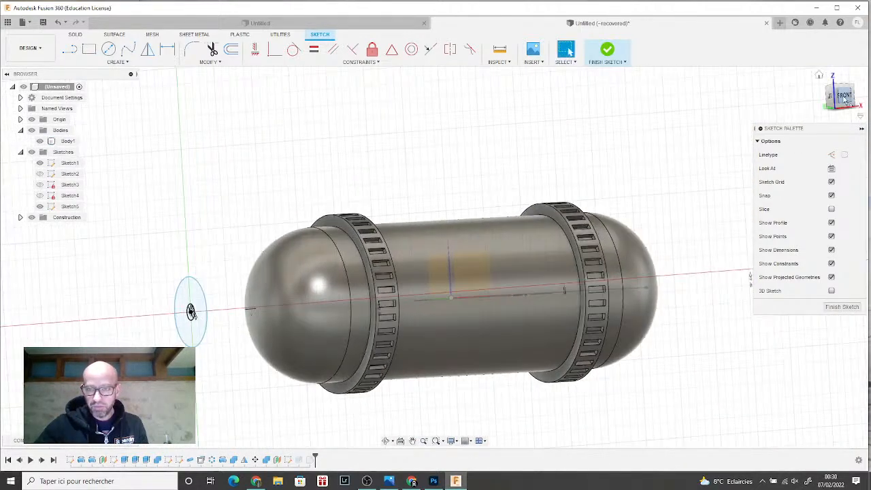
pyautogui.scroll(-1, 456, 283)
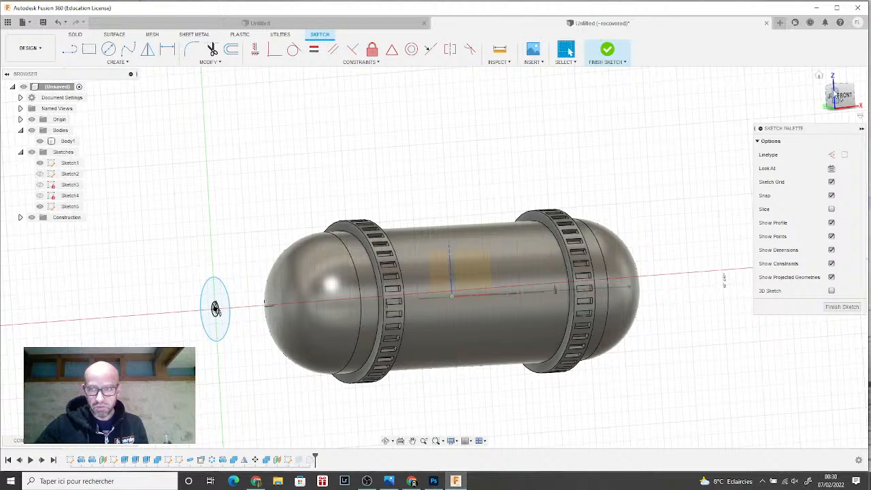
pyautogui.moveTo(837, 95); pyautogui.dragTo(844, 96)
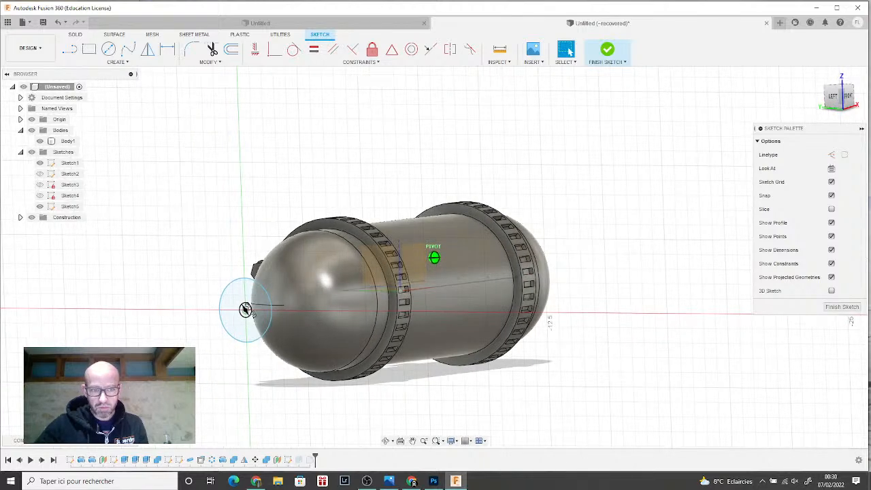
# - Finish the sketch and start a new one on the flat circular face cut into the dome
pyautogui.click(607, 50)
pyautogui.scroll(2, 289, 362)
pyautogui.scroll(2, 262, 336)
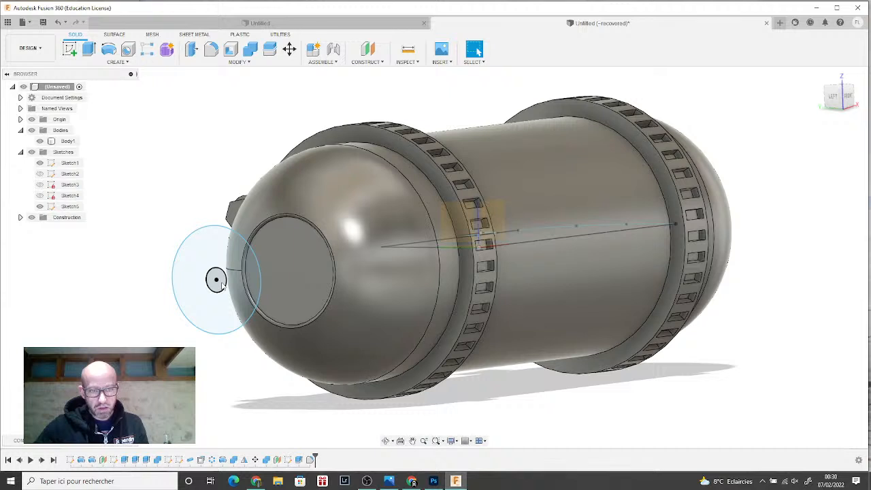
pyautogui.scroll(2, 221, 284)
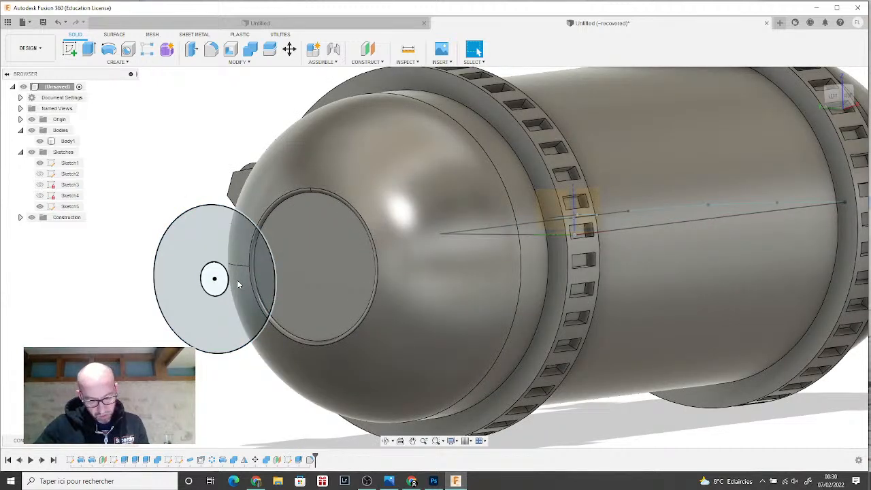
pyautogui.click(236, 281)
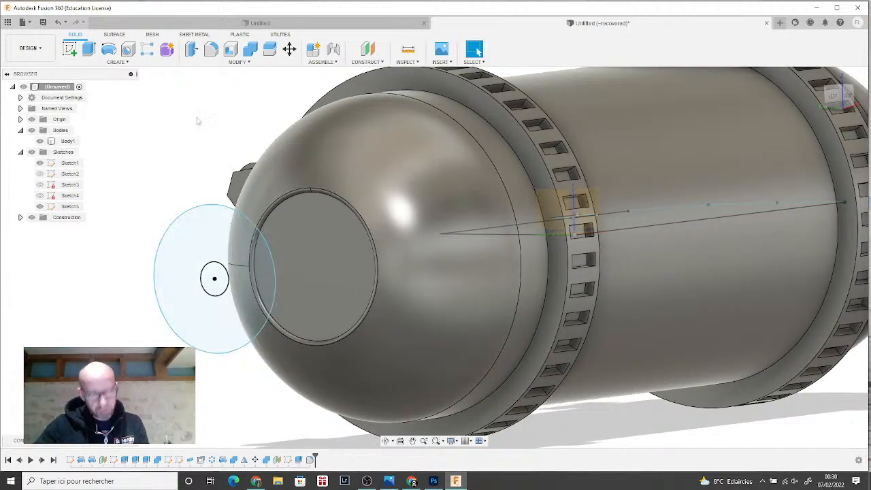
pyautogui.click(73, 49)
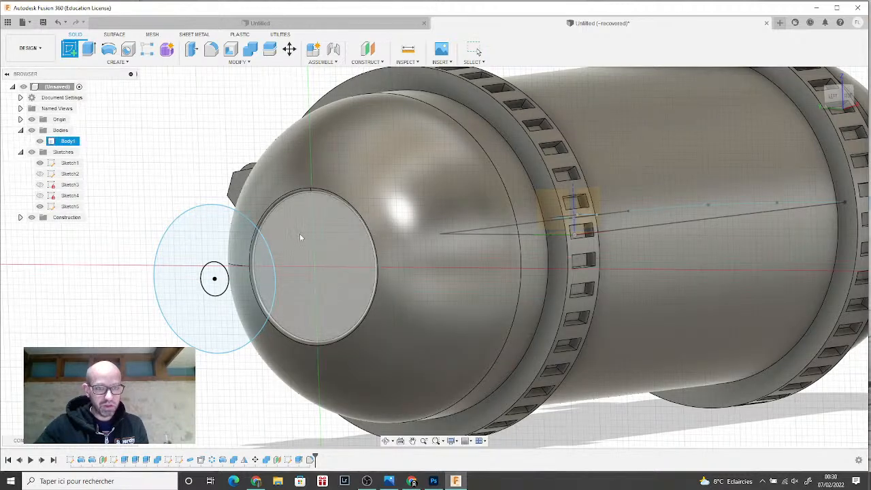
pyautogui.click(299, 233)
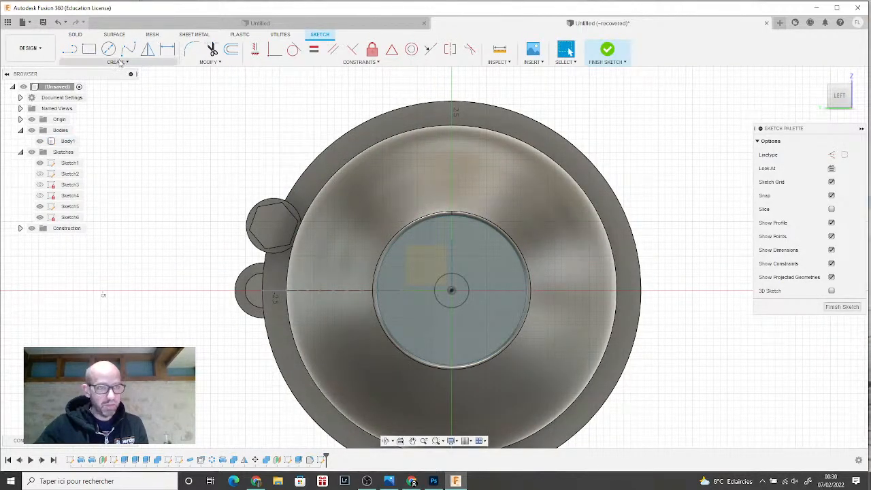
# - Sketch a six-sided circumscribed polygon centred on the origin of the circular face, with a radius of about 0.707 mm
pyautogui.click(118, 63)
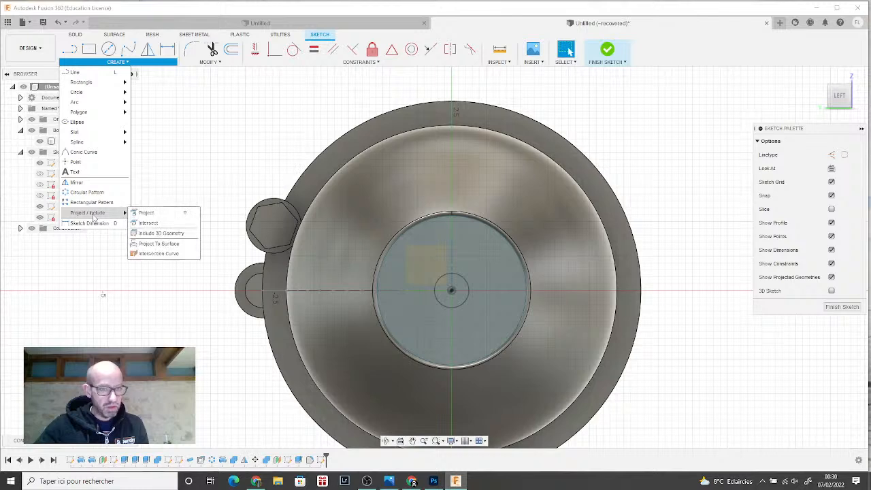
pyautogui.moveTo(96, 113)
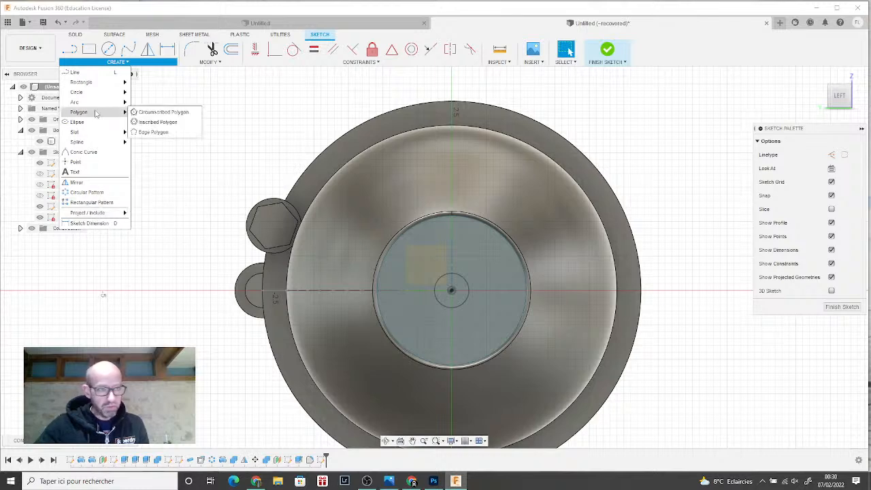
pyautogui.click(160, 112)
pyautogui.scroll(4, 451, 285)
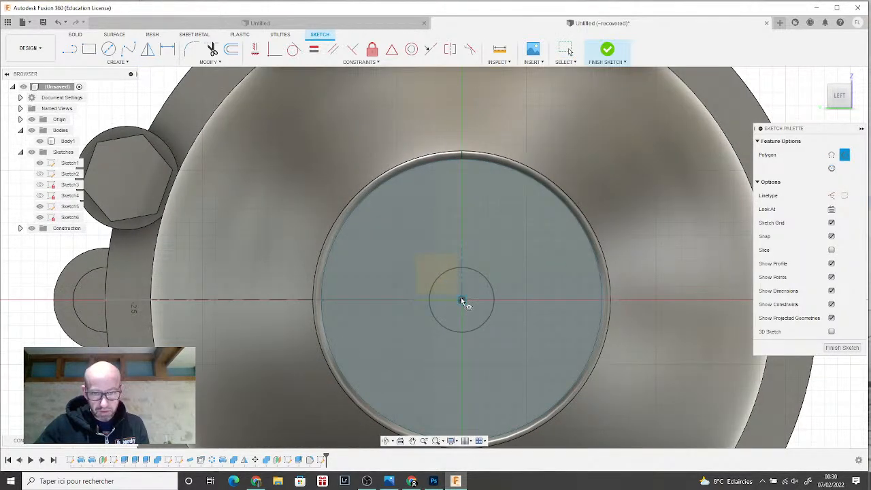
pyautogui.click(461, 297)
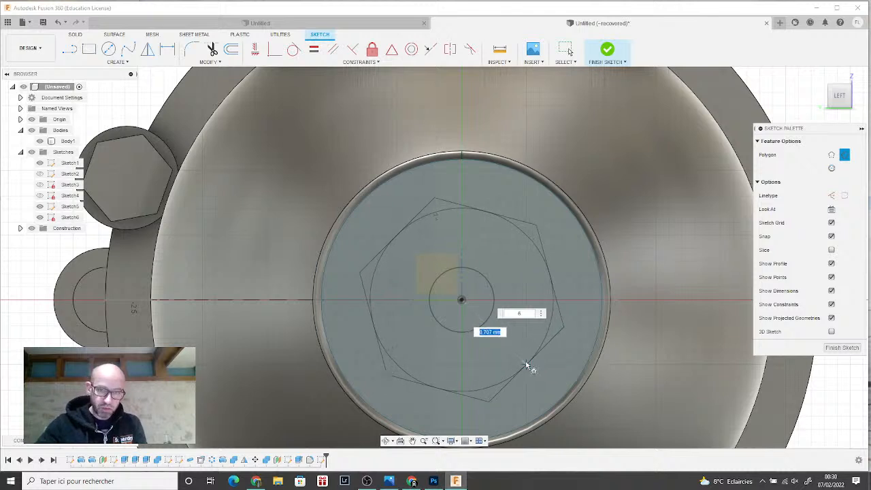
pyautogui.click(526, 362)
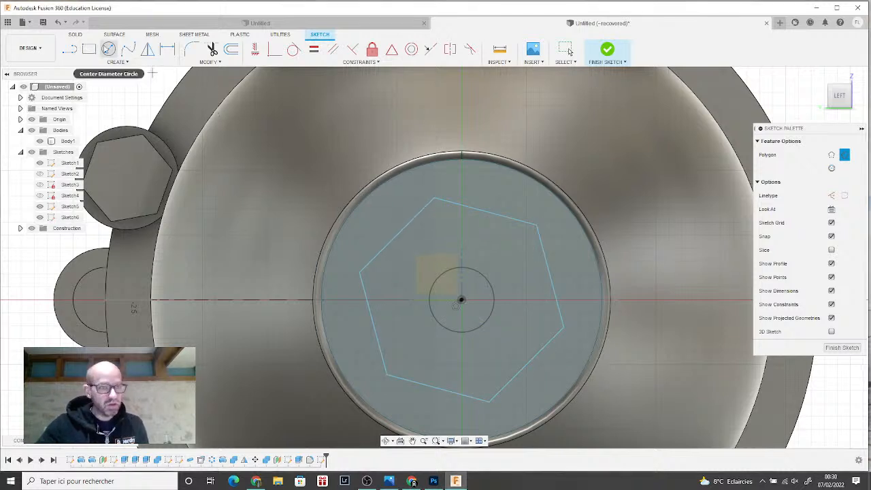
# - Draw a circle around the hexagon, centred on the origin and just inside the cut's rim, and finish the sketch
pyautogui.click(108, 49)
pyautogui.click(462, 301)
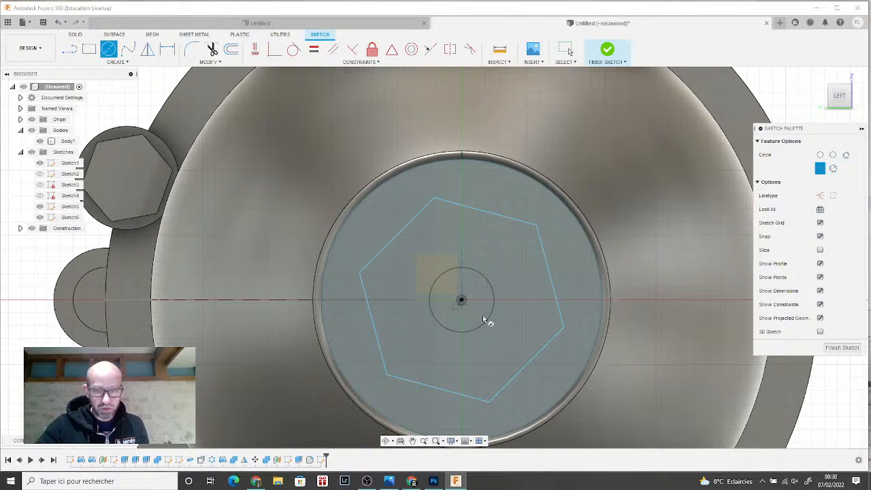
pyautogui.click(563, 375)
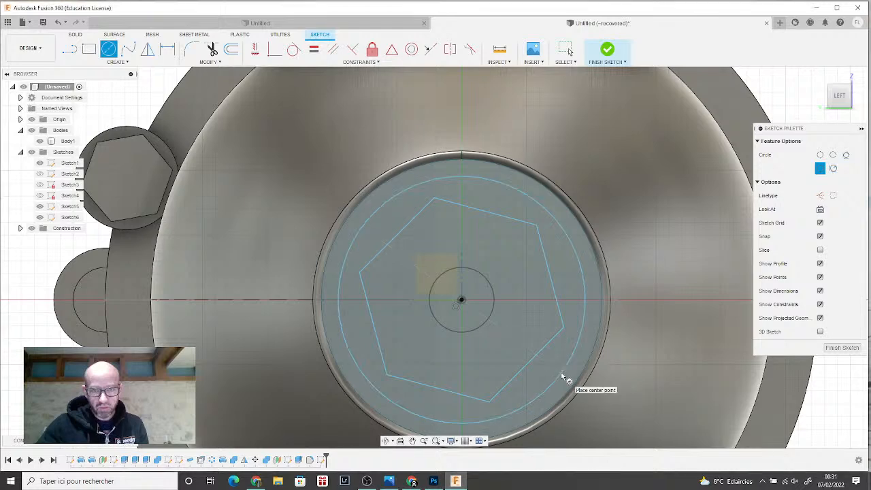
pyautogui.click(609, 51)
# - Extrude the ring-shaped profile between the circle and the hexagon slightly outward from the dome, joining it to the body
pyautogui.moveTo(839, 98); pyautogui.dragTo(588, 202)
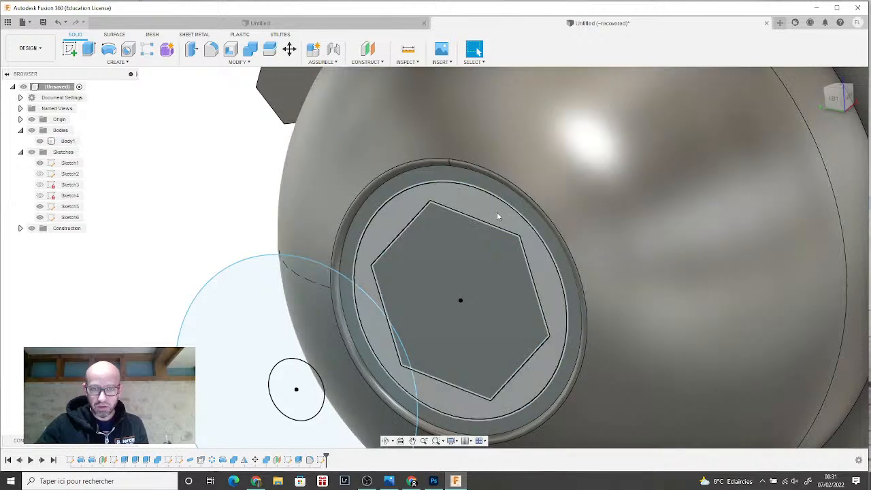
pyautogui.click(484, 217)
pyautogui.click(90, 49)
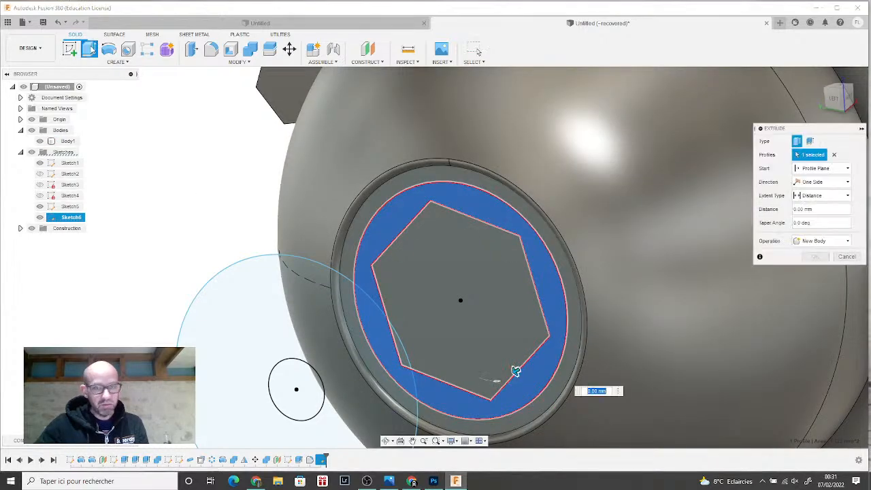
pyautogui.moveTo(516, 371); pyautogui.dragTo(502, 378)
pyautogui.click(807, 260)
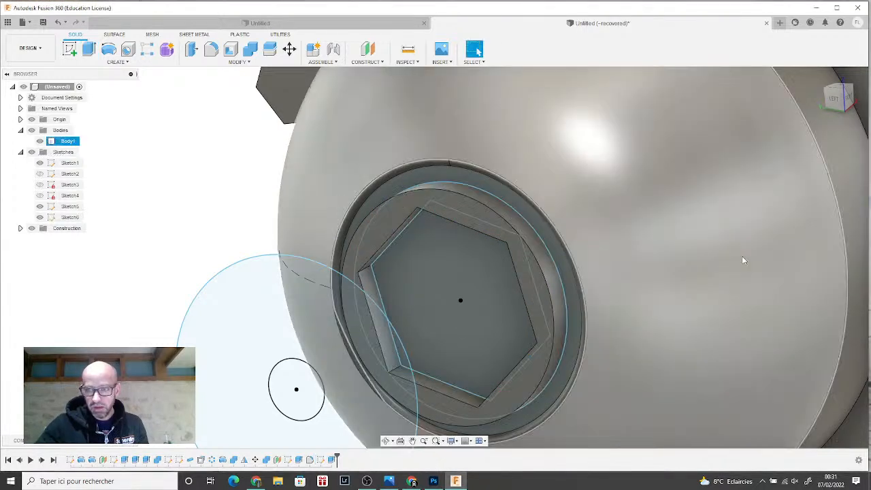
# - Extrude the hexagonal profile 0.90 mm outward from the dome as a Join to form a bolt head
pyautogui.click(88, 48)
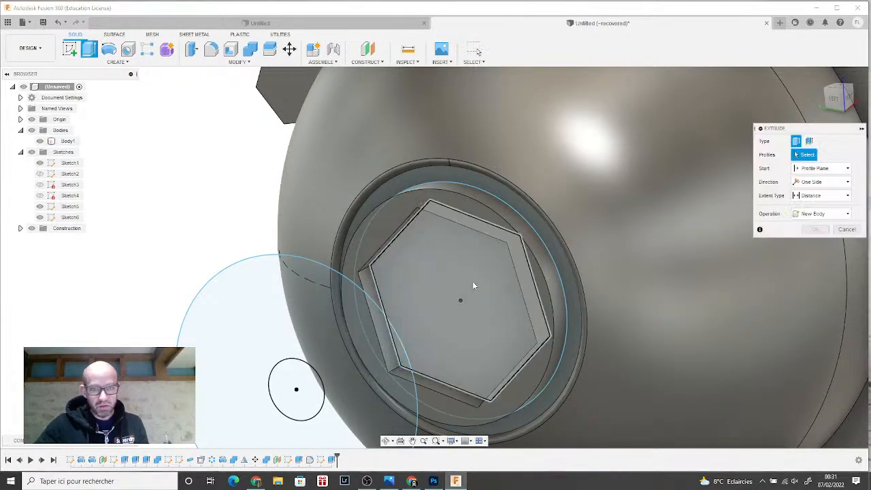
pyautogui.click(458, 301)
pyautogui.moveTo(454, 302); pyautogui.dragTo(397, 333)
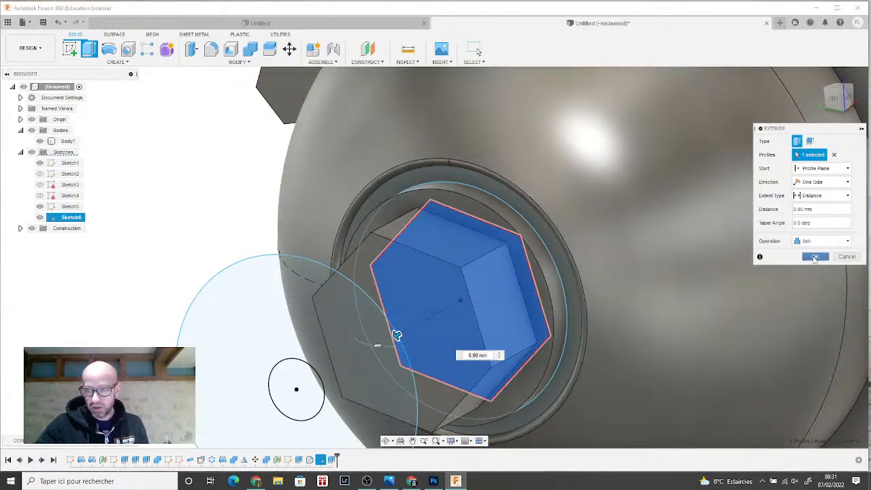
pyautogui.click(816, 257)
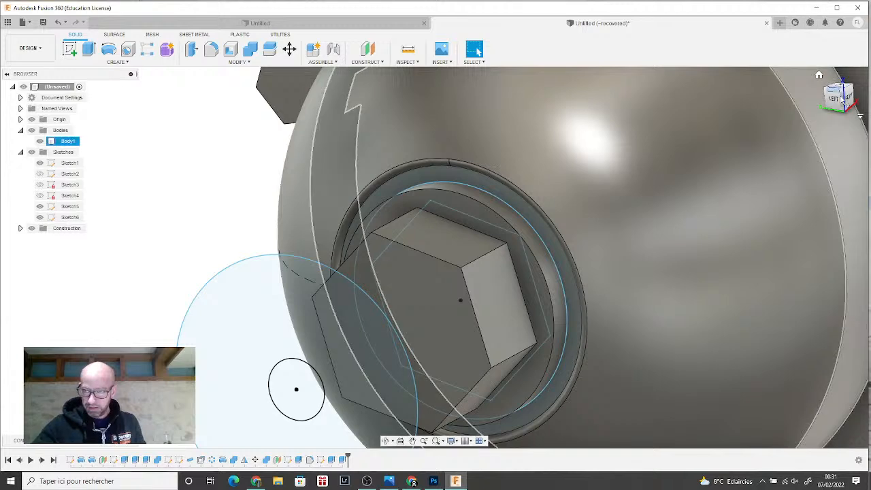
# - Reopen Sketch1, the capsule's original half-profile sketch, for editing
pyautogui.click(849, 99)
pyautogui.scroll(-7, 609, 252)
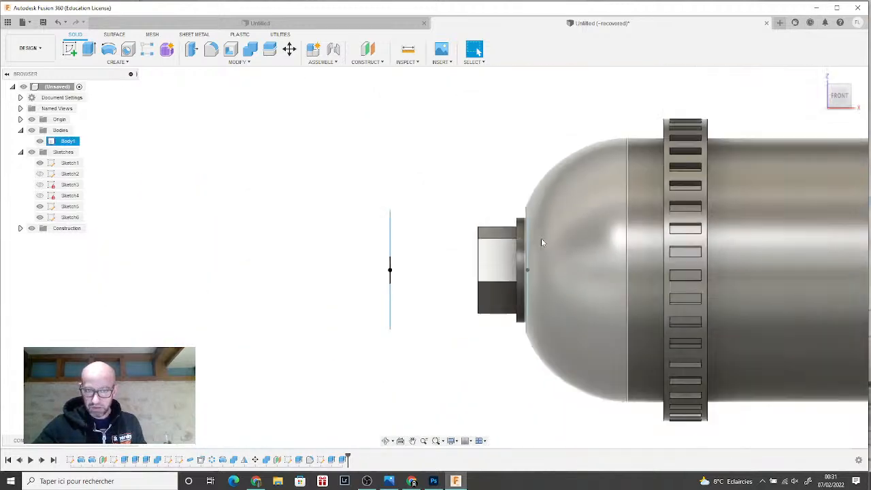
pyautogui.moveTo(479, 257); pyautogui.dragTo(346, 263, button='middle')
pyautogui.scroll(-1, 346, 263)
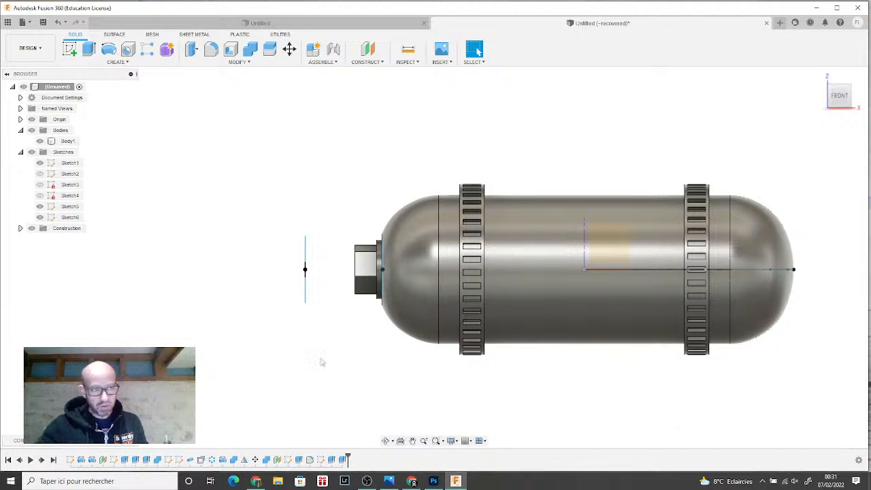
pyautogui.rightClick(71, 164)
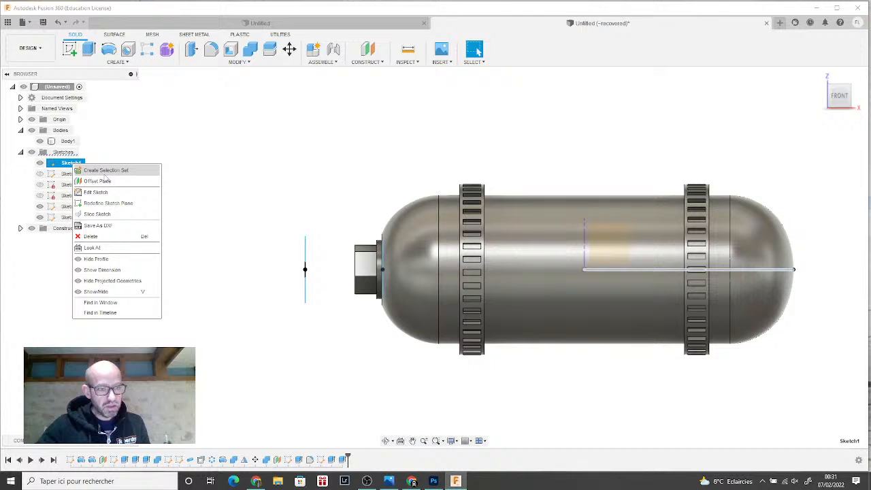
pyautogui.click(228, 171)
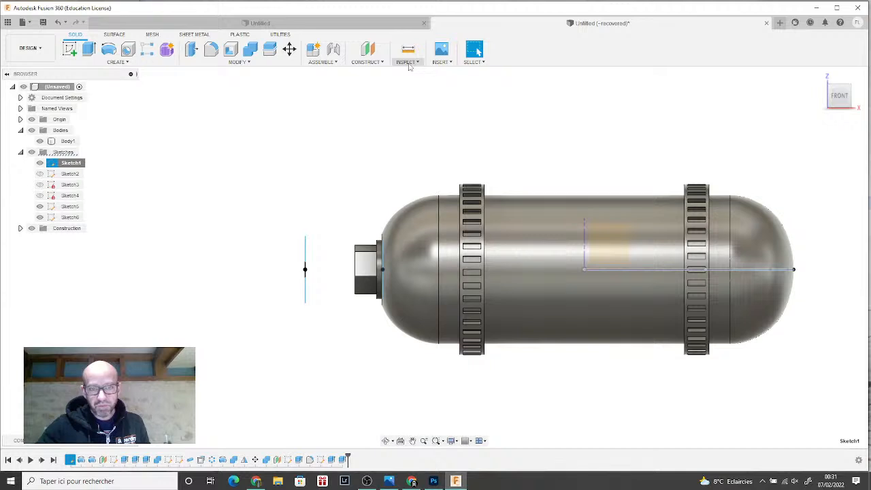
pyautogui.rightClick(83, 165)
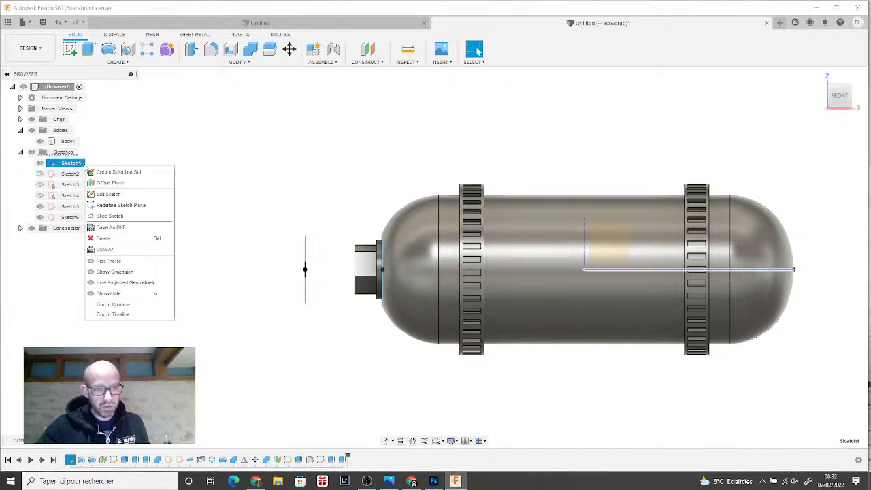
pyautogui.click(117, 195)
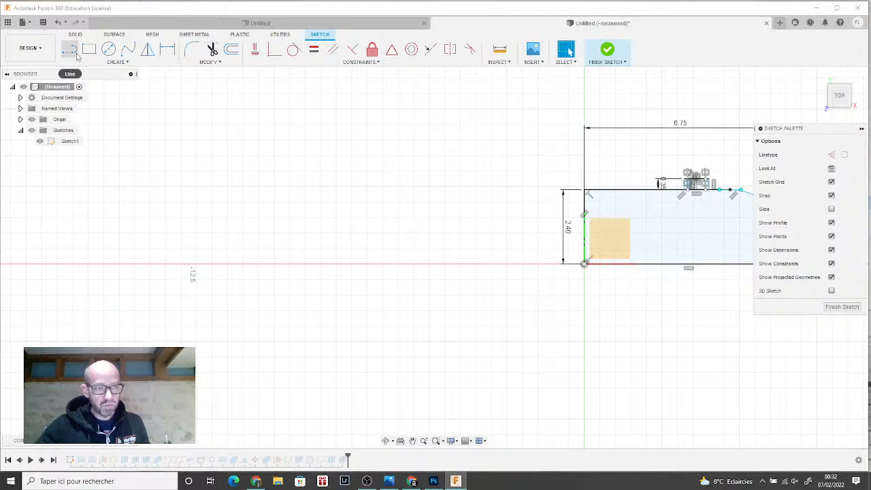
# - Draw a horizontal construction line 16.5 mm long from the profile's domed tip through the origin along the axis, and finish the sketch
pyautogui.click(70, 51)
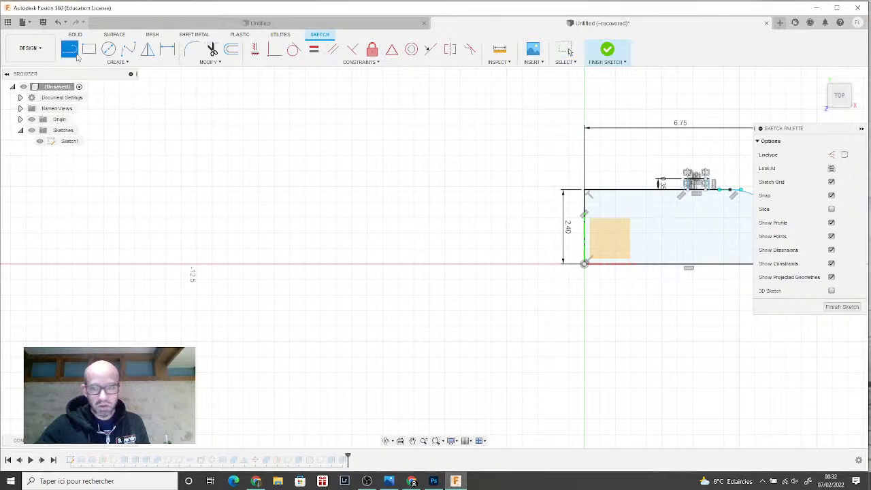
pyautogui.click(832, 155)
pyautogui.moveTo(489, 258); pyautogui.dragTo(228, 269, button='middle')
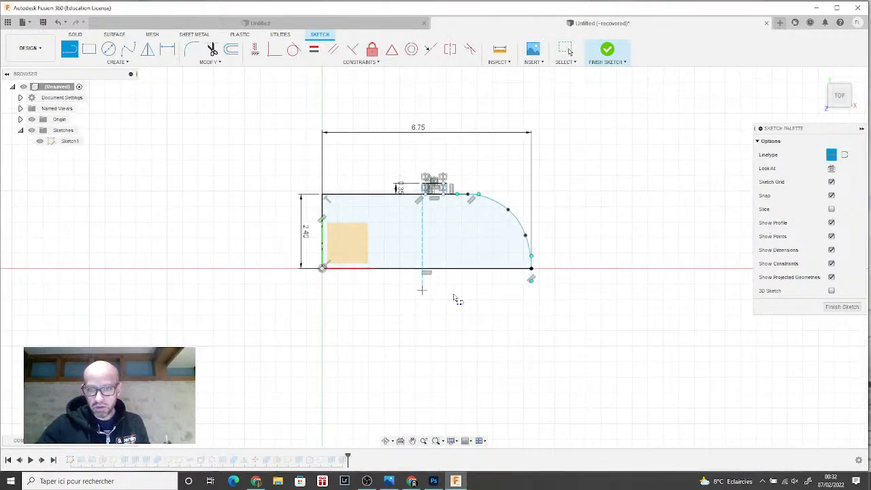
pyautogui.click(532, 268)
pyautogui.moveTo(84, 277); pyautogui.dragTo(227, 280, button='middle')
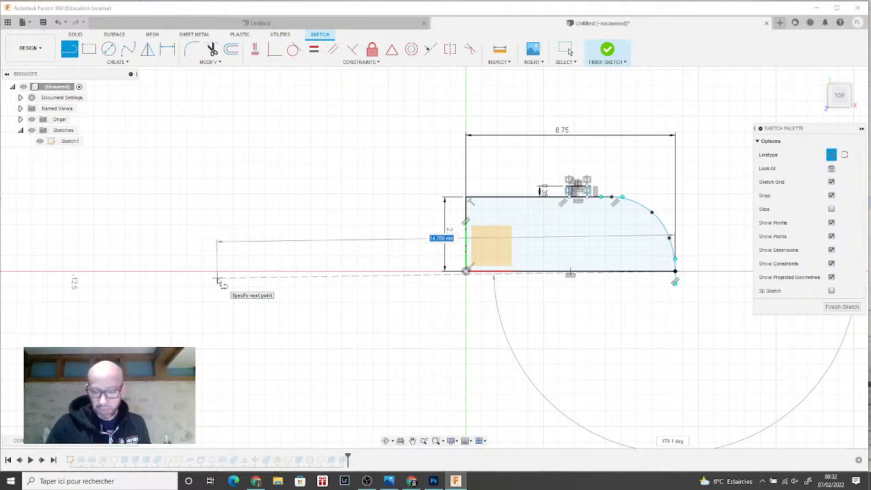
pyautogui.write('16.5')
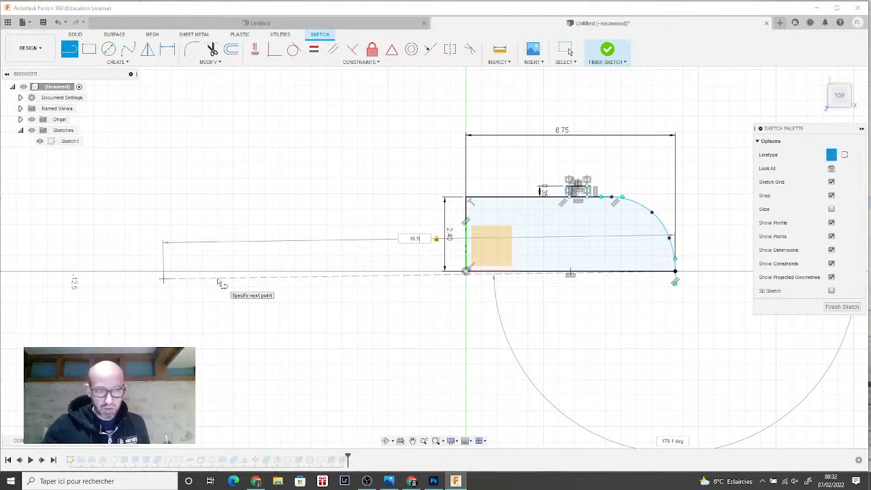
pyautogui.press('Tab')
pyautogui.press('Return')
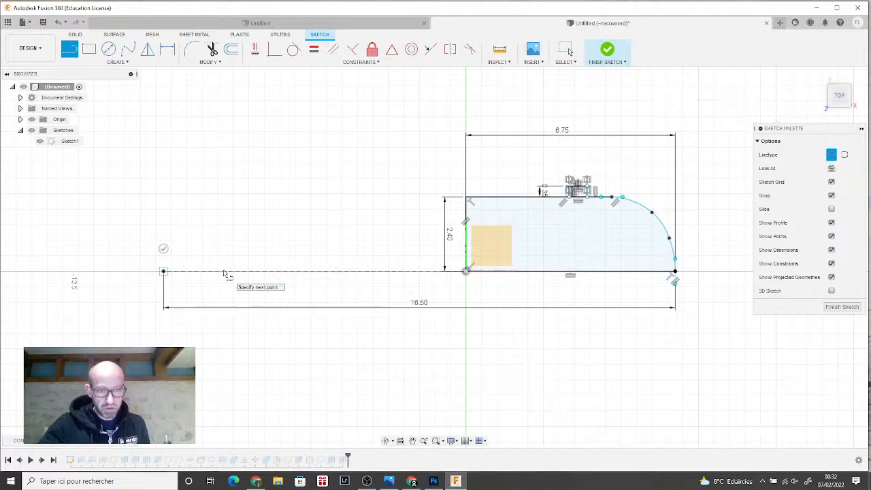
pyautogui.click(164, 249)
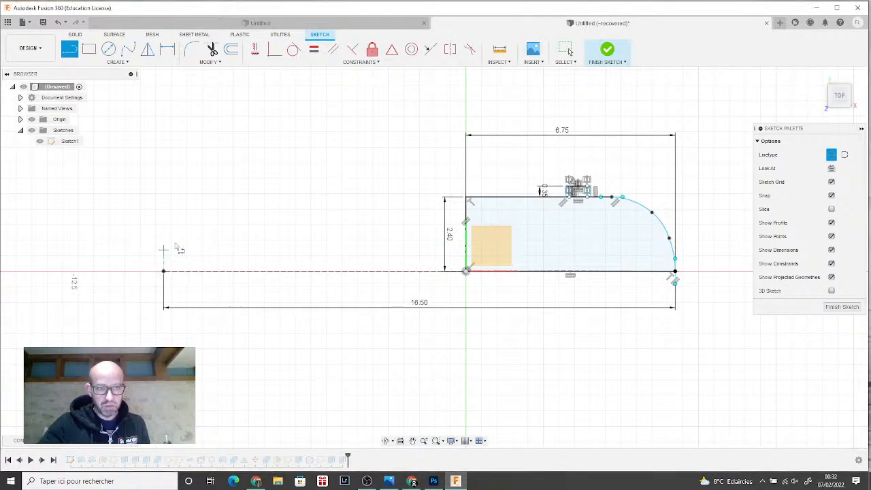
pyautogui.click(607, 49)
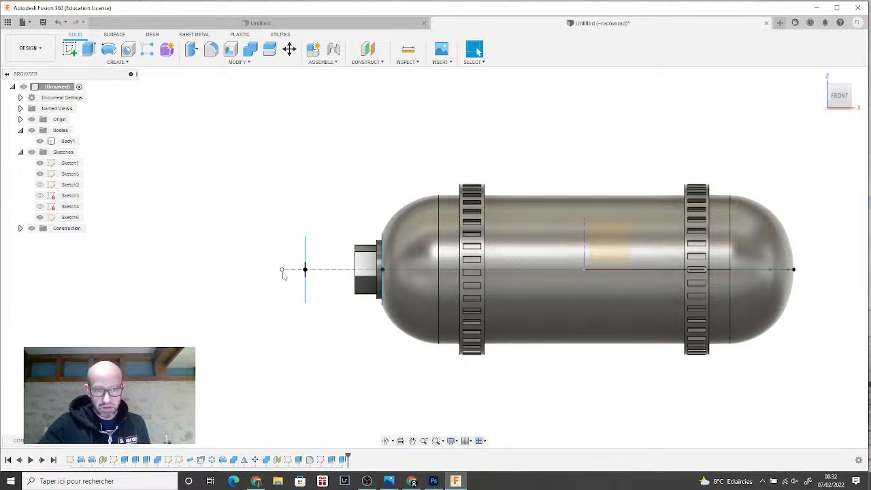
# - Examine the construction line, the hexagonal head and the concentric circles beyond the dome from the front, back and end
pyautogui.scroll(4, 284, 274)
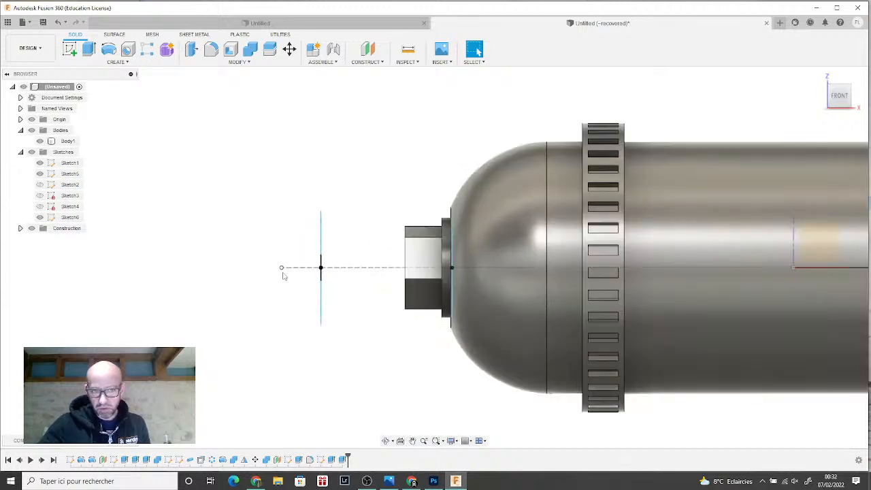
pyautogui.moveTo(286, 272); pyautogui.dragTo(193, 270, button='middle')
pyautogui.scroll(-2, 194, 270)
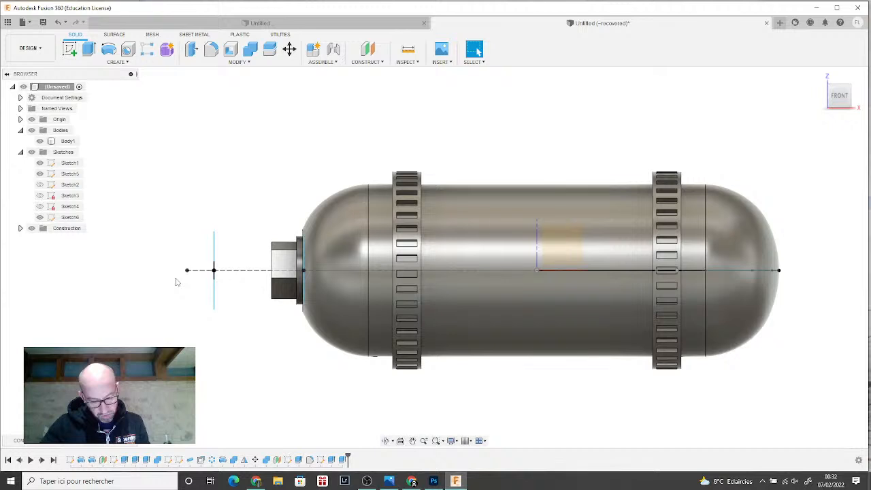
pyautogui.scroll(1, 176, 281)
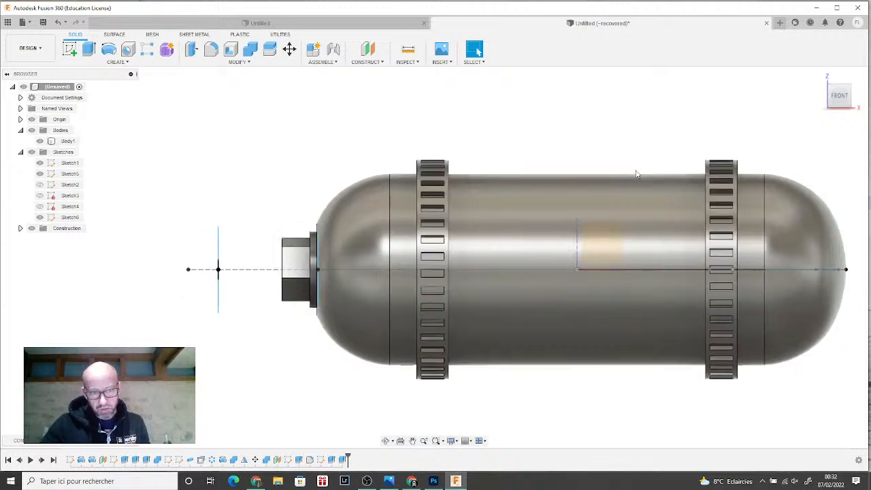
pyautogui.click(633, 179)
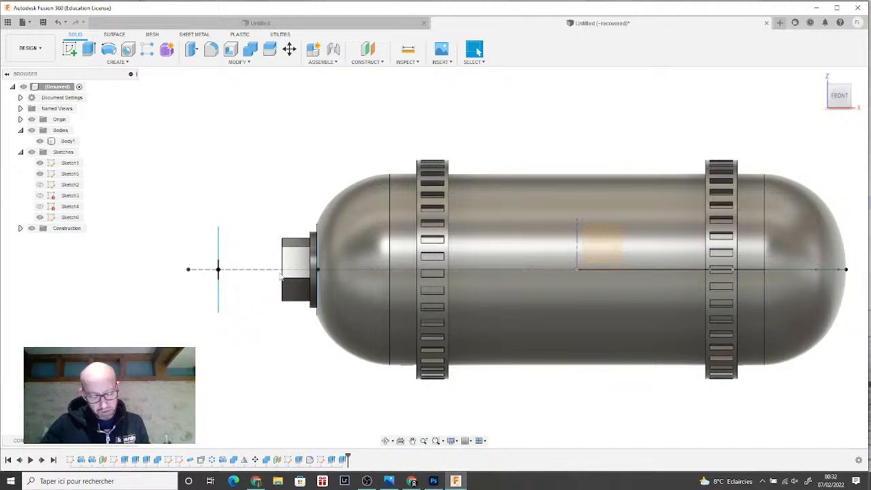
pyautogui.keyDown('shift'); pyautogui.moveTo(281, 276); pyautogui.dragTo(381, 245, button='middle'); pyautogui.keyUp('shift')
pyautogui.moveTo(850, 96); pyautogui.dragTo(841, 105)
pyautogui.click(840, 100)
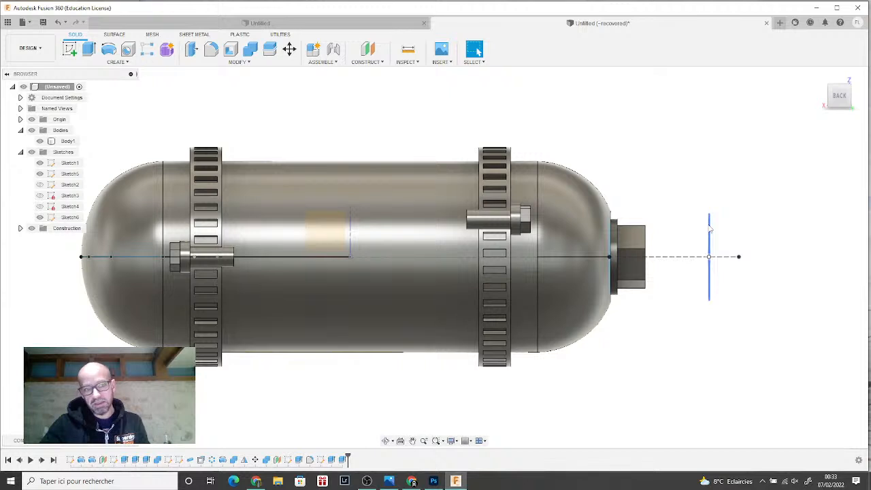
pyautogui.click(598, 193)
pyautogui.click(576, 124)
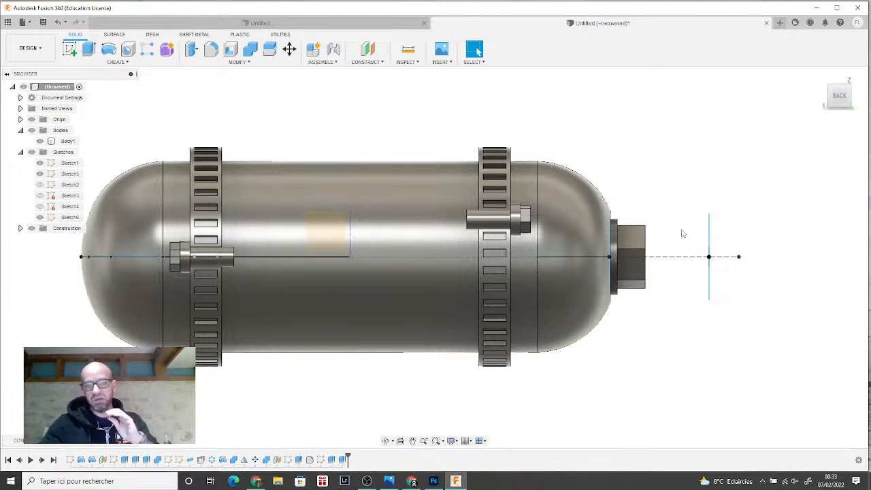
pyautogui.click(844, 98)
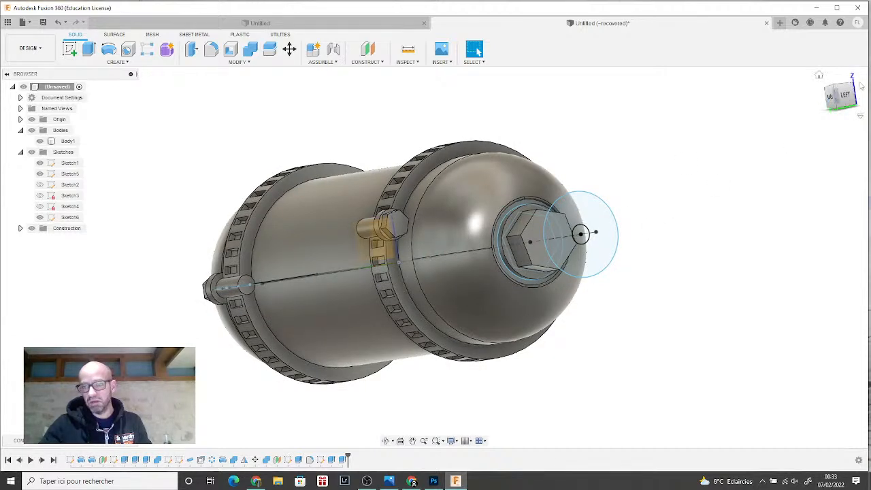
pyautogui.moveTo(854, 95); pyautogui.dragTo(670, 134)
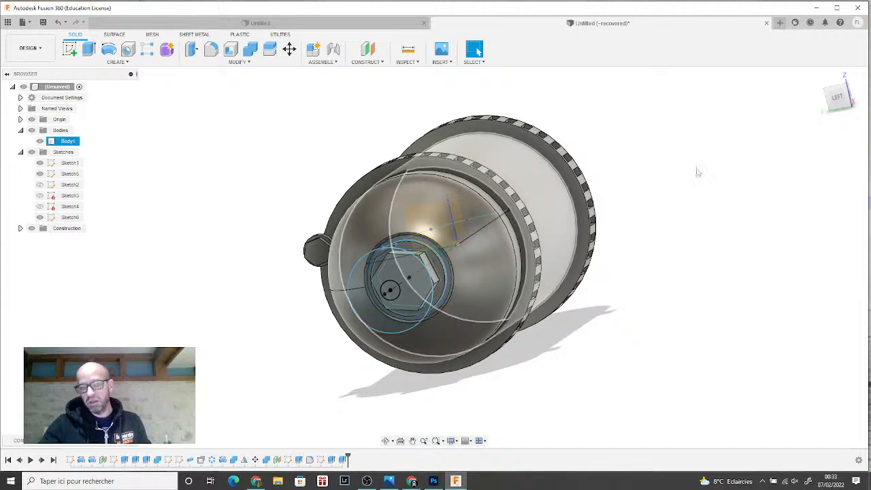
pyautogui.click(846, 99)
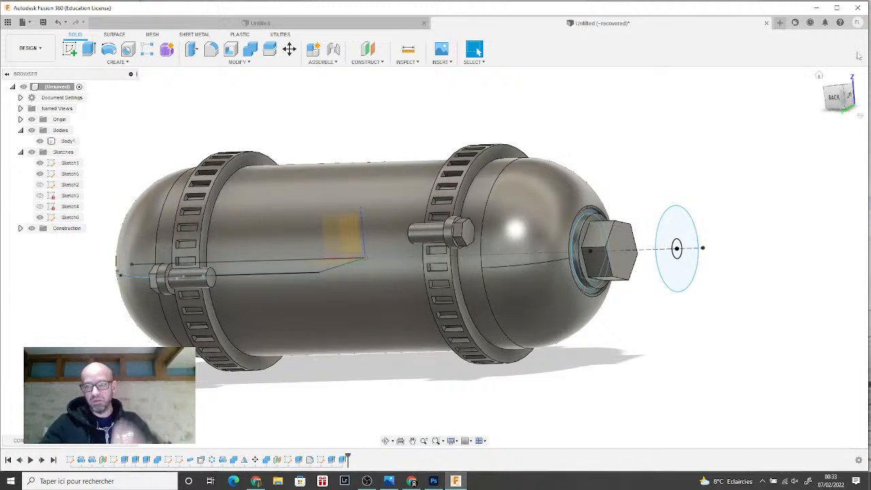
# - Start a new sketch on the horizontal origin plane running lengthwise through the capsule
pyautogui.click(844, 99)
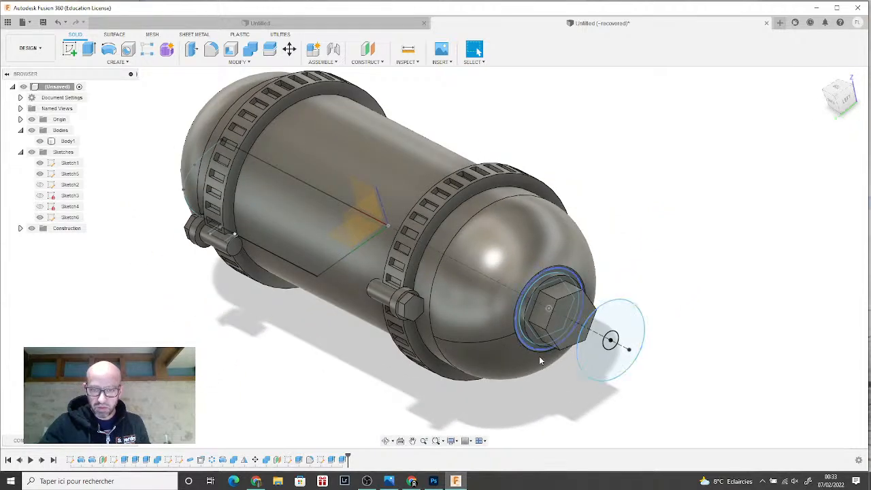
pyautogui.click(836, 92)
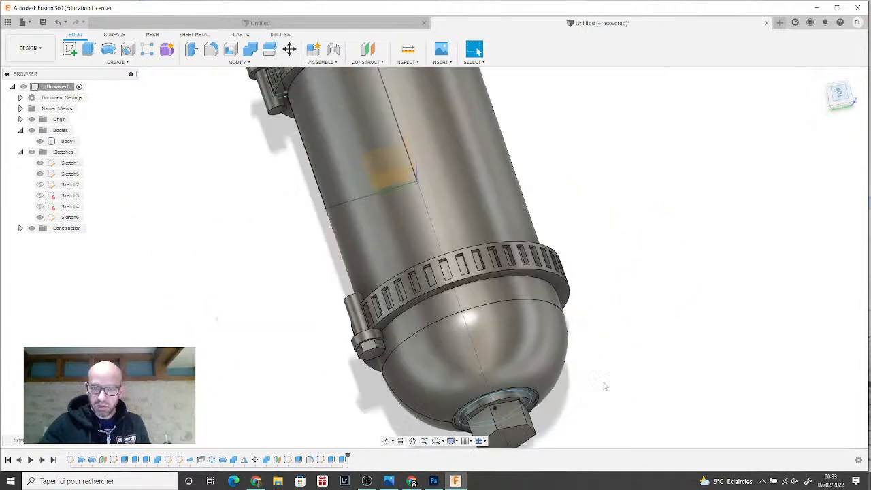
pyautogui.moveTo(631, 256); pyautogui.dragTo(633, 273)
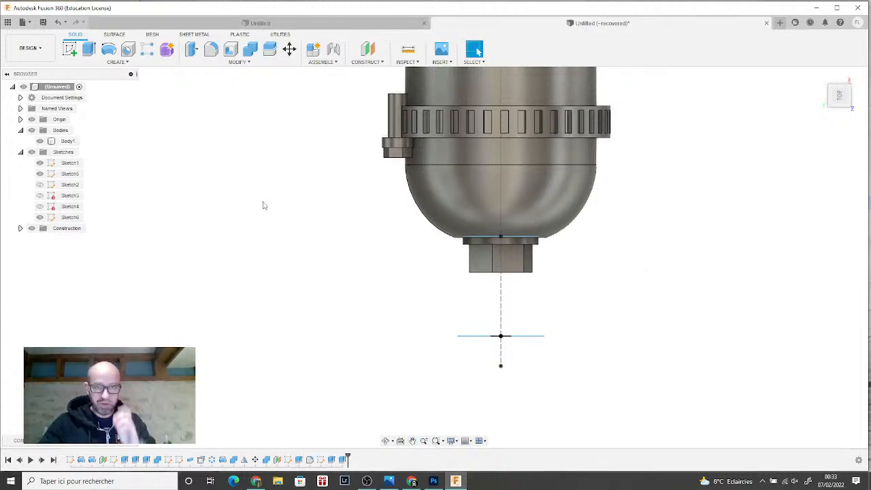
pyautogui.scroll(-2, 247, 206)
pyautogui.moveTo(193, 256); pyautogui.dragTo(179, 314, button='middle')
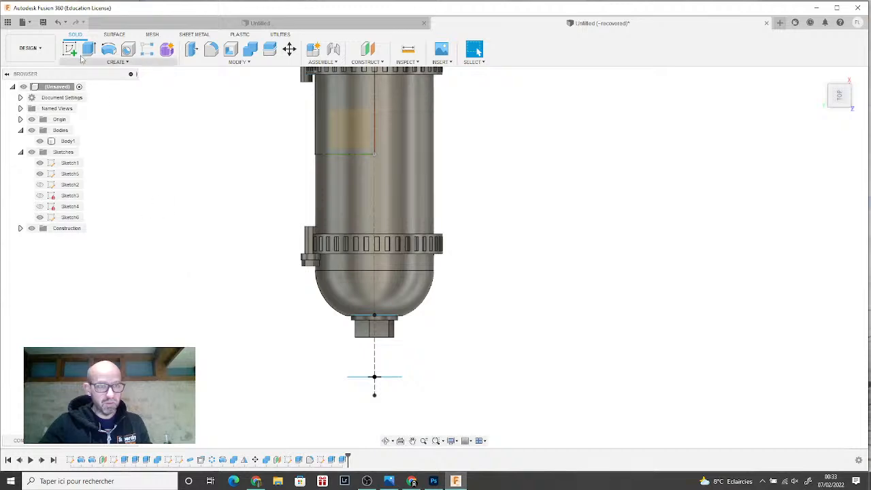
pyautogui.click(69, 49)
pyautogui.click(355, 132)
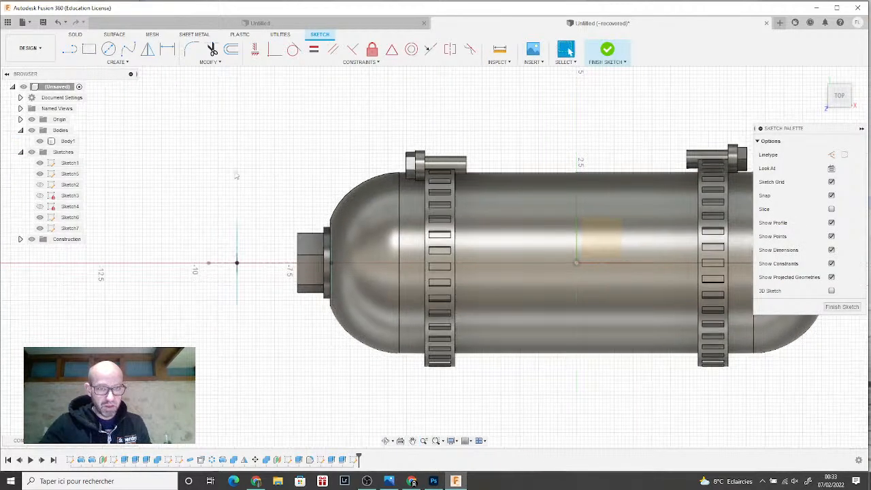
# - Draw a line from the capsule's axis perpendicular to it, between the hexagonal head and the outer concentric circles, and finish the sketch
pyautogui.click(70, 49)
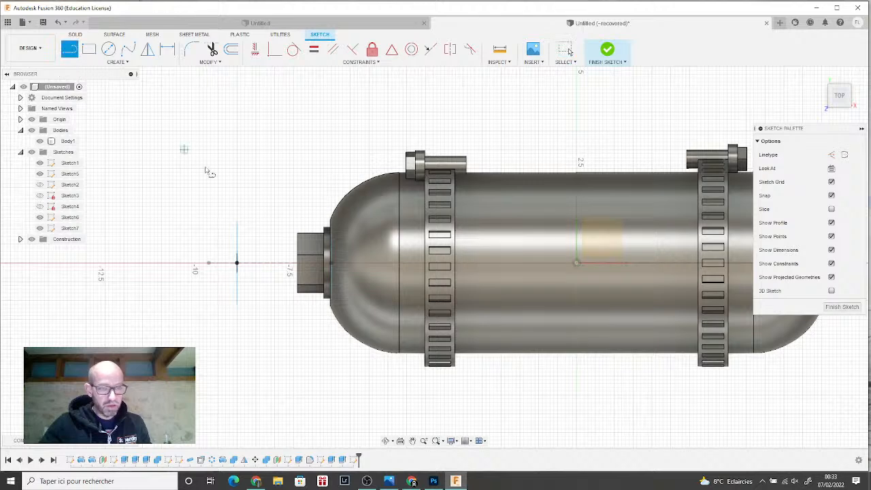
pyautogui.scroll(2, 270, 253)
pyautogui.scroll(1, 269, 253)
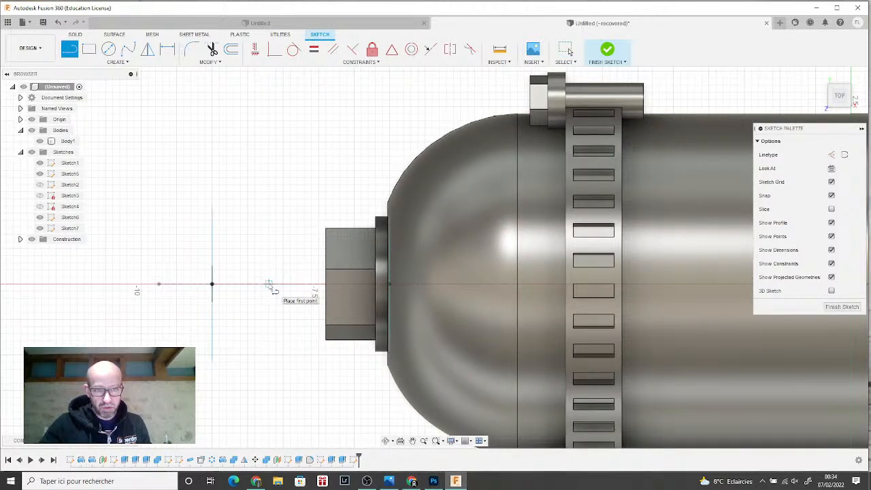
pyautogui.click(269, 284)
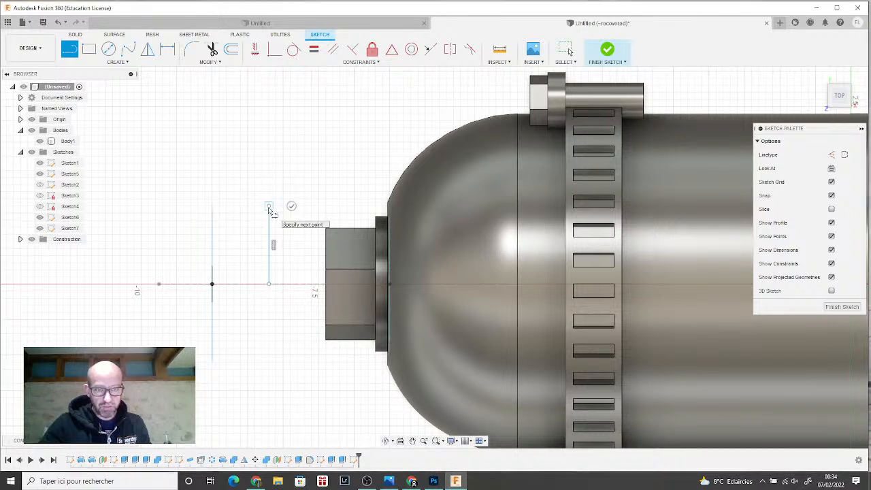
pyautogui.click(269, 207)
pyautogui.press('Escape')
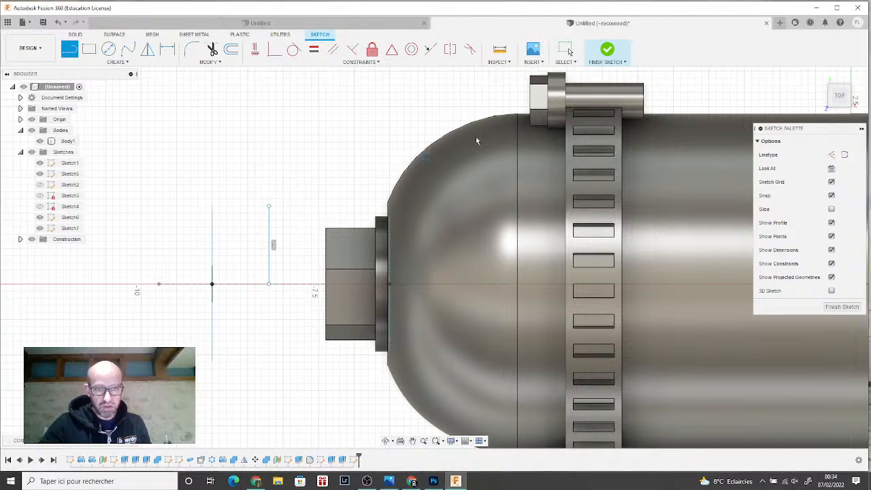
pyautogui.click(609, 54)
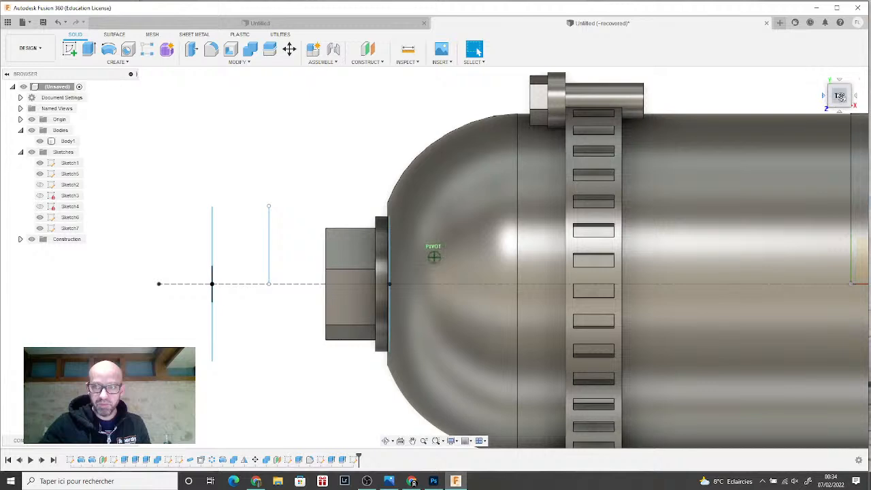
# - Create a solid circular pipe along the new perpendicular line as a new body with a section size of 0.80 mm
pyautogui.click(841, 96)
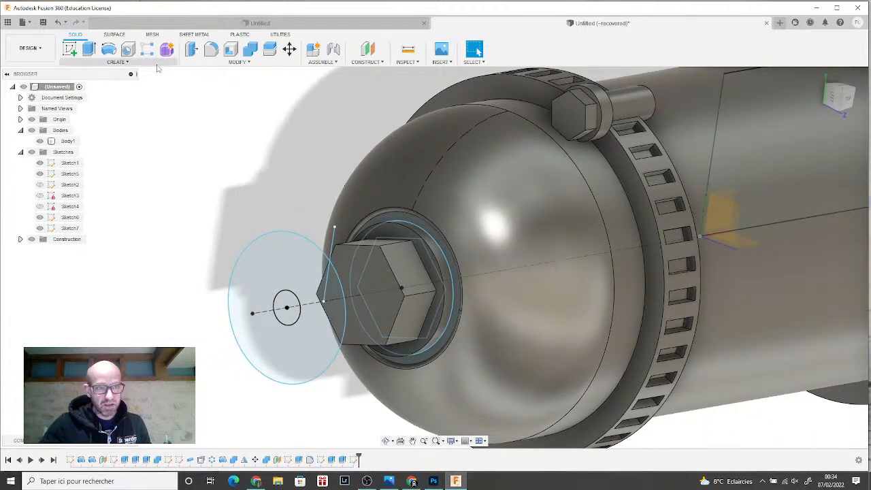
pyautogui.click(157, 63)
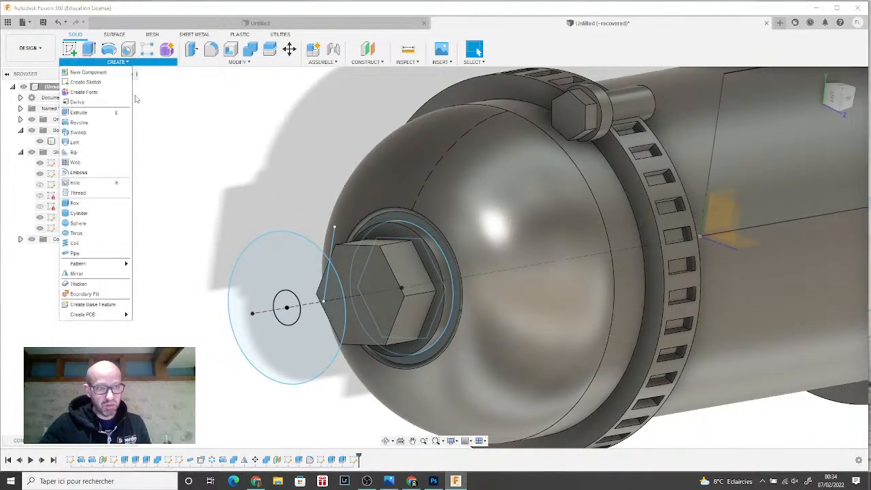
pyautogui.click(101, 254)
pyautogui.click(843, 171)
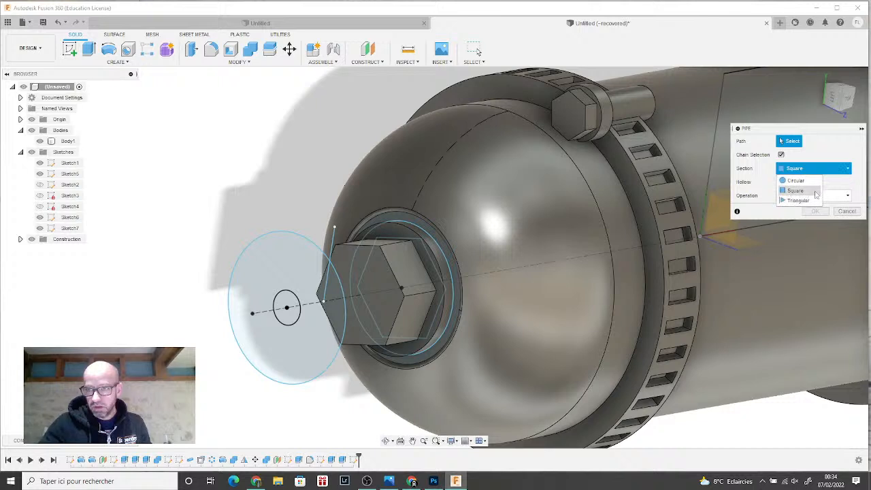
pyautogui.click(789, 186)
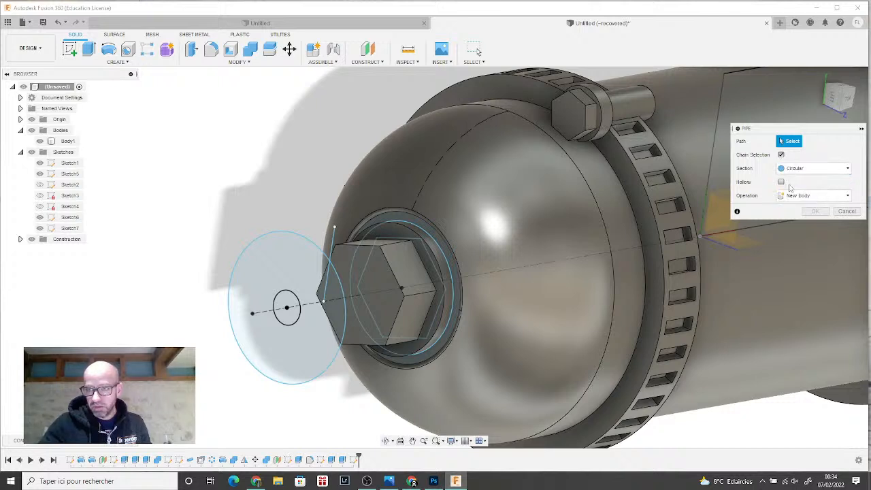
pyautogui.click(332, 239)
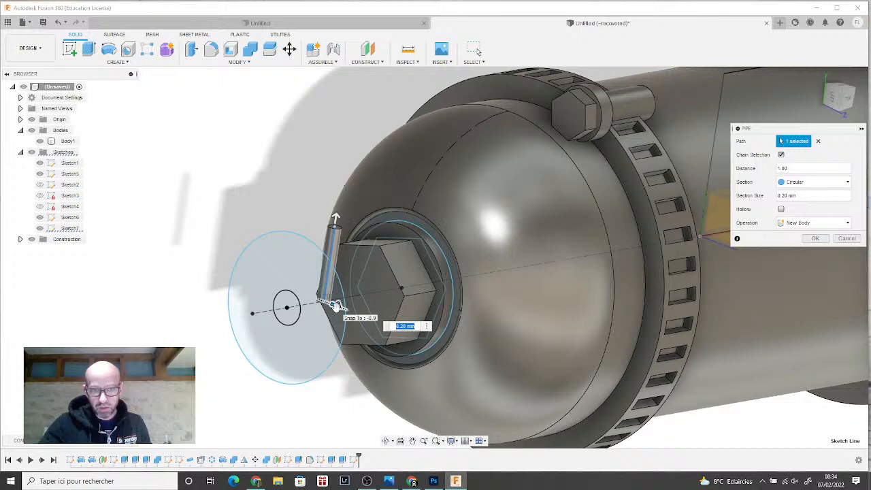
pyautogui.moveTo(337, 306); pyautogui.dragTo(346, 309)
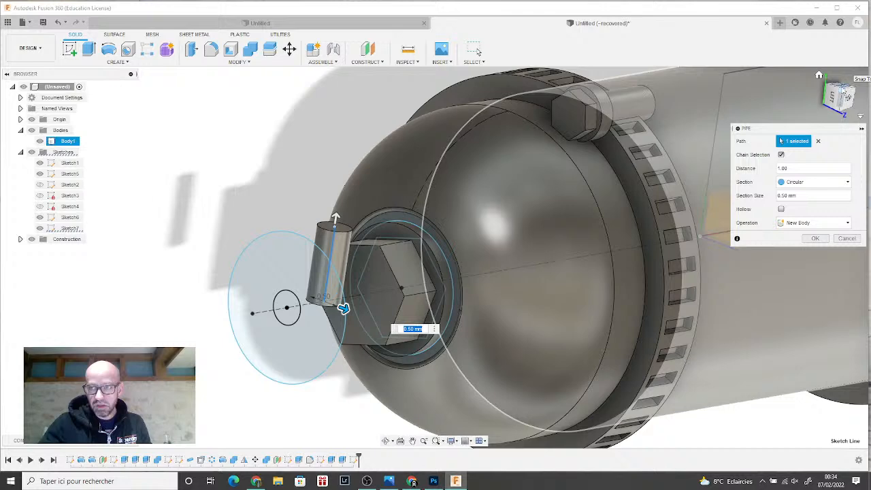
pyautogui.click(841, 96)
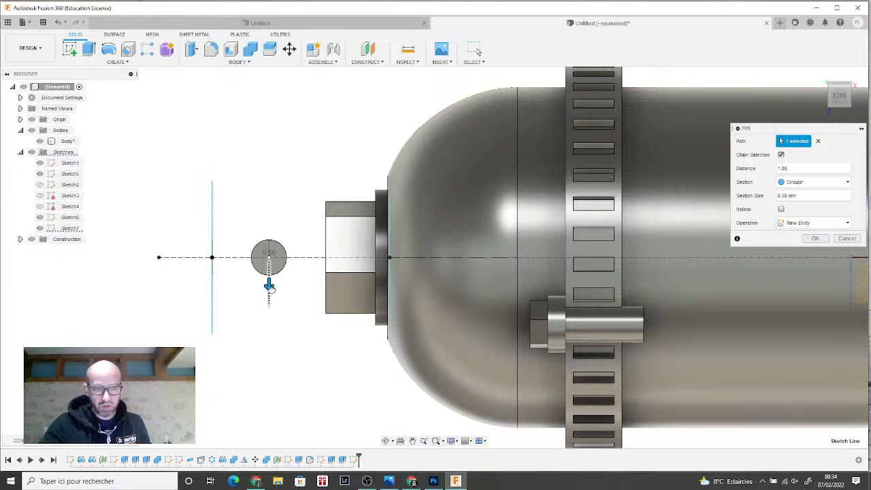
pyautogui.moveTo(269, 287); pyautogui.dragTo(269, 292)
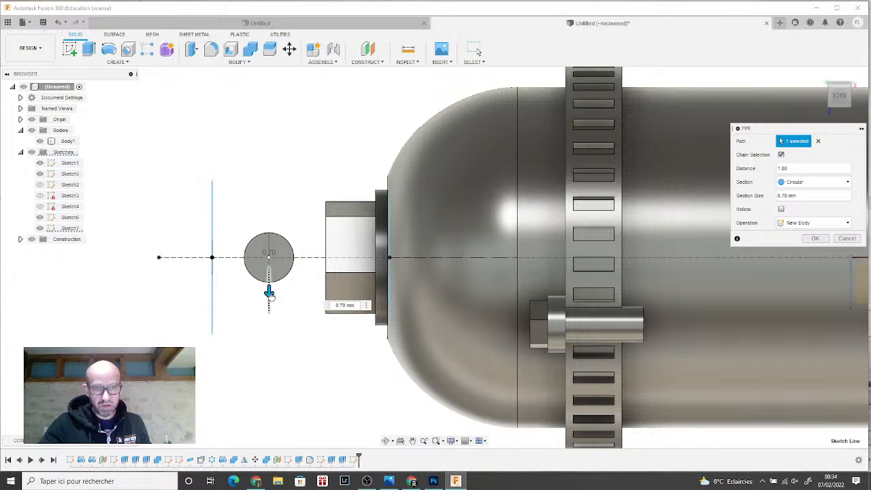
pyautogui.moveTo(270, 293); pyautogui.dragTo(269, 297)
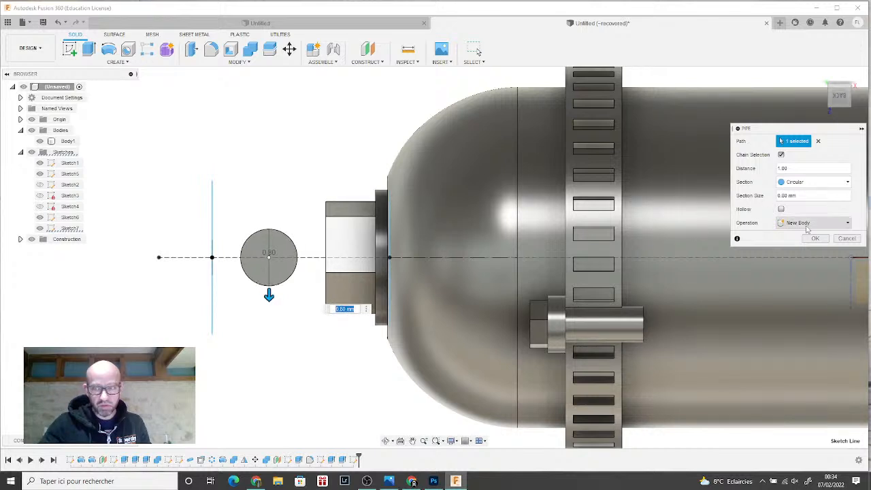
pyautogui.click(816, 239)
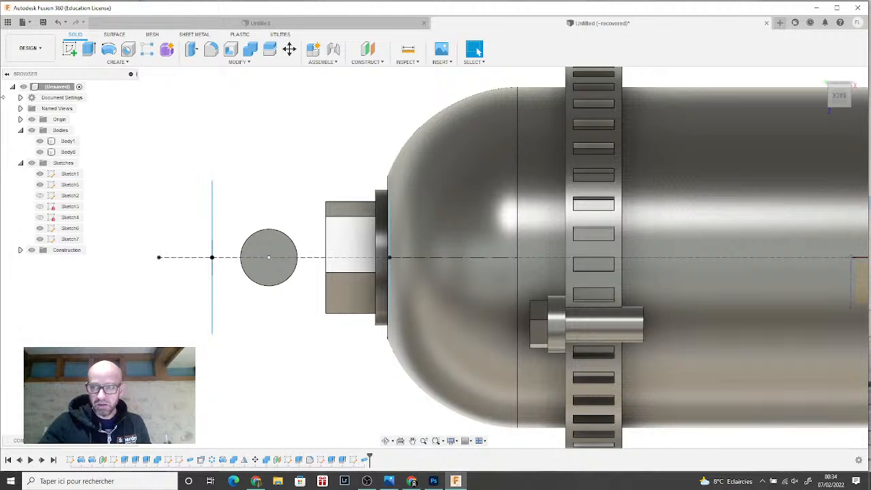
# - Inspect the new pipe in front of the hexagonal head and hide the pipe body
pyautogui.click(740, 96)
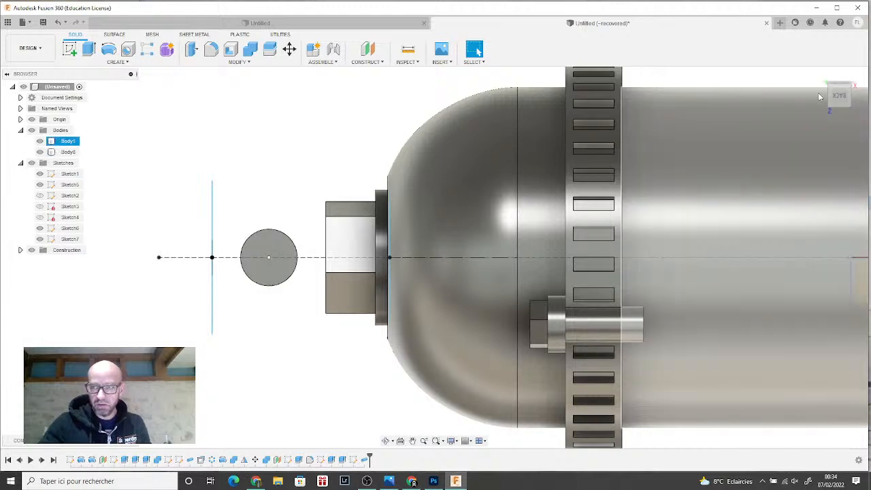
pyautogui.moveTo(858, 99)
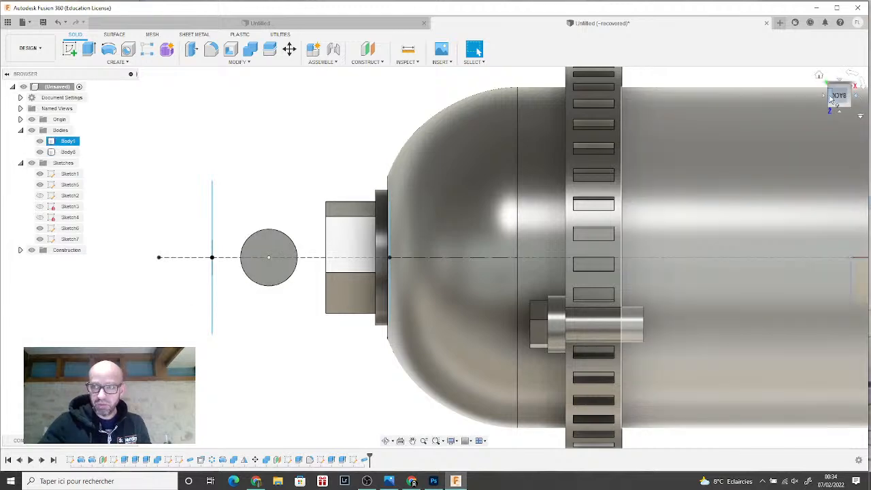
pyautogui.click(829, 96)
pyautogui.scroll(3, 394, 254)
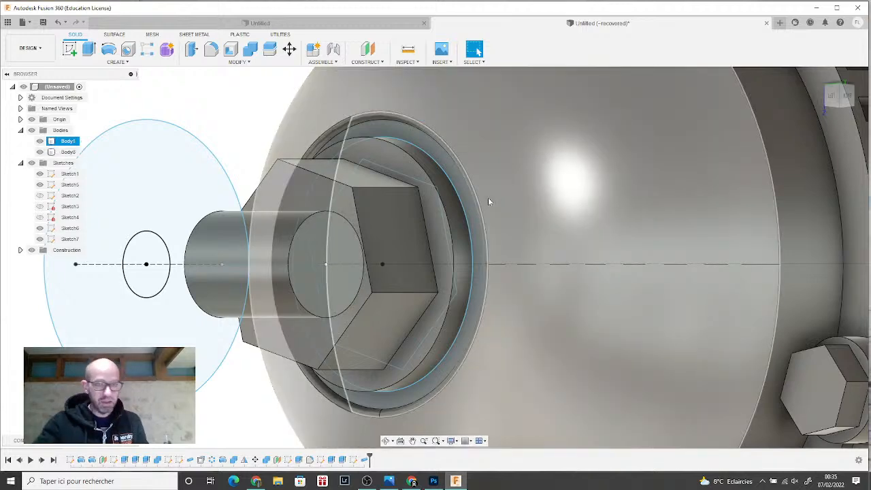
pyautogui.click(334, 213)
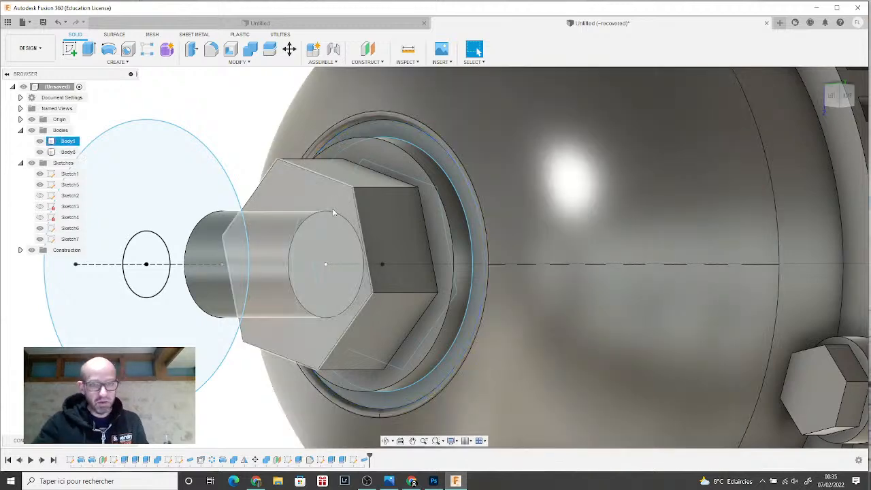
pyautogui.scroll(-3, 334, 213)
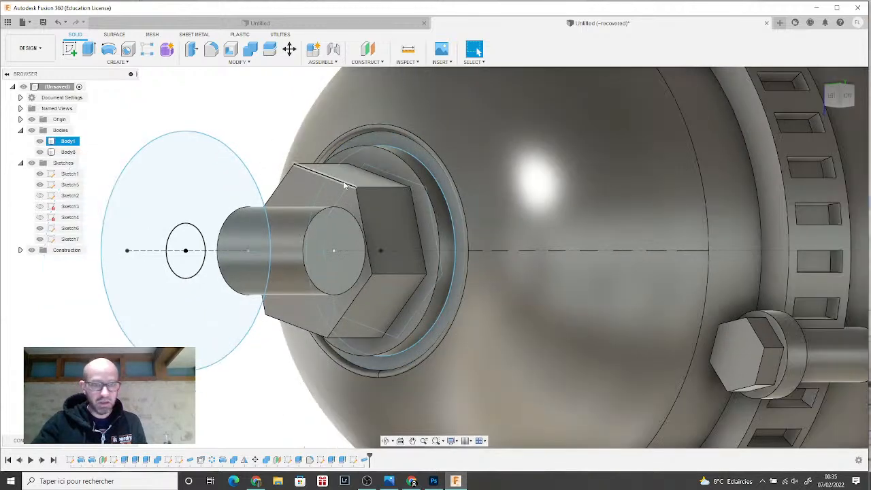
pyautogui.scroll(-2, 345, 185)
pyautogui.click(48, 154)
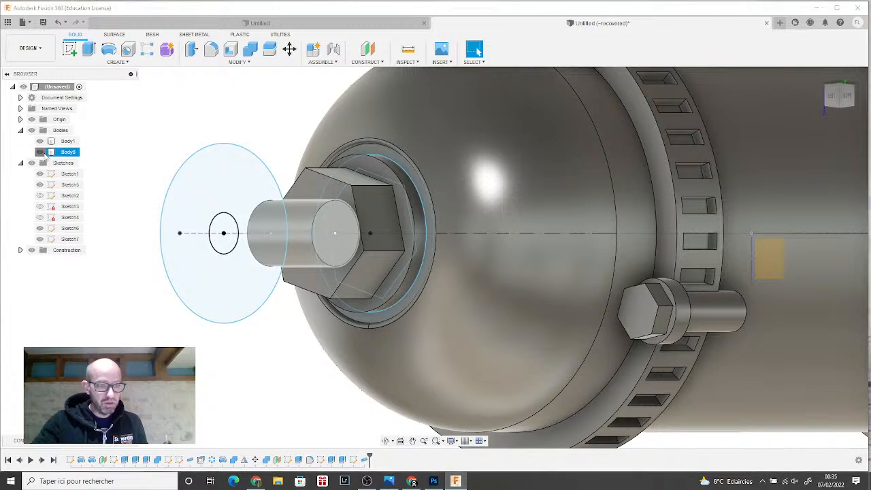
pyautogui.click(40, 152)
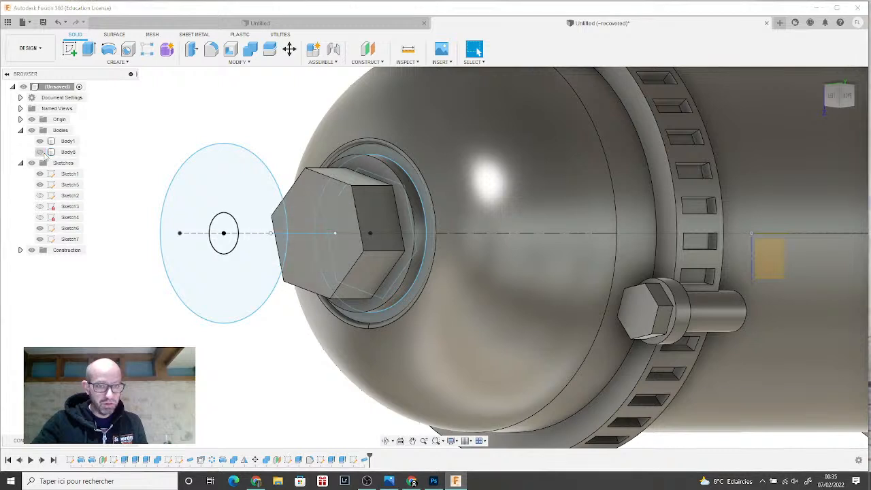
# - Sketch a circle on the hexagonal head's end face, centred on the axis and slightly smaller than the hexagon, and finish the sketch
pyautogui.click(72, 52)
pyautogui.click(327, 213)
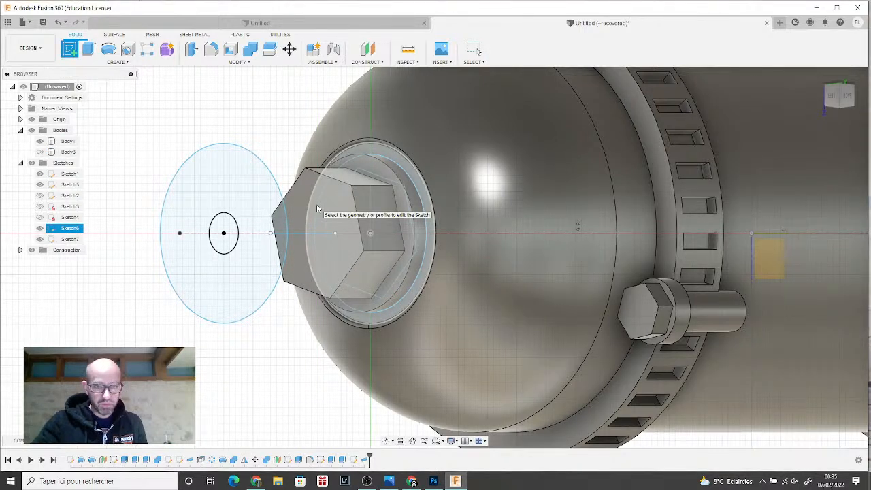
pyautogui.scroll(2, 317, 204)
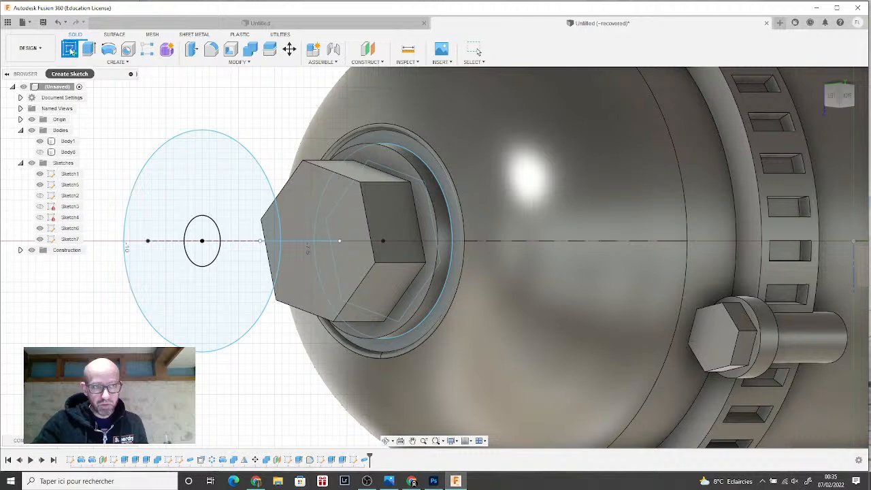
pyautogui.click(70, 51)
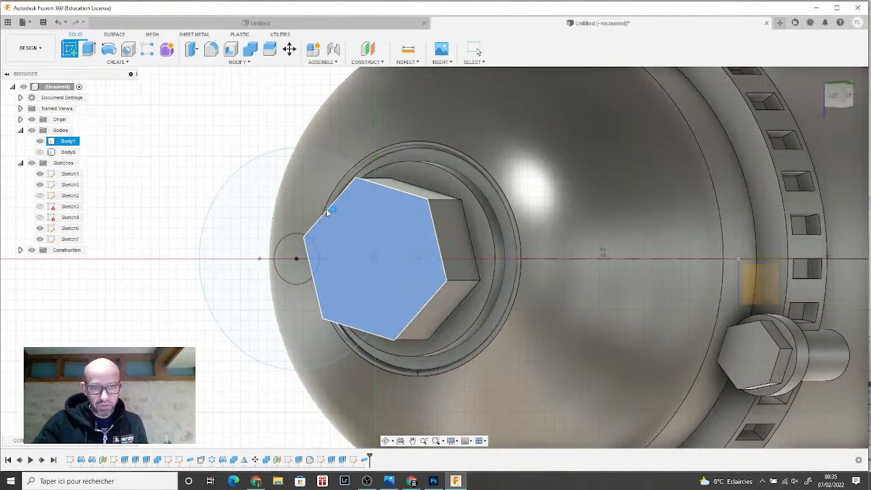
pyautogui.click(326, 208)
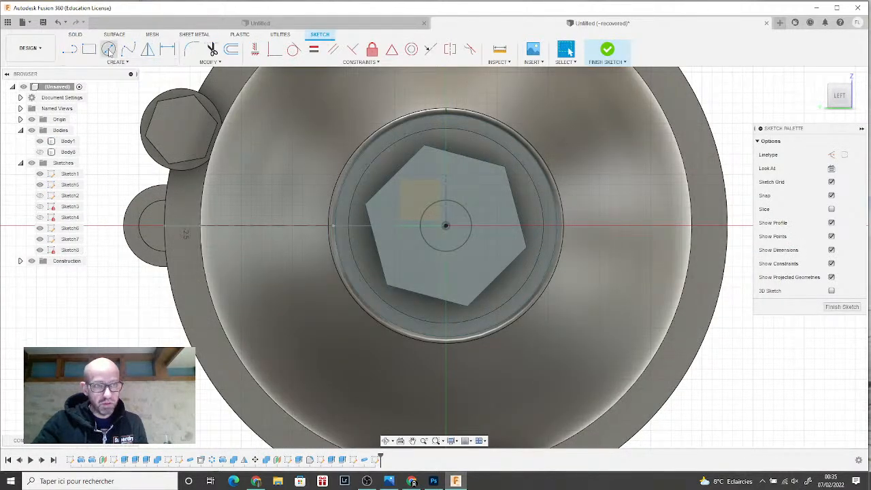
pyautogui.click(108, 50)
pyautogui.click(446, 226)
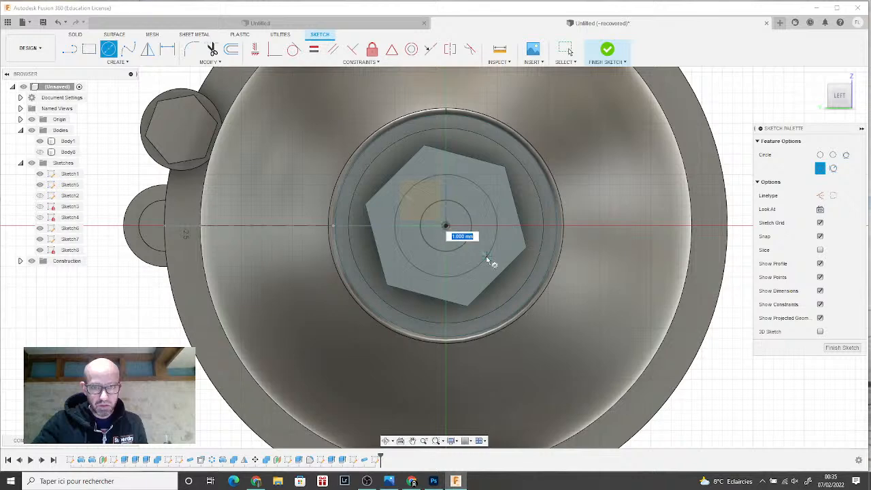
pyautogui.click(492, 261)
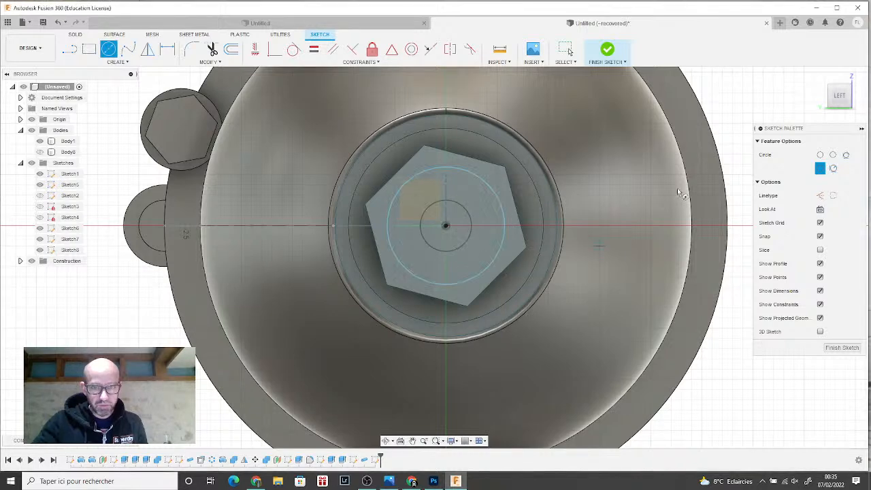
pyautogui.click(610, 54)
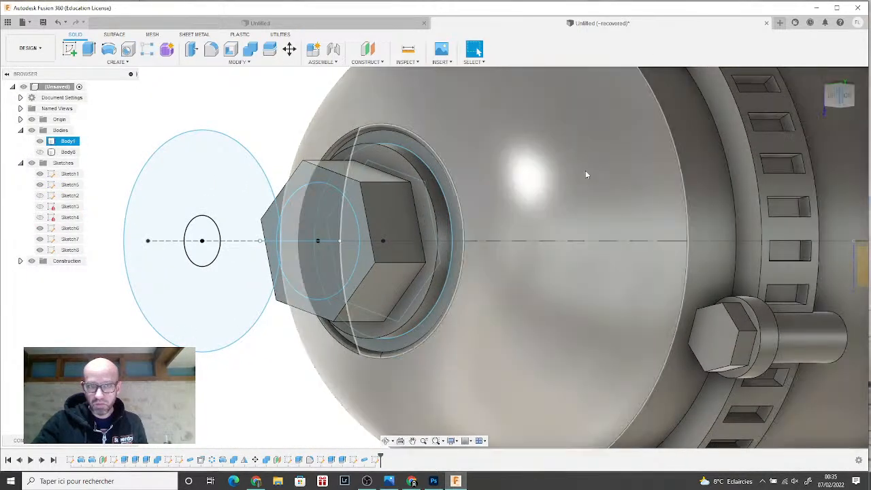
# - Extrude the circle on the hexagonal head 1.30 mm outward, show the cross pipe body, and join them into one body
pyautogui.click(88, 50)
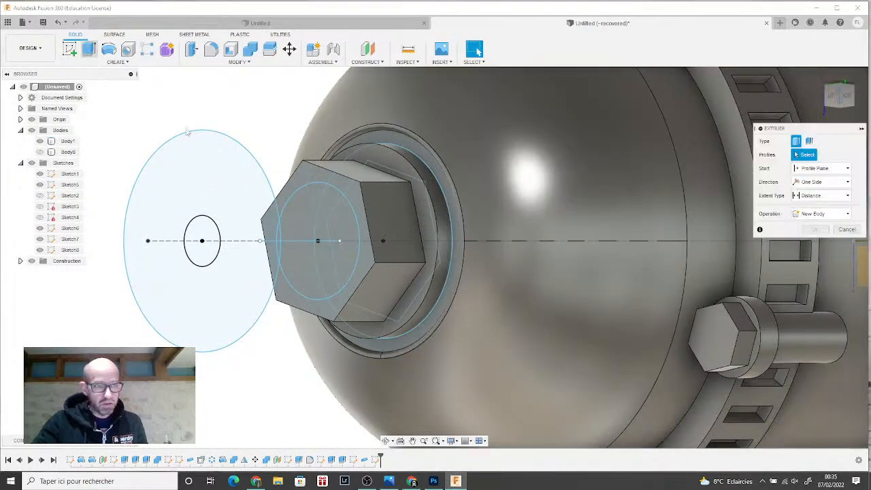
pyautogui.click(313, 210)
pyautogui.moveTo(308, 241); pyautogui.dragTo(216, 241)
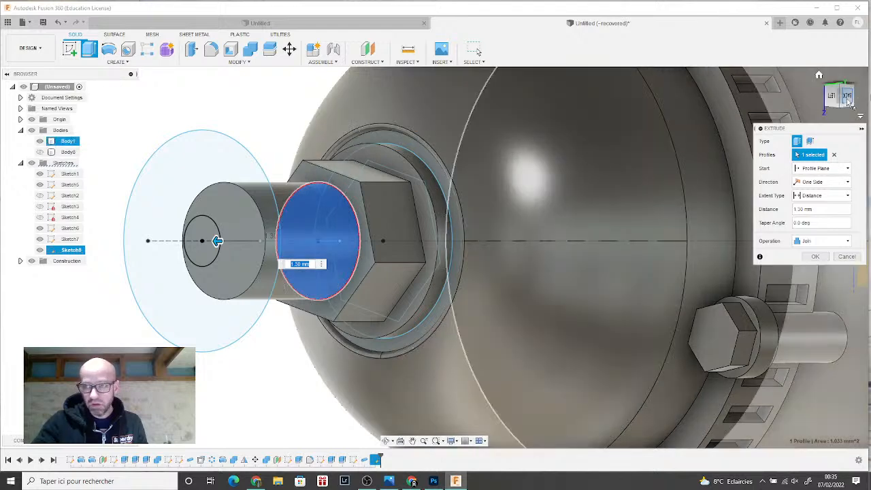
pyautogui.click(847, 95)
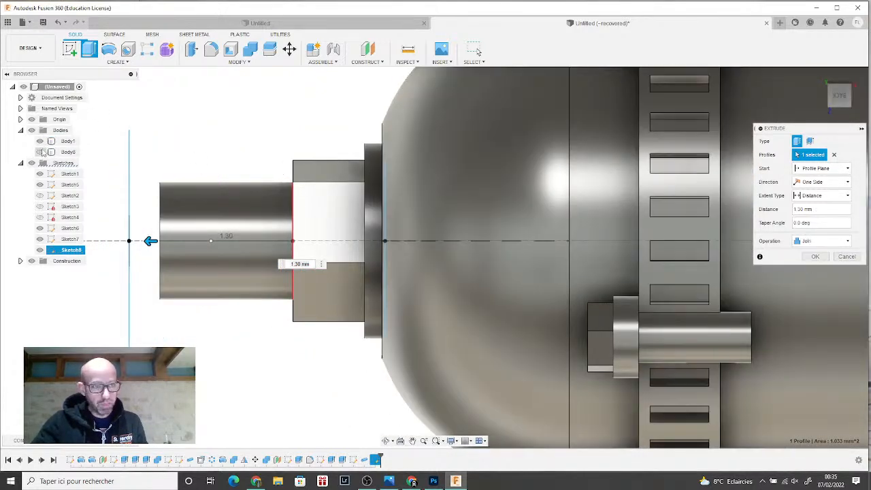
pyautogui.click(41, 152)
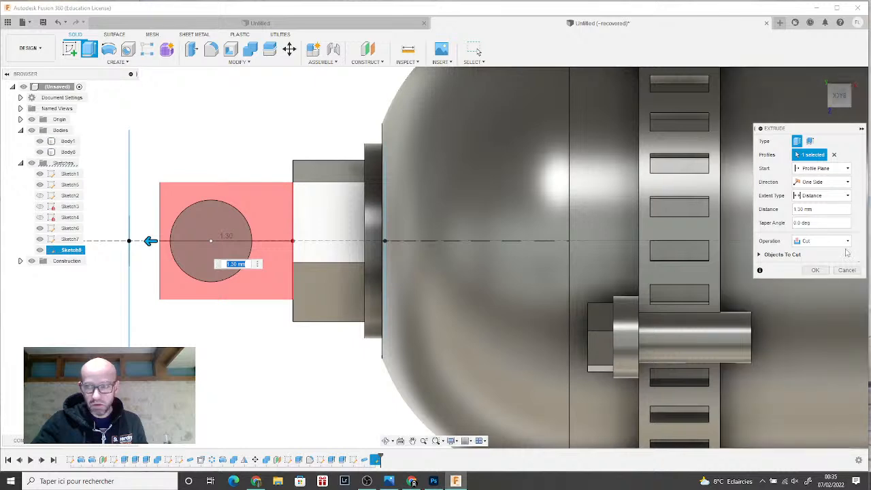
pyautogui.click(822, 241)
pyautogui.click(815, 254)
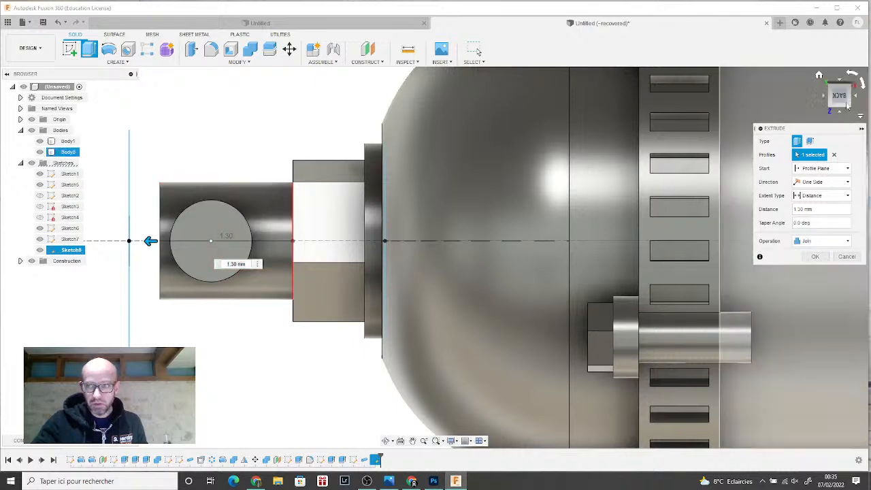
pyautogui.moveTo(860, 121)
pyautogui.keyDown('shift'); pyautogui.mouseDown(button='middle')
pyautogui.moveTo(857, 132)
pyautogui.moveTo(68, 191)
pyautogui.moveTo(115, 226)
pyautogui.mouseUp(button='middle'); pyautogui.keyUp('shift')
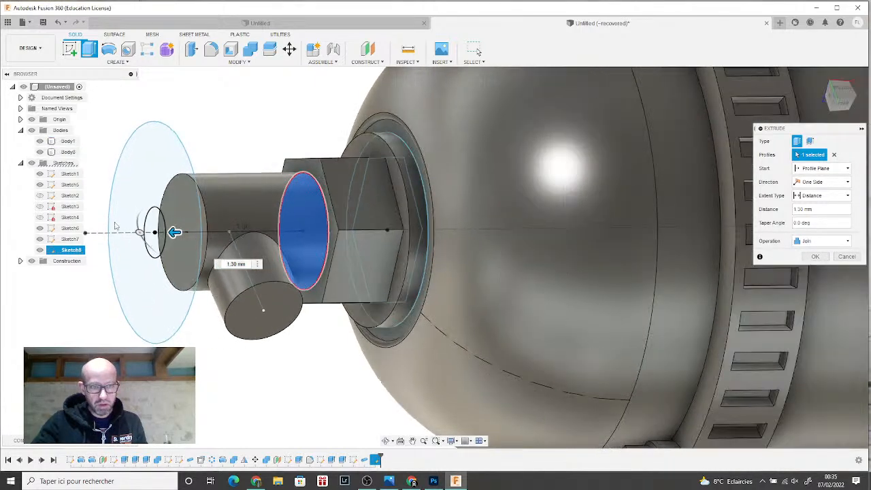
pyautogui.click(174, 231)
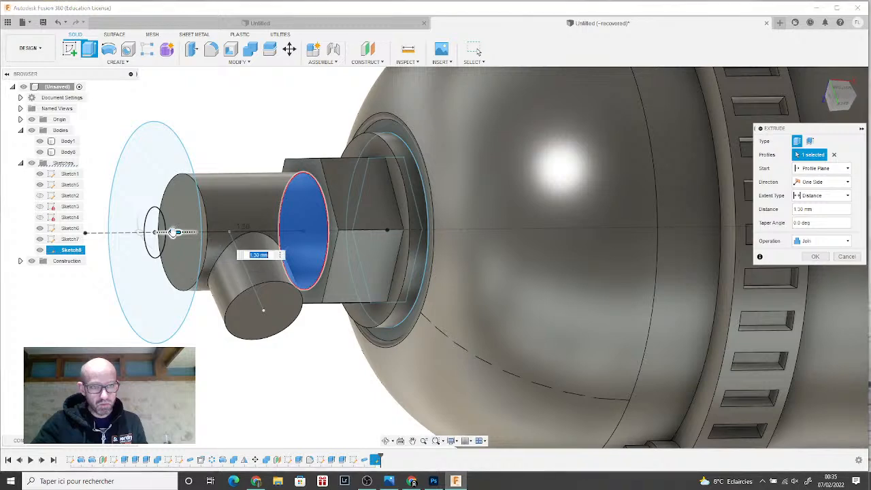
pyautogui.click(816, 257)
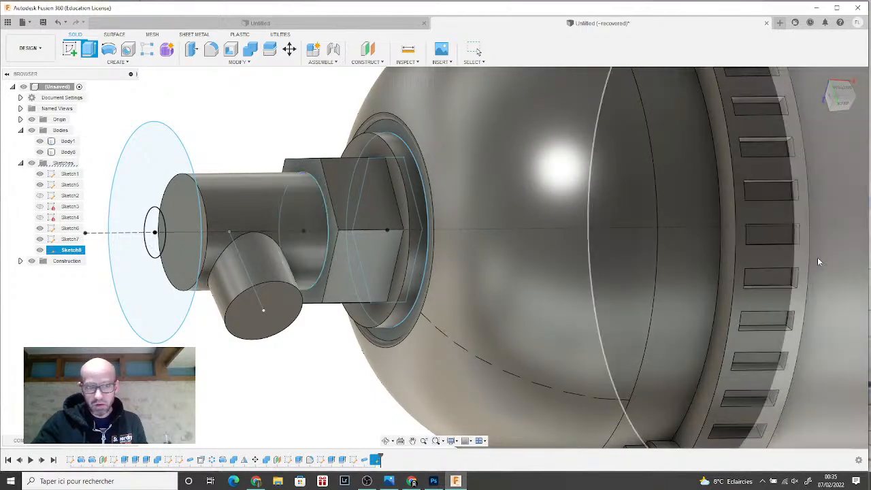
# - Hide the sketch containing the large circle at the free end of the new cylinder
pyautogui.keyDown('shift'); pyautogui.moveTo(819, 262); pyautogui.dragTo(436, 269, button='middle'); pyautogui.keyUp('shift')
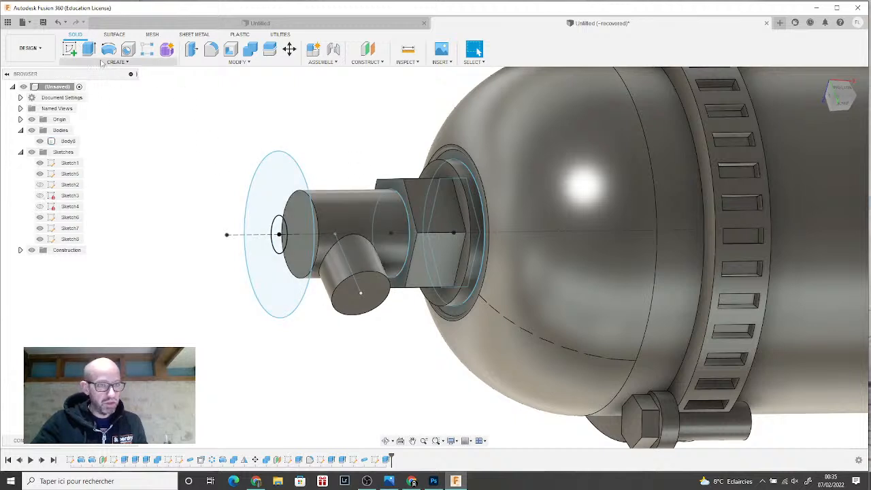
pyautogui.click(46, 239)
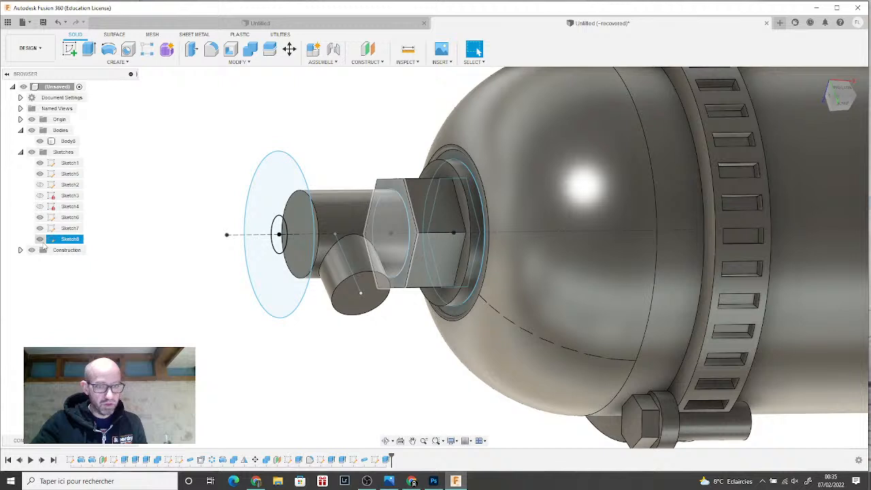
pyautogui.click(42, 229)
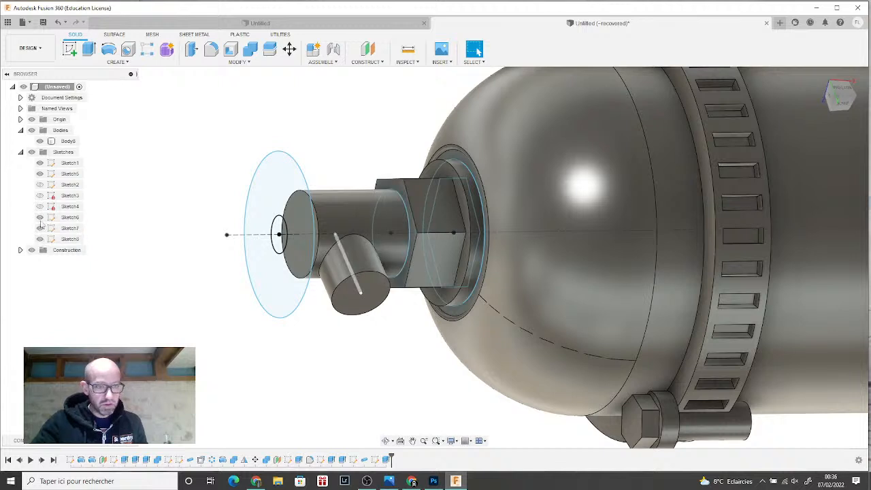
pyautogui.click(43, 218)
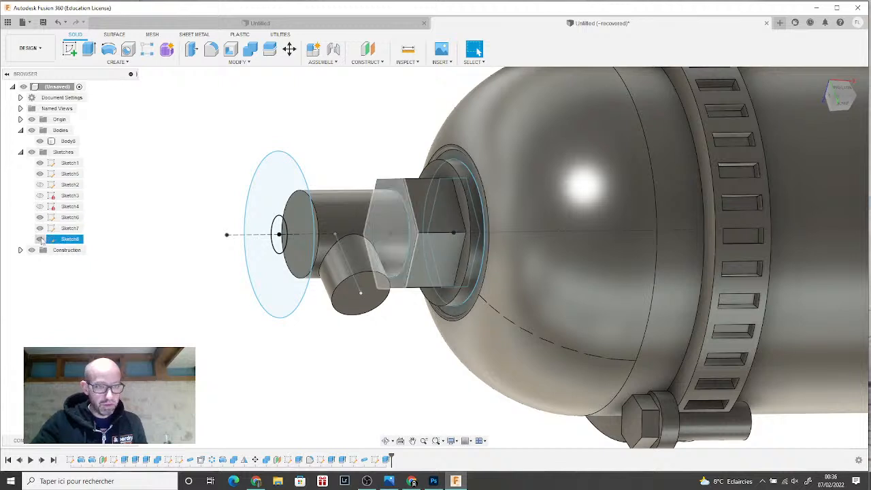
pyautogui.click(254, 170)
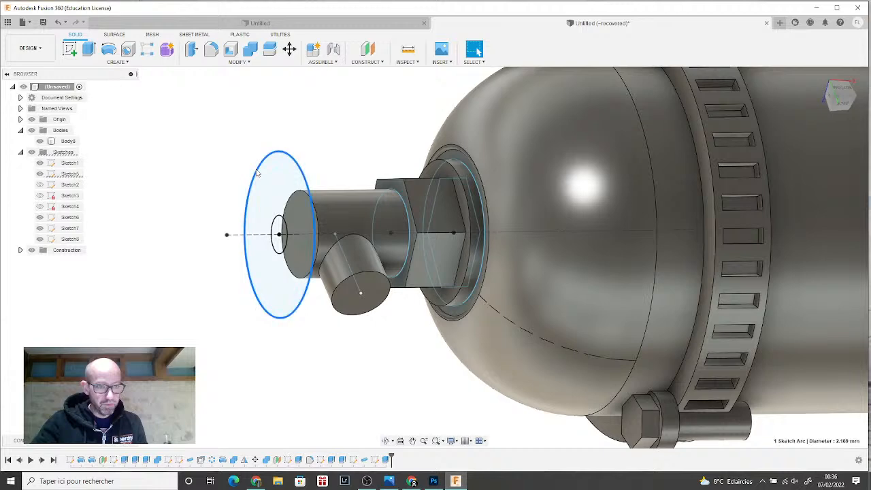
pyautogui.click(40, 174)
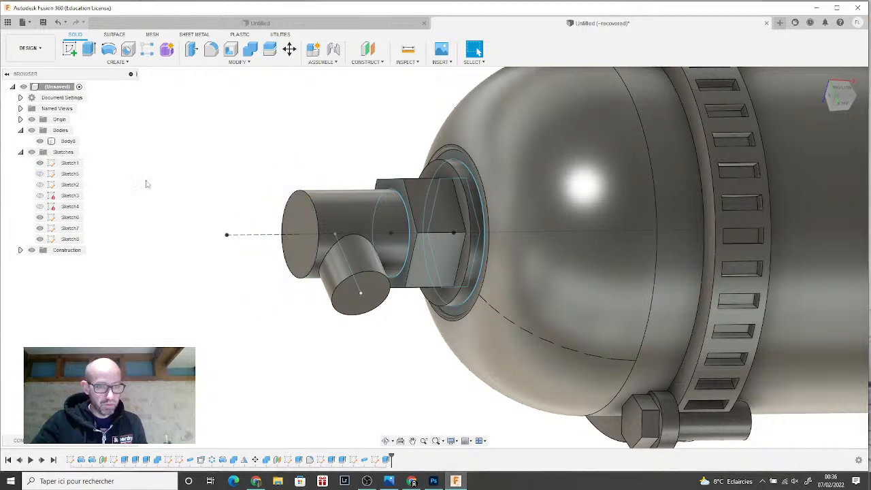
# - Sketch a six-sided polygon centred on the cylinder's end face, with a radius of about 0.81 mm, and finish the sketch
pyautogui.click(69, 50)
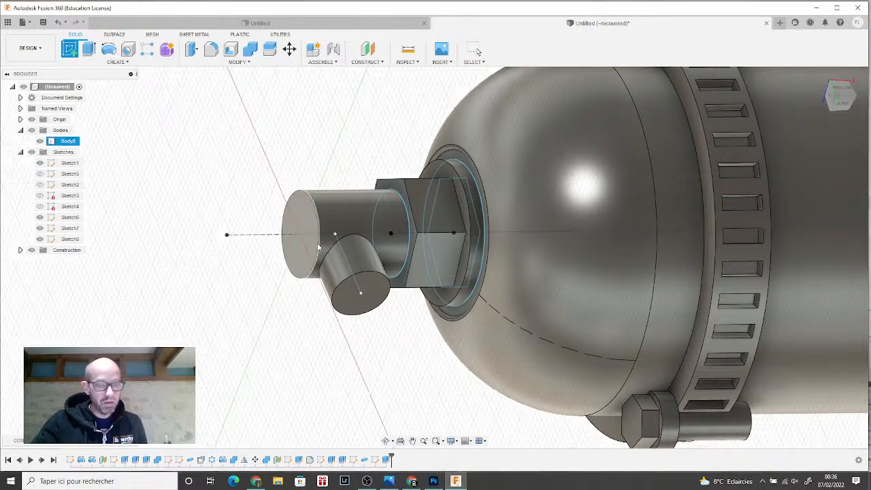
pyautogui.click(311, 226)
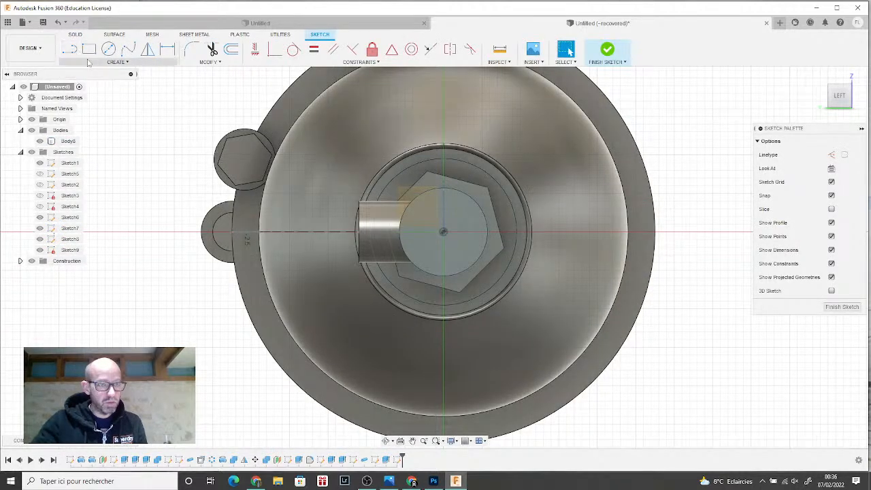
pyautogui.click(117, 62)
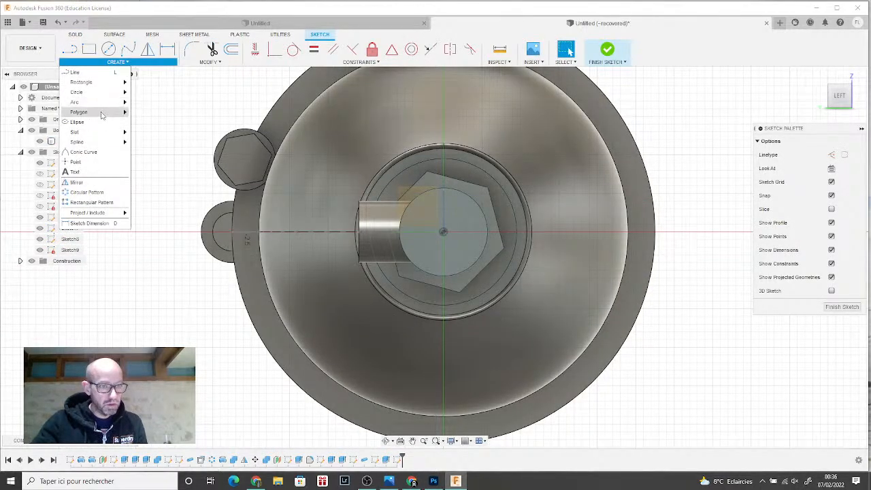
pyautogui.moveTo(102, 112)
pyautogui.click(158, 113)
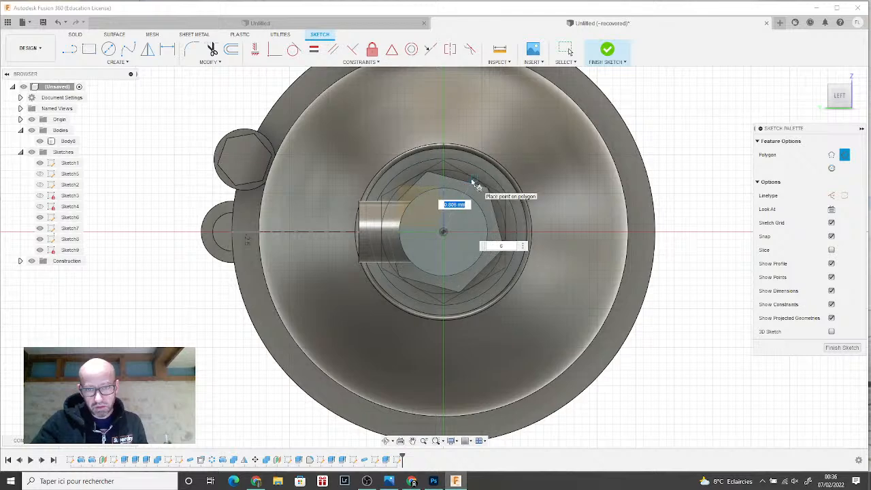
pyautogui.click(473, 183)
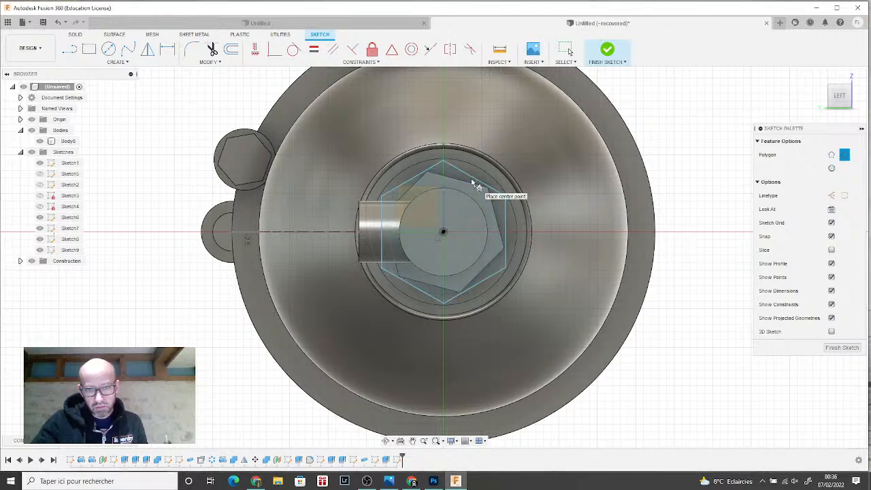
pyautogui.click(608, 49)
# - Extrude the whole hexagon, including its inner circular region, 0.60 mm outward from the cylinder's end and join it
pyautogui.scroll(2, 215, 181)
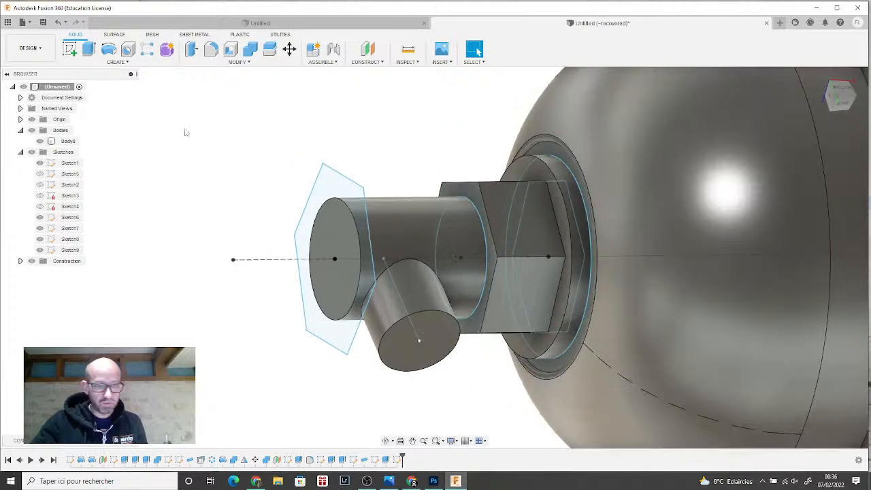
pyautogui.click(89, 49)
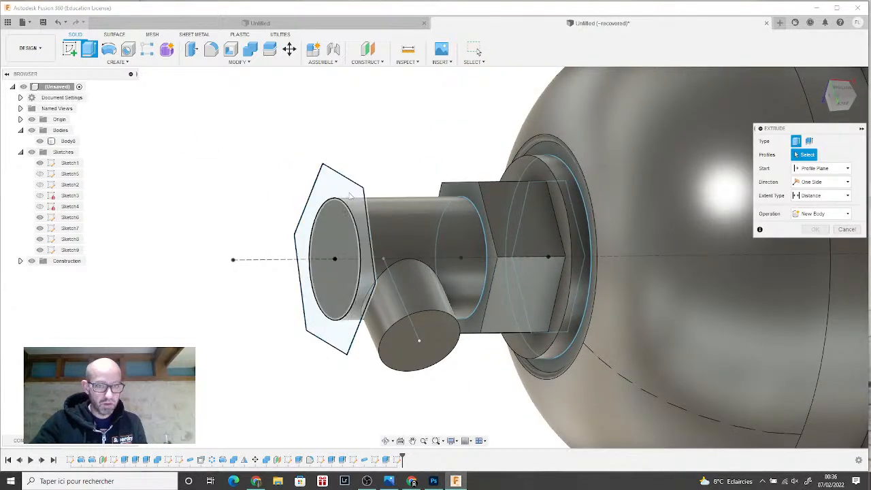
pyautogui.click(334, 228)
pyautogui.click(339, 233)
pyautogui.moveTo(327, 257); pyautogui.dragTo(268, 260)
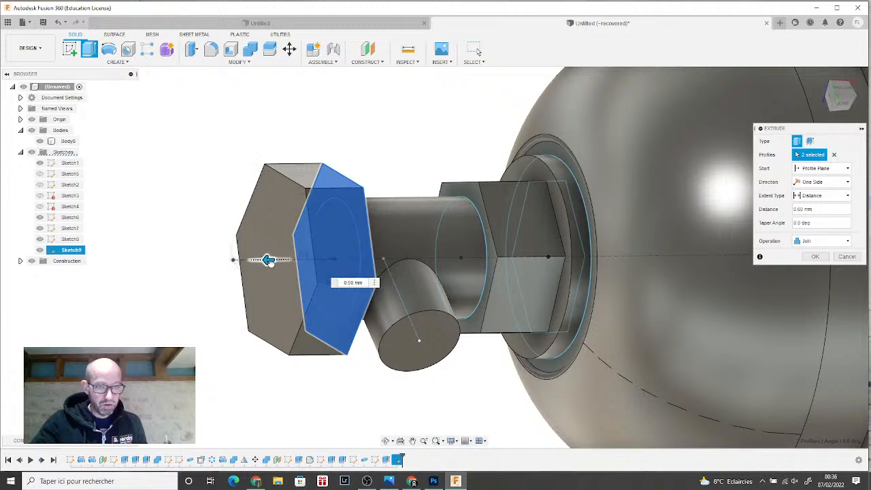
pyautogui.click(815, 256)
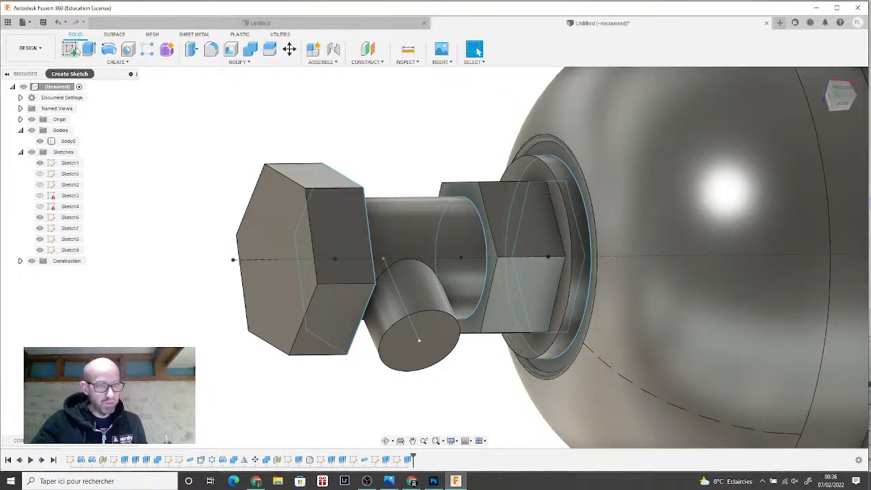
# - Sketch a circle on the outer hexagon's end face, centred on the axis and slightly larger than the hexagon, and finish the sketch
pyautogui.click(72, 50)
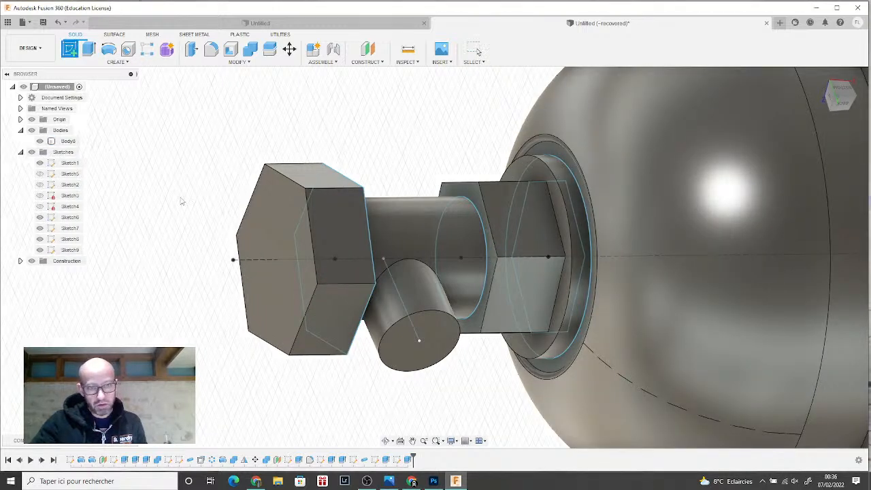
pyautogui.click(278, 239)
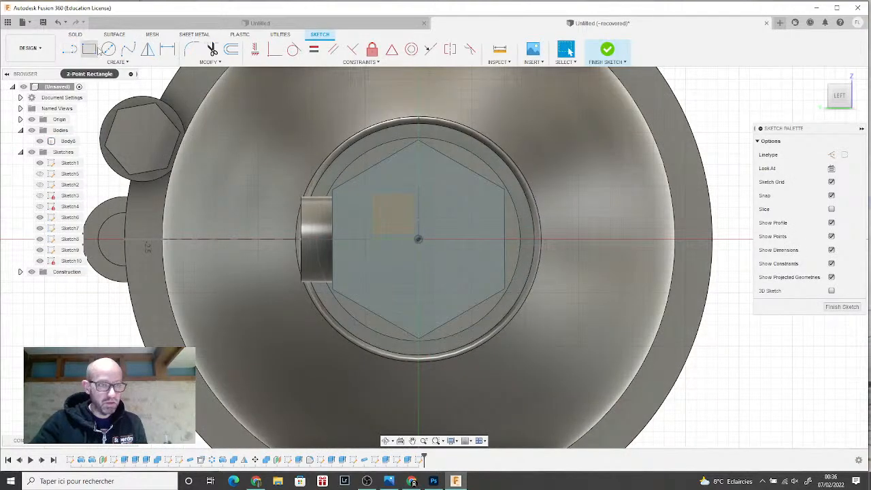
pyautogui.click(108, 49)
pyautogui.click(420, 240)
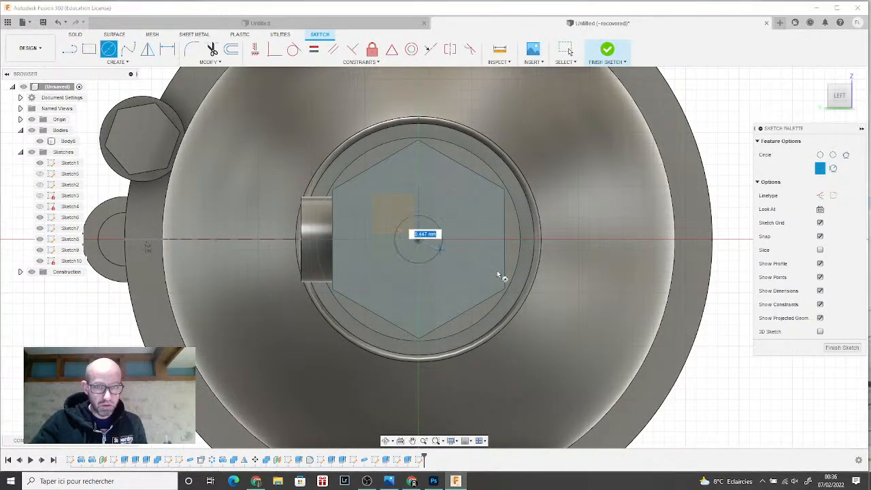
pyautogui.click(528, 293)
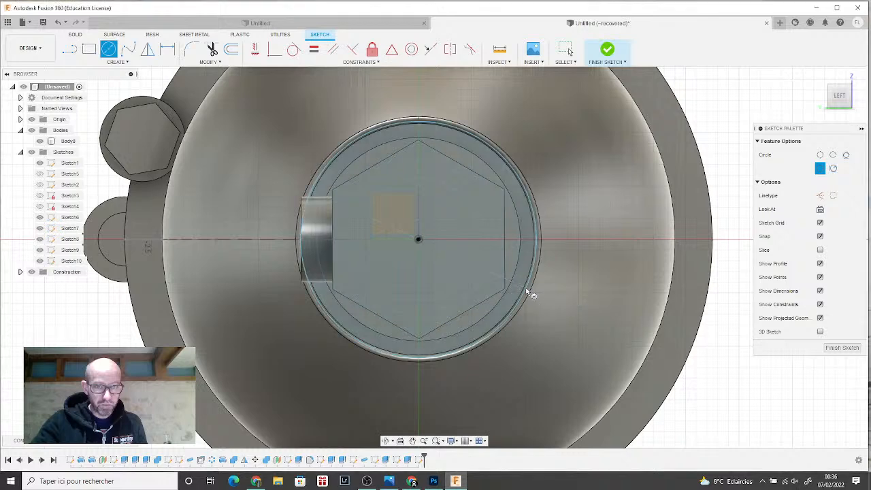
pyautogui.click(836, 95)
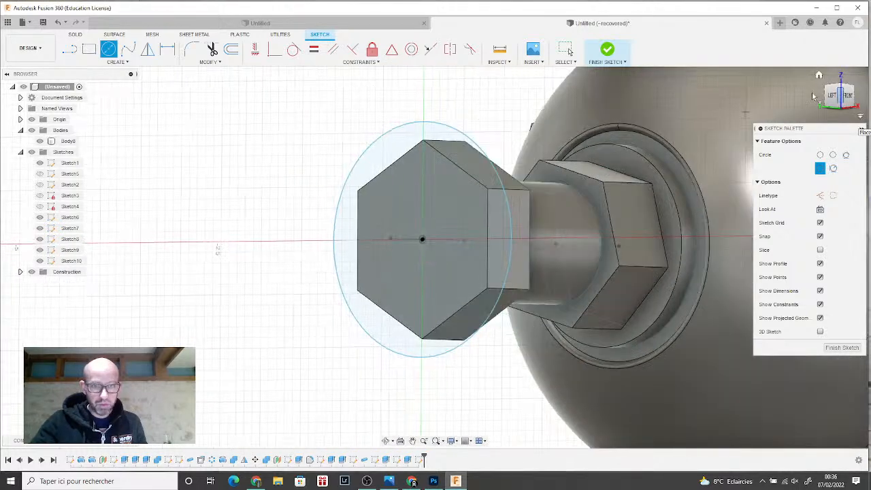
pyautogui.click(608, 52)
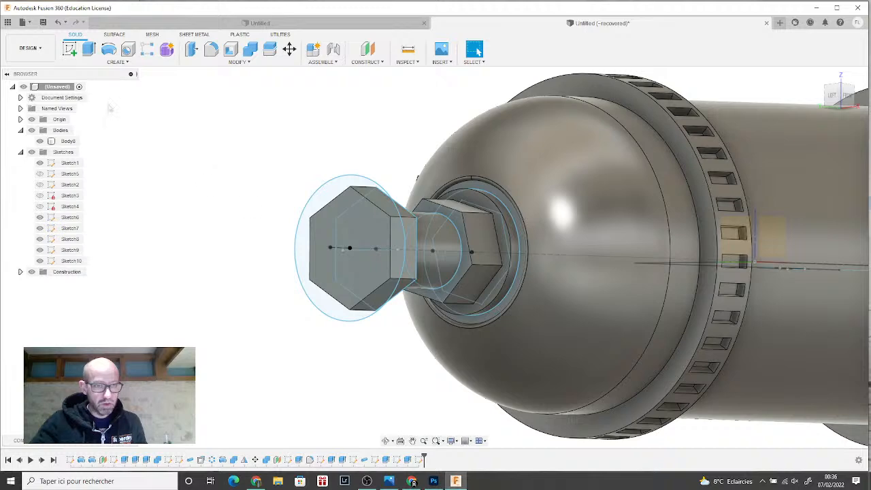
# - Extrude the full circle, including the hexagonal region, 0.50 mm outward and join it as an end disc
pyautogui.click(89, 49)
pyautogui.click(321, 205)
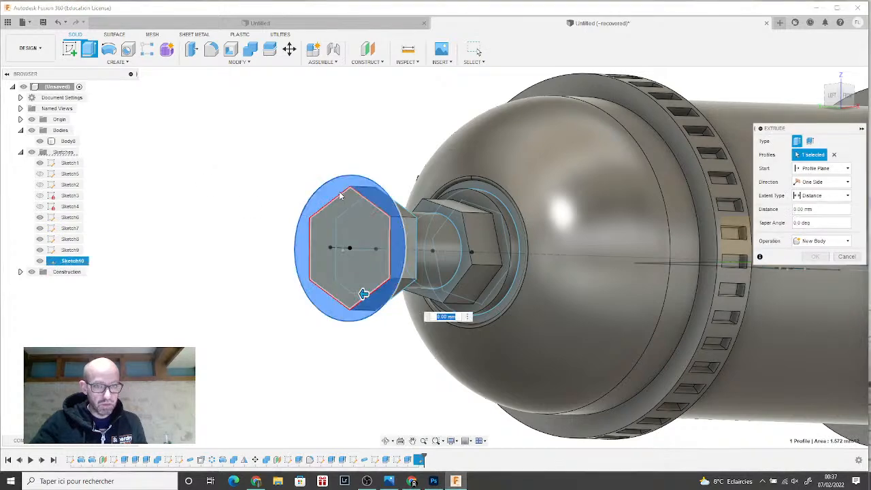
pyautogui.click(342, 212)
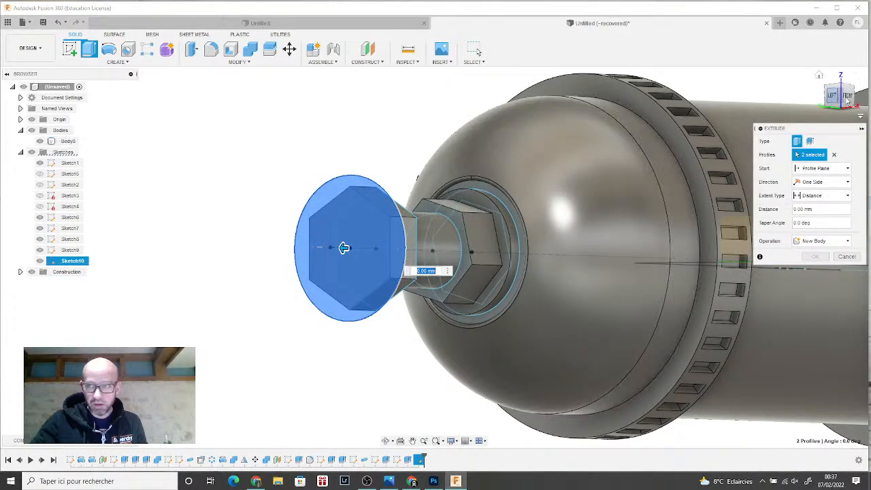
pyautogui.click(851, 99)
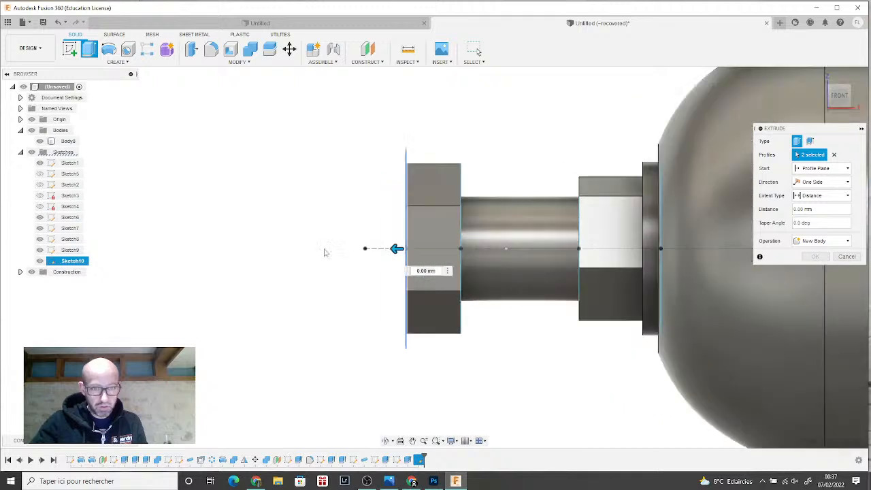
pyautogui.click(371, 251)
pyautogui.moveTo(401, 248); pyautogui.dragTo(354, 248)
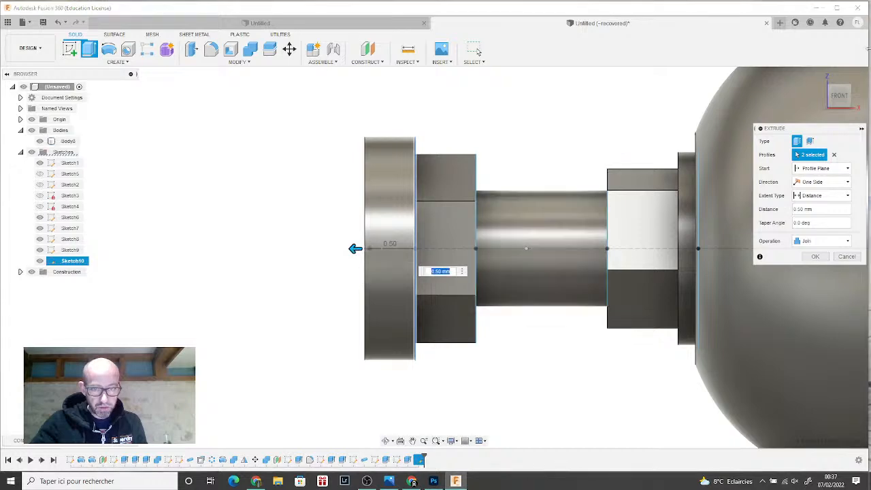
pyautogui.click(816, 256)
pyautogui.moveTo(846, 99); pyautogui.dragTo(870, 119)
pyautogui.scroll(-1, 667, 206)
pyautogui.moveTo(616, 251); pyautogui.dragTo(638, 312, button='middle')
pyautogui.click(411, 136)
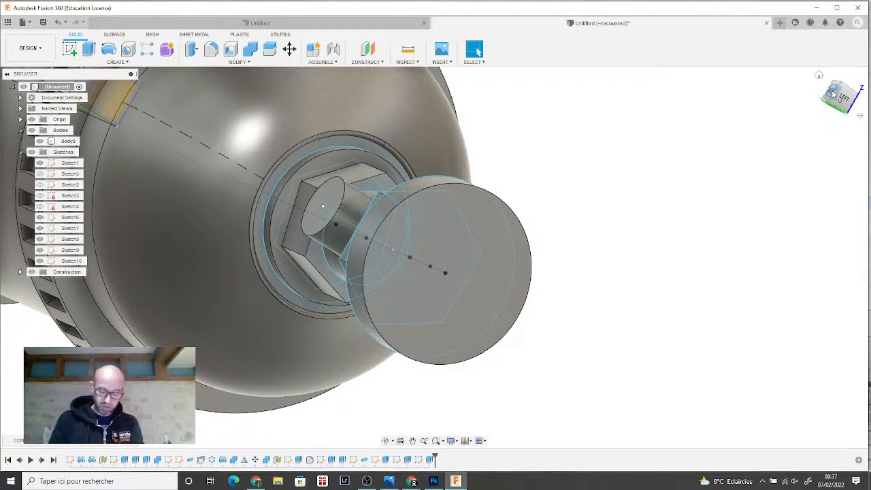
pyautogui.click(845, 108)
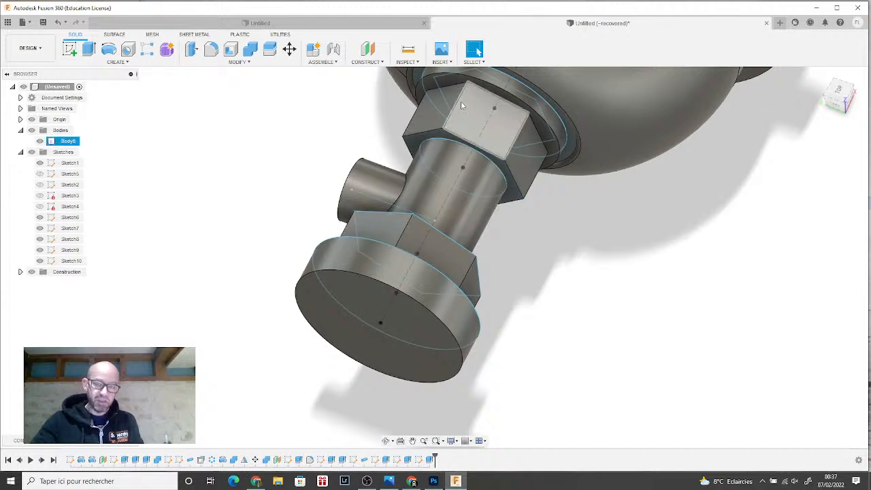
# - Examine the hexagons, side pipe and end disc of the valve fitting from several sides
pyautogui.scroll(-3, 458, 121)
pyautogui.moveTo(458, 120); pyautogui.dragTo(394, 220, button='middle')
pyautogui.scroll(1, 394, 219)
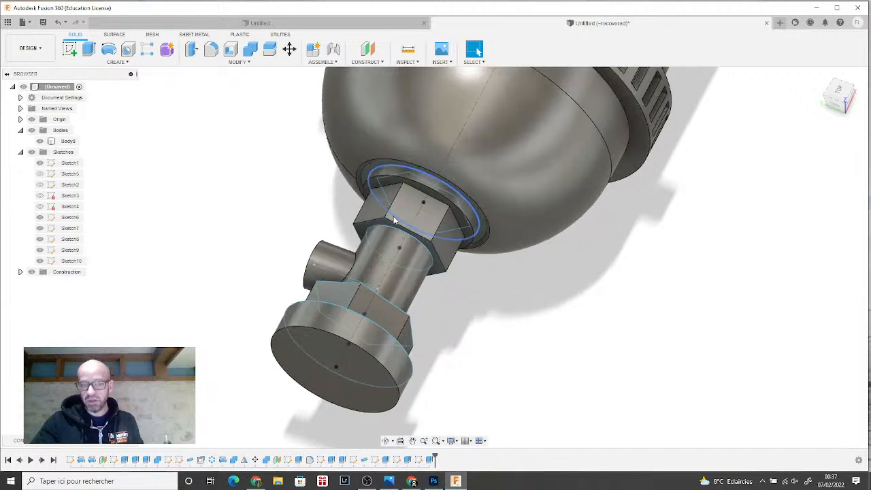
pyautogui.moveTo(839, 100); pyautogui.dragTo(783, 117)
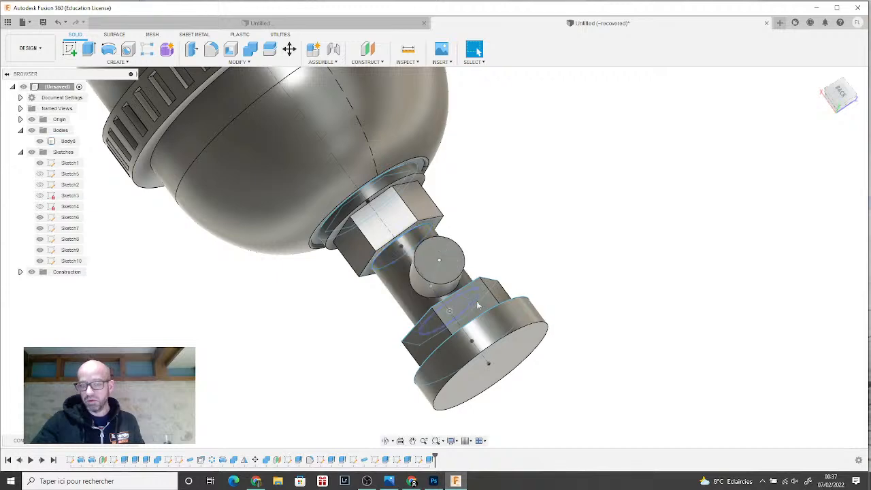
pyautogui.moveTo(836, 98); pyautogui.dragTo(840, 73)
pyautogui.keyDown('shift'); pyautogui.moveTo(578, 200); pyautogui.dragTo(579, 179, button='middle'); pyautogui.keyUp('shift')
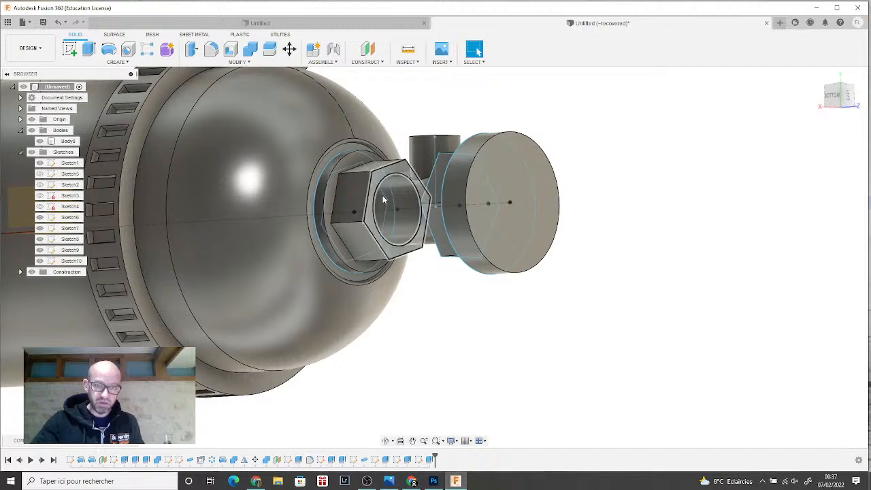
pyautogui.moveTo(435, 256)
pyautogui.keyDown('shift'); pyautogui.mouseDown(button='middle')
pyautogui.moveTo(445, 275)
pyautogui.moveTo(409, 259)
pyautogui.moveTo(313, 260)
pyautogui.mouseUp(button='middle'); pyautogui.keyUp('shift')
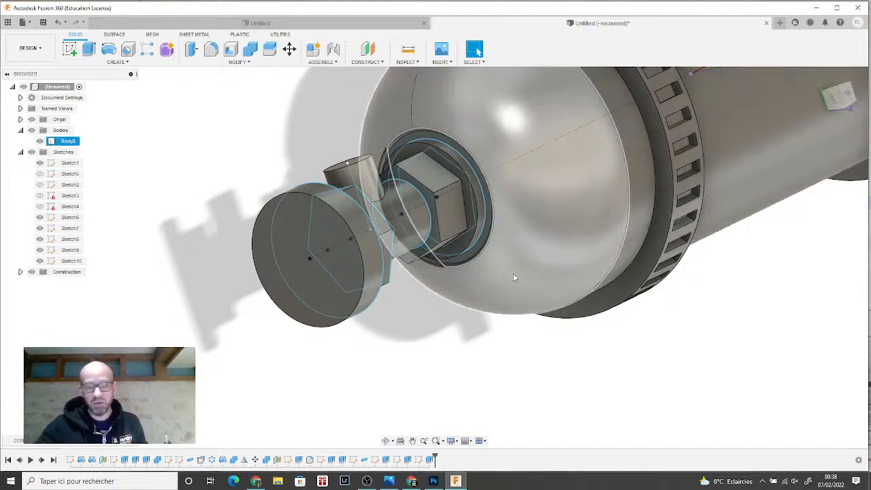
# - Create a circular pipe with a 0.138 mm section around the end disc's outer face edge and join it to the body
pyautogui.scroll(2, 357, 225)
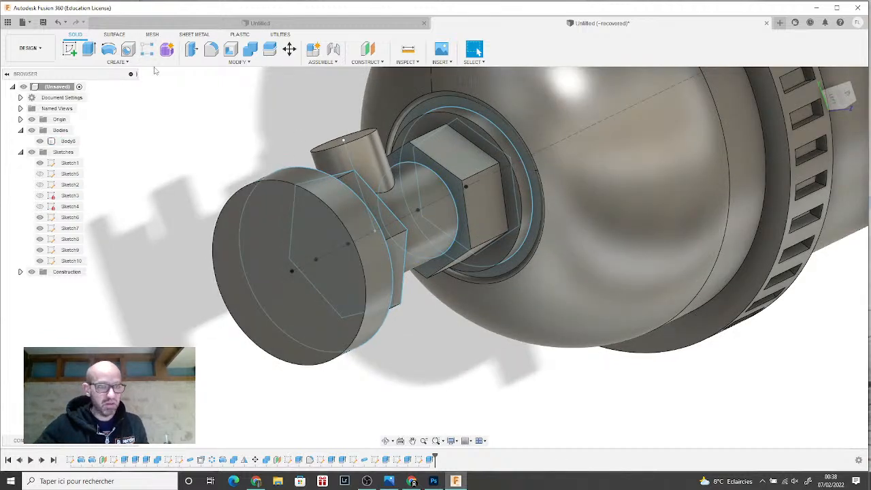
pyautogui.click(117, 62)
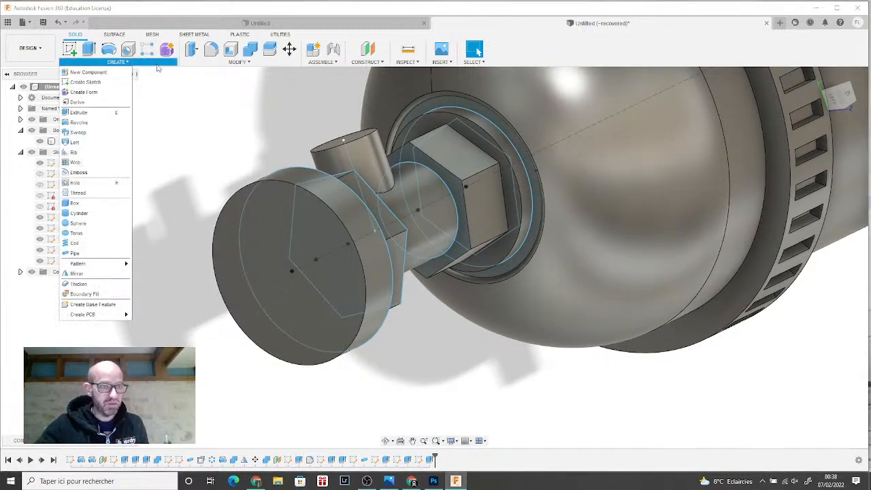
pyautogui.click(96, 253)
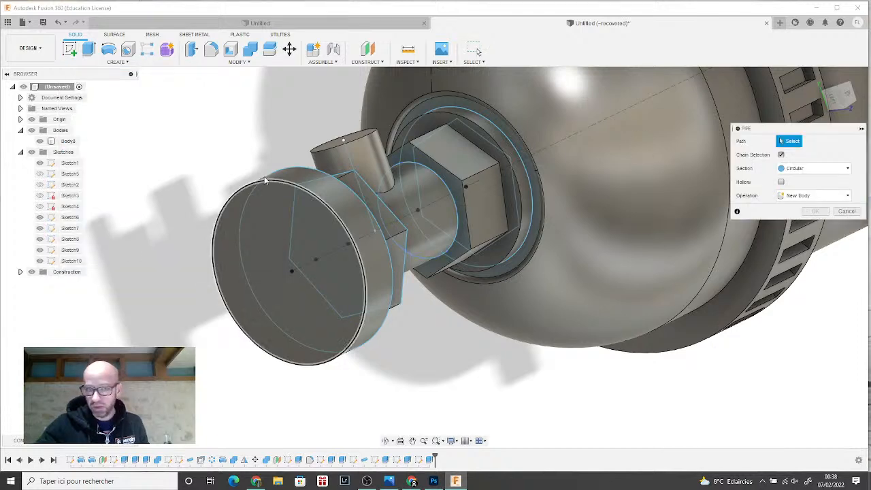
pyautogui.scroll(2, 273, 183)
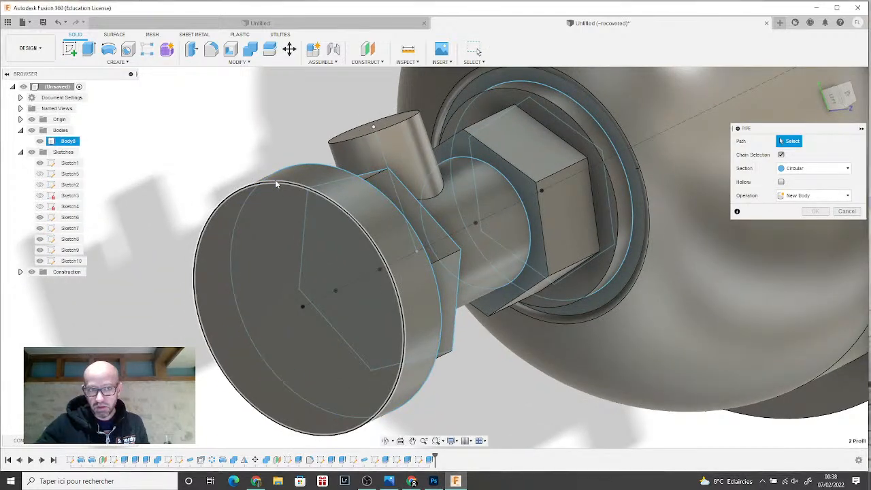
pyautogui.click(276, 181)
pyautogui.click(791, 239)
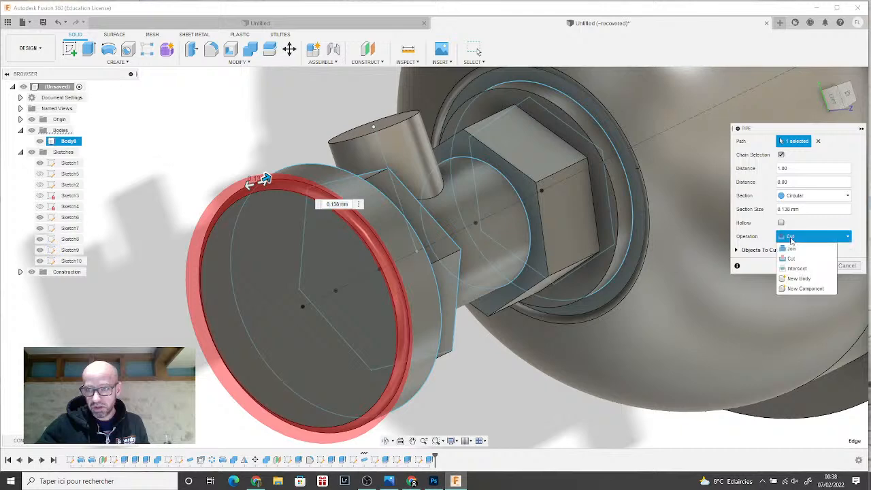
pyautogui.click(792, 248)
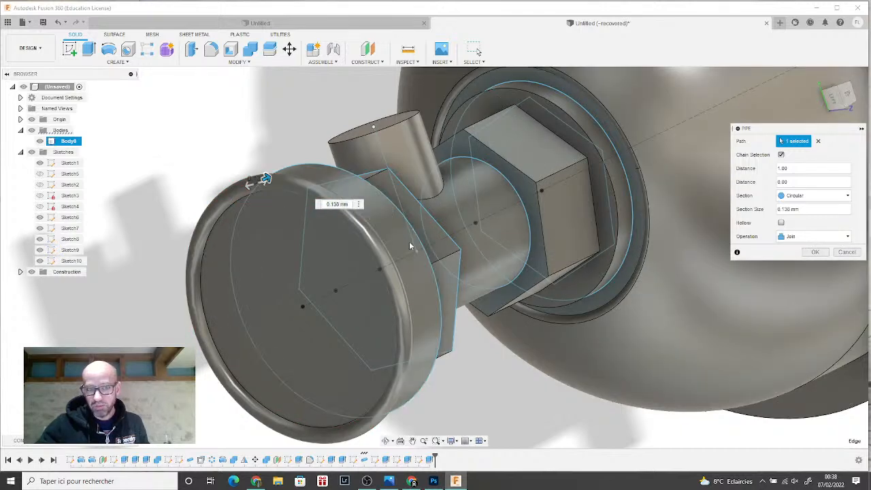
pyautogui.moveTo(837, 97); pyautogui.dragTo(809, 114)
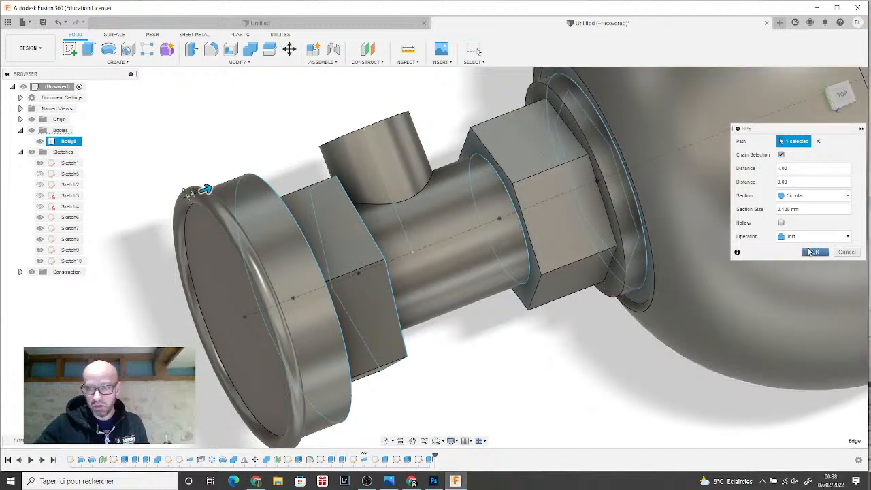
pyautogui.click(813, 252)
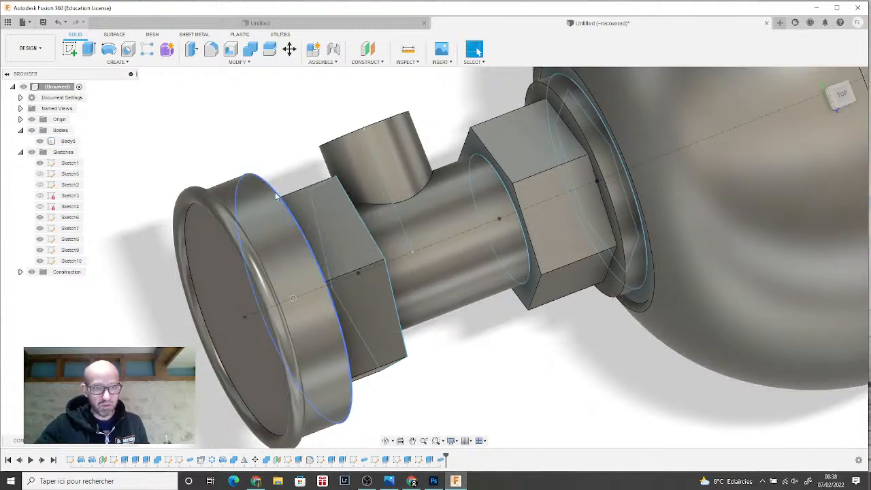
# - Join a second 0.138 mm circular pipe along the sketched circle at the end disc's hexagon side
pyautogui.click(117, 62)
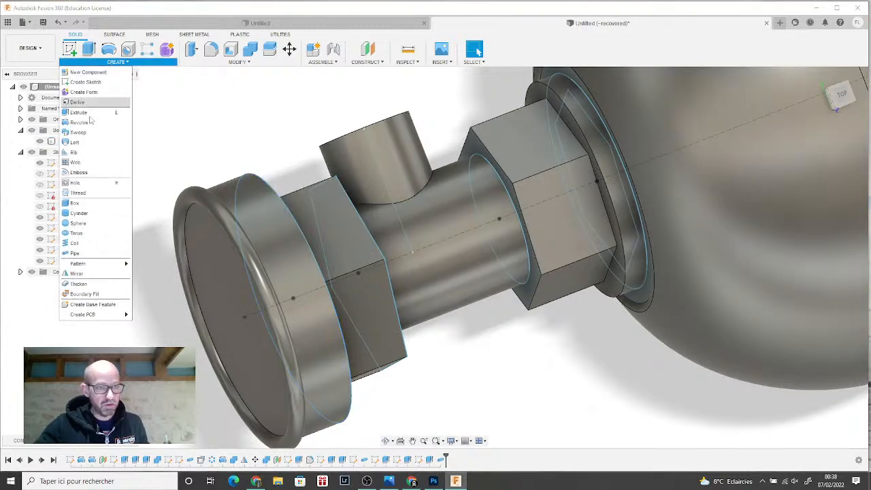
pyautogui.click(78, 256)
pyautogui.click(275, 191)
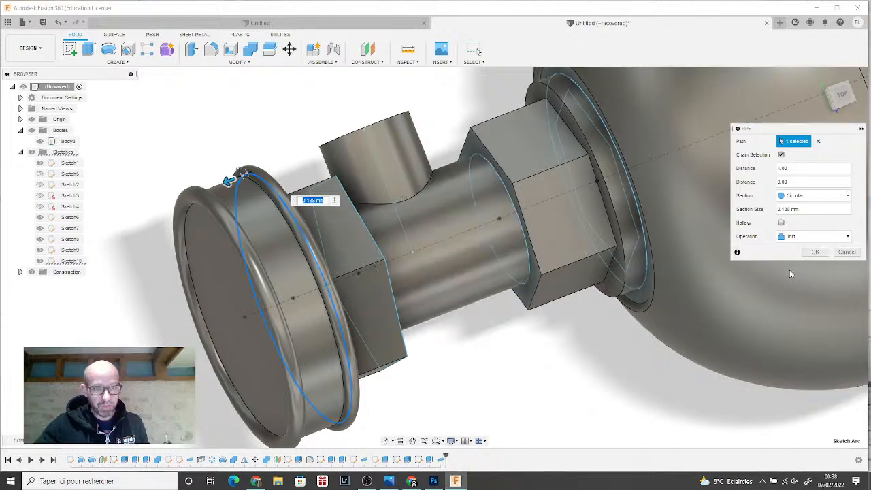
pyautogui.click(816, 251)
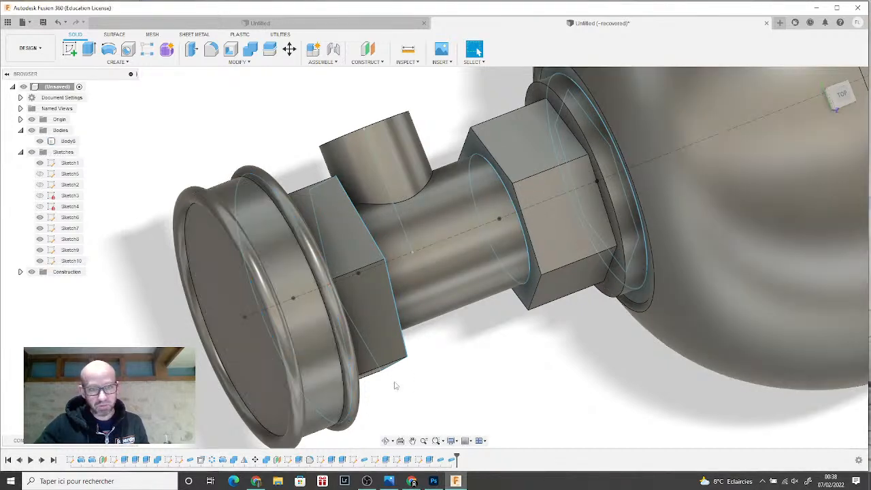
# - Show Sketch5 and hide Sketch6 through Sketch10
pyautogui.scroll(-3, 390, 373)
pyautogui.scroll(1, 457, 296)
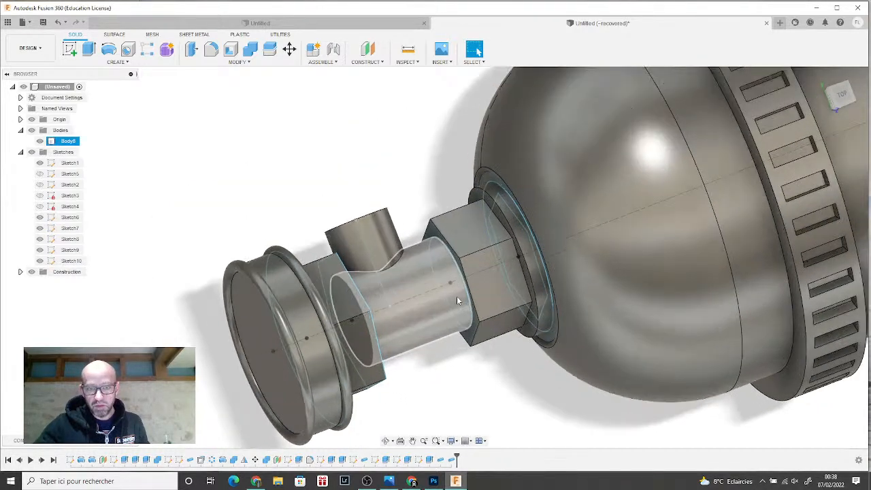
pyautogui.moveTo(840, 95); pyautogui.dragTo(859, 92)
pyautogui.click(42, 164)
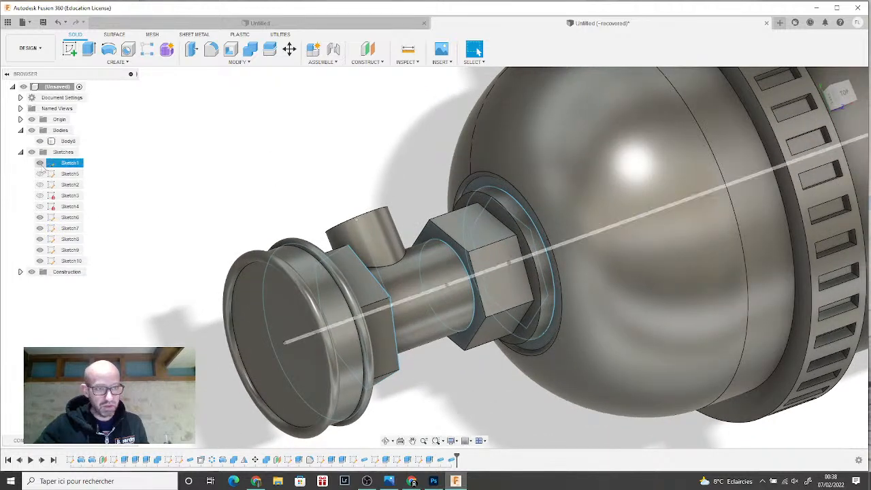
pyautogui.click(40, 174)
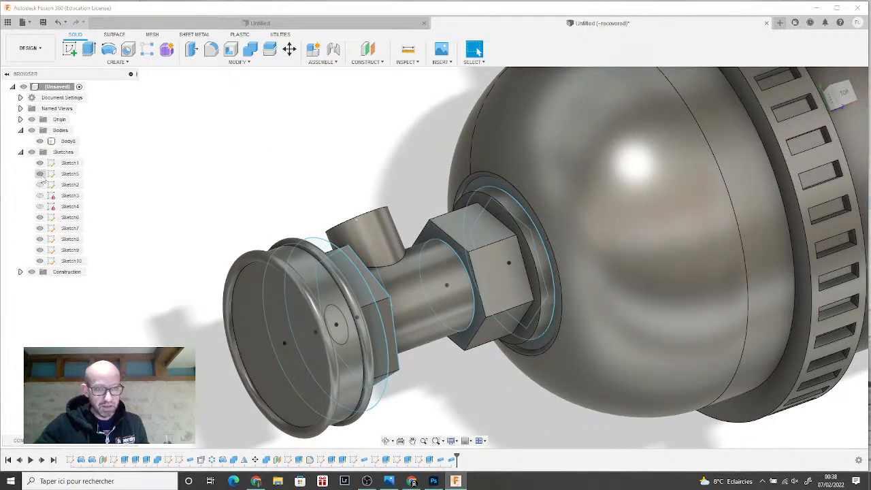
pyautogui.click(40, 217)
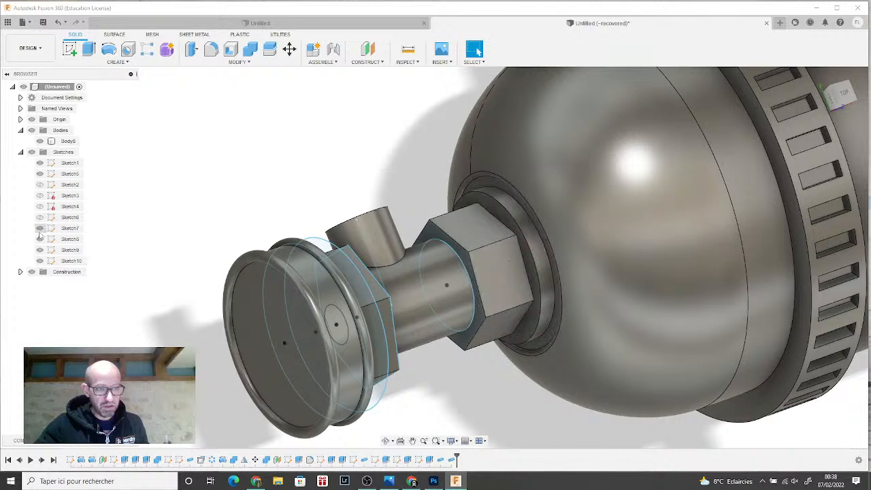
pyautogui.click(40, 228)
pyautogui.click(40, 239)
pyautogui.click(39, 261)
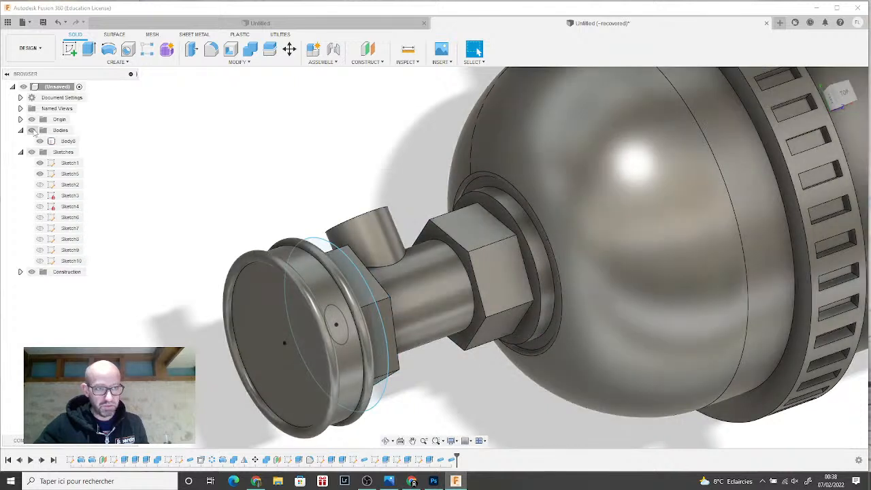
# - Cut Sketch5's small inner circle through the end disc with a two-sided extrusion, hiding the bodies while selecting the profile
pyautogui.click(31, 130)
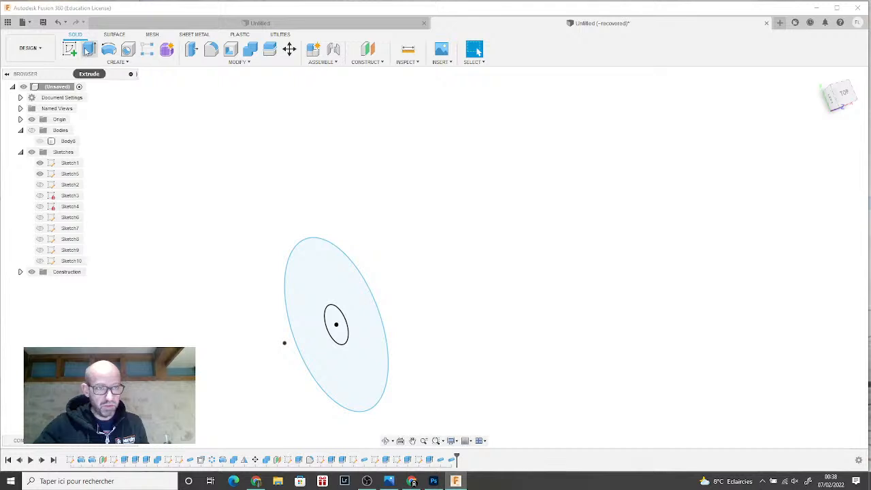
pyautogui.click(89, 49)
pyautogui.click(337, 324)
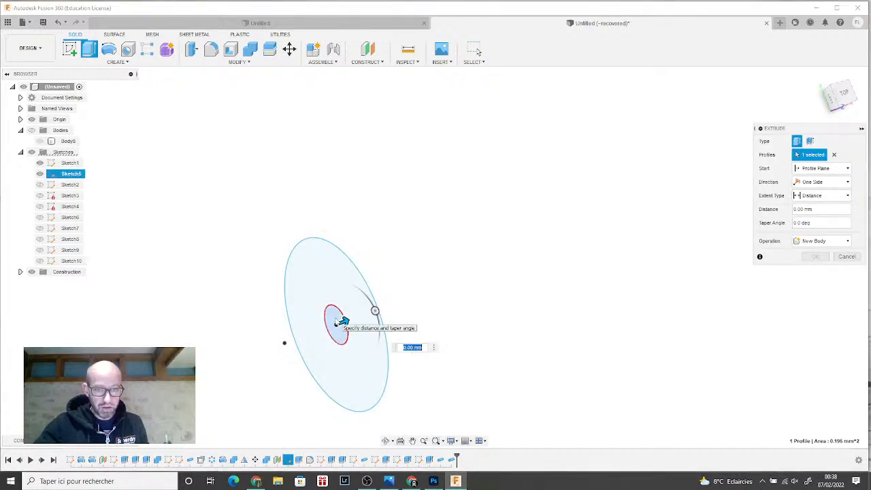
pyautogui.click(822, 241)
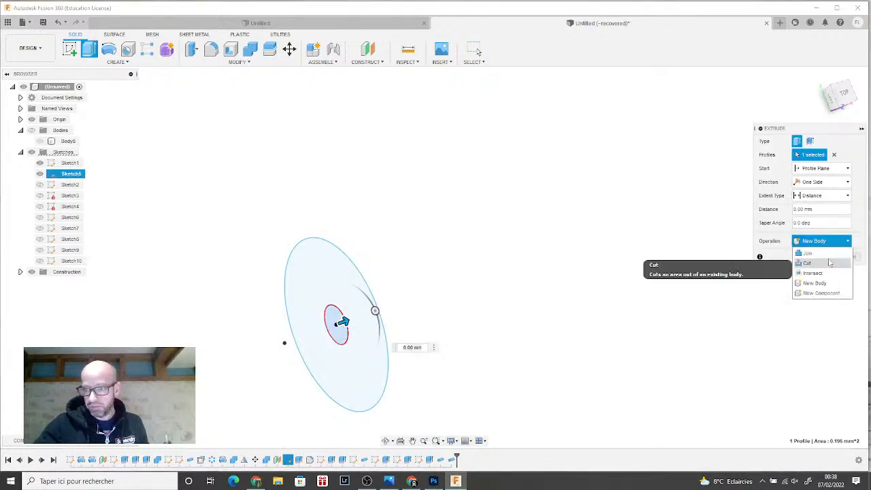
pyautogui.click(807, 263)
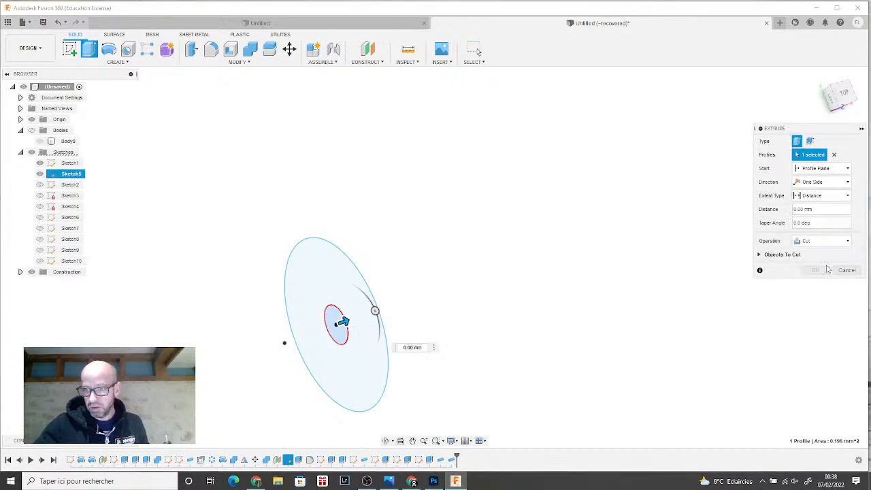
pyautogui.click(824, 182)
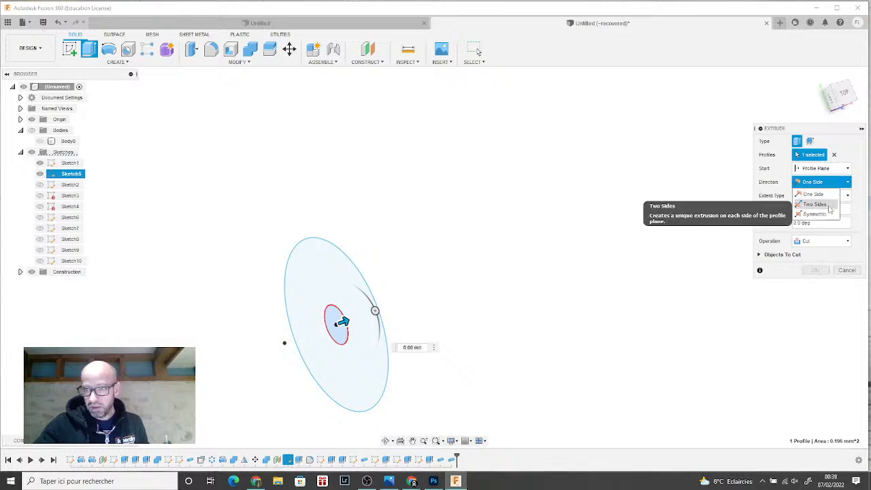
pyautogui.click(828, 206)
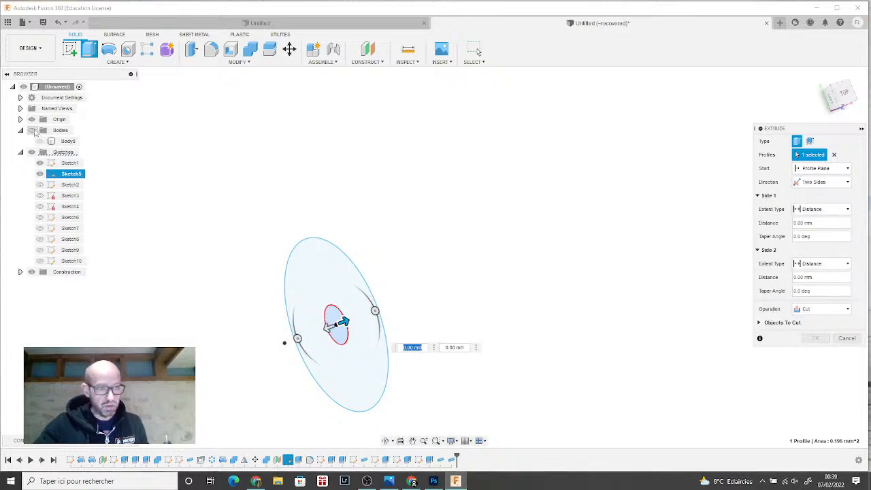
pyautogui.click(32, 131)
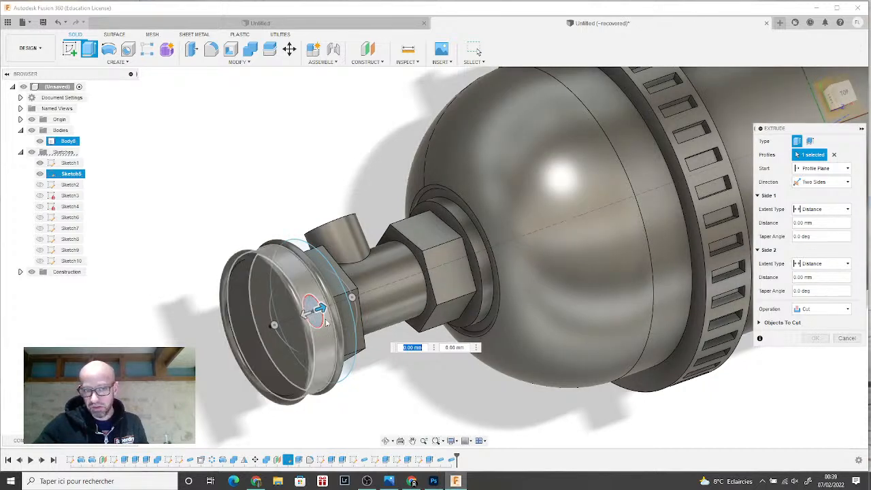
pyautogui.moveTo(316, 310); pyautogui.dragTo(203, 351)
pyautogui.moveTo(317, 311); pyautogui.dragTo(361, 293)
pyautogui.moveTo(835, 124); pyautogui.dragTo(851, 95)
pyautogui.click(816, 339)
# - Lengthen the side pipe by extruding its circular end face 0.50 mm outward, joined to the body
pyautogui.scroll(-2, 722, 368)
pyautogui.keyDown('shift'); pyautogui.moveTo(714, 231); pyautogui.dragTo(735, 230, button='middle'); pyautogui.keyUp('shift')
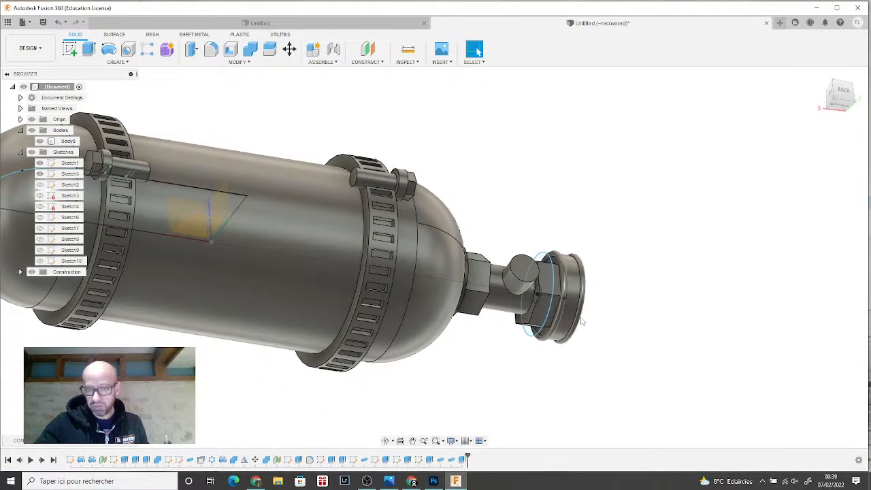
pyautogui.click(842, 101)
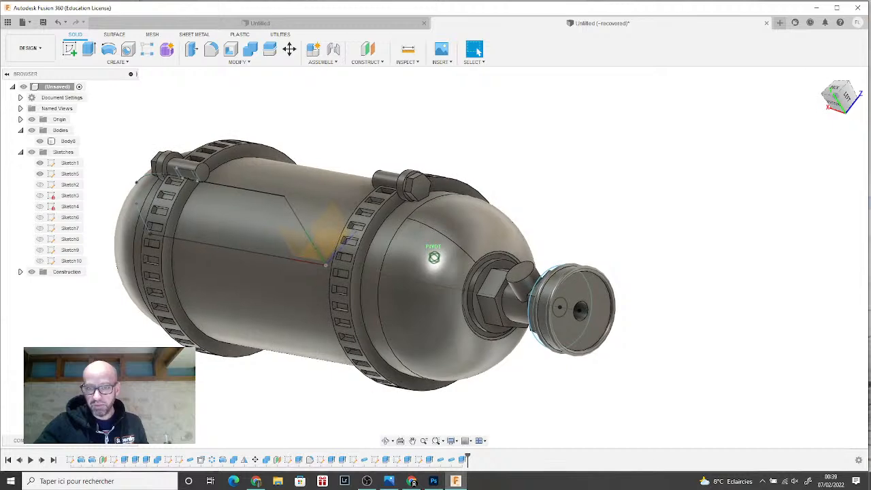
pyautogui.moveTo(845, 101); pyautogui.dragTo(855, 97)
pyautogui.keyDown('shift'); pyautogui.moveTo(433, 257); pyautogui.dragTo(517, 252, button='middle'); pyautogui.keyUp('shift')
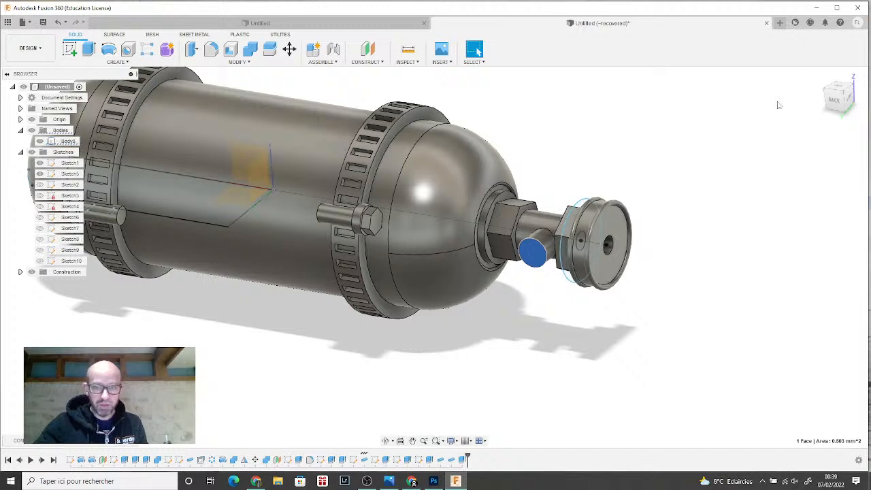
pyautogui.moveTo(840, 99); pyautogui.dragTo(837, 124)
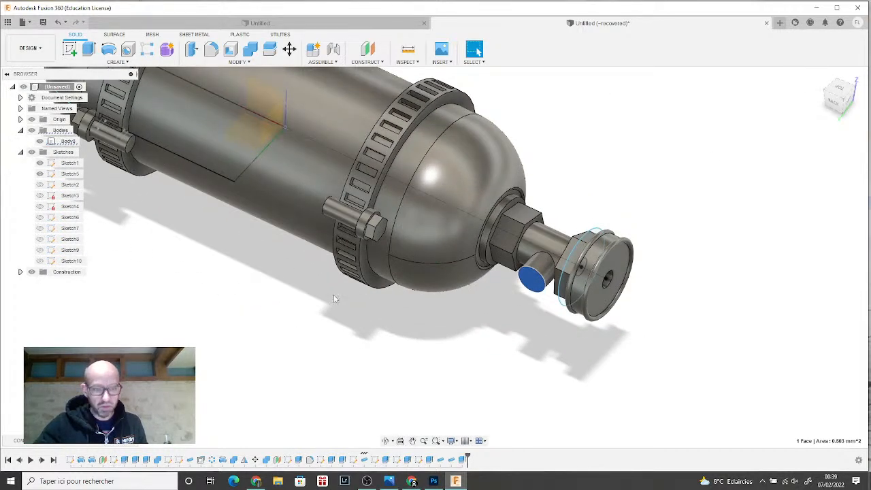
pyautogui.click(541, 271)
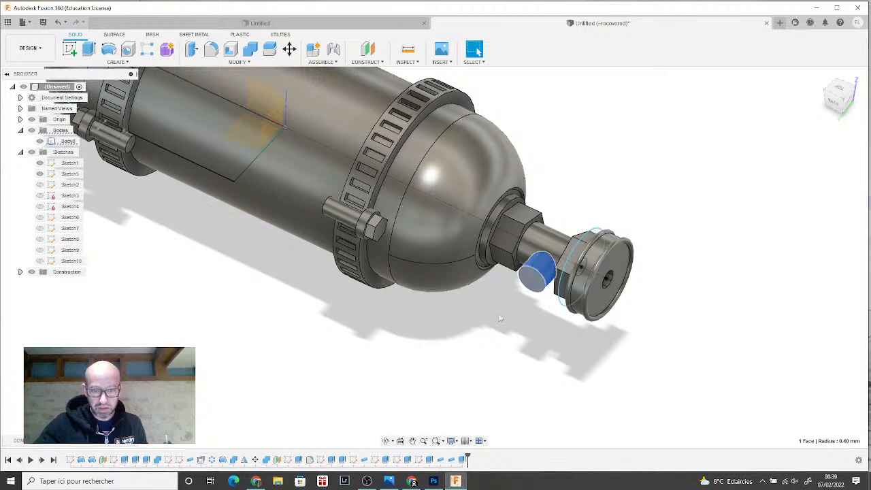
pyautogui.click(533, 284)
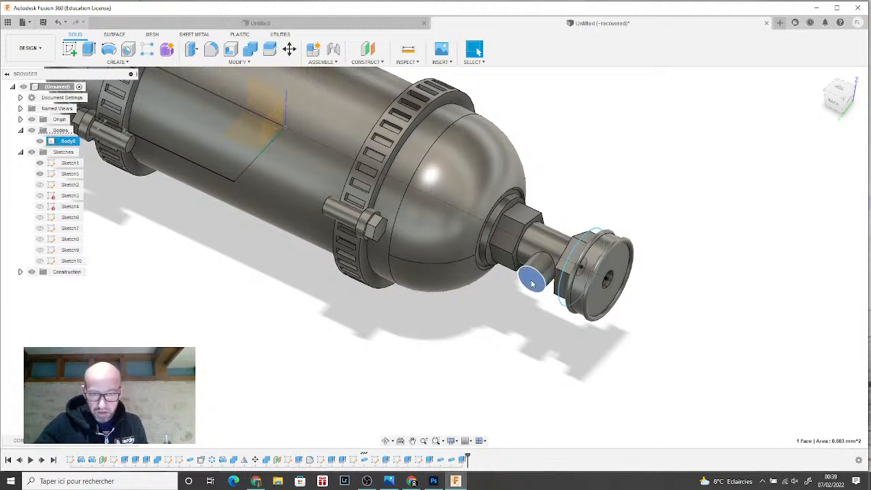
pyautogui.click(89, 49)
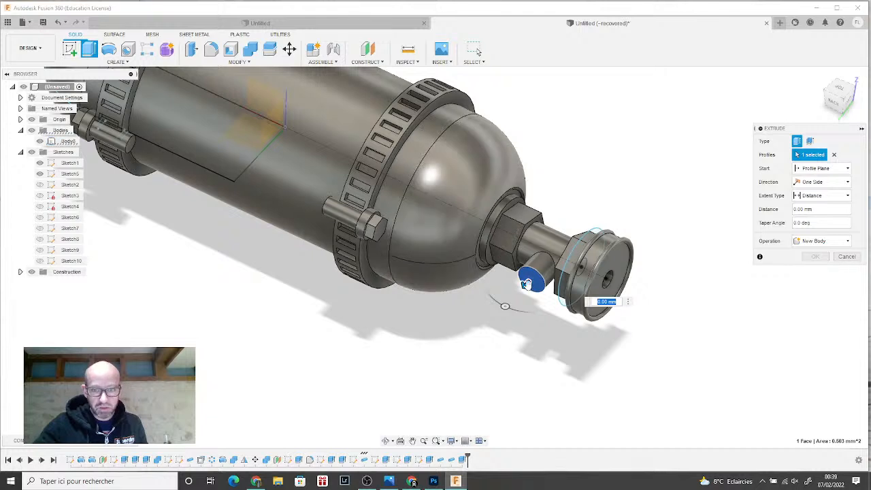
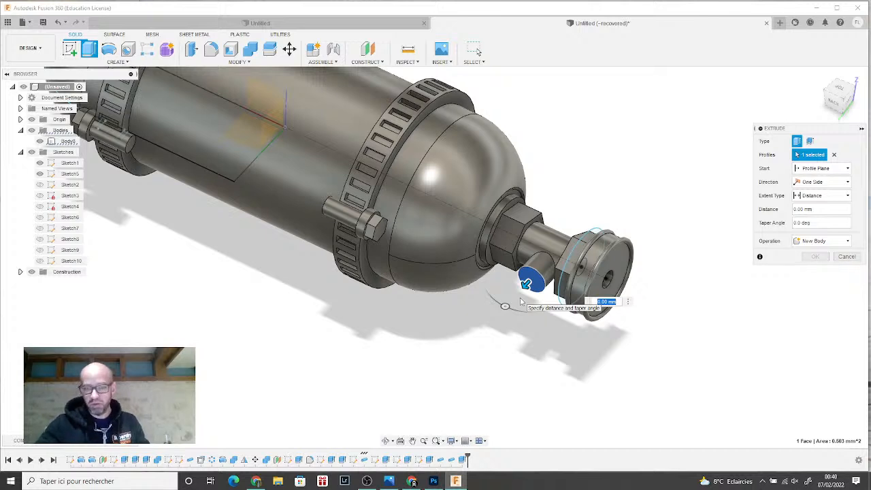
pyautogui.moveTo(528, 281)
pyautogui.mouseDown()
pyautogui.moveTo(513, 299)
pyautogui.moveTo(522, 286)
pyautogui.mouseUp()
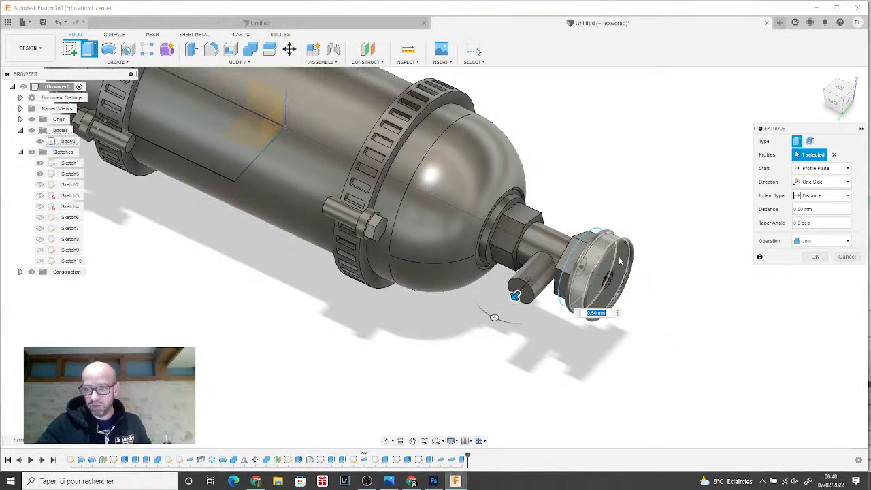
pyautogui.click(814, 256)
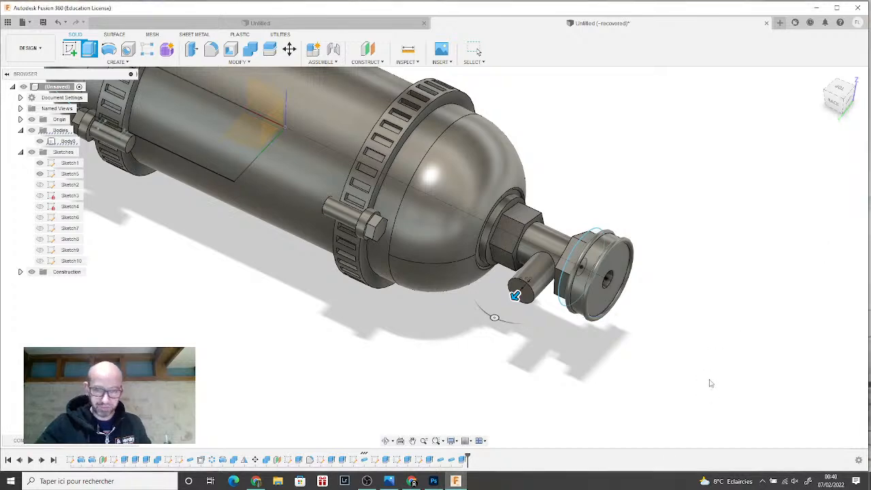
# - Sketch a concentric circle about 1.51 mm in diameter on the side pipe's end face and finish the sketch
pyautogui.click(68, 51)
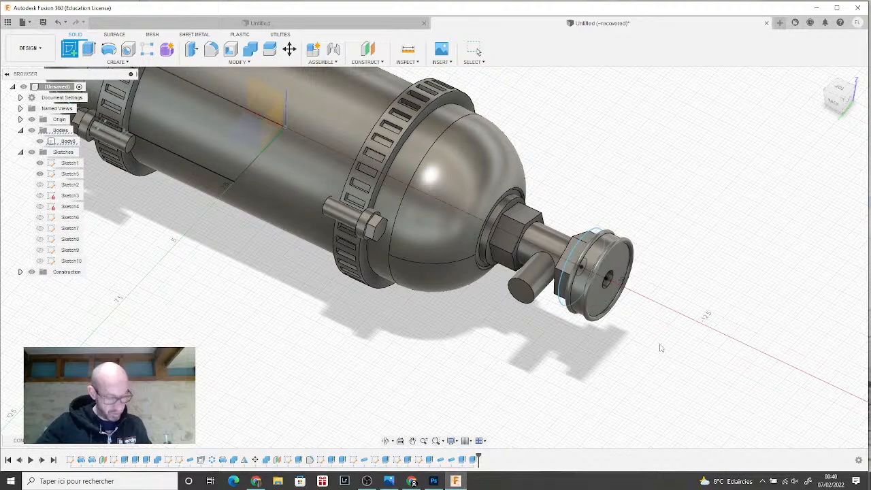
pyautogui.click(522, 299)
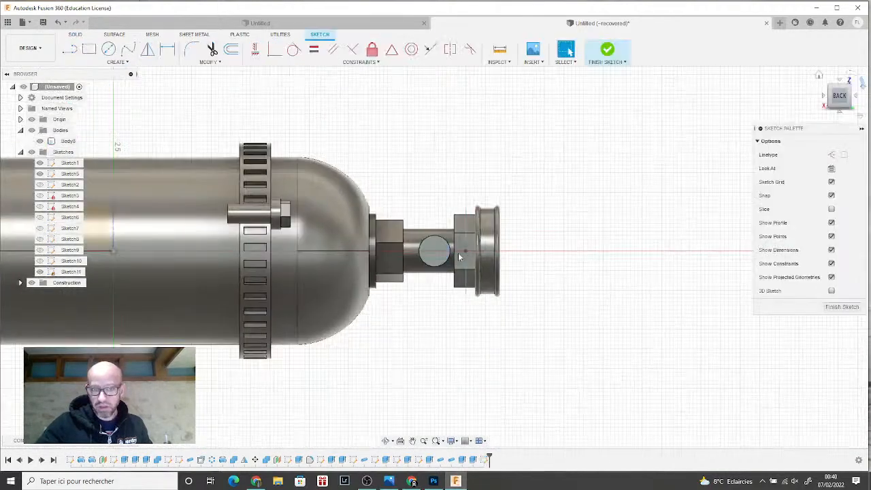
pyautogui.scroll(2, 455, 253)
pyautogui.press('c')
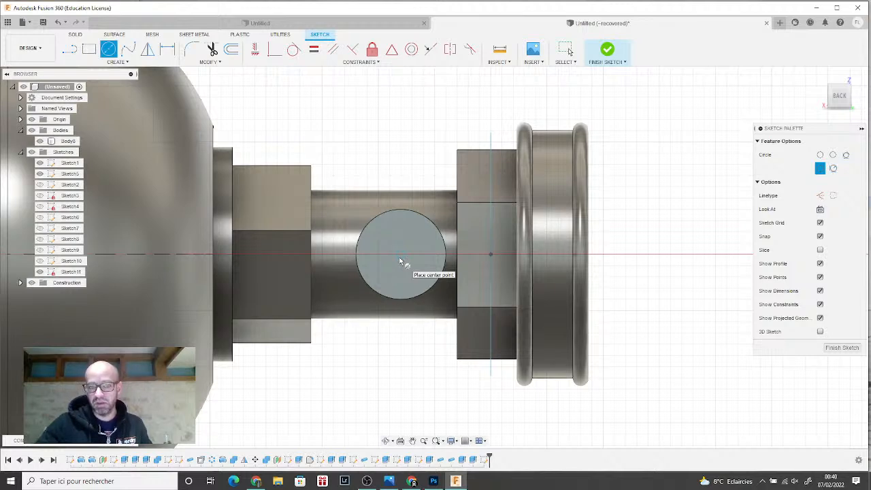
pyautogui.click(401, 261)
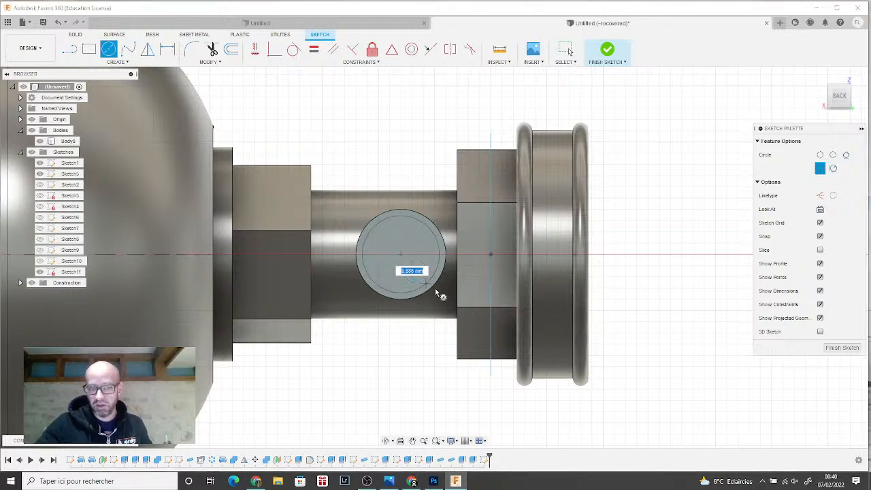
pyautogui.click(470, 307)
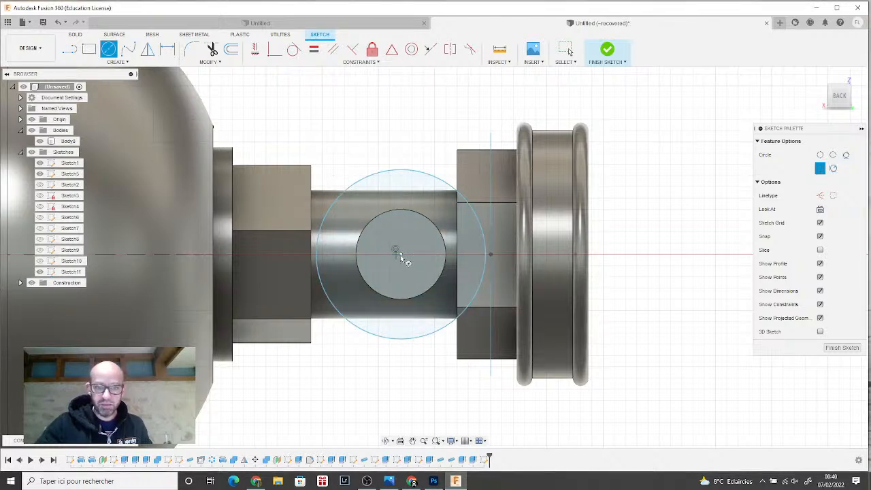
pyautogui.click(608, 50)
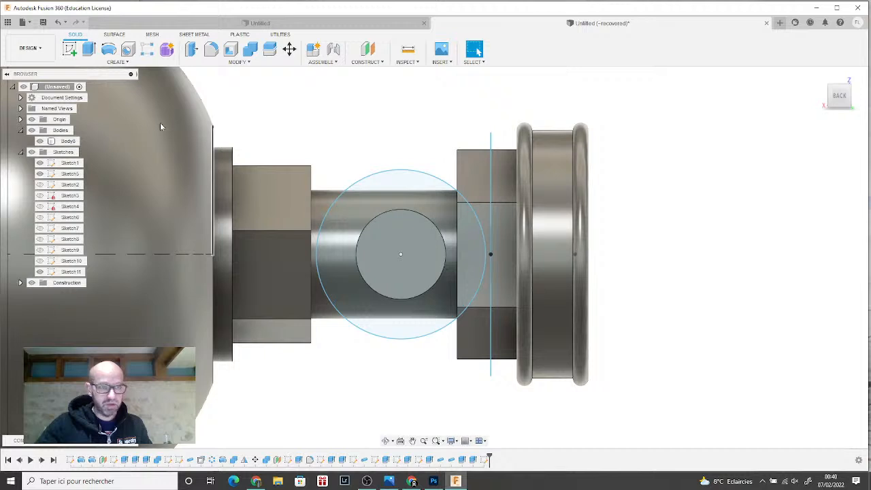
# - Measure the diameter of the sketched circle around the side pipe
pyautogui.click(366, 61)
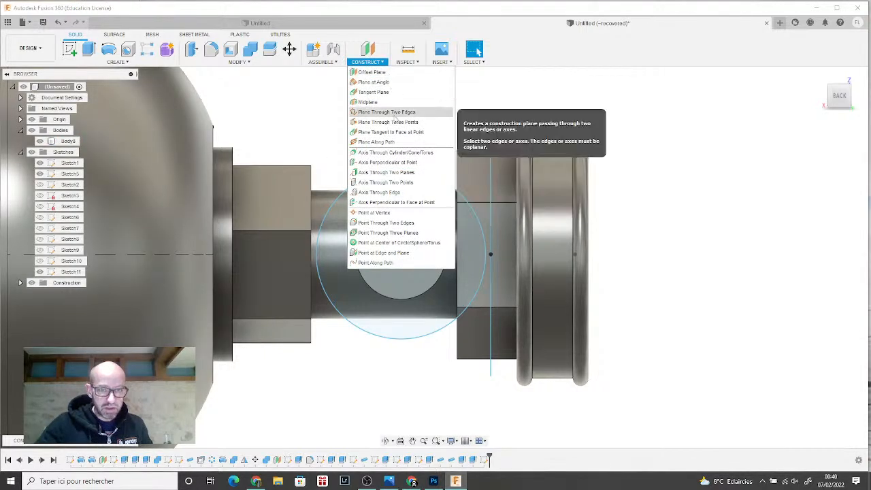
pyautogui.click(407, 61)
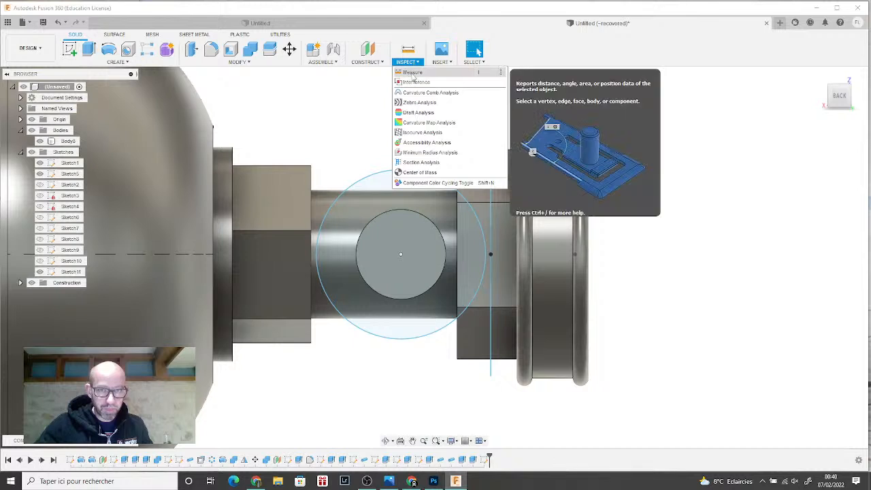
pyautogui.click(413, 73)
pyautogui.click(401, 173)
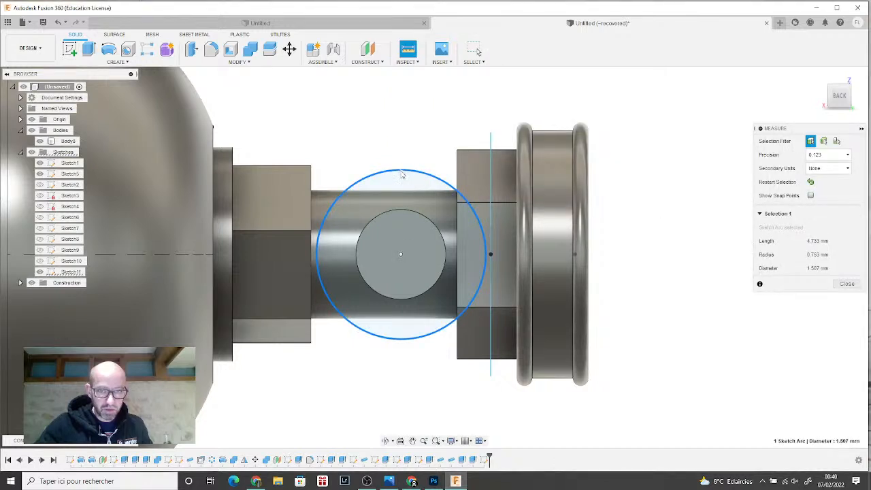
pyautogui.click(847, 285)
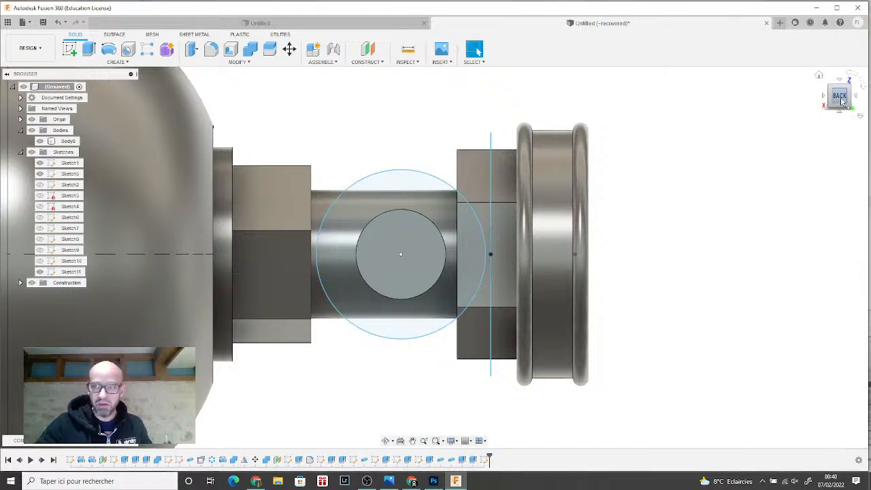
# - Extrude the circle's ring and inner disc together 0.70 mm outward from the side pipe's end, joined to the body
pyautogui.click(842, 101)
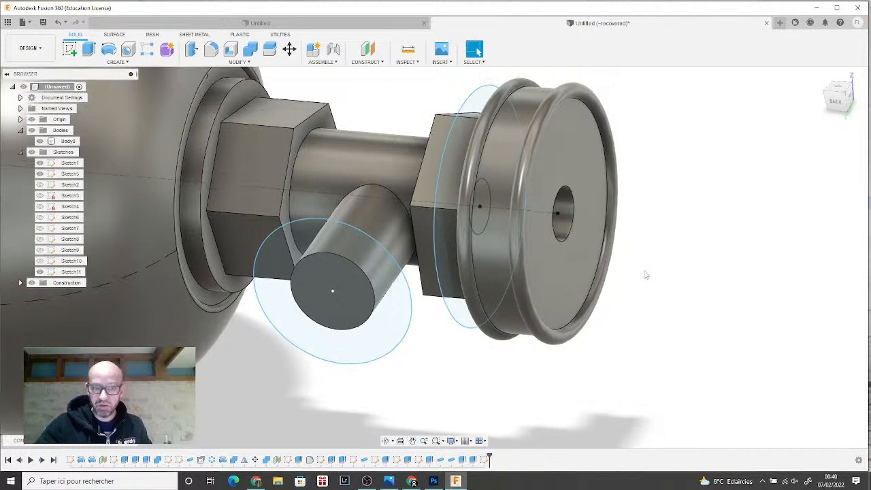
pyautogui.scroll(1, 643, 283)
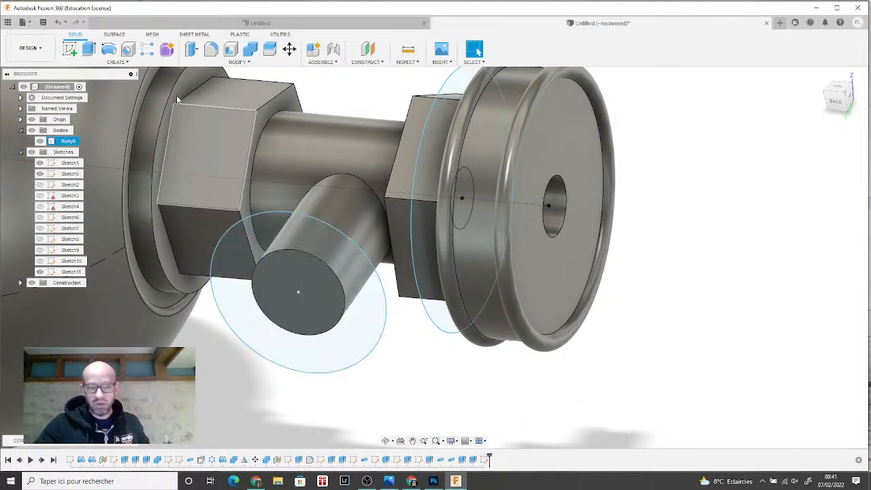
pyautogui.click(91, 50)
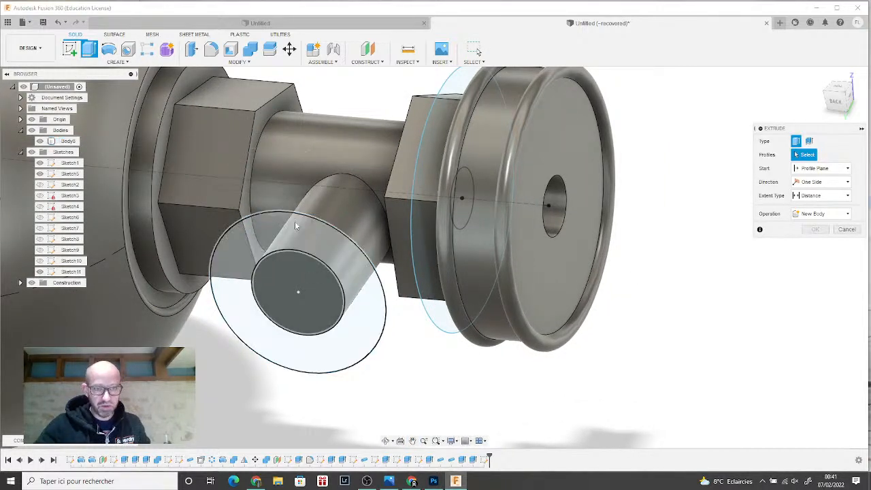
pyautogui.click(295, 222)
pyautogui.click(297, 261)
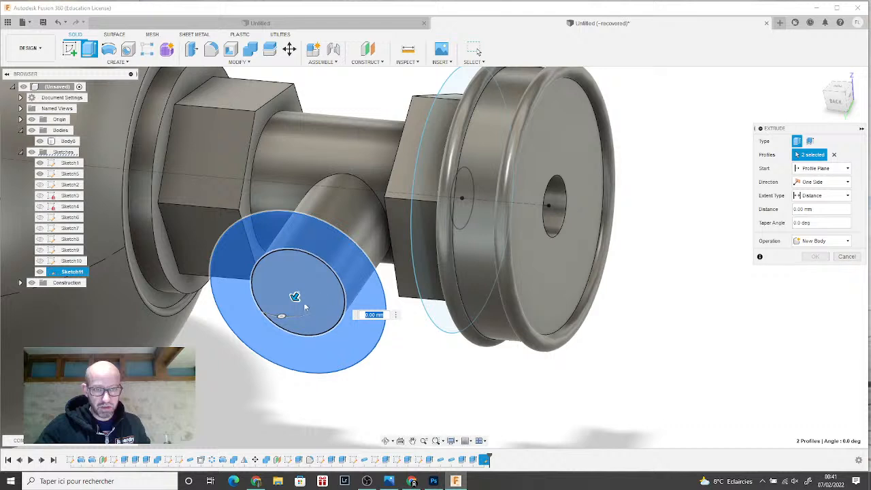
pyautogui.moveTo(294, 298); pyautogui.dragTo(264, 340)
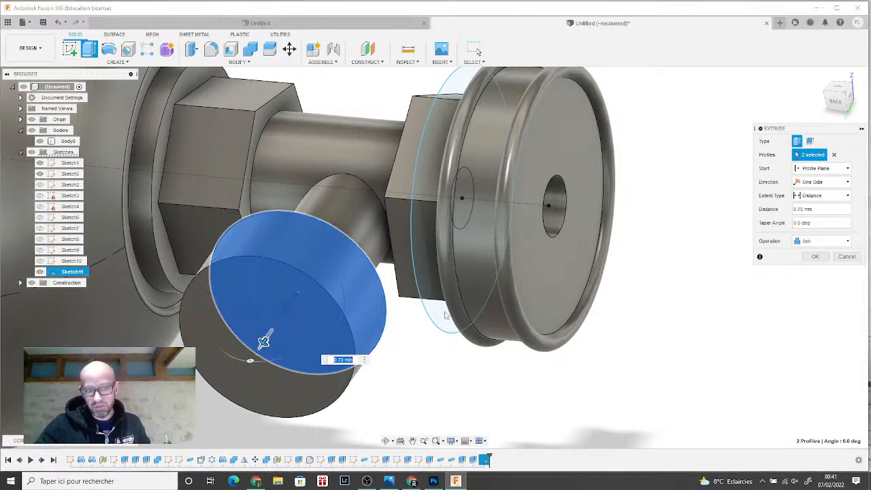
pyautogui.click(815, 257)
# - Sketch a concentric circle of 1.200 mm diameter on the outer face of the side pipe's cylindrical head
pyautogui.scroll(-3, 708, 279)
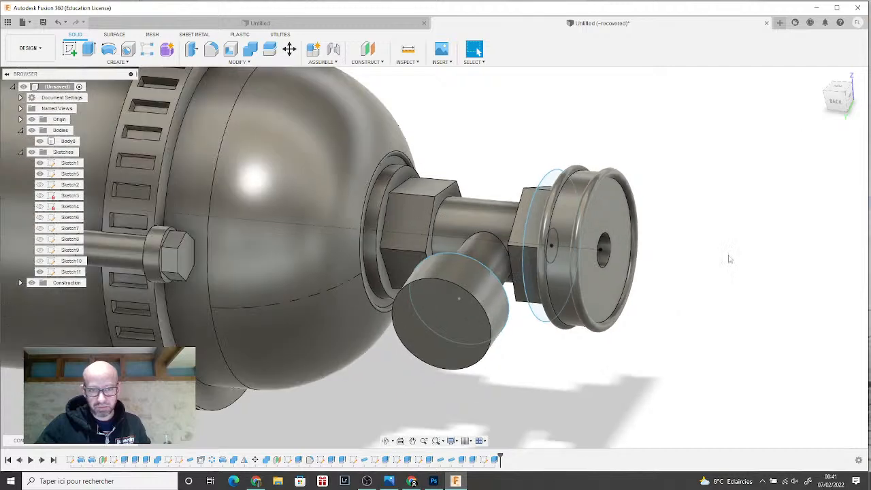
pyautogui.moveTo(842, 103); pyautogui.dragTo(817, 79)
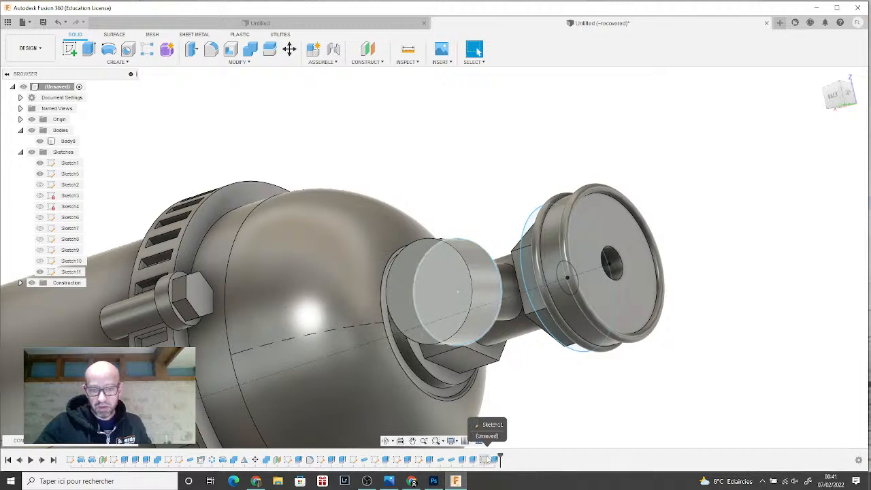
pyautogui.click(70, 49)
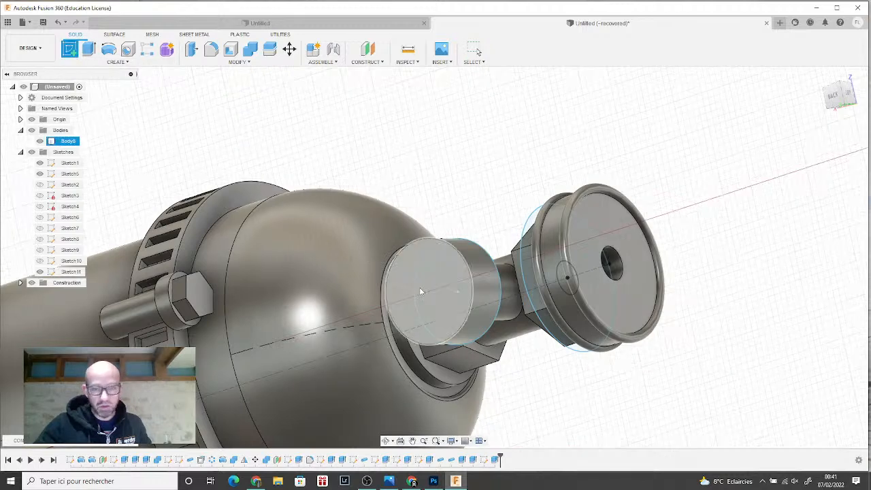
pyautogui.click(433, 289)
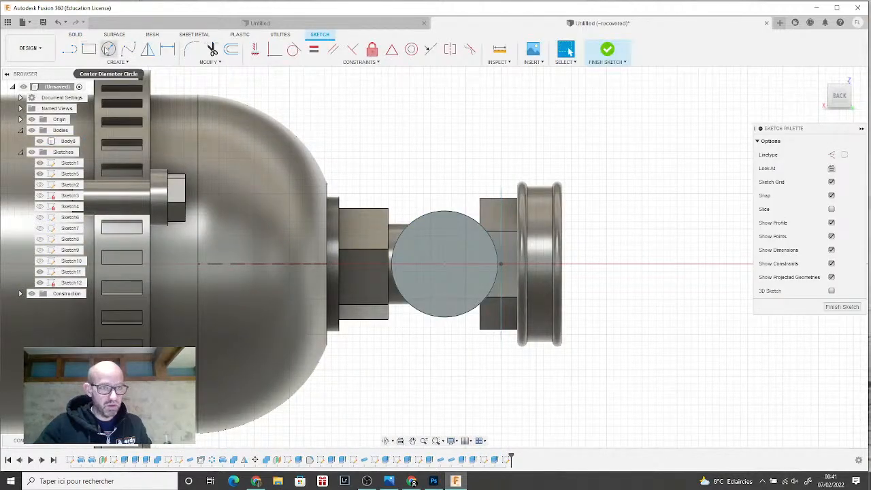
pyautogui.click(108, 49)
pyautogui.scroll(2, 443, 247)
pyautogui.click(447, 270)
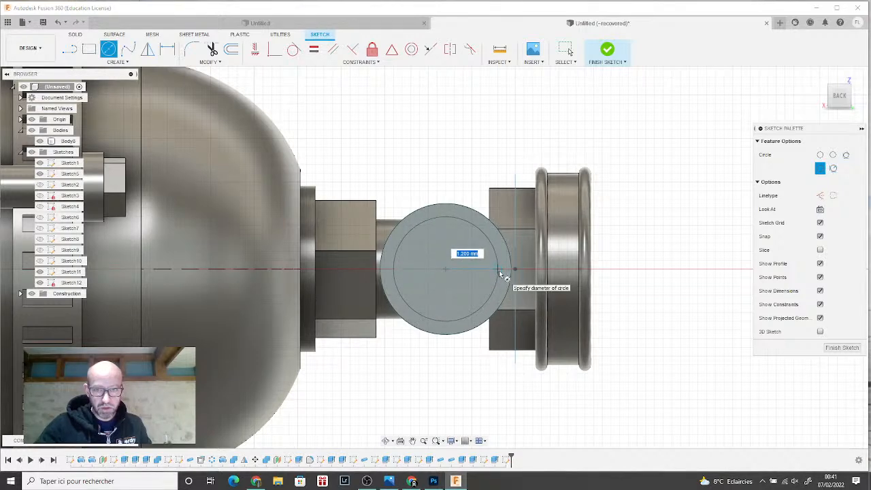
pyautogui.click(501, 275)
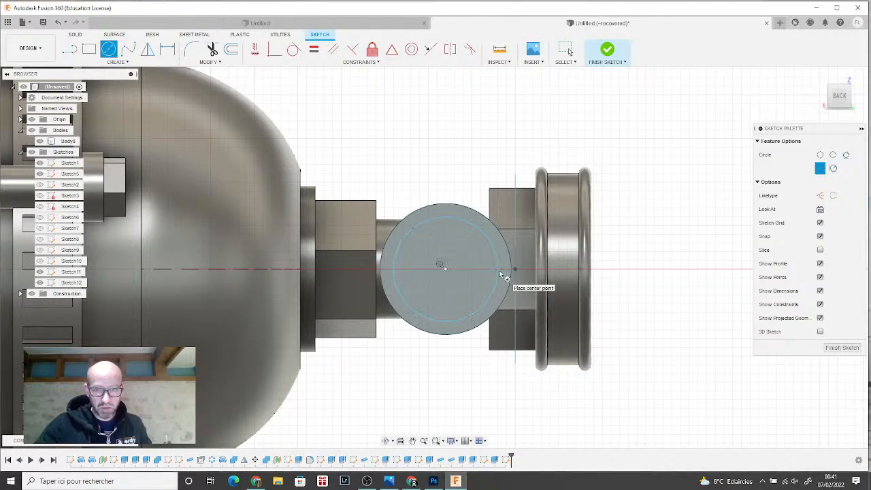
pyautogui.click(608, 49)
# - Cut the 1.200 mm circle 0.20 mm deep into the face of the side pipe's cylindrical head
pyautogui.click(842, 101)
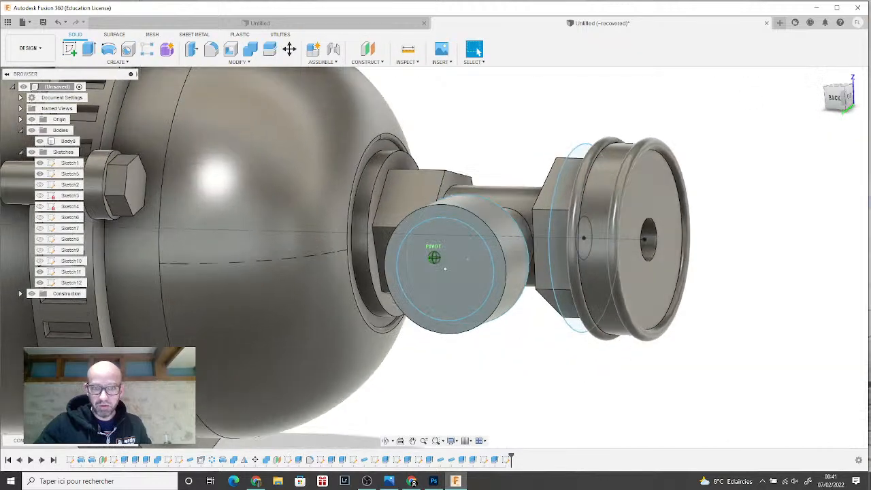
pyautogui.click(421, 281)
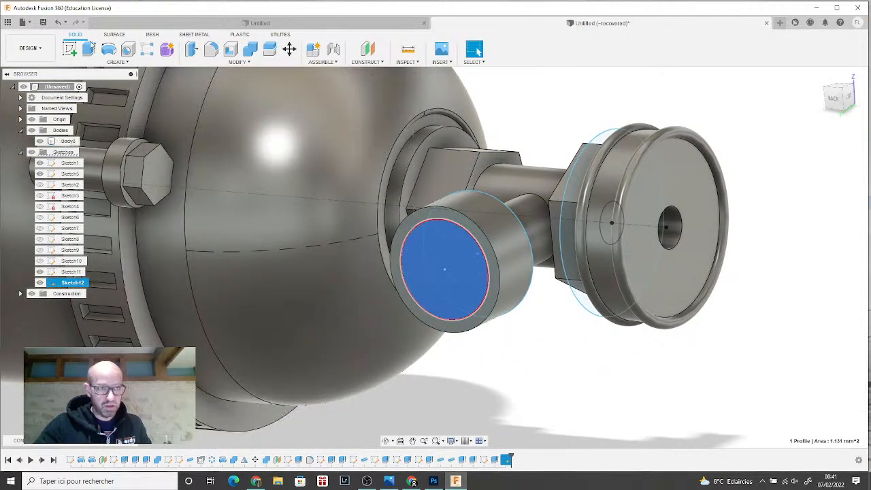
pyautogui.click(89, 49)
pyautogui.moveTo(439, 271); pyautogui.dragTo(447, 266)
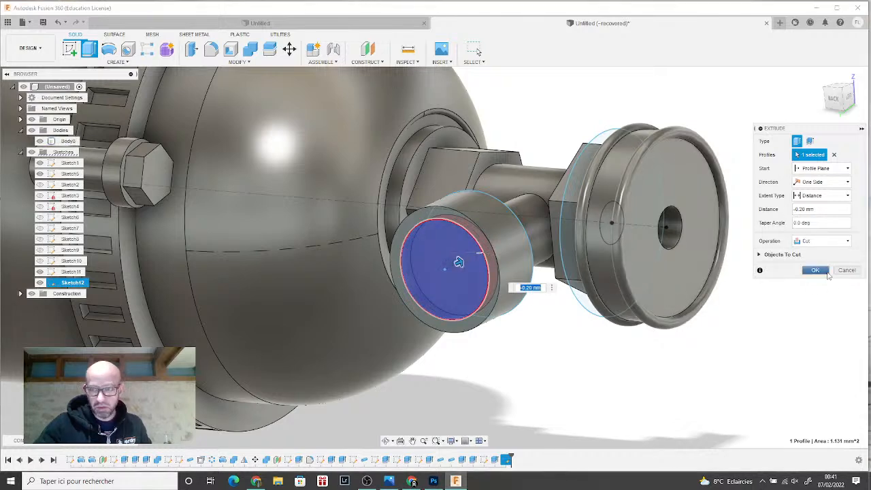
pyautogui.click(825, 272)
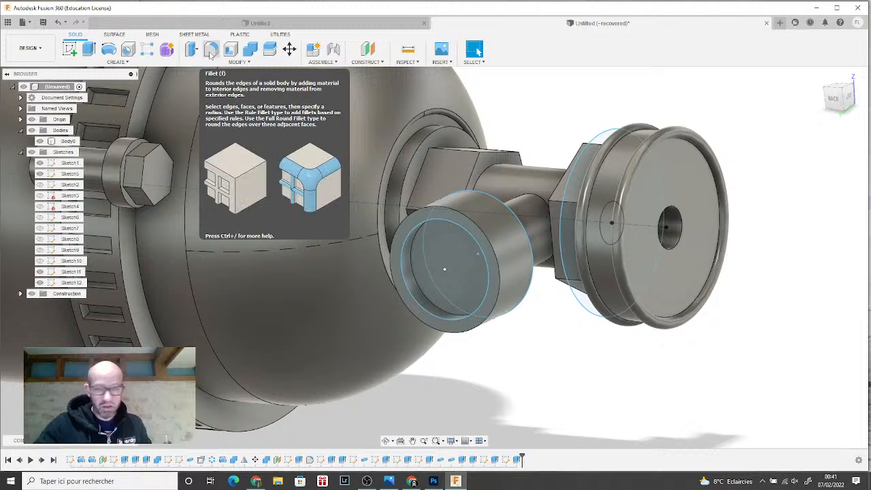
# - Fillet the inner and outer edges of the cylindrical head's front rim with a 0.05 mm radius
pyautogui.click(211, 50)
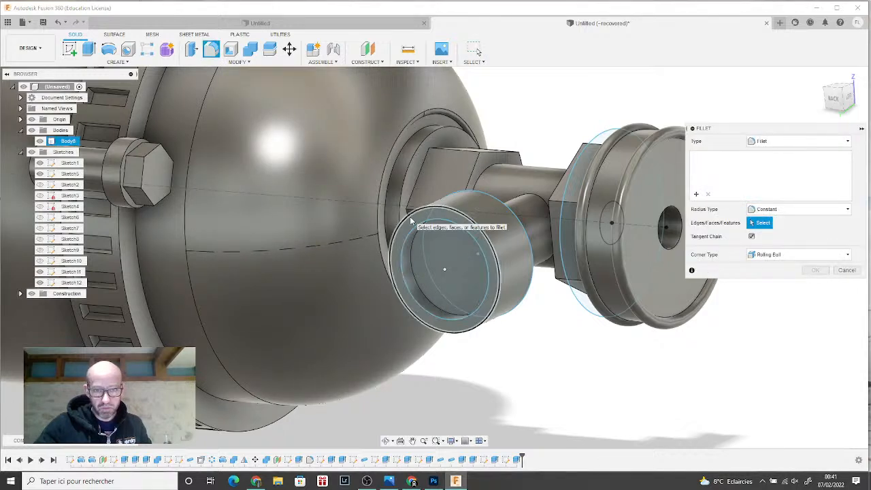
pyautogui.click(413, 233)
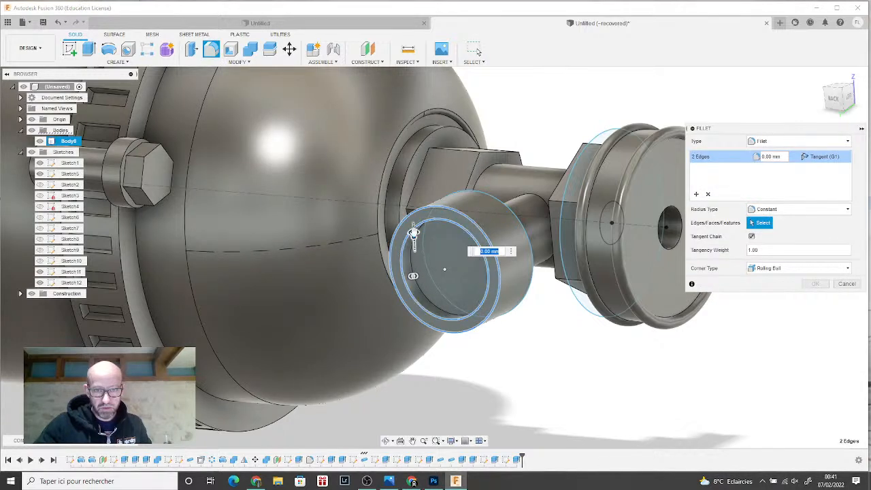
pyautogui.click(413, 230)
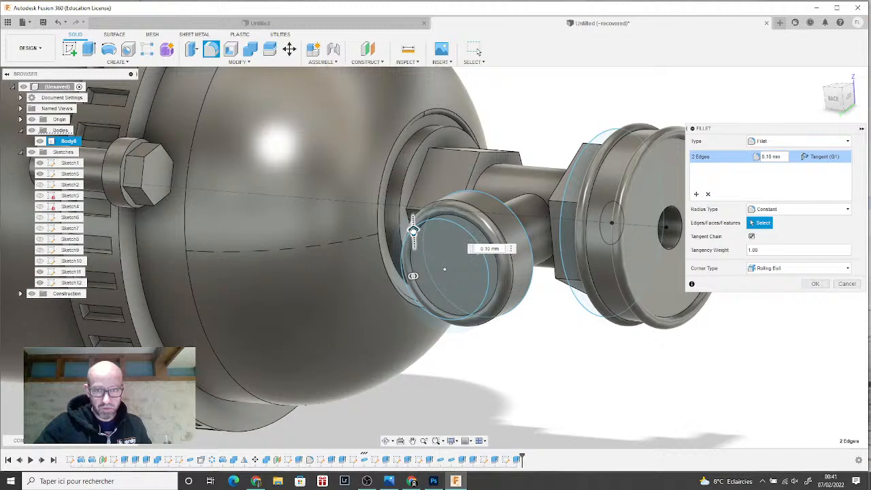
pyautogui.moveTo(414, 230); pyautogui.dragTo(413, 232)
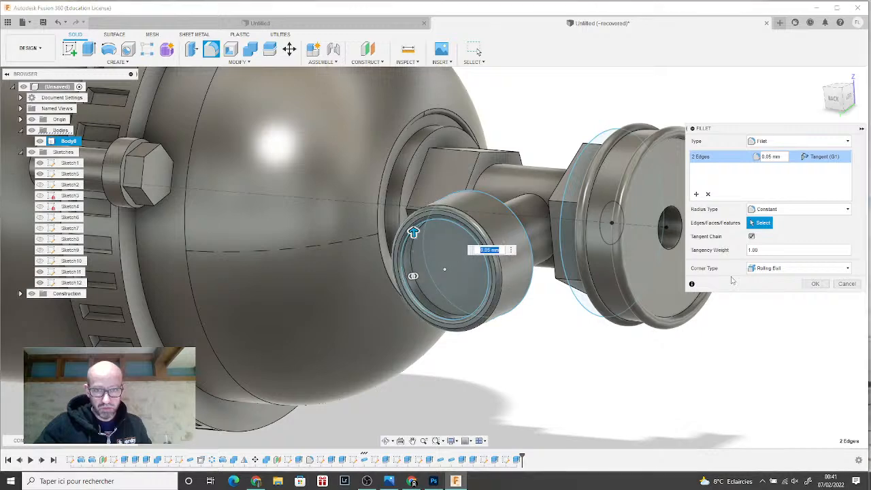
pyautogui.click(813, 284)
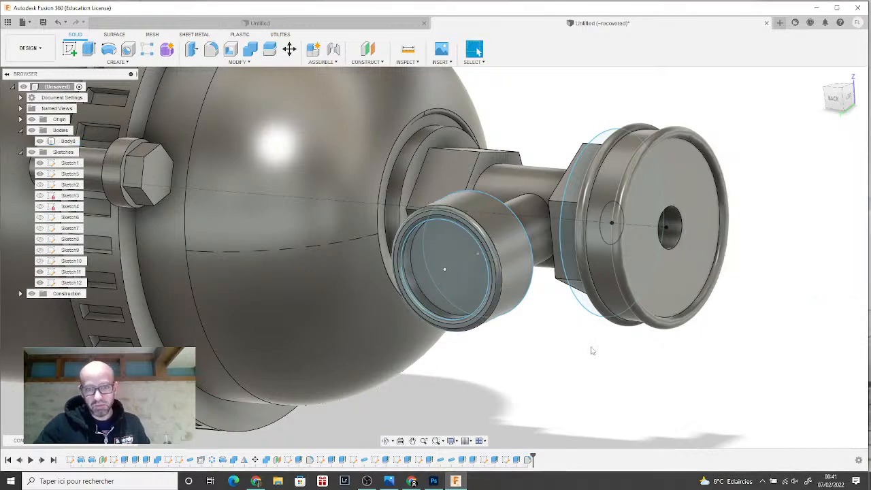
# - Sketch a circumscribed hexagon centred on the hole in the flat end face of the flanged valve cap
pyautogui.moveTo(583, 338); pyautogui.dragTo(556, 271, button='middle')
pyautogui.moveTo(842, 102); pyautogui.dragTo(830, 77)
pyautogui.moveTo(667, 332); pyautogui.dragTo(389, 295, button='middle')
pyautogui.scroll(-1, 404, 308)
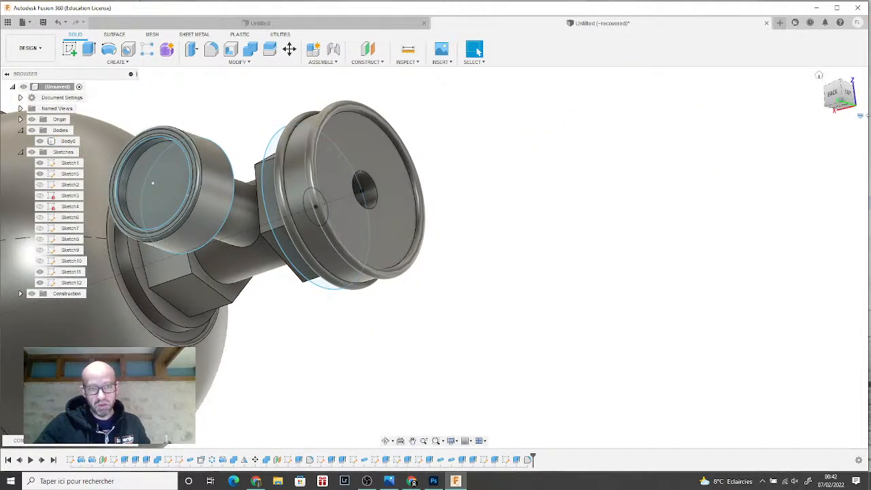
pyautogui.moveTo(849, 100); pyautogui.dragTo(815, 105)
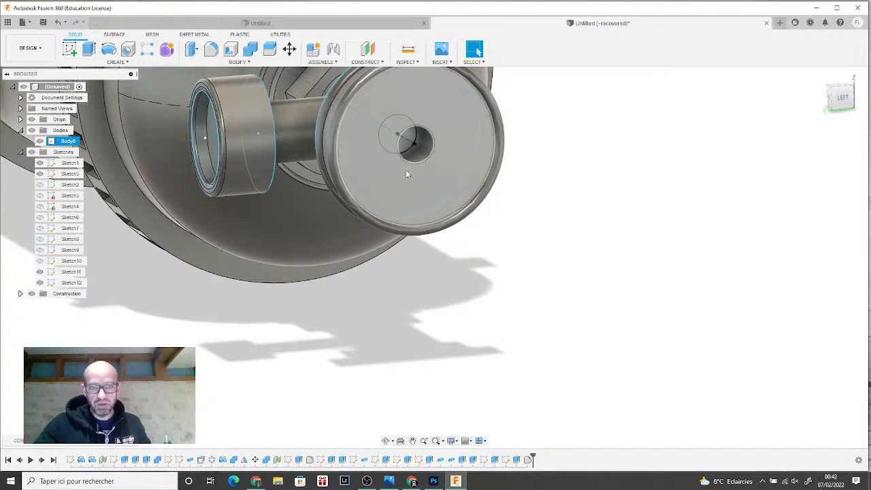
pyautogui.moveTo(414, 171); pyautogui.dragTo(397, 242, button='middle')
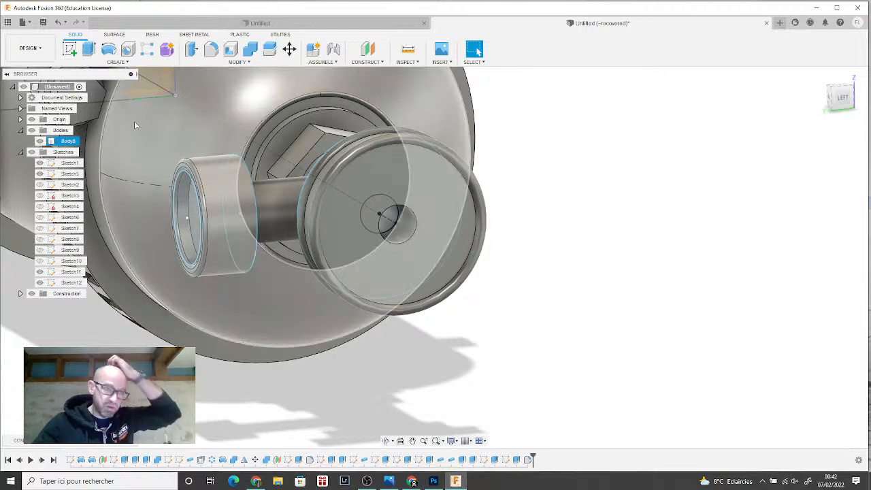
pyautogui.click(75, 50)
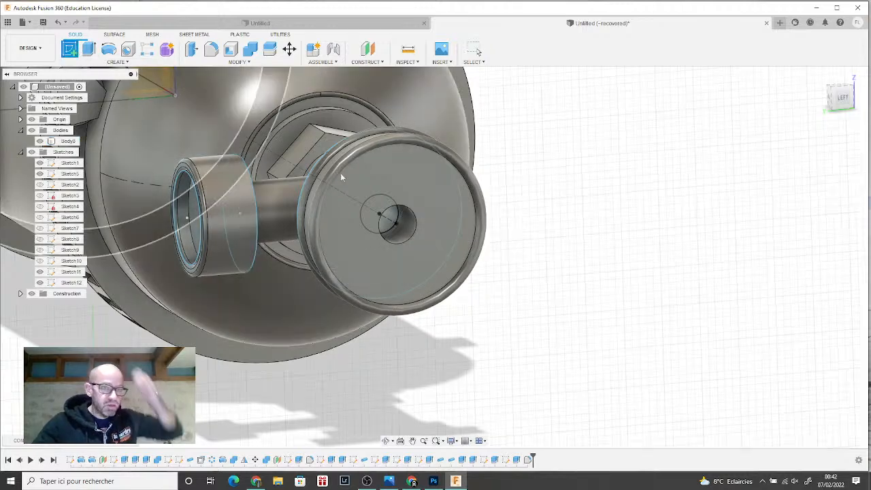
pyautogui.click(382, 179)
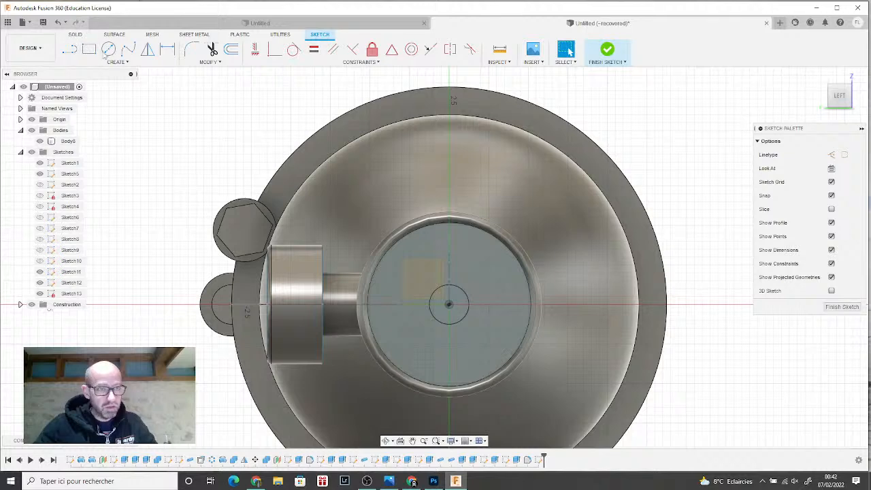
pyautogui.click(114, 63)
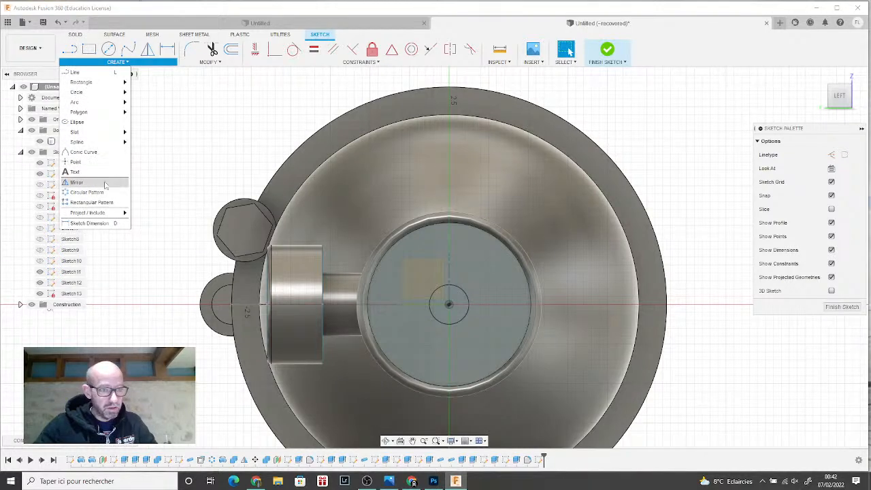
pyautogui.moveTo(102, 112)
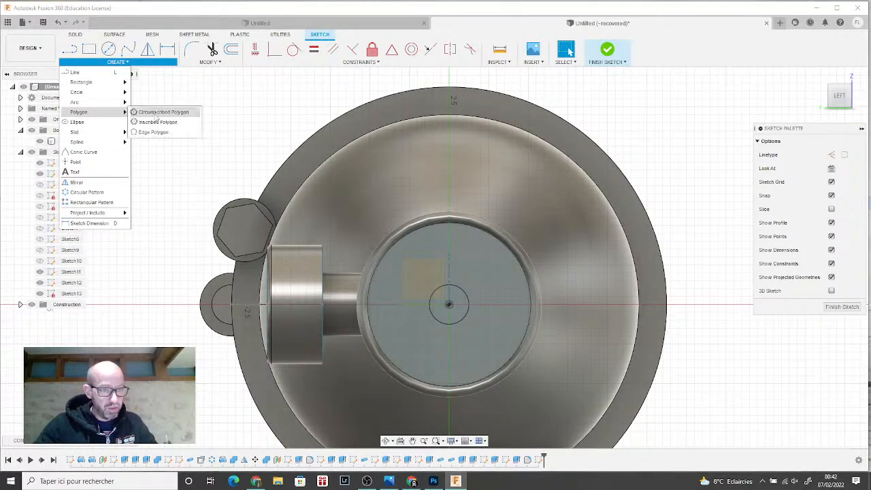
pyautogui.click(179, 112)
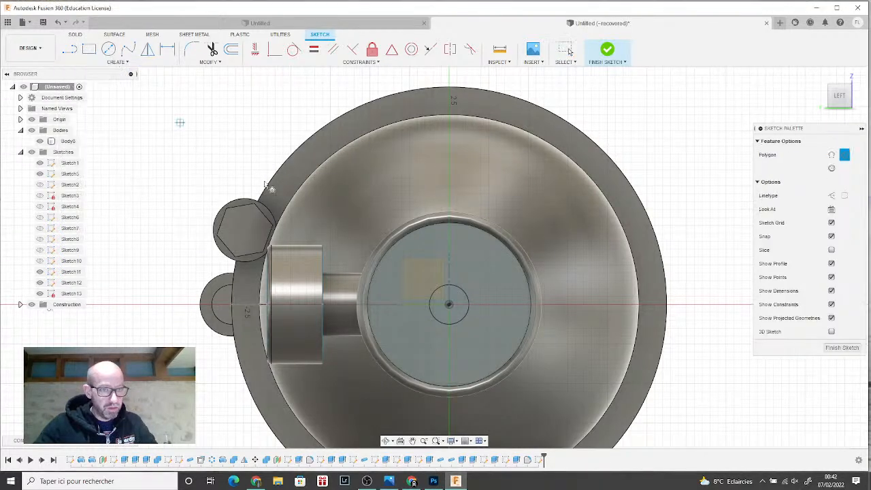
pyautogui.click(449, 304)
pyautogui.click(496, 344)
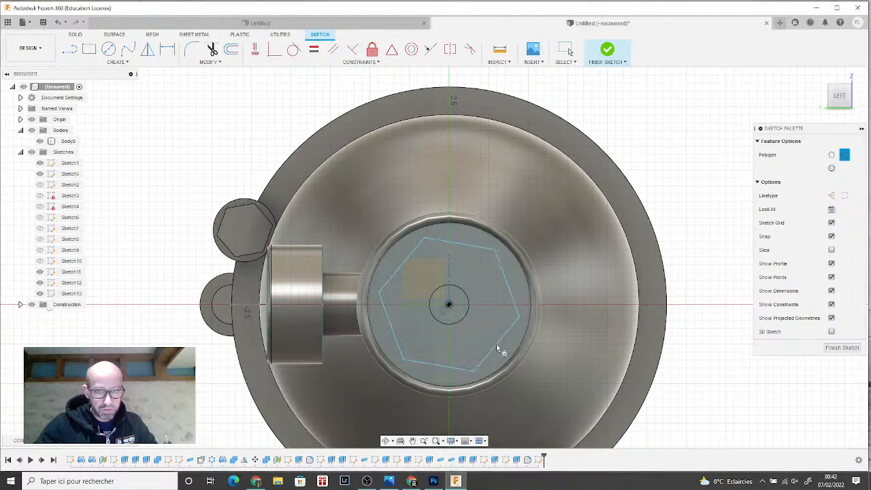
pyautogui.click(607, 50)
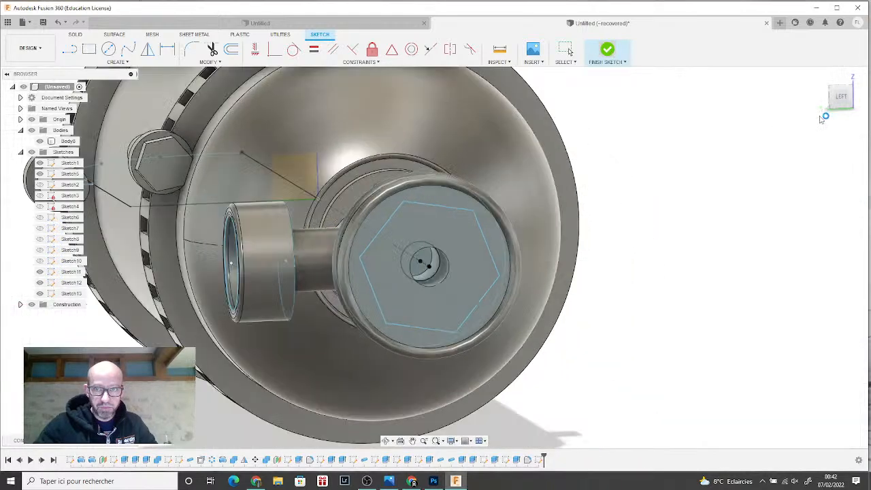
# - Extrude the hexagon profile around the hole outward by 0.5 mm, joined to the tank body
pyautogui.click(429, 184)
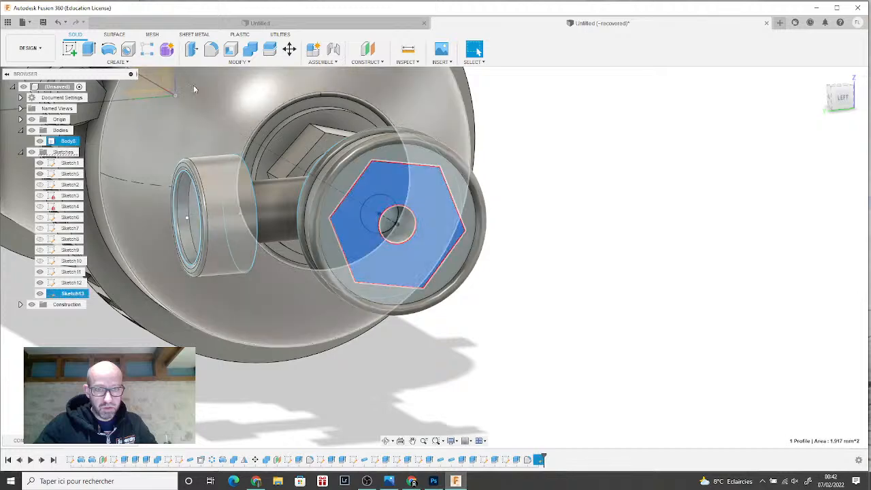
pyautogui.click(88, 49)
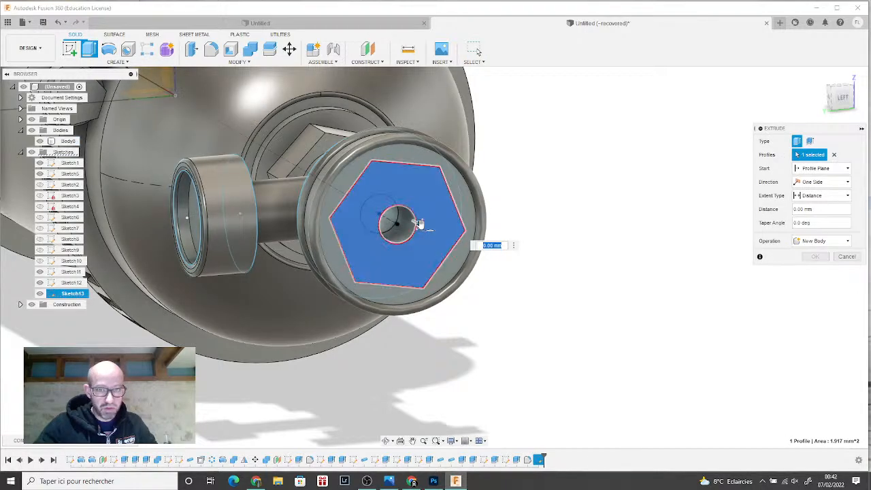
pyautogui.moveTo(420, 225); pyautogui.dragTo(430, 230)
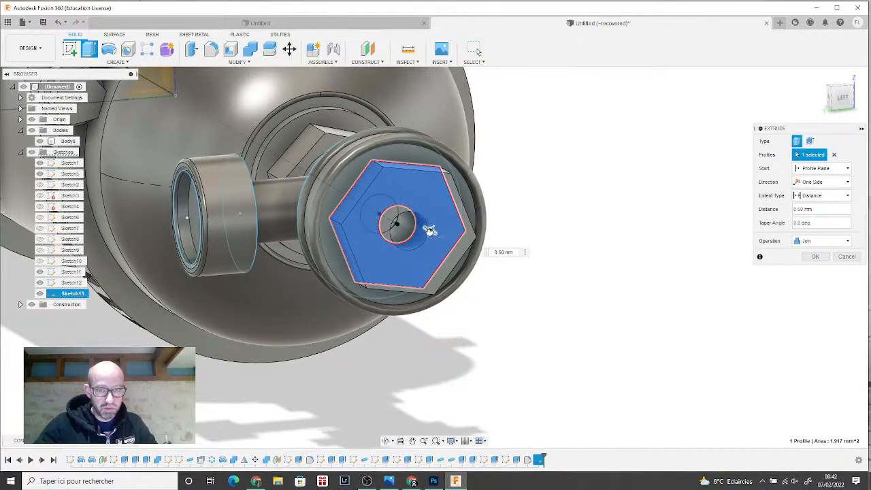
pyautogui.click(815, 257)
# - Examine the complete tank with its straps, bolts and valve assembly from several sides
pyautogui.scroll(-5, 676, 292)
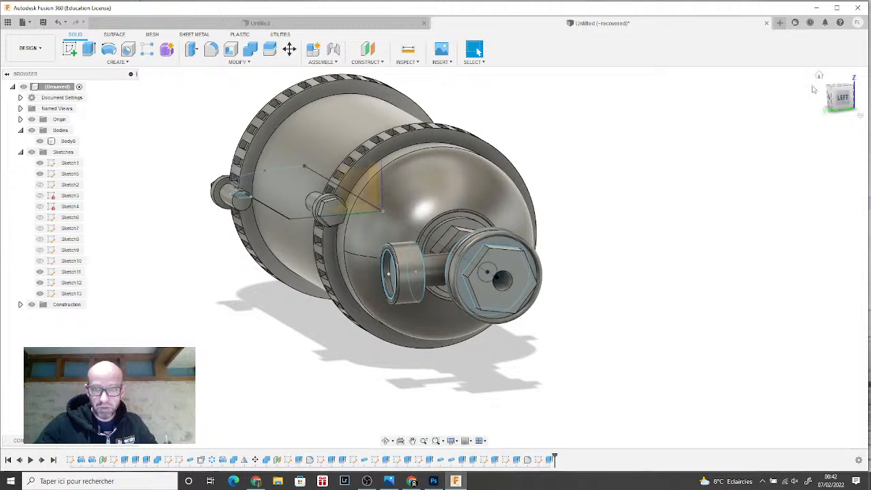
pyautogui.moveTo(825, 98); pyautogui.dragTo(749, 129)
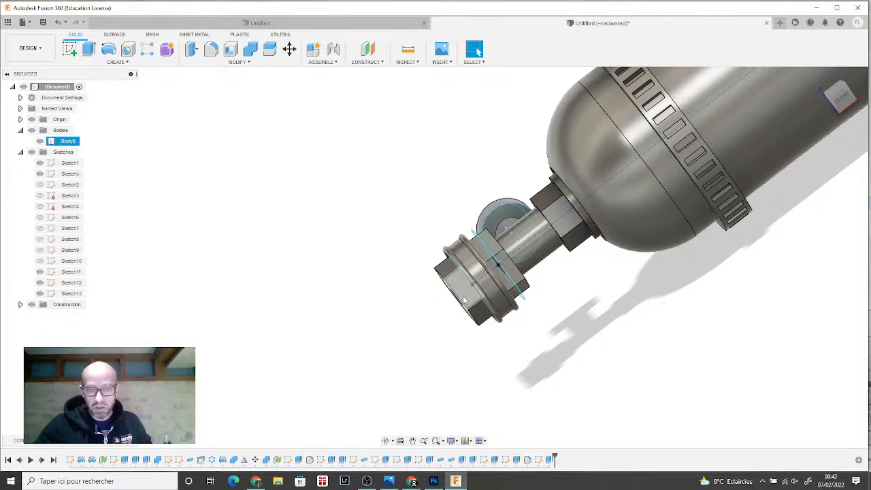
pyautogui.scroll(-2, 461, 304)
pyautogui.scroll(-2, 461, 305)
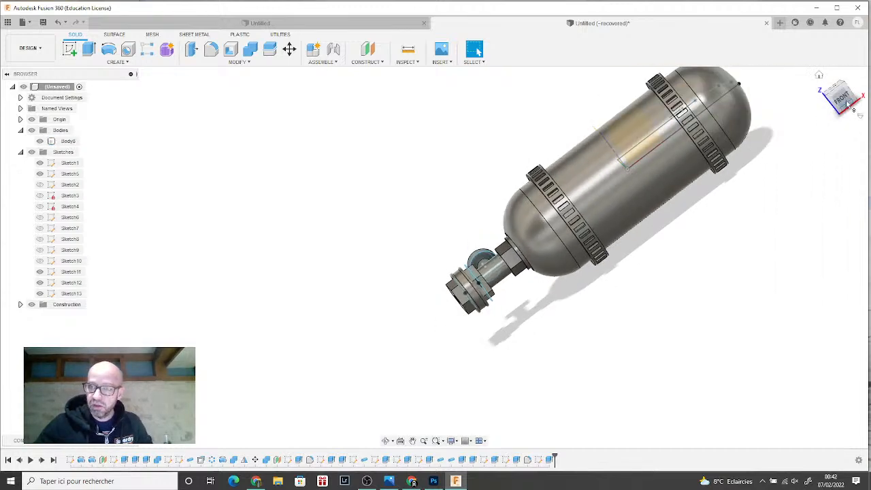
pyautogui.keyDown('shift'); pyautogui.moveTo(437, 255); pyautogui.dragTo(419, 258, button='middle'); pyautogui.keyUp('shift')
pyautogui.moveTo(657, 132); pyautogui.dragTo(742, 190, button='middle')
pyautogui.moveTo(843, 95)
pyautogui.mouseDown()
pyautogui.moveTo(828, 100)
pyautogui.moveTo(842, 99)
pyautogui.mouseUp()
pyautogui.moveTo(435, 258)
pyautogui.keyDown('shift'); pyautogui.mouseDown(button='middle')
pyautogui.moveTo(457, 256)
pyautogui.moveTo(441, 266)
pyautogui.moveTo(460, 258)
pyautogui.moveTo(412, 215)
pyautogui.moveTo(350, 227)
pyautogui.moveTo(327, 249)
pyautogui.moveTo(594, 161)
pyautogui.mouseUp(button='middle'); pyautogui.keyUp('shift')
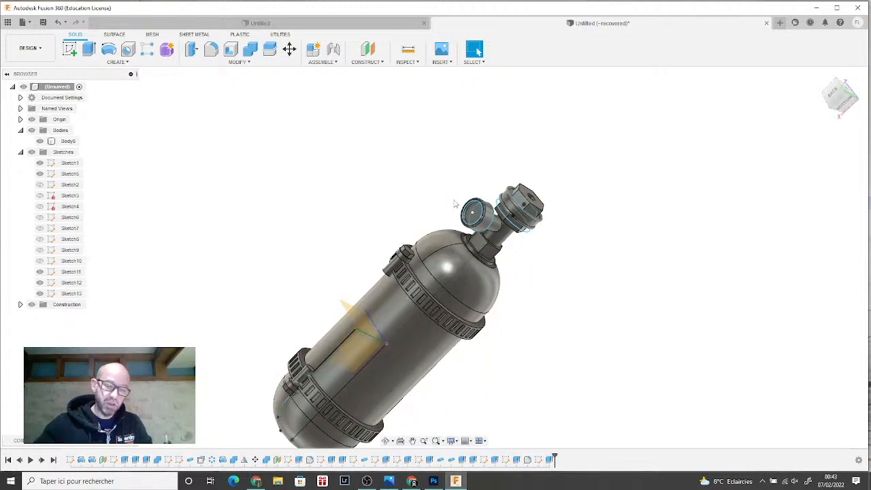
pyautogui.moveTo(550, 269)
pyautogui.keyDown('shift'); pyautogui.mouseDown(button='middle')
pyautogui.moveTo(531, 278)
pyautogui.moveTo(554, 253)
pyautogui.mouseUp(button='middle'); pyautogui.keyUp('shift')
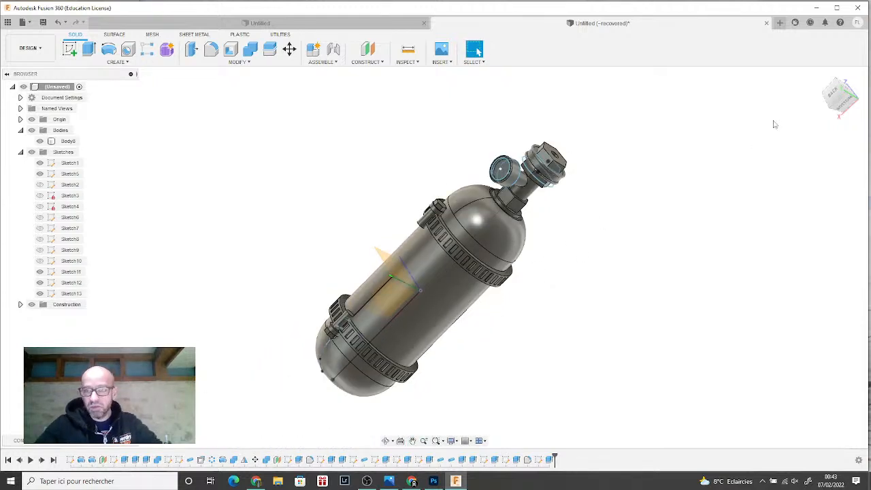
pyautogui.moveTo(831, 96)
pyautogui.mouseDown()
pyautogui.moveTo(837, 88)
pyautogui.moveTo(820, 110)
pyautogui.moveTo(836, 107)
pyautogui.moveTo(828, 102)
pyautogui.moveTo(843, 92)
pyautogui.mouseUp()
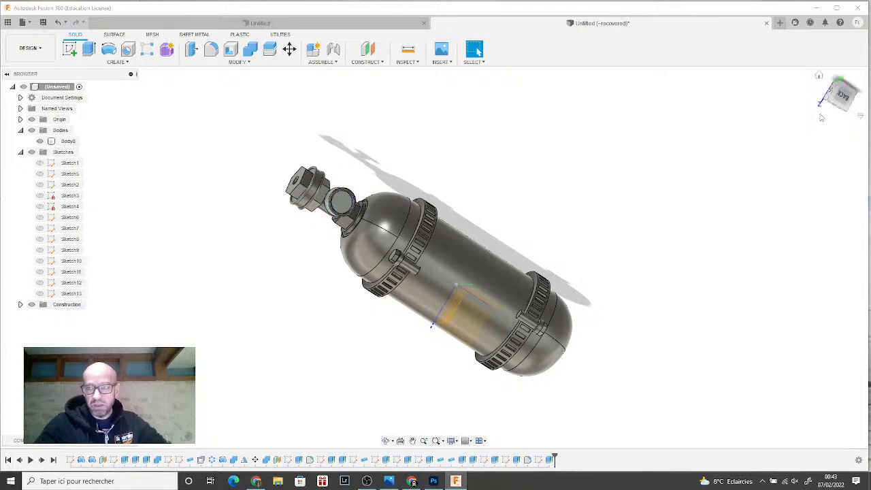
pyautogui.moveTo(840, 103)
pyautogui.mouseDown()
pyautogui.moveTo(844, 81)
pyautogui.moveTo(836, 102)
pyautogui.moveTo(847, 99)
pyautogui.mouseUp()
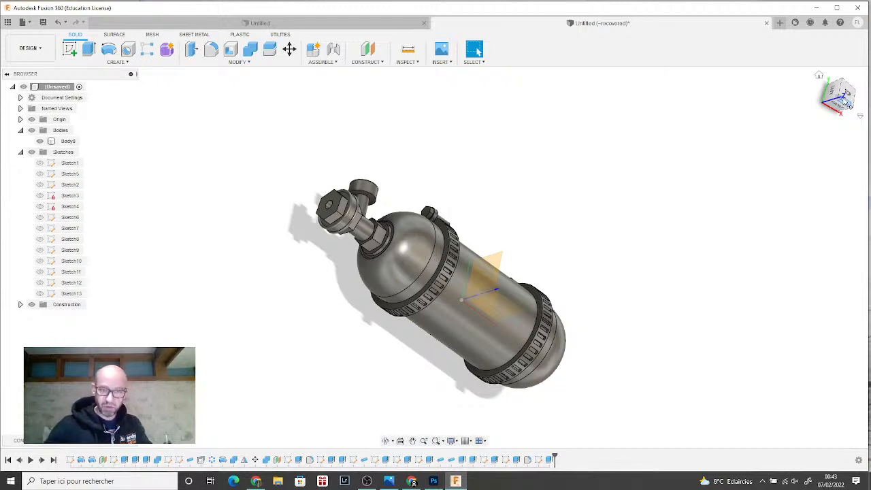
pyautogui.moveTo(849, 99); pyautogui.dragTo(832, 96)
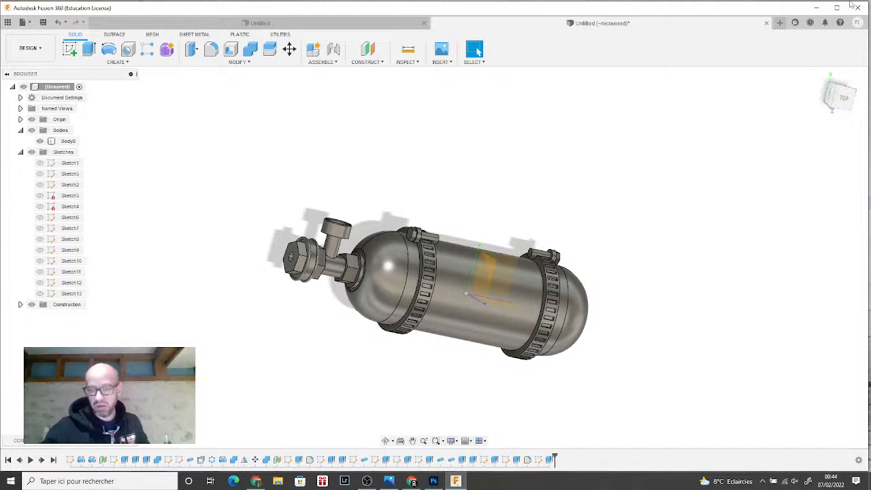
pyautogui.keyDown('shift'); pyautogui.moveTo(433, 256); pyautogui.dragTo(444, 259, button='middle'); pyautogui.keyUp('shift')
pyautogui.moveTo(842, 97); pyautogui.dragTo(825, 100)
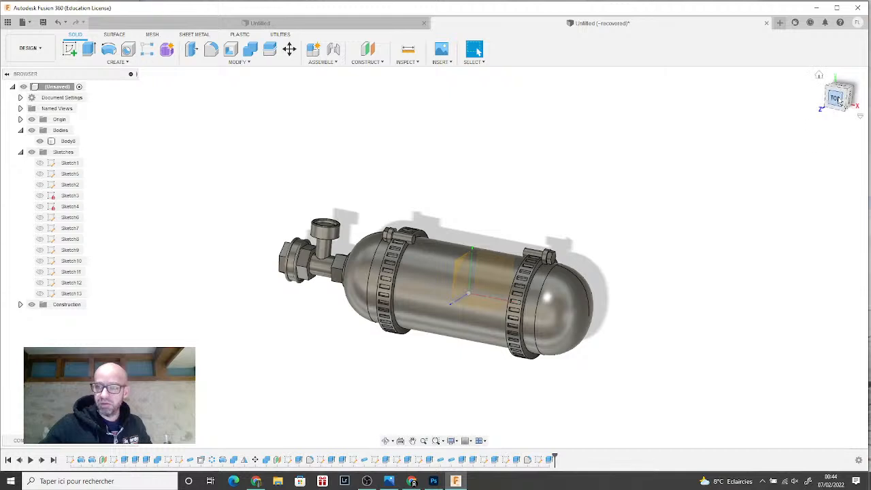
pyautogui.moveTo(842, 96); pyautogui.dragTo(840, 101)
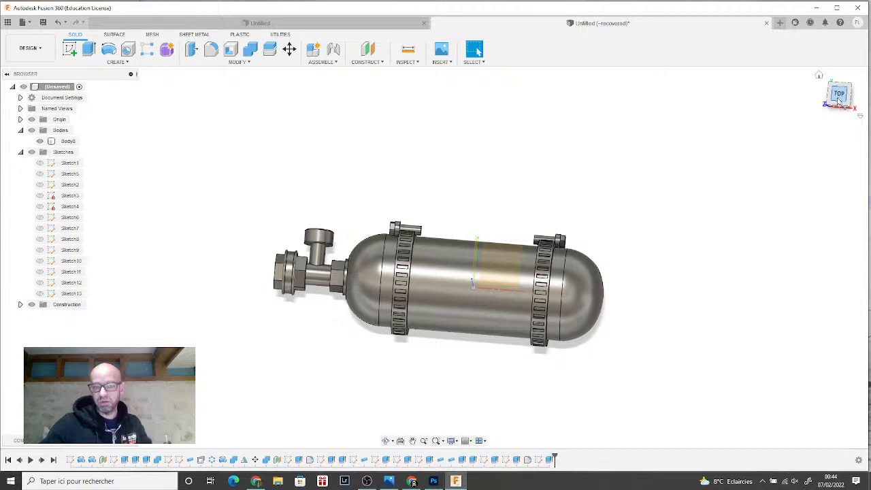
pyautogui.moveTo(839, 101)
pyautogui.mouseDown()
pyautogui.moveTo(822, 90)
pyautogui.moveTo(834, 97)
pyautogui.moveTo(825, 105)
pyautogui.mouseUp()
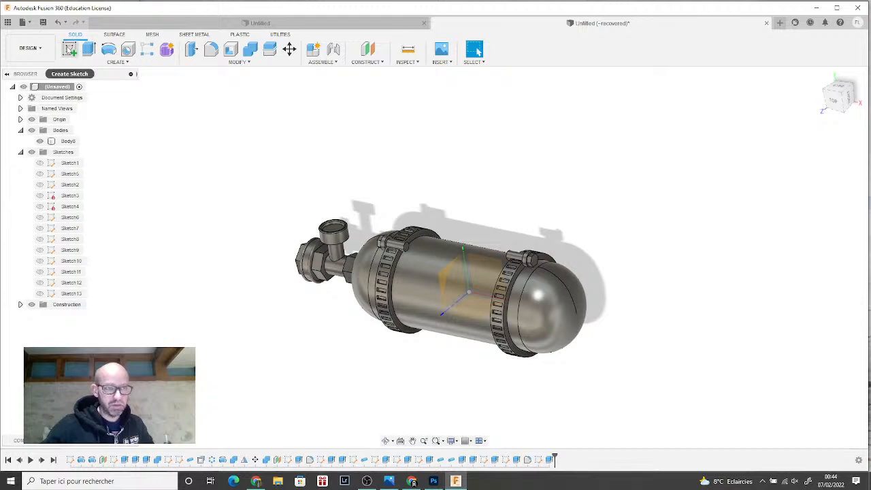
# - Create a construction plane offset -5 mm from the XZ plane, clear of the tank body
pyautogui.click(69, 49)
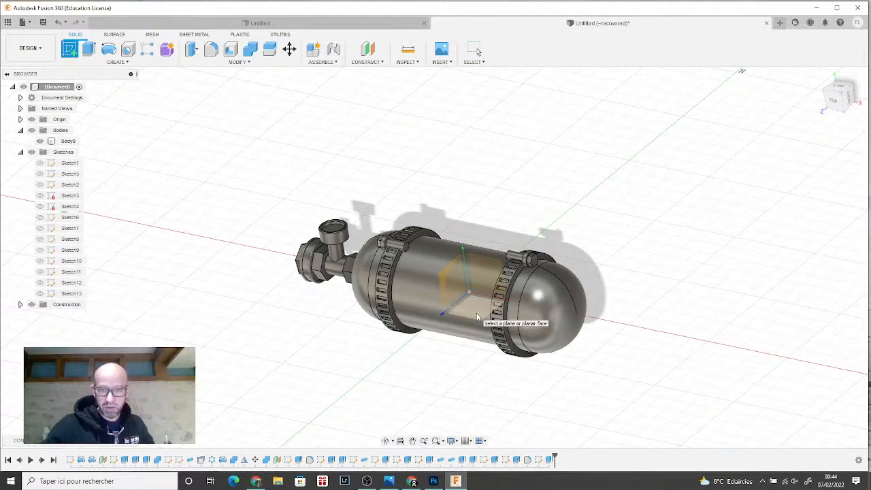
pyautogui.click(377, 67)
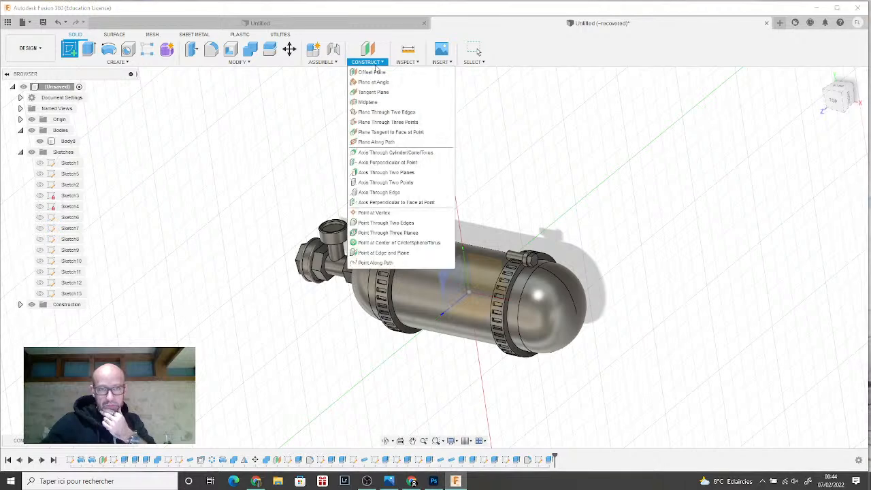
pyautogui.click(377, 72)
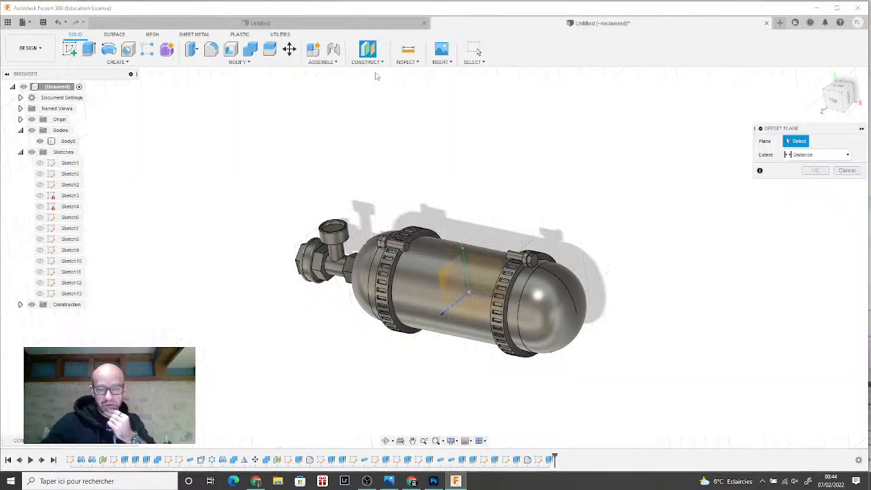
pyautogui.click(475, 319)
pyautogui.scroll(-2, 478, 330)
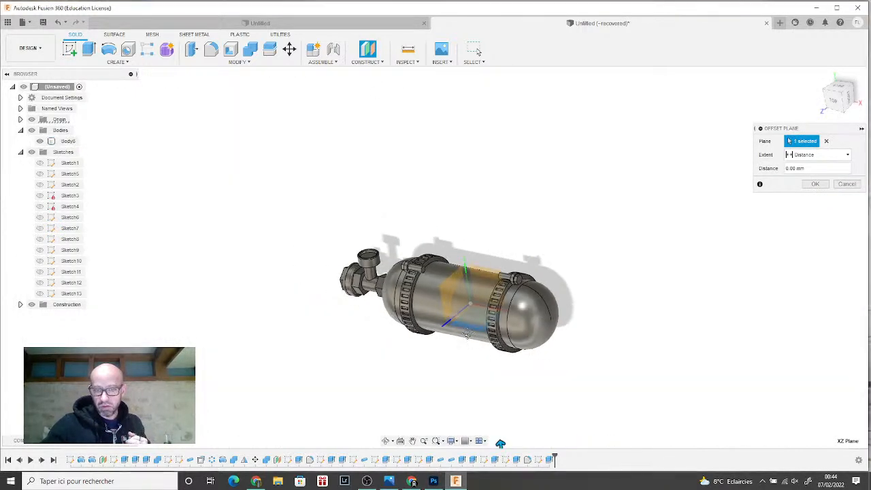
pyautogui.moveTo(479, 330); pyautogui.dragTo(456, 262, button='middle')
pyautogui.moveTo(477, 377); pyautogui.dragTo(526, 408)
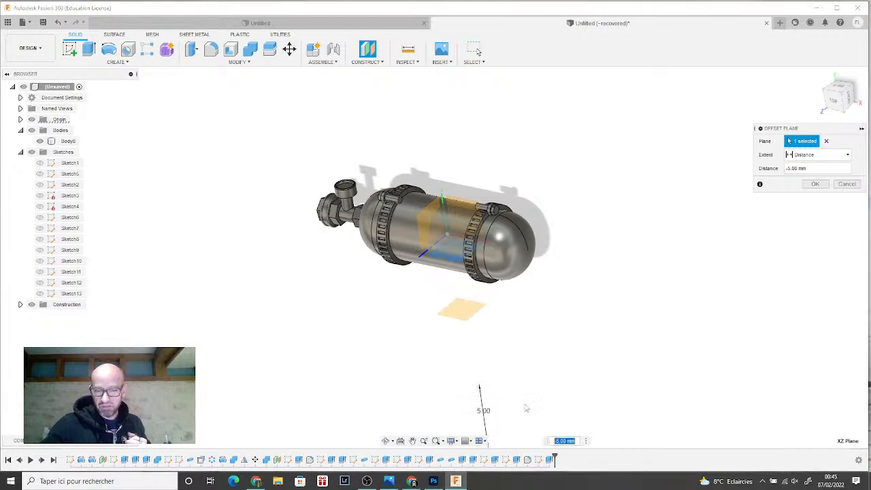
pyautogui.click(815, 184)
# - Start a sketch on the offset plane and draw a two-point rectangle about 1.3 mm high with one corner at the origin
pyautogui.moveTo(857, 94); pyautogui.dragTo(866, 94)
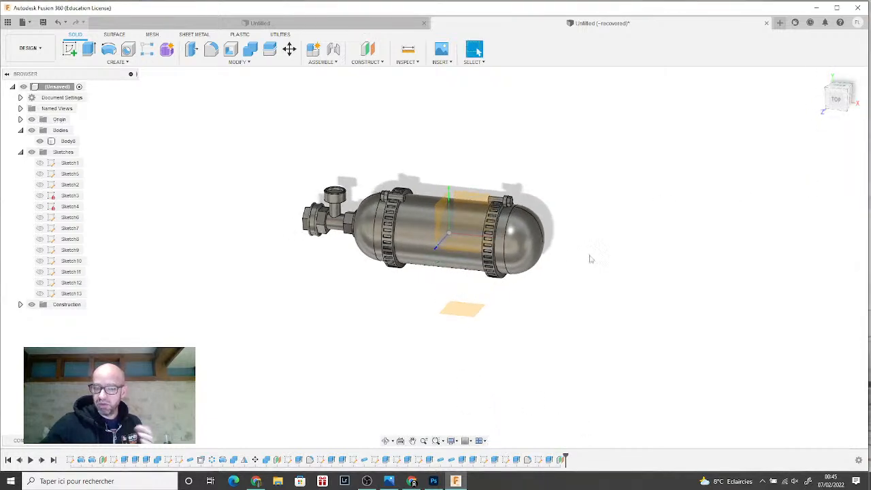
pyautogui.click(69, 48)
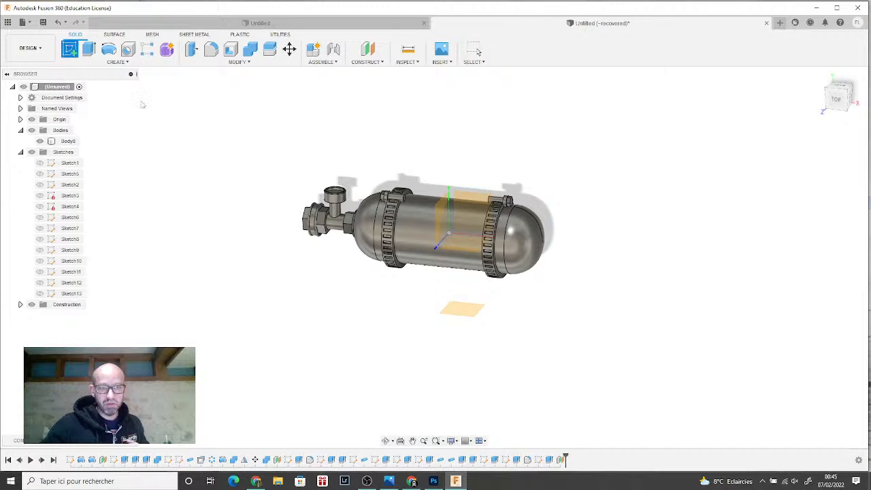
pyautogui.click(459, 311)
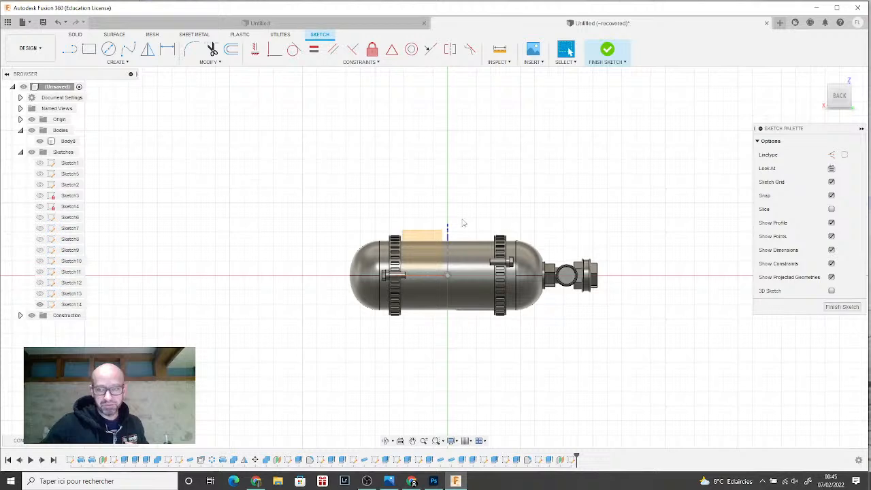
pyautogui.click(89, 50)
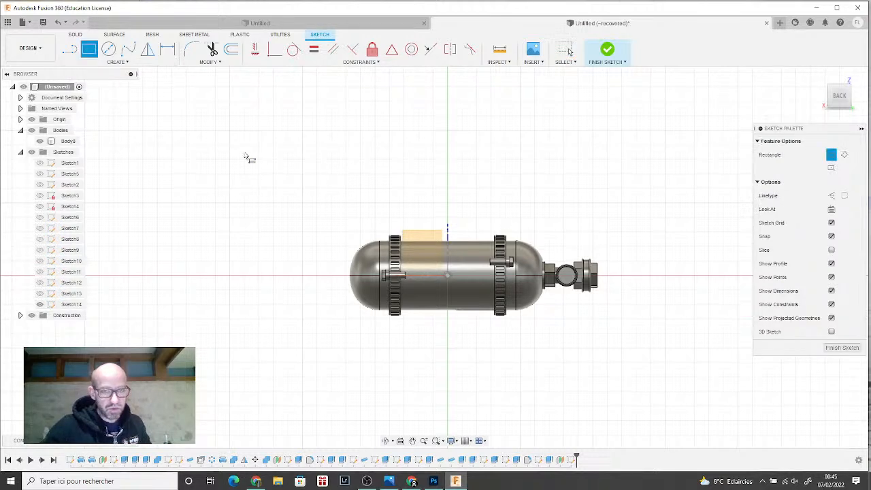
pyautogui.scroll(5, 476, 286)
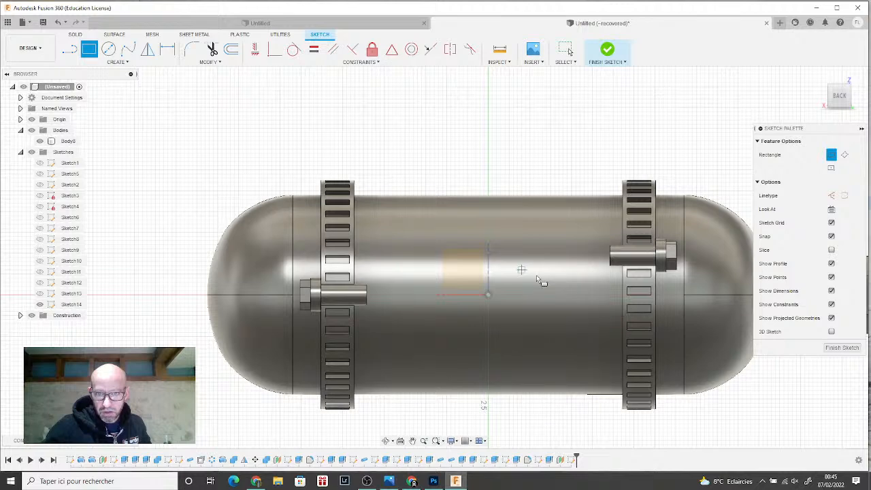
pyautogui.click(488, 294)
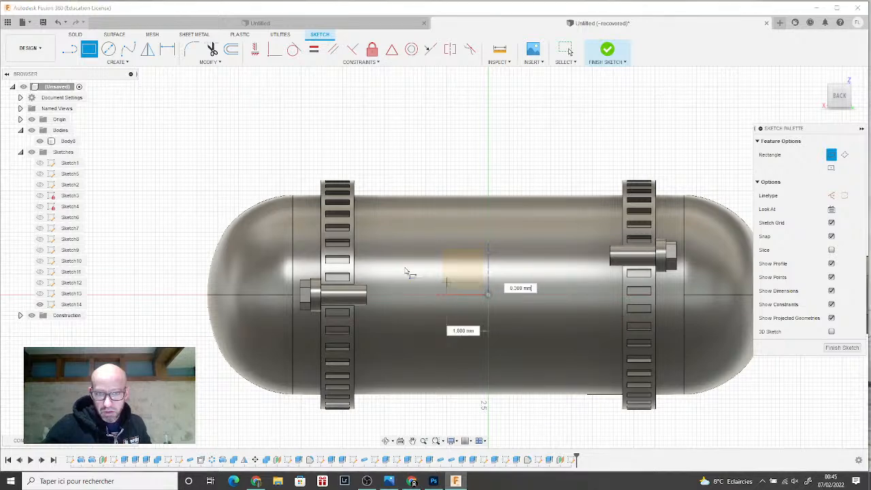
pyautogui.click(367, 242)
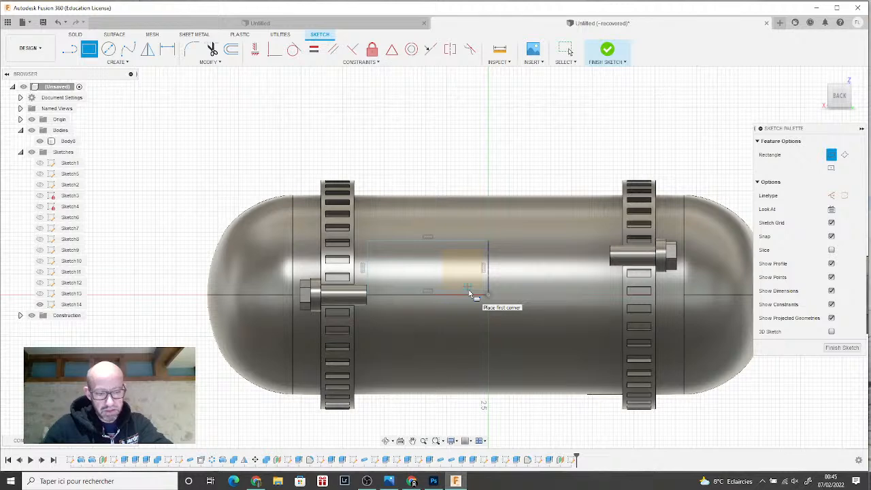
pyautogui.press('Escape')
# - Stretch the rectangle's short outer edge away from the origin, past the strap to the bolt head, for a length of about 4.4 mm
pyautogui.click(364, 267)
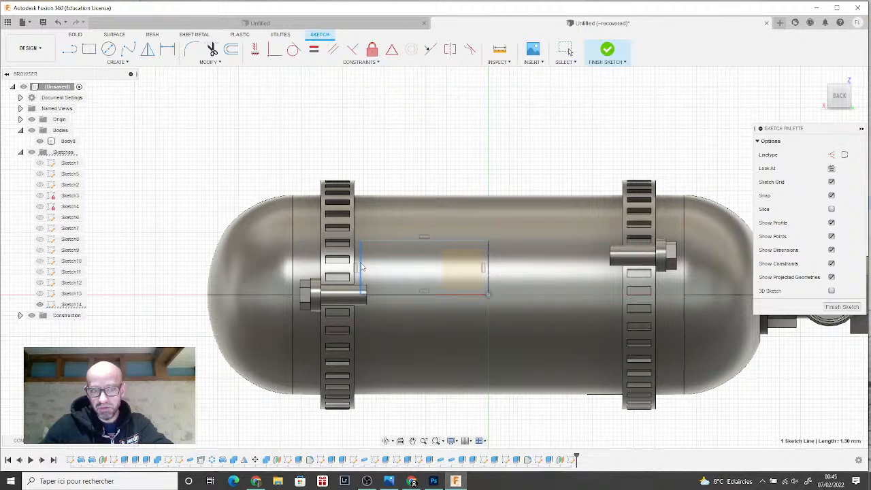
pyautogui.click(362, 266)
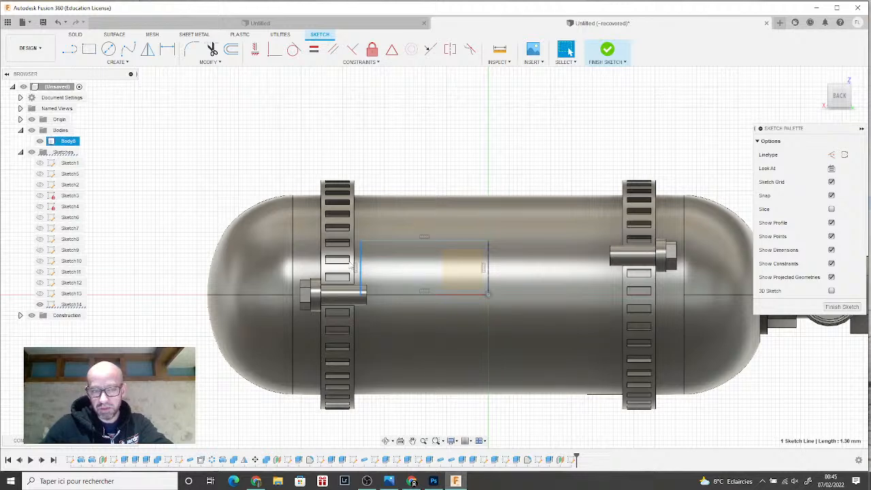
pyautogui.moveTo(358, 268); pyautogui.dragTo(304, 269)
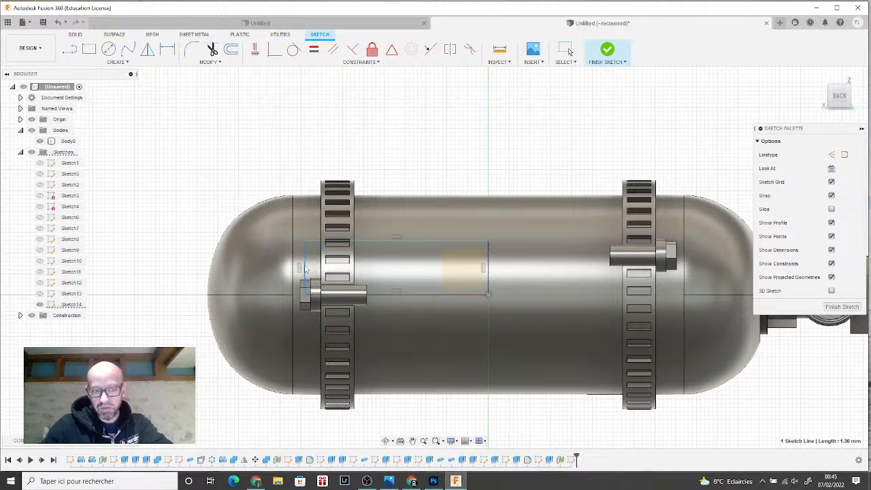
# - Mirror the rectangle's long upper edge and short outer edge across its vertical edge through the origin
pyautogui.click(152, 55)
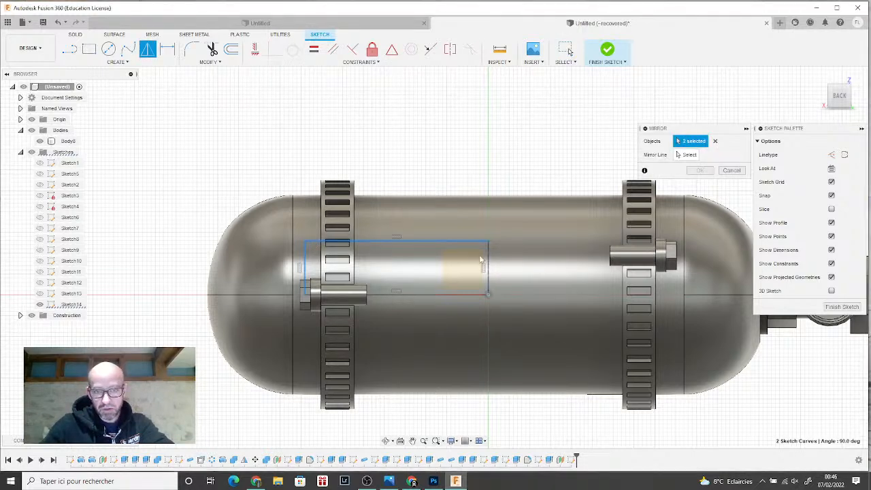
pyautogui.click(688, 156)
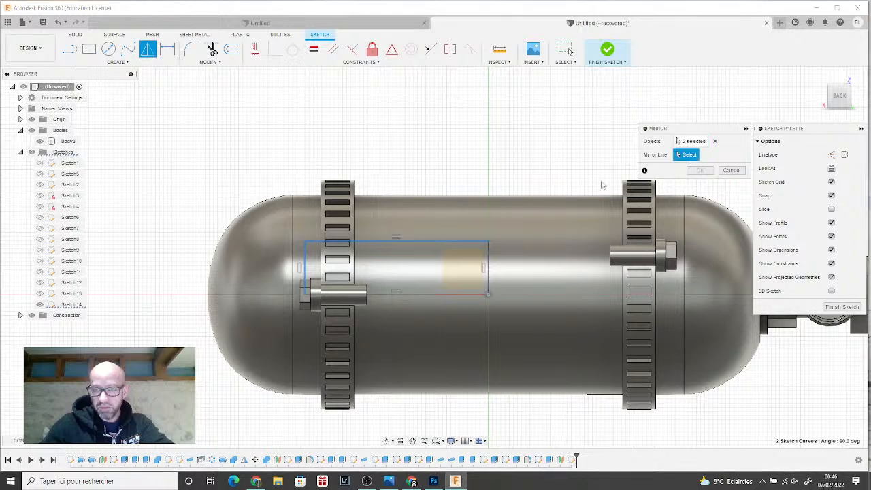
pyautogui.click(489, 271)
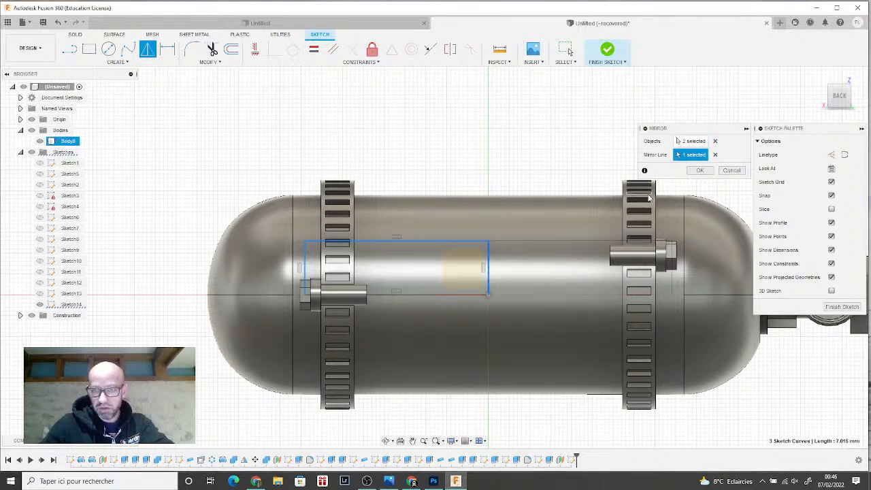
pyautogui.click(699, 171)
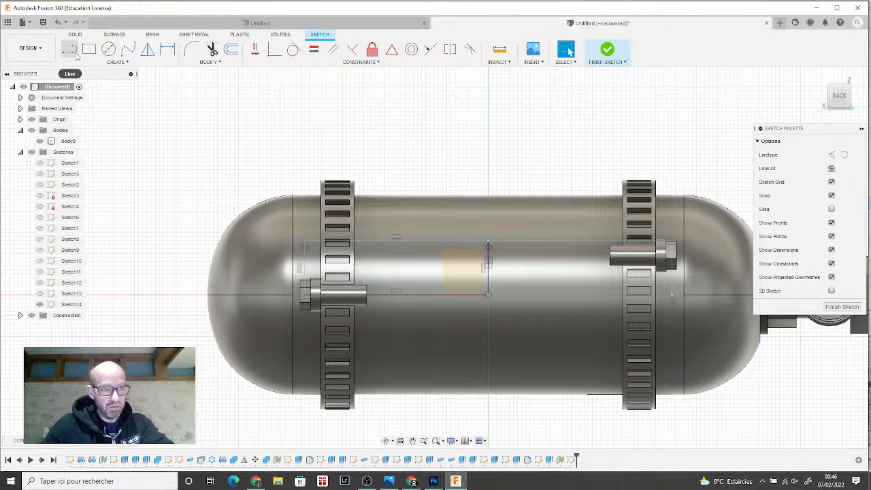
# - Mirror the four outer lines across the rectangle's horizontal edge through the origin to close the full outline, and finish the sketch
pyautogui.click(148, 49)
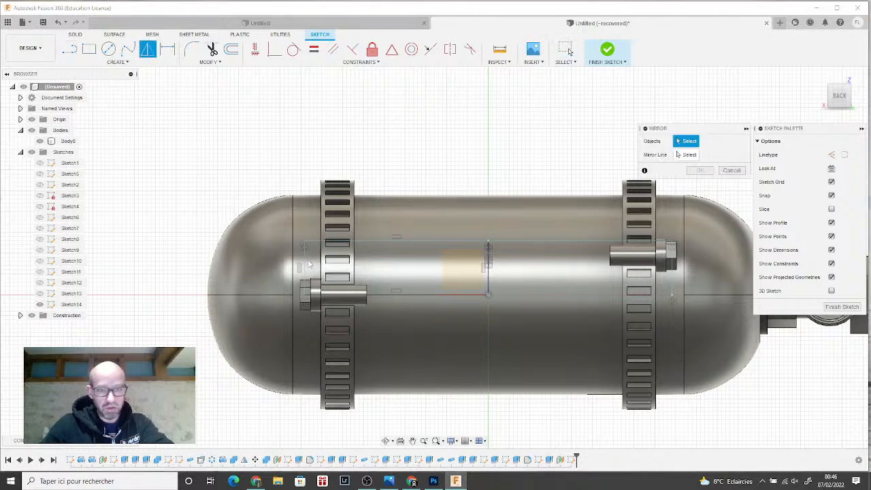
pyautogui.click(364, 245)
pyautogui.click(405, 243)
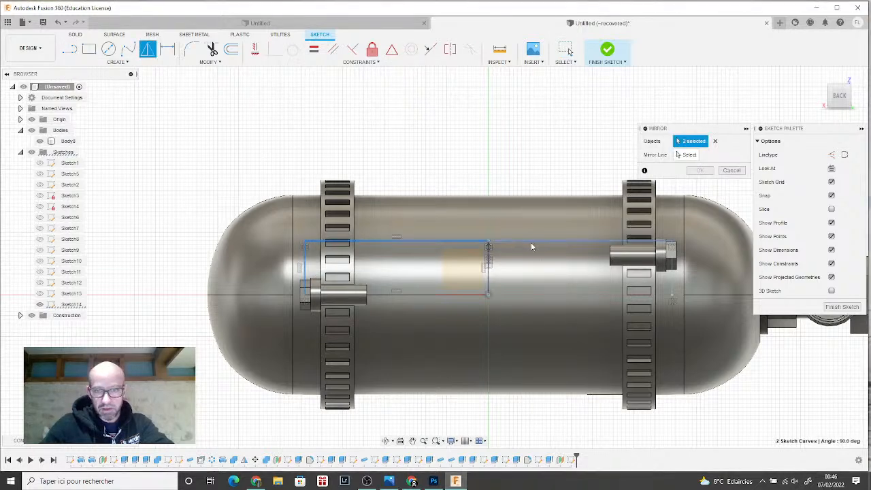
pyautogui.click(672, 269)
pyautogui.click(674, 243)
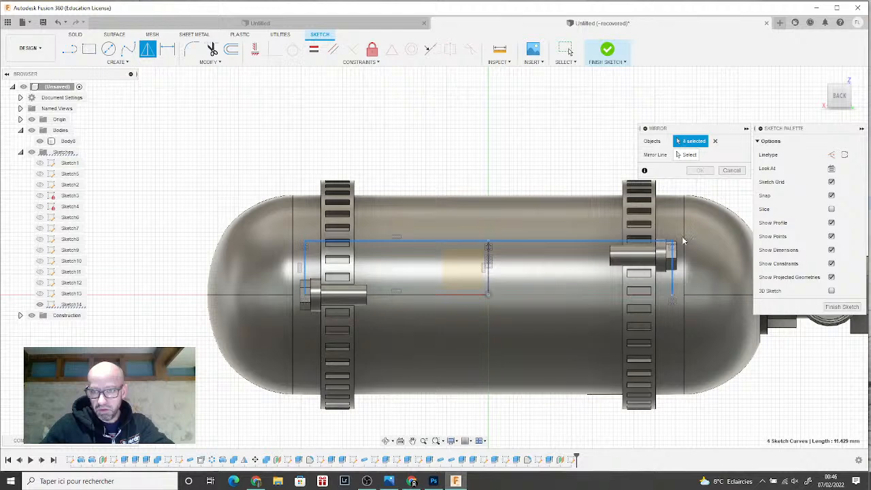
pyautogui.click(687, 155)
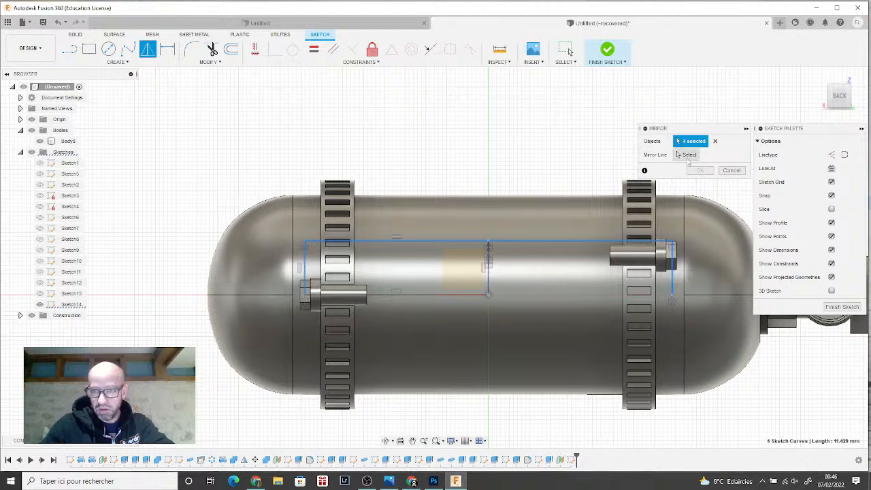
pyautogui.click(431, 296)
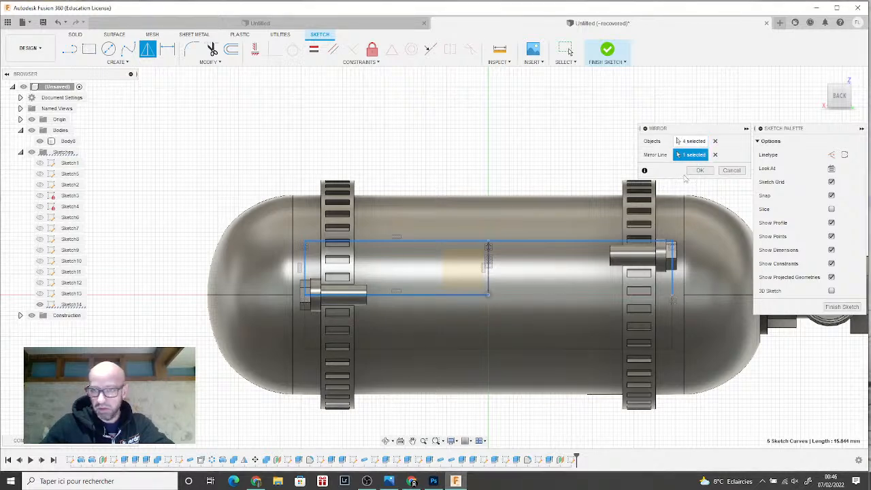
pyautogui.click(700, 171)
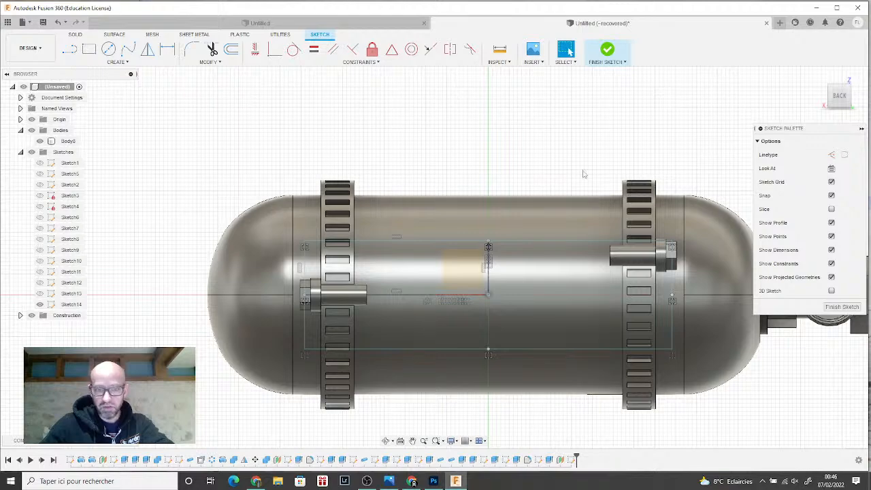
pyautogui.click(835, 101)
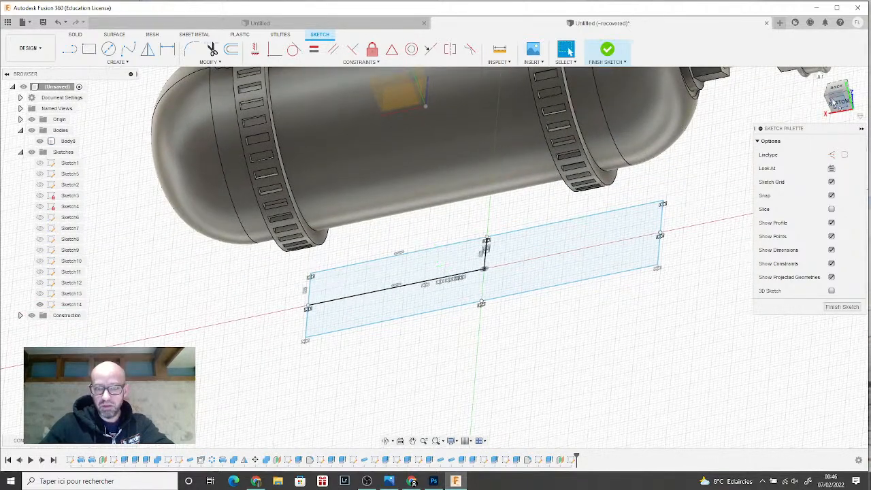
pyautogui.click(607, 49)
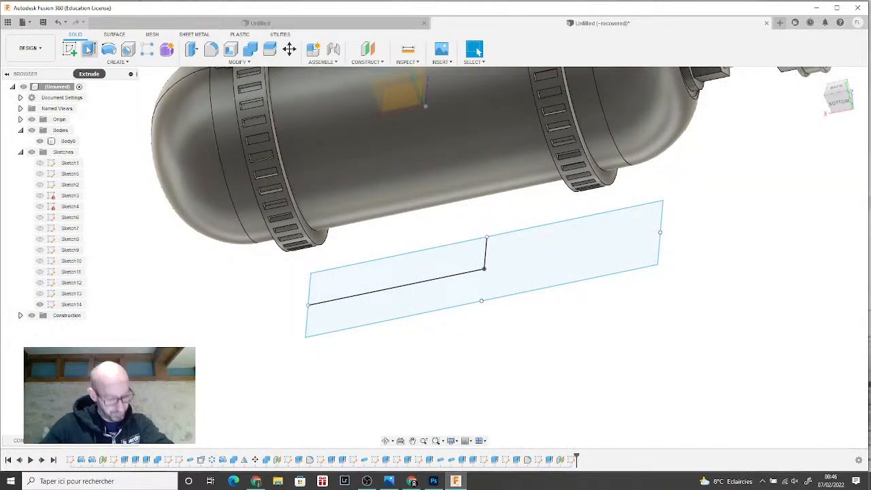
# - Start an extrusion using both profiles of the large rectangle below the tank
pyautogui.click(89, 49)
pyautogui.click(480, 293)
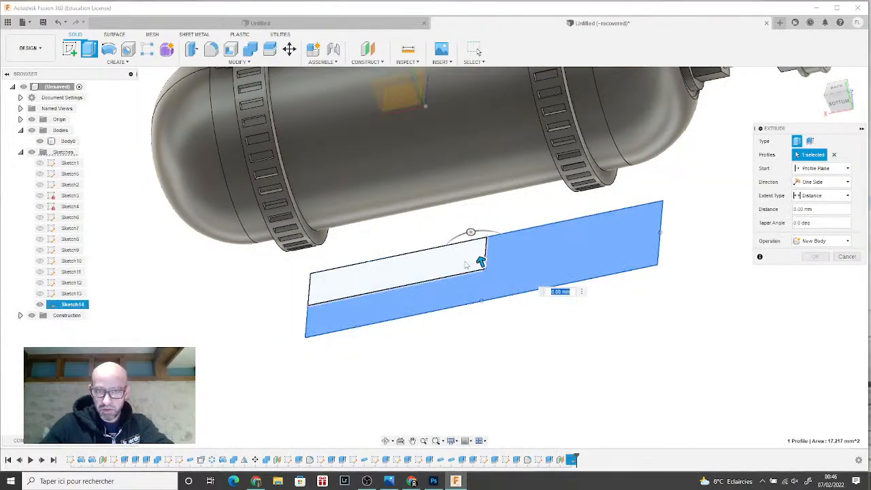
pyautogui.click(467, 264)
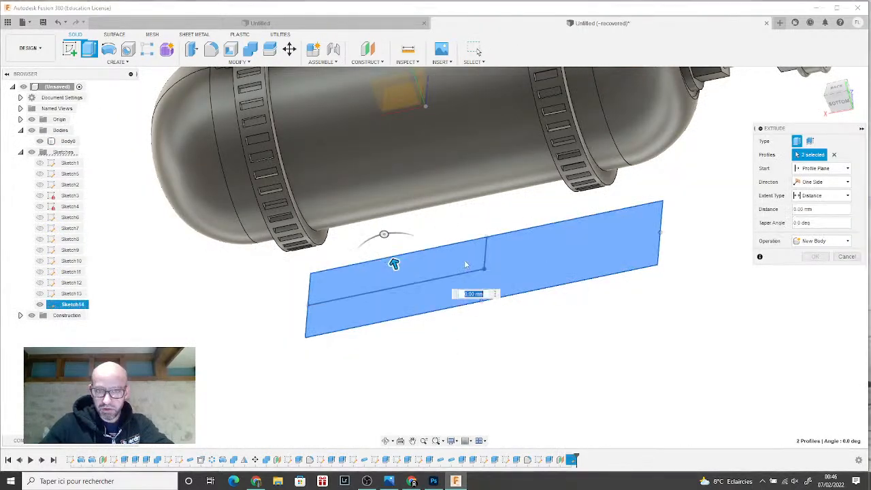
pyautogui.click(824, 170)
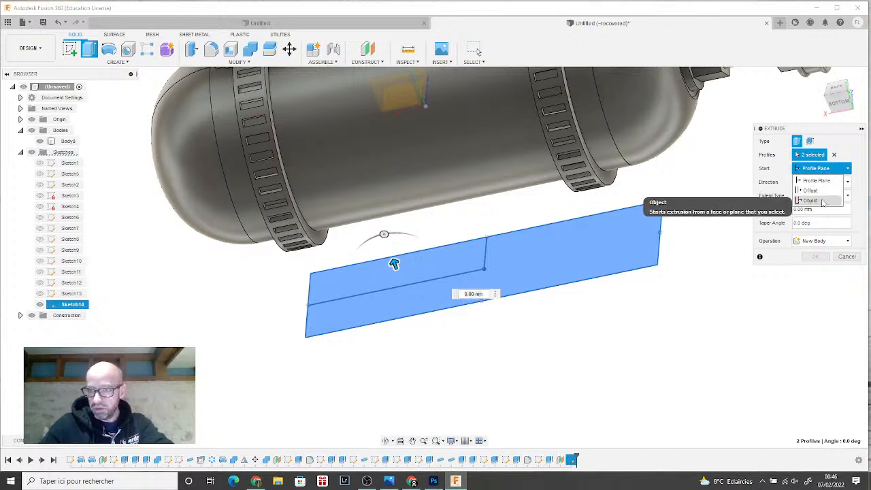
pyautogui.click(693, 193)
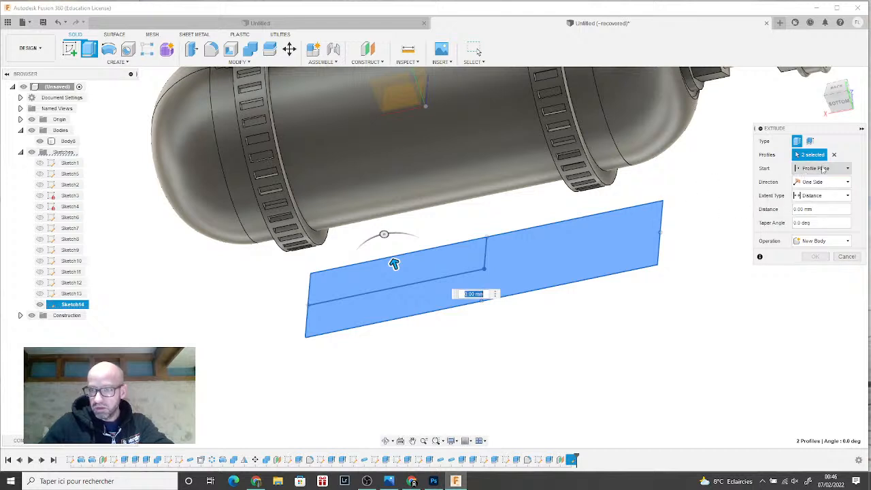
pyautogui.click(823, 169)
pyautogui.click(820, 190)
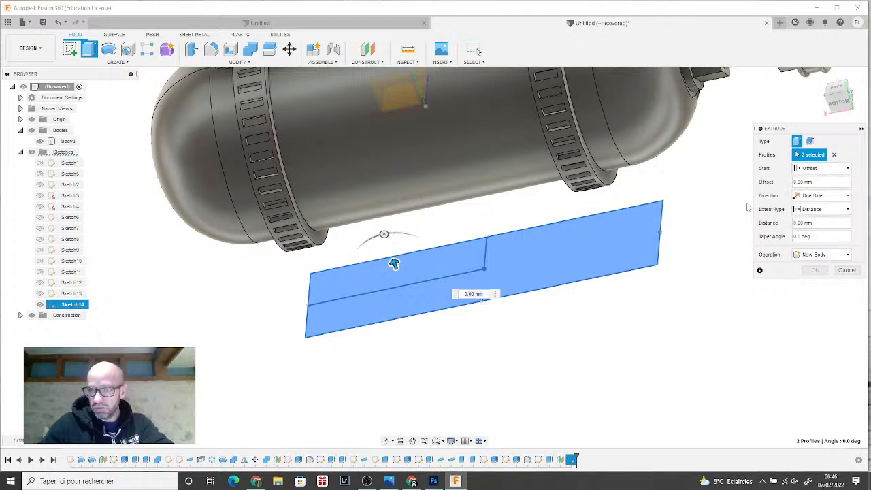
pyautogui.keyDown('shift'); pyautogui.moveTo(393, 258); pyautogui.dragTo(395, 275, button='middle'); pyautogui.keyUp('shift')
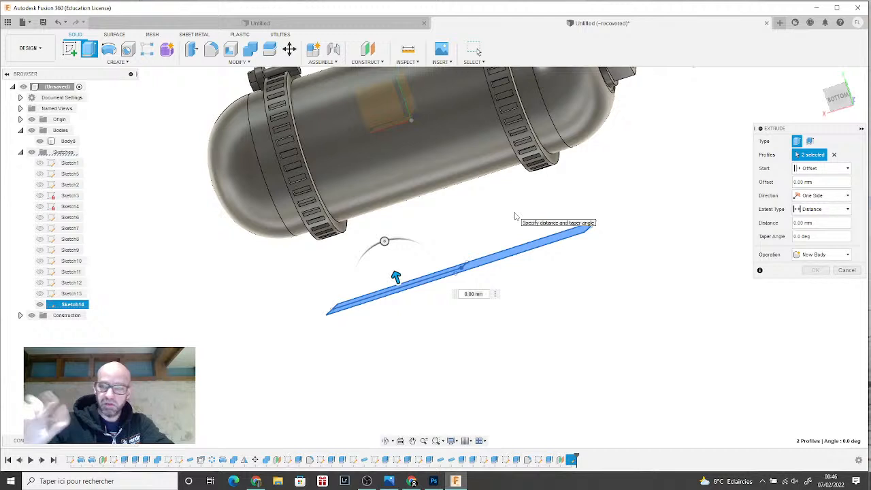
pyautogui.click(824, 168)
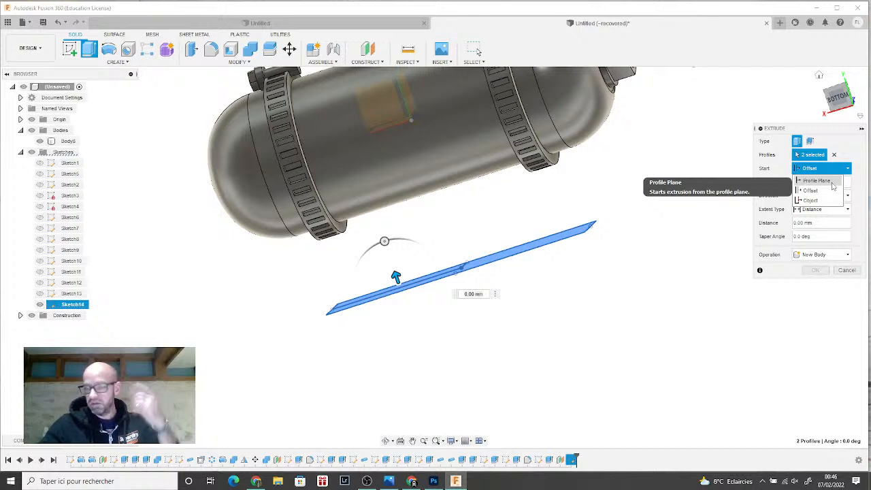
pyautogui.click(832, 185)
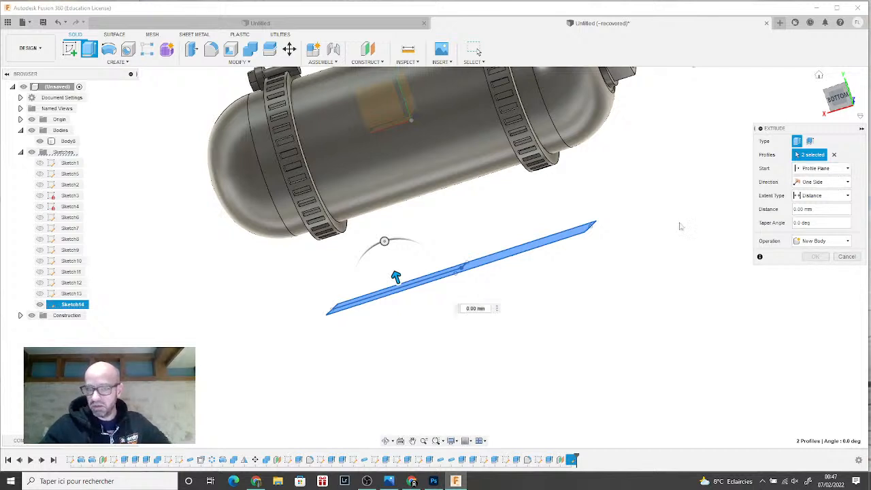
pyautogui.click(819, 196)
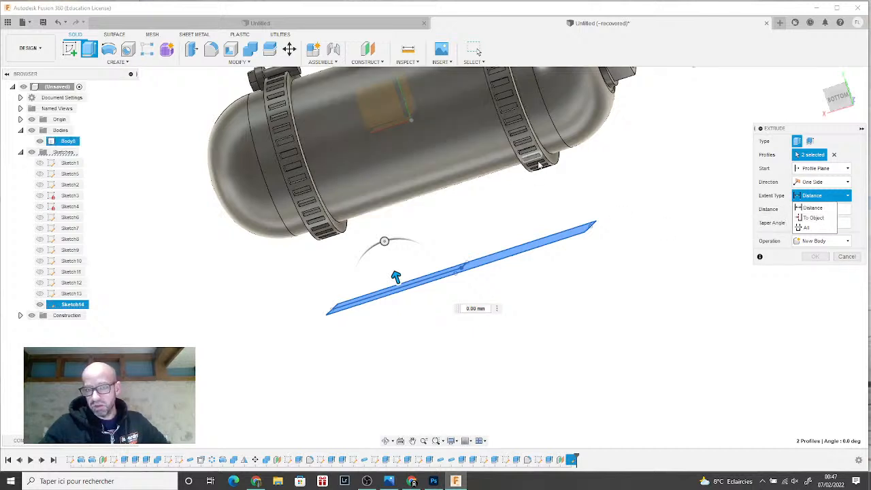
pyautogui.click(820, 209)
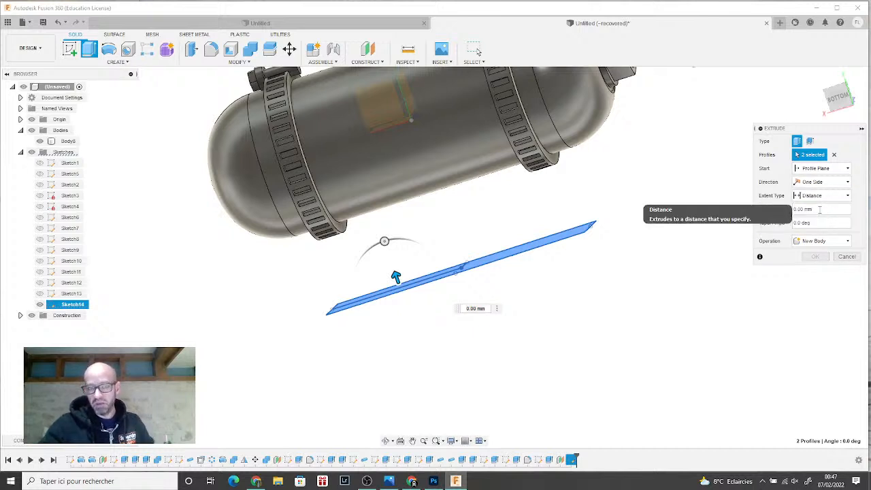
# - Extrude both rectangle profiles 3.50 mm up into the tank and join the block to the tank body
pyautogui.moveTo(395, 280); pyautogui.dragTo(359, 174)
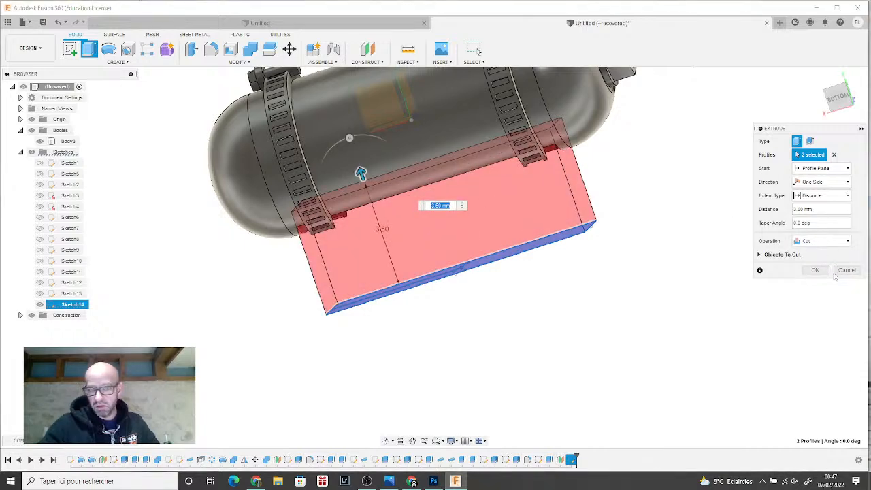
pyautogui.click(822, 241)
pyautogui.click(810, 253)
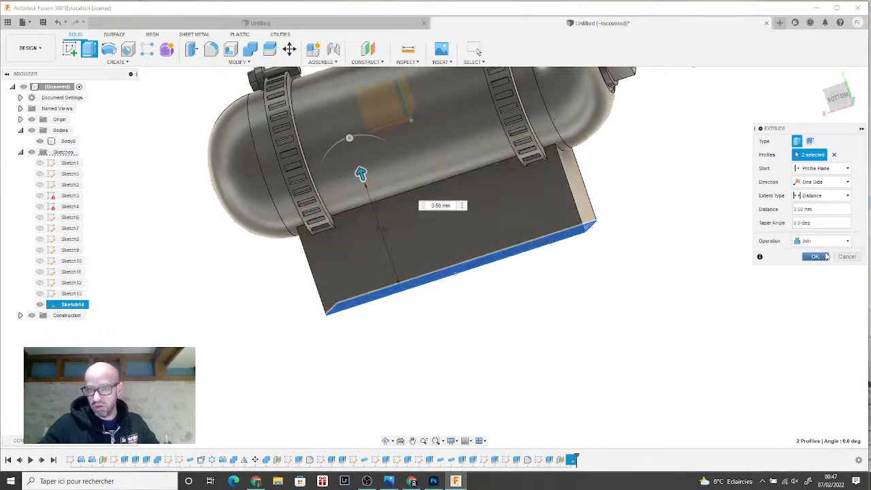
pyautogui.click(854, 124)
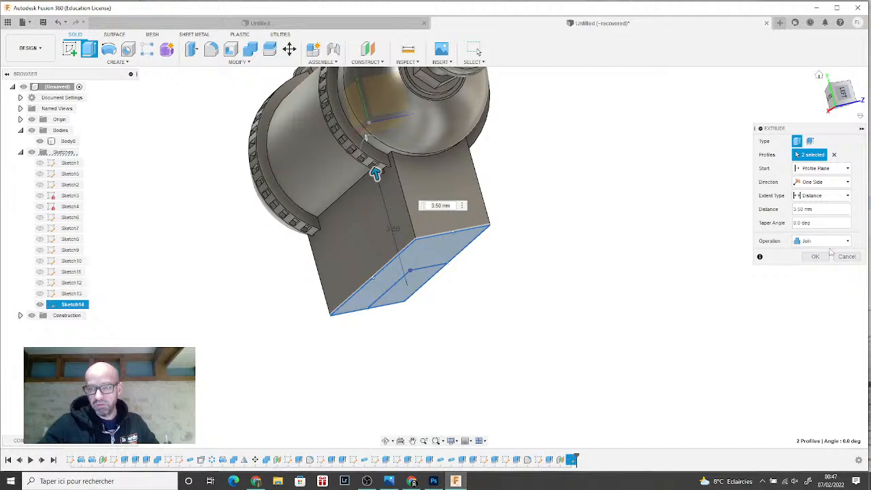
pyautogui.click(814, 256)
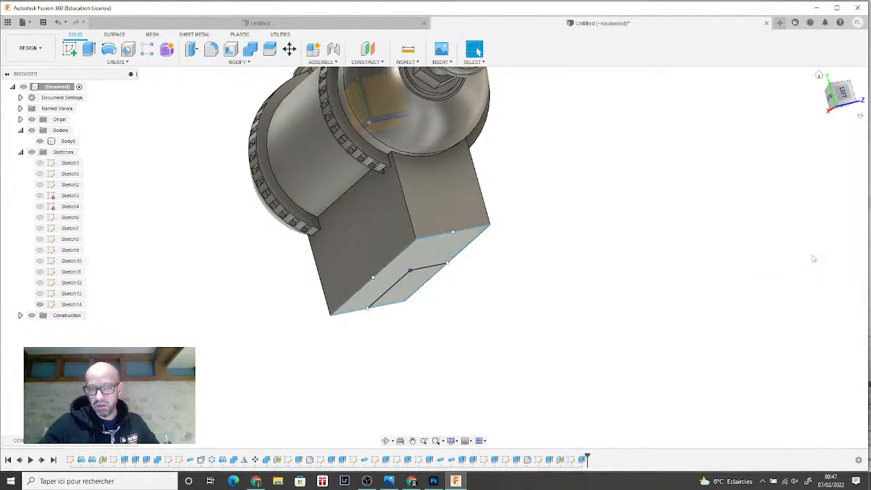
# - Cut 1.50 mm off the underside of the support block using both rectangle profiles
pyautogui.click(90, 49)
pyautogui.click(422, 275)
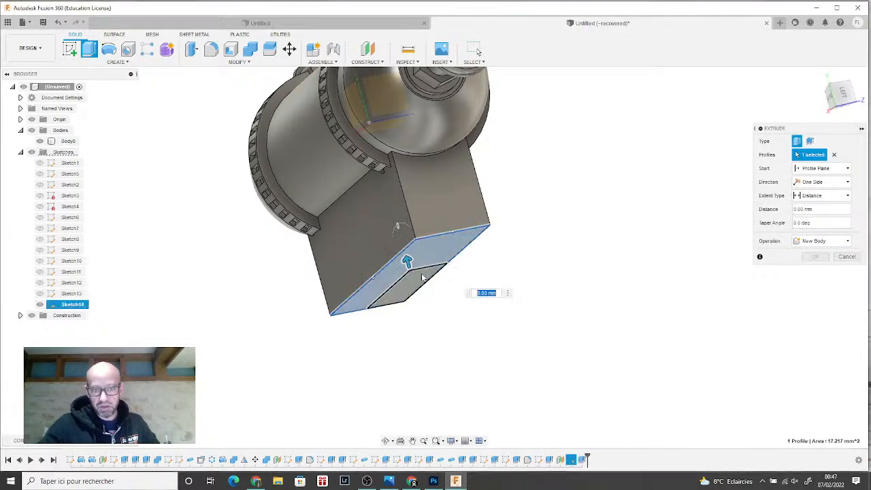
pyautogui.click(422, 276)
pyautogui.moveTo(407, 264); pyautogui.dragTo(393, 235)
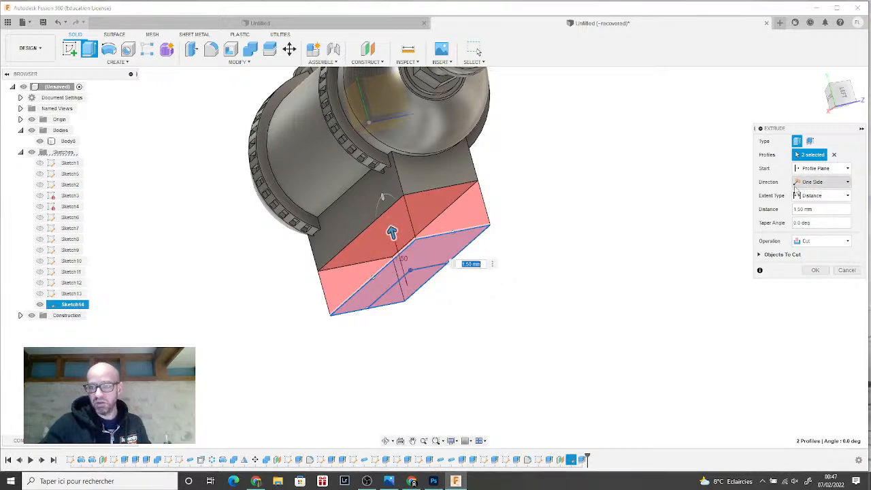
pyautogui.click(812, 169)
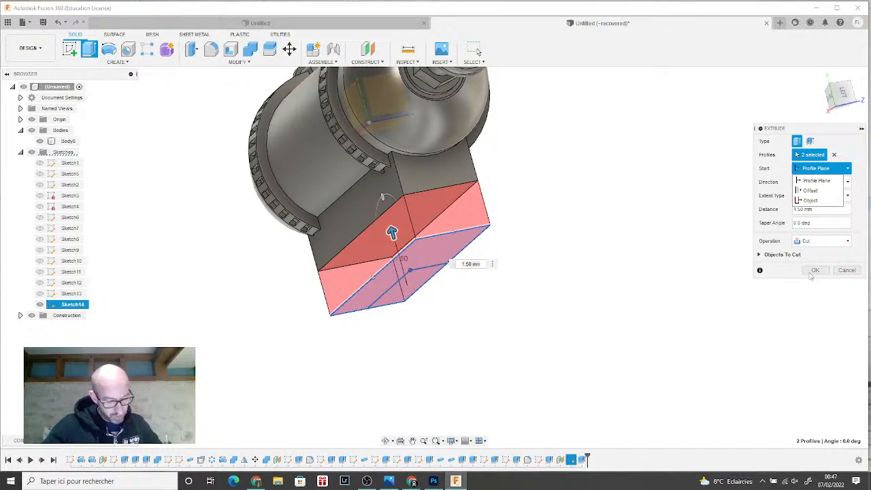
pyautogui.click(815, 270)
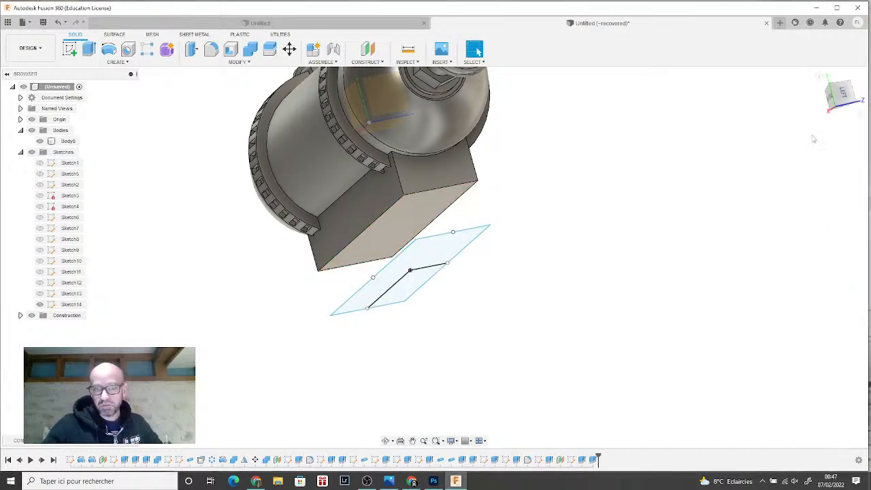
# - Move the support sketch's short outer edge inward to the inner side of the strap, shortening the block to fit between both straps
pyautogui.moveTo(435, 257)
pyautogui.keyDown('shift'); pyautogui.mouseDown(button='middle')
pyautogui.moveTo(381, 259)
pyautogui.moveTo(439, 238)
pyautogui.moveTo(366, 218)
pyautogui.mouseUp(button='middle'); pyautogui.keyUp('shift')
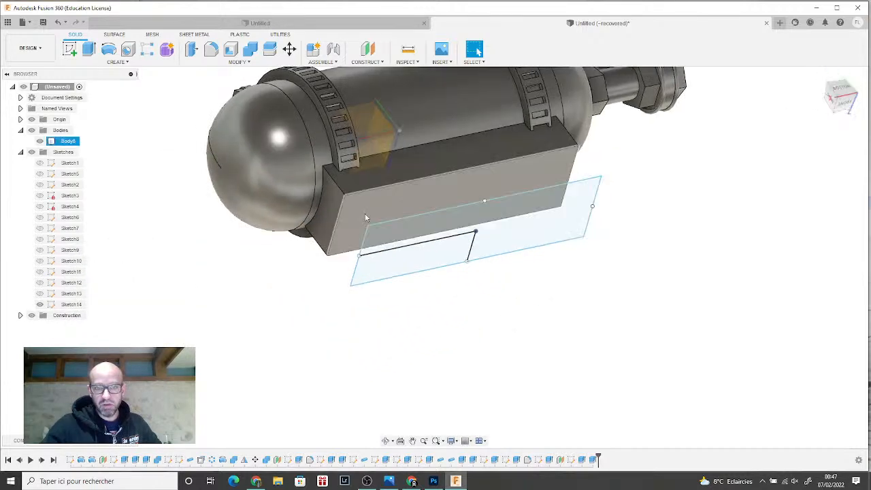
pyautogui.keyDown('shift'); pyautogui.moveTo(436, 258); pyautogui.dragTo(610, 356, button='middle'); pyautogui.keyUp('shift')
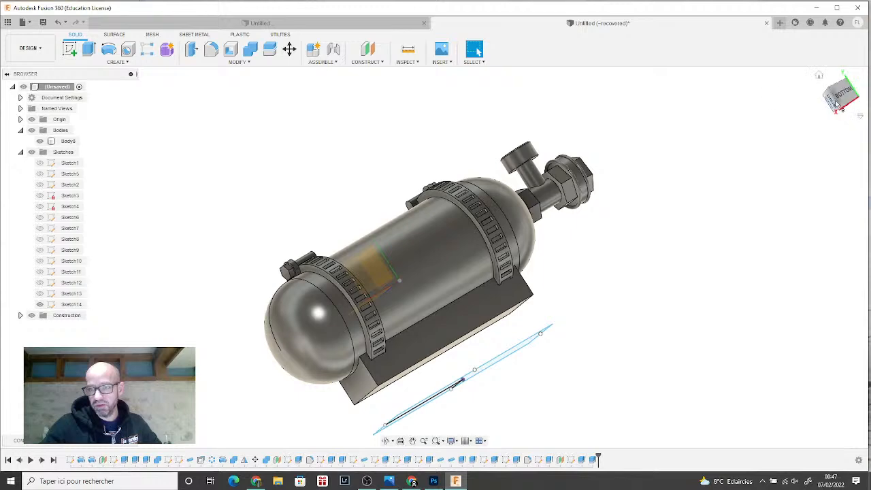
pyautogui.moveTo(832, 94)
pyautogui.mouseDown()
pyautogui.moveTo(805, 102)
pyautogui.moveTo(790, 85)
pyautogui.mouseUp()
pyautogui.keyDown('shift'); pyautogui.moveTo(595, 251); pyautogui.dragTo(593, 241, button='middle'); pyautogui.keyUp('shift')
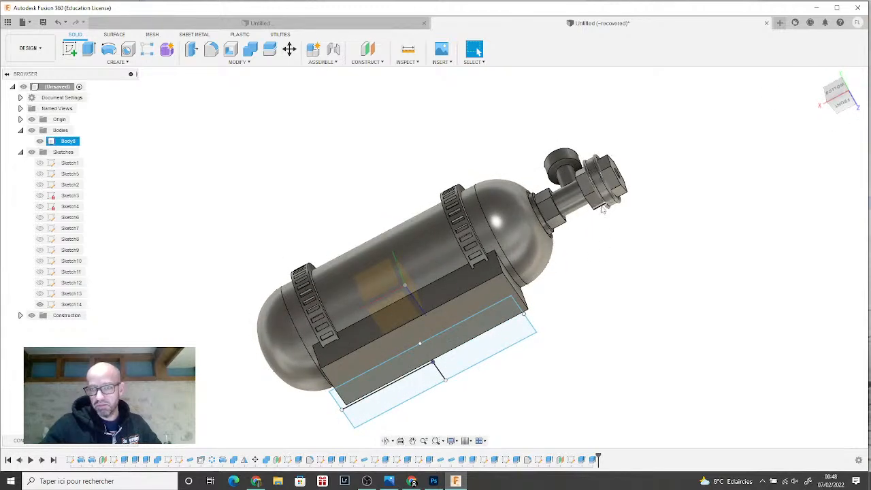
pyautogui.moveTo(838, 94)
pyautogui.mouseDown()
pyautogui.moveTo(848, 110)
pyautogui.moveTo(840, 95)
pyautogui.moveTo(852, 87)
pyautogui.moveTo(857, 107)
pyautogui.moveTo(839, 89)
pyautogui.mouseUp()
pyautogui.keyDown('shift'); pyautogui.moveTo(518, 309); pyautogui.dragTo(517, 255, button='middle'); pyautogui.keyUp('shift')
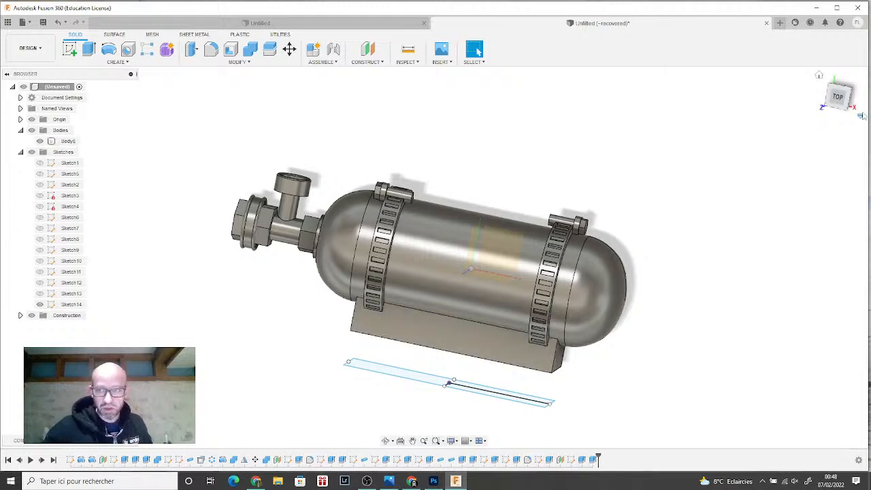
pyautogui.moveTo(482, 343)
pyautogui.keyDown('shift'); pyautogui.mouseDown(button='middle')
pyautogui.moveTo(477, 310)
pyautogui.moveTo(408, 279)
pyautogui.moveTo(394, 208)
pyautogui.moveTo(432, 296)
pyautogui.mouseUp(button='middle'); pyautogui.keyUp('shift')
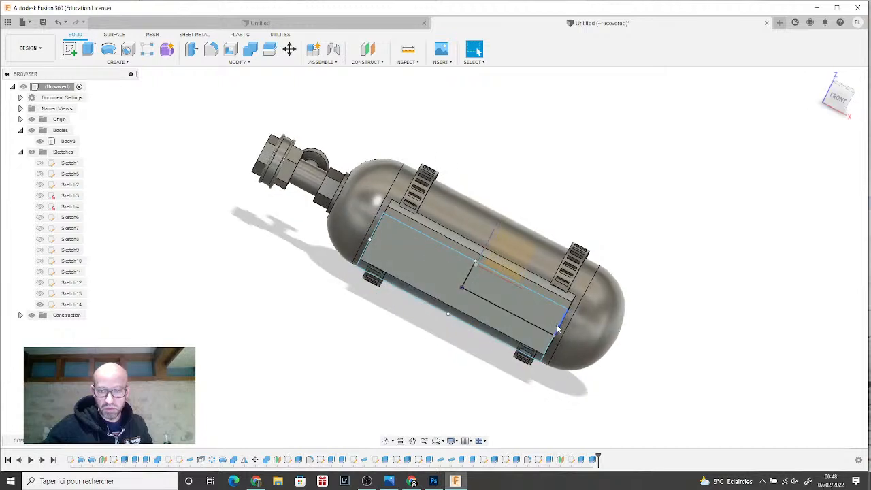
pyautogui.moveTo(556, 325)
pyautogui.mouseDown()
pyautogui.moveTo(535, 310)
pyautogui.moveTo(541, 314)
pyautogui.mouseUp()
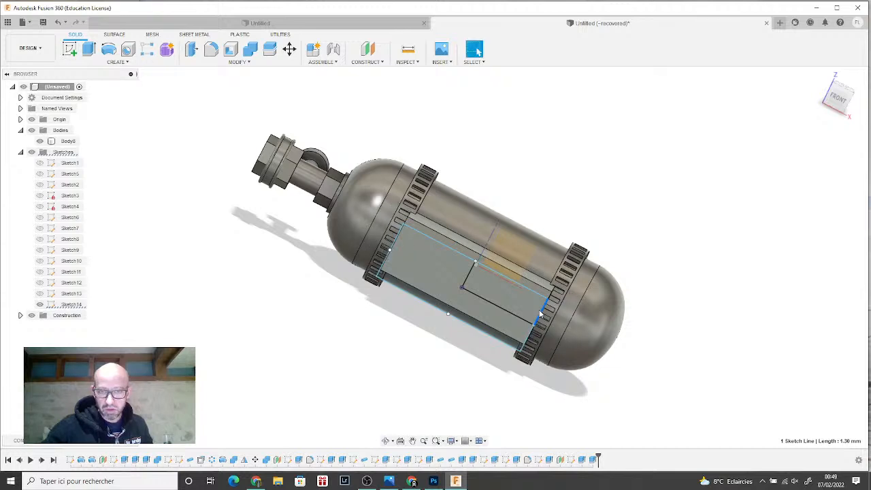
pyautogui.click(542, 315)
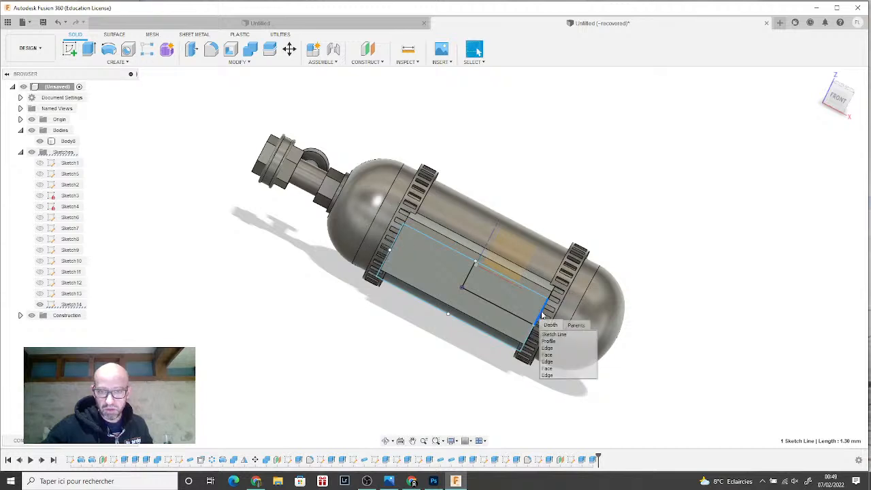
pyautogui.click(594, 300)
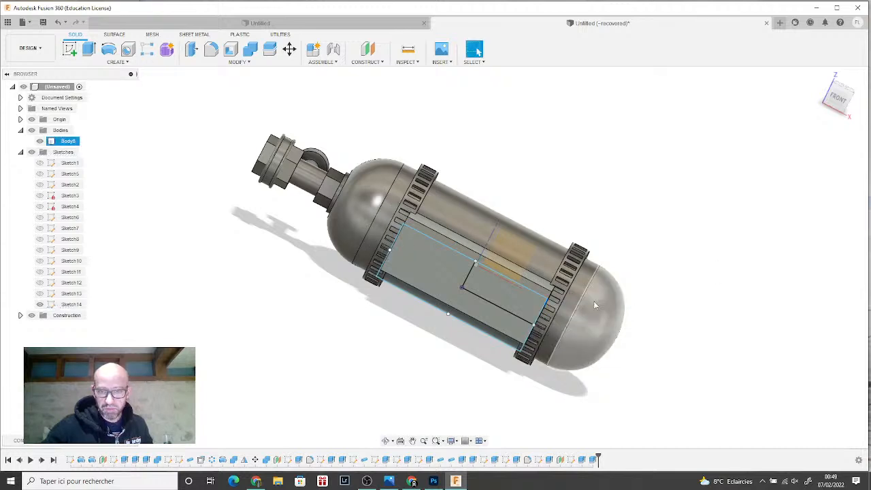
pyautogui.press('Escape')
pyautogui.click(543, 310)
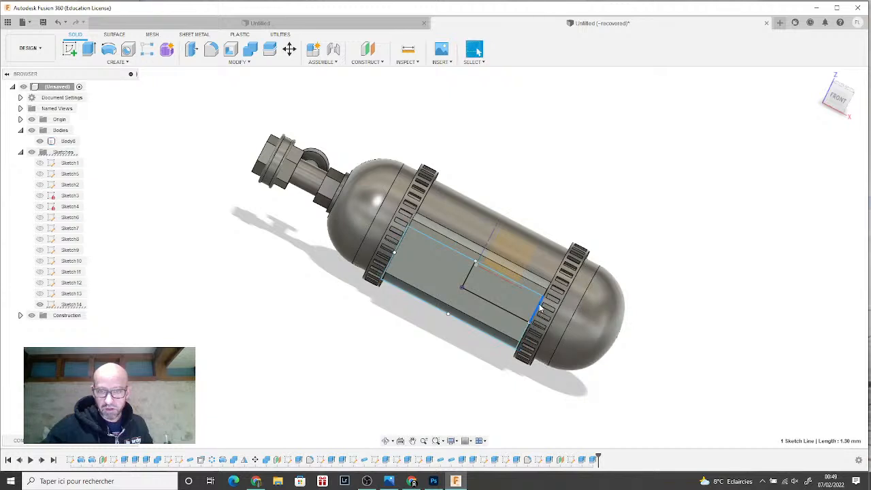
pyautogui.click(541, 310)
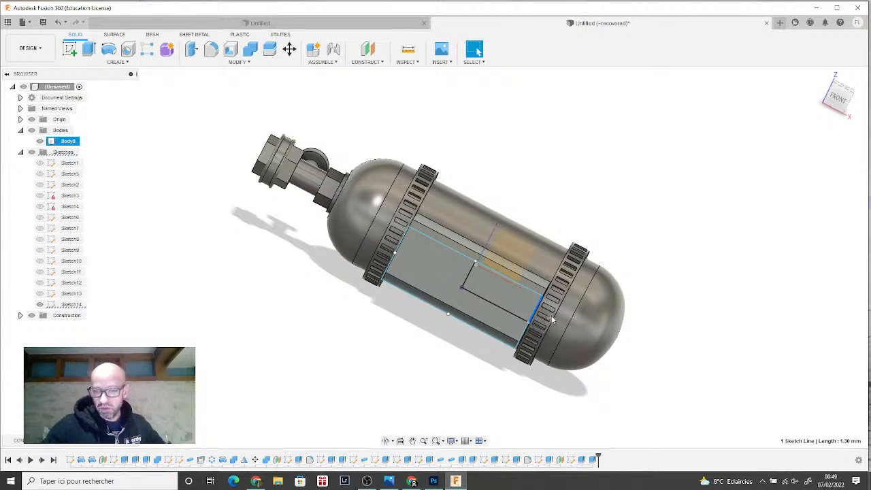
# - Save the design as "Tigercat Wheel well bottle" in Admin Project
pyautogui.moveTo(551, 314)
pyautogui.keyDown('shift'); pyautogui.mouseDown(button='middle')
pyautogui.moveTo(548, 354)
pyautogui.moveTo(515, 404)
pyautogui.mouseUp(button='middle'); pyautogui.keyUp('shift')
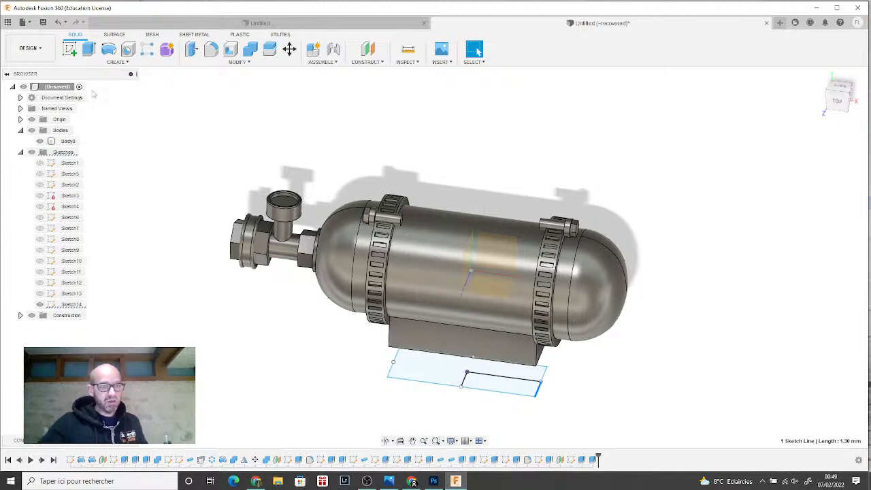
pyautogui.click(43, 22)
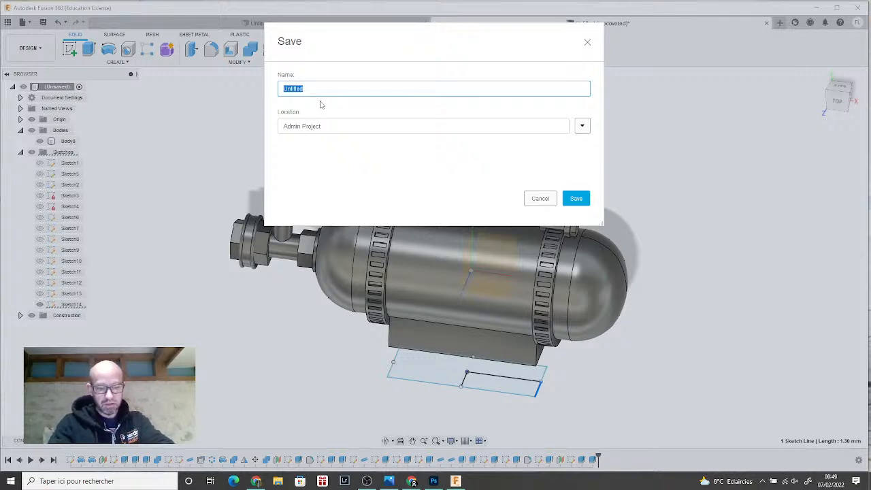
pyautogui.write('T')
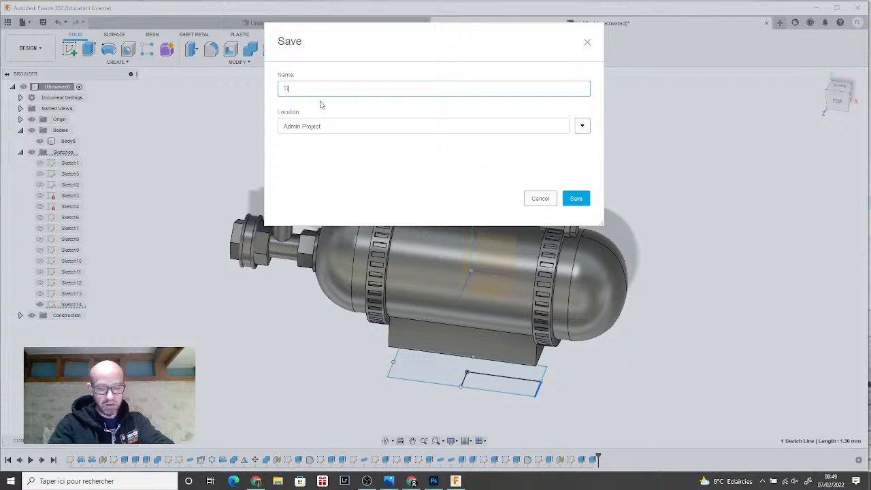
pyautogui.write('igercat Wheel well bottle')
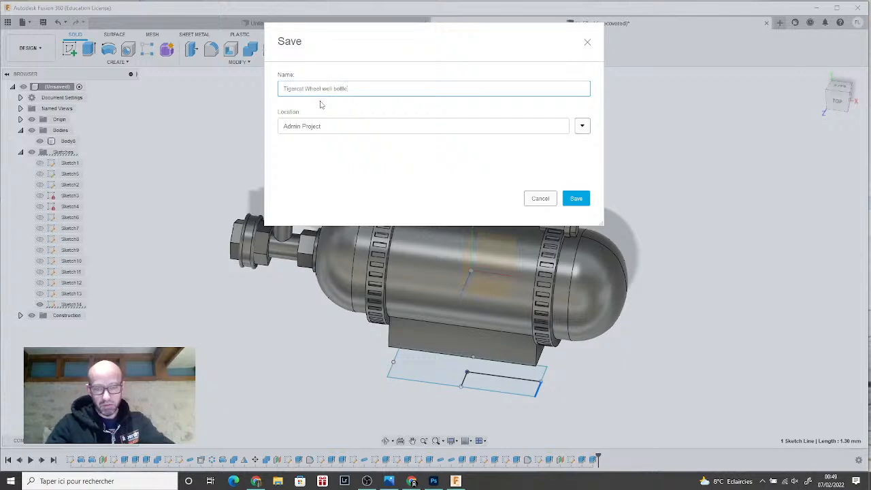
pyautogui.press('Return')
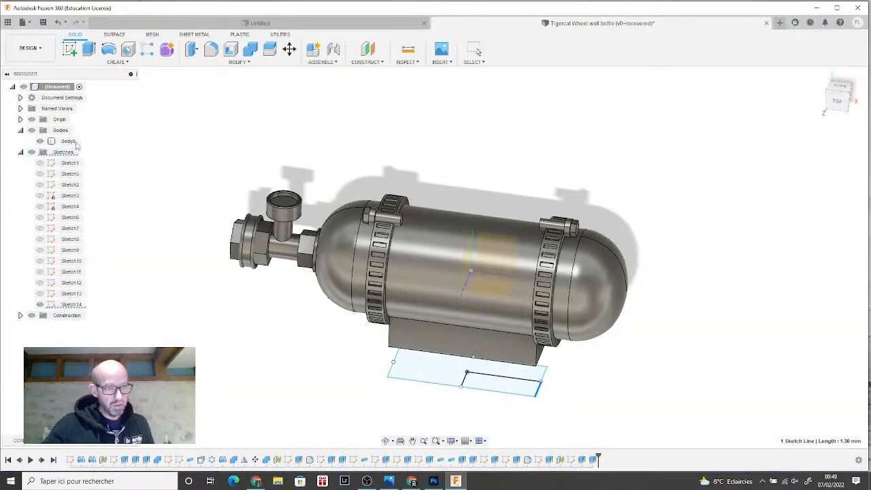
# - Rename the tank body as "Well Bottle"
pyautogui.click(71, 142)
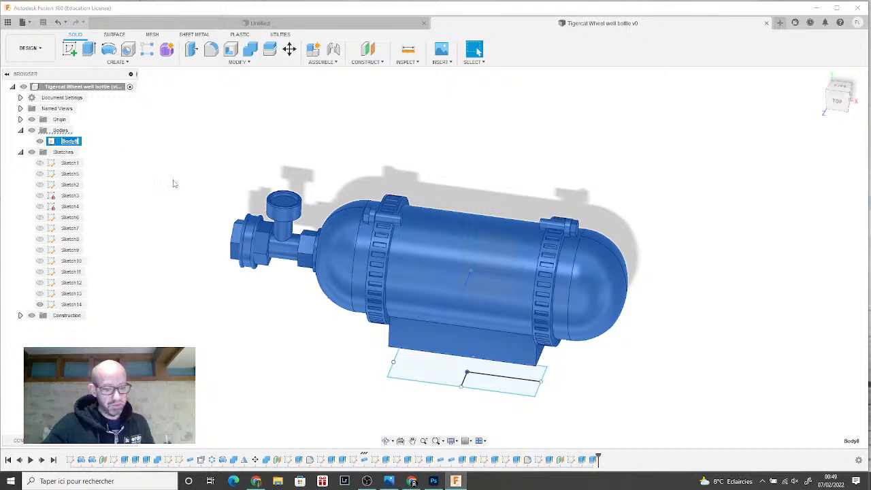
pyautogui.write('Well')
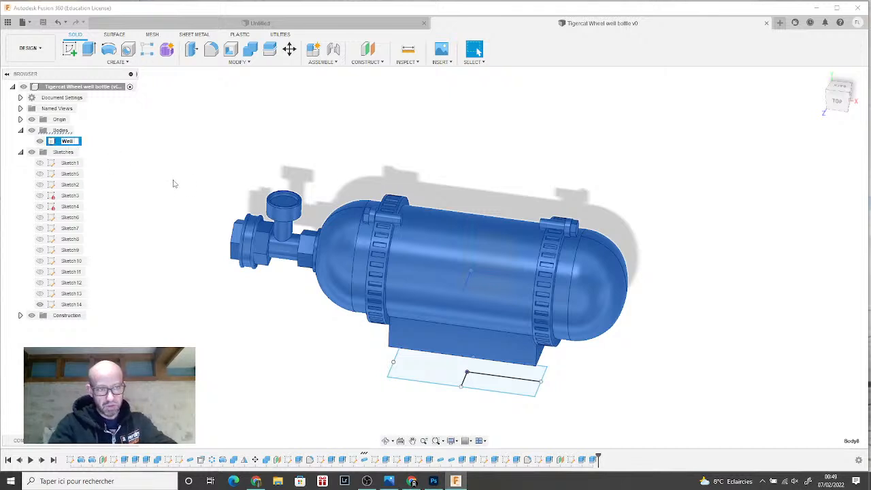
pyautogui.write(' Bottle')
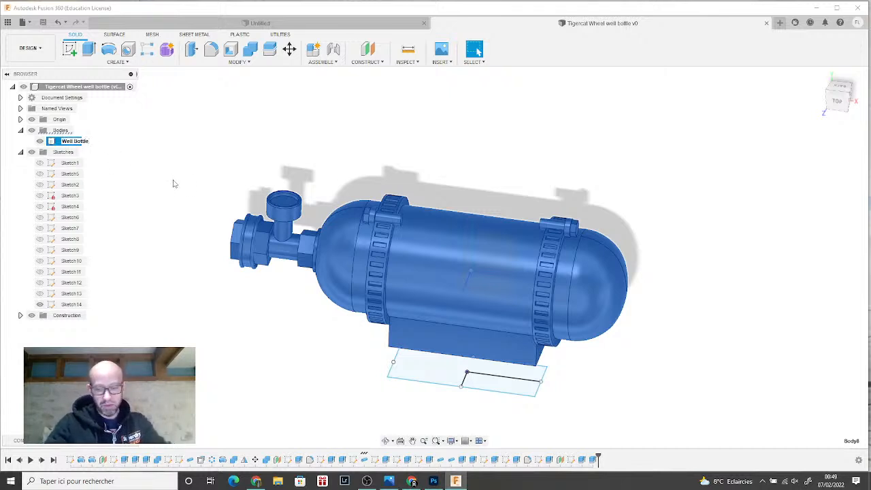
pyautogui.press('Return')
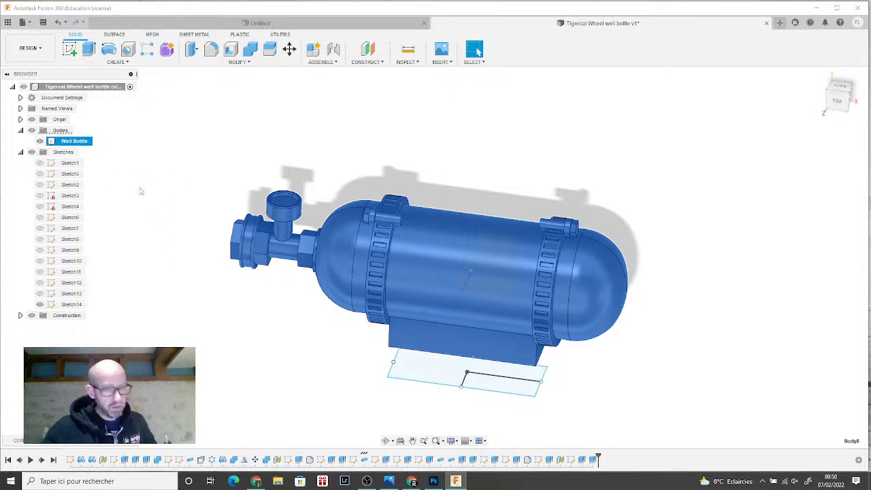
# - Export the Well Bottle body as a binary STL in millimetres with high refinement to Tigercat's Front Fuselage folder, and show the desktop
pyautogui.rightClick(87, 146)
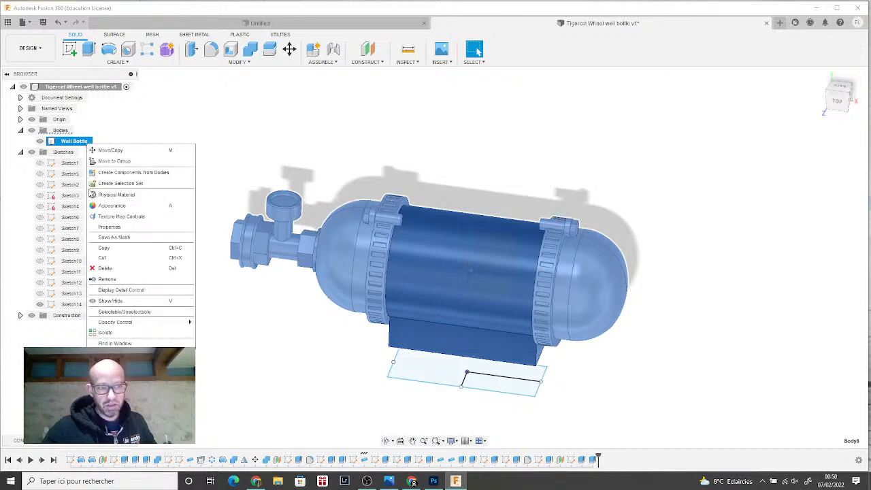
pyautogui.click(115, 237)
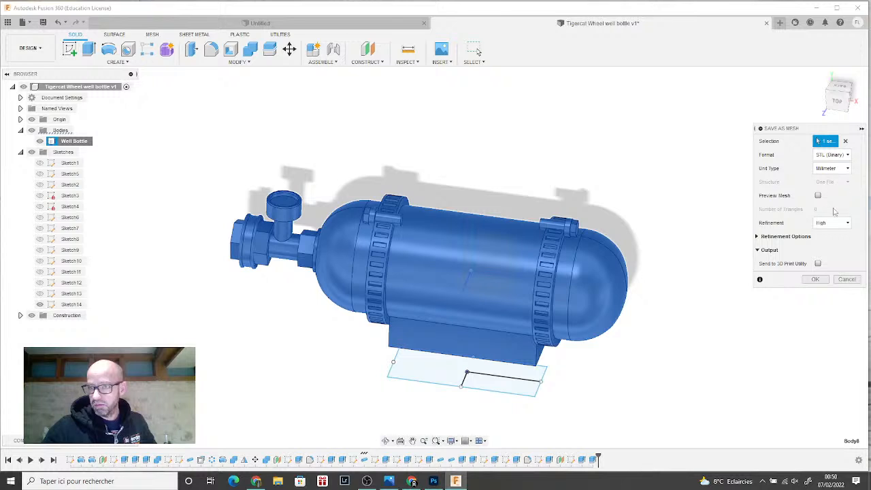
pyautogui.click(816, 279)
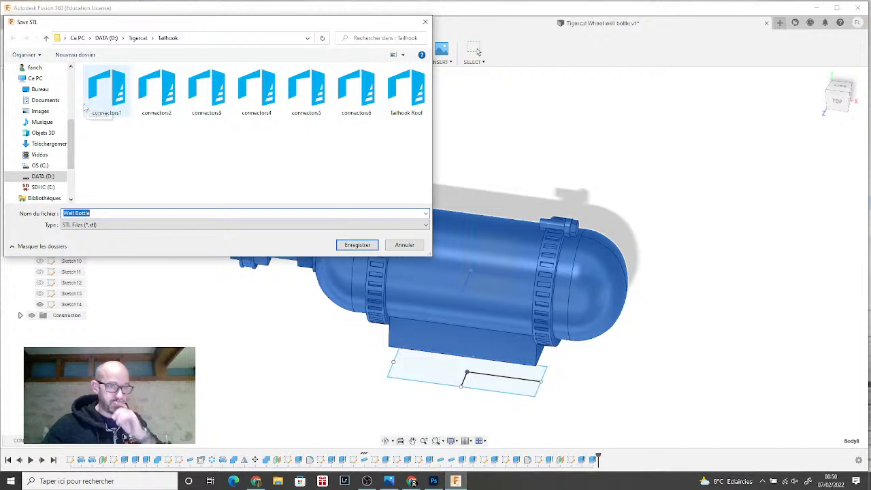
pyautogui.click(46, 38)
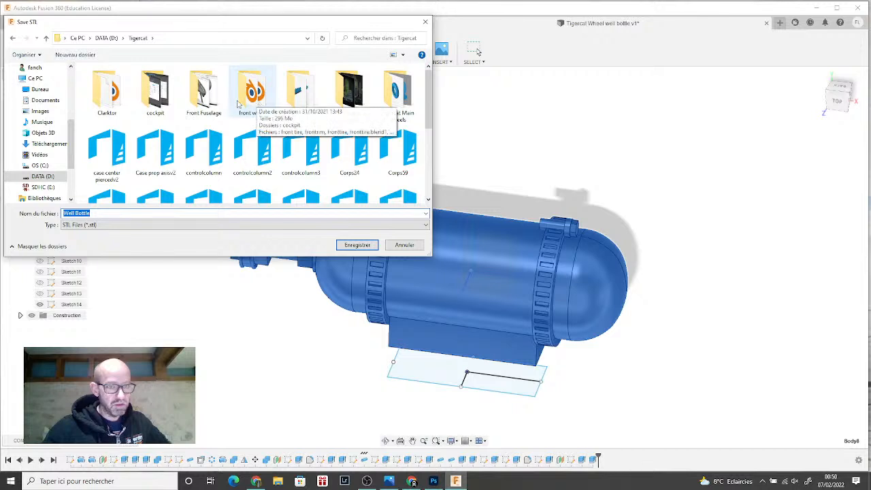
pyautogui.doubleClick(203, 92)
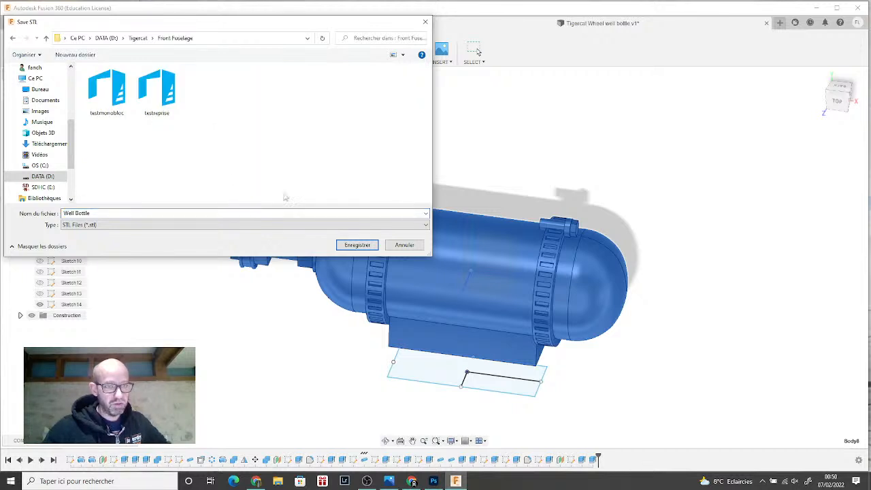
pyautogui.click(361, 246)
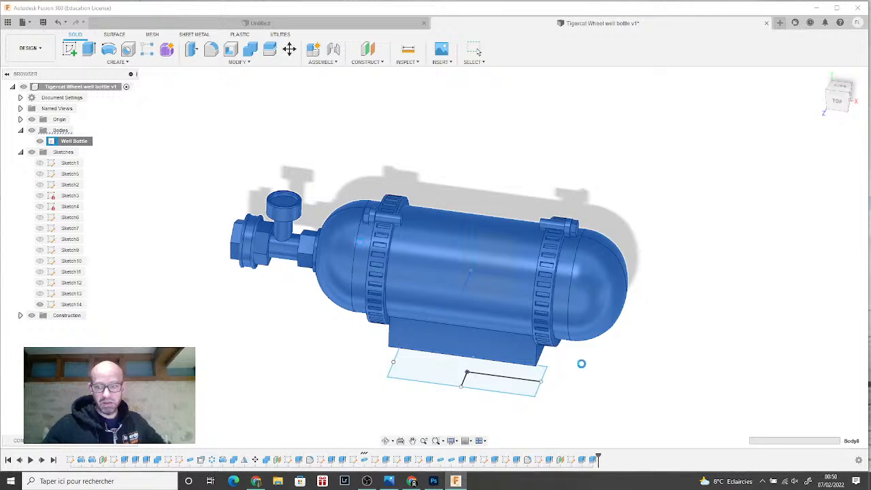
pyautogui.click(808, 422)
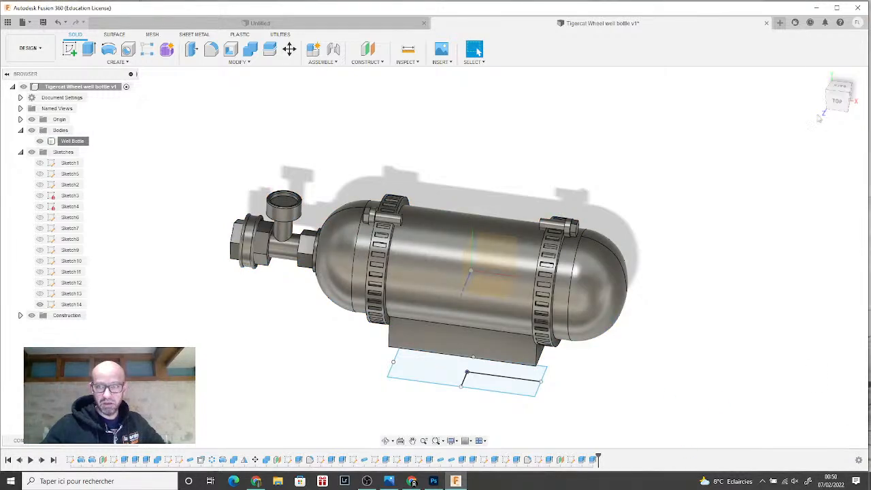
pyautogui.click(816, 8)
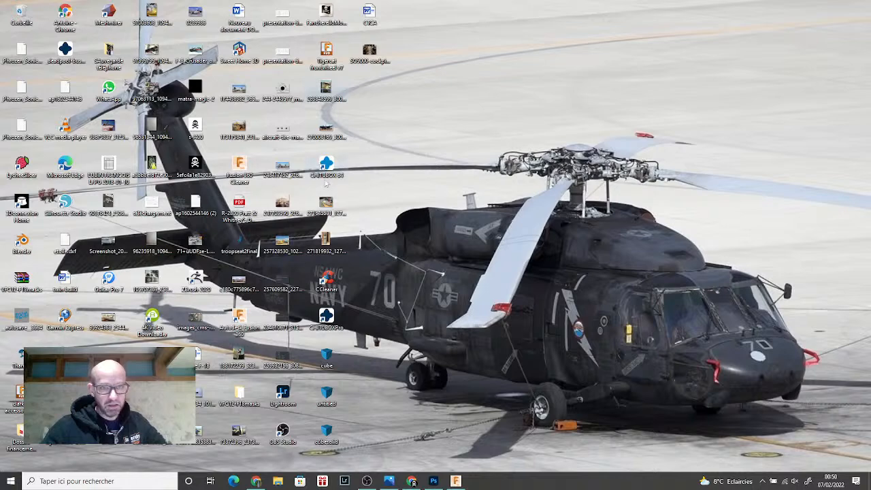
# - Preview the exported Well Bottle file in 3D Builder, and close the viewer to return to the desktop
pyautogui.click(279, 482)
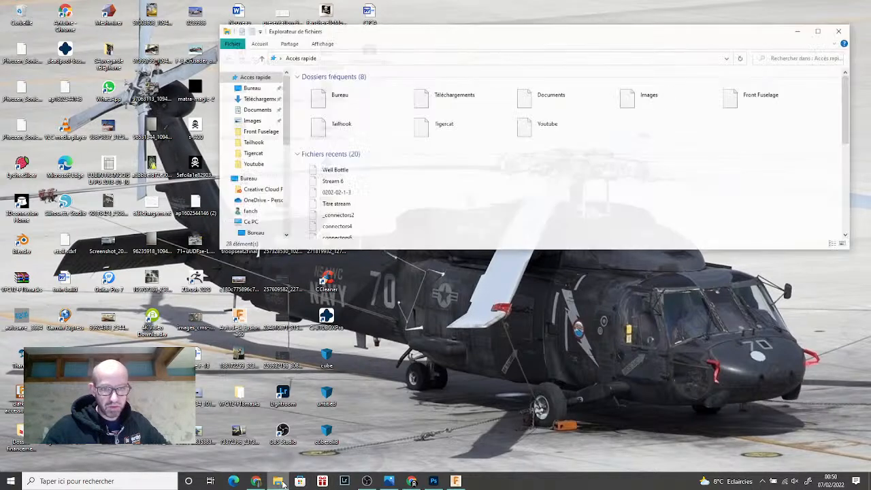
pyautogui.doubleClick(333, 170)
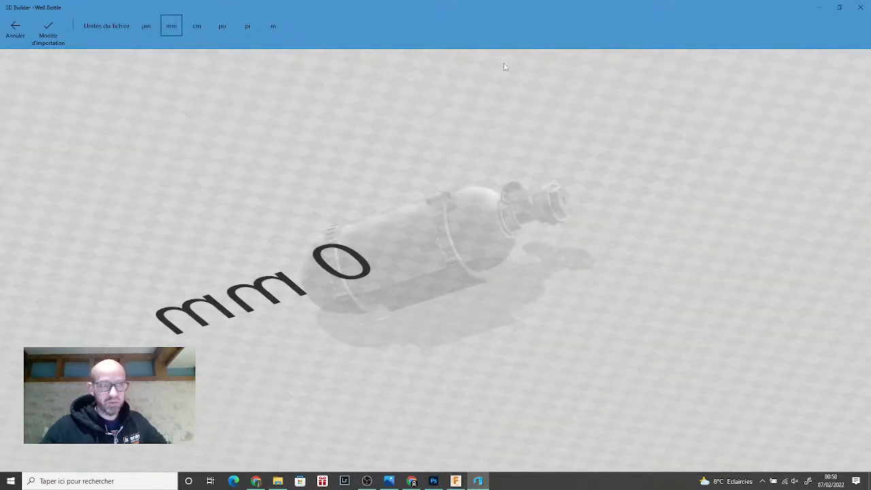
pyautogui.click(862, 10)
pyautogui.click(800, 28)
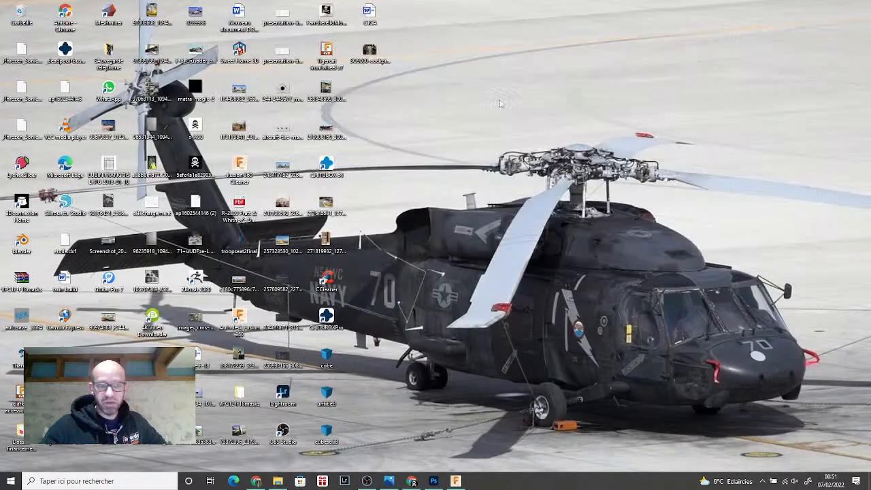
pyautogui.click(344, 324)
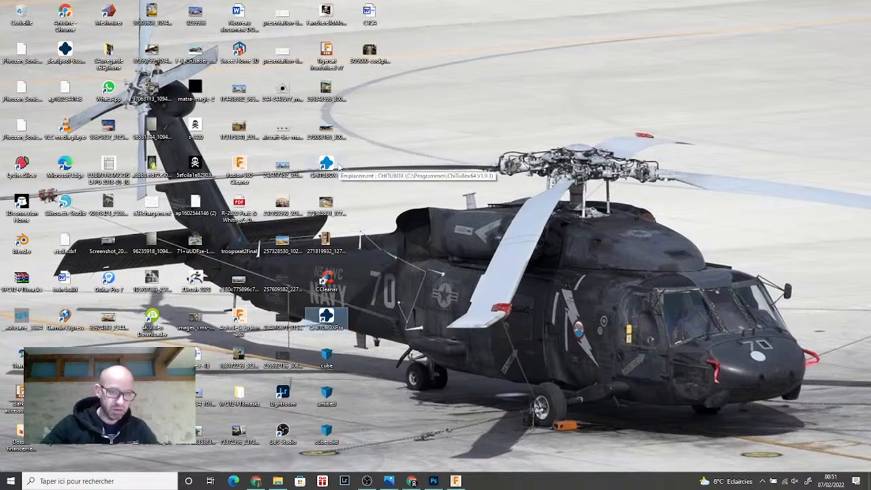
pyautogui.press('Return')
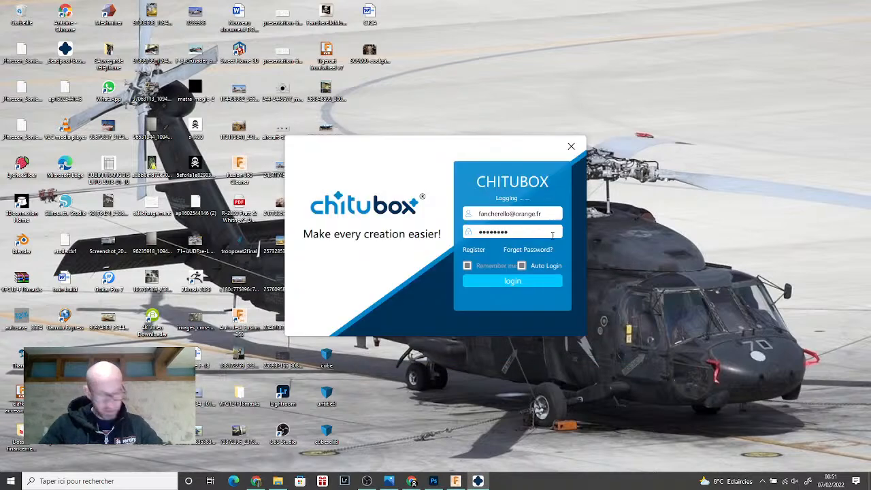
pyautogui.click(571, 147)
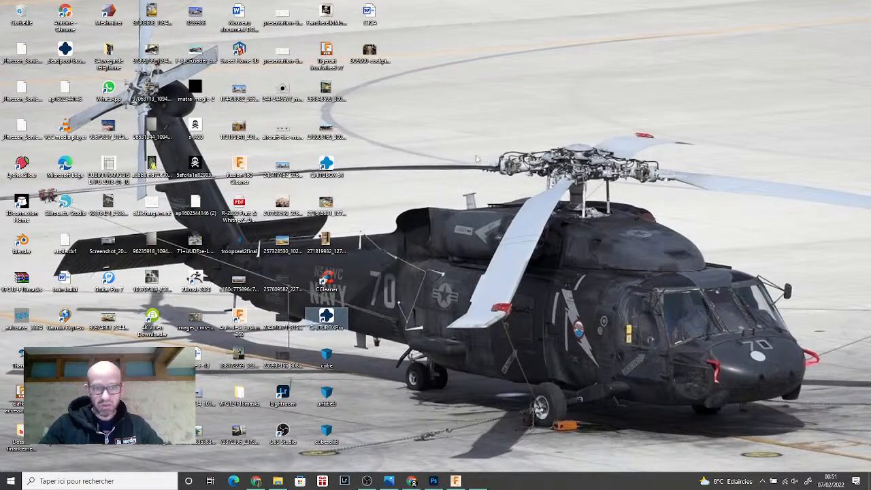
pyautogui.click(549, 195)
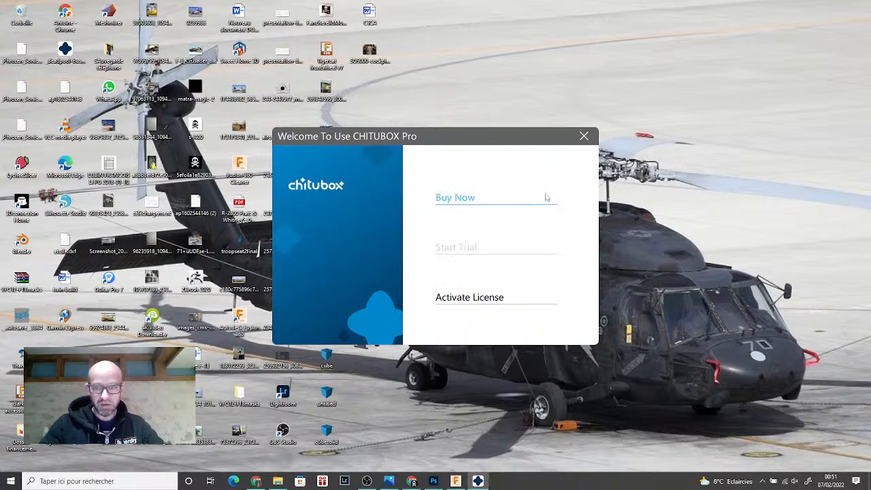
pyautogui.click(583, 136)
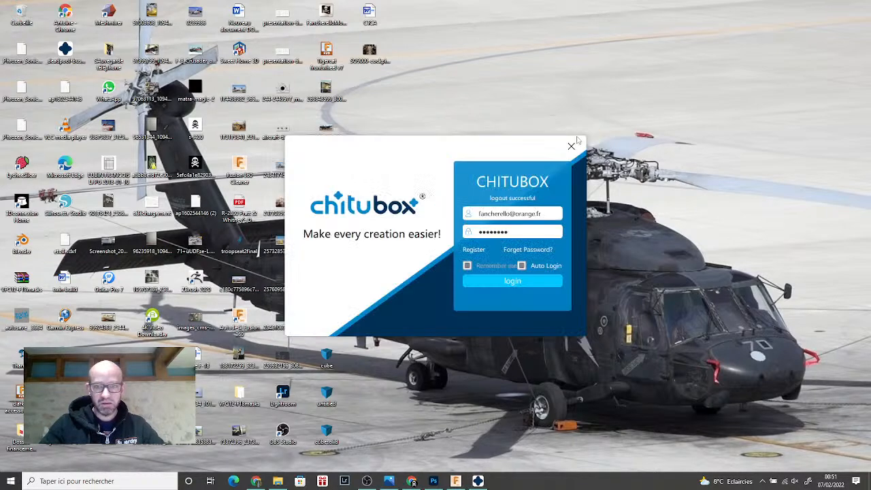
pyautogui.click(572, 146)
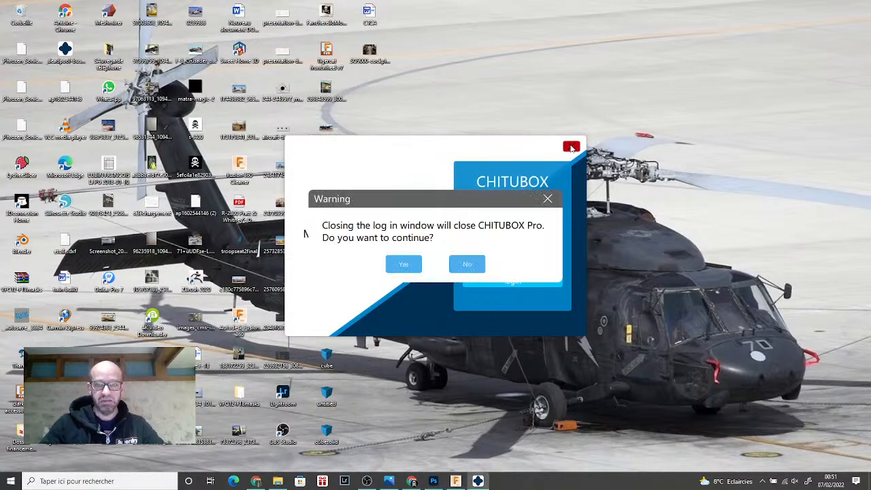
pyautogui.click(467, 267)
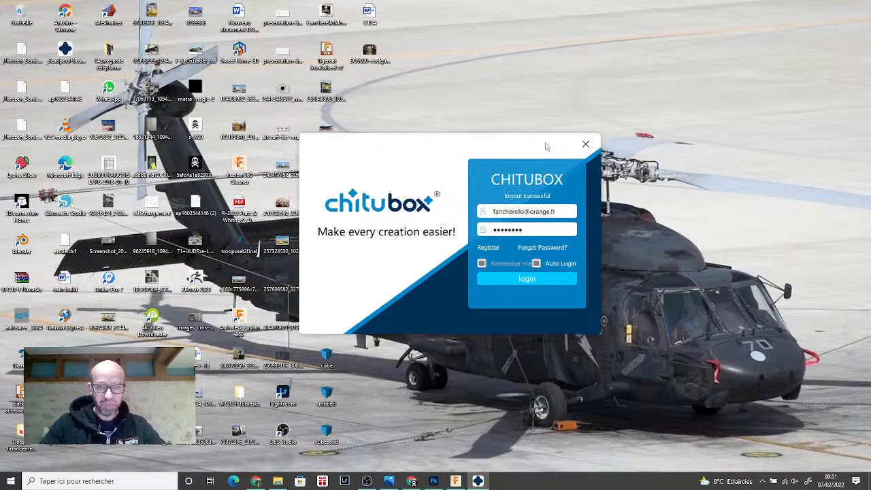
# - Launch the standard CHITUBOX V1.9.1 slicer and delete the loaded connectors model from the build plate
pyautogui.doubleClick(332, 176)
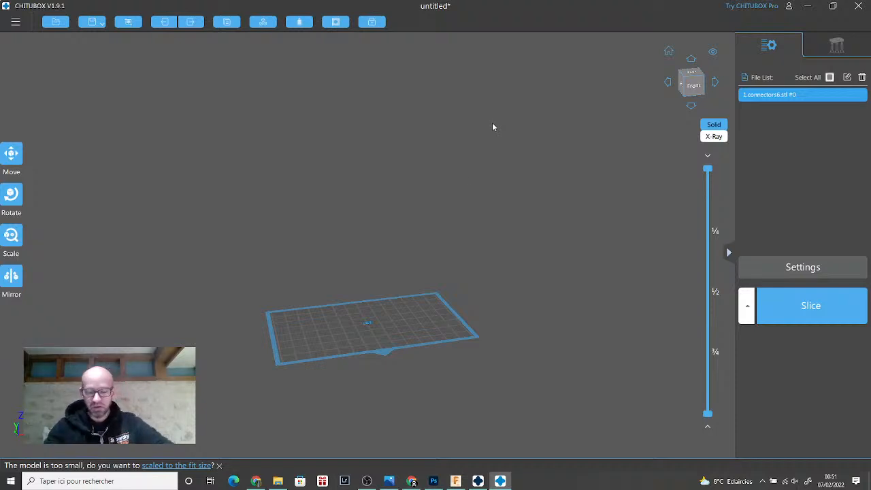
pyautogui.scroll(5, 360, 340)
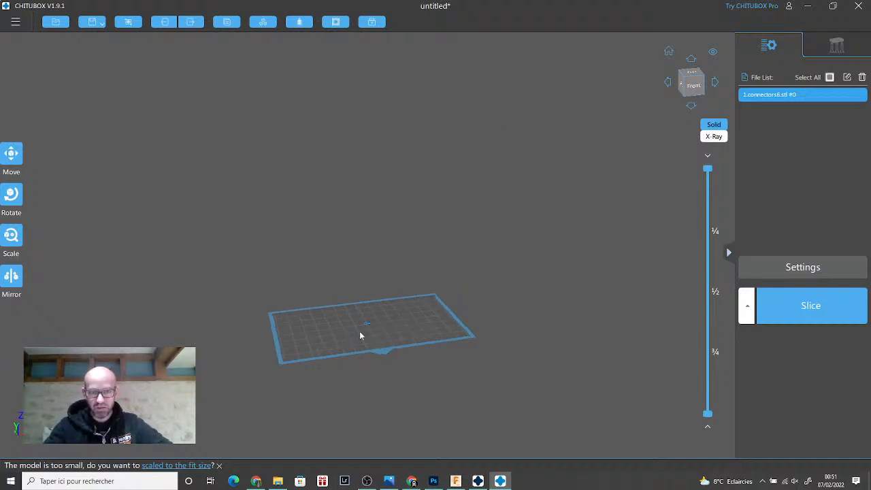
pyautogui.scroll(6, 357, 334)
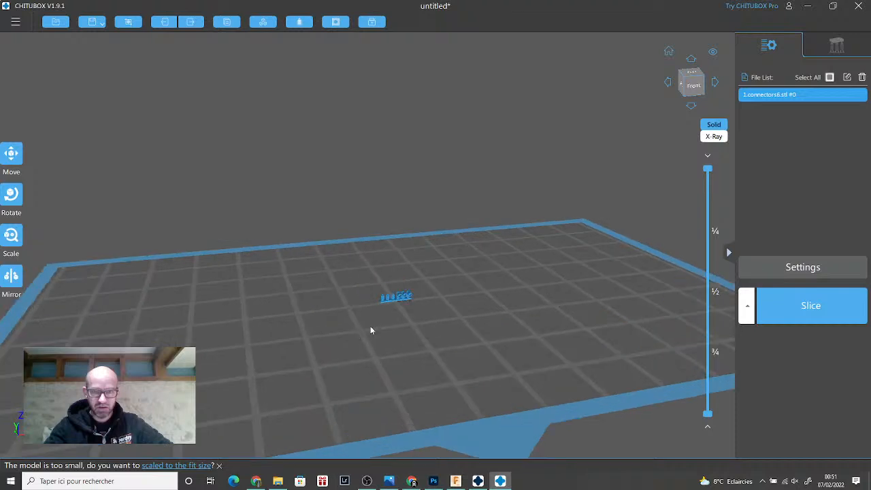
pyautogui.moveTo(429, 346); pyautogui.dragTo(426, 375)
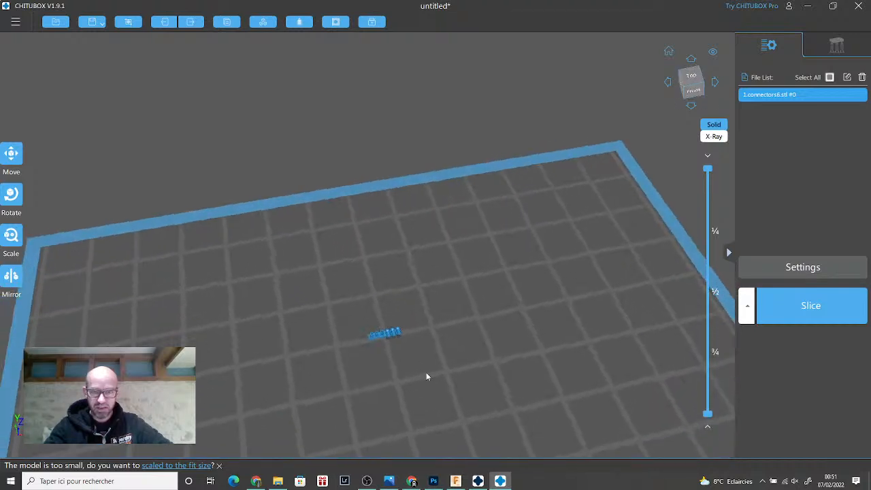
pyautogui.scroll(5, 399, 367)
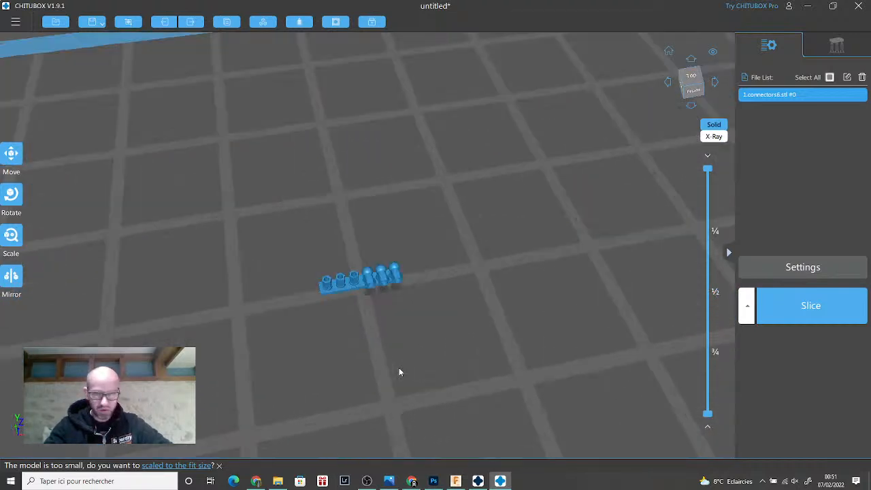
pyautogui.moveTo(399, 368); pyautogui.dragTo(451, 399, button='middle')
pyautogui.scroll(-2, 451, 403)
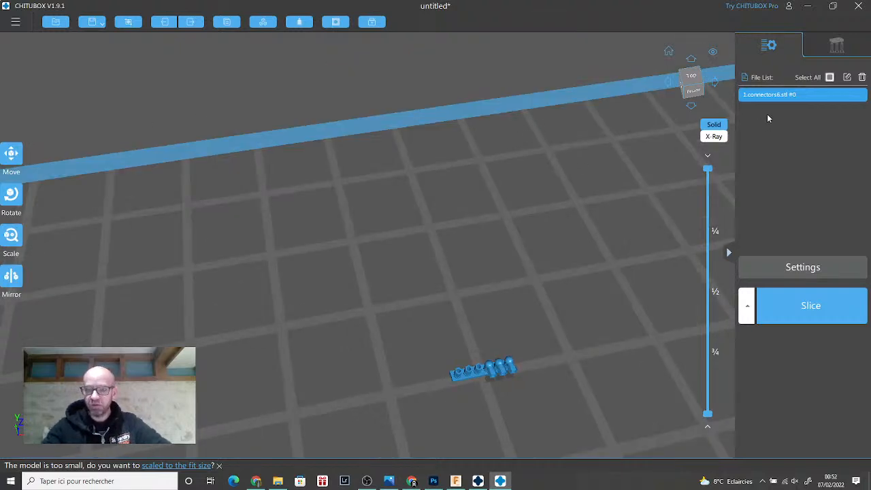
pyautogui.moveTo(547, 326); pyautogui.dragTo(401, 296)
pyautogui.scroll(5, 331, 294)
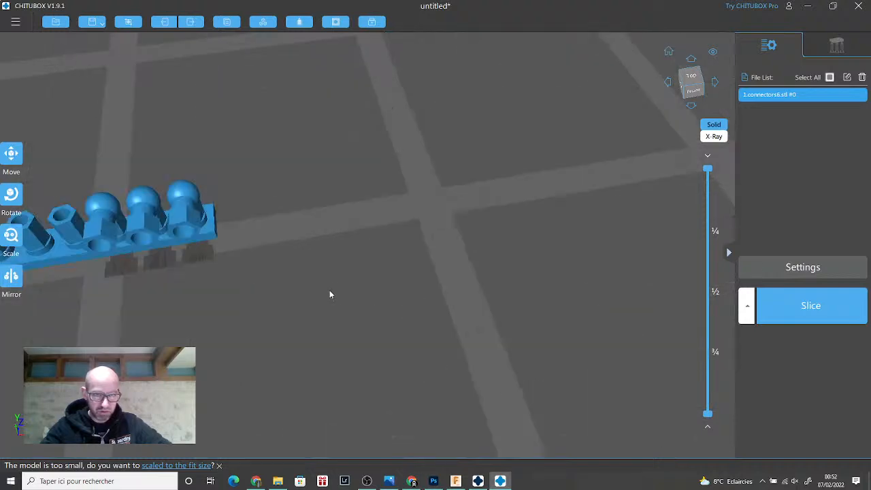
pyautogui.scroll(-5, 409, 301)
pyautogui.scroll(2, 362, 300)
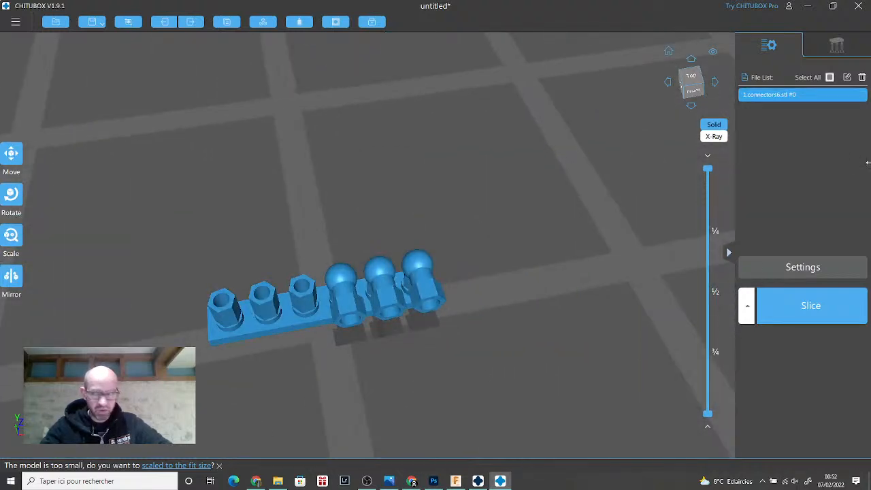
pyautogui.click(862, 79)
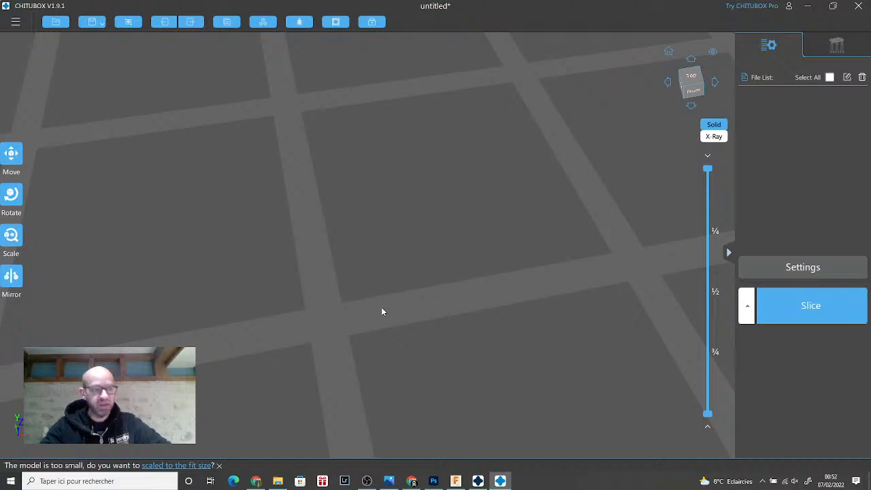
# - Load the Well Bottle model from Tigercat's Front Fuselage folder onto the empty build plate
pyautogui.scroll(-5, 366, 304)
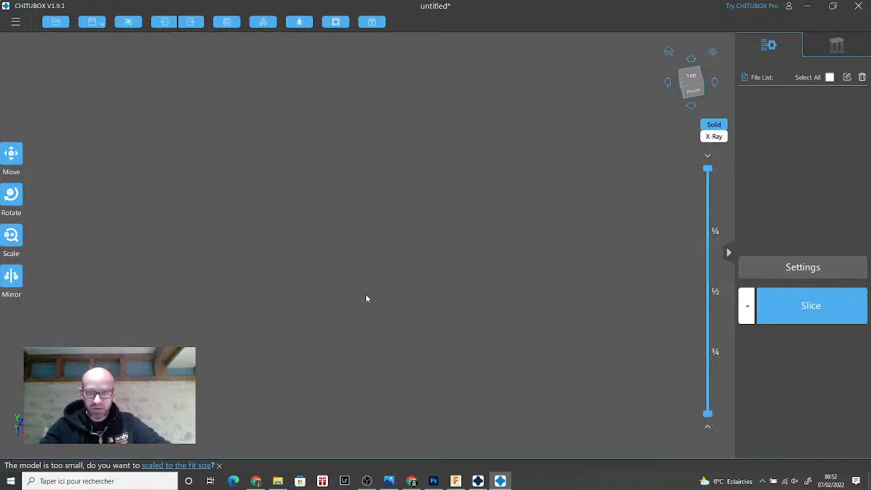
pyautogui.scroll(-5, 367, 294)
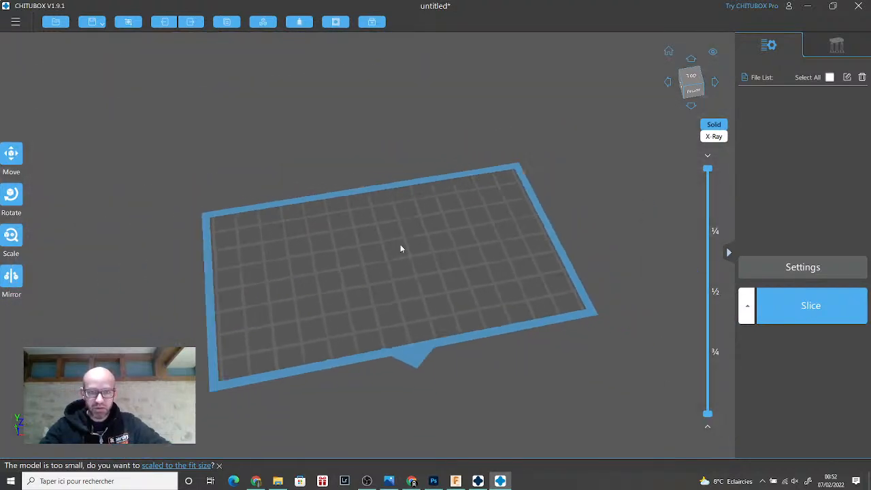
pyautogui.moveTo(400, 249); pyautogui.dragTo(509, 243, button='right')
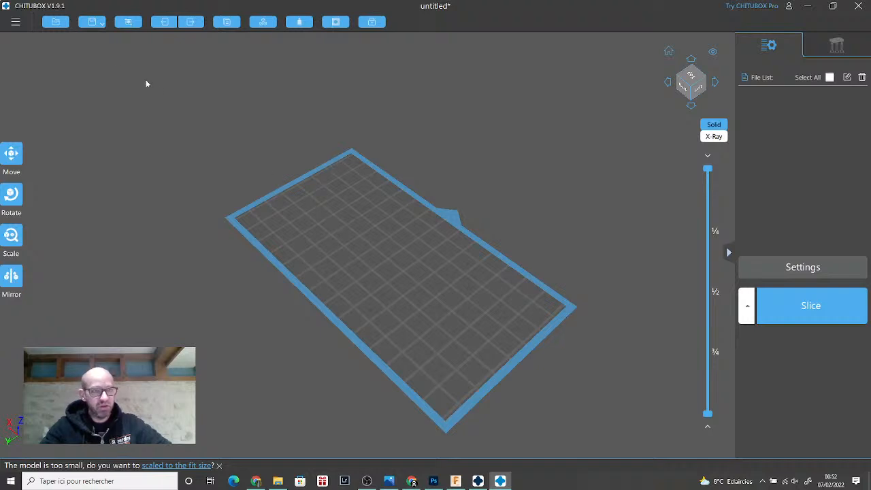
pyautogui.click(65, 26)
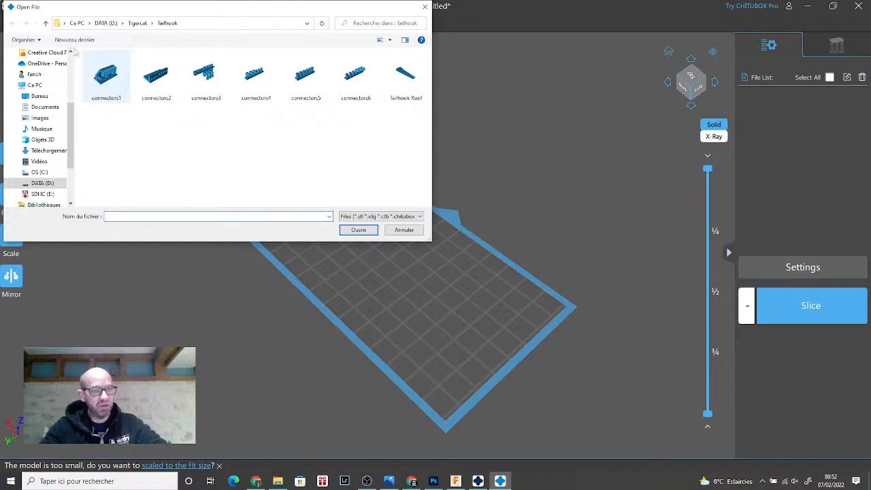
pyautogui.click(46, 23)
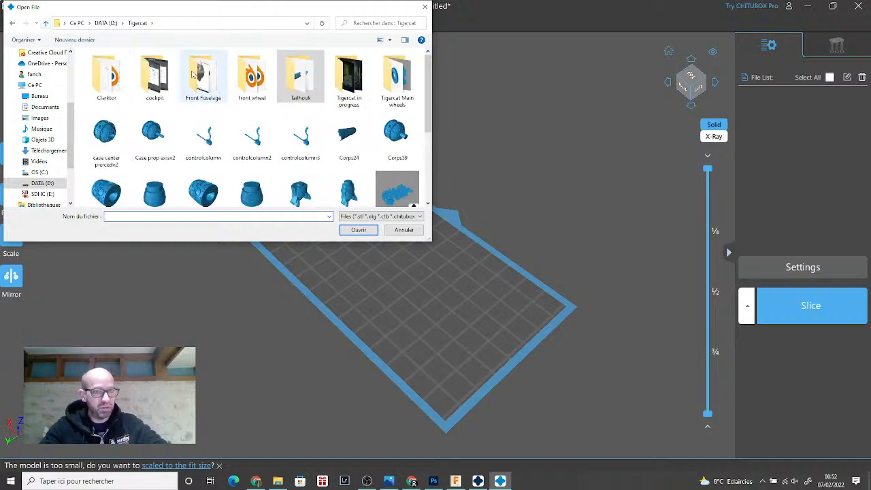
pyautogui.doubleClick(213, 84)
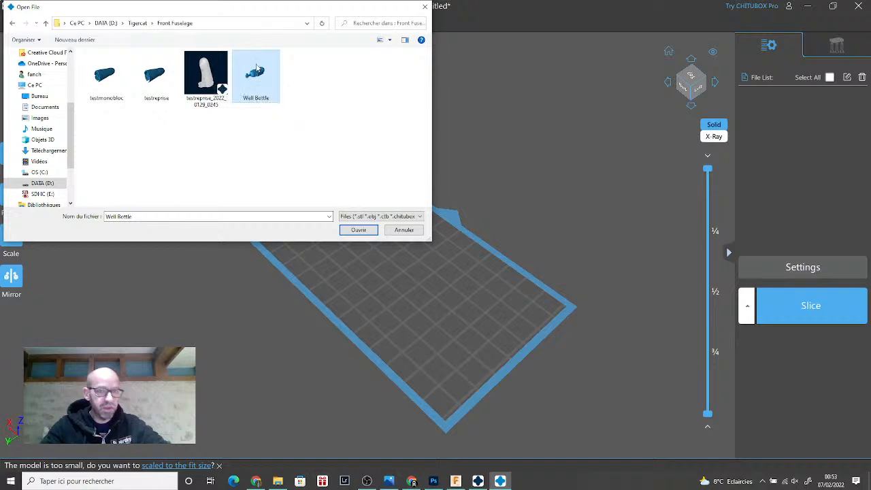
pyautogui.click(358, 230)
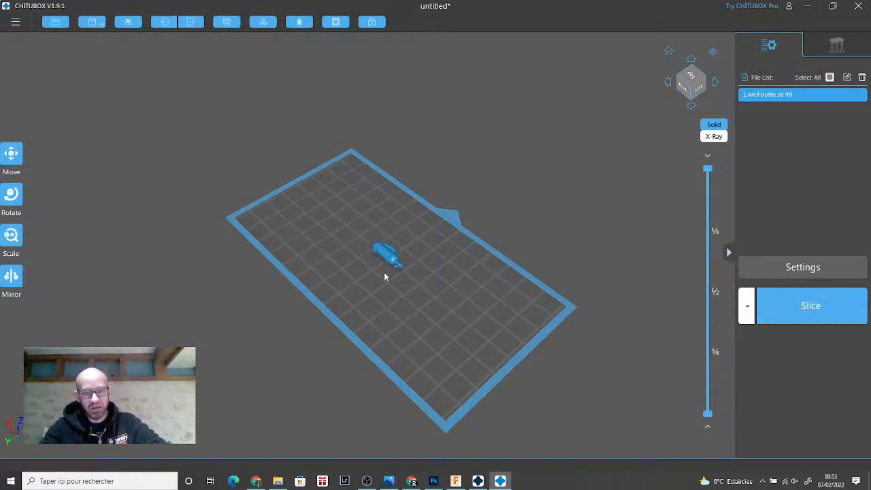
# - Examine the Well Bottle's size and orientation on the build plate from several sides
pyautogui.scroll(-2, 382, 273)
pyautogui.scroll(6, 381, 272)
pyautogui.scroll(2, 382, 277)
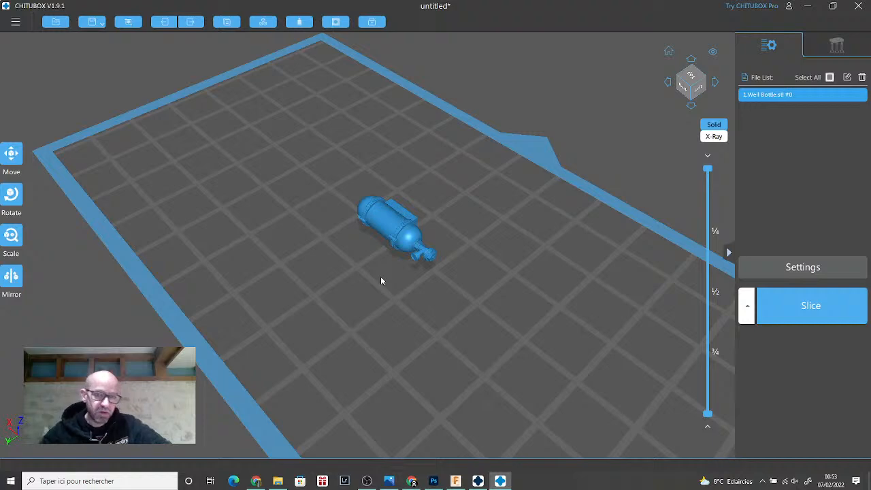
pyautogui.moveTo(496, 242); pyautogui.dragTo(363, 254)
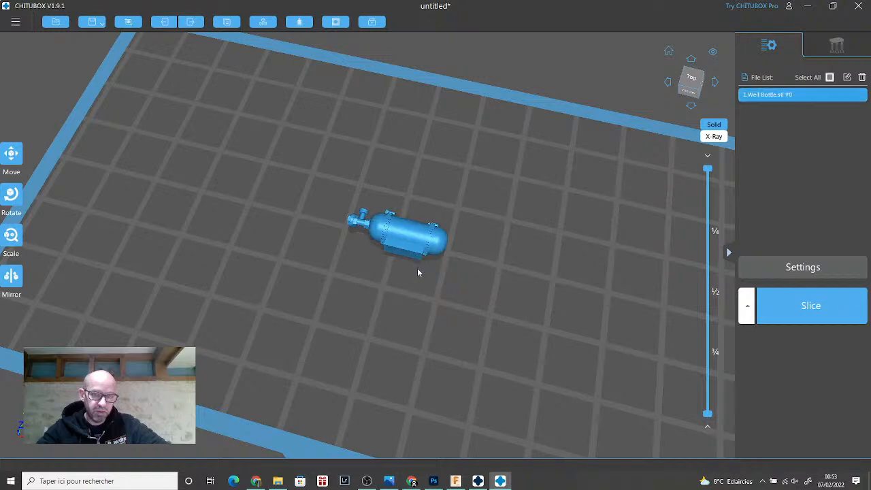
pyautogui.moveTo(418, 271); pyautogui.dragTo(539, 265)
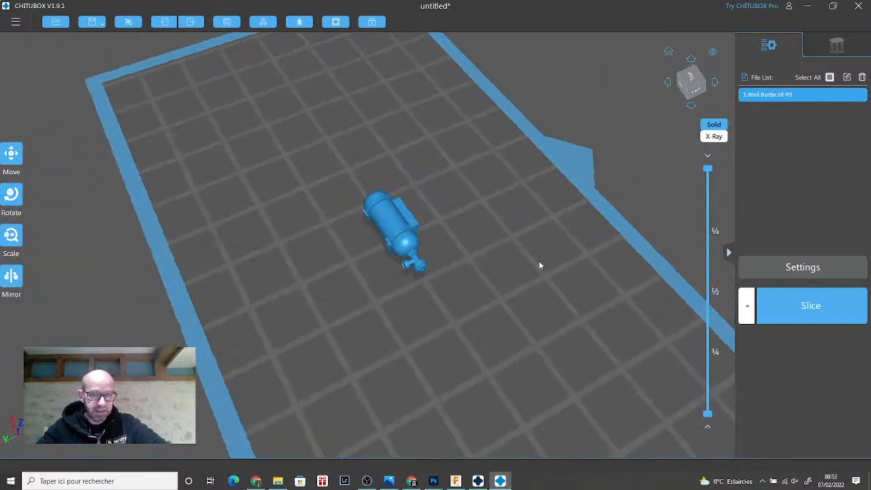
pyautogui.click(10, 194)
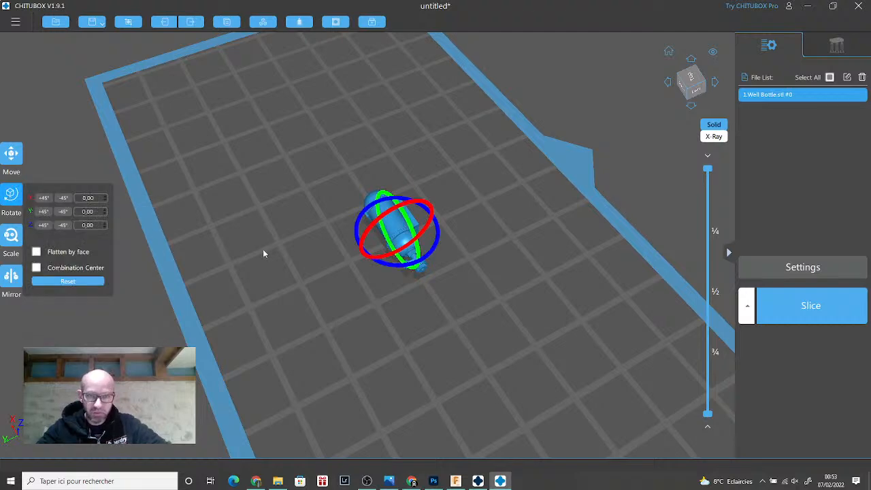
pyautogui.moveTo(264, 253); pyautogui.dragTo(242, 240)
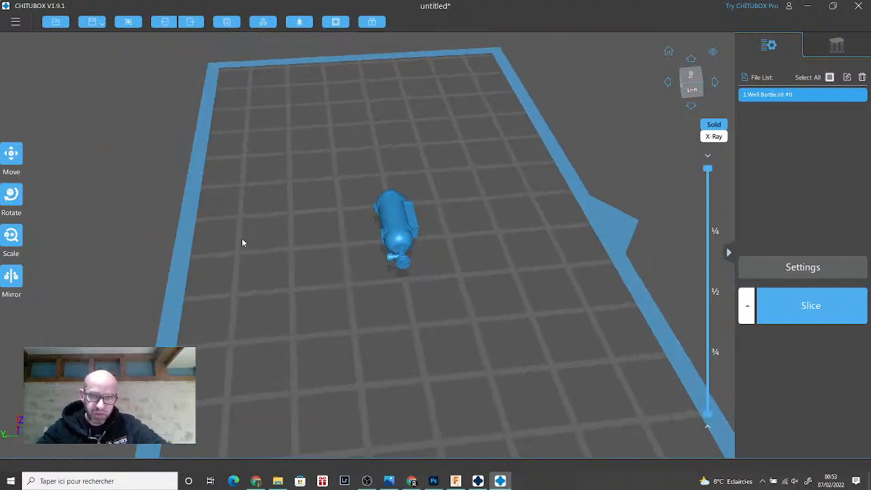
pyautogui.click(10, 196)
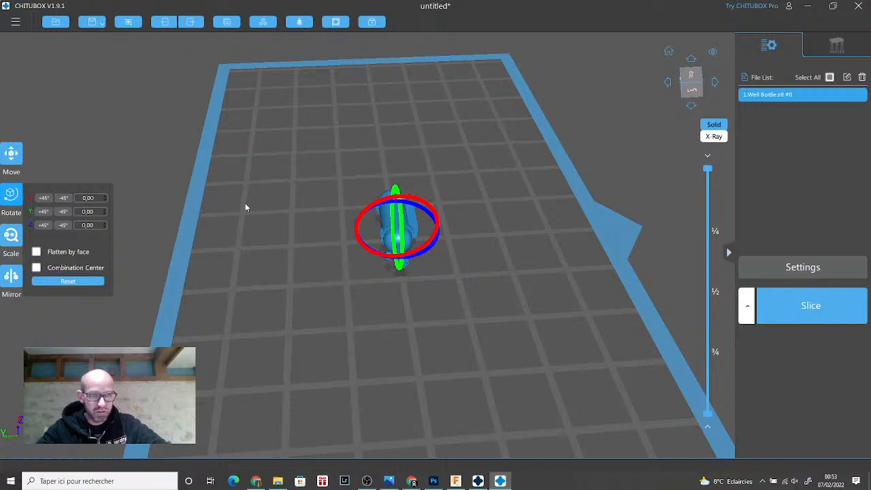
pyautogui.moveTo(276, 203); pyautogui.dragTo(234, 220)
# - Try rotating the Well Bottle -90° about the X axis, and return its X rotation to 0°
pyautogui.click(11, 195)
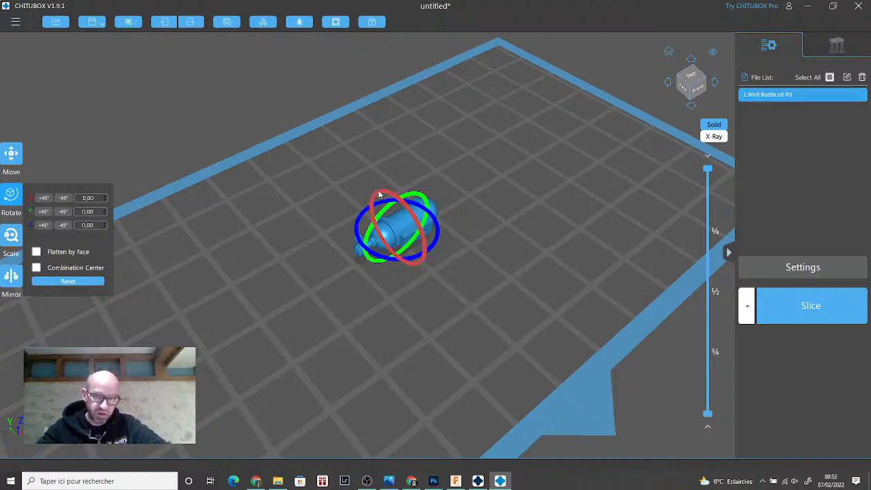
pyautogui.click(63, 199)
pyautogui.click(63, 198)
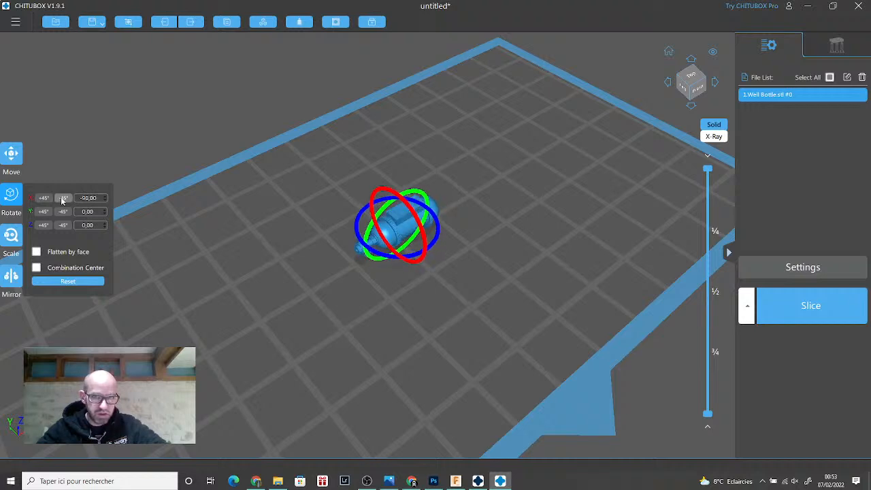
pyautogui.click(44, 198)
pyautogui.click(44, 198)
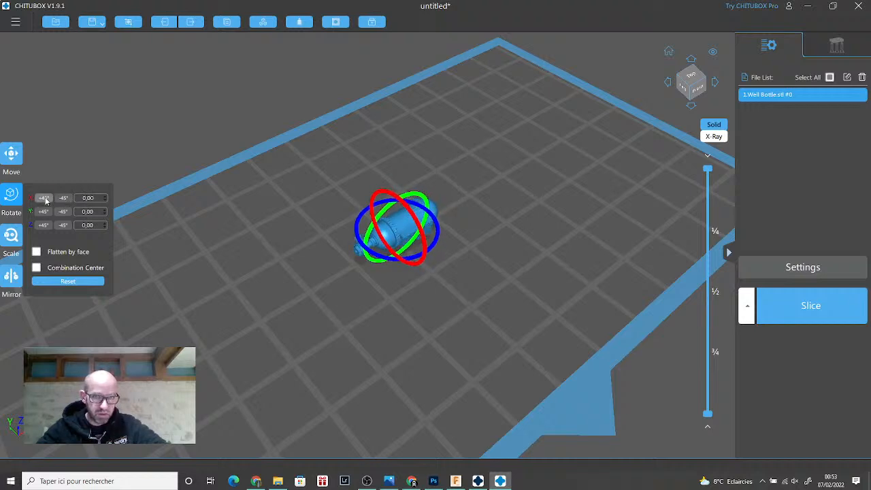
# - Rotate the Well Bottle 90° about the X axis so its mounting block faces the build plate
pyautogui.click(43, 198)
pyautogui.click(45, 198)
pyautogui.click(189, 200)
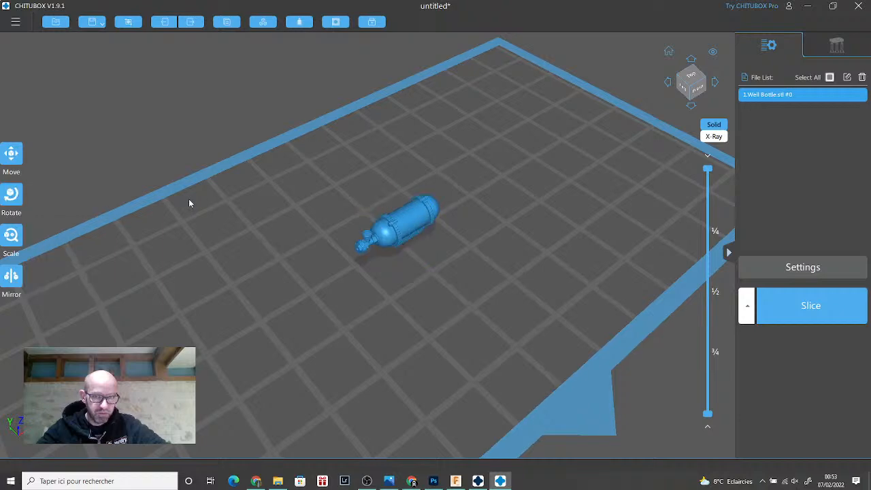
pyautogui.moveTo(189, 200); pyautogui.dragTo(84, 215, button='right')
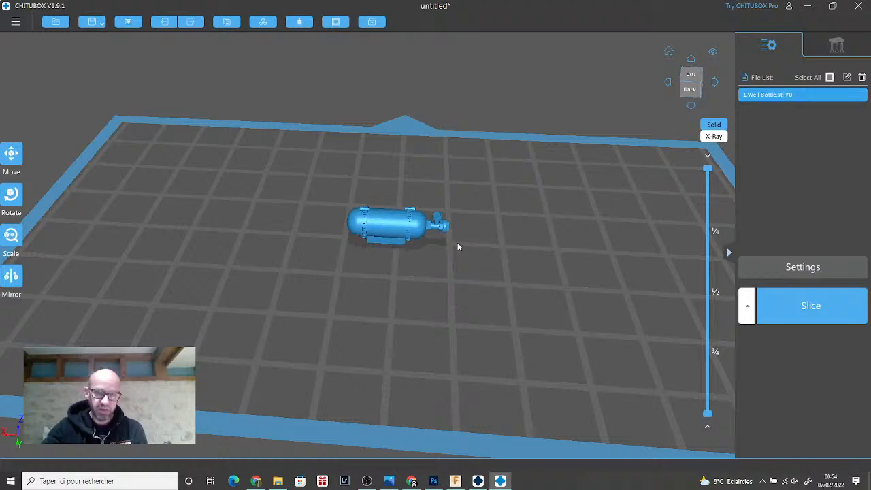
# - Try standing the Well Bottle upright with its valve on top by rotating it 90° about the Y axis
pyautogui.click(9, 199)
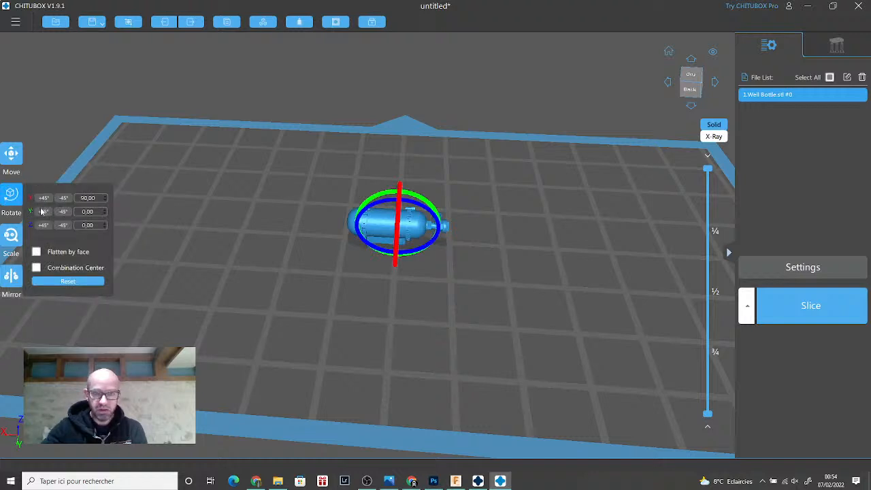
pyautogui.click(43, 212)
pyautogui.click(42, 212)
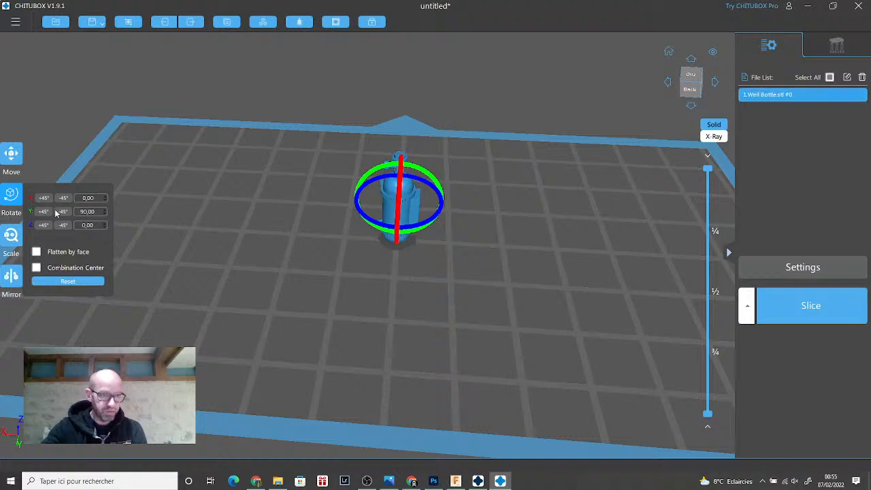
pyautogui.click(209, 231)
pyautogui.moveTo(589, 316); pyautogui.dragTo(555, 290)
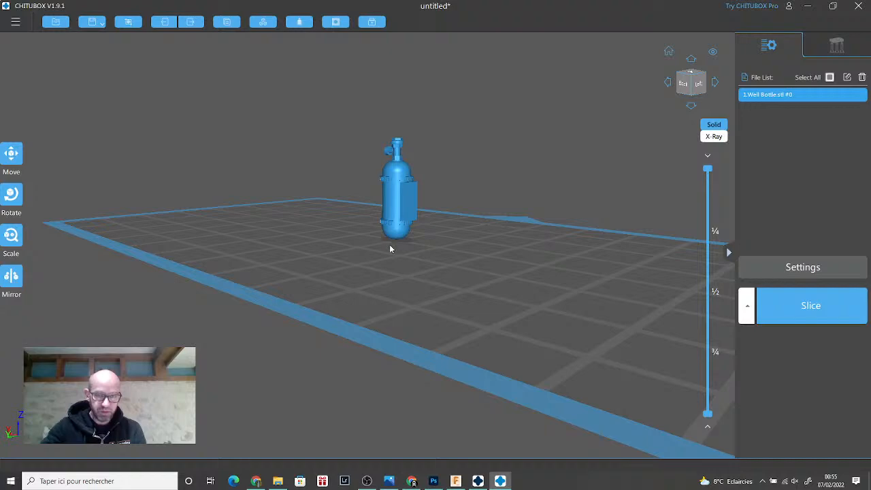
# - Try automatic platform supports with the Medium preset beneath the upright bottle and inspect them from several sides
pyautogui.click(848, 43)
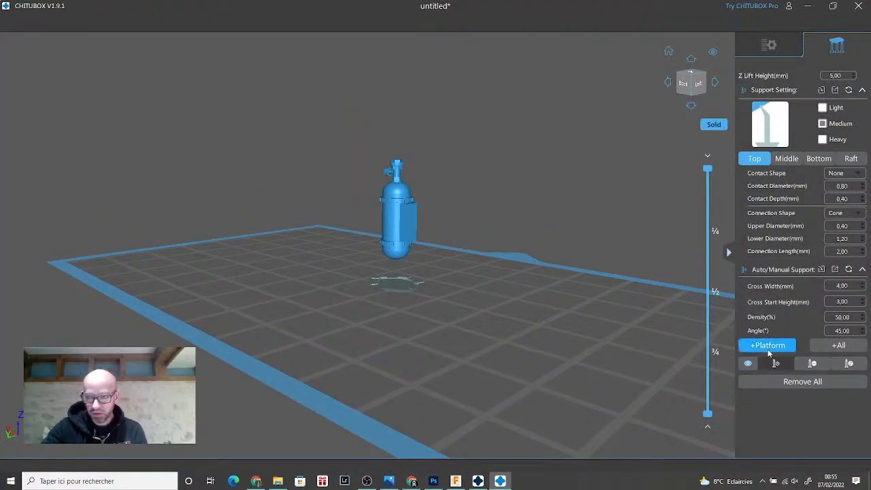
pyautogui.click(768, 347)
pyautogui.moveTo(635, 343); pyautogui.dragTo(398, 325)
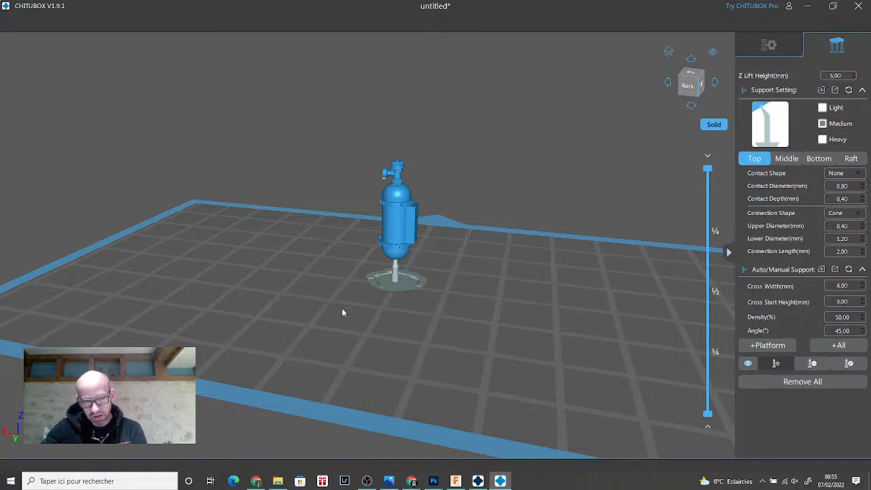
pyautogui.click(393, 275)
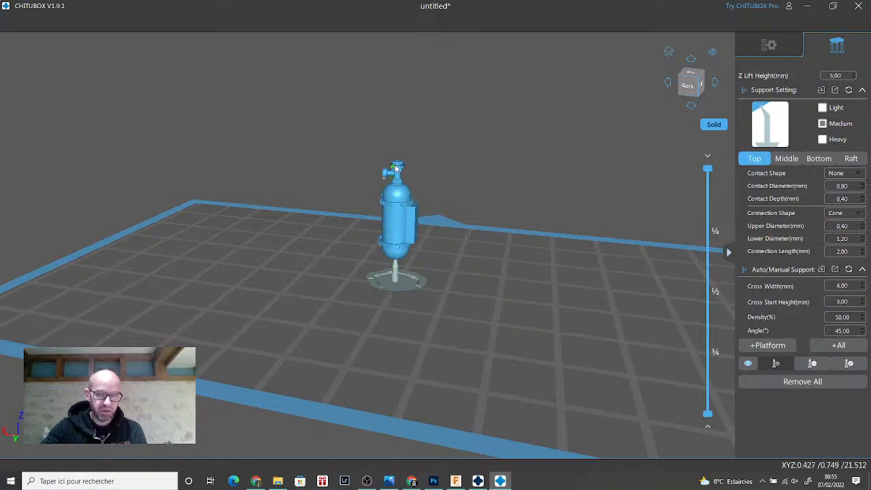
pyautogui.moveTo(422, 278); pyautogui.dragTo(424, 253)
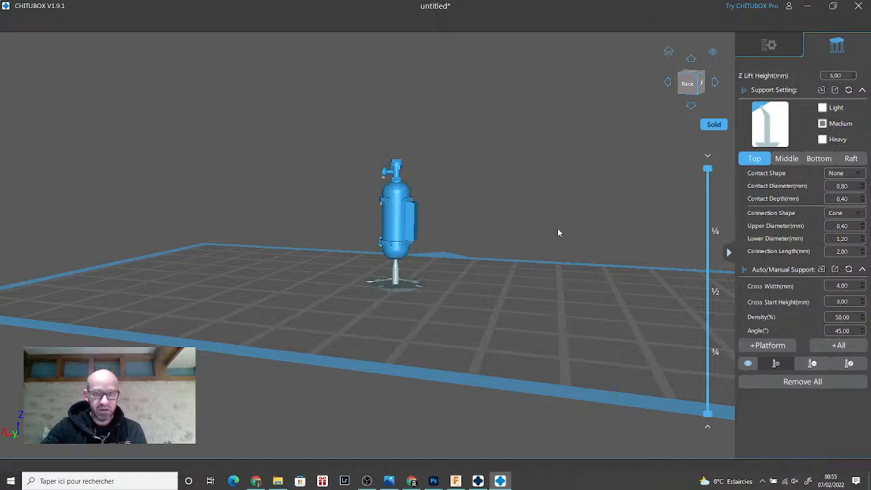
pyautogui.moveTo(566, 242); pyautogui.dragTo(522, 279)
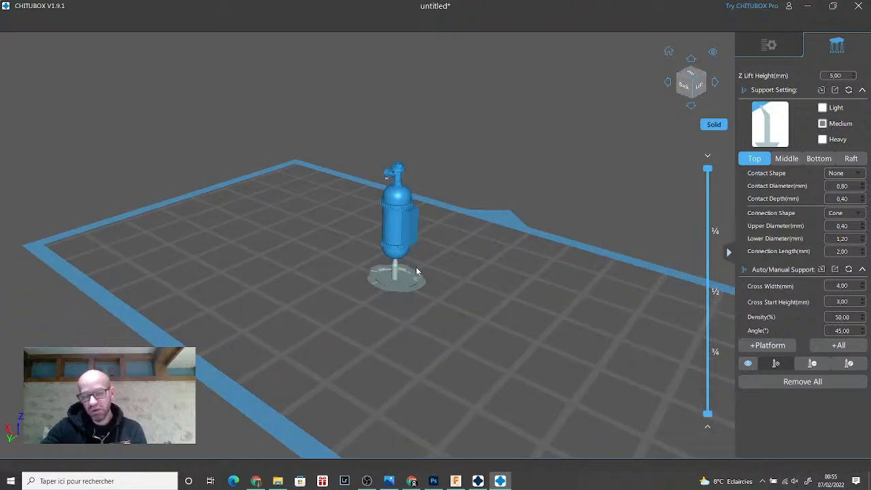
pyautogui.moveTo(416, 267); pyautogui.dragTo(442, 263)
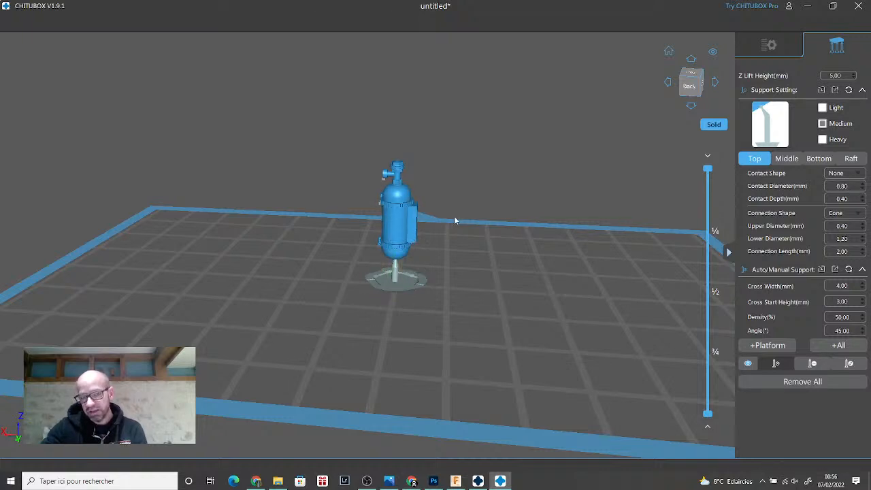
pyautogui.moveTo(476, 213); pyautogui.dragTo(453, 239)
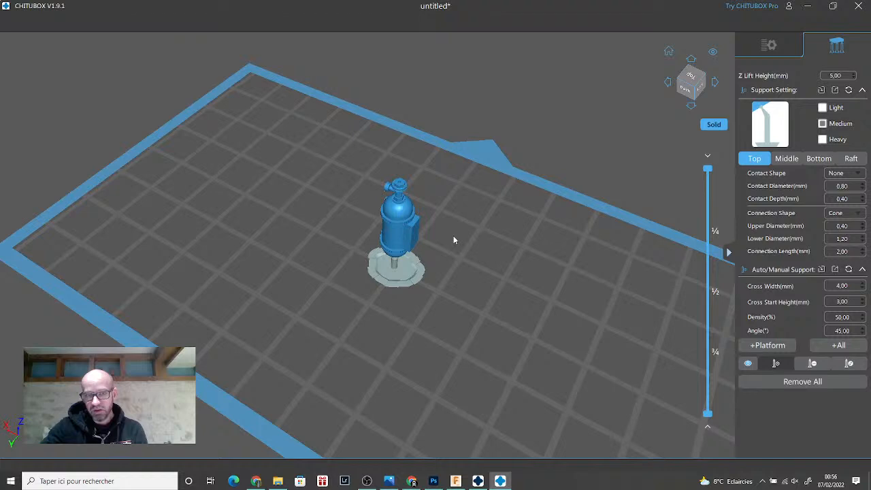
pyautogui.scroll(6, 446, 232)
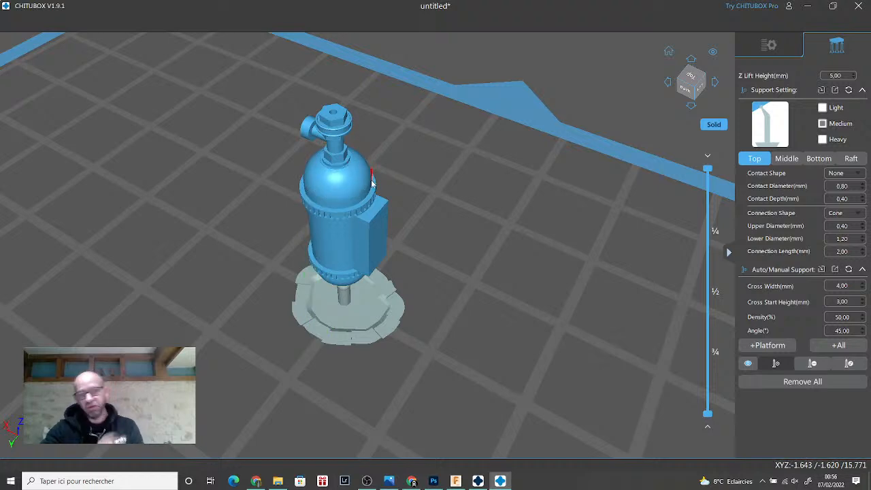
# - Remove the supports and rotate the bottle -90° about the Y axis to lay it back horizontally
pyautogui.click(784, 51)
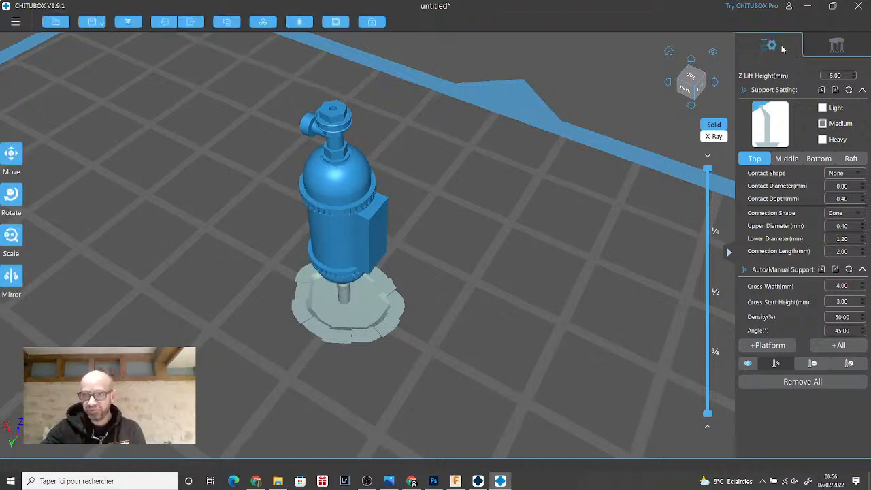
pyautogui.click(11, 197)
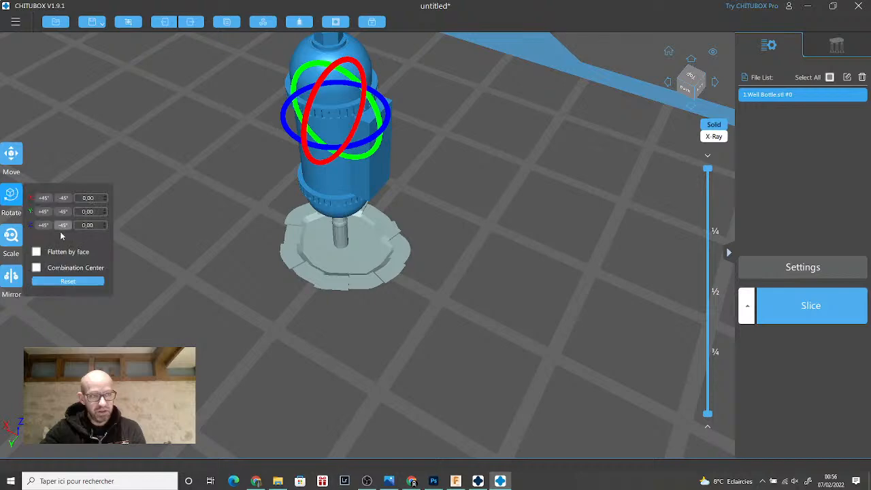
pyautogui.scroll(-10, 315, 322)
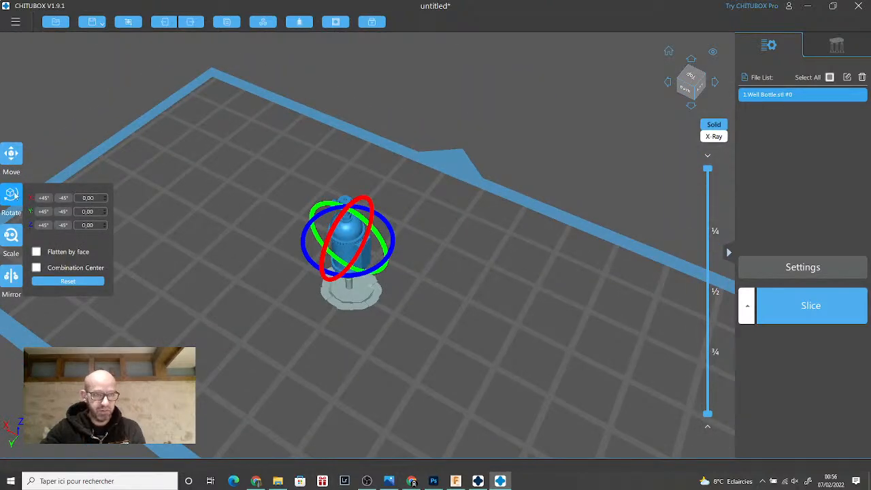
pyautogui.click(62, 212)
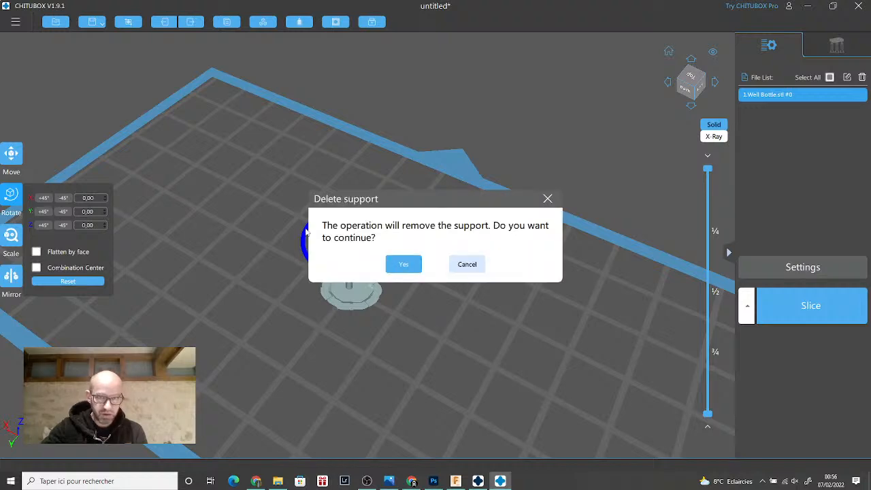
pyautogui.click(398, 264)
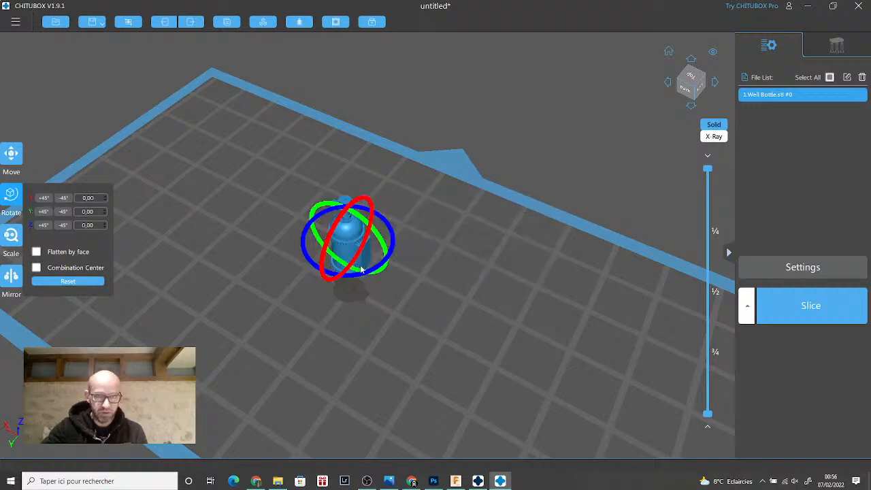
pyautogui.click(63, 212)
pyautogui.click(63, 212)
# - Examine the horizontal bottle's valve, straps and mounting block from several sides, including the underside
pyautogui.moveTo(213, 239); pyautogui.dragTo(266, 236)
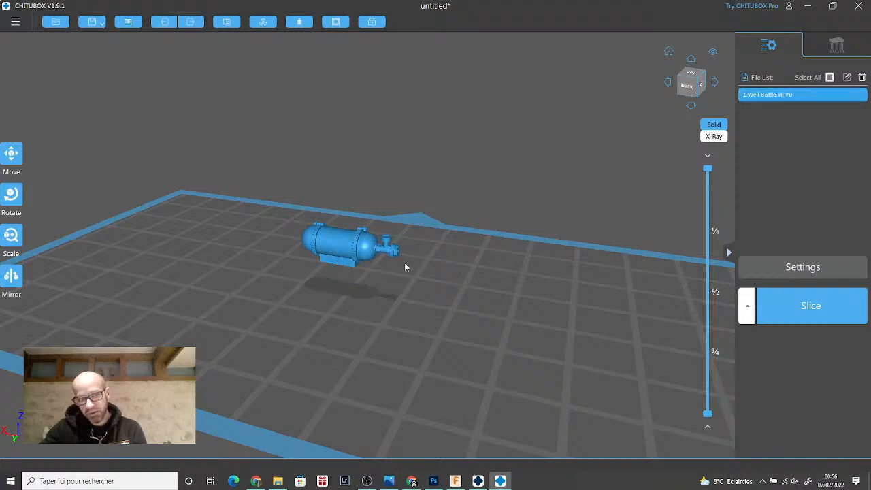
pyautogui.moveTo(404, 263); pyautogui.dragTo(406, 258)
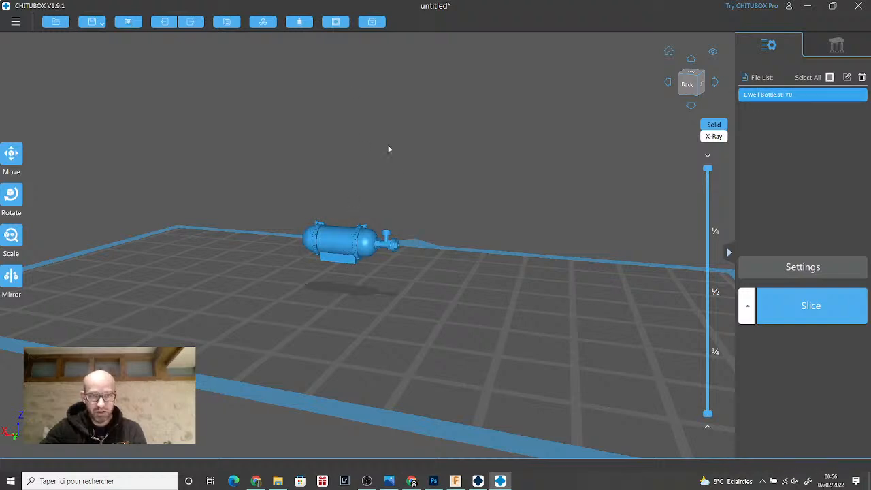
pyautogui.scroll(3, 402, 246)
pyautogui.scroll(3, 400, 250)
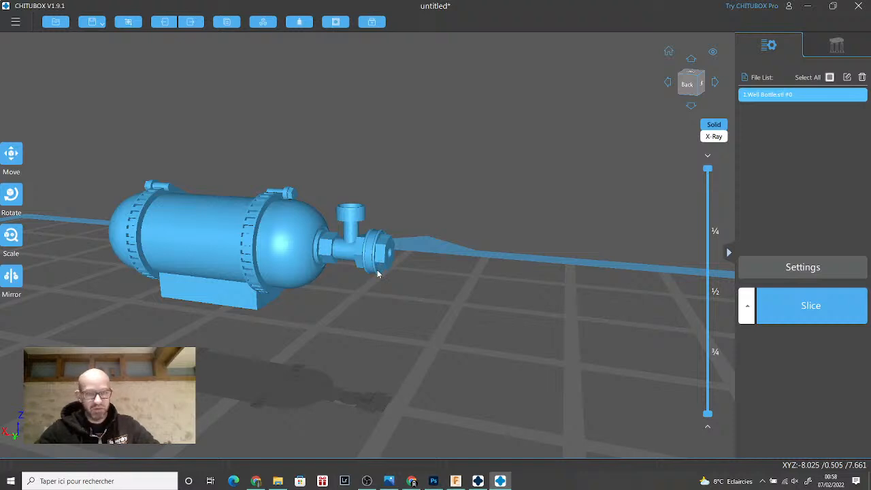
pyautogui.moveTo(401, 307); pyautogui.dragTo(393, 288)
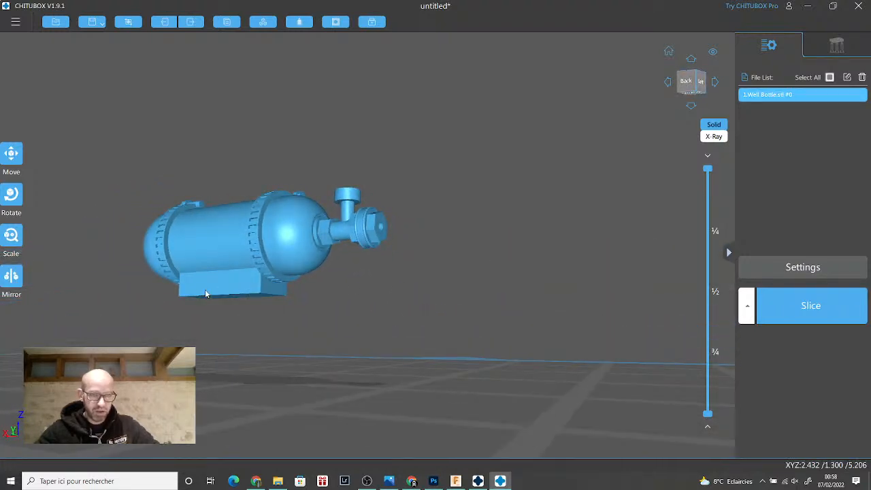
pyautogui.moveTo(367, 252); pyautogui.dragTo(378, 267)
pyautogui.moveTo(351, 329); pyautogui.dragTo(369, 325)
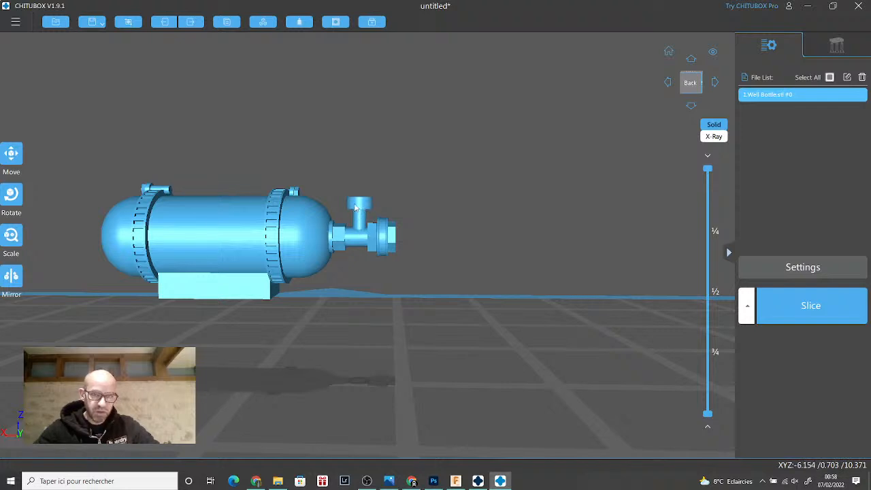
pyautogui.moveTo(354, 302); pyautogui.dragTo(327, 314)
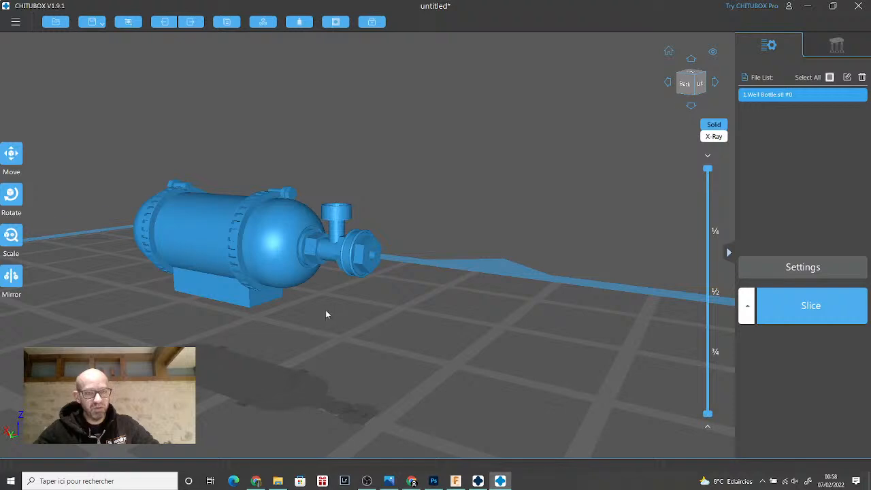
# - Clone the horizontal Well Bottle to get a second copy on the build plate, and inspect both bottles
pyautogui.scroll(-3, 308, 331)
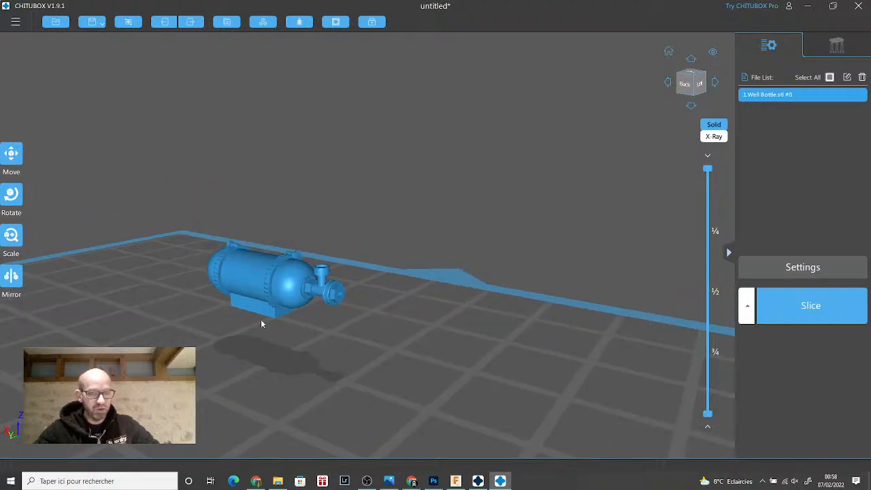
pyautogui.scroll(-2, 310, 340)
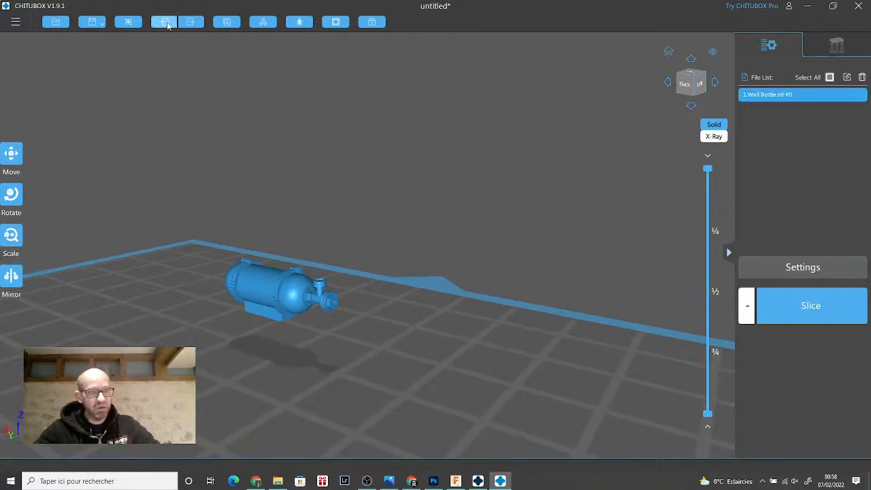
pyautogui.click(224, 22)
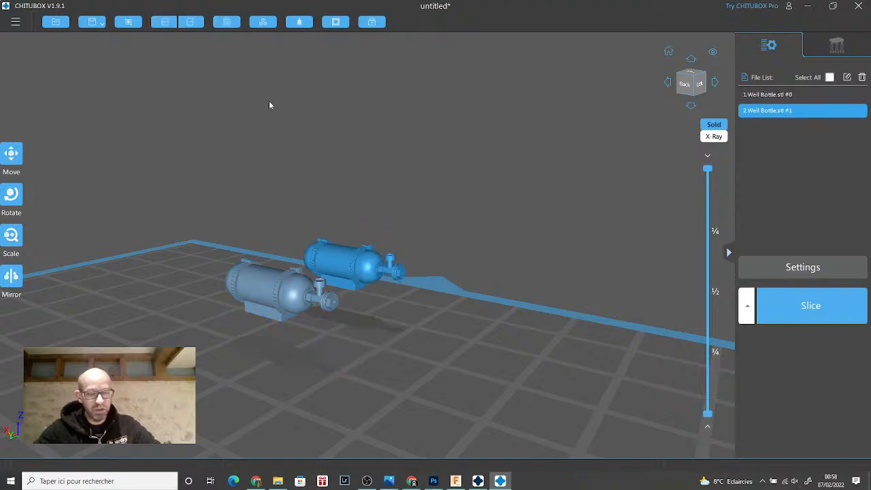
pyautogui.moveTo(462, 246); pyautogui.dragTo(477, 243)
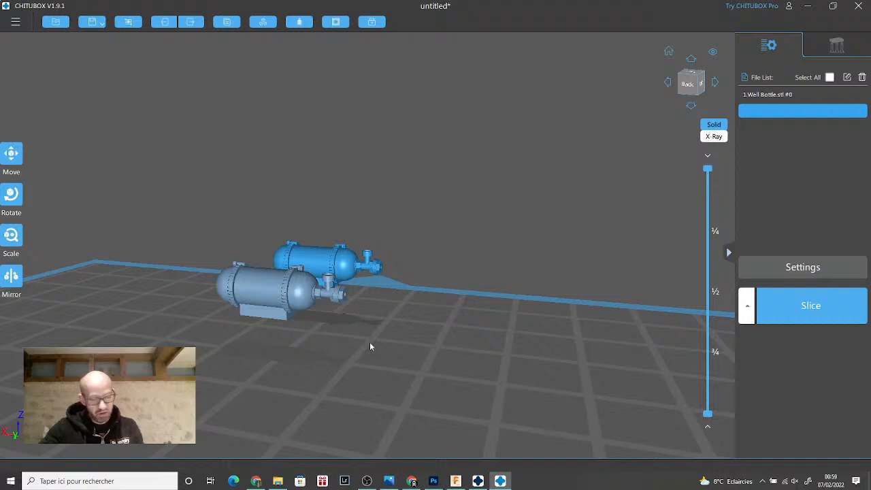
pyautogui.scroll(2, 370, 346)
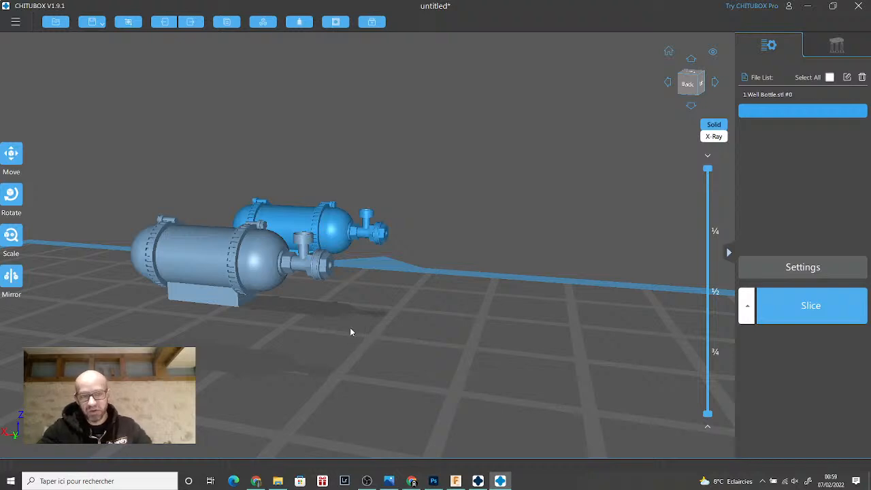
pyautogui.scroll(-3, 350, 328)
pyautogui.moveTo(411, 334)
pyautogui.mouseDown()
pyautogui.moveTo(403, 351)
pyautogui.moveTo(409, 338)
pyautogui.mouseUp()
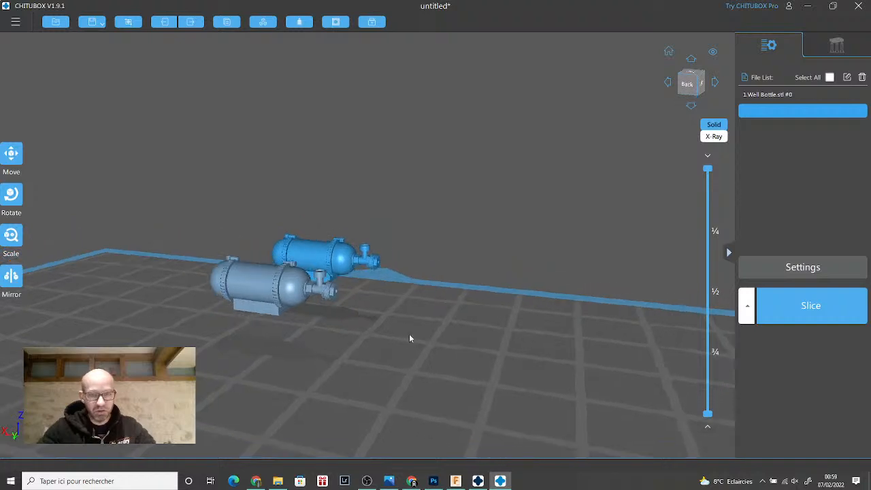
pyautogui.scroll(2, 377, 309)
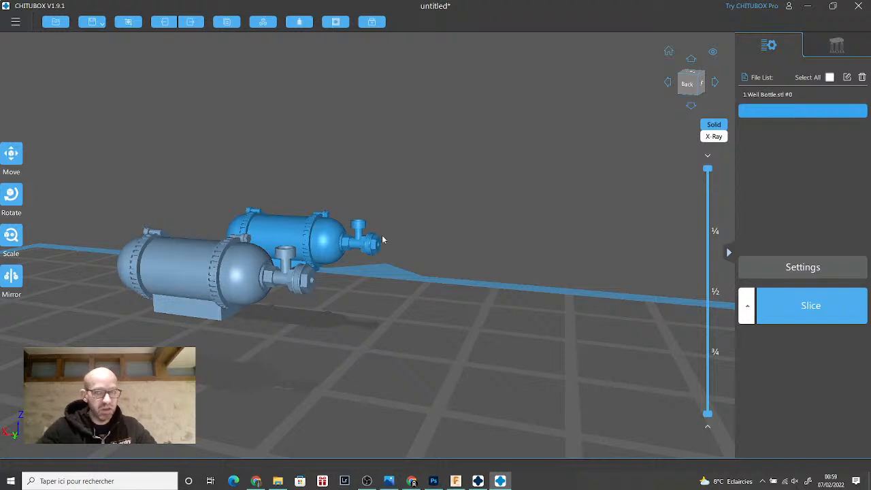
# - Add automatic platform supports with the Medium preset beneath the first horizontal Well Bottle
pyautogui.click(175, 265)
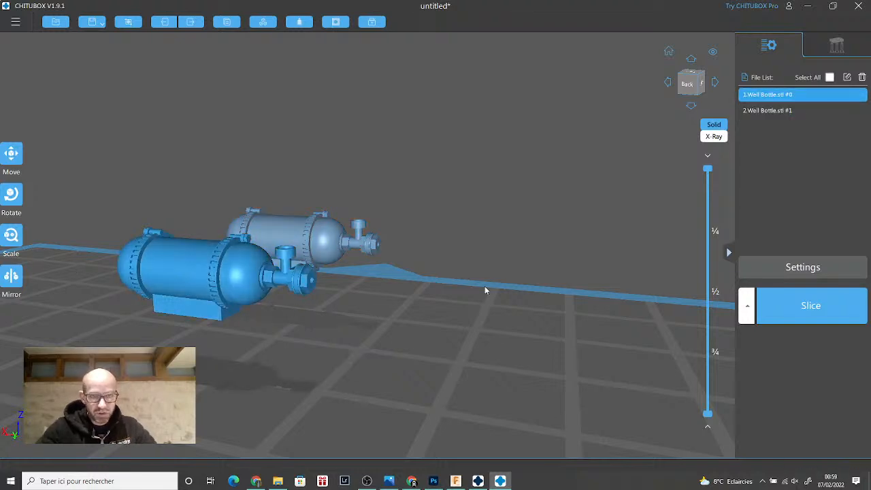
pyautogui.click(837, 45)
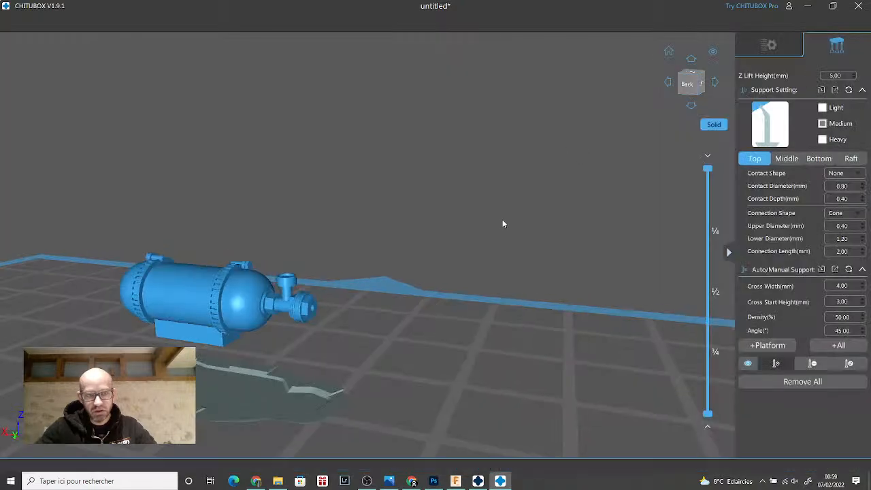
pyautogui.moveTo(475, 275); pyautogui.dragTo(501, 262, button='right')
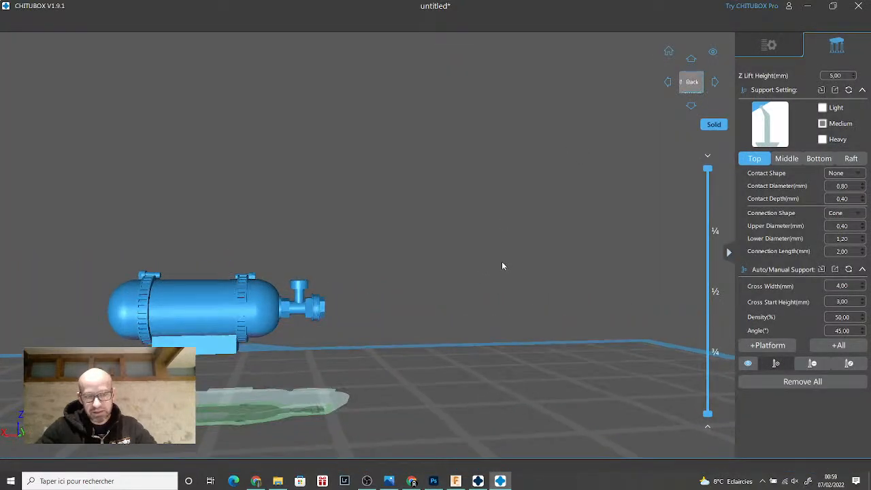
pyautogui.moveTo(373, 345); pyautogui.dragTo(353, 345, button='right')
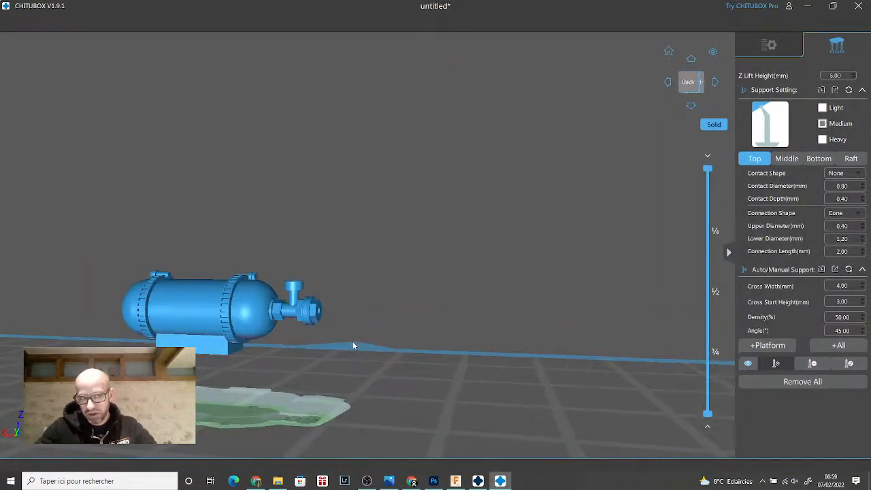
pyautogui.click(768, 345)
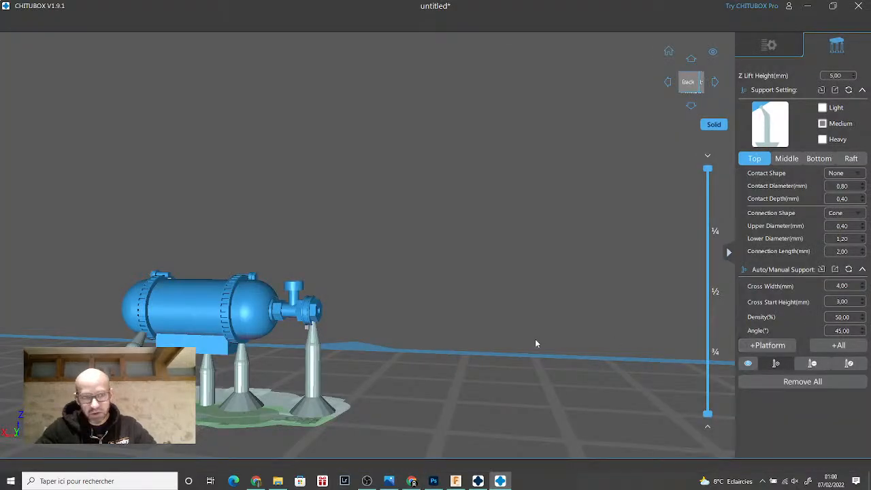
# - Delete the automatic support under the valve outlet and the slanted one at the bottle's rear dome
pyautogui.moveTo(537, 340); pyautogui.dragTo(553, 328, button='right')
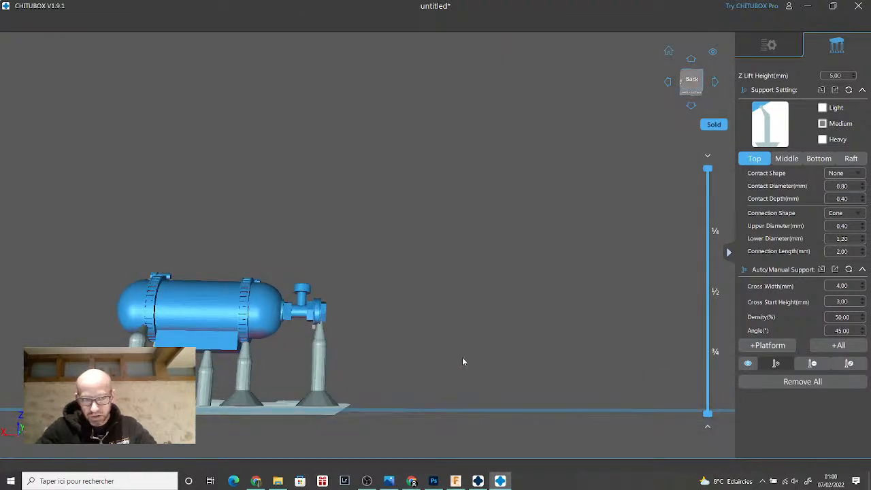
pyautogui.scroll(-3, 360, 328)
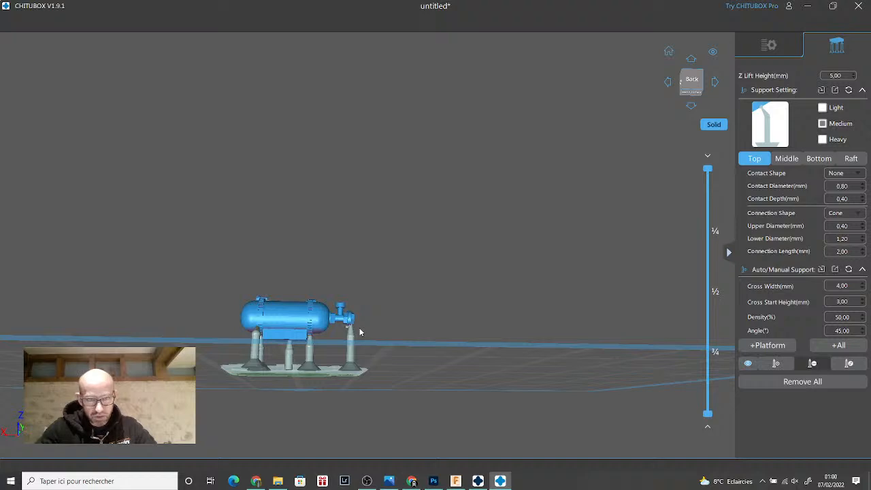
pyautogui.scroll(5, 360, 328)
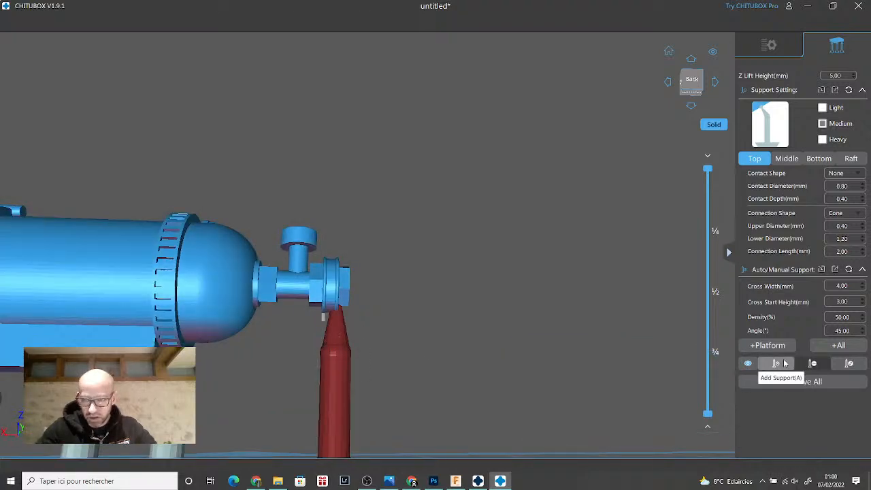
pyautogui.scroll(-5, 381, 346)
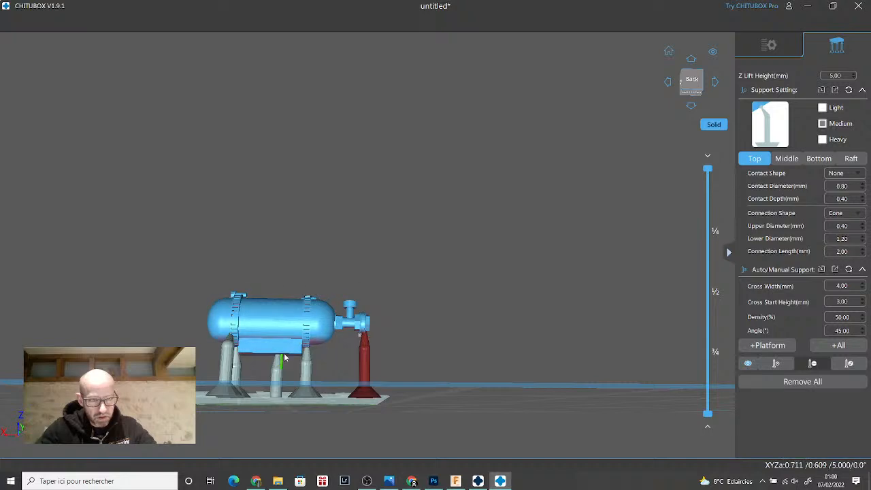
pyautogui.moveTo(282, 356); pyautogui.dragTo(320, 356, button='middle')
pyautogui.moveTo(321, 356); pyautogui.dragTo(344, 353, button='right')
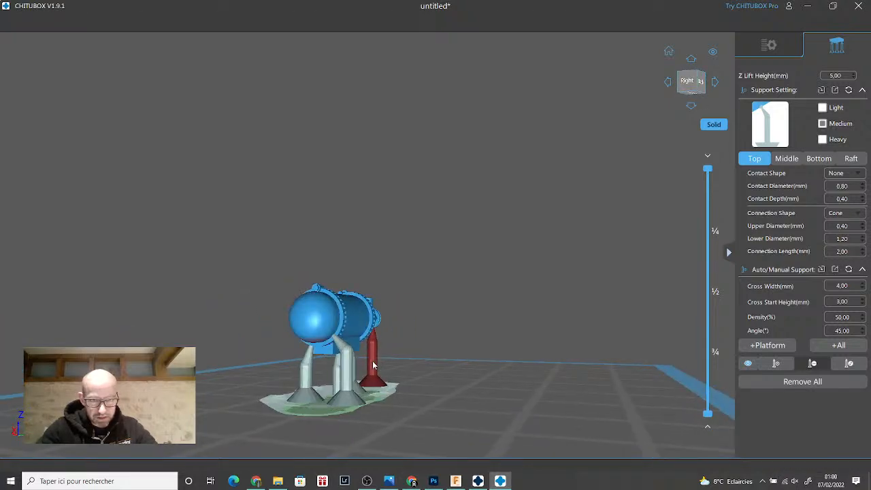
pyautogui.click(340, 349)
pyautogui.scroll(6, 340, 349)
pyautogui.scroll(-3, 341, 348)
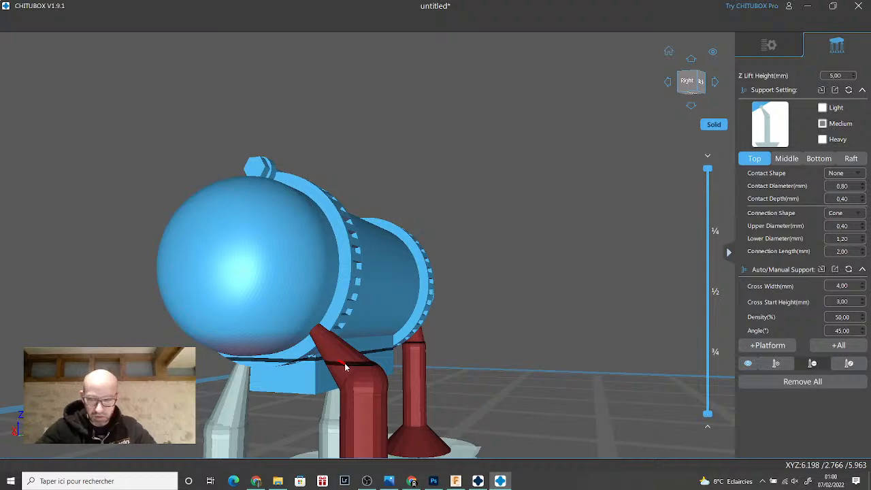
pyautogui.moveTo(345, 364); pyautogui.dragTo(514, 280, button='right')
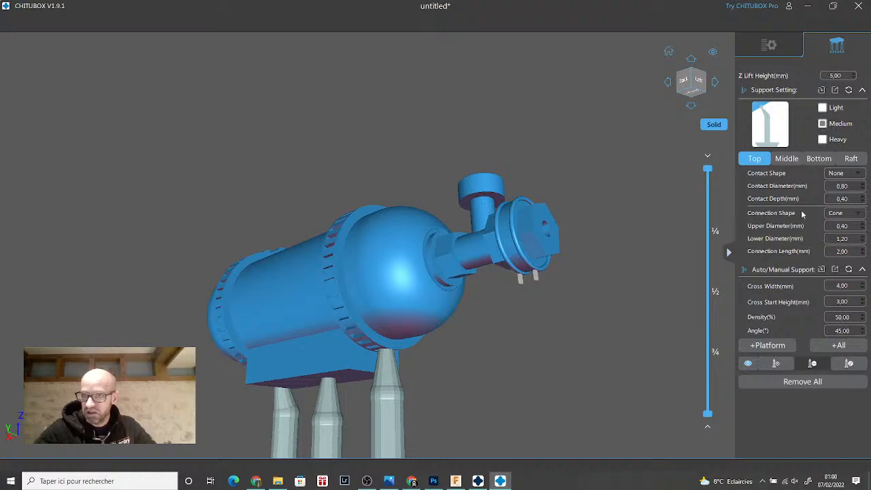
# - Review the raft's shape, area ratio, thickness, height and slope settings, and examine the raft beneath the bottle
pyautogui.click(849, 159)
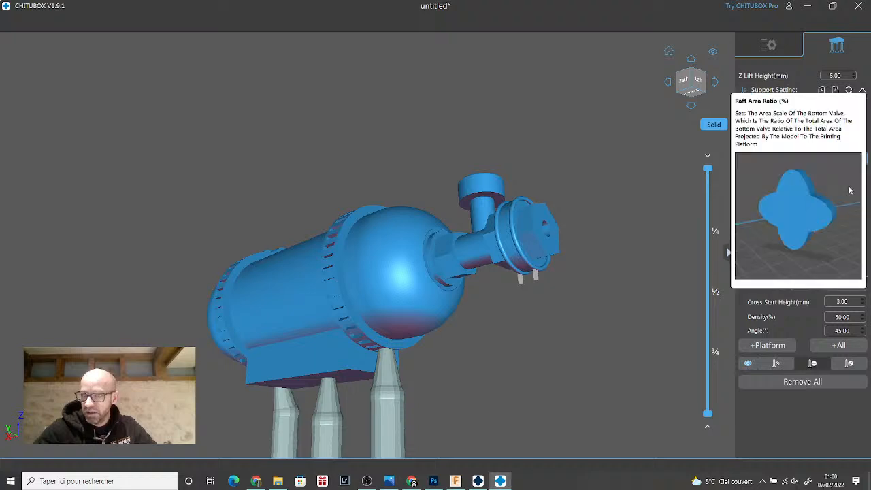
pyautogui.scroll(-5, 713, 221)
pyautogui.moveTo(673, 232); pyautogui.dragTo(705, 306)
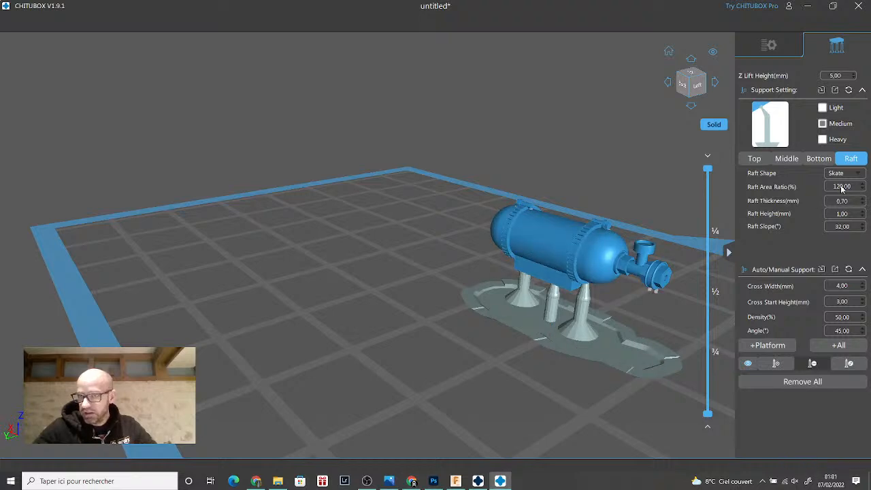
pyautogui.moveTo(844, 189)
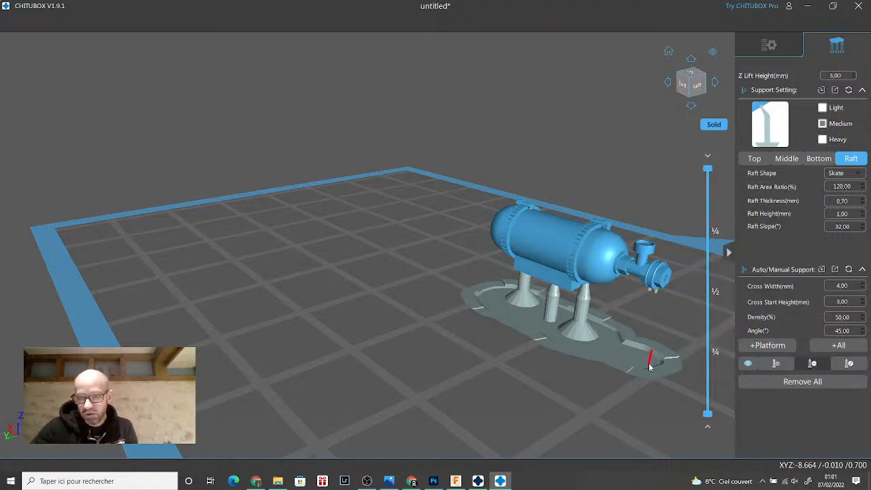
pyautogui.moveTo(651, 366); pyautogui.dragTo(660, 350, button='right')
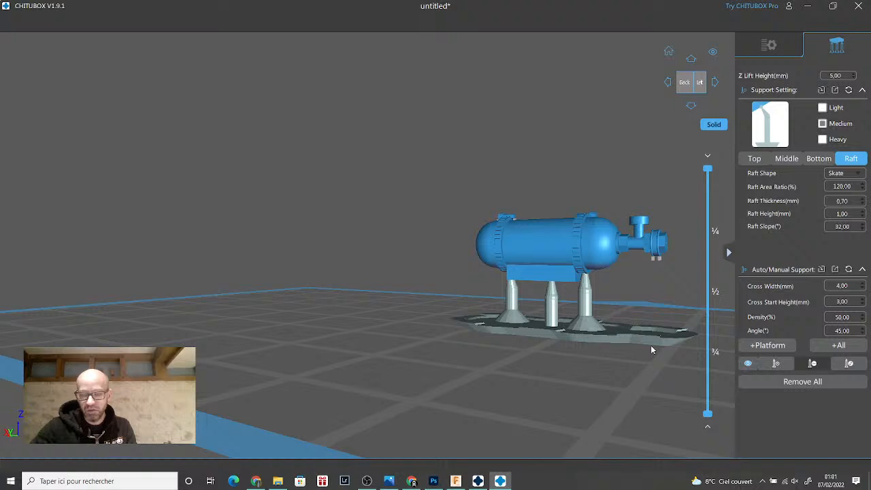
pyautogui.moveTo(651, 311); pyautogui.dragTo(523, 345, button='right')
# - Place a Medium support manually beneath the ringed collar at the end of the valve
pyautogui.moveTo(471, 371); pyautogui.dragTo(679, 315, button='right')
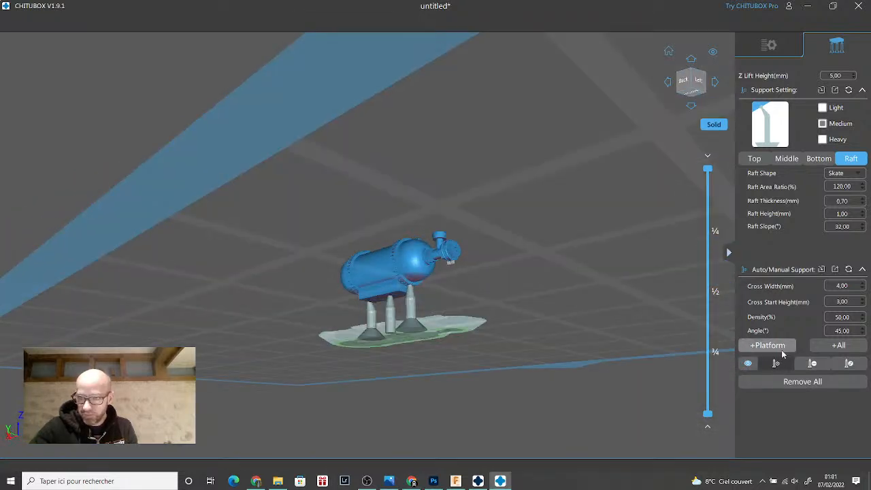
pyautogui.scroll(3, 409, 278)
pyautogui.scroll(5, 527, 257)
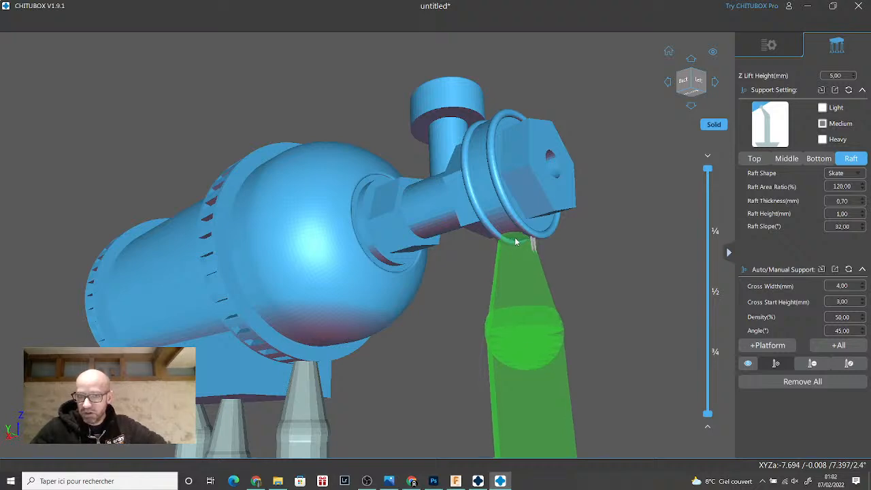
pyautogui.moveTo(515, 242); pyautogui.dragTo(485, 238, button='right')
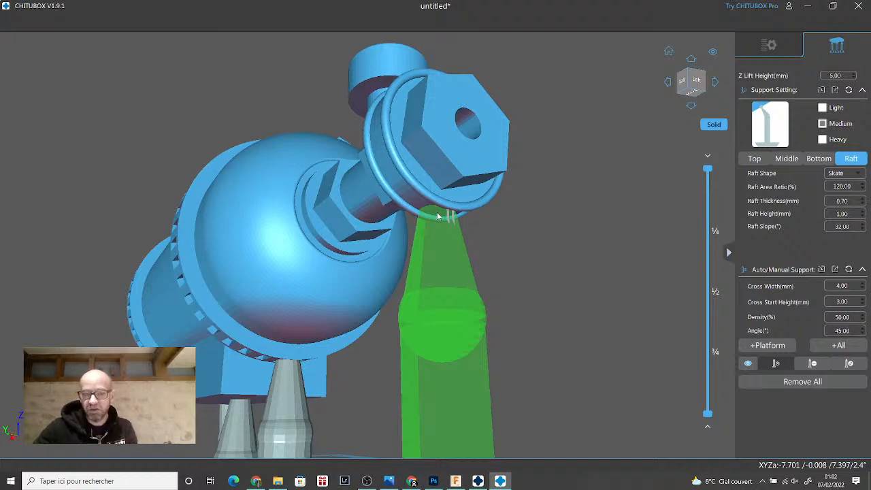
pyautogui.scroll(-6, 439, 217)
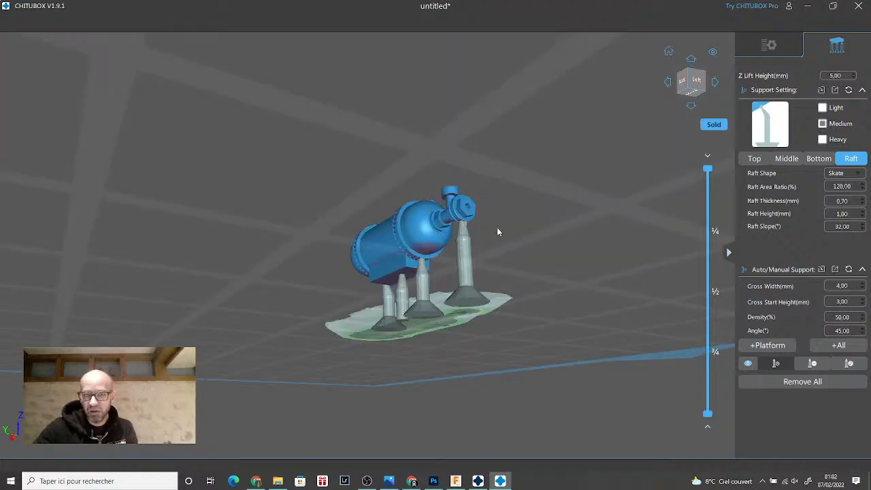
# - Inspect the valve support's contact point from below and try to place a second support beside it
pyautogui.moveTo(498, 232)
pyautogui.mouseDown()
pyautogui.moveTo(383, 327)
pyautogui.moveTo(490, 217)
pyautogui.mouseUp()
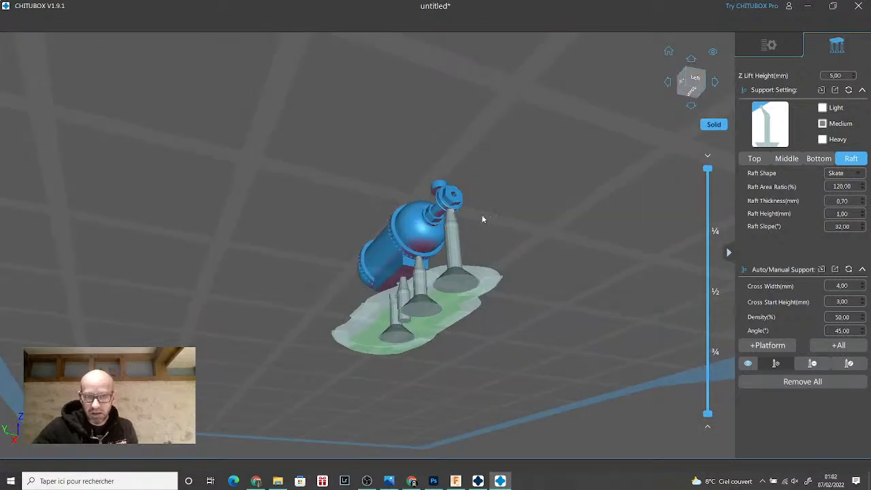
pyautogui.scroll(6, 479, 215)
pyautogui.scroll(5, 334, 216)
pyautogui.scroll(-5, 328, 200)
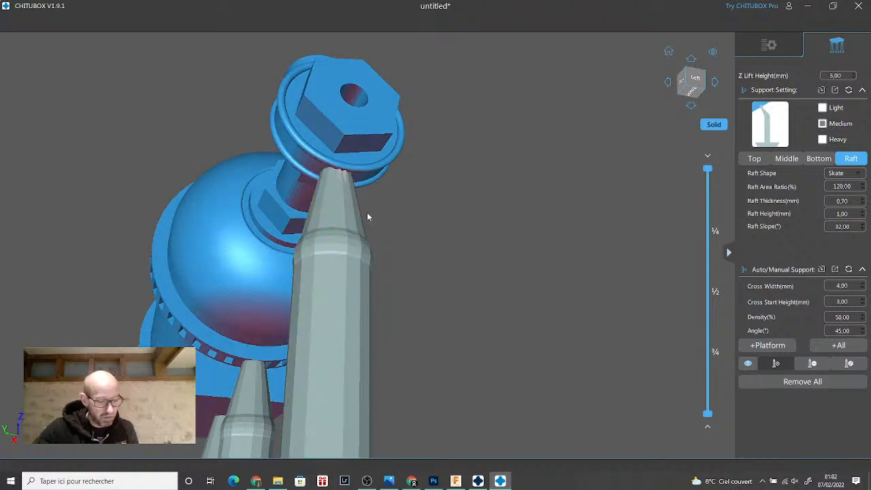
pyautogui.moveTo(367, 213); pyautogui.dragTo(504, 244)
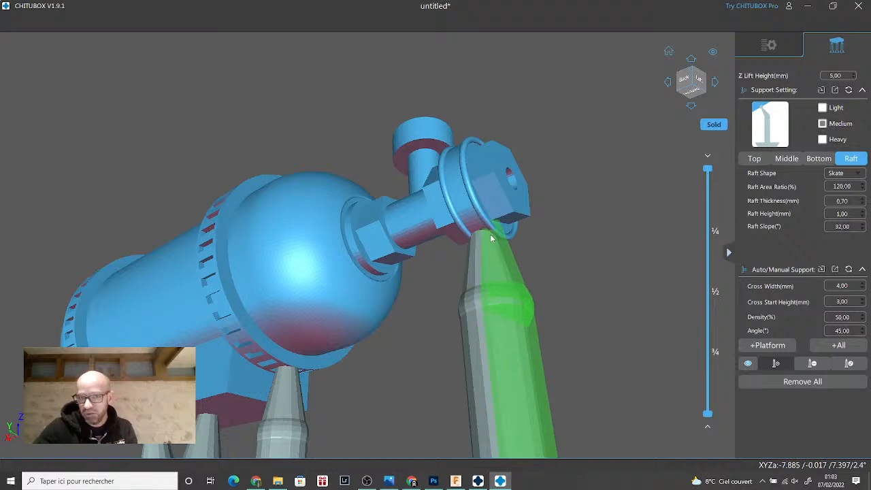
pyautogui.click(490, 234)
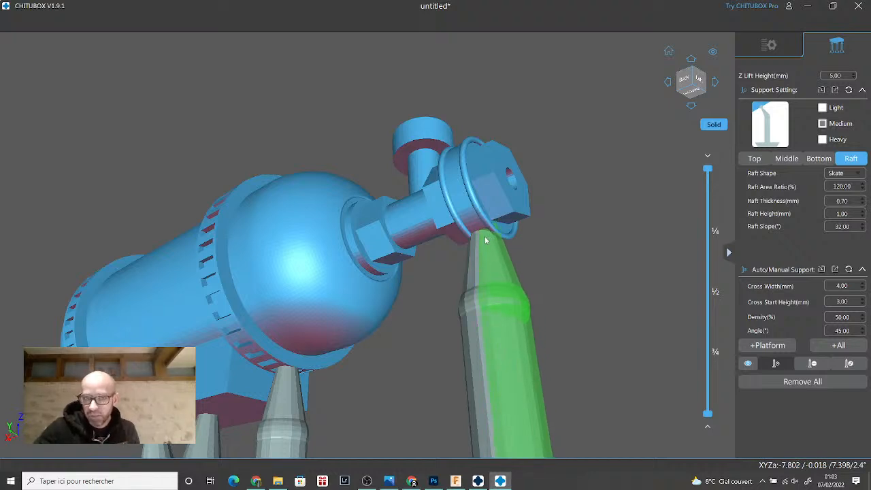
pyautogui.scroll(-5, 479, 238)
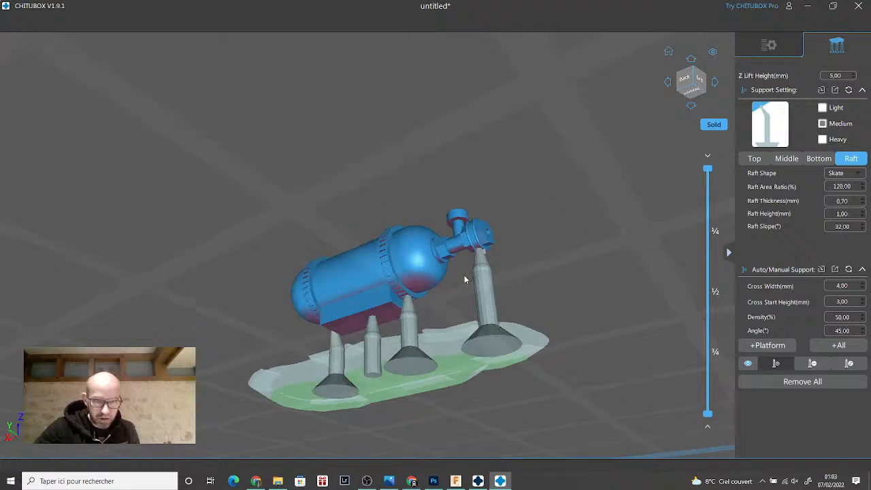
# - Add a row of Medium supports manually along the underside of the mounting block
pyautogui.moveTo(464, 275); pyautogui.dragTo(507, 256, button='right')
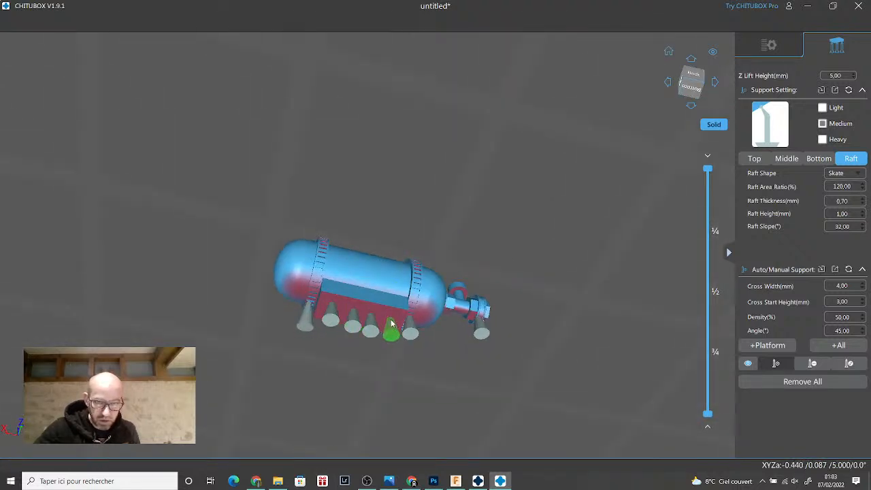
pyautogui.moveTo(392, 324); pyautogui.dragTo(497, 337, button='right')
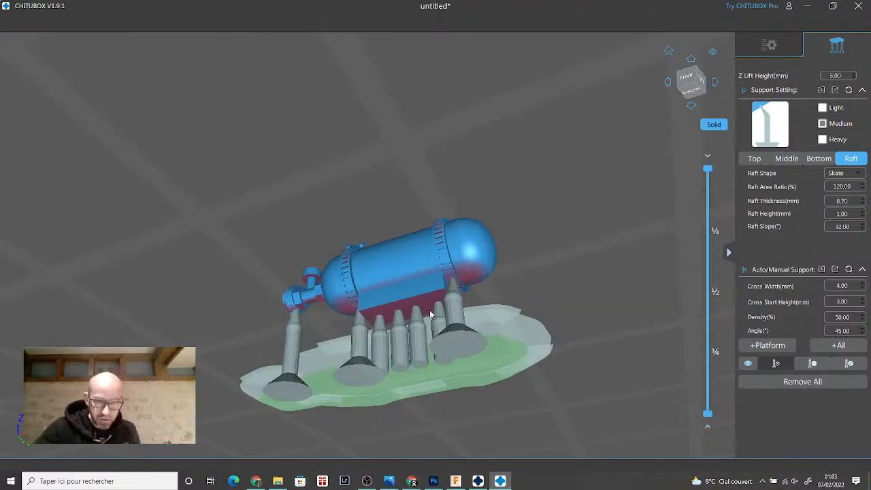
pyautogui.moveTo(428, 309); pyautogui.dragTo(424, 327, button='right')
pyautogui.scroll(-4, 424, 327)
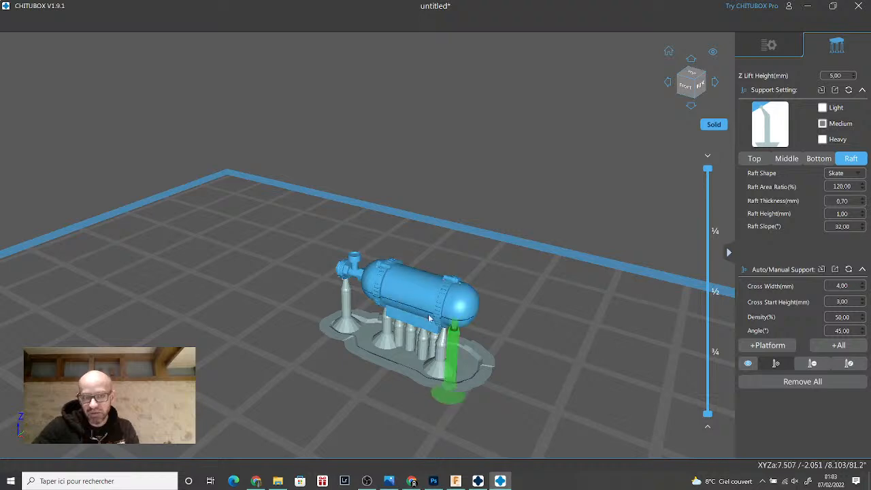
pyautogui.moveTo(524, 284)
pyautogui.mouseDown(button='right')
pyautogui.moveTo(547, 278)
pyautogui.moveTo(508, 286)
pyautogui.mouseUp(button='right')
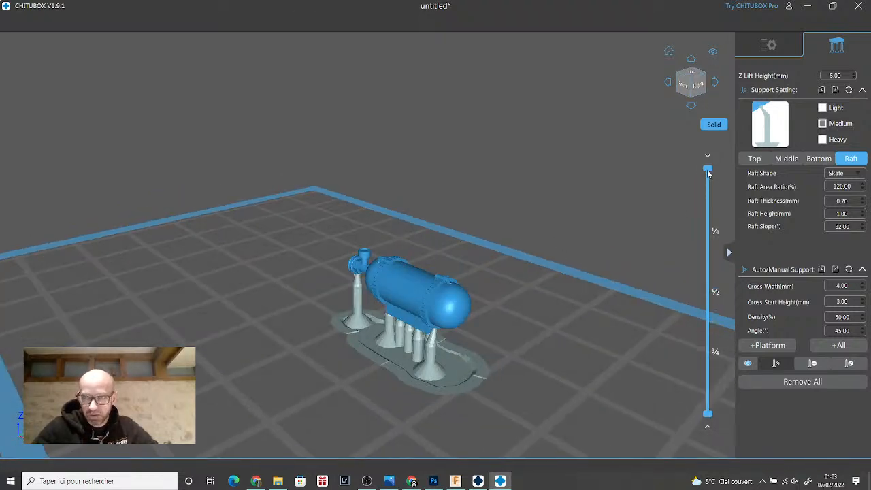
# - Examine the supported bottle's cross-section at a height of about 8.8 mm and restore the full-height view
pyautogui.moveTo(709, 172); pyautogui.dragTo(708, 228)
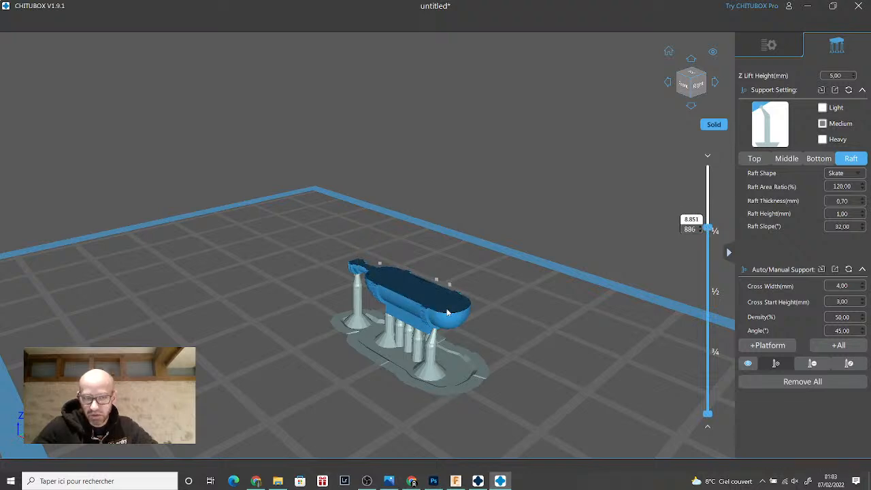
pyautogui.scroll(2, 705, 227)
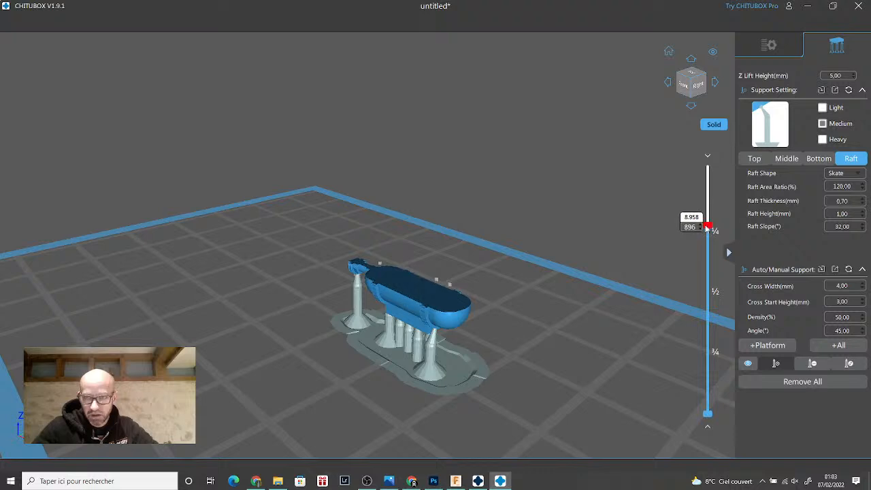
pyautogui.moveTo(707, 228)
pyautogui.mouseDown()
pyautogui.moveTo(708, 221)
pyautogui.moveTo(710, 232)
pyautogui.mouseUp()
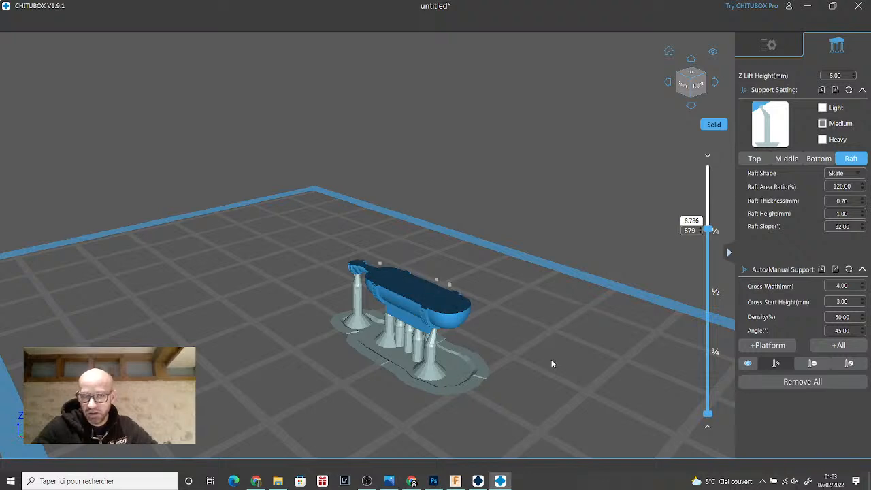
pyautogui.moveTo(552, 364); pyautogui.dragTo(602, 323)
pyautogui.moveTo(709, 232); pyautogui.dragTo(718, 168)
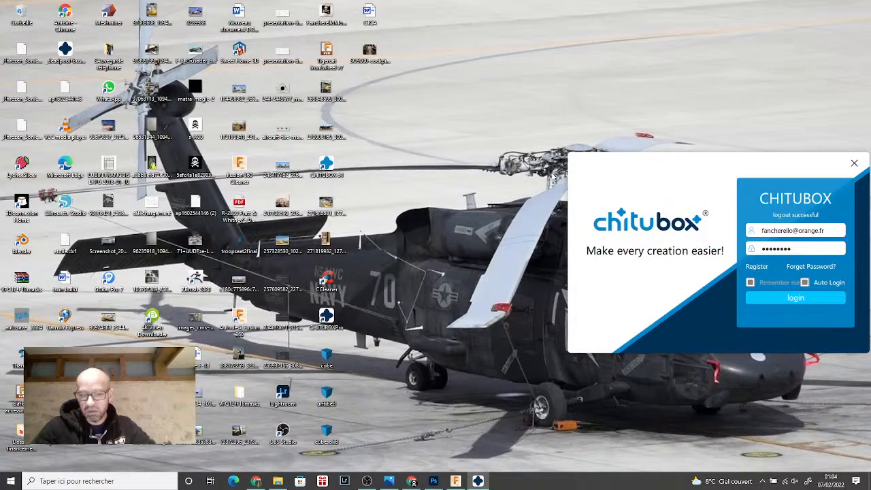
# - Close the CHITUBOX Pro login window and confirm exiting the program
pyautogui.click(855, 164)
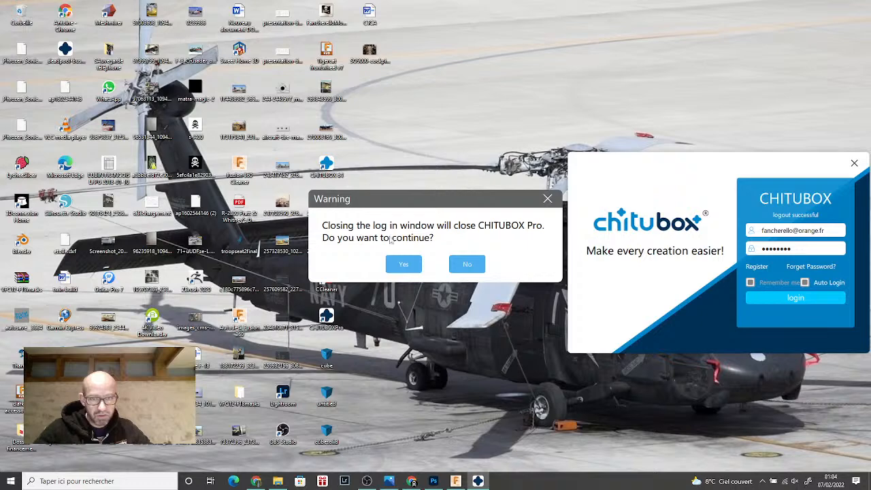
pyautogui.click(407, 265)
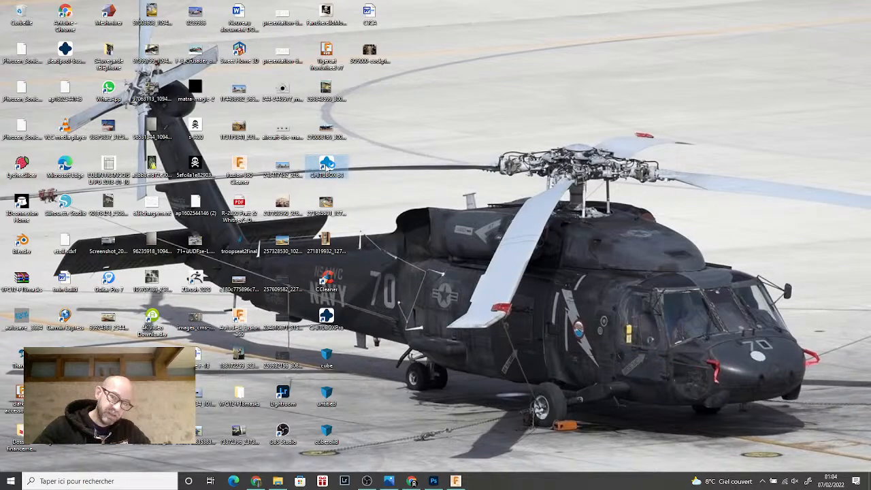
# - Launch CHITUBOX 64 and recover the project from the last automatic backup
pyautogui.doubleClick(327, 167)
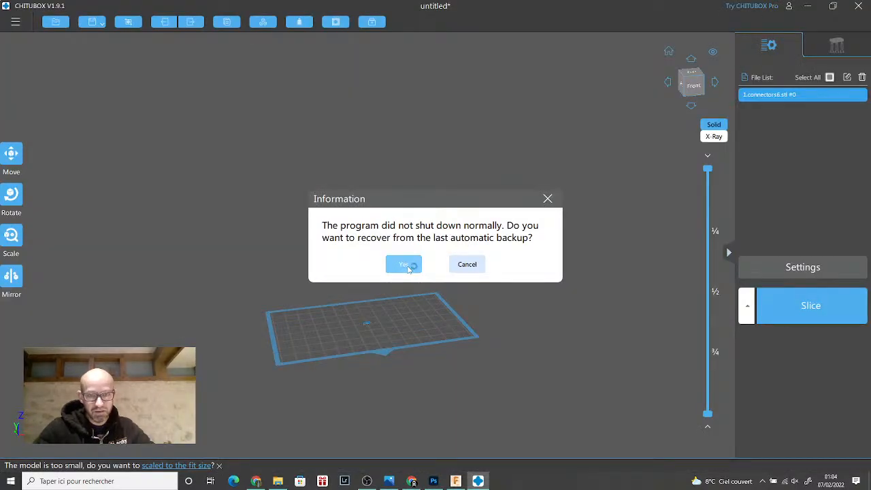
pyautogui.click(405, 265)
pyautogui.moveTo(424, 276); pyautogui.dragTo(259, 285)
pyautogui.scroll(5, 367, 307)
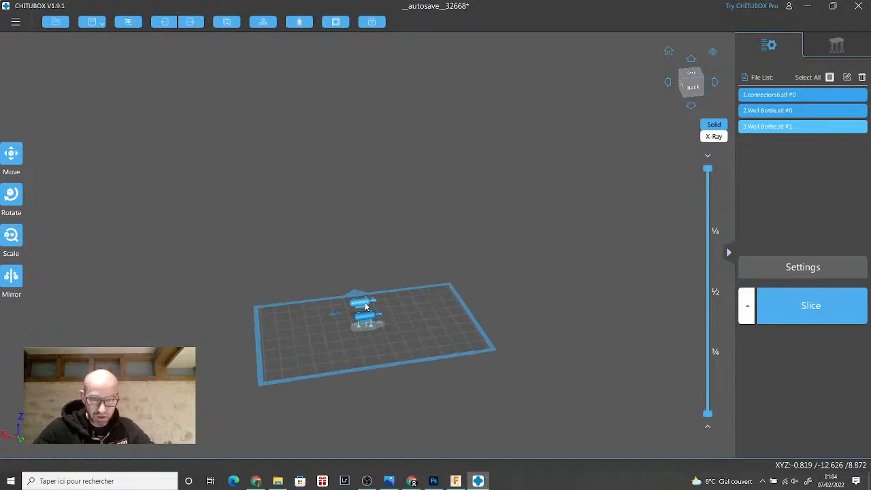
pyautogui.scroll(3, 366, 306)
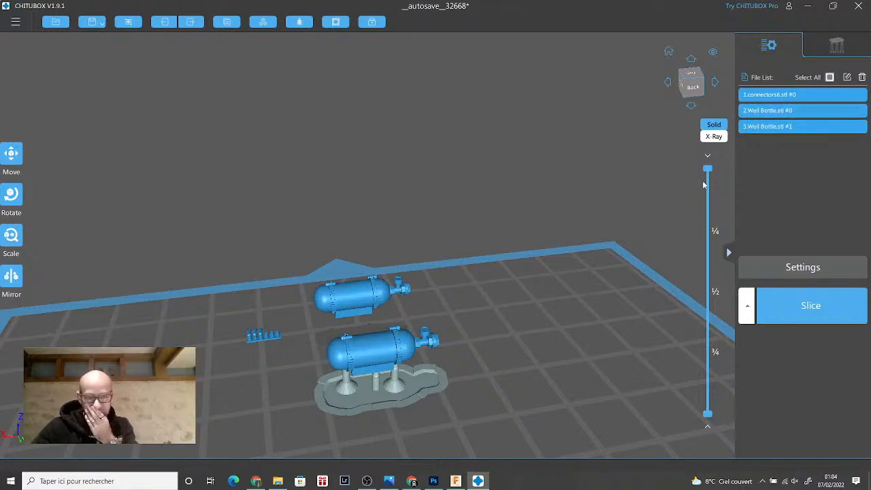
# - Deselect all models and delete only the small connectors model from the build plate
pyautogui.click(830, 78)
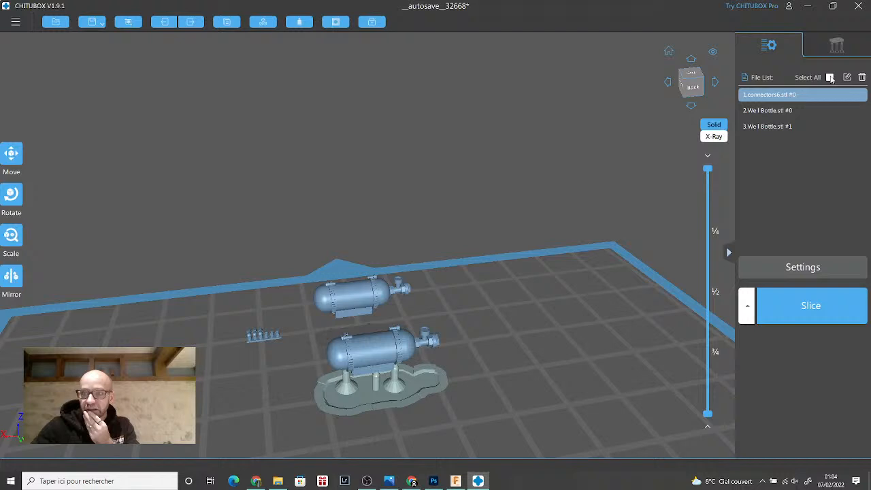
pyautogui.click(264, 337)
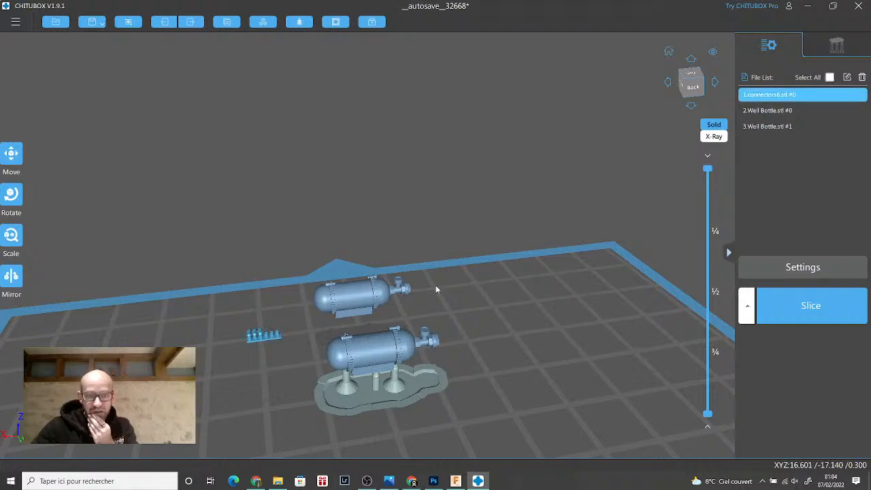
pyautogui.click(864, 78)
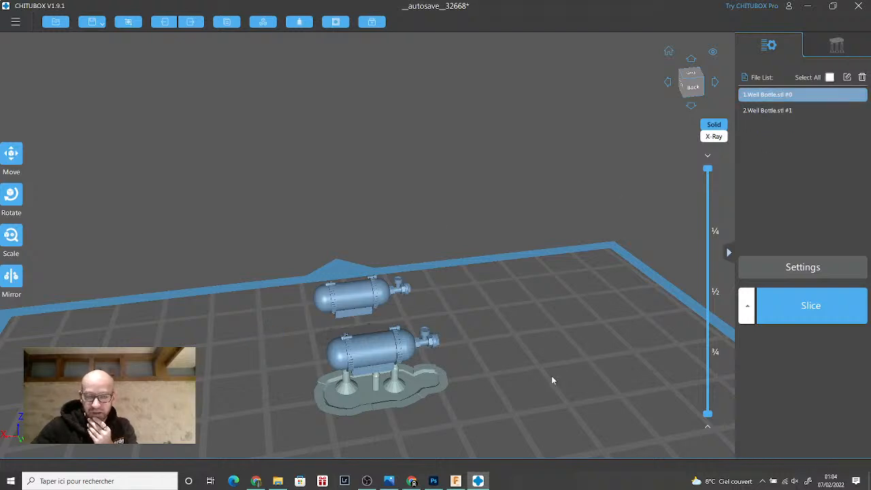
# - Check the raft and supports from below, select the supported Well Bottle and open its support editing
pyautogui.moveTo(552, 381); pyautogui.dragTo(454, 352)
pyautogui.scroll(4, 428, 353)
pyautogui.scroll(3, 501, 315)
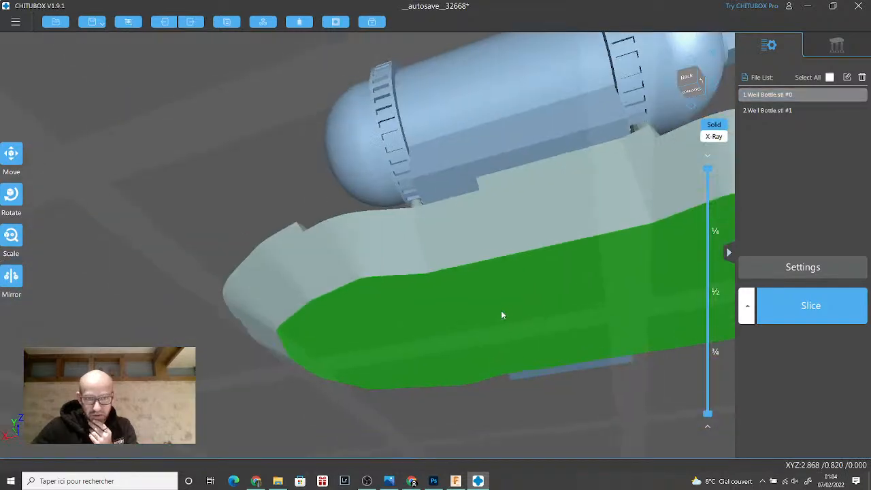
pyautogui.moveTo(501, 315)
pyautogui.mouseDown()
pyautogui.moveTo(484, 329)
pyautogui.moveTo(503, 321)
pyautogui.moveTo(473, 324)
pyautogui.moveTo(490, 315)
pyautogui.mouseUp()
pyautogui.scroll(-5, 502, 317)
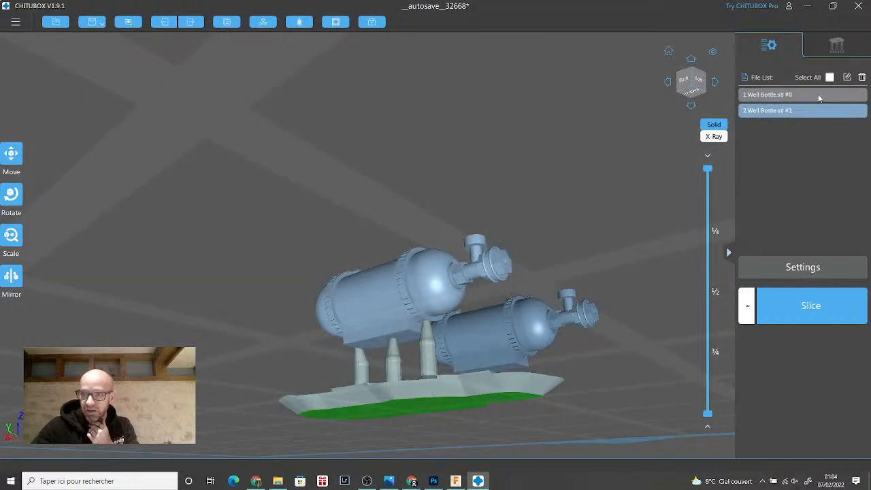
pyautogui.click(840, 54)
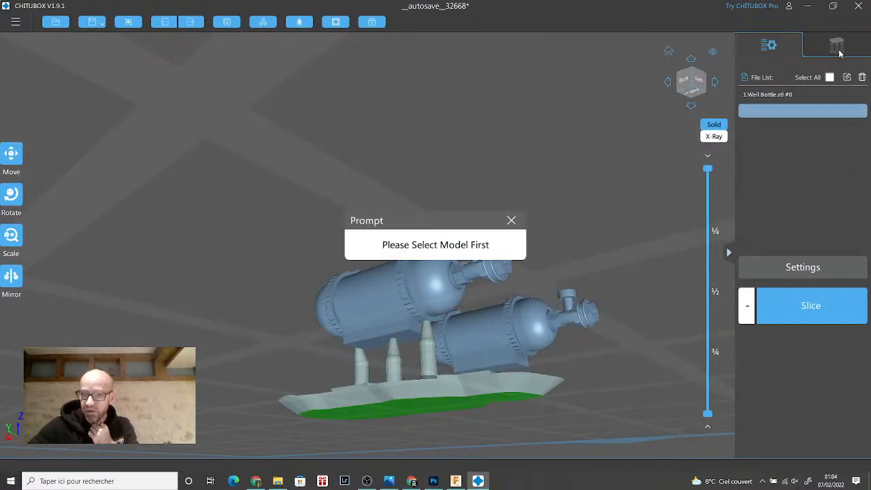
pyautogui.click(511, 220)
pyautogui.click(403, 295)
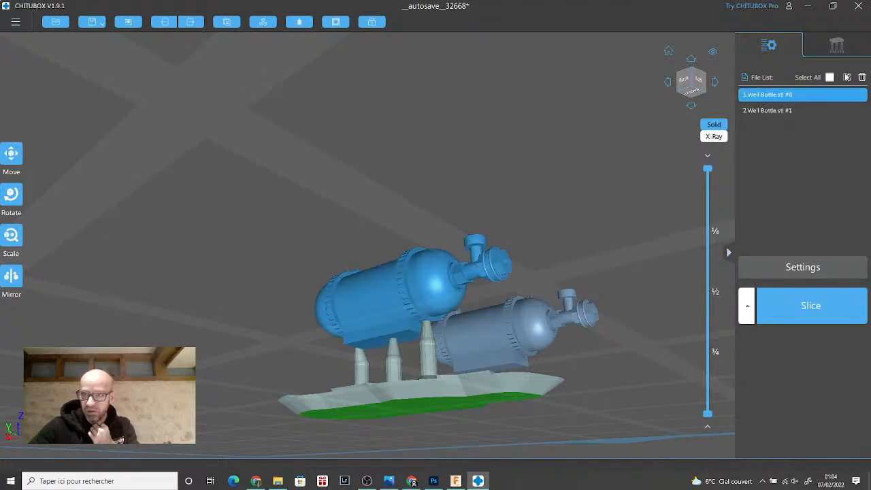
pyautogui.click(838, 45)
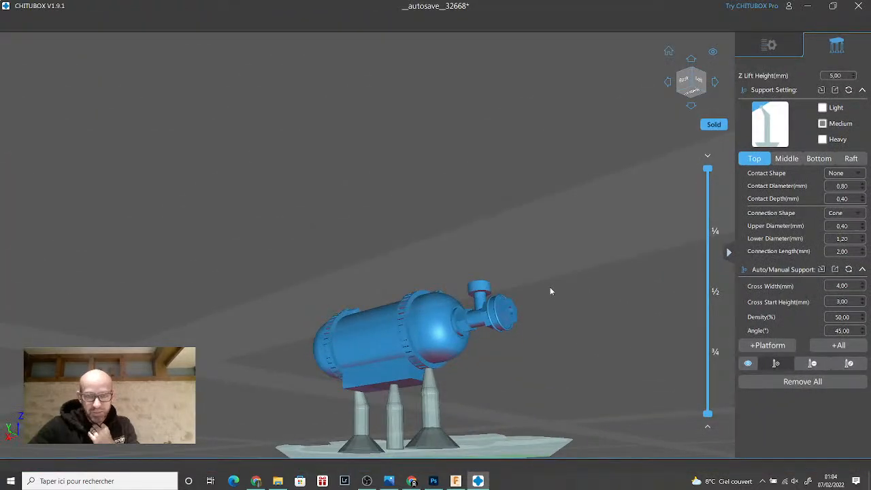
# - Add a Medium support manually under the end of the bottle's valve
pyautogui.moveTo(550, 290); pyautogui.dragTo(544, 281)
pyautogui.scroll(6, 491, 310)
pyautogui.scroll(-6, 474, 313)
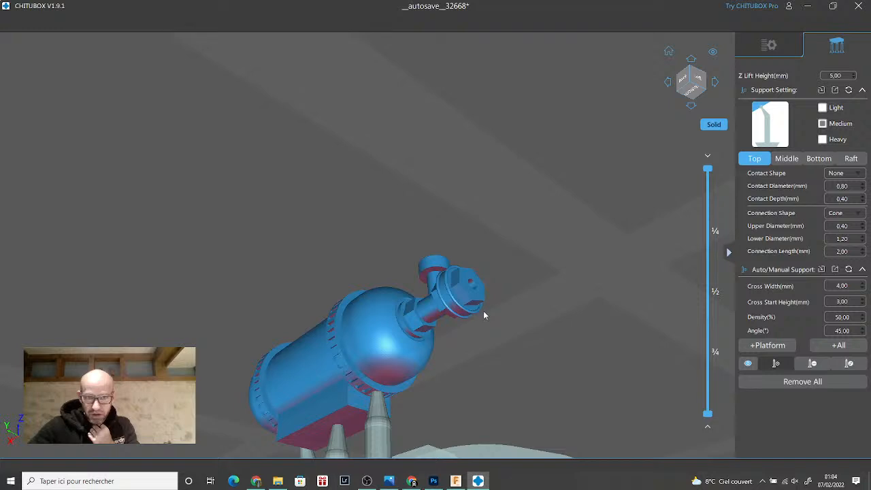
pyautogui.scroll(2, 489, 305)
pyautogui.scroll(2, 472, 318)
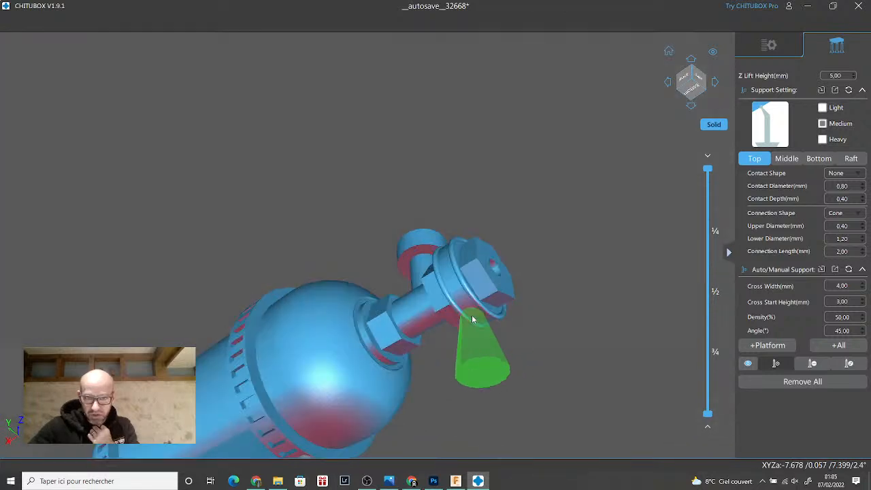
pyautogui.click(472, 314)
# - Add more Medium supports along the underside of the bottle's mounting block
pyautogui.moveTo(471, 315); pyautogui.dragTo(564, 307)
pyautogui.moveTo(564, 306); pyautogui.dragTo(573, 307, button='right')
pyautogui.click(487, 365)
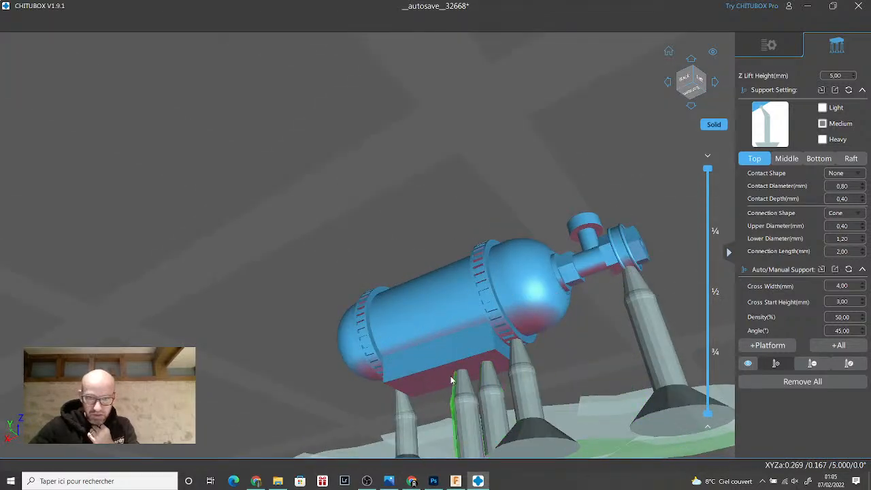
pyautogui.click(438, 383)
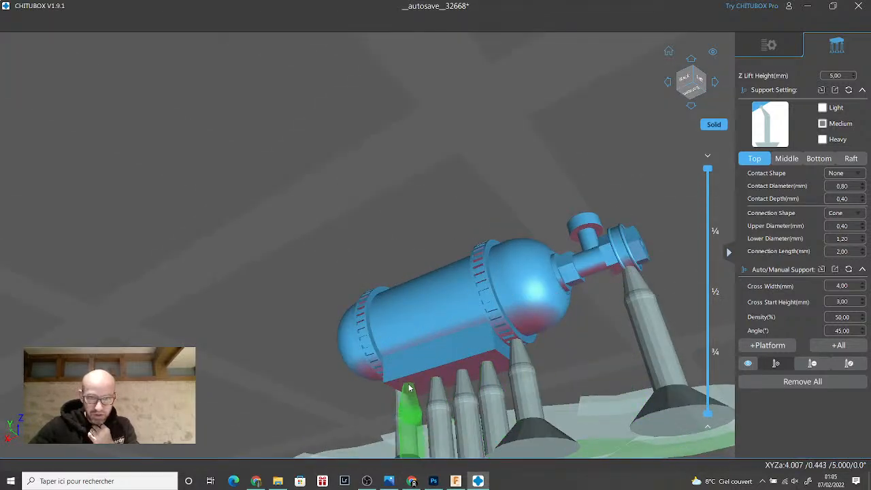
# - Add a Medium support under each rounded end of the bottle
pyautogui.moveTo(423, 389); pyautogui.dragTo(563, 386, button='right')
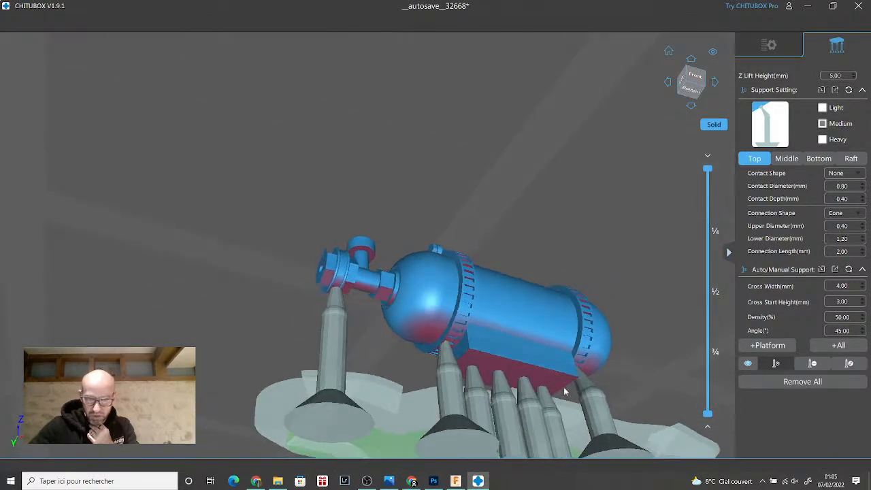
pyautogui.click(423, 335)
pyautogui.moveTo(528, 340); pyautogui.dragTo(662, 341, button='right')
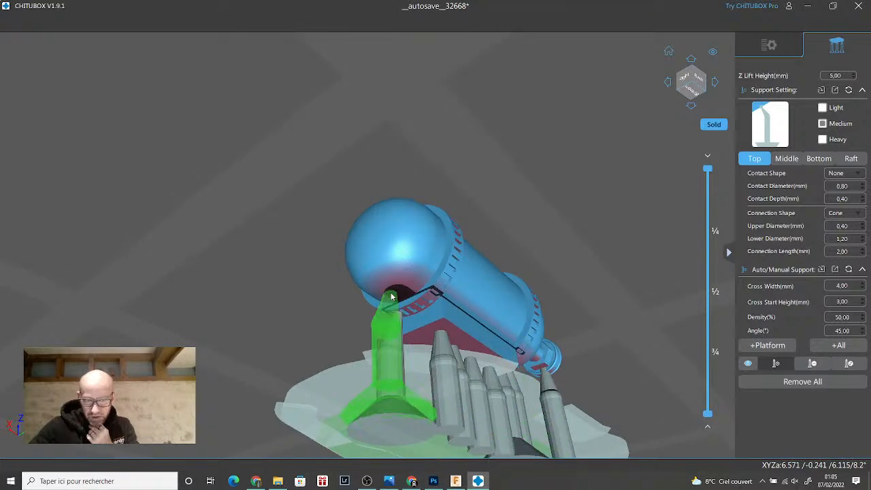
pyautogui.click(391, 293)
pyautogui.moveTo(436, 309); pyautogui.dragTo(388, 265, button='right')
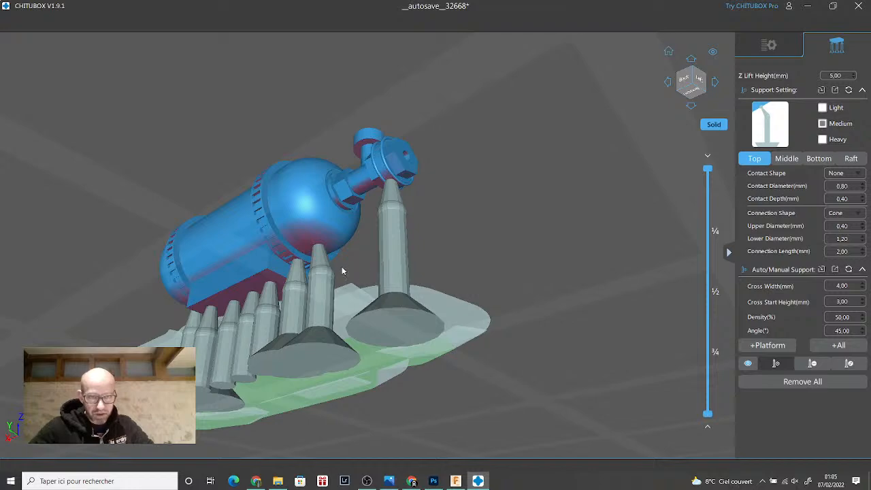
# - Inspect the contact points of the end supports up close and the whole supported bottle on its raft
pyautogui.scroll(-3, 341, 266)
pyautogui.scroll(8, 329, 278)
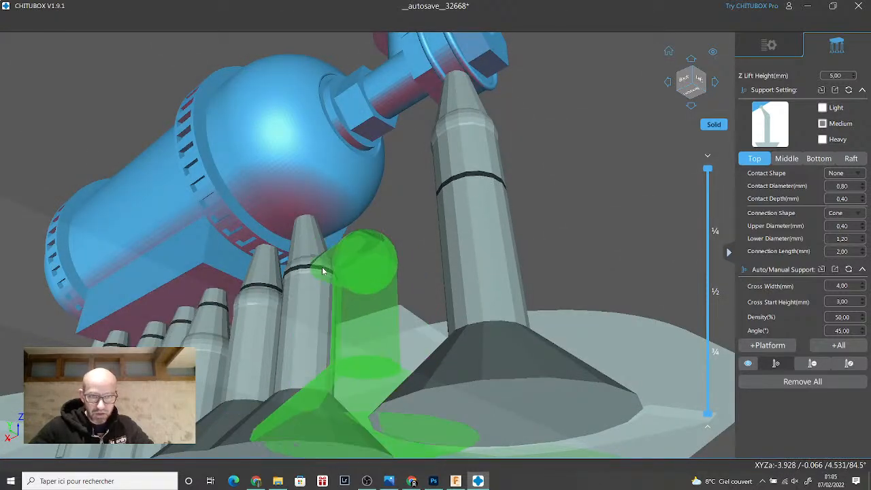
pyautogui.moveTo(322, 267); pyautogui.dragTo(458, 286, button='right')
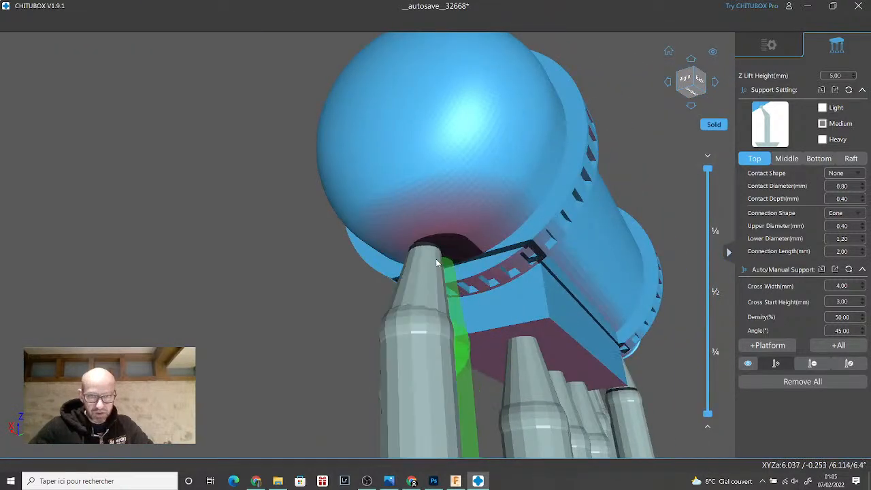
pyautogui.moveTo(429, 256); pyautogui.dragTo(208, 273, button='right')
pyautogui.scroll(-8, 198, 279)
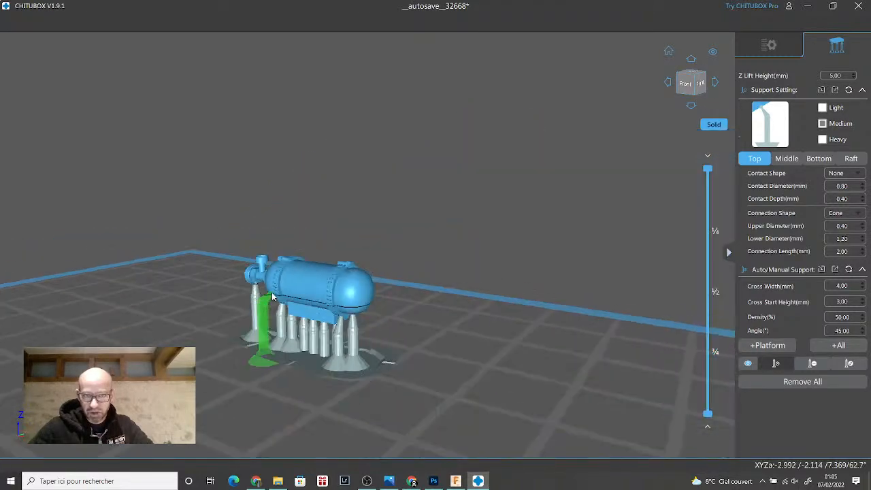
pyautogui.moveTo(258, 320); pyautogui.dragTo(334, 312, button='right')
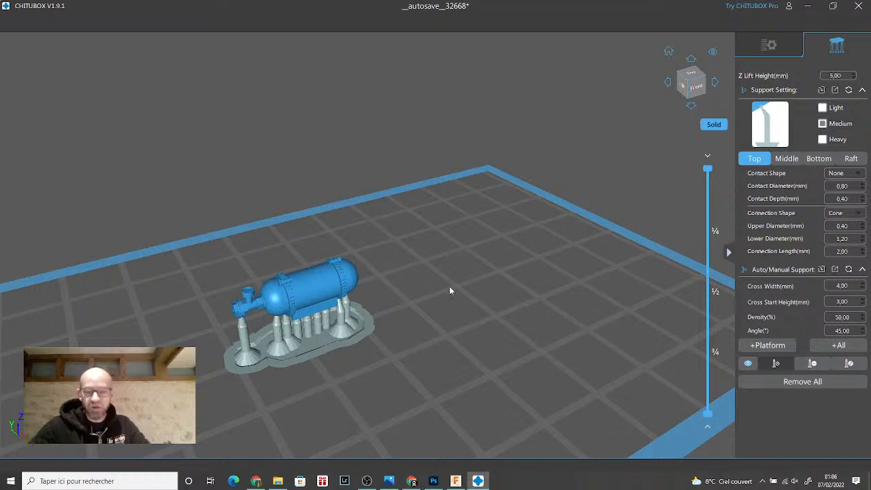
# - Close the program, reopen CHITUBOX and recover the project from the last automatic backup
pyautogui.click(859, 5)
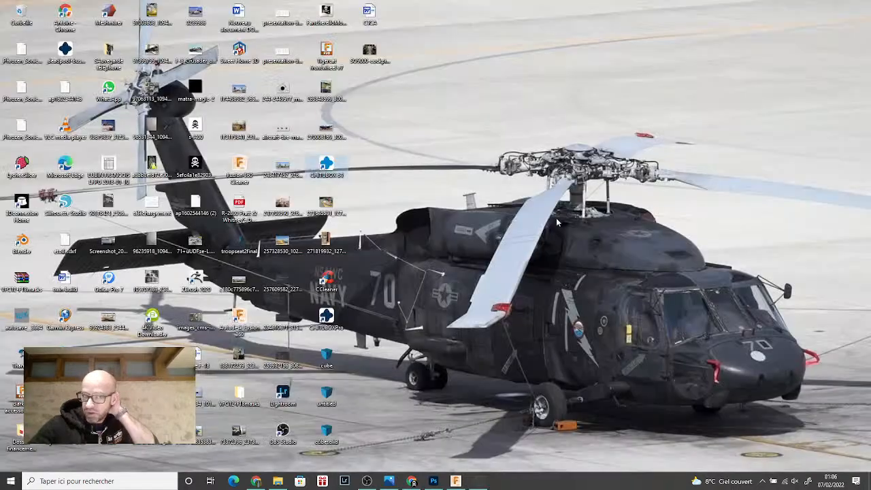
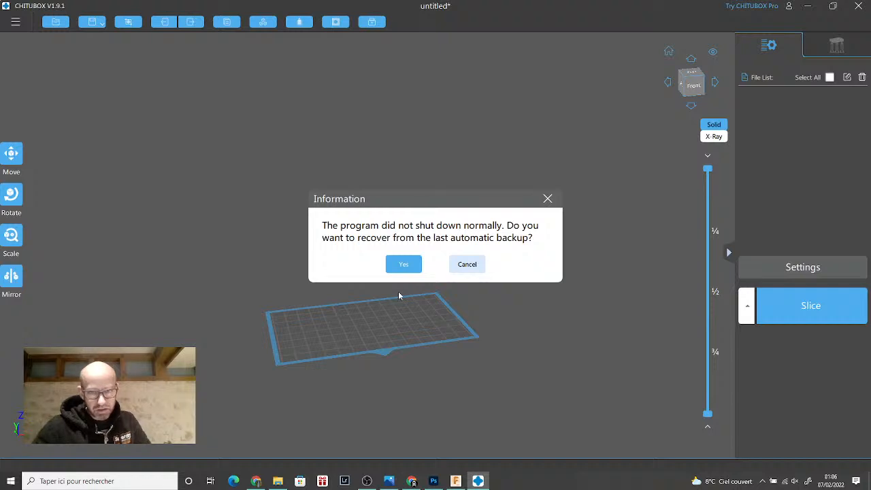
pyautogui.click(403, 264)
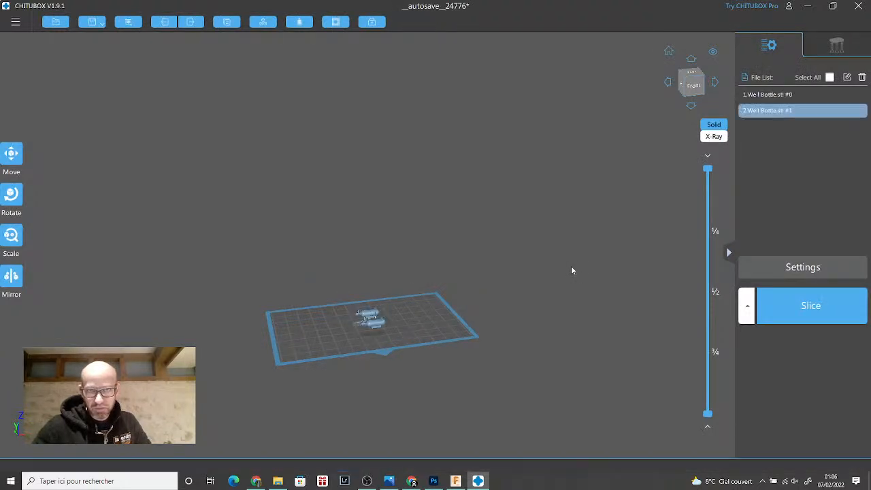
pyautogui.moveTo(570, 267); pyautogui.dragTo(553, 373)
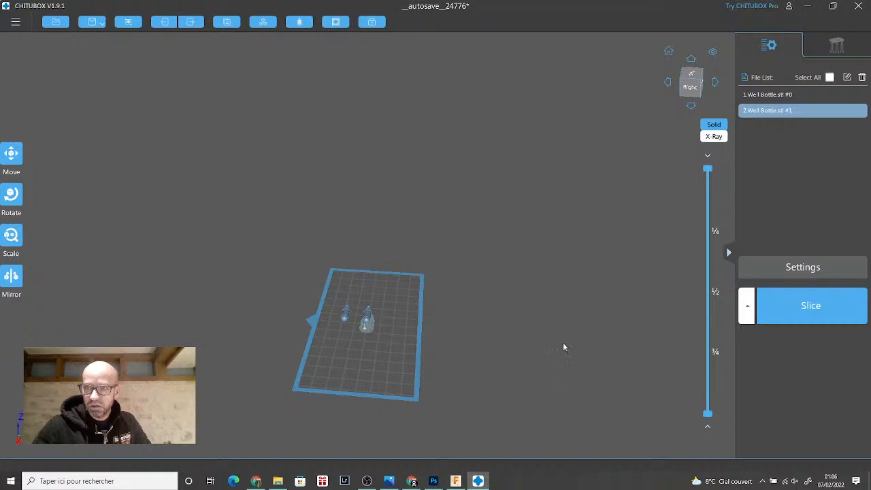
pyautogui.scroll(2, 383, 329)
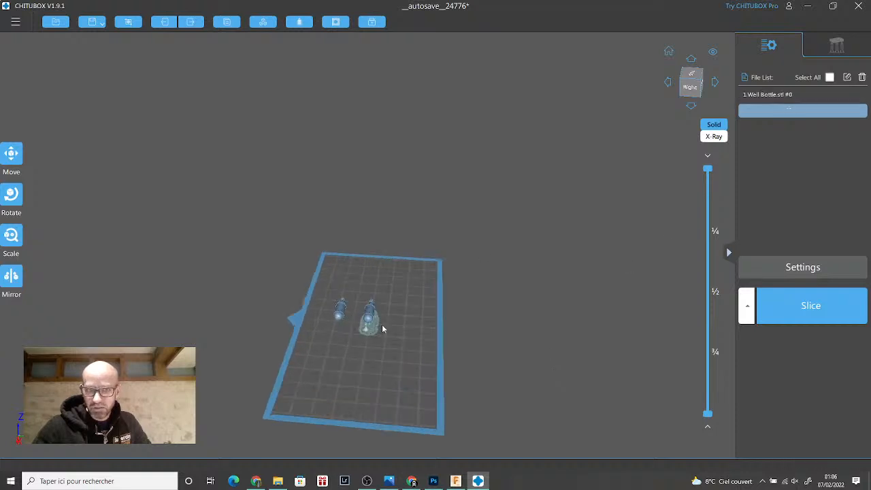
# - Select the partly supported Well Bottle and try to open its support editing again
pyautogui.moveTo(634, 198); pyautogui.dragTo(569, 224)
pyautogui.moveTo(569, 225); pyautogui.dragTo(770, 212, button='right')
pyautogui.click(824, 44)
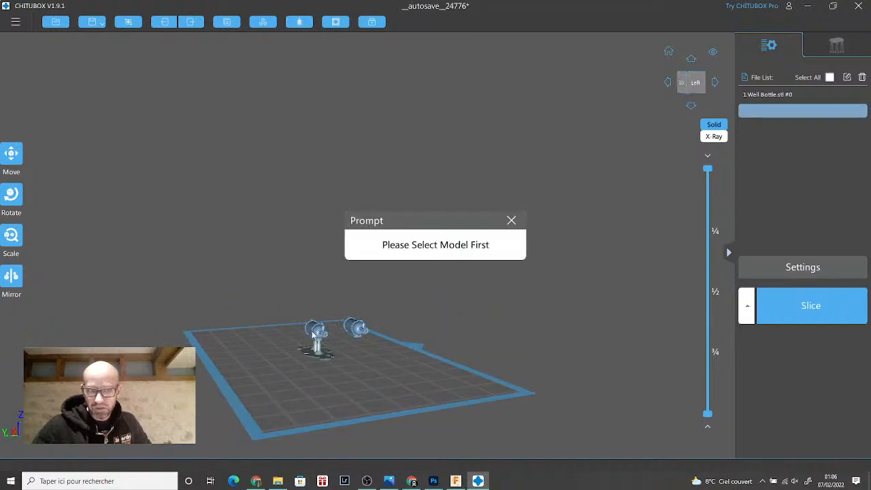
pyautogui.click(511, 220)
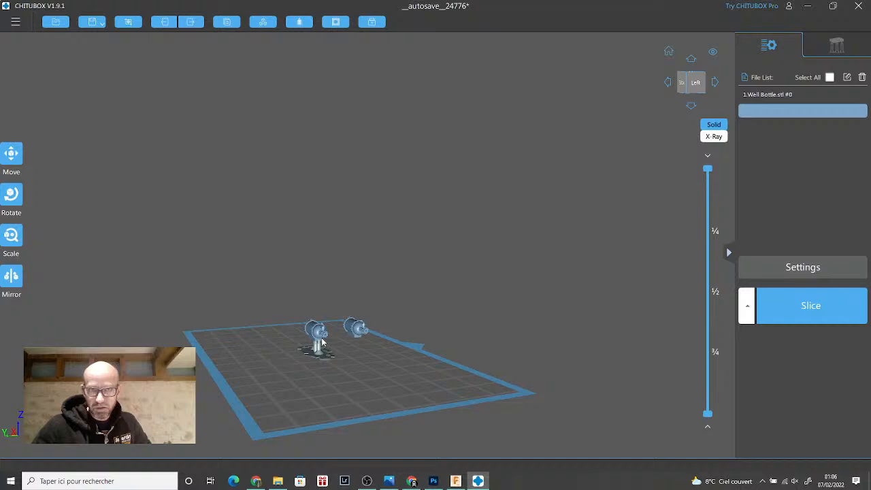
pyautogui.scroll(5, 320, 337)
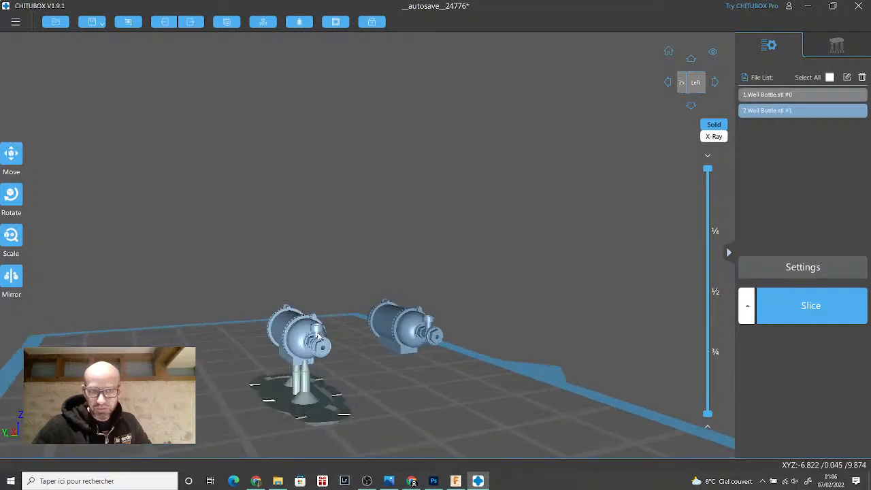
pyautogui.scroll(3, 320, 337)
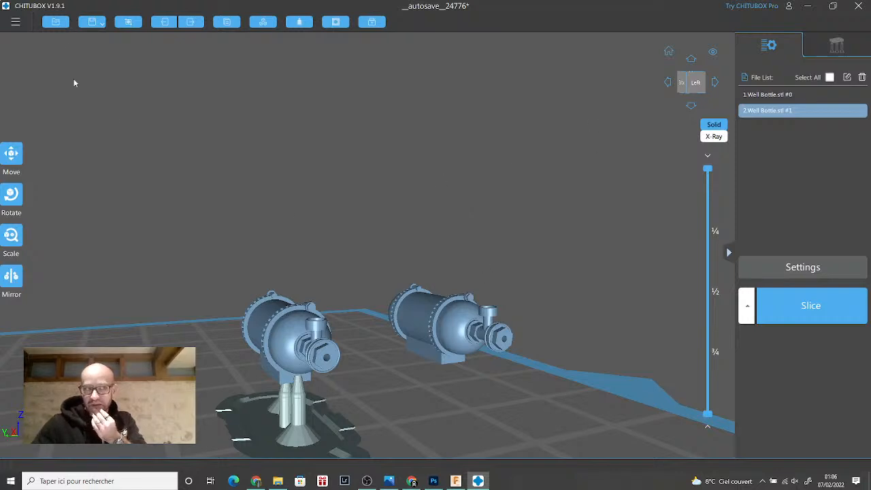
pyautogui.click(850, 52)
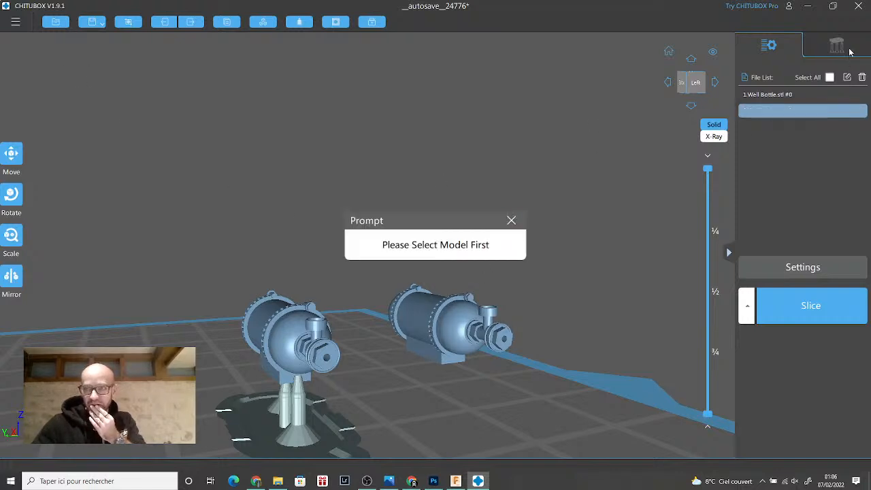
pyautogui.click(511, 220)
pyautogui.click(306, 319)
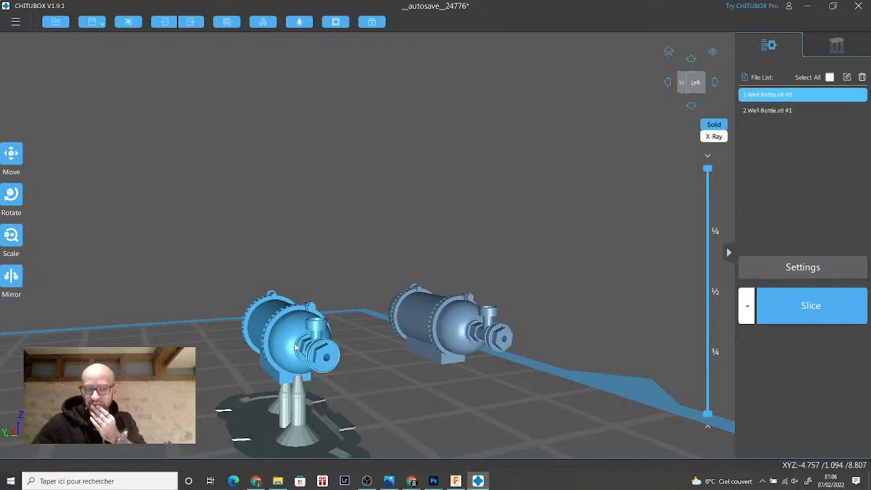
pyautogui.moveTo(514, 269); pyautogui.dragTo(568, 240)
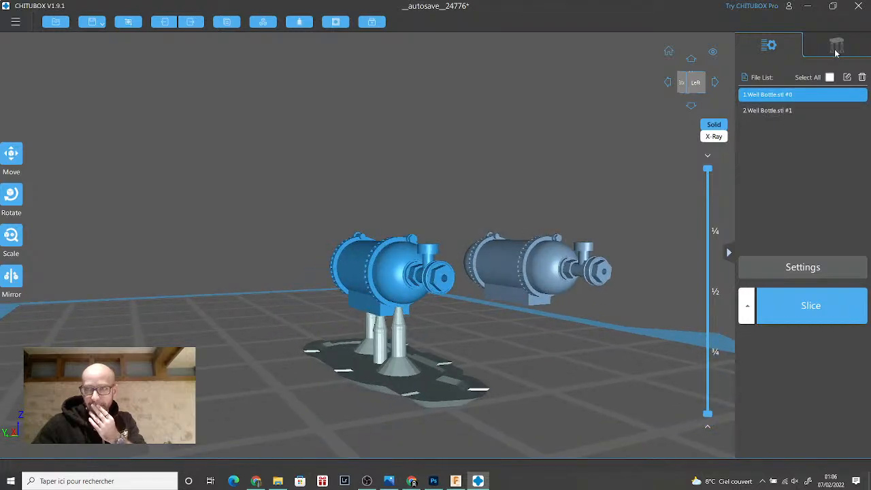
pyautogui.click(837, 53)
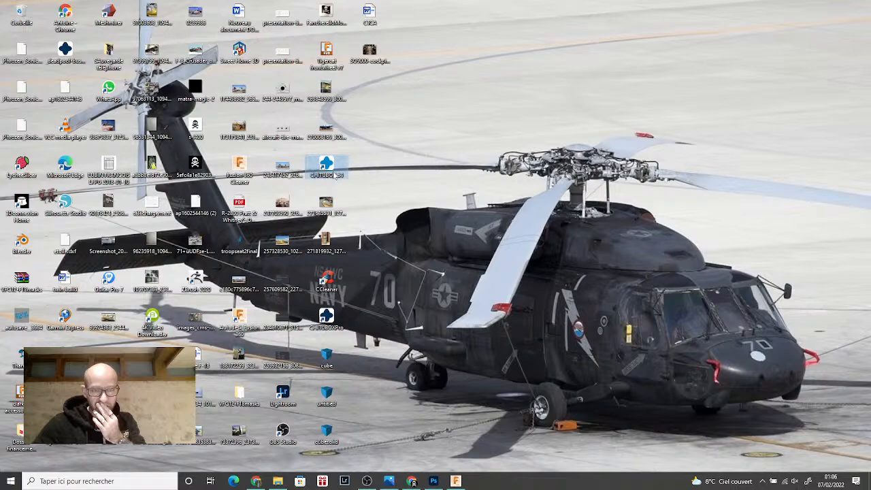
# - Reopen CHITUBOX without recovering the automatic backup and load Well Bottle from the Tigercat > Front Fuselage folder on drive D
pyautogui.doubleClick(330, 168)
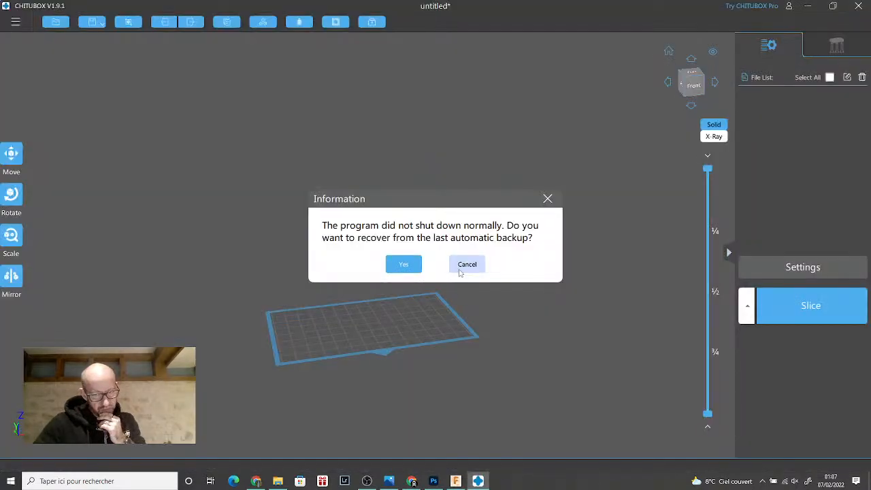
pyautogui.click(463, 267)
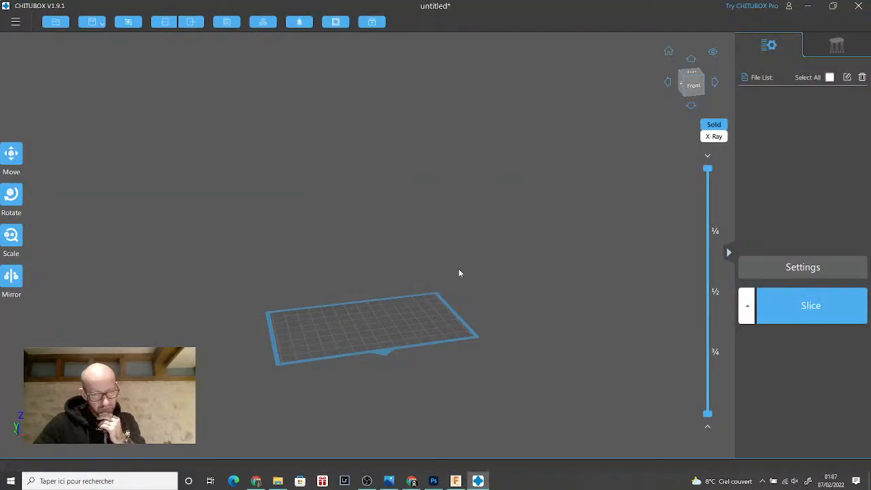
pyautogui.click(48, 22)
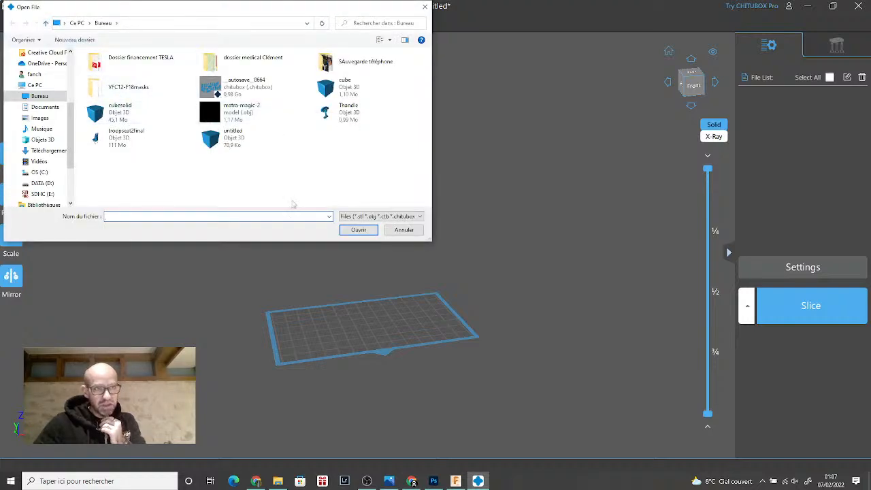
pyautogui.click(43, 183)
pyautogui.scroll(-15, 145, 126)
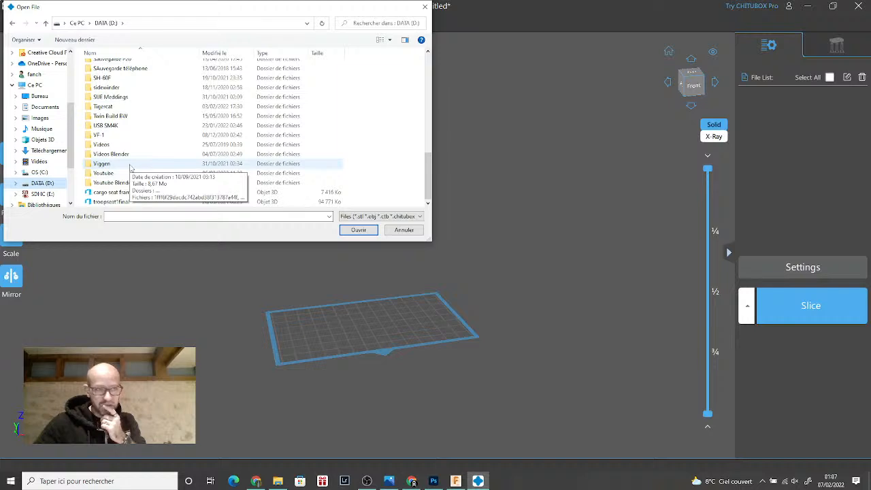
pyautogui.doubleClick(123, 106)
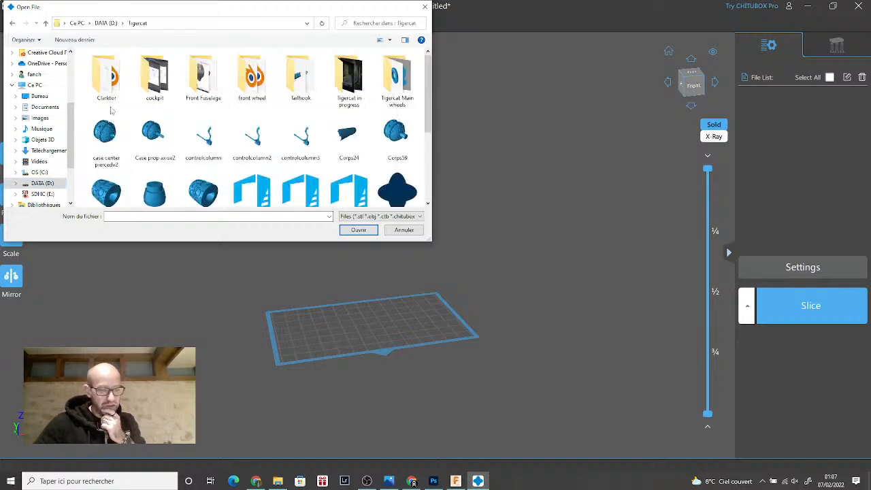
pyautogui.doubleClick(204, 79)
pyautogui.click(250, 72)
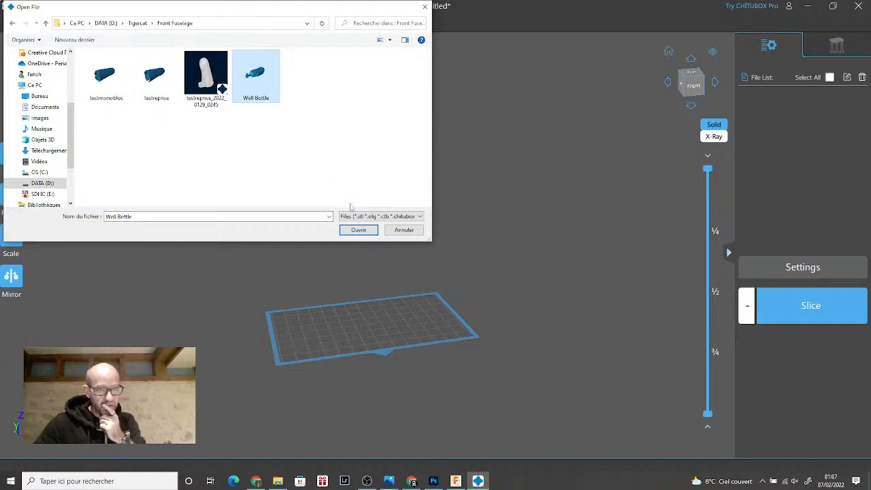
pyautogui.click(357, 230)
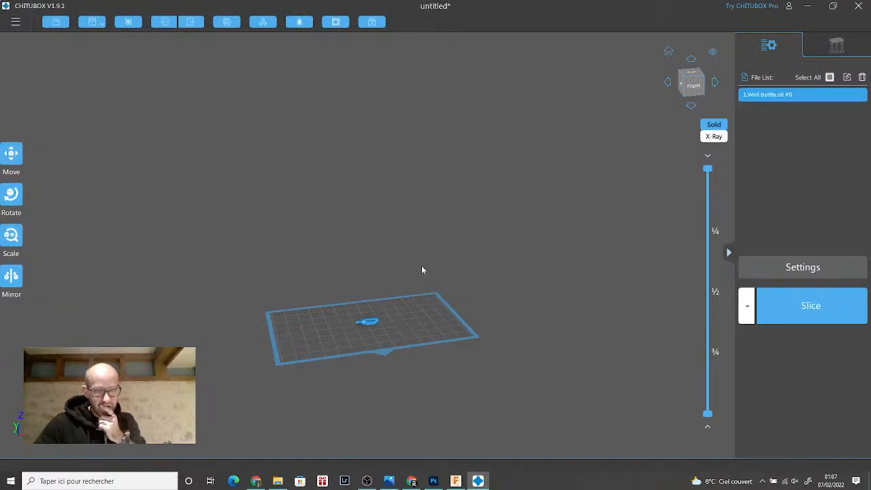
# - Rotate the bottle 90° about the X axis
pyautogui.scroll(5, 403, 282)
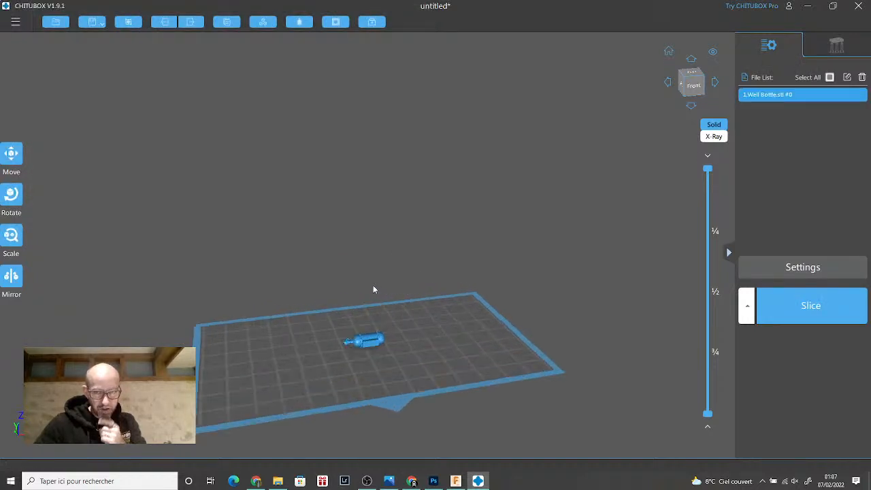
pyautogui.scroll(5, 376, 273)
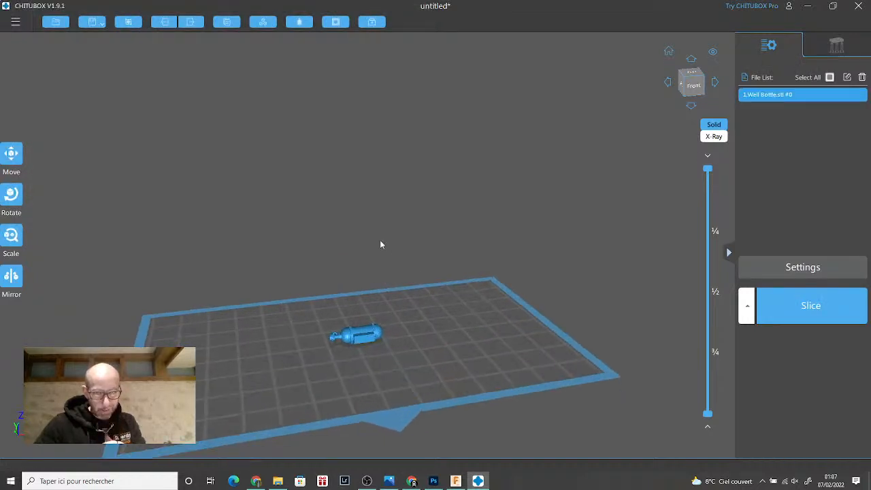
pyautogui.click(10, 195)
pyautogui.moveTo(193, 226); pyautogui.dragTo(252, 225)
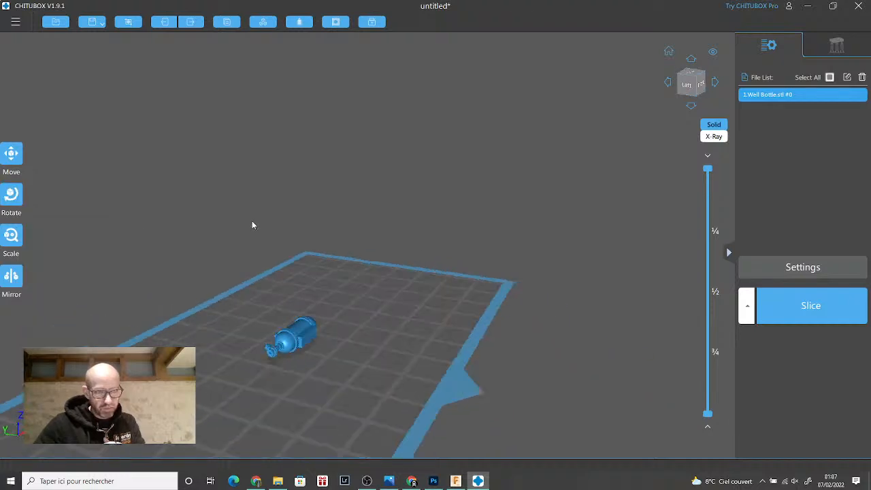
pyautogui.click(11, 196)
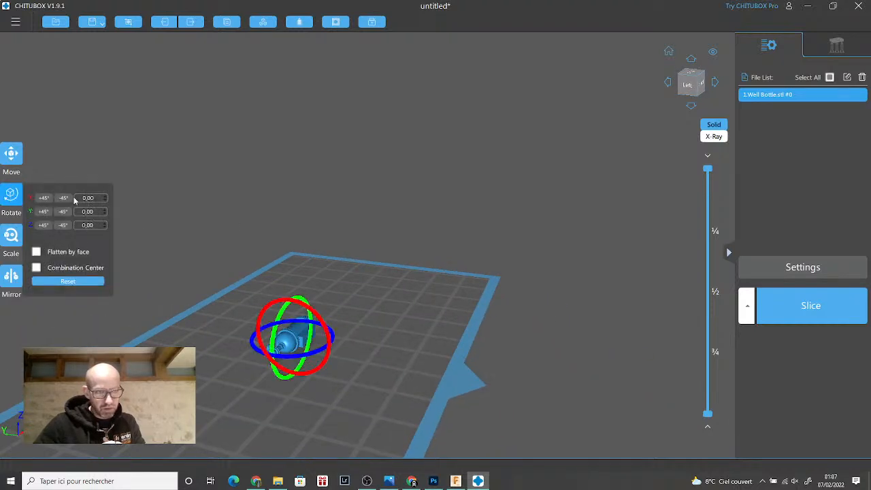
pyautogui.click(43, 199)
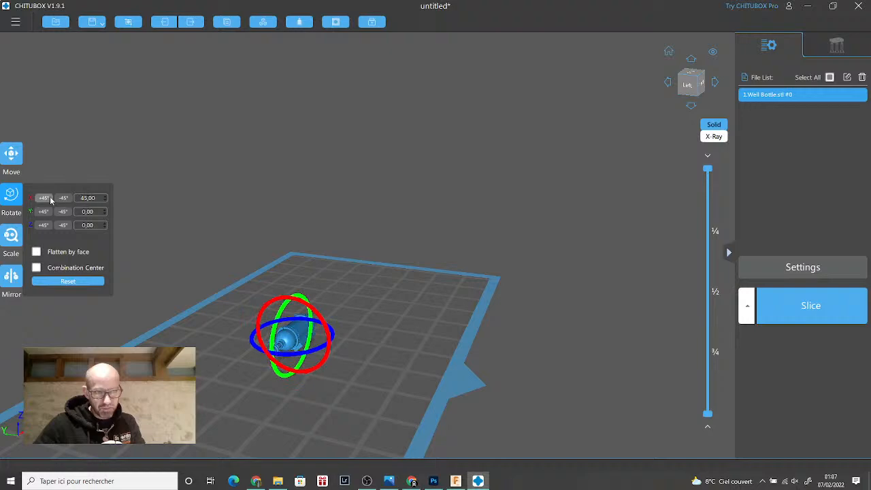
pyautogui.click(43, 198)
# - Generate automatic Medium platform supports for the rotated bottle
pyautogui.click(287, 201)
pyautogui.click(850, 46)
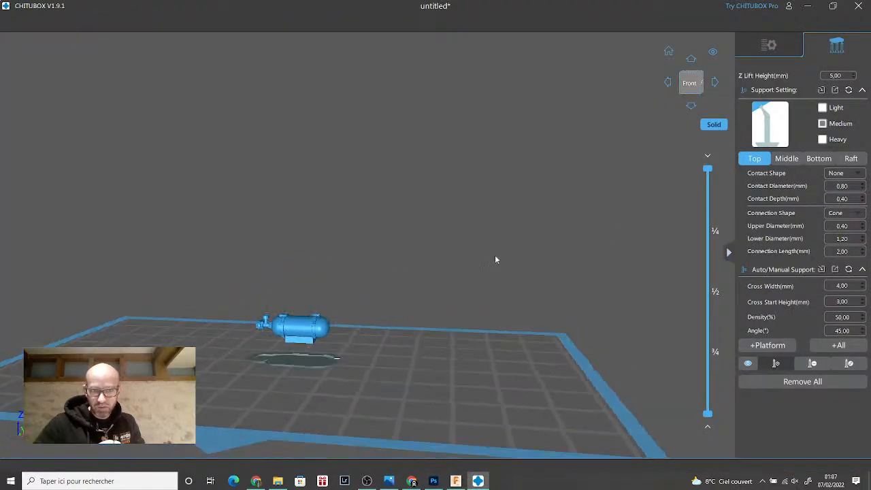
pyautogui.click(768, 345)
# - Delete the automatic supports under the valve-end nut and beside the strap at the bottle's closed end
pyautogui.moveTo(532, 353); pyautogui.dragTo(715, 341, button='right')
pyautogui.scroll(3, 322, 346)
pyautogui.scroll(5, 322, 345)
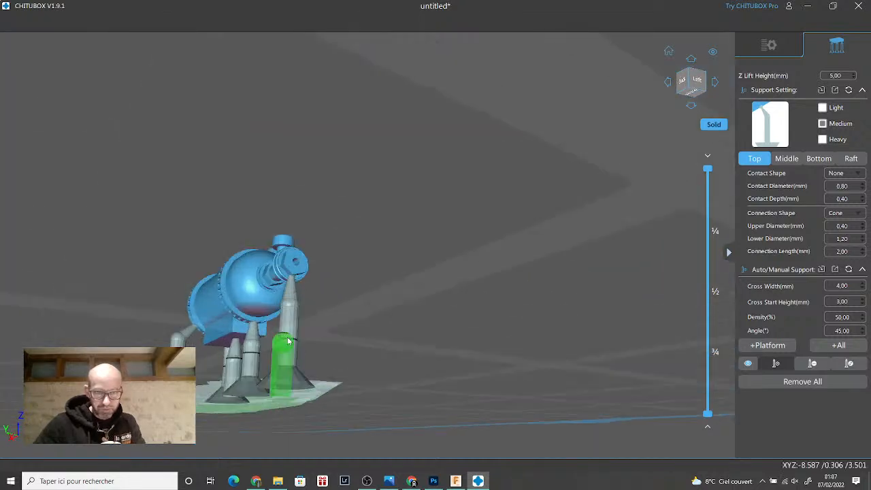
pyautogui.moveTo(291, 339); pyautogui.dragTo(510, 329, button='middle')
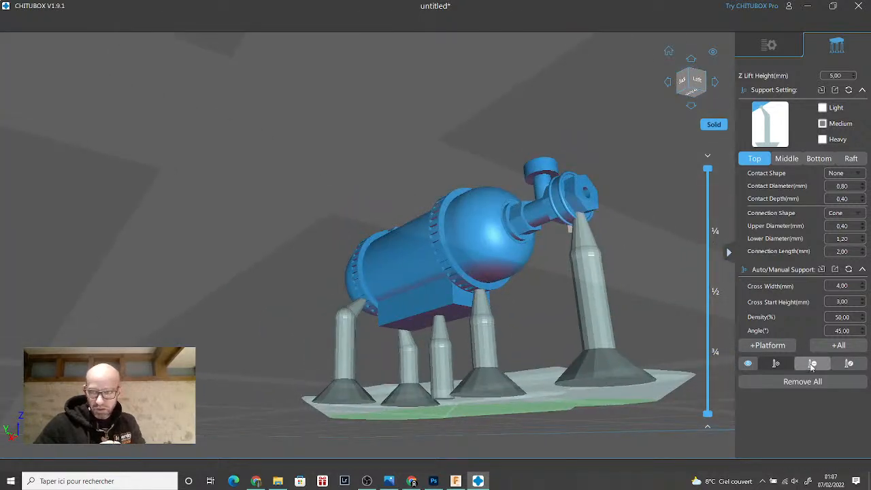
pyautogui.click(812, 363)
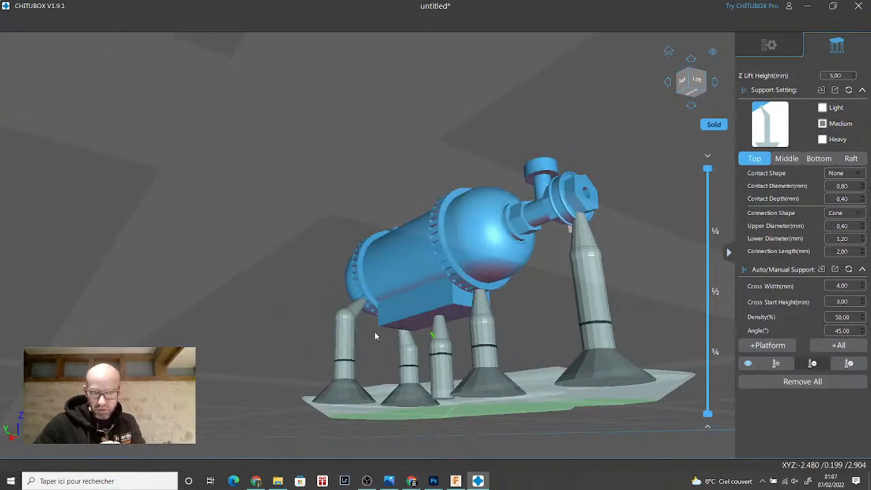
pyautogui.click(580, 258)
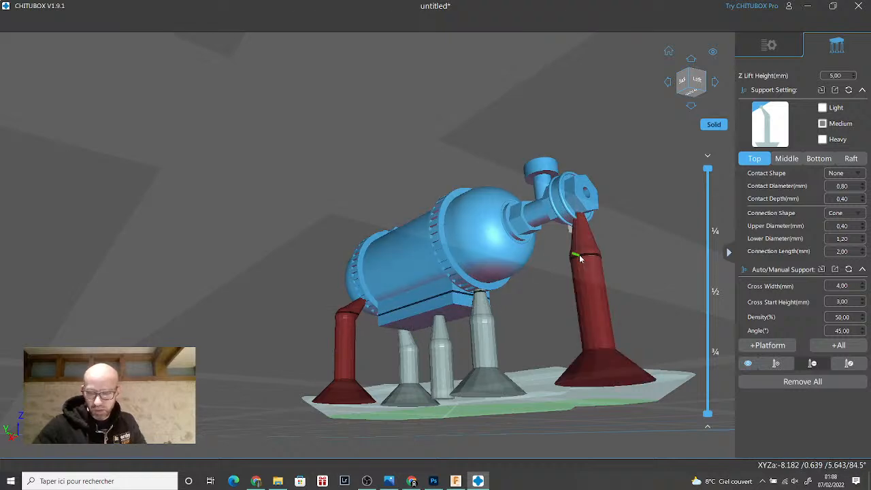
pyautogui.press('Delete')
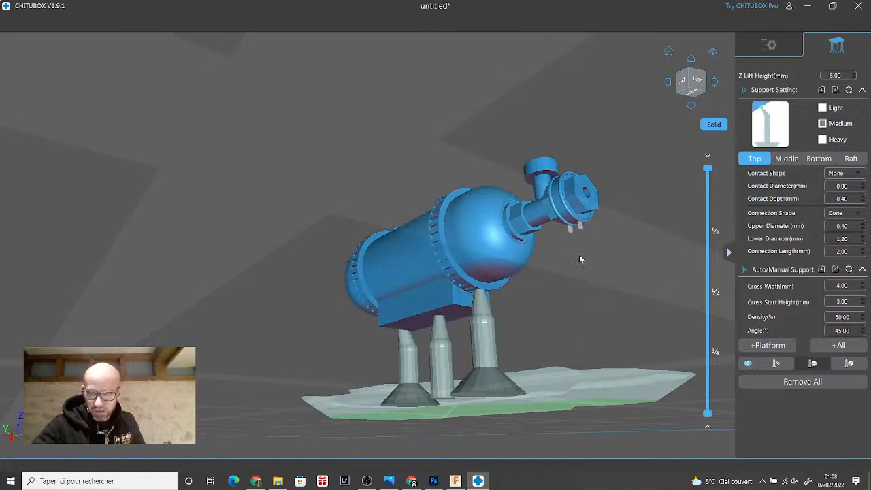
# - Add a Medium support under the round collar behind the hex nut at the valve end
pyautogui.click(779, 366)
pyautogui.scroll(5, 647, 328)
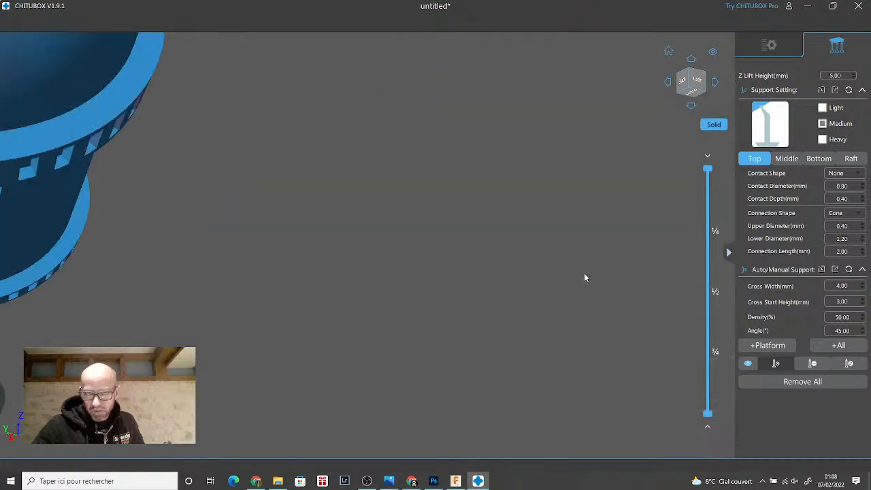
pyautogui.scroll(-5, 584, 273)
pyautogui.scroll(3, 512, 174)
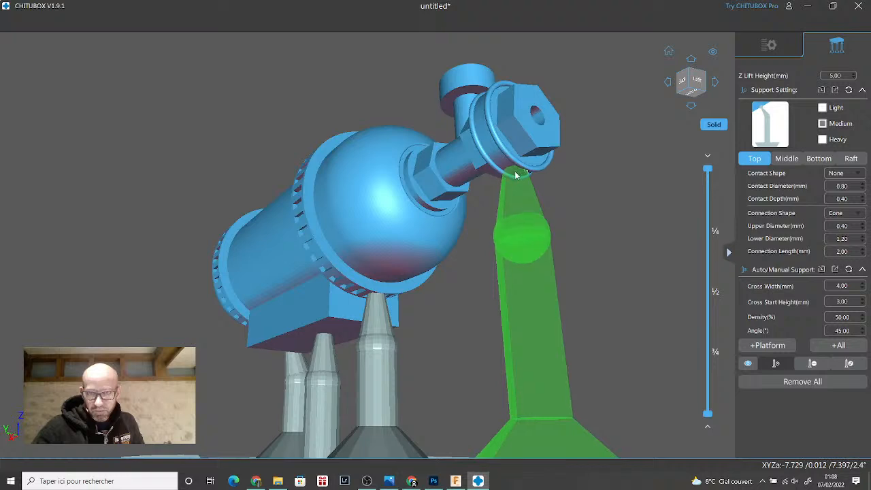
pyautogui.click(517, 176)
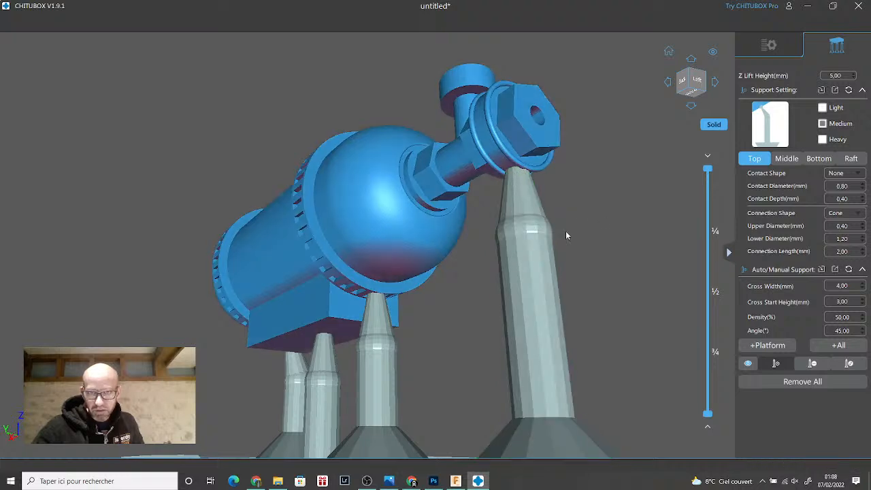
# - Add two more Medium supports under the flat base block, one on each side of the existing middle support
pyautogui.moveTo(493, 282)
pyautogui.mouseDown()
pyautogui.moveTo(521, 270)
pyautogui.moveTo(506, 286)
pyautogui.mouseUp()
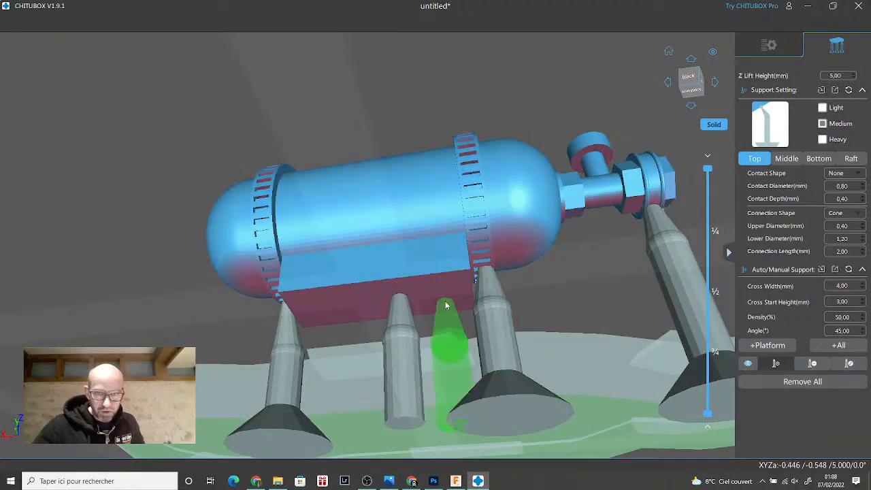
pyautogui.click(444, 303)
pyautogui.click(326, 304)
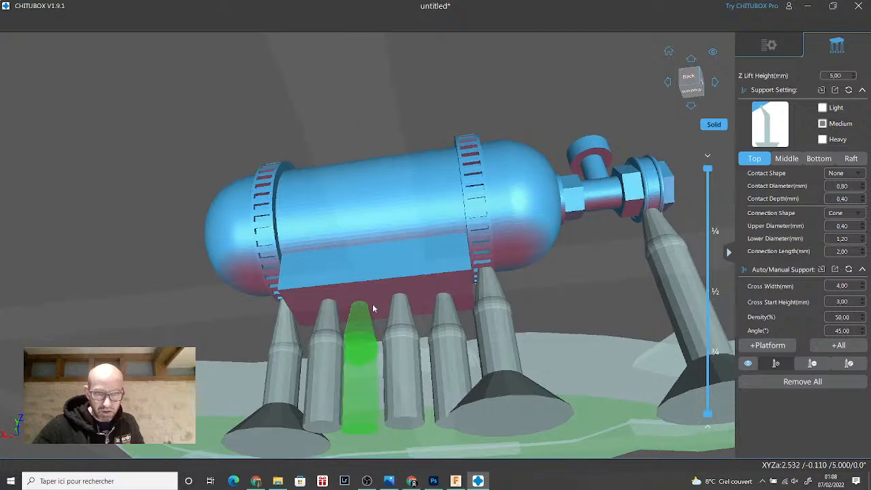
# - Add a Medium support under the bottle's rounded closed end, leave support editing and check the supported bottle from both sides
pyautogui.moveTo(373, 304); pyautogui.dragTo(380, 271)
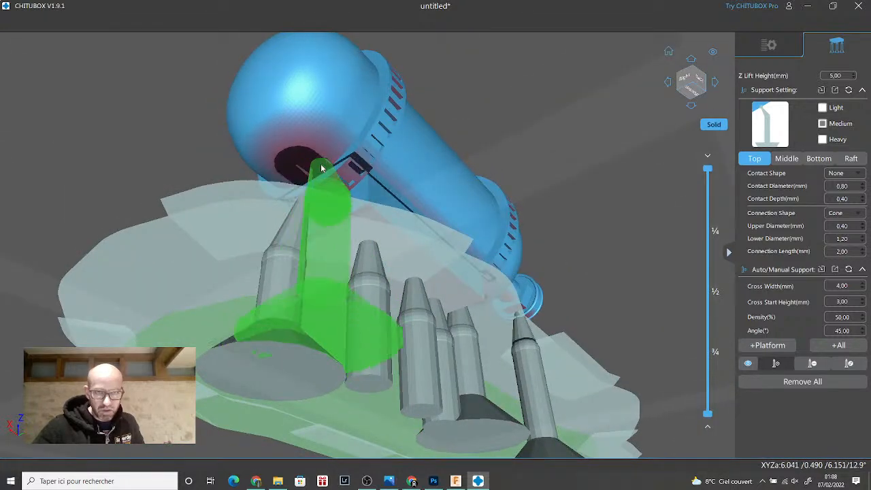
pyautogui.click(320, 164)
pyautogui.moveTo(383, 184); pyautogui.dragTo(355, 234, button='right')
pyautogui.scroll(-5, 354, 231)
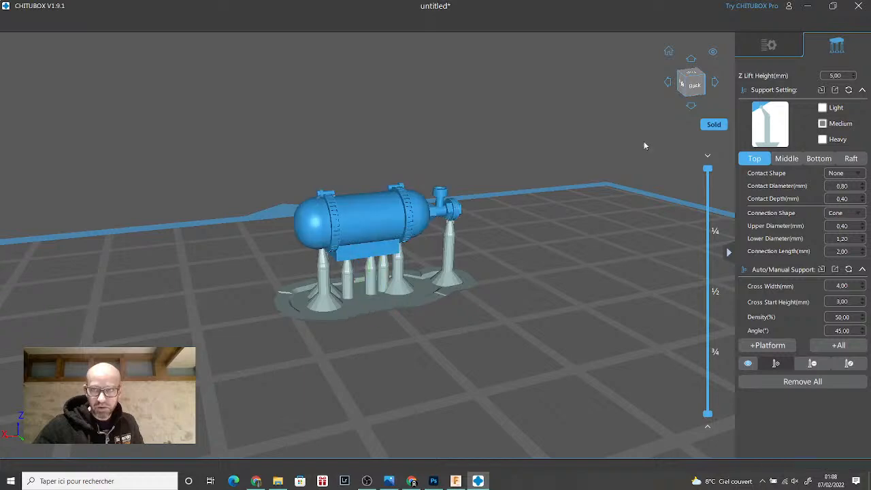
pyautogui.click(768, 45)
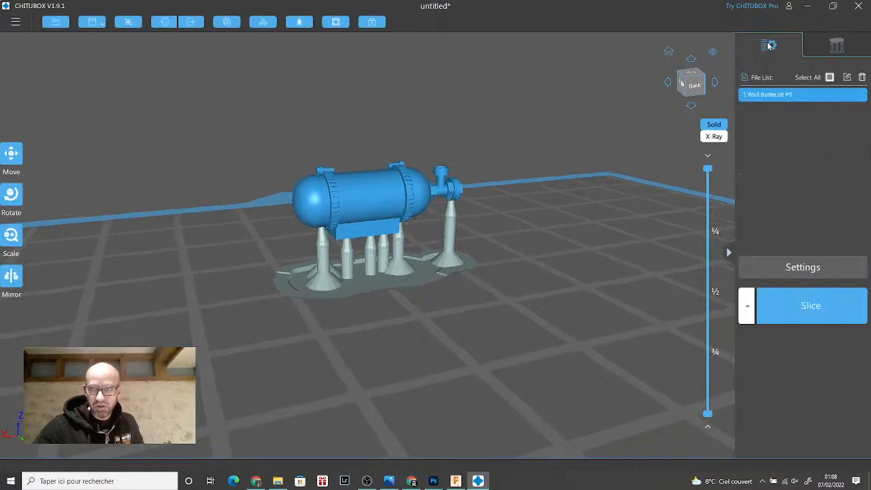
pyautogui.moveTo(518, 163); pyautogui.dragTo(594, 223, button='right')
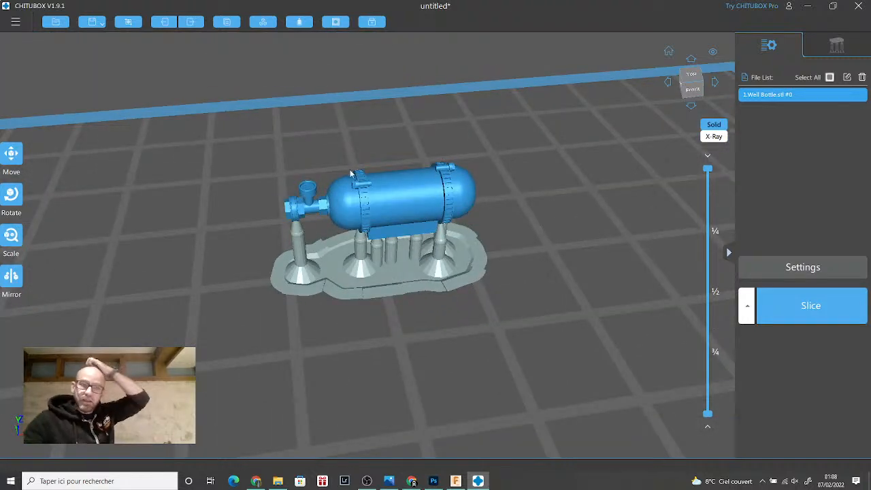
# - Import Well Bottle a second time onto the build plate
pyautogui.click(62, 26)
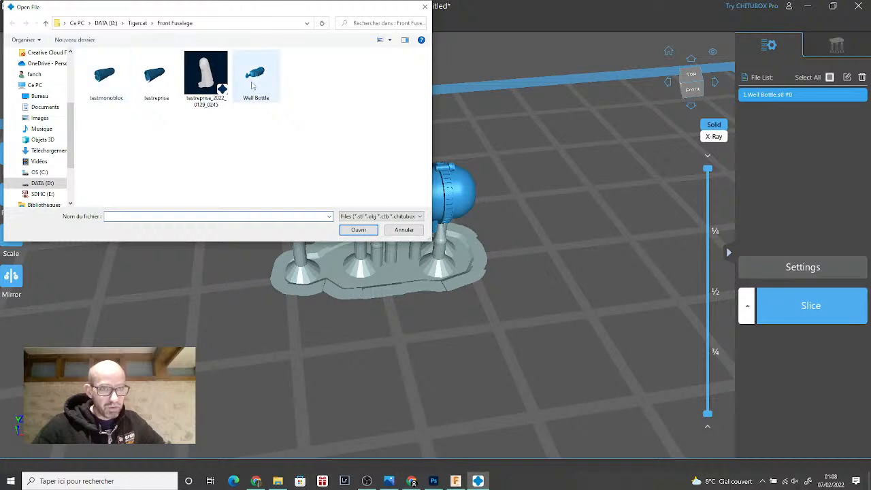
pyautogui.click(255, 74)
pyautogui.click(360, 231)
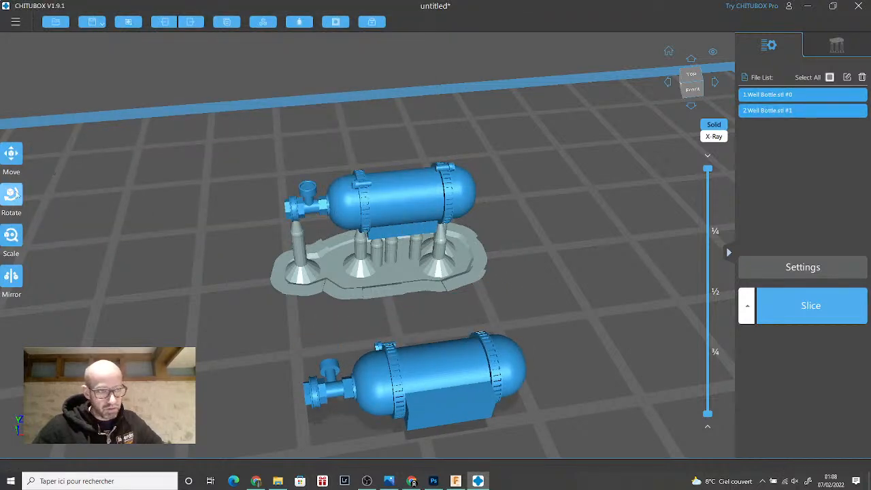
# - Keep only the second Well Bottle selected and rotate it 45° about the X axis, preserving the first bottle's supports
pyautogui.click(10, 198)
pyautogui.moveTo(211, 256); pyautogui.dragTo(142, 236)
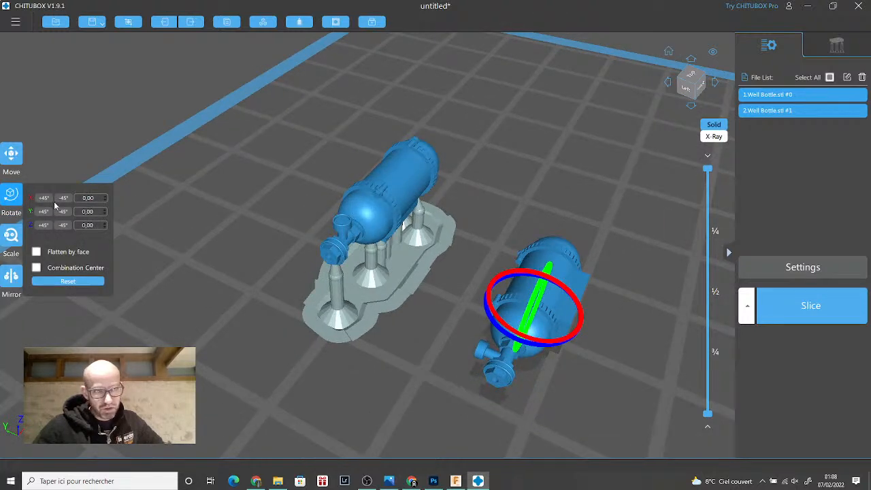
pyautogui.click(61, 199)
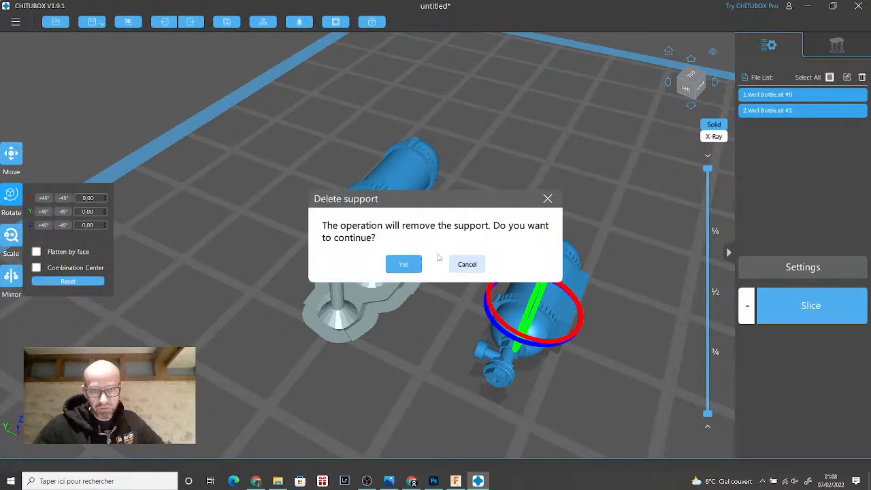
pyautogui.click(463, 266)
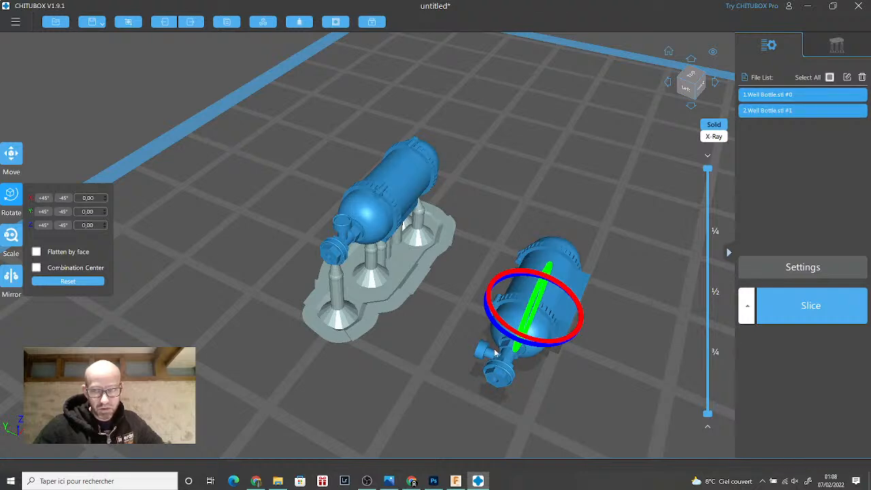
pyautogui.click(831, 78)
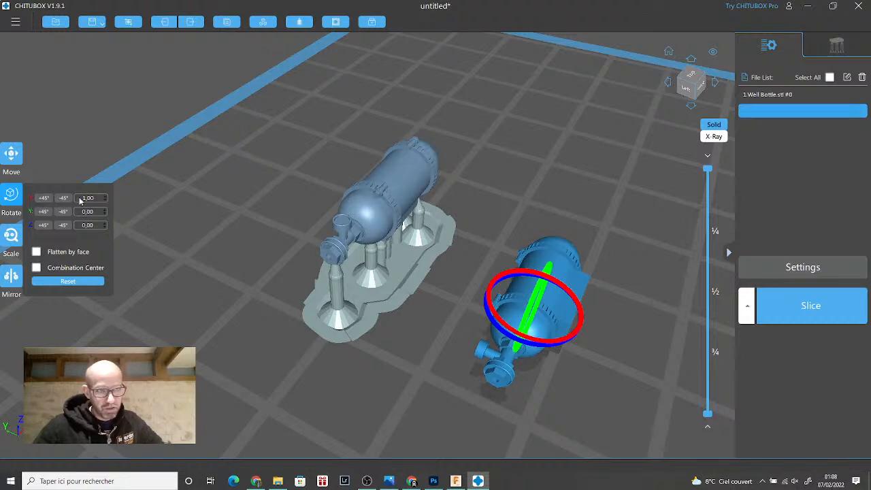
pyautogui.click(104, 199)
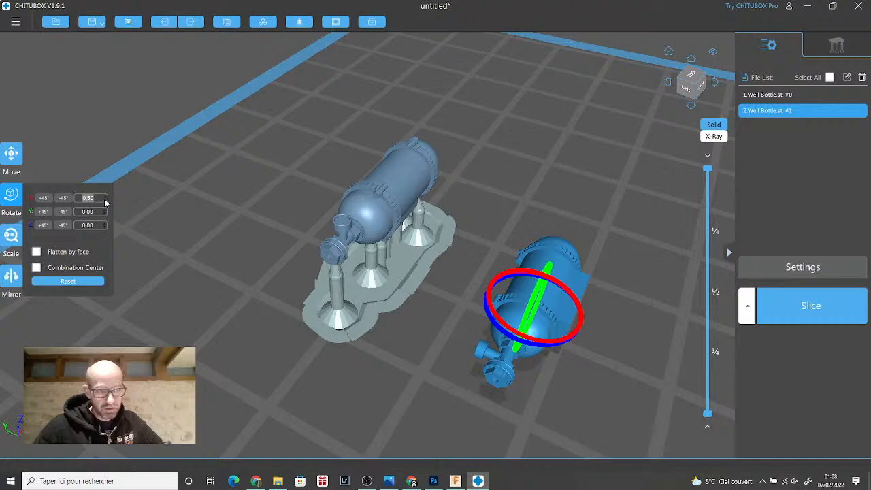
pyautogui.click(106, 202)
pyautogui.click(44, 199)
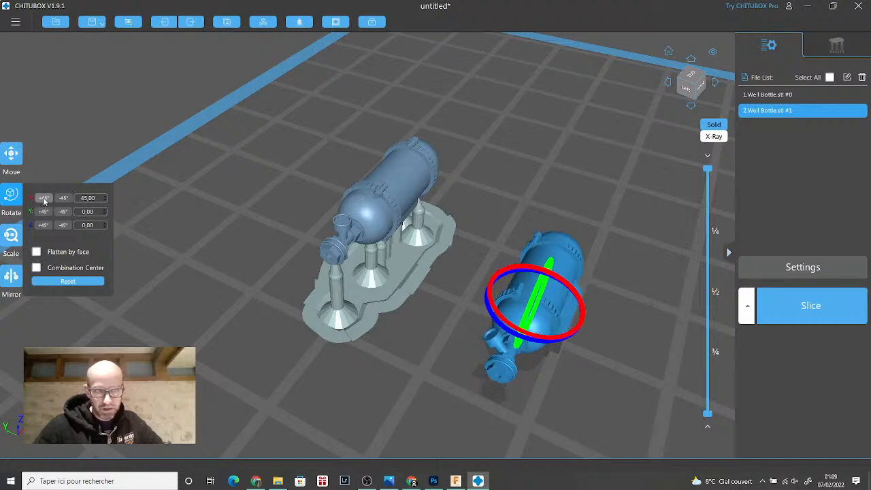
# - Tilt the second Well Bottle about its Y axis, setting the Y rotation to 10°
pyautogui.moveTo(165, 296); pyautogui.dragTo(187, 290)
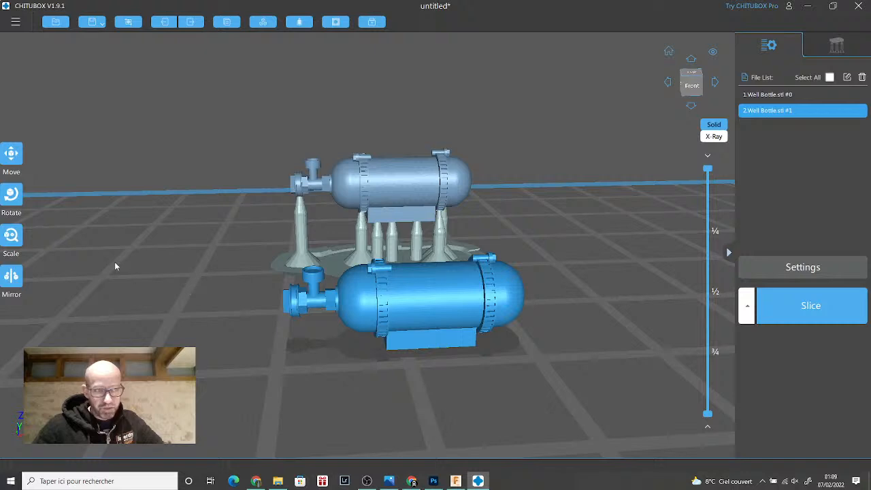
pyautogui.click(11, 195)
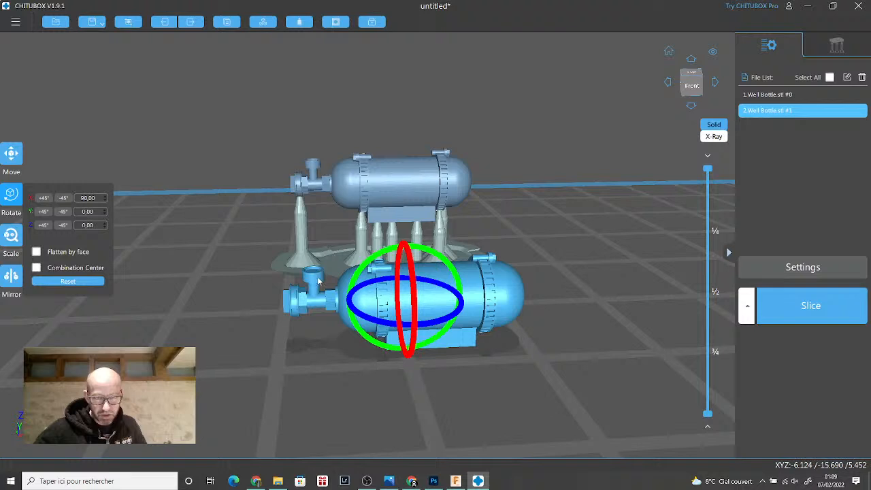
pyautogui.moveTo(349, 291); pyautogui.dragTo(354, 280)
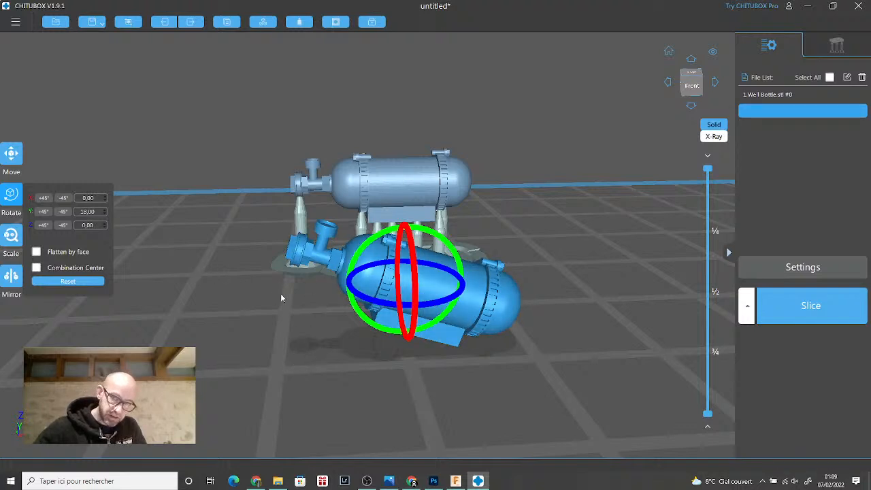
pyautogui.click(96, 213)
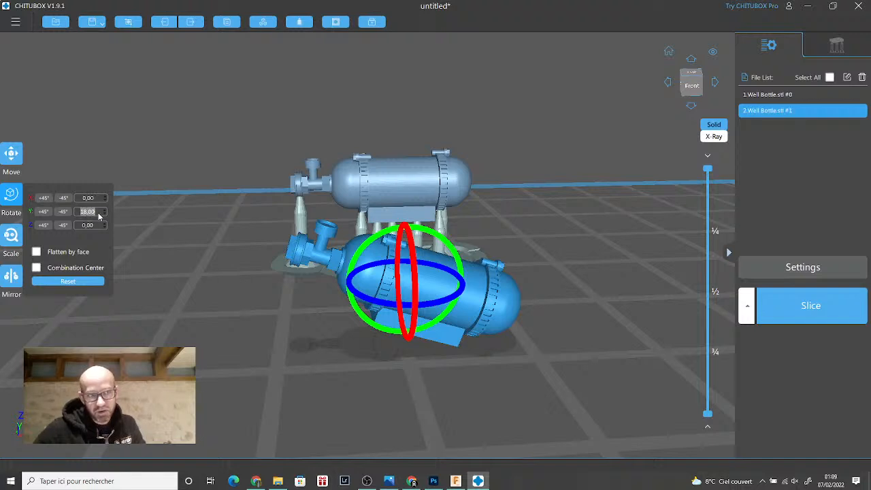
pyautogui.write('10')
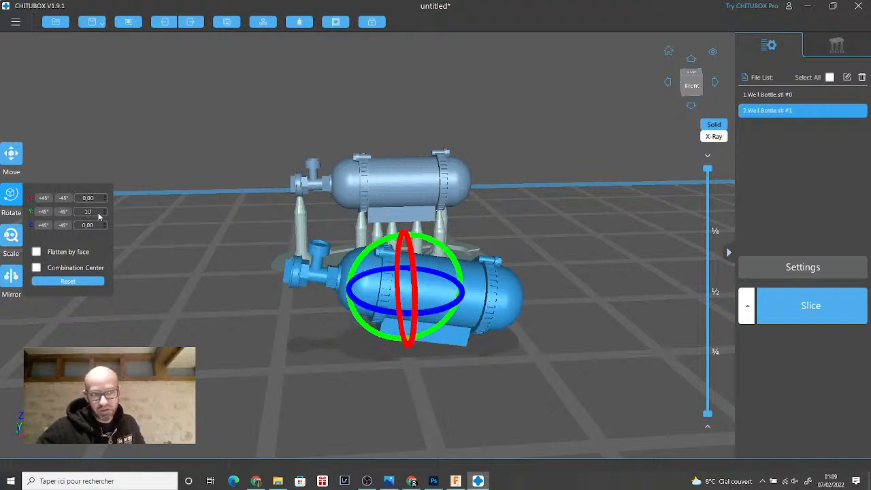
# - Rotate the second Well Bottle a further 10° about X and 30° about Z
pyautogui.click(99, 200)
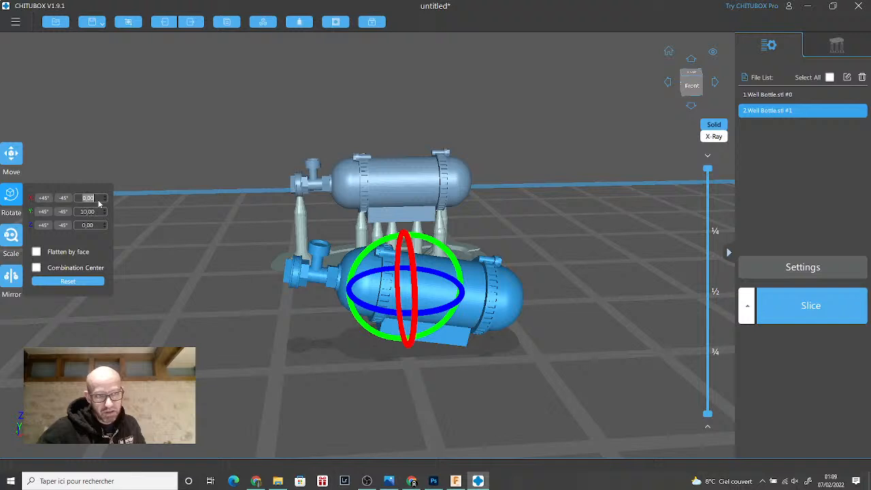
pyautogui.write('10')
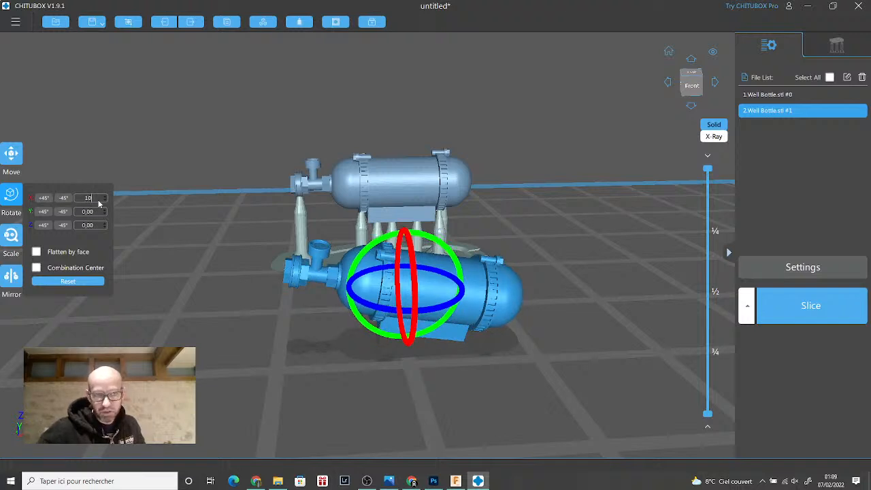
pyautogui.click(100, 227)
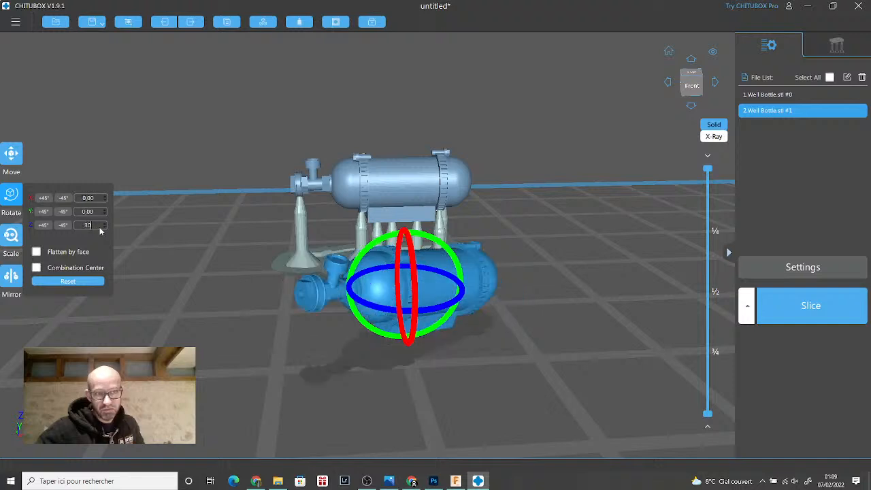
pyautogui.write('30')
pyautogui.click(143, 334)
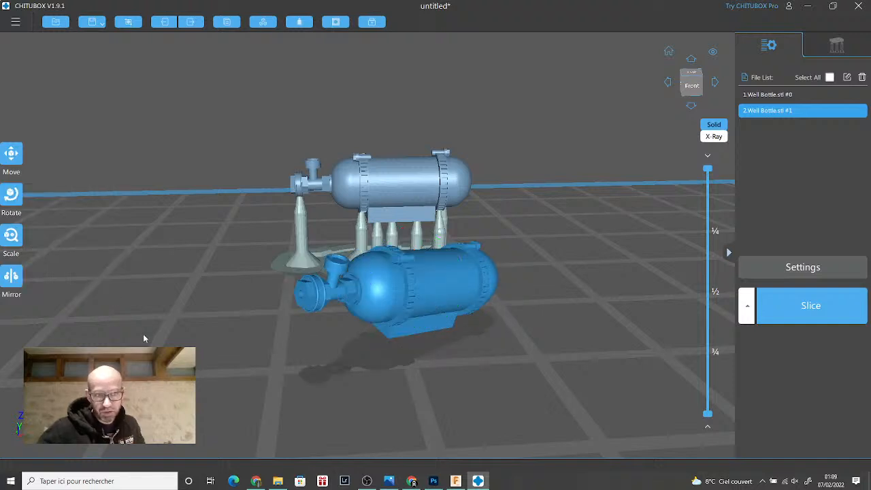
# - Inspect the tilted second bottle from several angles and preview both bottles' layer cross-sections, returning to full height
pyautogui.moveTo(208, 350); pyautogui.dragTo(190, 282)
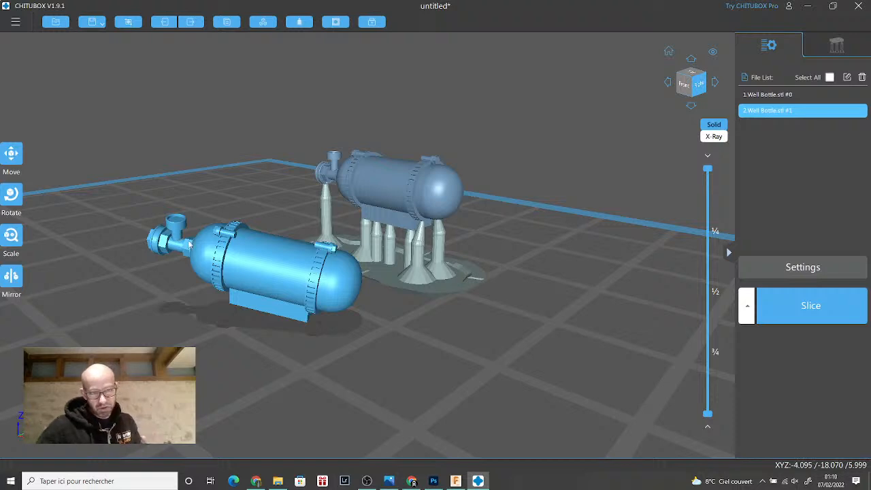
pyautogui.moveTo(177, 289); pyautogui.dragTo(187, 297, button='right')
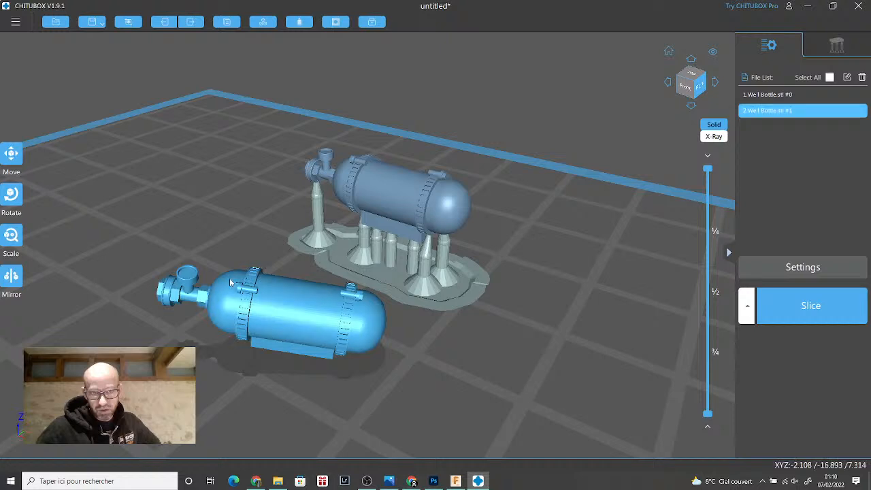
pyautogui.click(378, 318)
pyautogui.moveTo(434, 333); pyautogui.dragTo(455, 336)
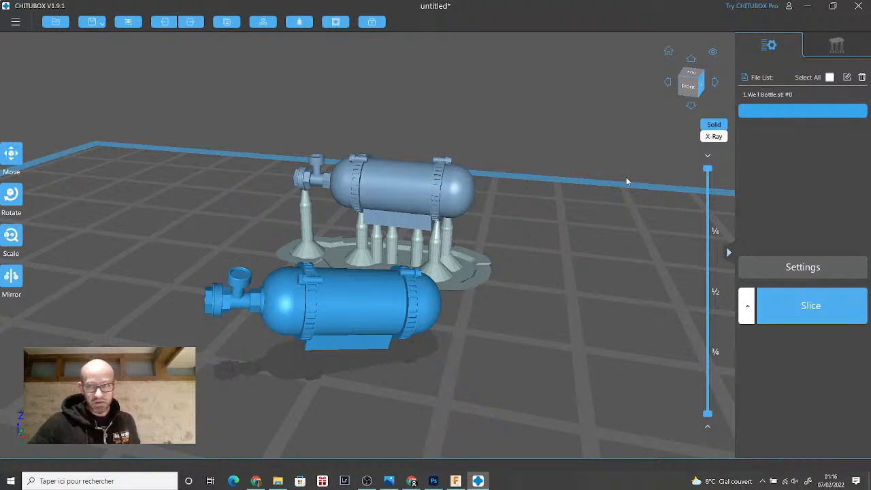
pyautogui.moveTo(708, 168); pyautogui.dragTo(671, 305)
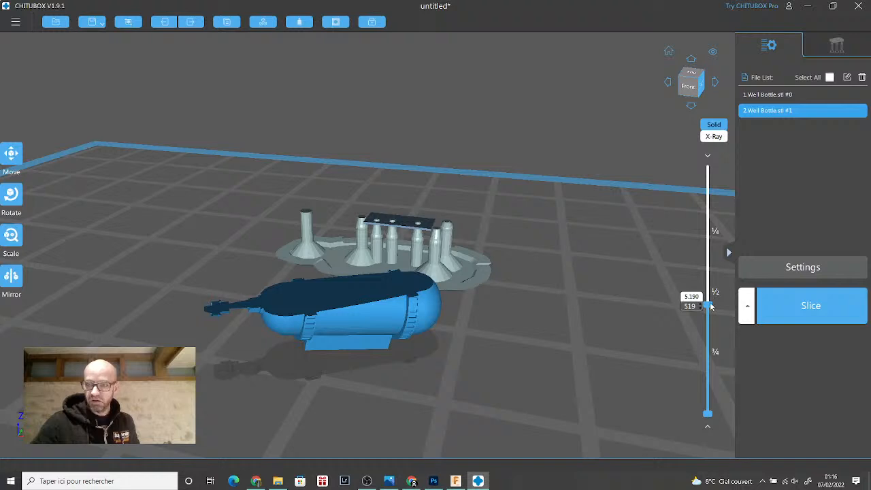
pyautogui.moveTo(711, 306); pyautogui.dragTo(713, 225)
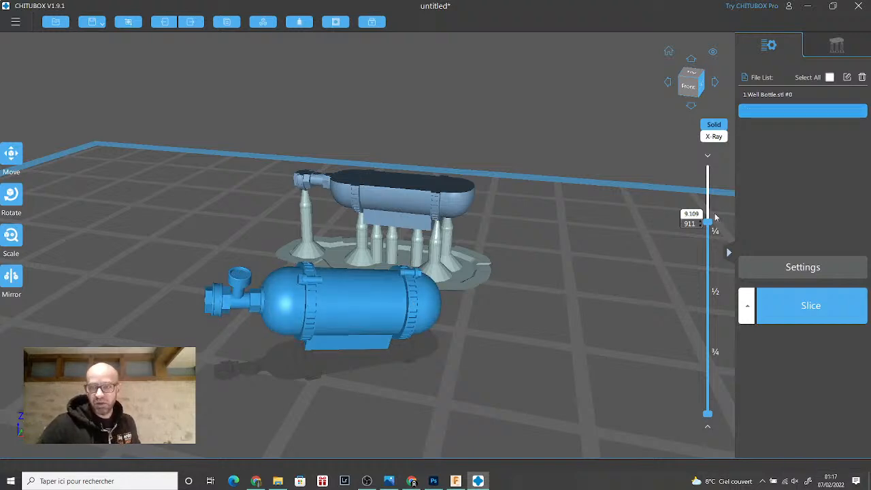
pyautogui.moveTo(708, 224); pyautogui.dragTo(717, 168)
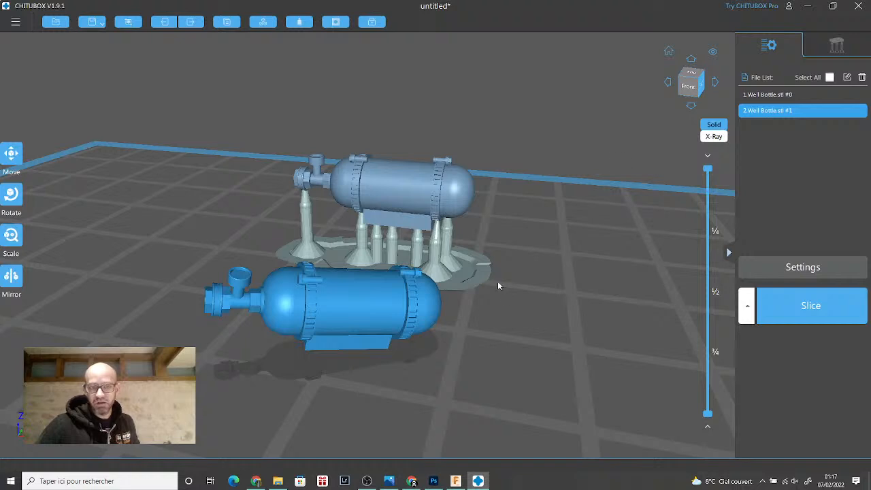
# - Generate automatic Medium platform supports for the second Well Bottle
pyautogui.moveTo(477, 357); pyautogui.dragTo(513, 368, button='right')
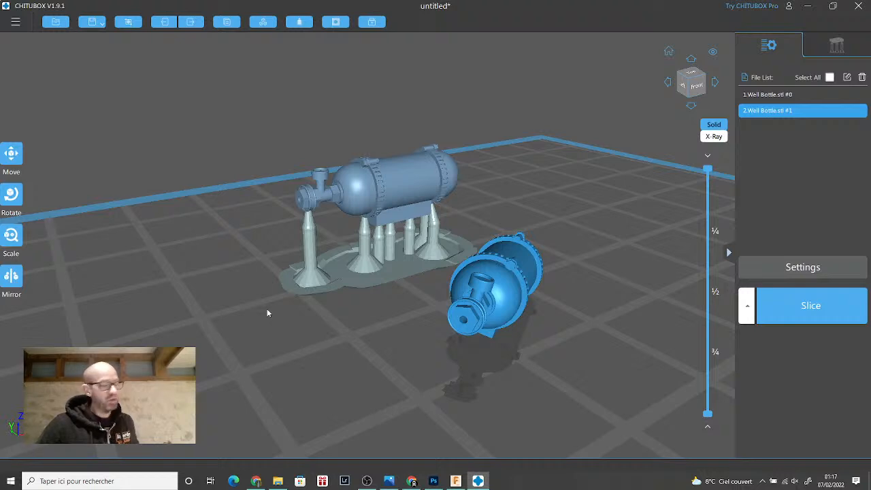
pyautogui.moveTo(267, 312); pyautogui.dragTo(258, 315, button='right')
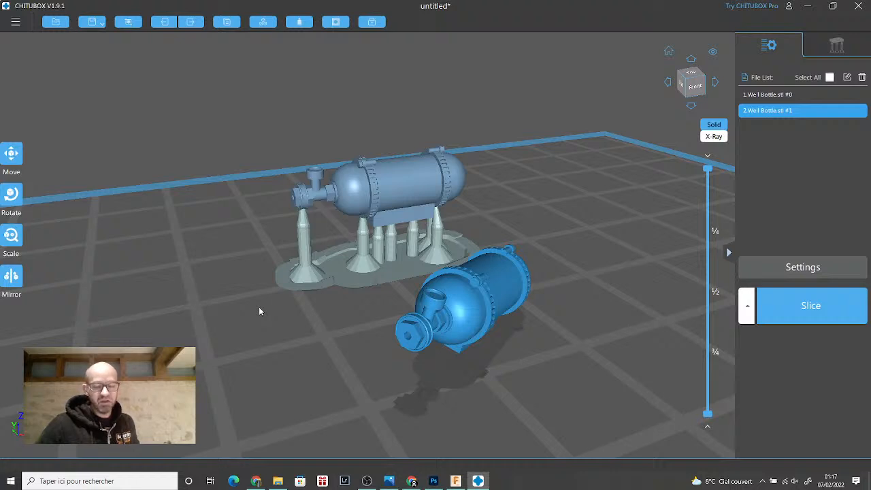
pyautogui.click(855, 48)
pyautogui.moveTo(532, 340); pyautogui.dragTo(533, 321, button='right')
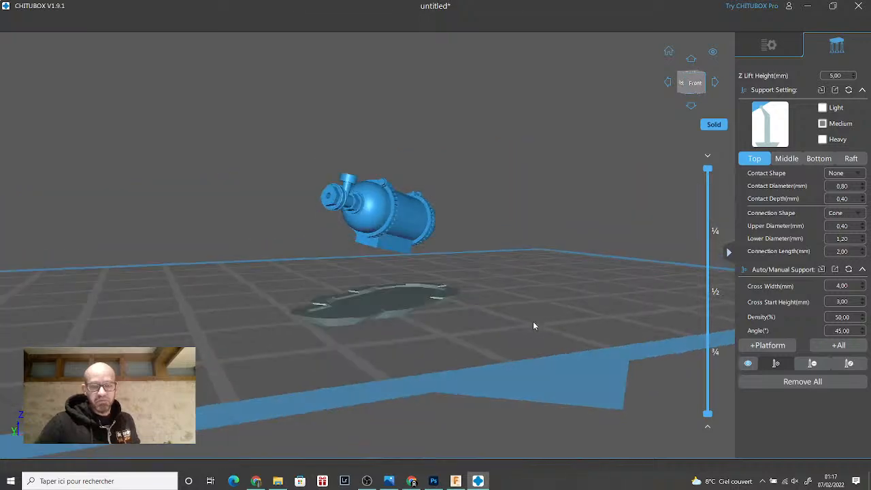
pyautogui.click(776, 349)
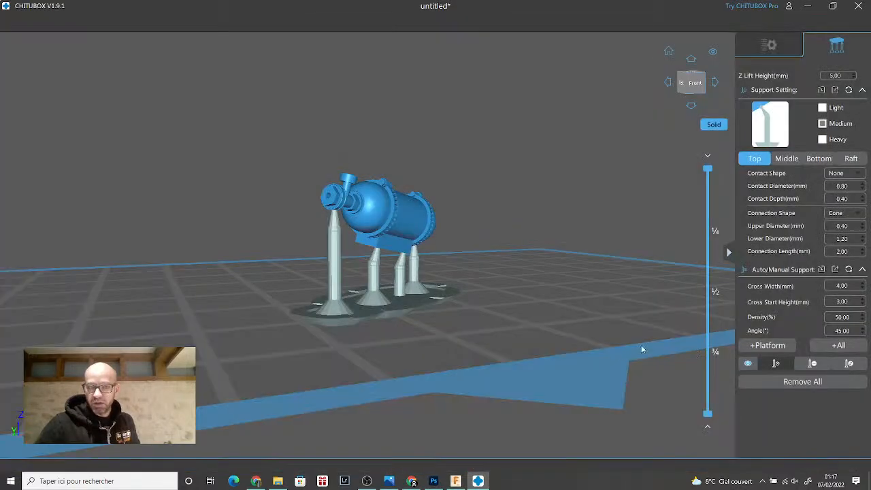
# - Add three Medium supports in a row under the flat base block of the second bottle
pyautogui.moveTo(507, 332); pyautogui.dragTo(566, 283, button='right')
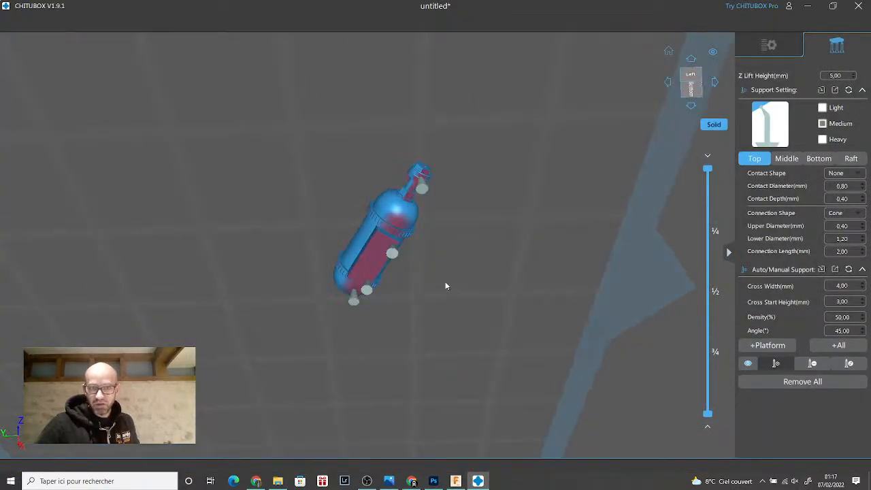
pyautogui.click(365, 268)
pyautogui.click(371, 257)
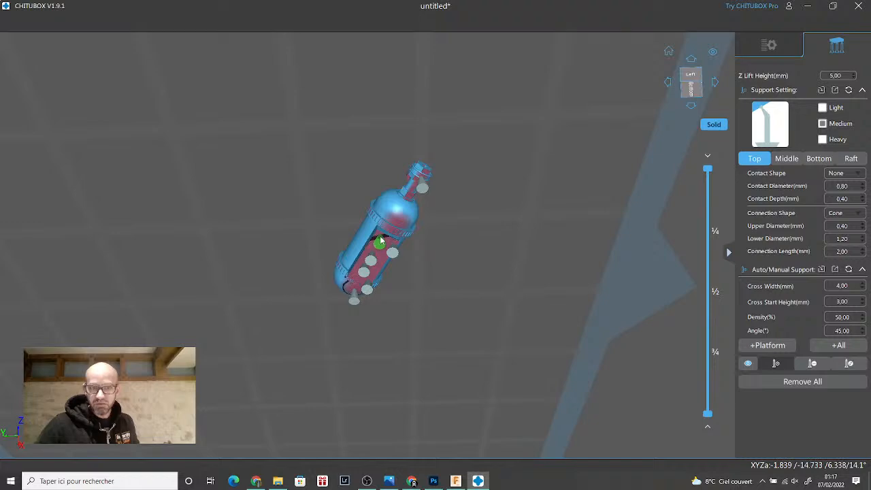
pyautogui.click(380, 239)
pyautogui.moveTo(381, 263); pyautogui.dragTo(484, 314, button='right')
pyautogui.scroll(-5, 485, 313)
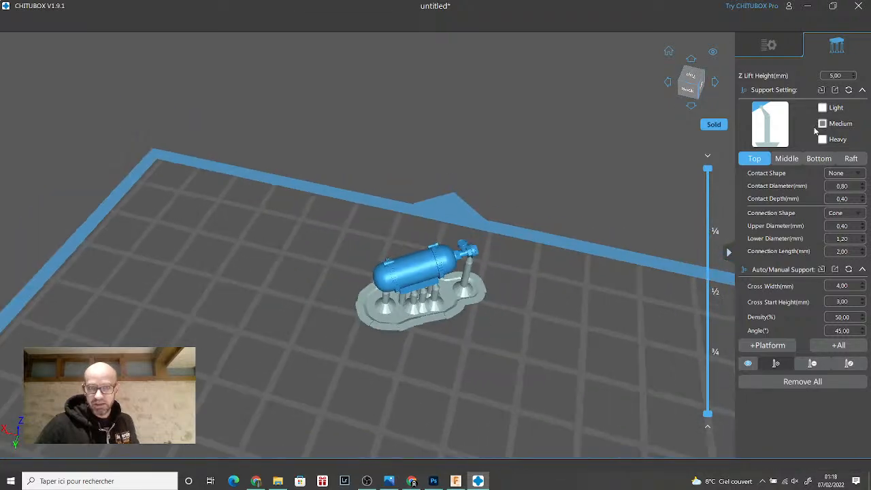
# - Leave support editing and move the second bottle away from the first, to about X 14.3, Y -13.3
pyautogui.click(786, 49)
pyautogui.moveTo(652, 268); pyautogui.dragTo(537, 315, button='right')
pyautogui.moveTo(515, 235); pyautogui.dragTo(480, 166)
pyautogui.moveTo(422, 286); pyautogui.dragTo(343, 293)
pyautogui.moveTo(481, 229); pyautogui.dragTo(474, 214)
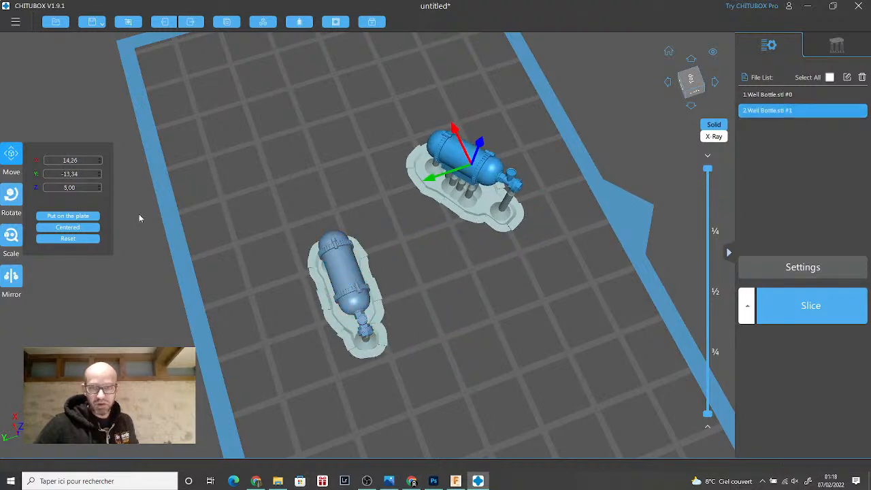
pyautogui.moveTo(139, 214); pyautogui.dragTo(143, 196)
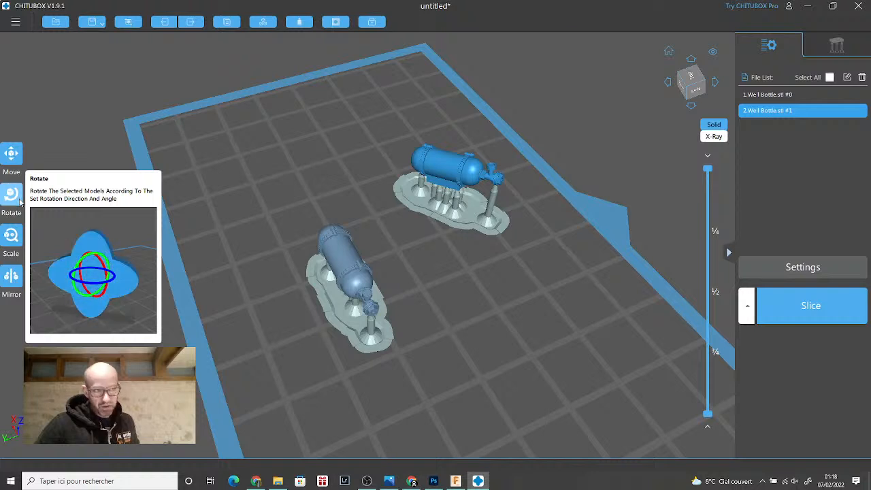
# - Import Well Bottle a third time from the Front Fuselege folder onto the build plate
pyautogui.click(56, 22)
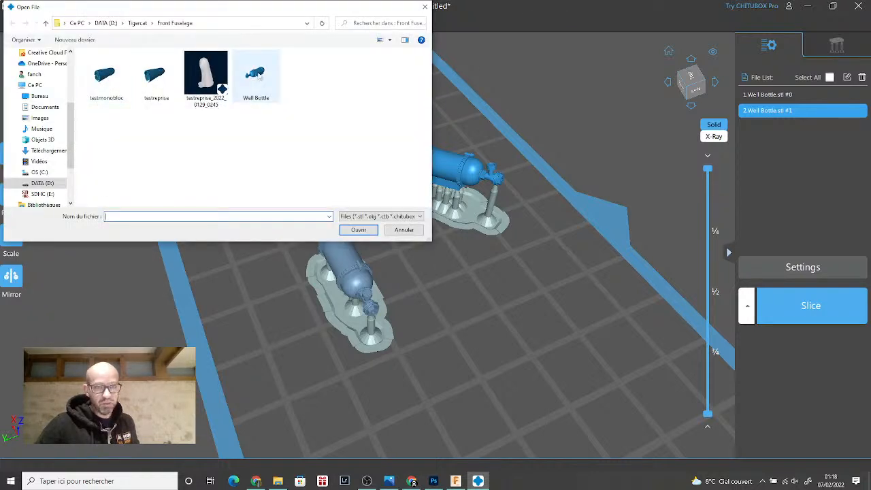
pyautogui.click(258, 80)
pyautogui.click(360, 230)
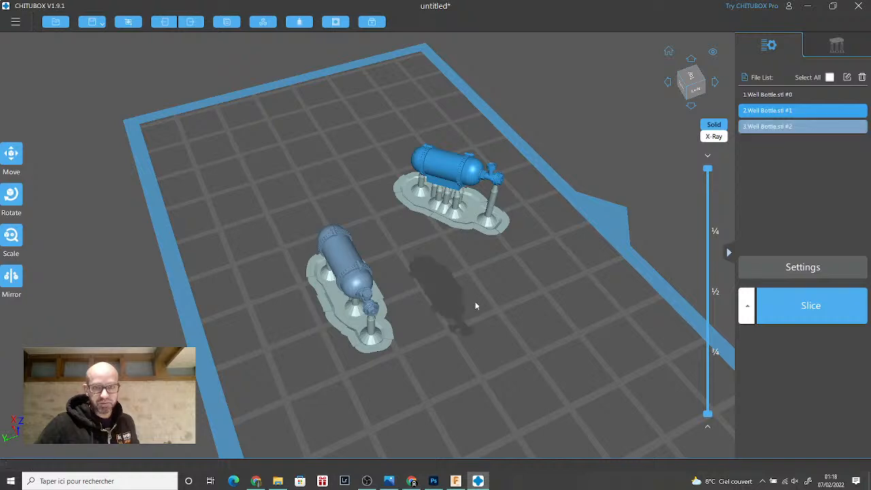
# - Rotate the third Well Bottle -270° about the X axis and check its orientation
pyautogui.moveTo(514, 304); pyautogui.dragTo(470, 290, button='right')
pyautogui.click(11, 196)
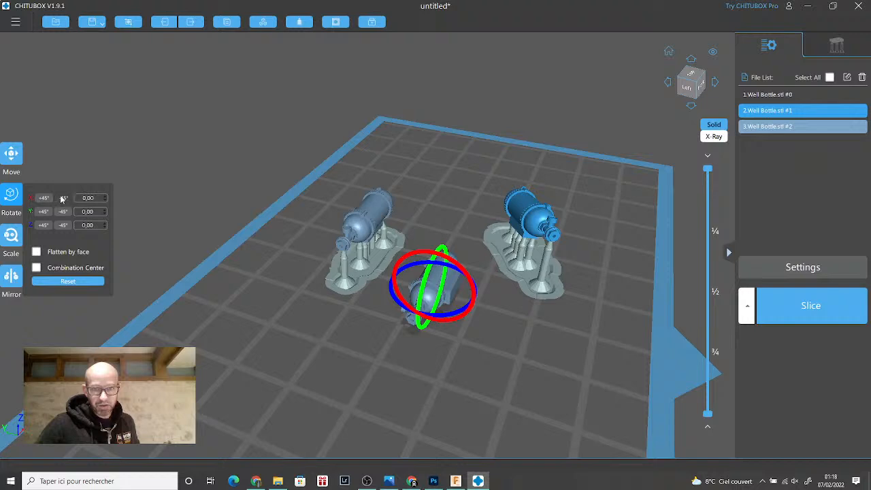
pyautogui.click(60, 198)
pyautogui.click(62, 198)
pyautogui.click(61, 198)
pyautogui.click(61, 198)
pyautogui.click(62, 198)
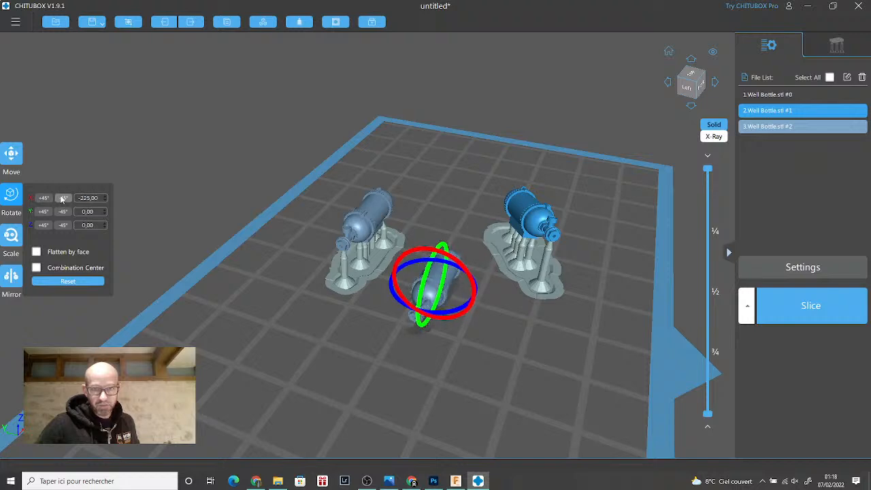
pyautogui.click(61, 198)
pyautogui.click(211, 339)
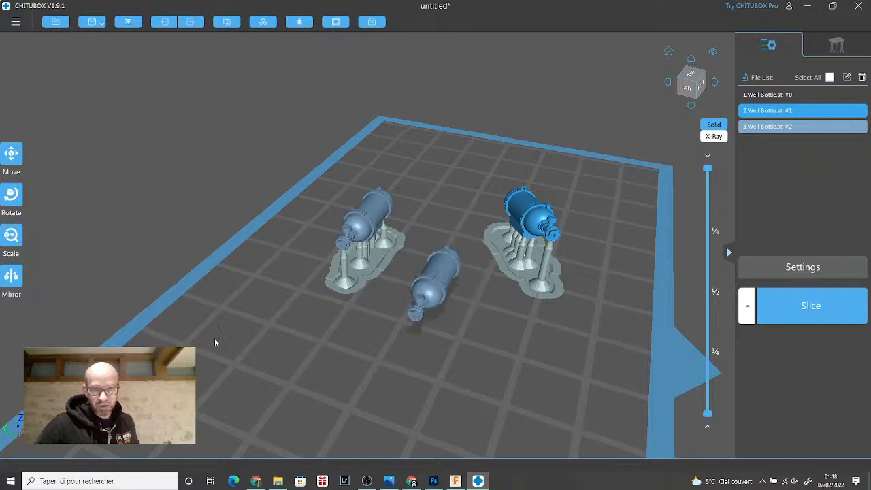
pyautogui.moveTo(215, 341); pyautogui.dragTo(177, 342, button='right')
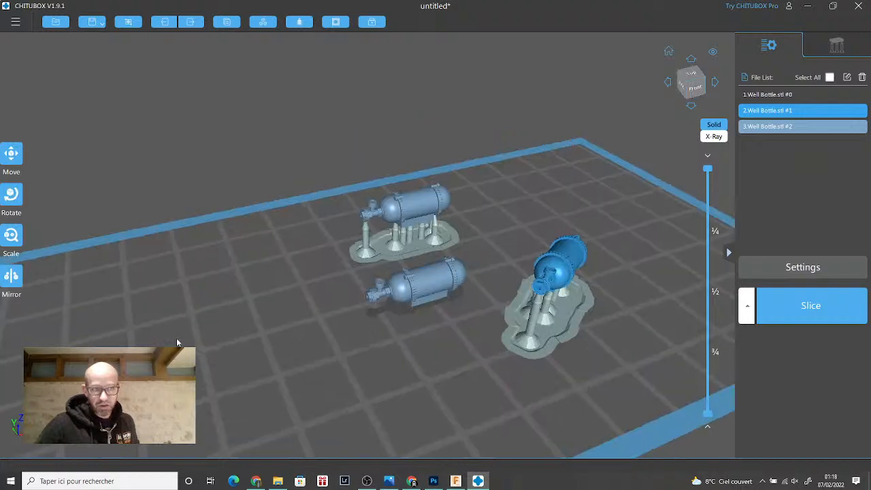
# - Tilt the third Well Bottle 30° about the Y axis and examine the resulting angle up close
pyautogui.click(11, 195)
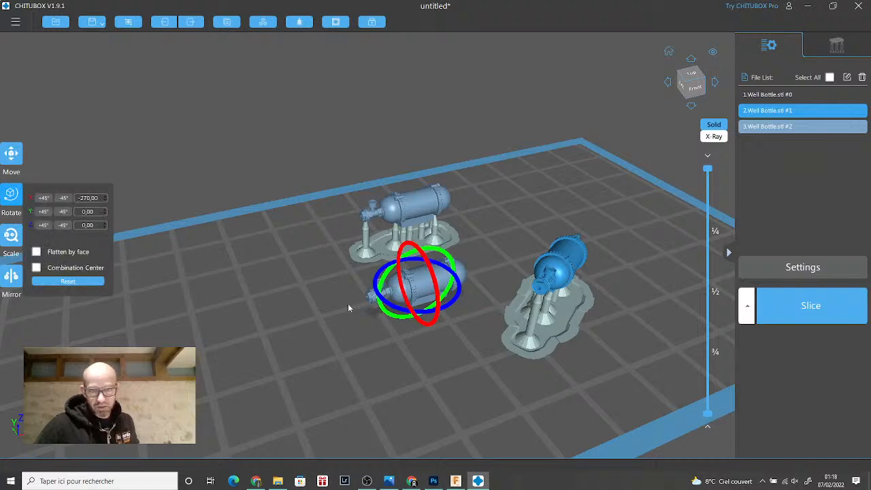
pyautogui.doubleClick(99, 214)
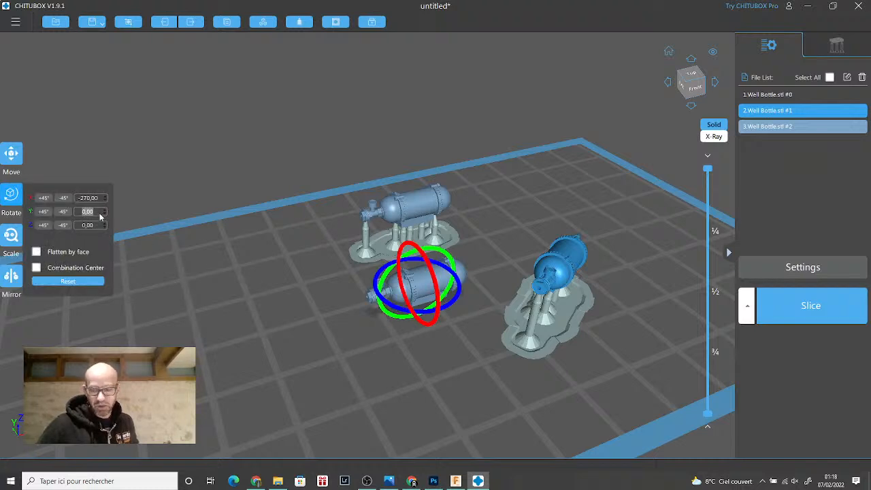
pyautogui.write('30')
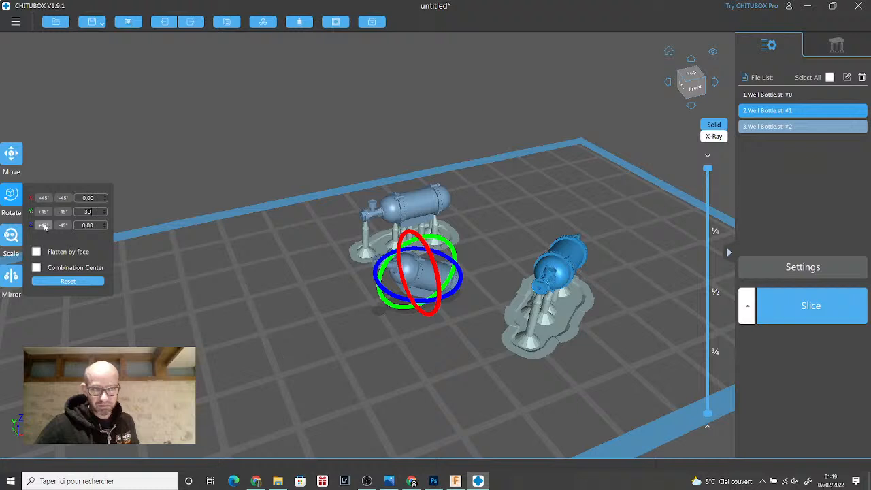
pyautogui.click(96, 201)
pyautogui.scroll(2, 413, 301)
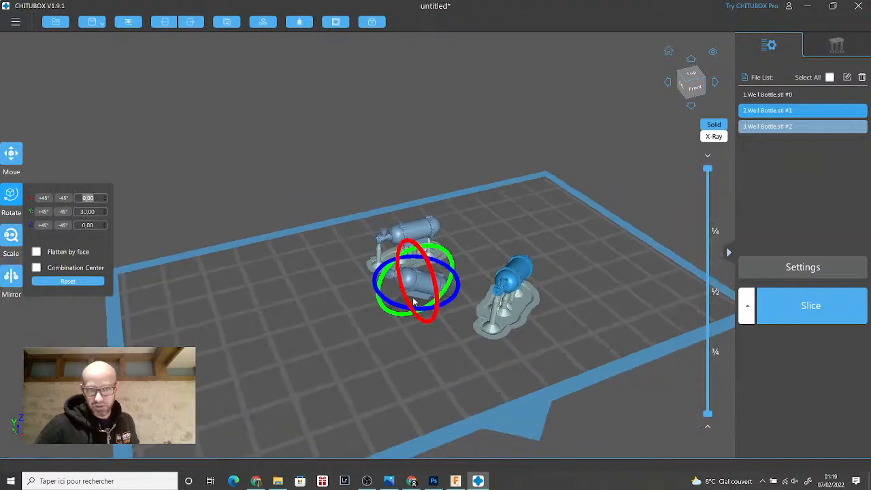
pyautogui.scroll(3, 413, 297)
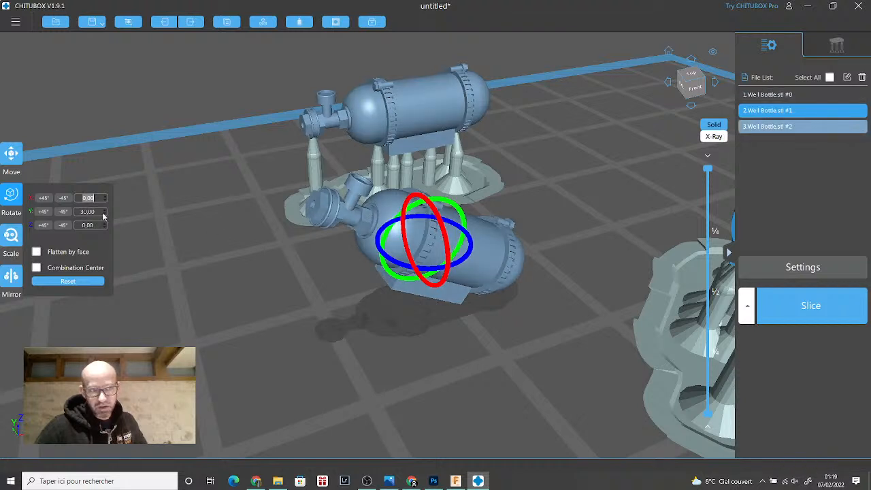
# - Try tilting the third Well Bottle 30° about the X axis in addition to its existing tilt
pyautogui.write('30')
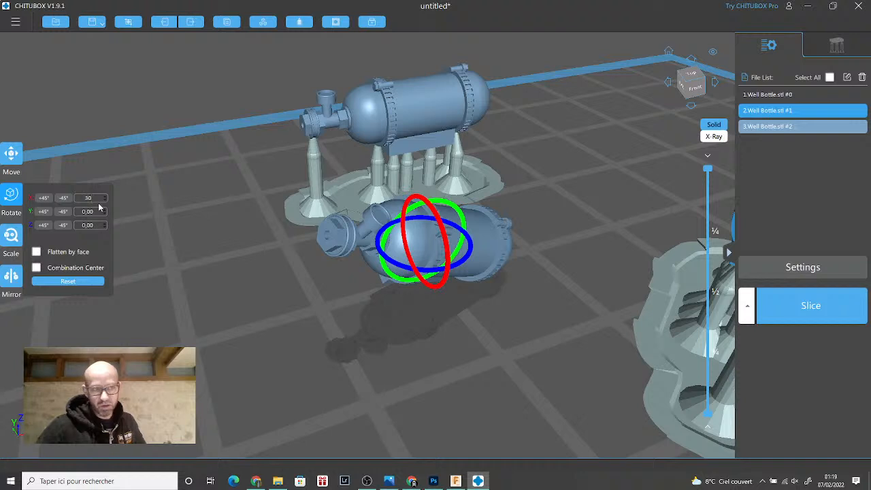
pyautogui.press('Return')
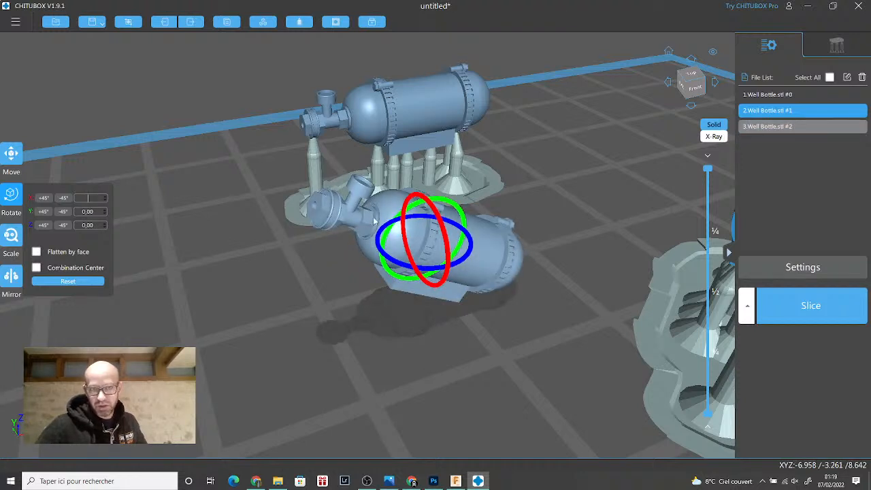
pyautogui.click(274, 303)
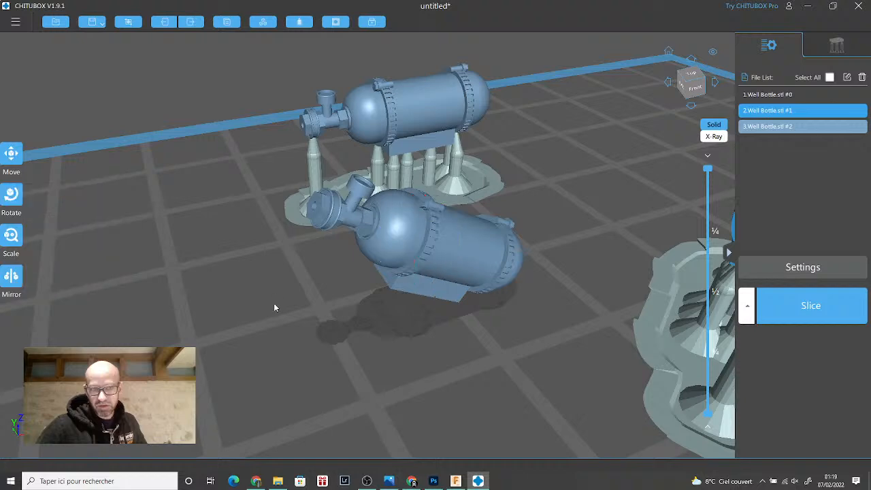
pyautogui.moveTo(273, 303); pyautogui.dragTo(313, 306)
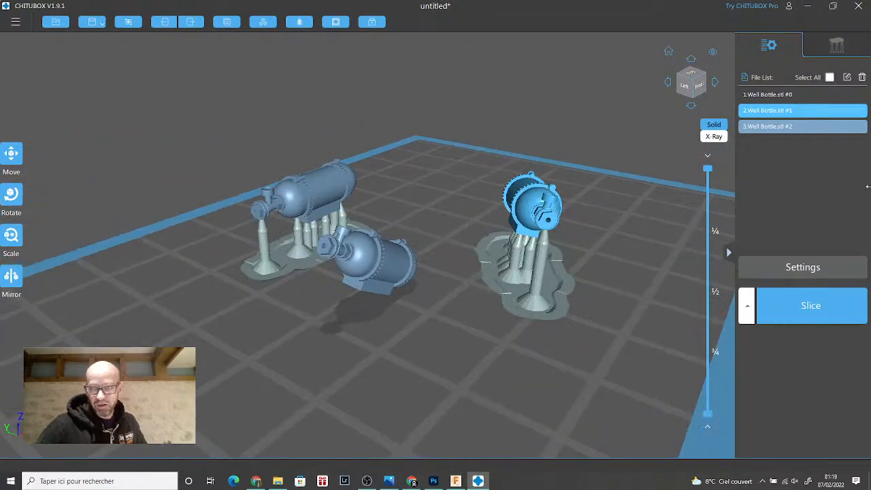
# - Select the third Well Bottle for support editing and generate medium platform supports beneath it
pyautogui.click(836, 45)
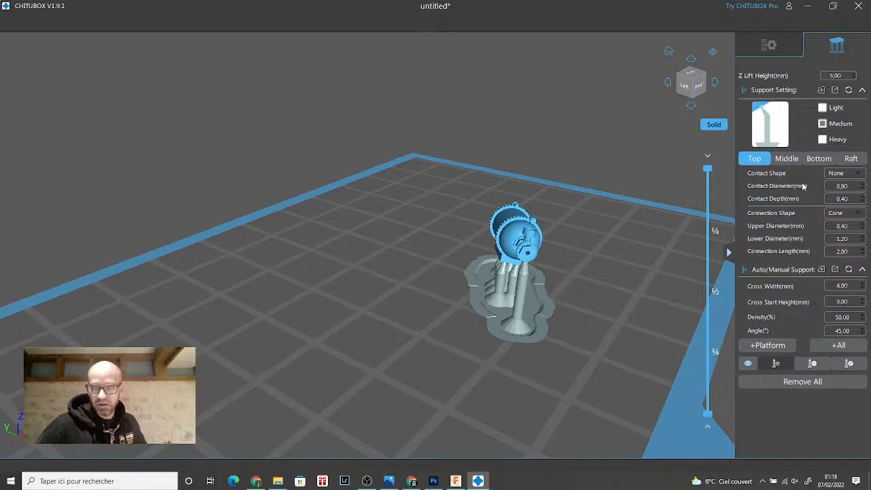
pyautogui.click(795, 45)
pyautogui.click(370, 285)
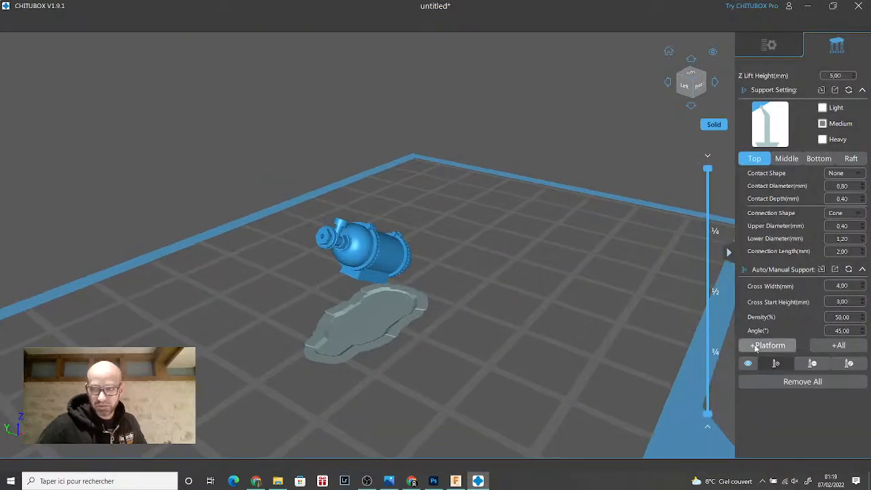
pyautogui.click(760, 346)
pyautogui.moveTo(552, 377); pyautogui.dragTo(652, 365)
pyautogui.scroll(3, 442, 312)
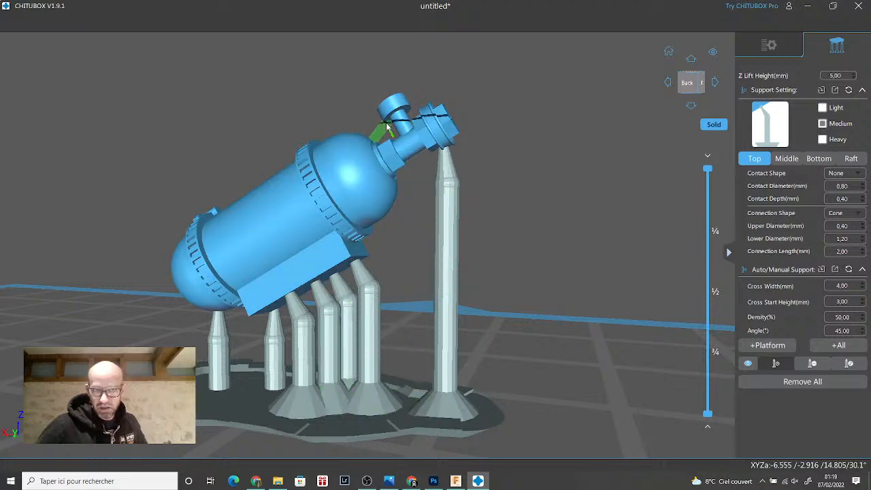
# - Add a medium support under the low end of the mounting base and inspect the short supports at the valve and clamp
pyautogui.click(272, 311)
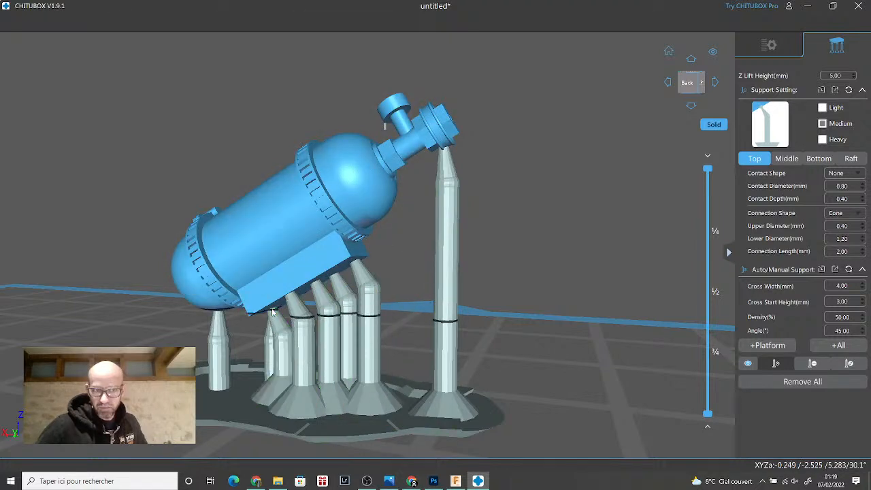
pyautogui.scroll(3, 371, 112)
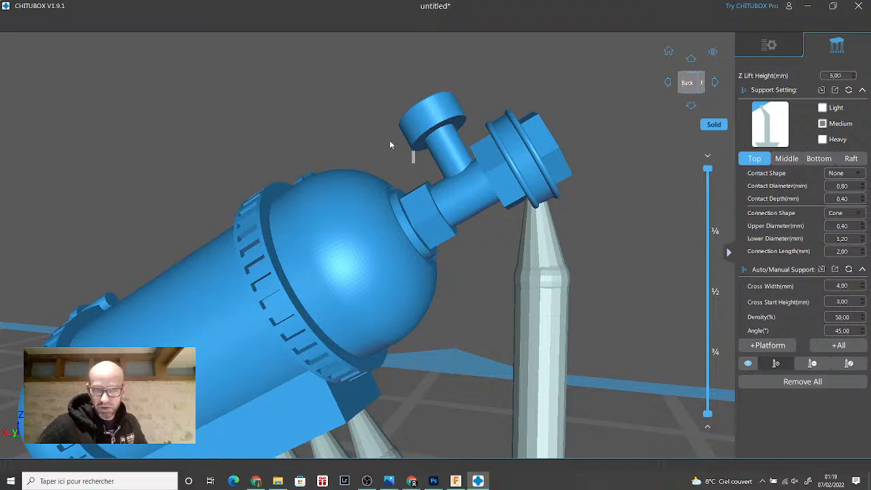
pyautogui.moveTo(390, 140); pyautogui.dragTo(420, 159, button='right')
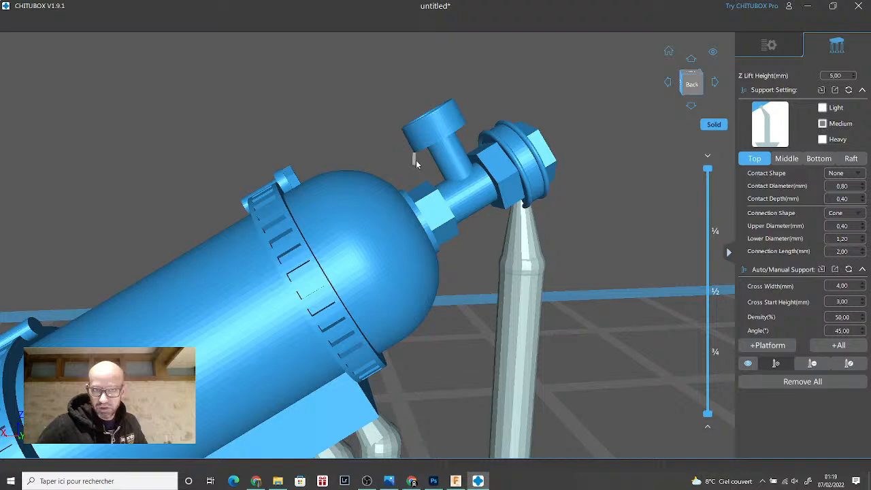
pyautogui.moveTo(415, 164)
pyautogui.mouseDown(button='right')
pyautogui.moveTo(381, 166)
pyautogui.moveTo(417, 156)
pyautogui.mouseUp(button='right')
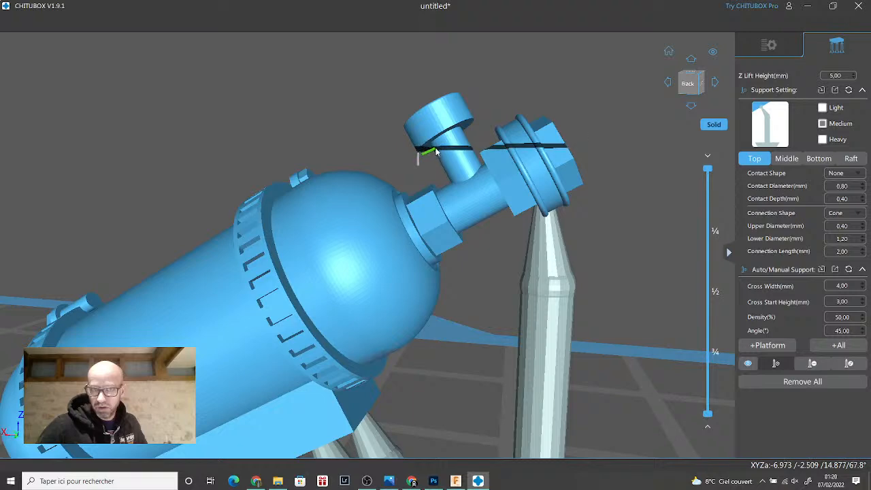
pyautogui.moveTo(418, 157); pyautogui.dragTo(558, 190, button='right')
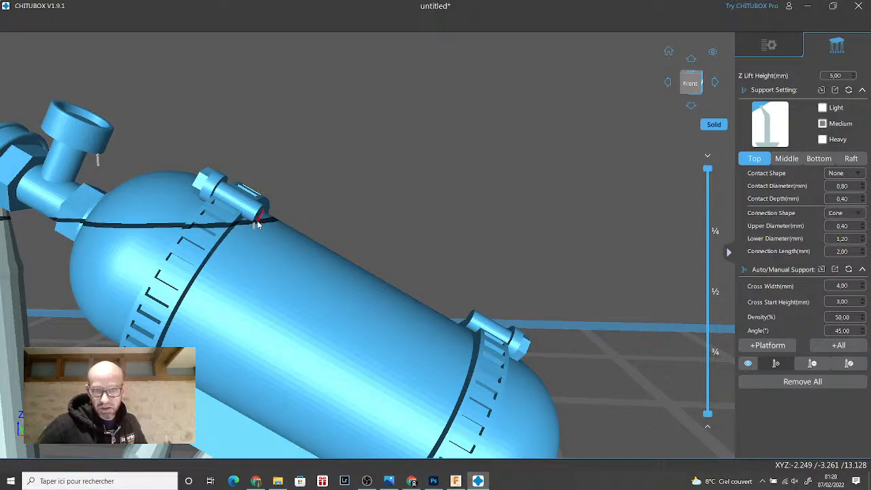
pyautogui.moveTo(257, 224); pyautogui.dragTo(210, 222, button='right')
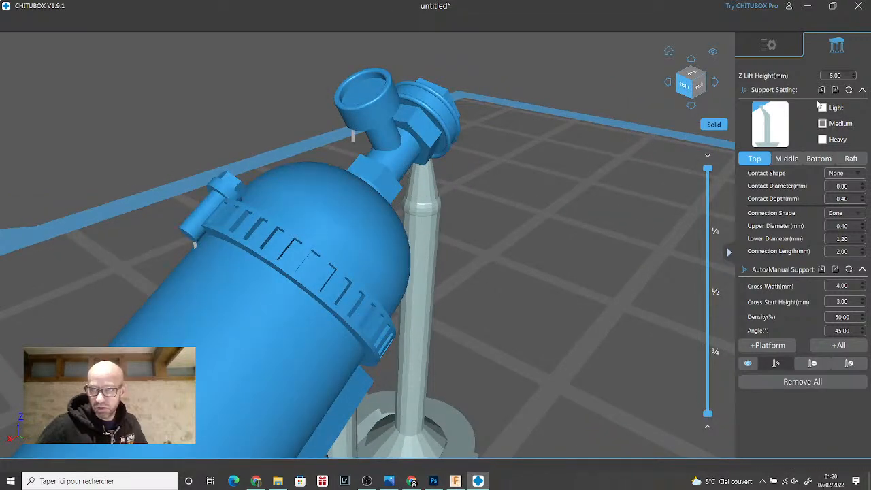
# - Switch to the Light support preset and try to rework the short support under the valve's side outlet
pyautogui.moveTo(299, 126); pyautogui.dragTo(339, 159, button='right')
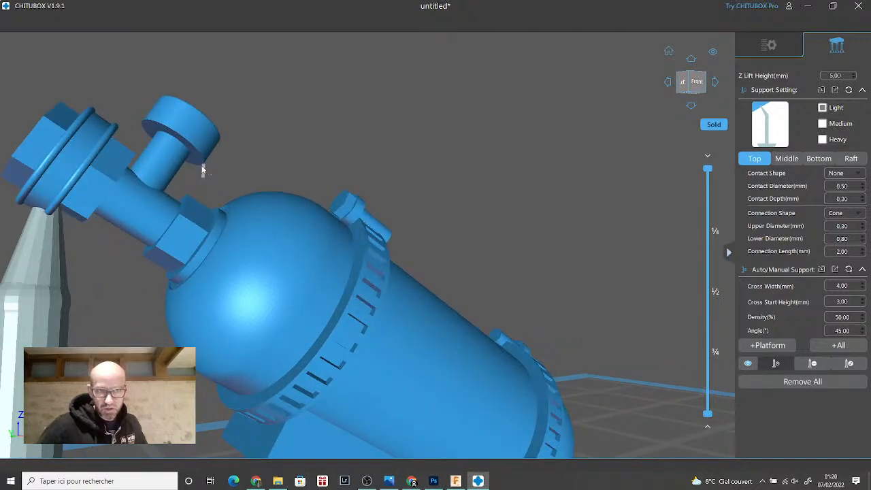
pyautogui.click(205, 166)
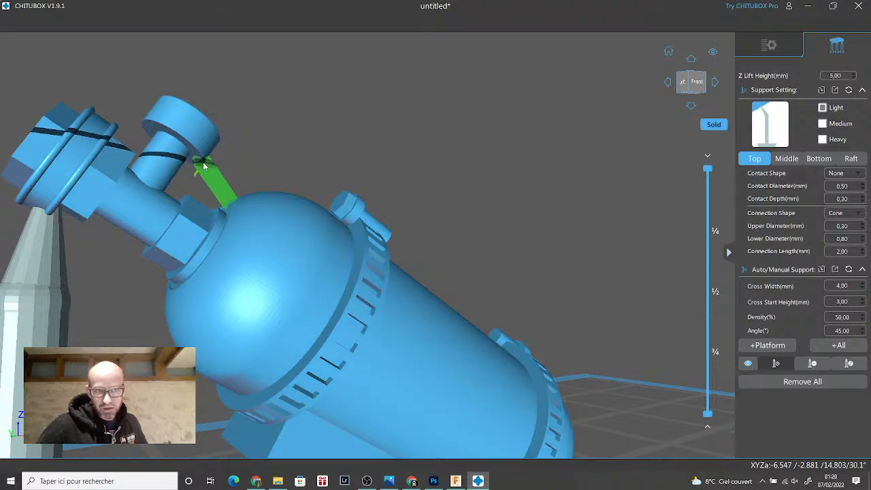
pyautogui.press('Delete')
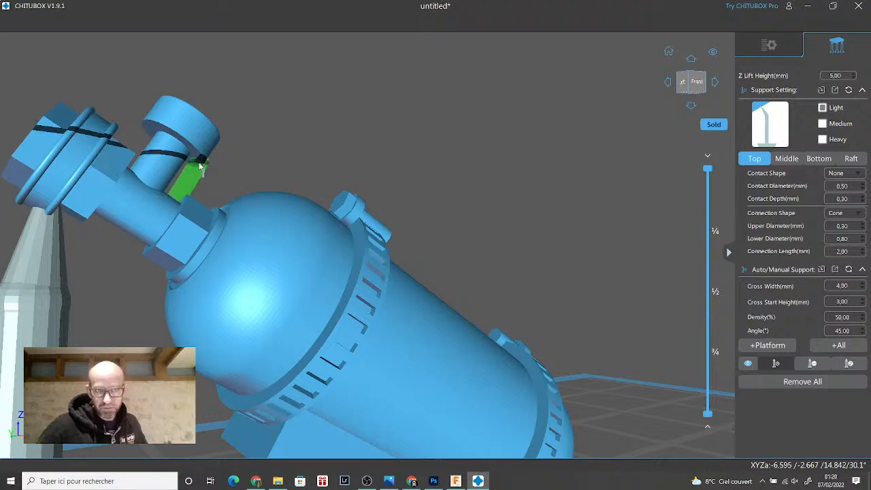
pyautogui.moveTo(198, 168); pyautogui.dragTo(118, 212, button='right')
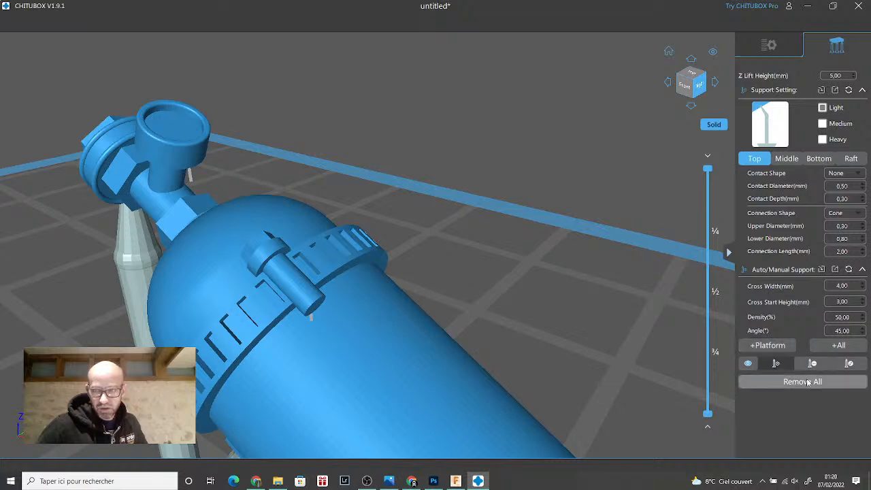
# - Remove all supports from the third Well Bottle and confirm the deletion
pyautogui.click(810, 382)
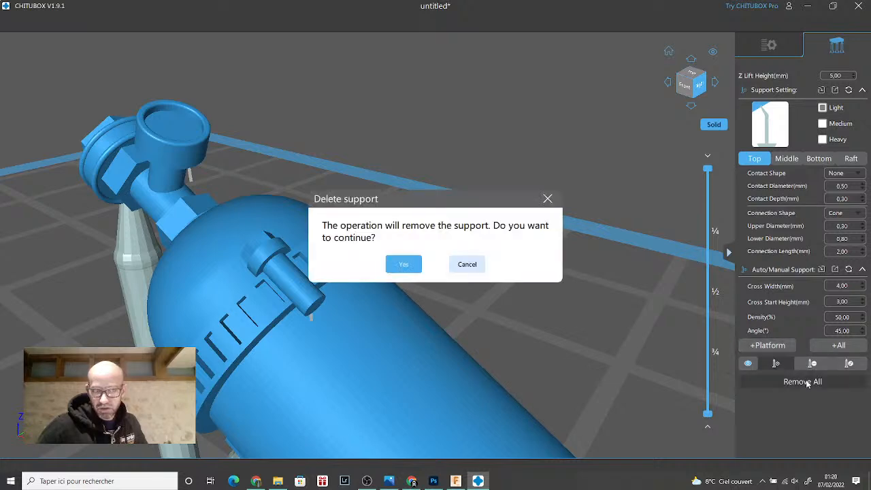
pyautogui.click(404, 265)
pyautogui.scroll(-5, 469, 264)
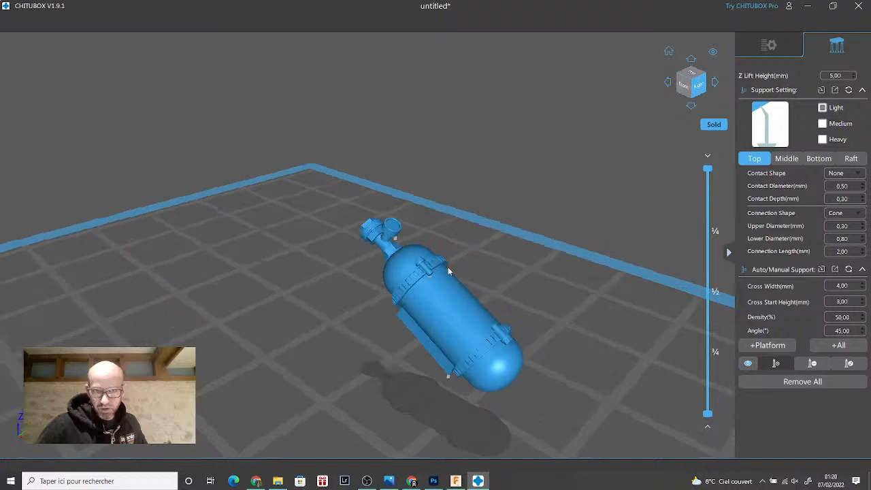
pyautogui.moveTo(448, 267); pyautogui.dragTo(610, 166)
# - Leave support editing and rotate the third Well Bottle 30° about the X axis
pyautogui.click(768, 45)
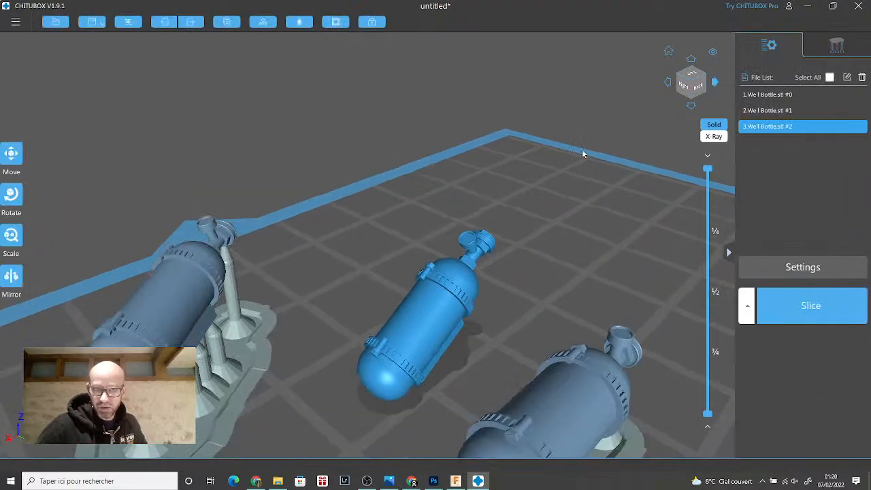
pyautogui.click(11, 195)
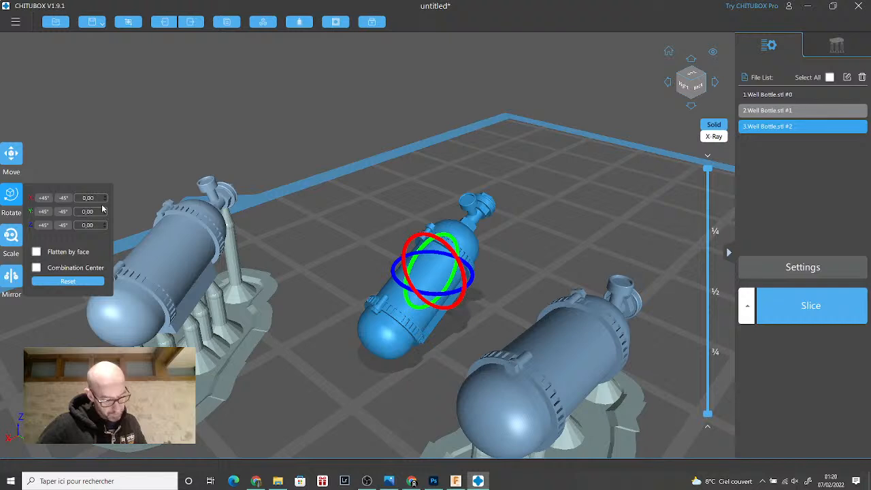
pyautogui.write('30')
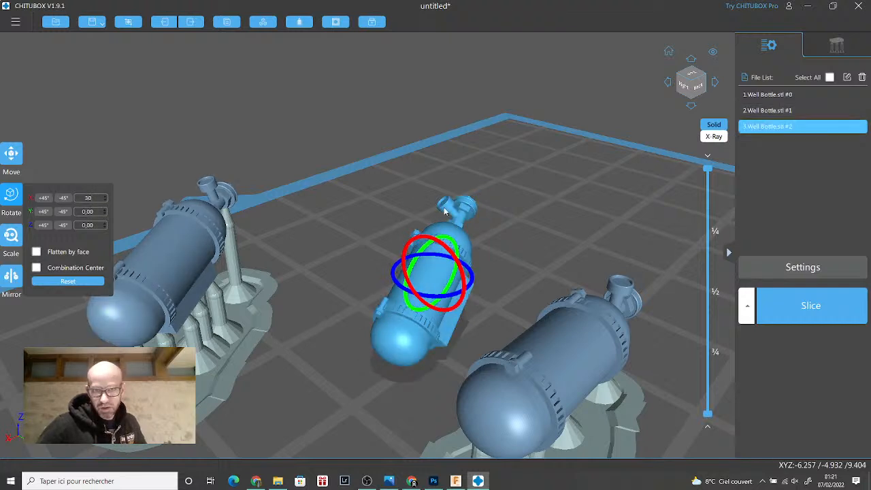
# - Generate light platform supports for the newly tilted third Well Bottle
pyautogui.click(836, 45)
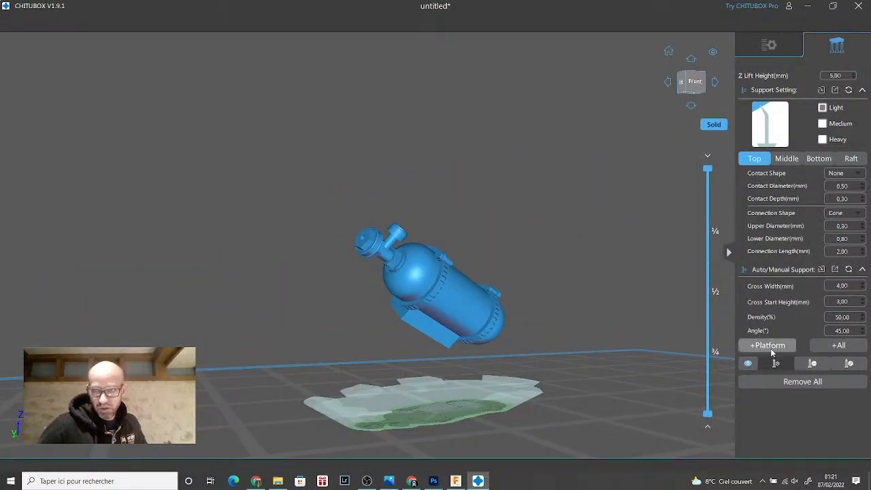
pyautogui.click(770, 346)
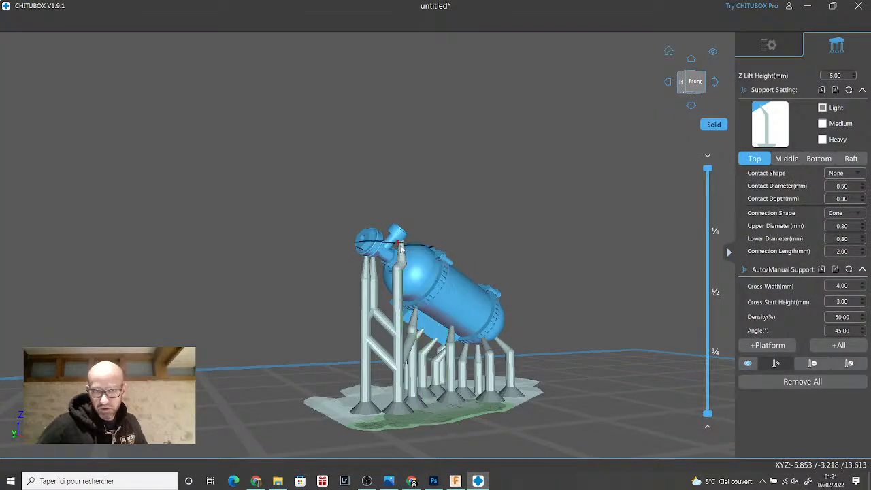
pyautogui.scroll(-2, 400, 250)
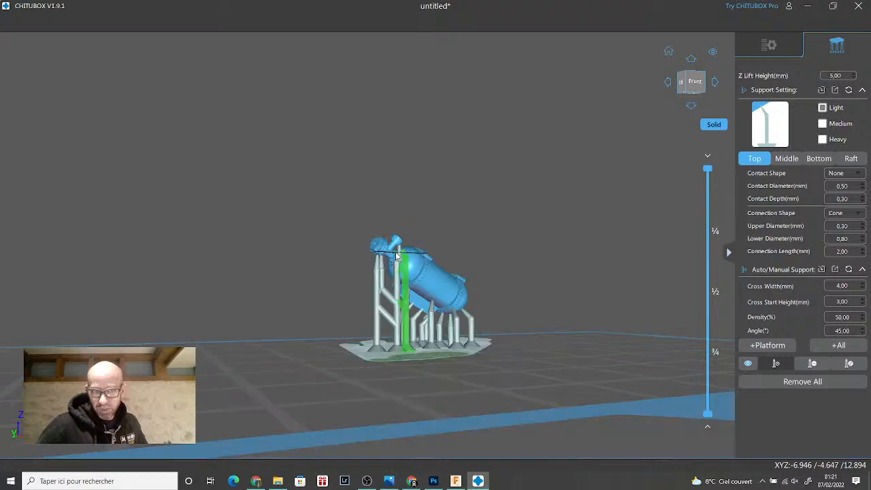
pyautogui.scroll(5, 399, 252)
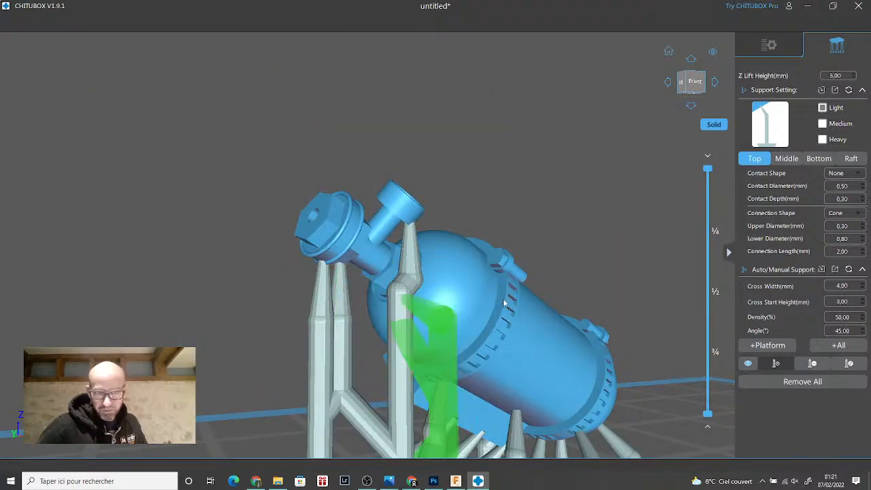
# - Examine the support beneath the valve's side outlet from several angles for its contact point and clearance to the tank
pyautogui.moveTo(669, 289); pyautogui.dragTo(490, 267, button='right')
pyautogui.scroll(-5, 490, 268)
pyautogui.scroll(10, 473, 249)
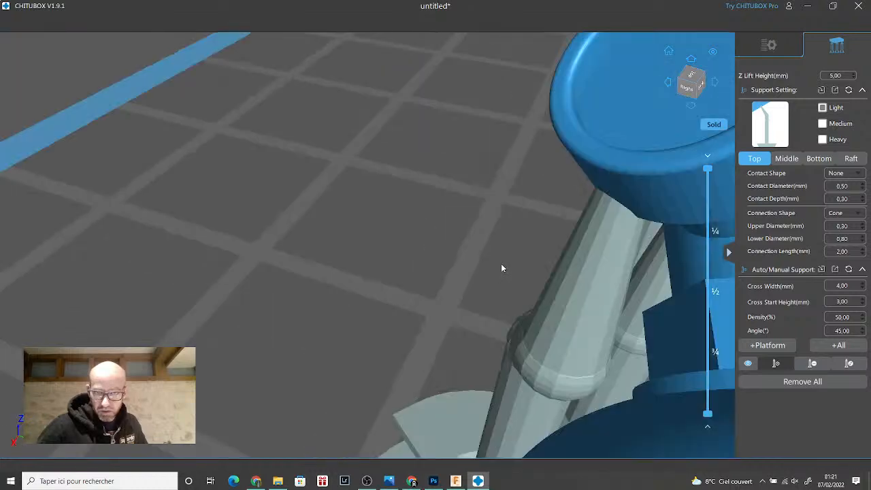
pyautogui.scroll(-5, 501, 264)
pyautogui.moveTo(523, 270); pyautogui.dragTo(562, 279, button='right')
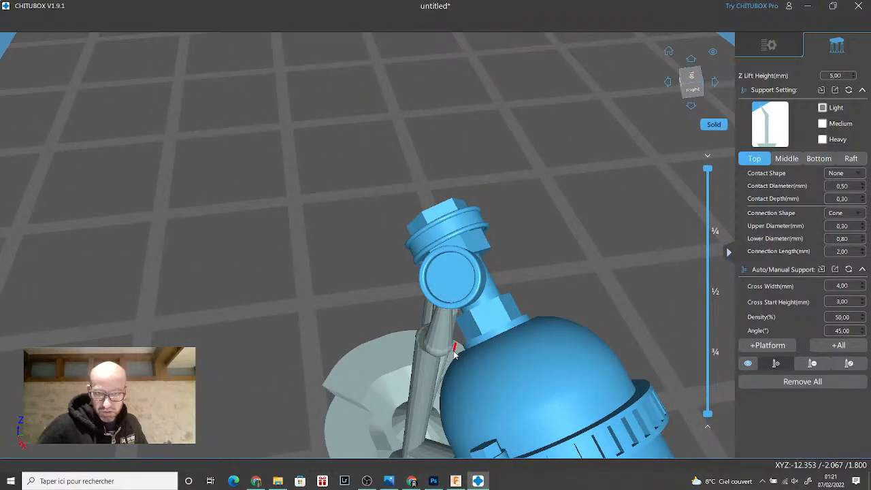
pyautogui.moveTo(455, 353); pyautogui.dragTo(416, 366, button='right')
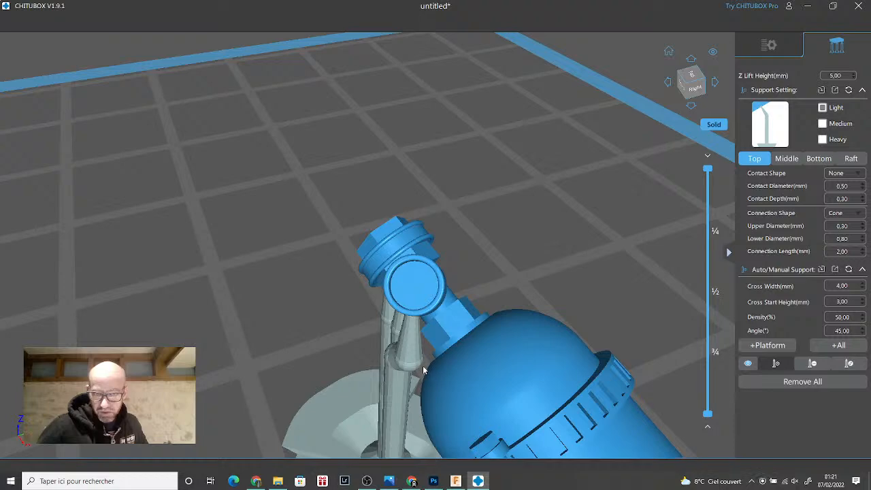
pyautogui.moveTo(429, 362); pyautogui.dragTo(439, 346, button='right')
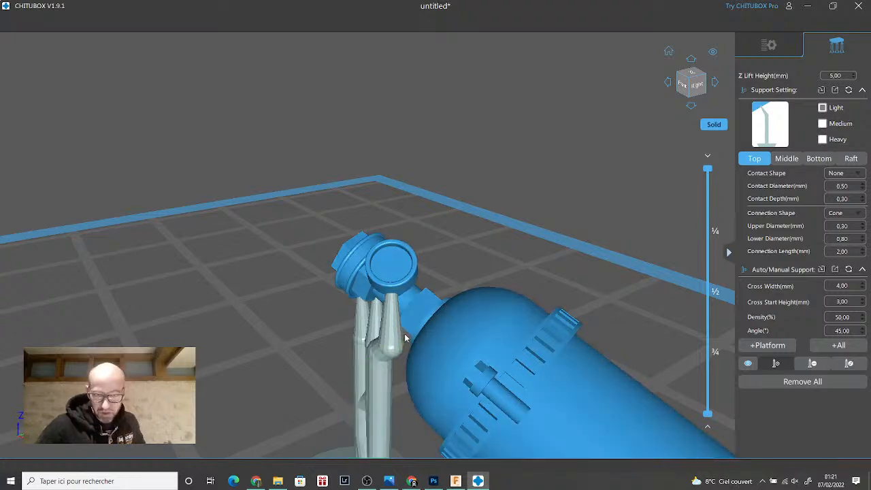
pyautogui.moveTo(393, 327); pyautogui.dragTo(479, 311, button='right')
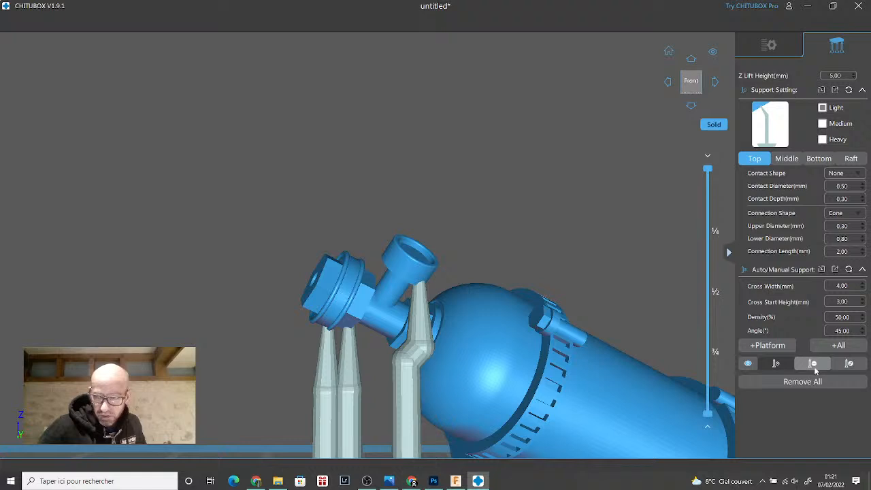
# - Delete the bent support under the valve's side outlet and place a new light support on the outlet's underside
pyautogui.click(409, 376)
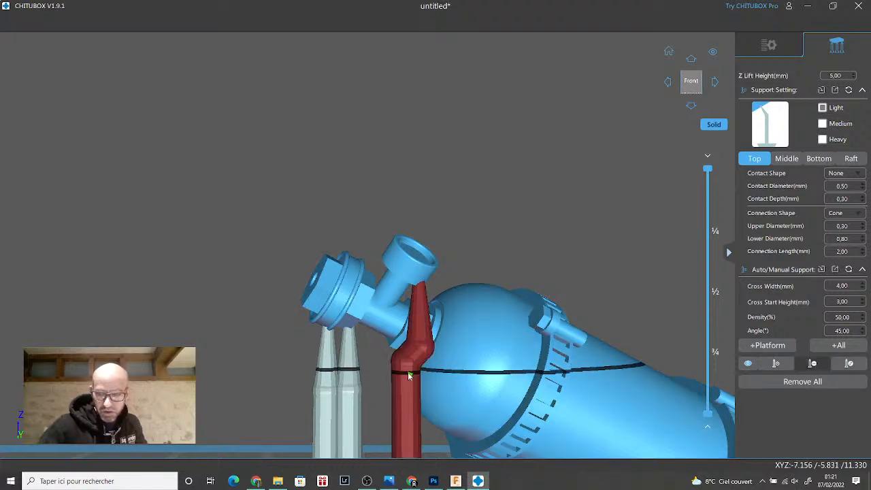
pyautogui.click(409, 376)
pyautogui.moveTo(409, 375); pyautogui.dragTo(429, 317, button='right')
pyautogui.scroll(-2, 425, 315)
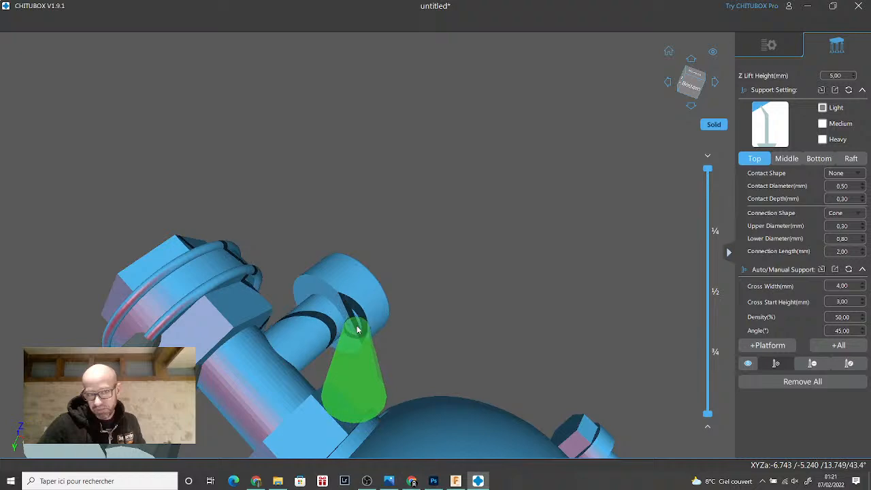
pyautogui.click(357, 329)
pyautogui.moveTo(356, 332); pyautogui.dragTo(356, 352, button='right')
pyautogui.scroll(-5, 350, 337)
pyautogui.scroll(-2, 420, 385)
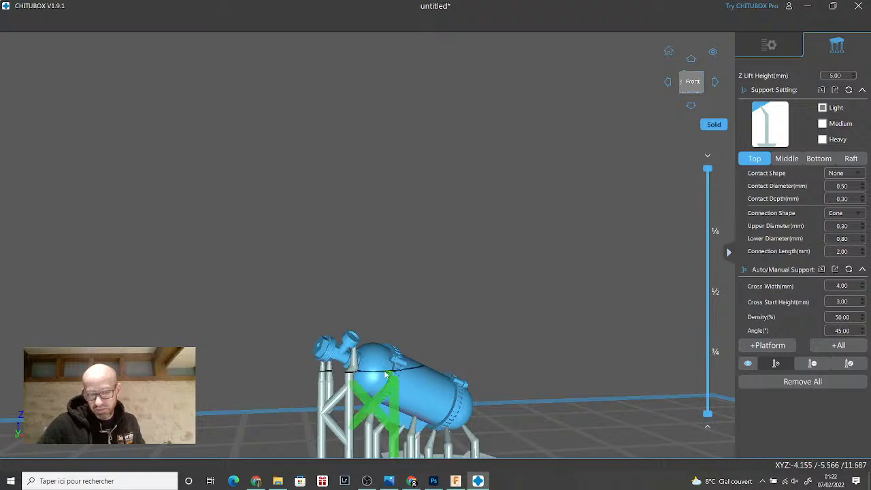
pyautogui.moveTo(407, 379); pyautogui.dragTo(392, 383, button='right')
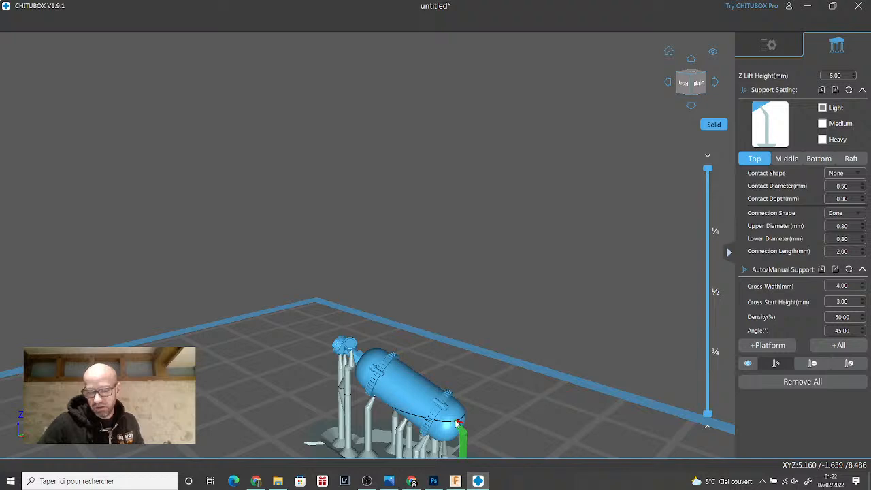
# - Leave support editing and examine the third Well Bottle's tilt and supports from below, the front and the side
pyautogui.moveTo(458, 422); pyautogui.dragTo(493, 402, button='right')
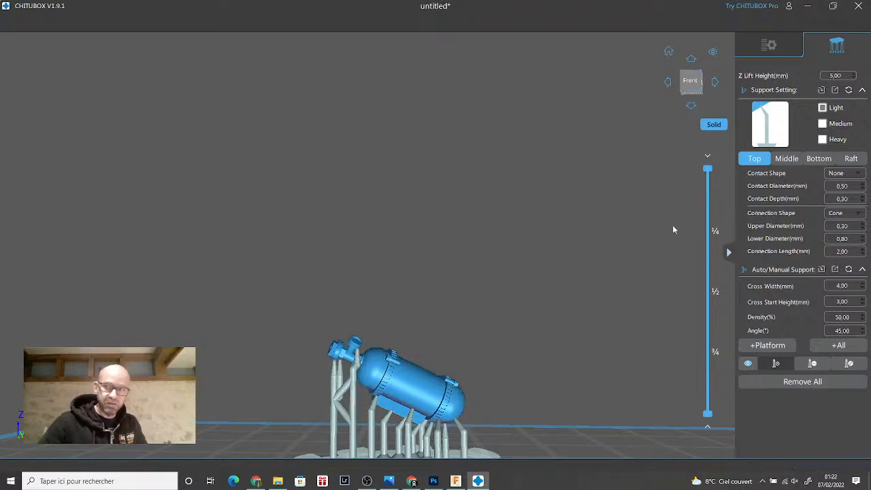
pyautogui.click(769, 46)
pyautogui.moveTo(578, 184); pyautogui.dragTo(467, 196, button='right')
pyautogui.scroll(6, 308, 318)
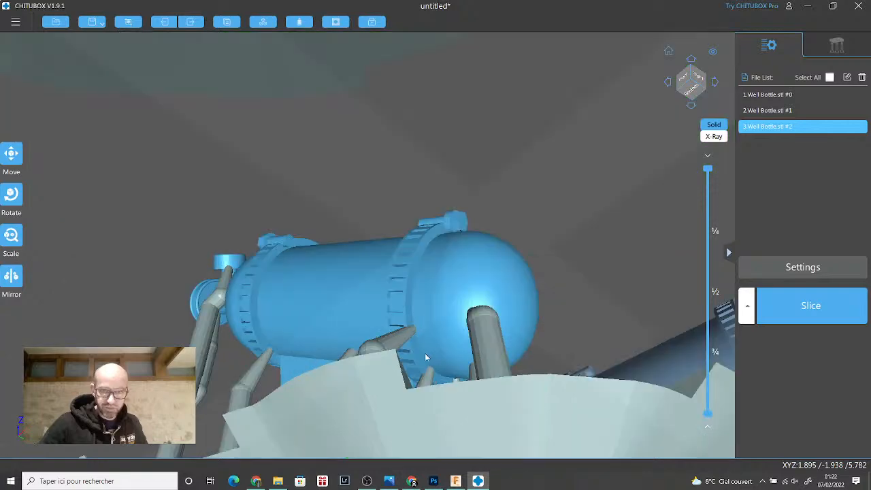
pyautogui.moveTo(718, 260); pyautogui.dragTo(650, 291, button='right')
pyautogui.press('h')
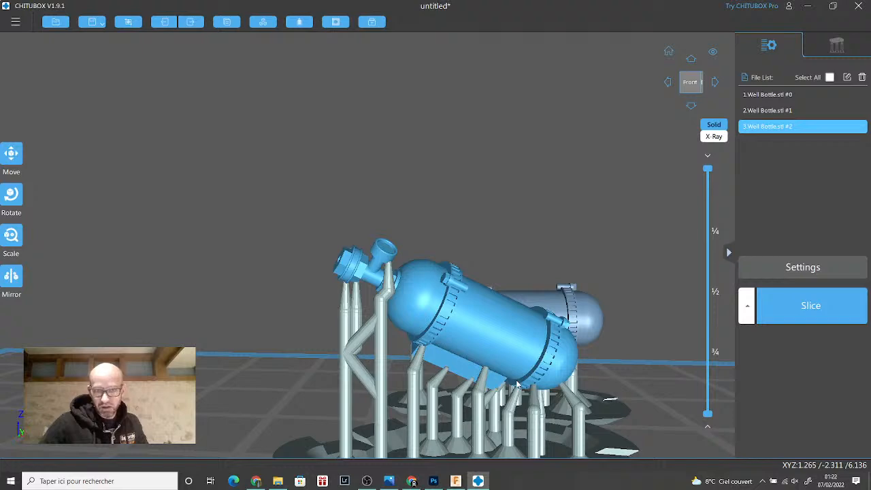
pyautogui.moveTo(410, 305); pyautogui.dragTo(667, 354, button='right')
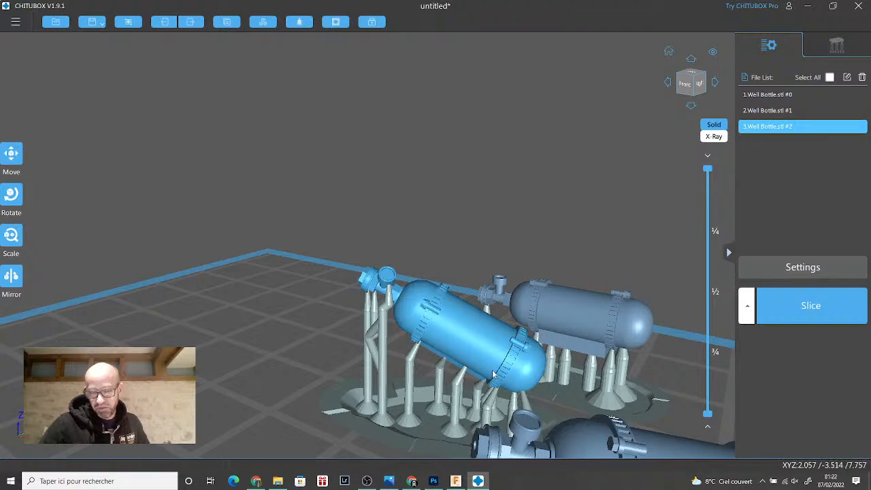
pyautogui.moveTo(493, 374); pyautogui.dragTo(476, 337, button='right')
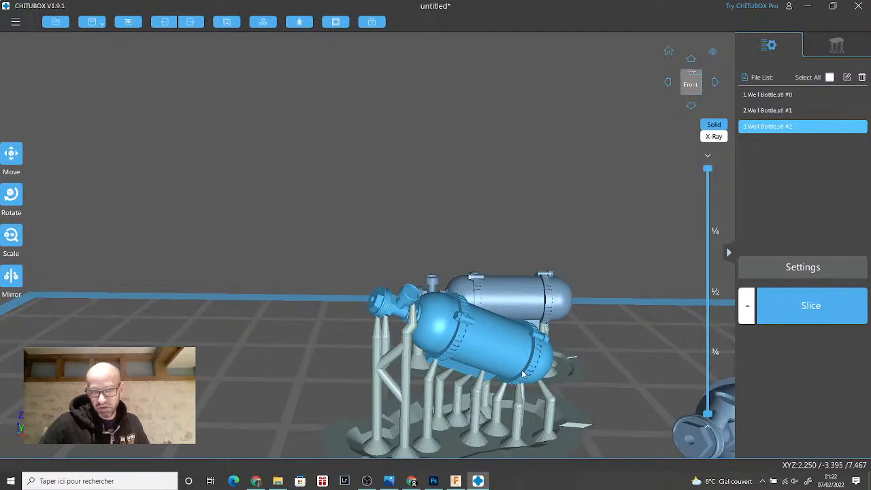
pyautogui.moveTo(523, 374); pyautogui.dragTo(646, 403, button='right')
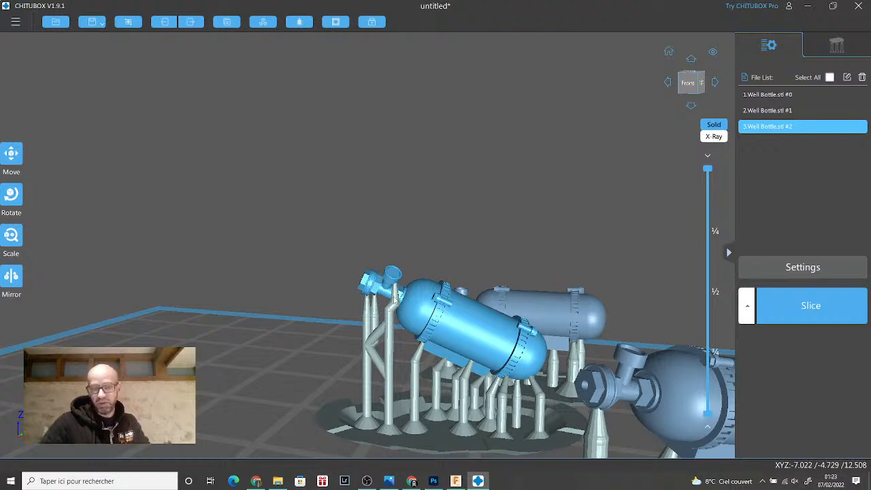
# - Compare the tilt and support layout of the three Well Bottles on the build plate from several angles
pyautogui.scroll(-3, 396, 299)
pyautogui.moveTo(396, 300); pyautogui.dragTo(436, 326)
pyautogui.scroll(2, 437, 327)
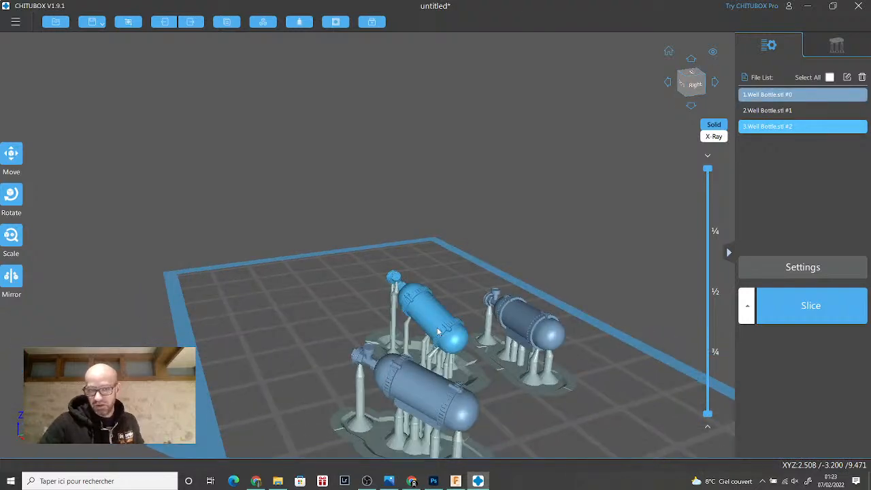
pyautogui.moveTo(437, 327); pyautogui.dragTo(276, 349)
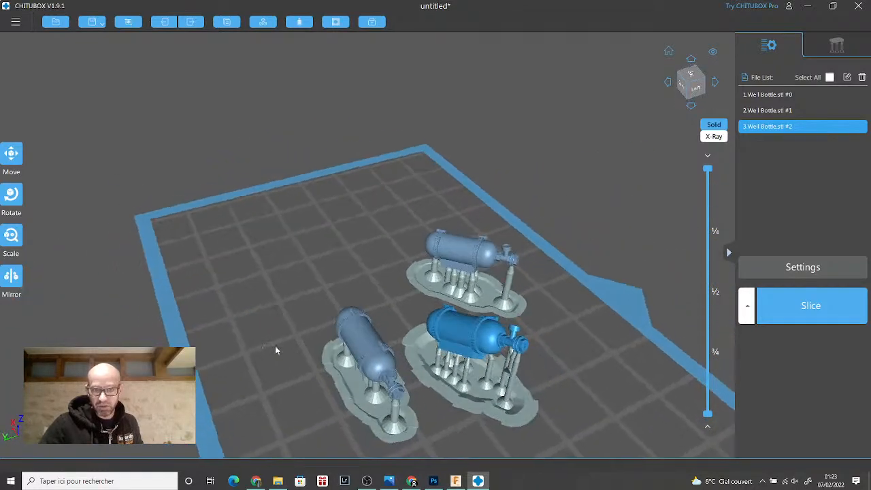
pyautogui.moveTo(399, 338); pyautogui.dragTo(527, 276)
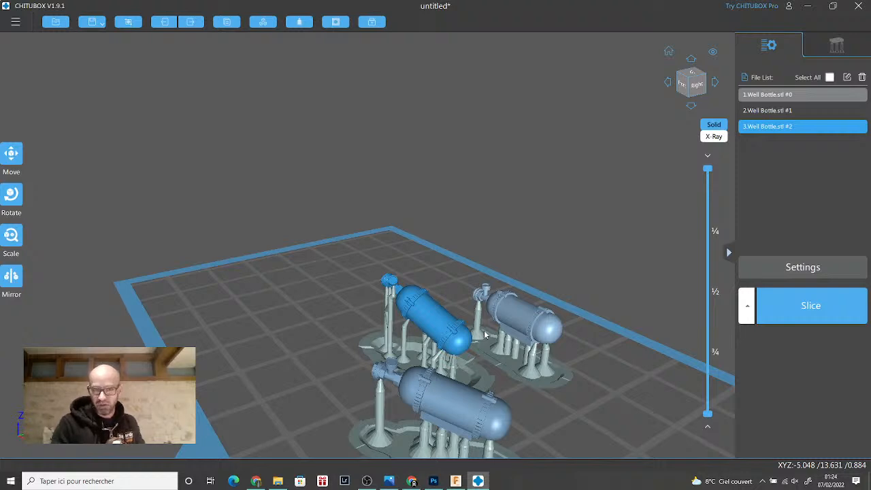
pyautogui.moveTo(484, 334); pyautogui.dragTo(463, 317, button='right')
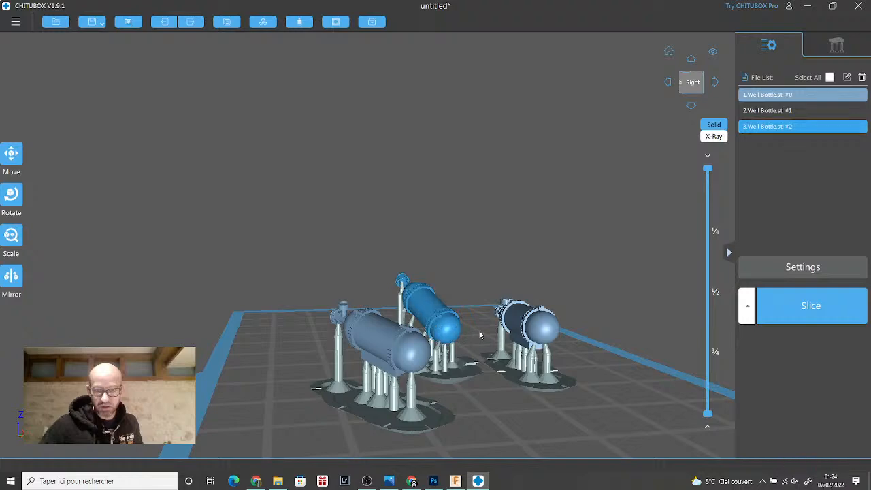
pyautogui.moveTo(480, 333); pyautogui.dragTo(406, 363, button='right')
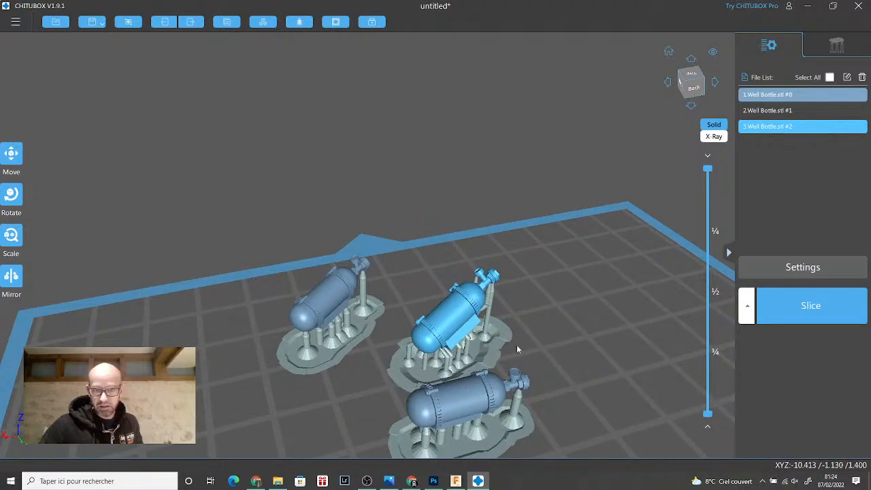
pyautogui.moveTo(517, 345); pyautogui.dragTo(458, 348, button='middle')
pyautogui.moveTo(458, 348); pyautogui.dragTo(418, 355, button='right')
# - Spread the bottles on the plate: third at about X -13.6, Y -11.1, second X 21.8, Y -6.9, first X -17, Y 6.7
pyautogui.moveTo(421, 371); pyautogui.dragTo(519, 352)
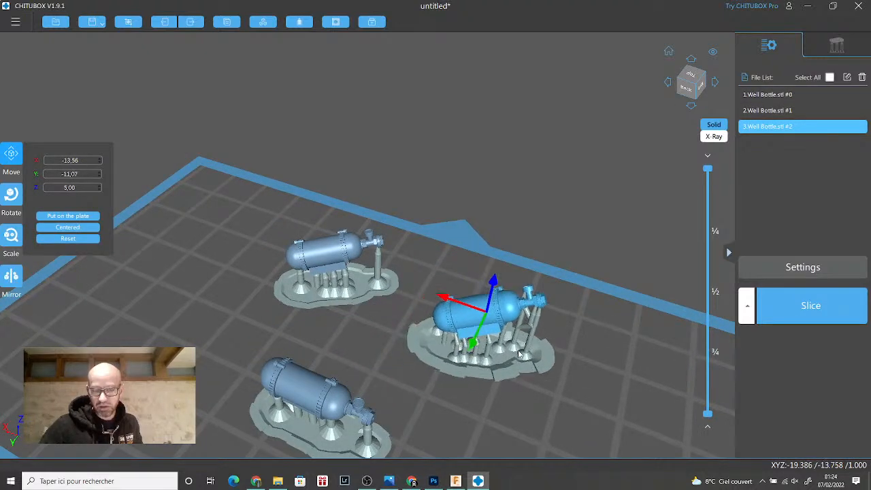
pyautogui.moveTo(496, 360); pyautogui.dragTo(517, 307, button='middle')
pyautogui.moveTo(388, 384); pyautogui.dragTo(516, 394)
pyautogui.moveTo(350, 228); pyautogui.dragTo(296, 238)
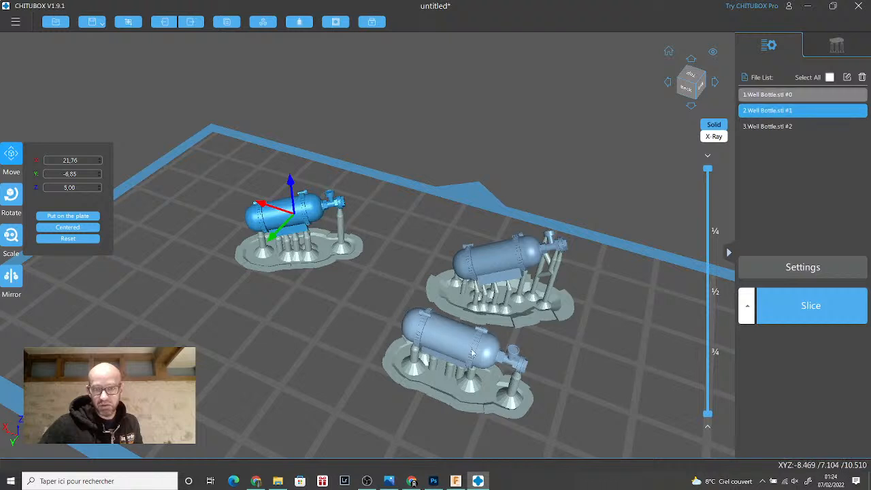
pyautogui.moveTo(473, 354); pyautogui.dragTo(502, 371)
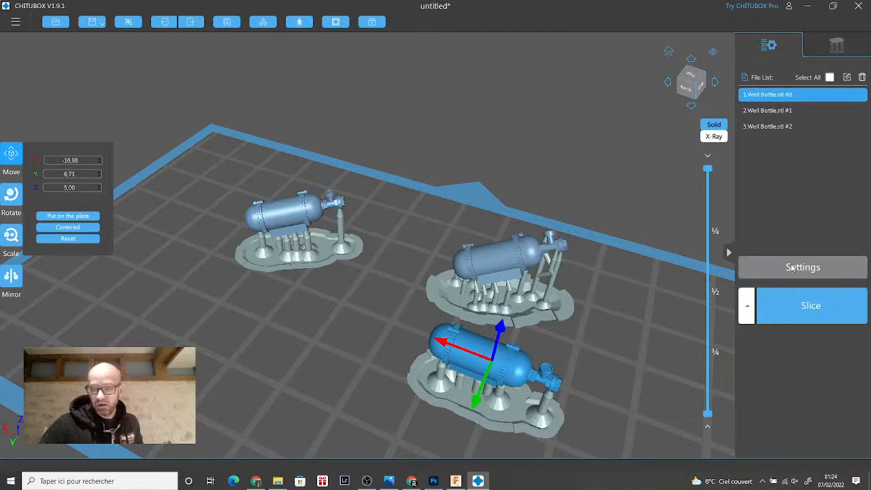
# - Clone the first Well Bottle and place the copy parallel beside it, with the two rafts close together
pyautogui.click(226, 22)
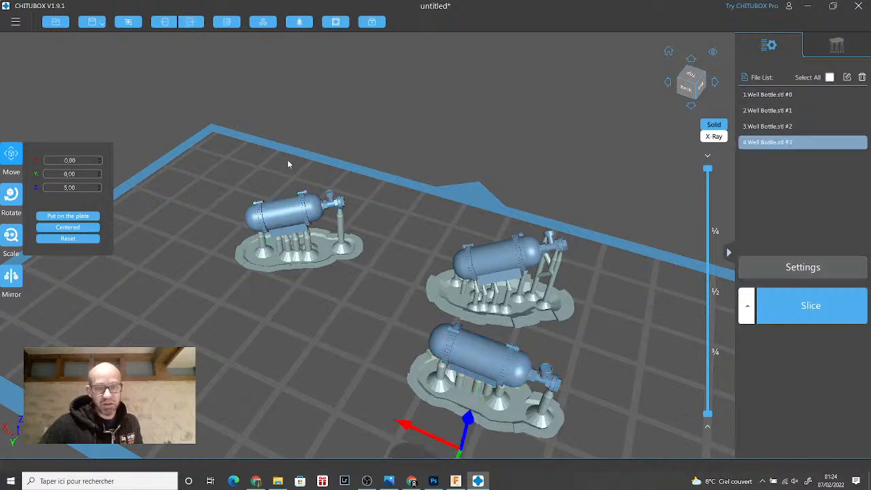
pyautogui.moveTo(384, 300); pyautogui.dragTo(384, 249)
pyautogui.moveTo(495, 318); pyautogui.dragTo(507, 329)
pyautogui.moveTo(465, 384); pyautogui.dragTo(477, 377)
pyautogui.moveTo(599, 351); pyautogui.dragTo(519, 358, button='right')
pyautogui.moveTo(325, 364); pyautogui.dragTo(315, 365)
pyautogui.moveTo(375, 350); pyautogui.dragTo(385, 327, button='right')
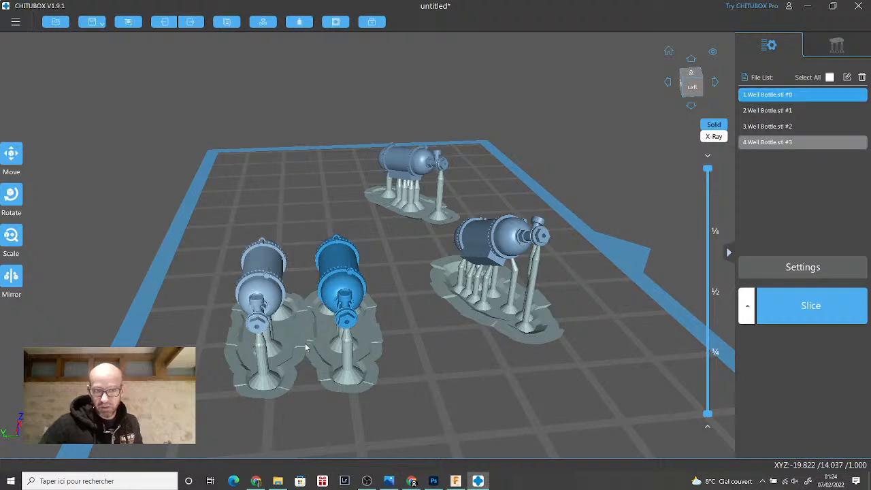
# - Clone the second Well Bottle and place the copy beside it at about X 17.3, Y 1.7
pyautogui.moveTo(312, 348); pyautogui.dragTo(474, 403, button='right')
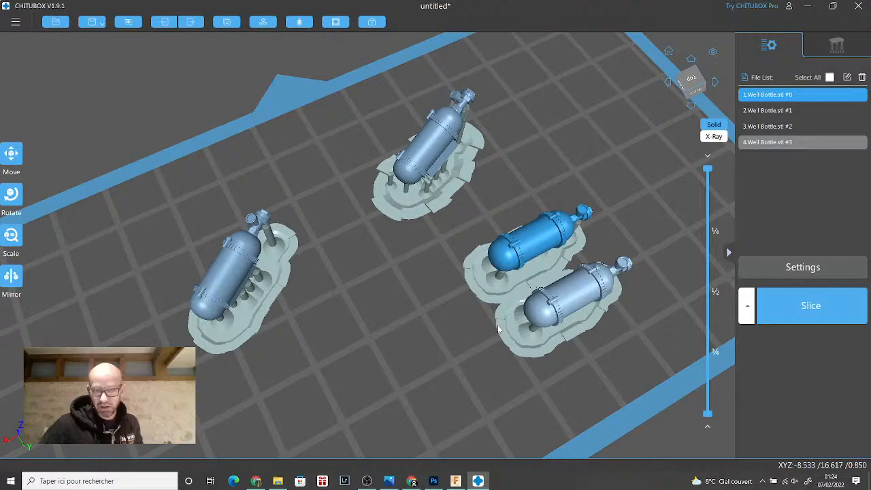
pyautogui.moveTo(389, 286); pyautogui.dragTo(467, 292, button='right')
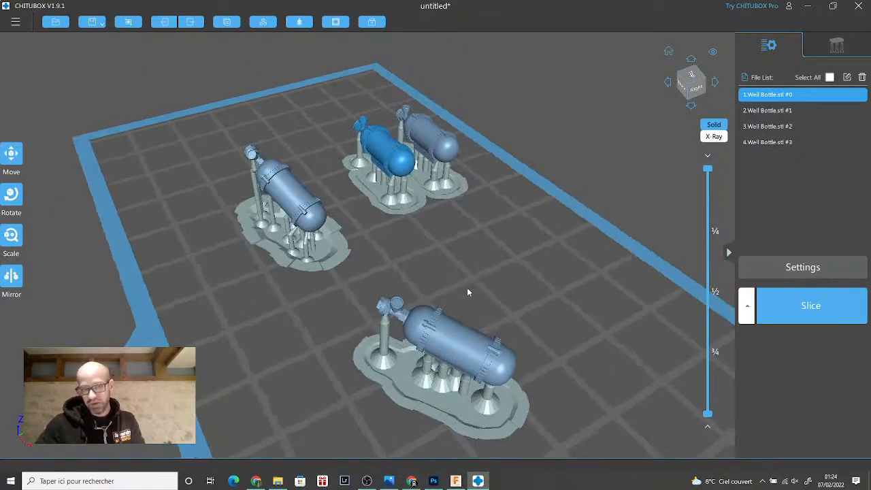
pyautogui.click(443, 344)
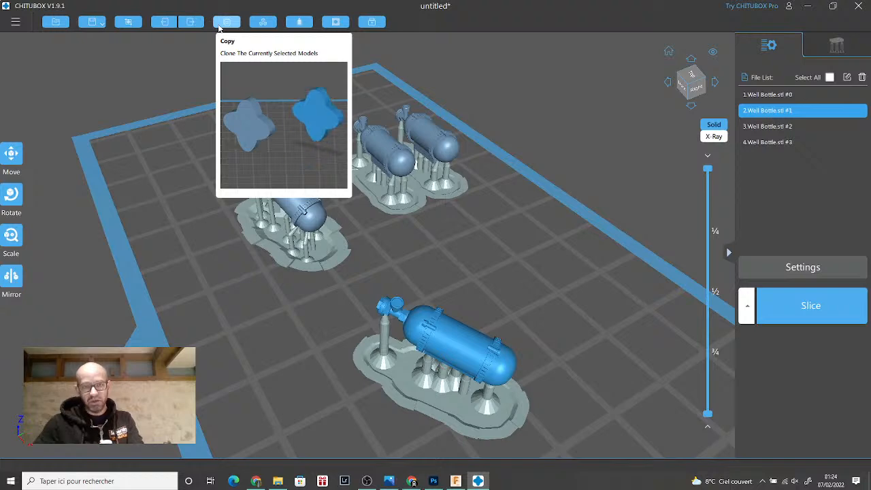
pyautogui.click(220, 27)
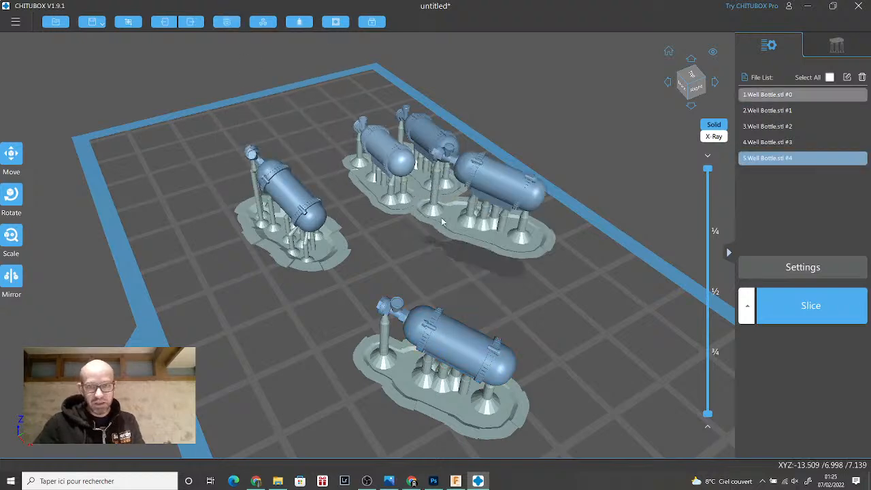
pyautogui.moveTo(527, 271); pyautogui.dragTo(536, 370)
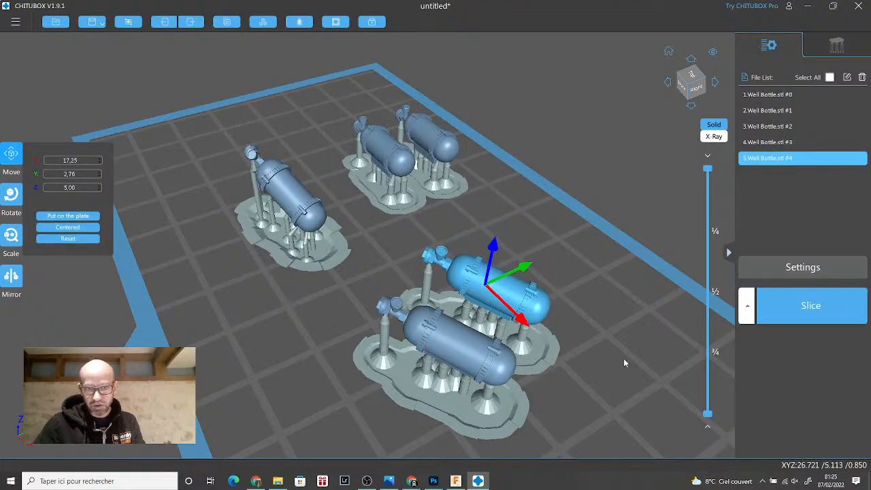
pyautogui.moveTo(625, 361); pyautogui.dragTo(591, 374, button='right')
pyautogui.moveTo(394, 387); pyautogui.dragTo(390, 388)
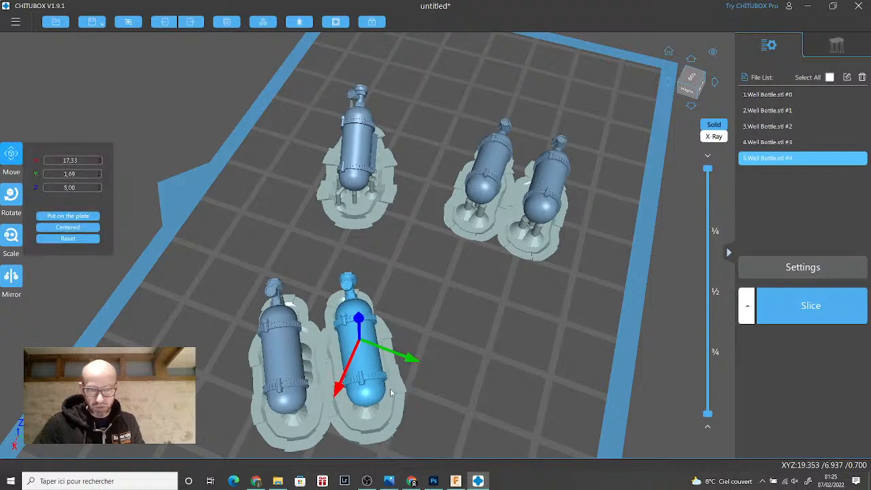
# - Nudge the second bottle's copy closer to its original, to about X 18.6, Y 1.1
pyautogui.moveTo(412, 388); pyautogui.dragTo(443, 335, button='right')
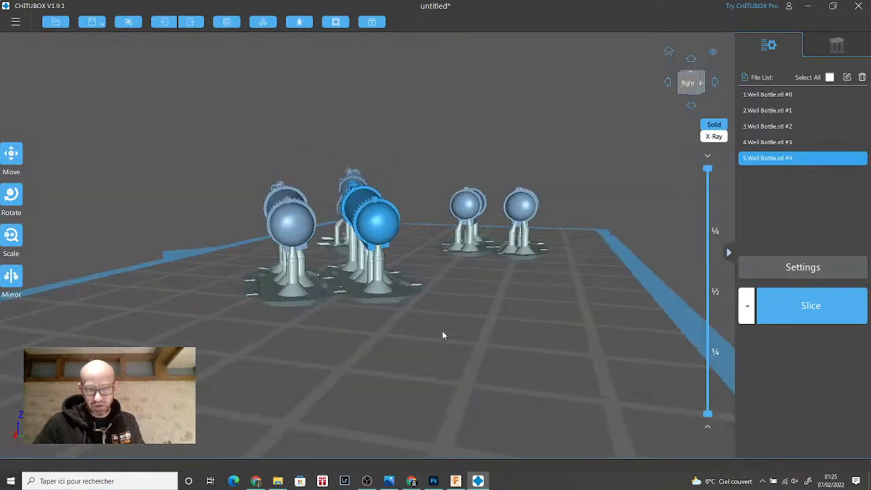
pyautogui.click(368, 292)
pyautogui.moveTo(369, 291); pyautogui.dragTo(357, 294)
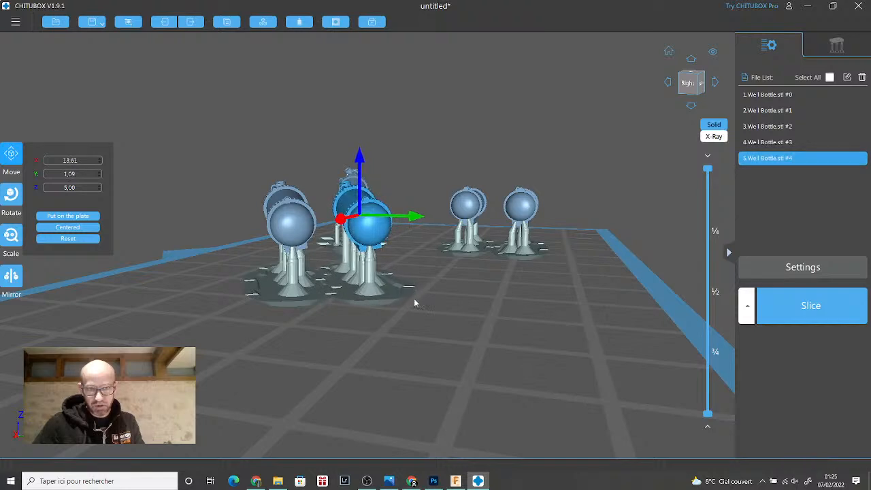
pyautogui.moveTo(414, 298); pyautogui.dragTo(538, 253, button='right')
pyautogui.moveTo(538, 253); pyautogui.dragTo(535, 244)
pyautogui.moveTo(535, 244); pyautogui.dragTo(585, 293, button='right')
# - Clone the steeply tilted third Well Bottle and place the copy beside it at about X -8.8, Y -17.6
pyautogui.click(296, 278)
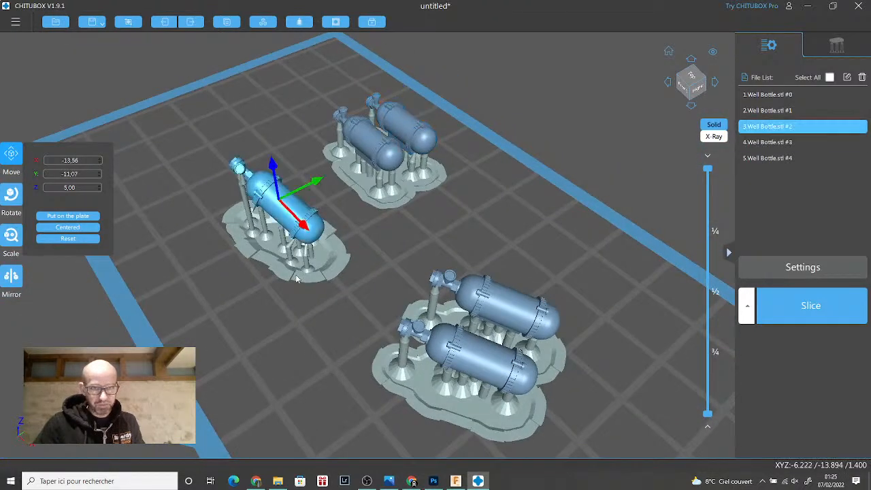
pyautogui.click(226, 22)
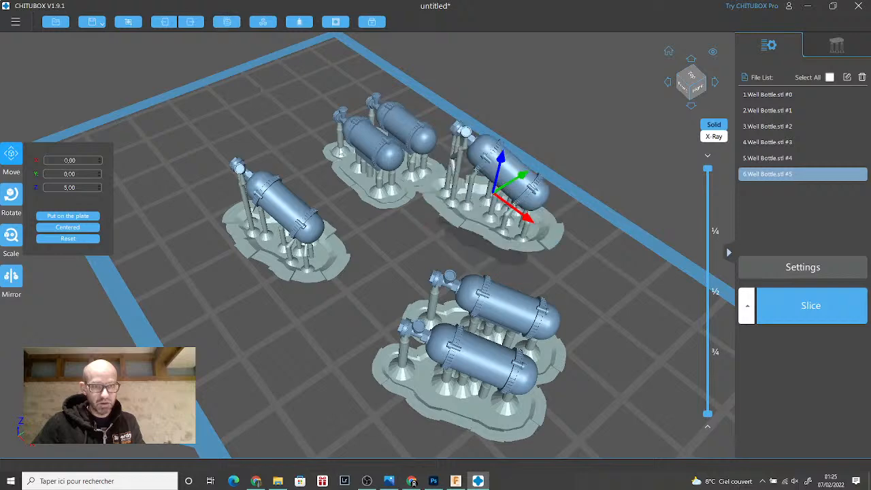
pyautogui.moveTo(508, 230); pyautogui.dragTo(275, 277)
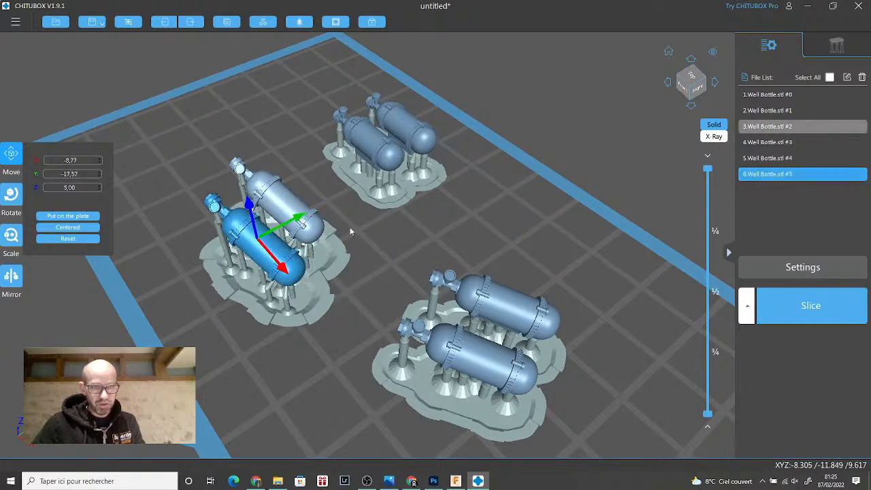
# - Shift the original third bottle to about X -15.8, Y -8.5 and bring its copy up close beside it
pyautogui.moveTo(350, 232); pyautogui.dragTo(353, 246, button='right')
pyautogui.click(342, 215)
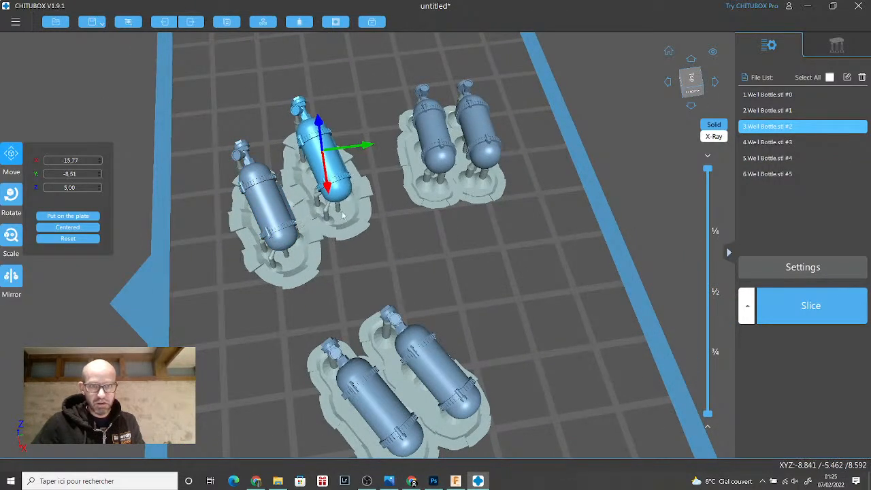
pyautogui.moveTo(311, 254); pyautogui.dragTo(309, 231)
pyautogui.moveTo(334, 236); pyautogui.dragTo(349, 353, button='right')
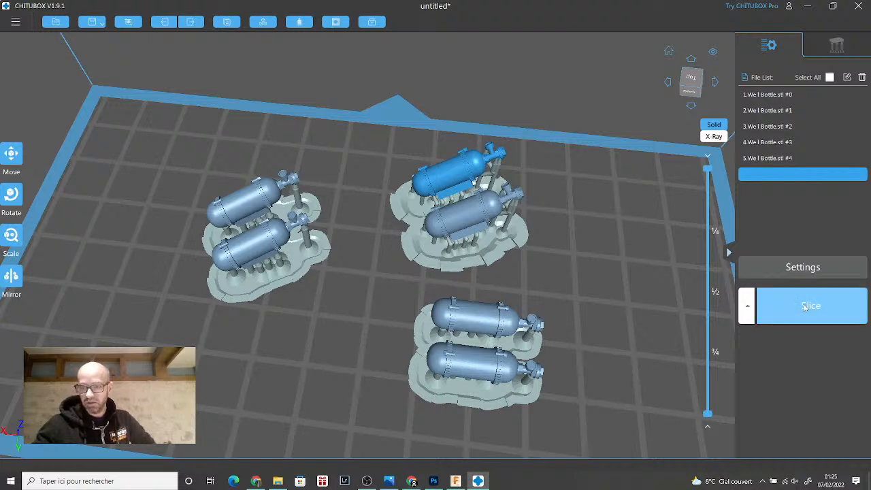
# - Open the slicing settings, choose the Craftsmen grey 0.02 profile for the Phrozen Sonic Mini 4K *1, and review the other available profiles
pyautogui.click(805, 267)
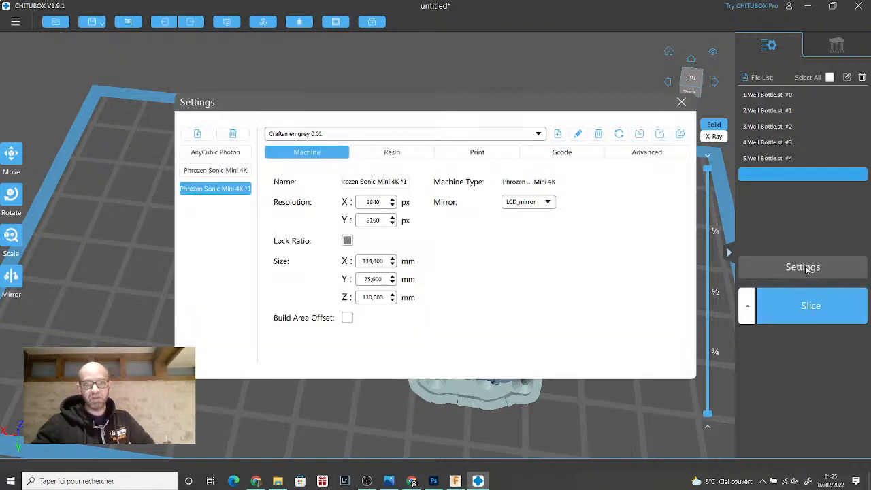
pyautogui.click(538, 135)
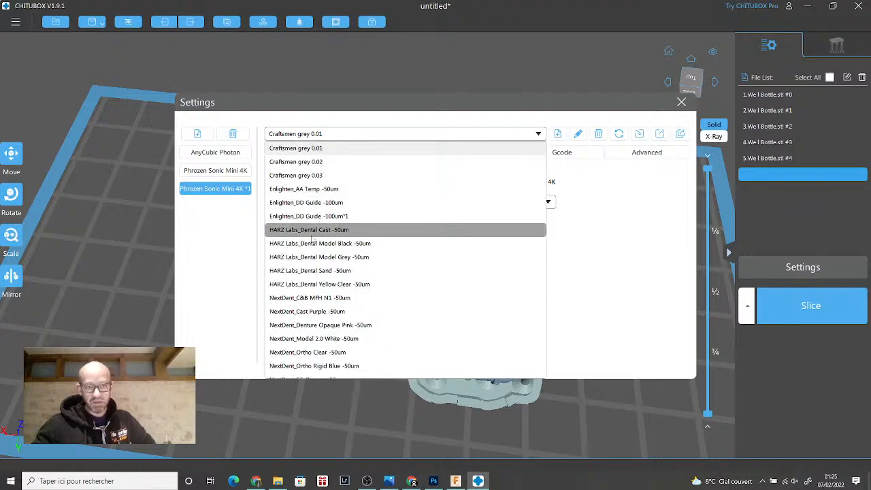
pyautogui.click(316, 162)
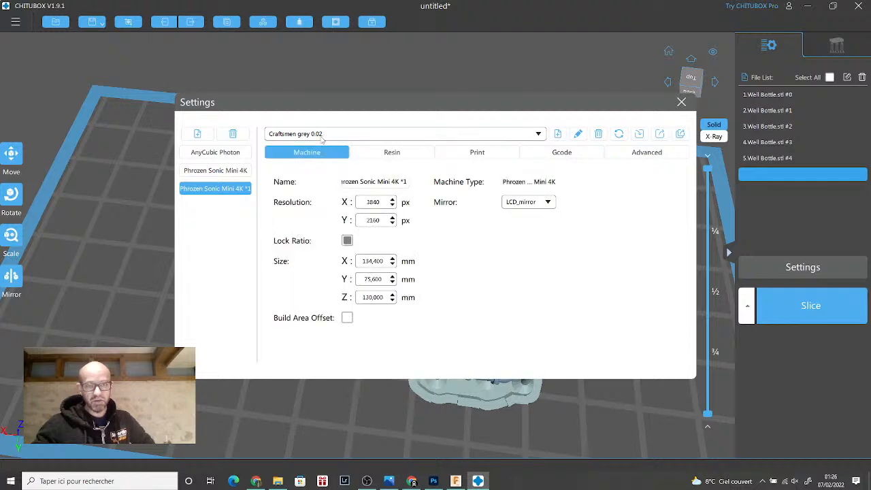
pyautogui.click(418, 134)
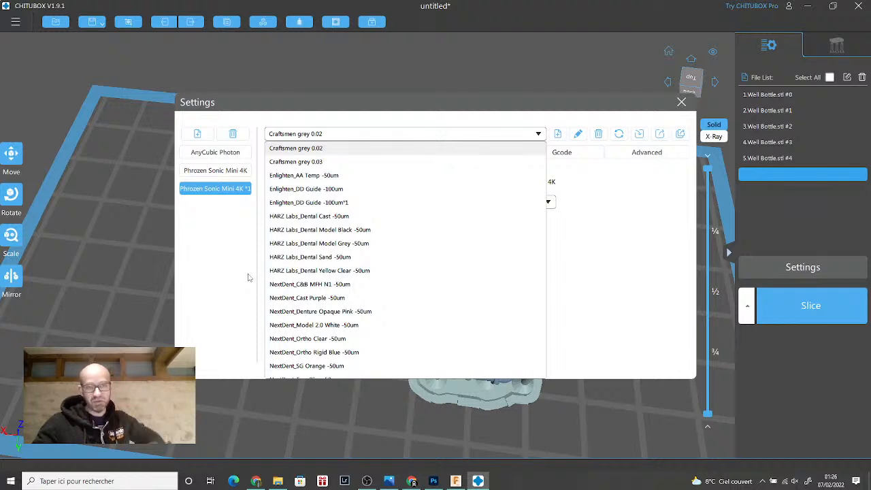
pyautogui.scroll(1, 320, 228)
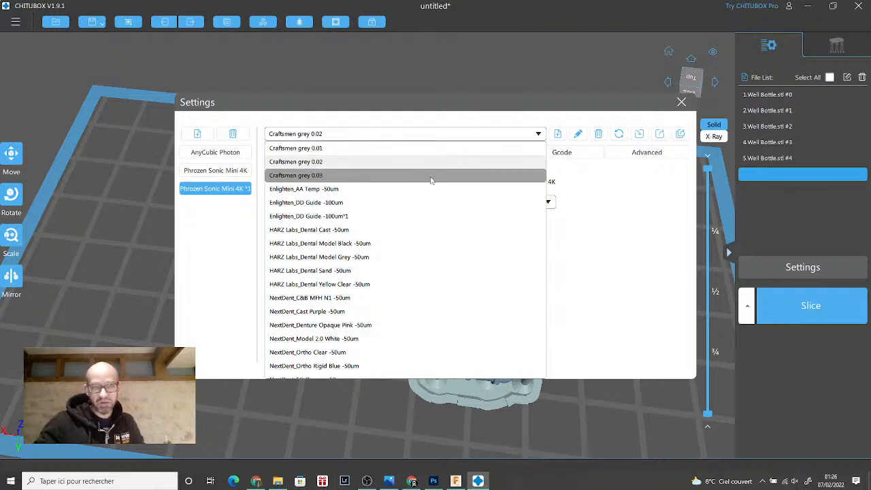
pyautogui.click(591, 220)
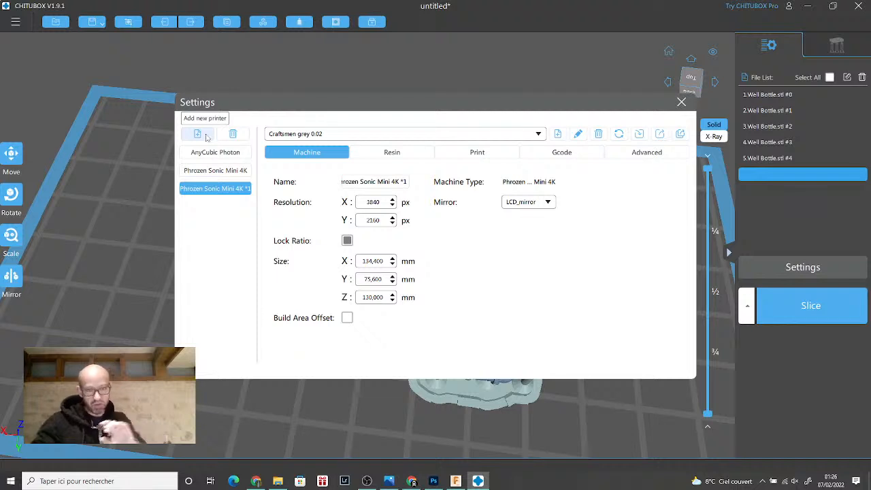
# - Review the resin and print parameters of the Craftsmen grey 0.02 profile, then close the settings
pyautogui.click(409, 155)
pyautogui.click(466, 156)
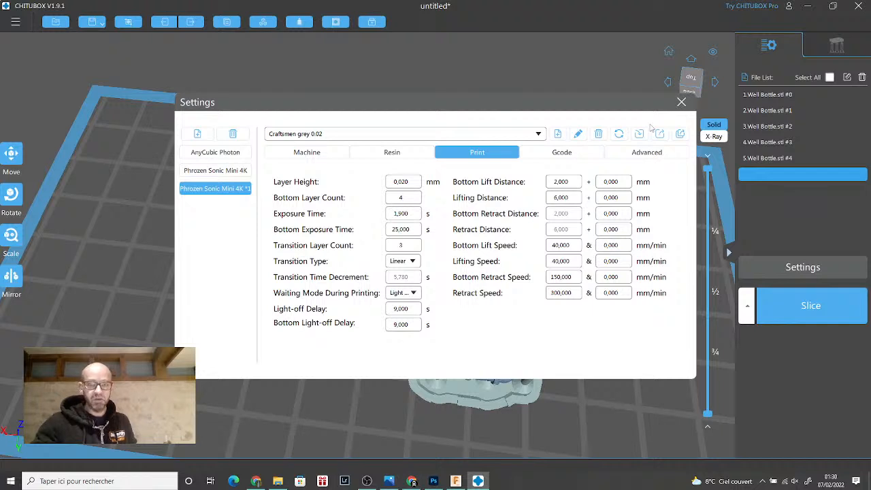
pyautogui.click(682, 102)
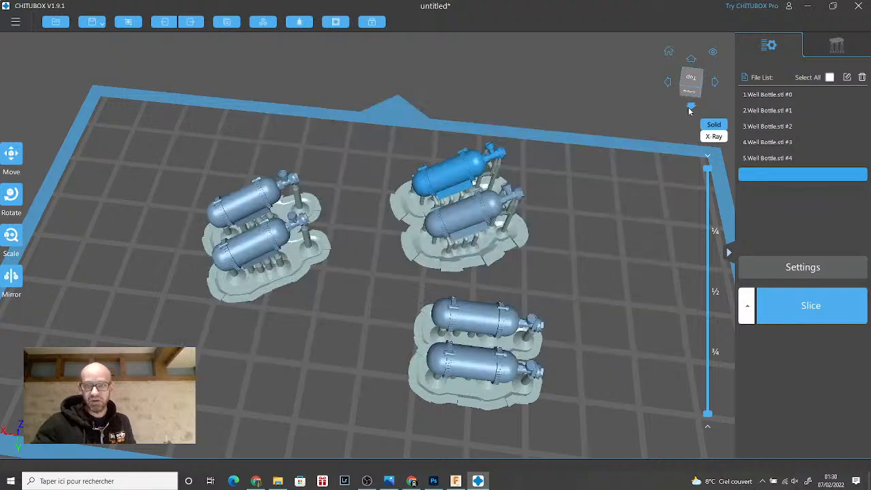
# - Slice the six supported bottles and preview the layers down to about layer 531 and back up to the last one
pyautogui.click(809, 312)
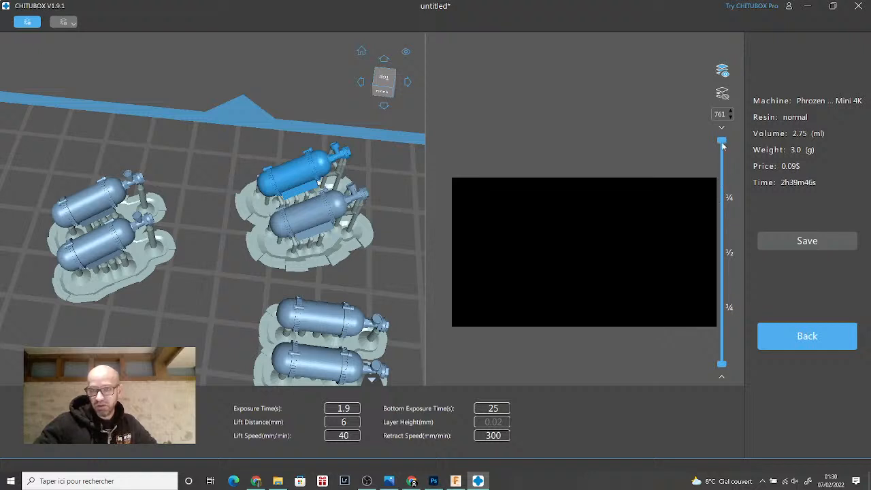
pyautogui.moveTo(723, 145); pyautogui.dragTo(721, 212)
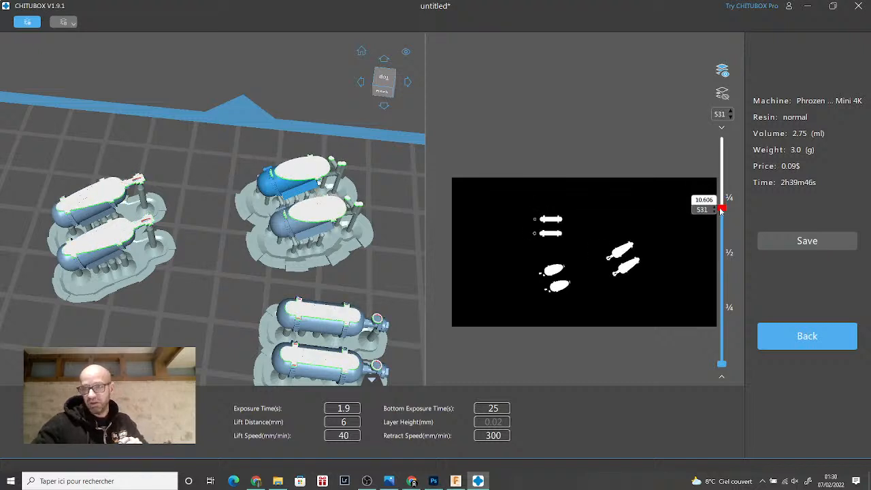
pyautogui.moveTo(721, 212); pyautogui.dragTo(734, 139)
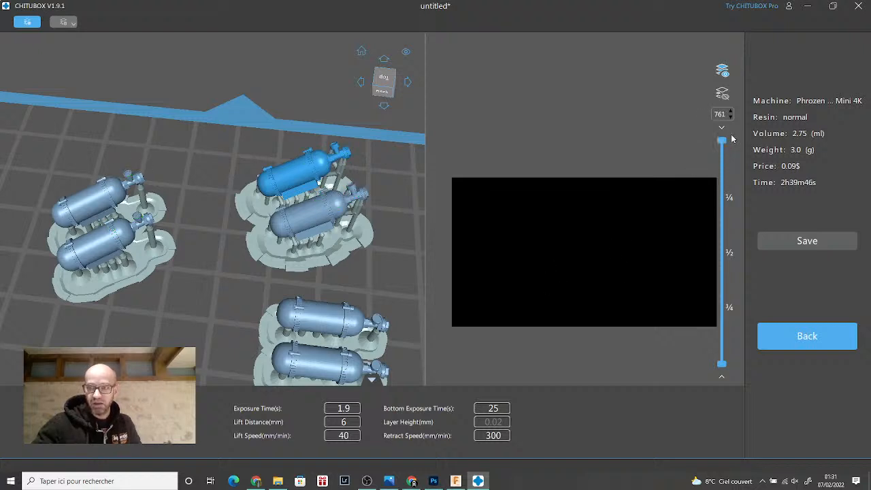
# - Save the sliced file to the desktop (Bureau) as _Well_Bottle in CHITUBOX slicer (*.ctb) format
pyautogui.click(789, 241)
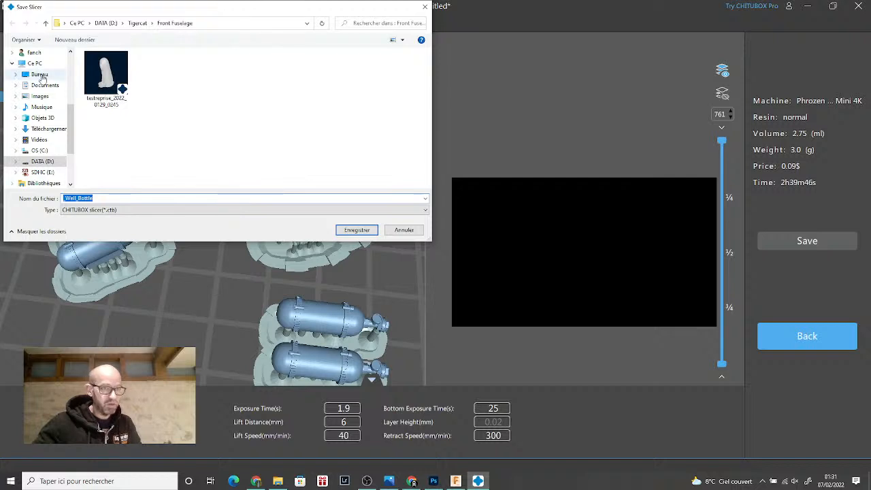
pyautogui.click(38, 75)
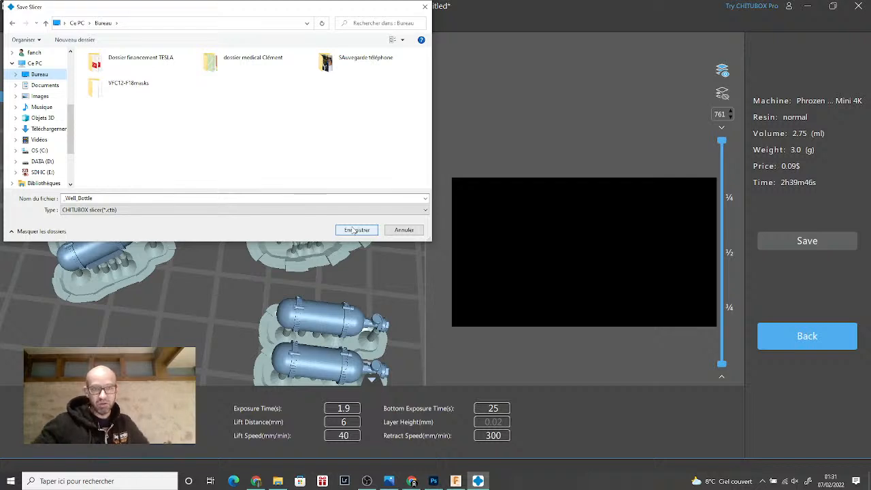
pyautogui.click(352, 231)
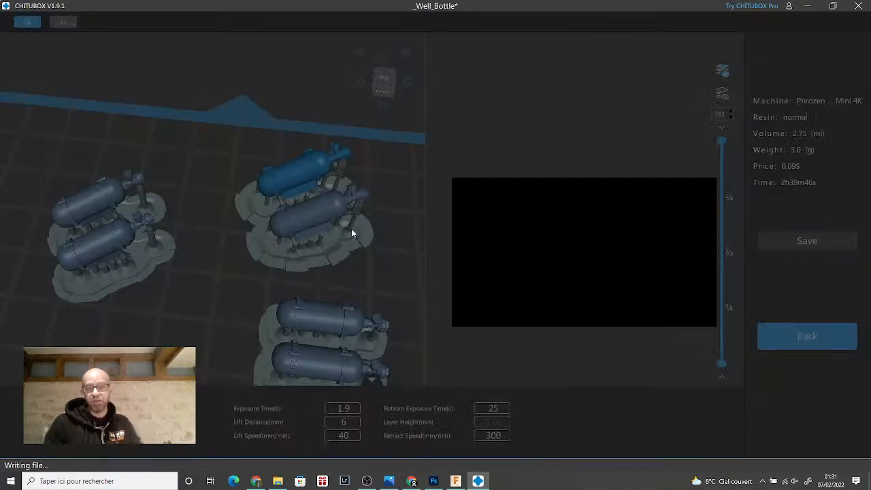